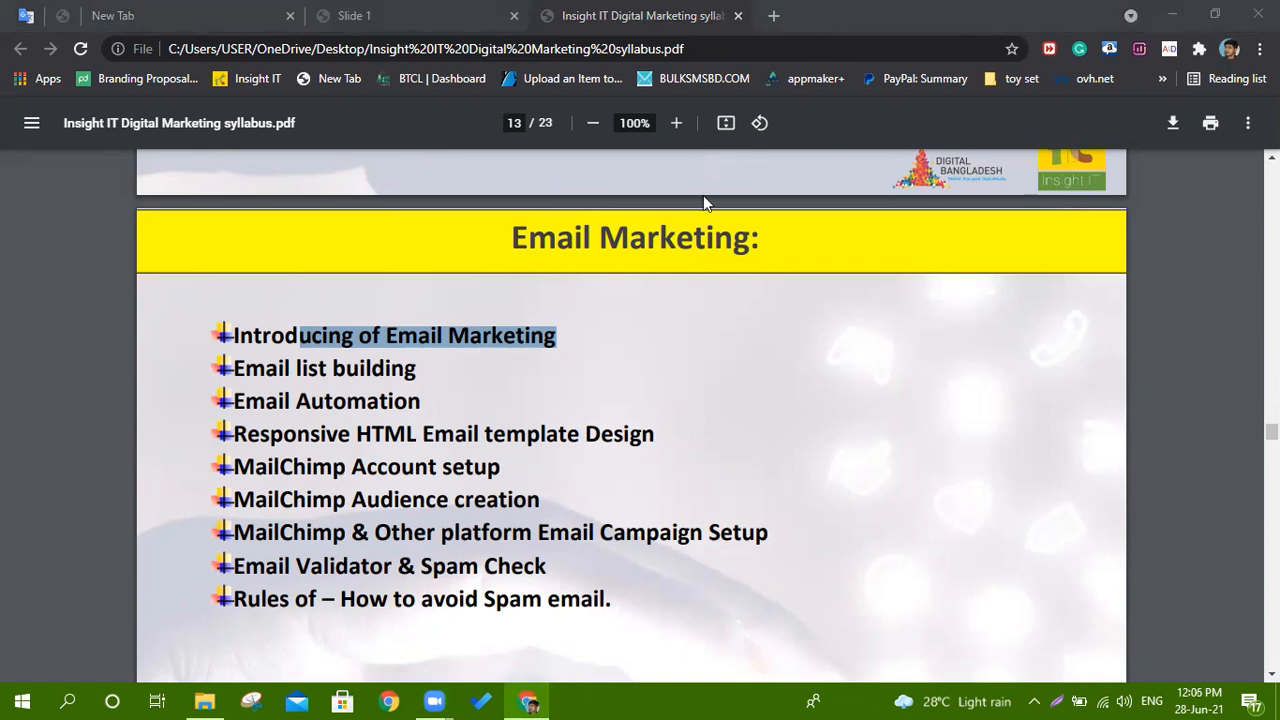
Highlight the Introducing, Email list building, Email Automation and Responsive HTML Email template topics.
{"action": "left_click", "coordinate": [258, 335]}
{"action": "left_click_drag", "start_coordinate": [254, 335], "coordinate": [562, 327]}
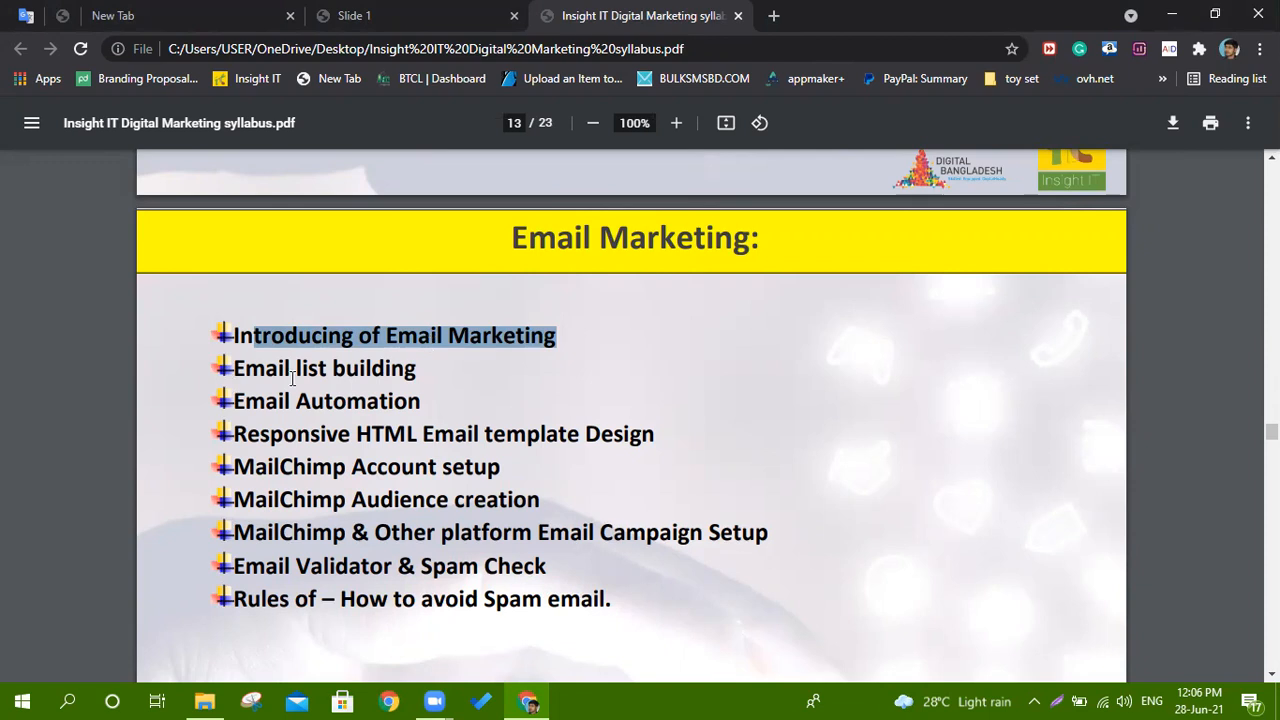
{"action": "left_click_drag", "start_coordinate": [284, 370], "coordinate": [386, 368]}
{"action": "left_click_drag", "start_coordinate": [286, 400], "coordinate": [408, 401]}
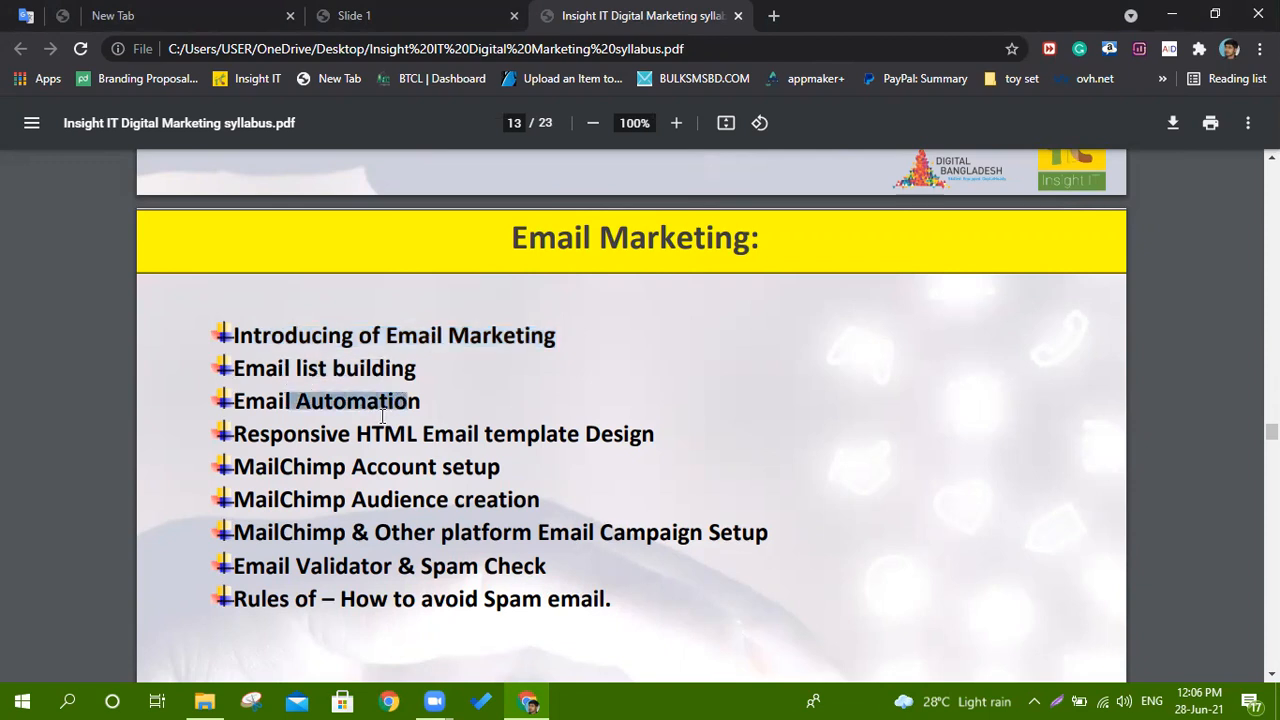
{"action": "left_click", "coordinate": [285, 437]}
{"action": "left_click_drag", "start_coordinate": [285, 437], "coordinate": [628, 433]}
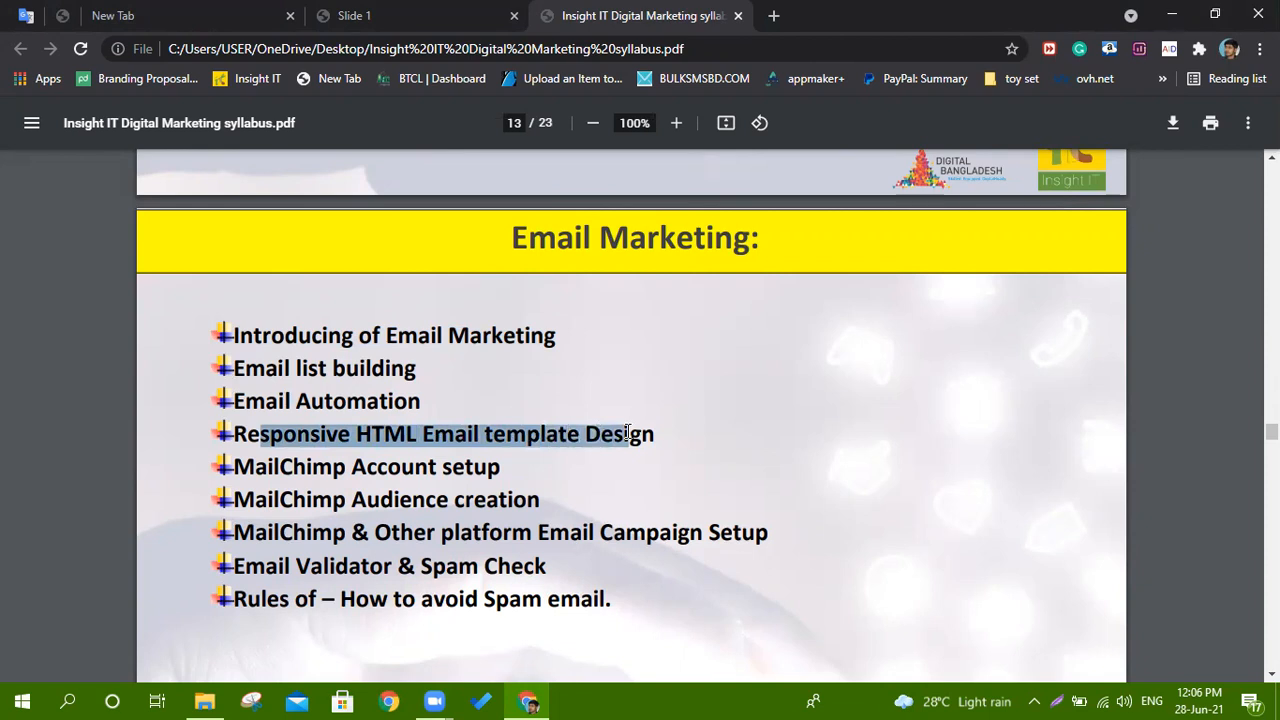
Highlight the MailChimp Account setup and Responsive HTML topics, the three MailChimp topics, then 'MailChimp'.
{"action": "left_click", "coordinate": [270, 467]}
{"action": "left_click_drag", "start_coordinate": [270, 467], "coordinate": [483, 474]}
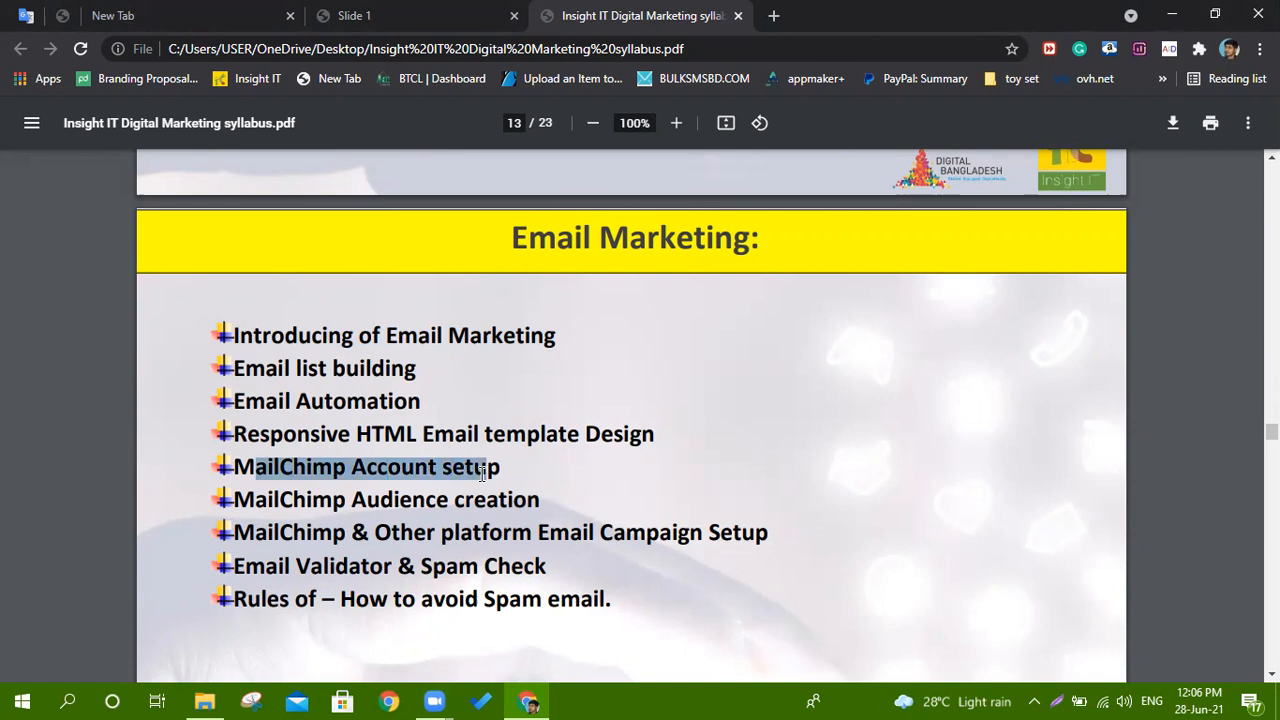
{"action": "left_click_drag", "start_coordinate": [236, 433], "coordinate": [663, 432]}
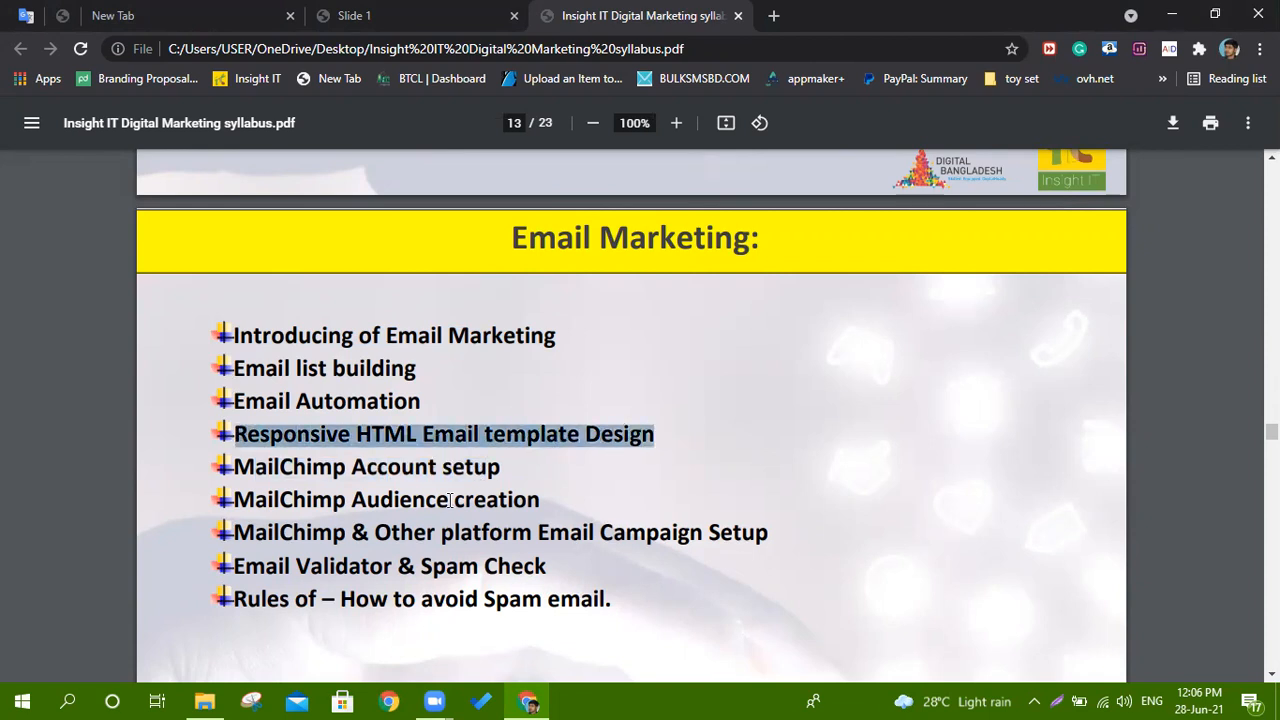
{"action": "left_click_drag", "start_coordinate": [225, 467], "coordinate": [569, 535]}
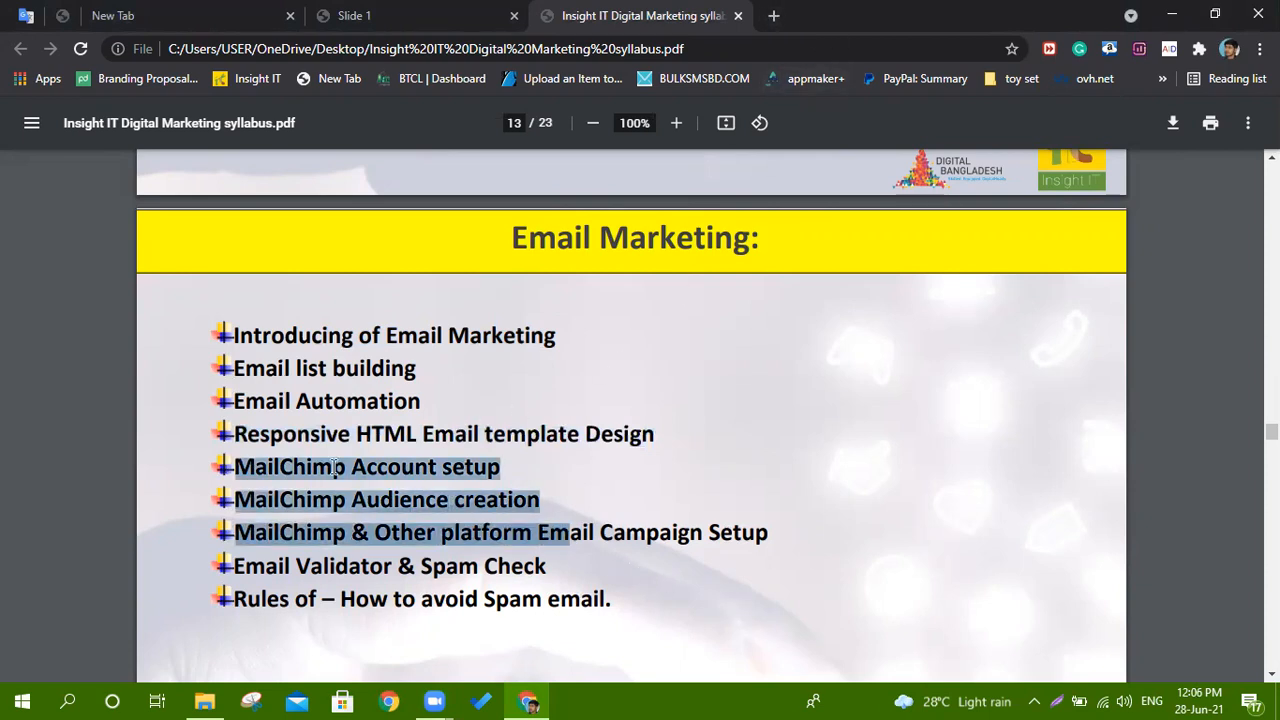
{"action": "left_click", "coordinate": [439, 466]}
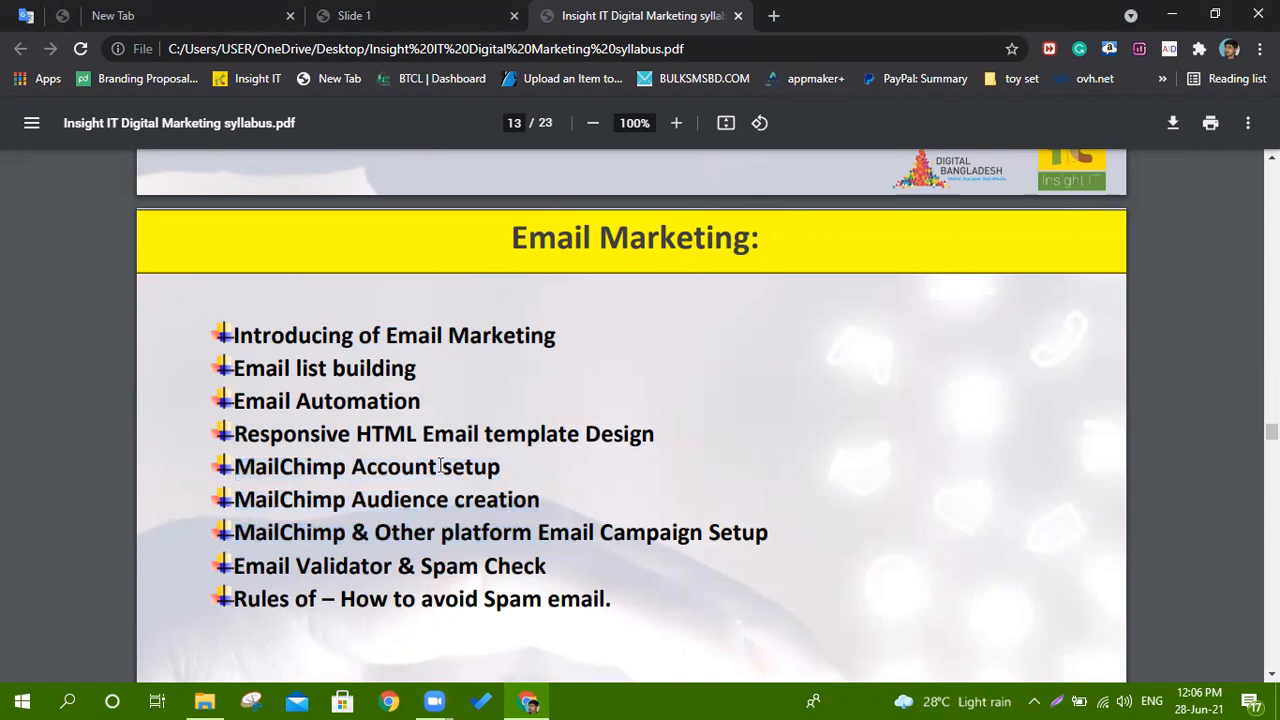
{"action": "left_click_drag", "start_coordinate": [235, 466], "coordinate": [346, 466]}
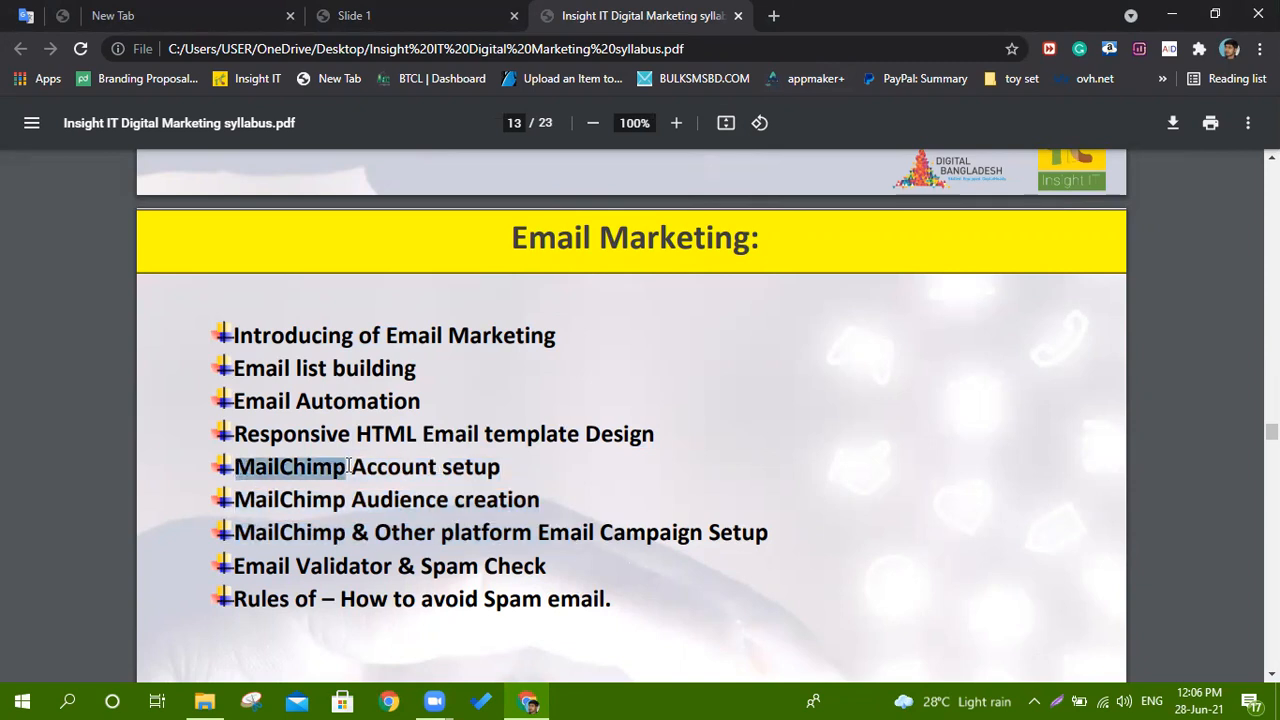
Search for mailchimp in a new tab and open the Mailchimp website.
{"action": "left_click", "coordinate": [775, 16]}
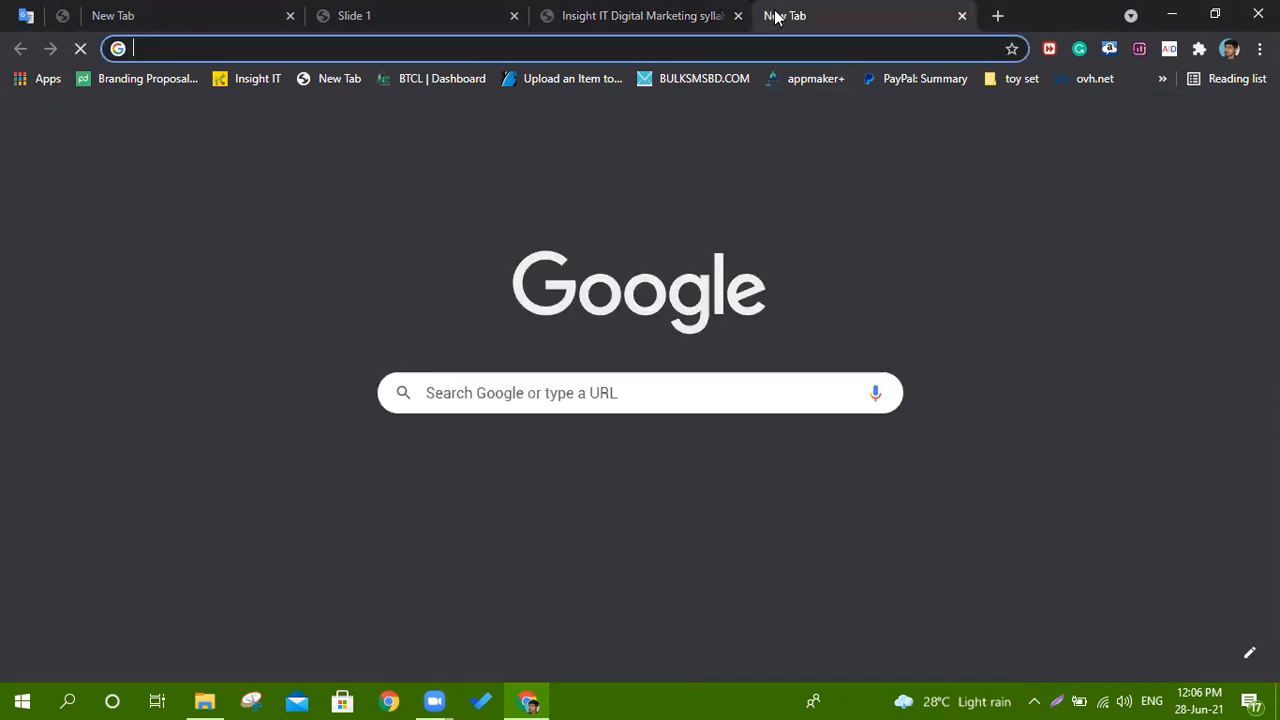
{"action": "type", "text": "m"}
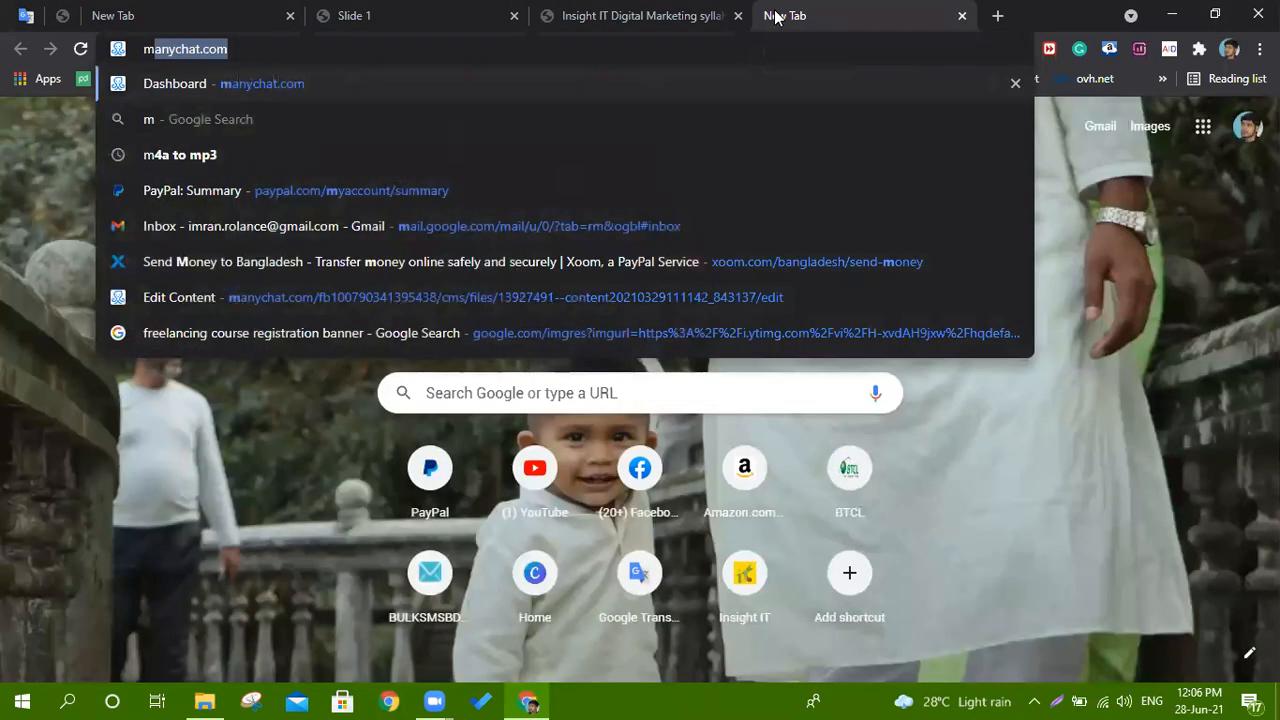
{"action": "type", "text": "ail"}
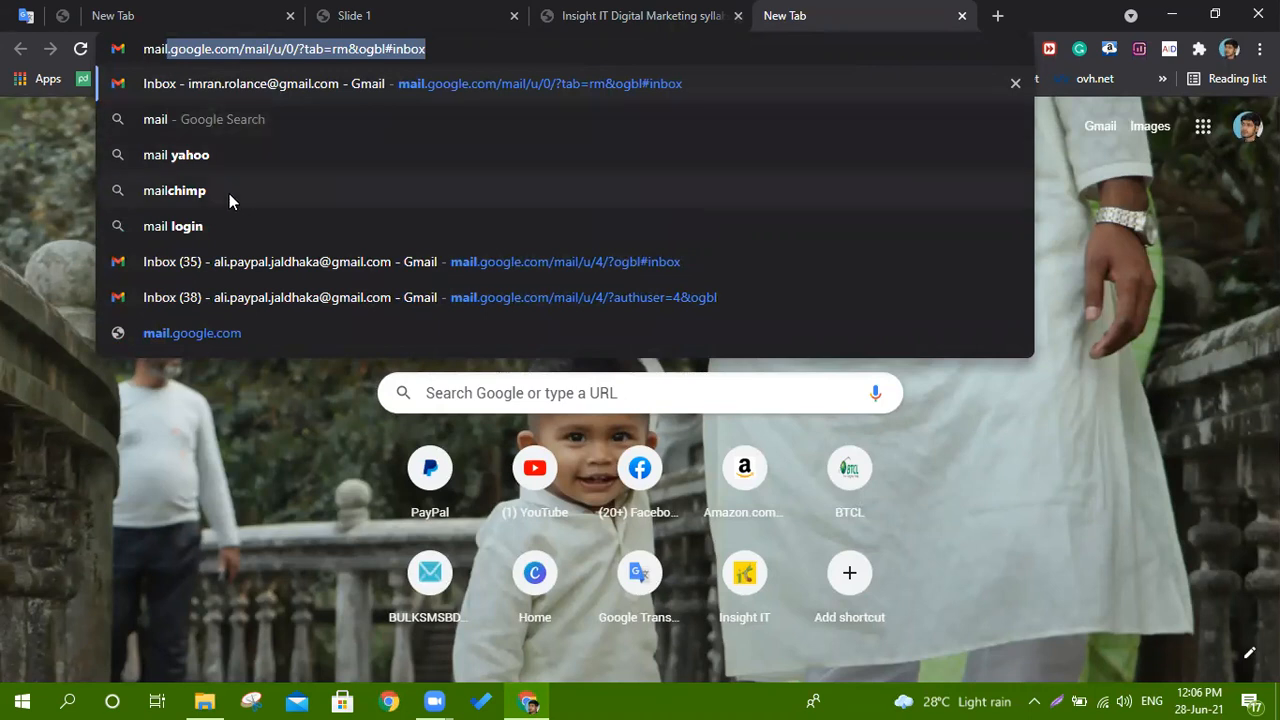
{"action": "left_click", "coordinate": [235, 191]}
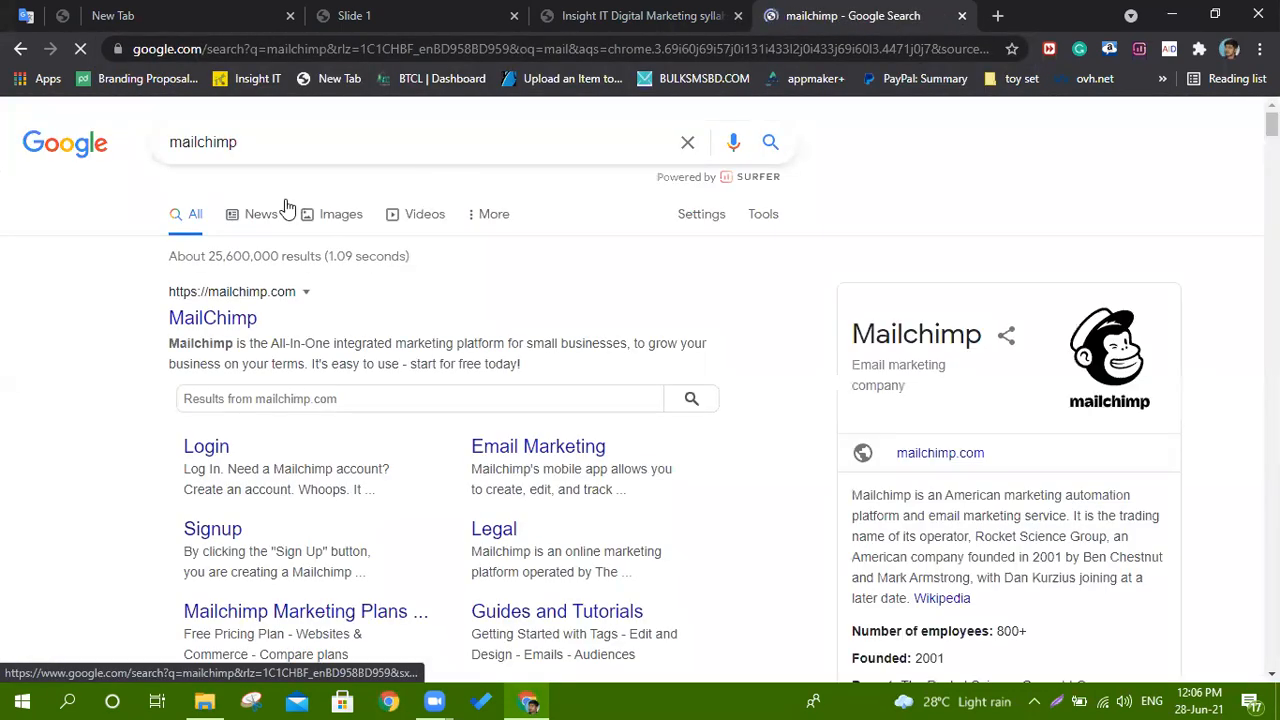
{"action": "left_click", "coordinate": [205, 318]}
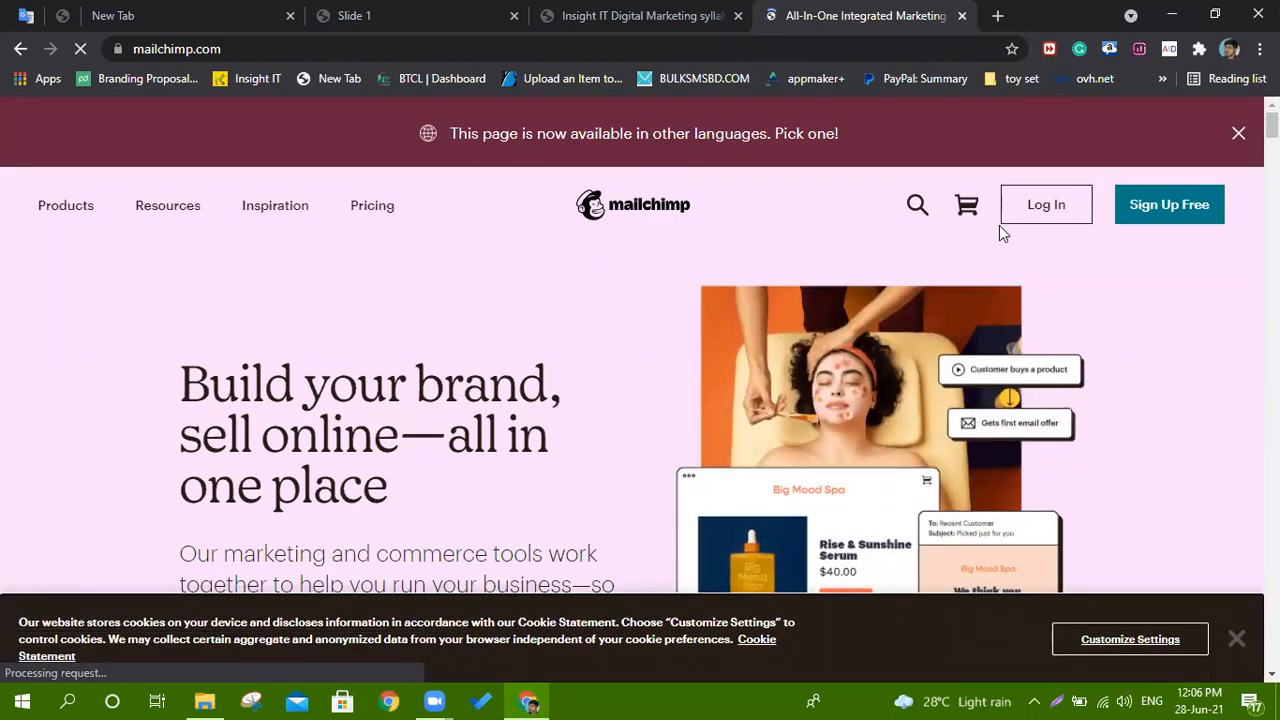
{"action": "left_click", "coordinate": [1040, 214]}
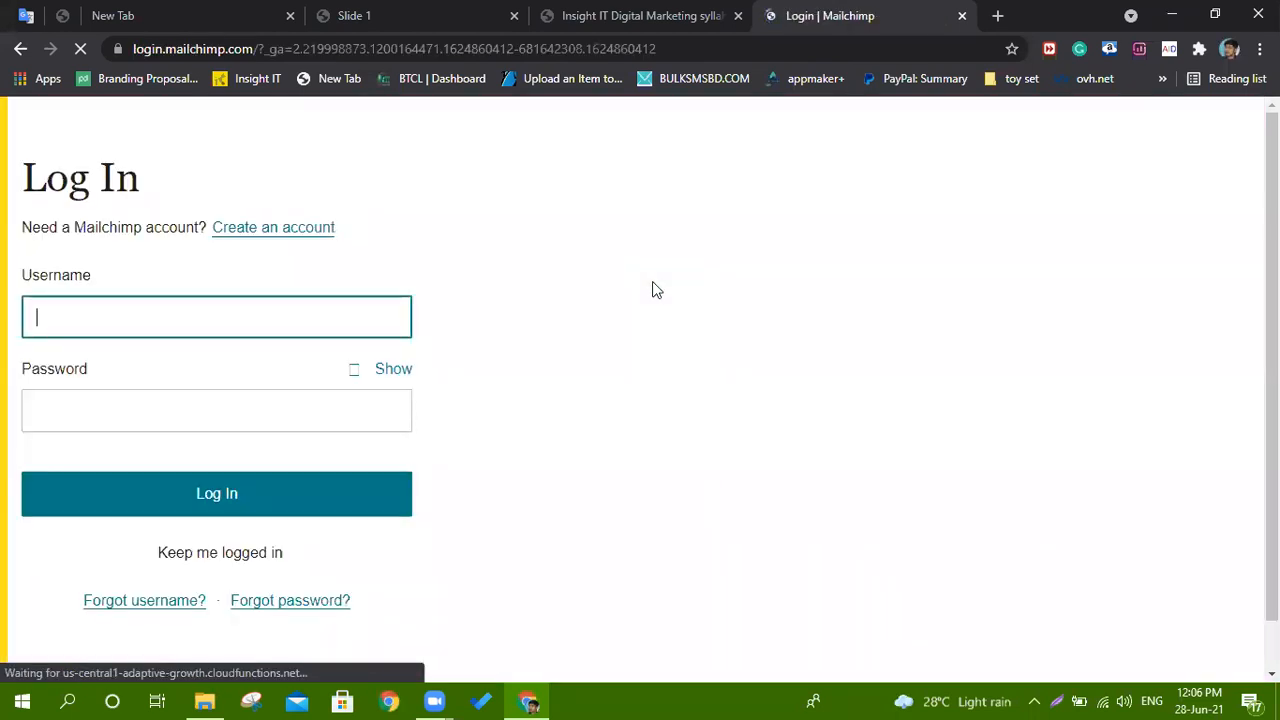
{"action": "left_click", "coordinate": [225, 315]}
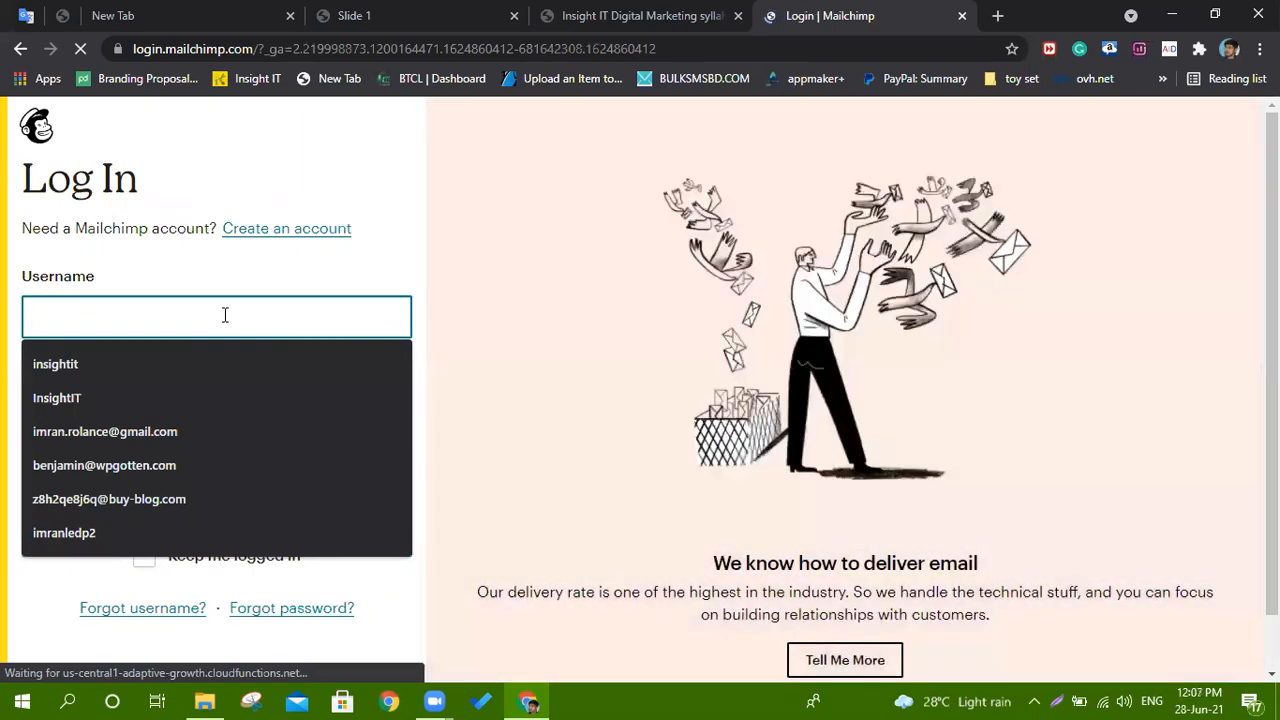
{"action": "left_click", "coordinate": [182, 259]}
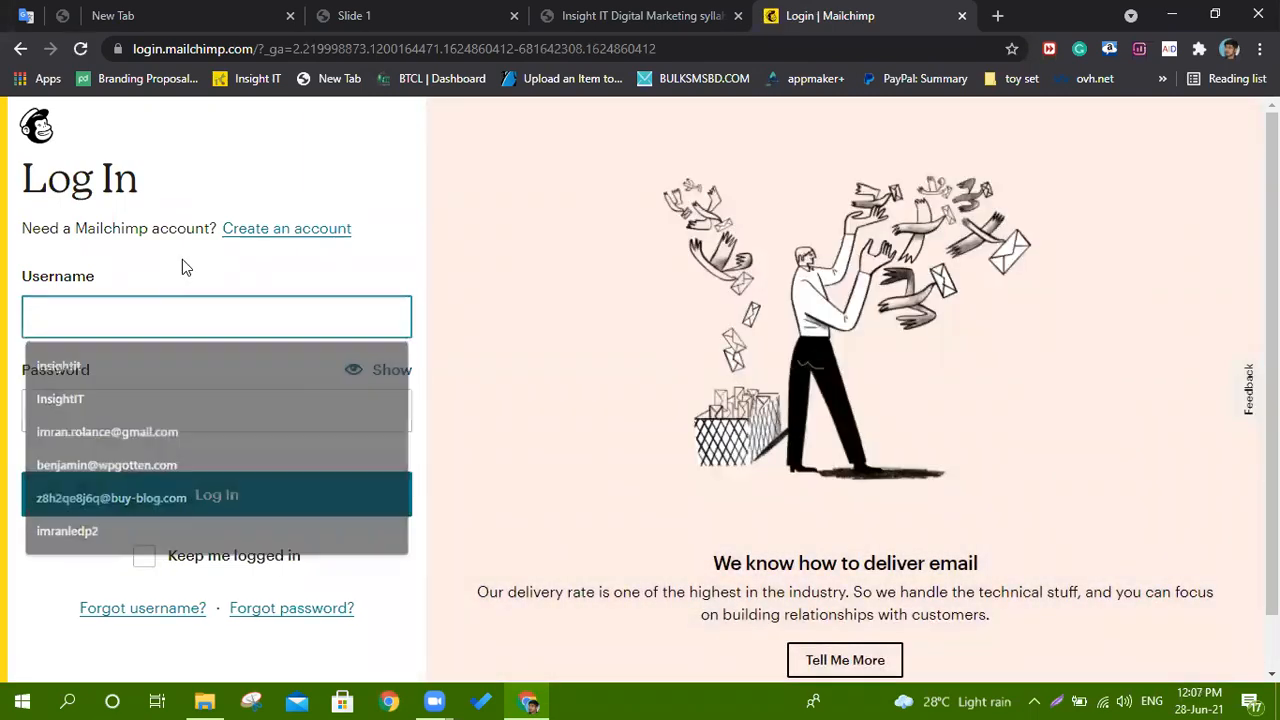
{"action": "left_click", "coordinate": [165, 316]}
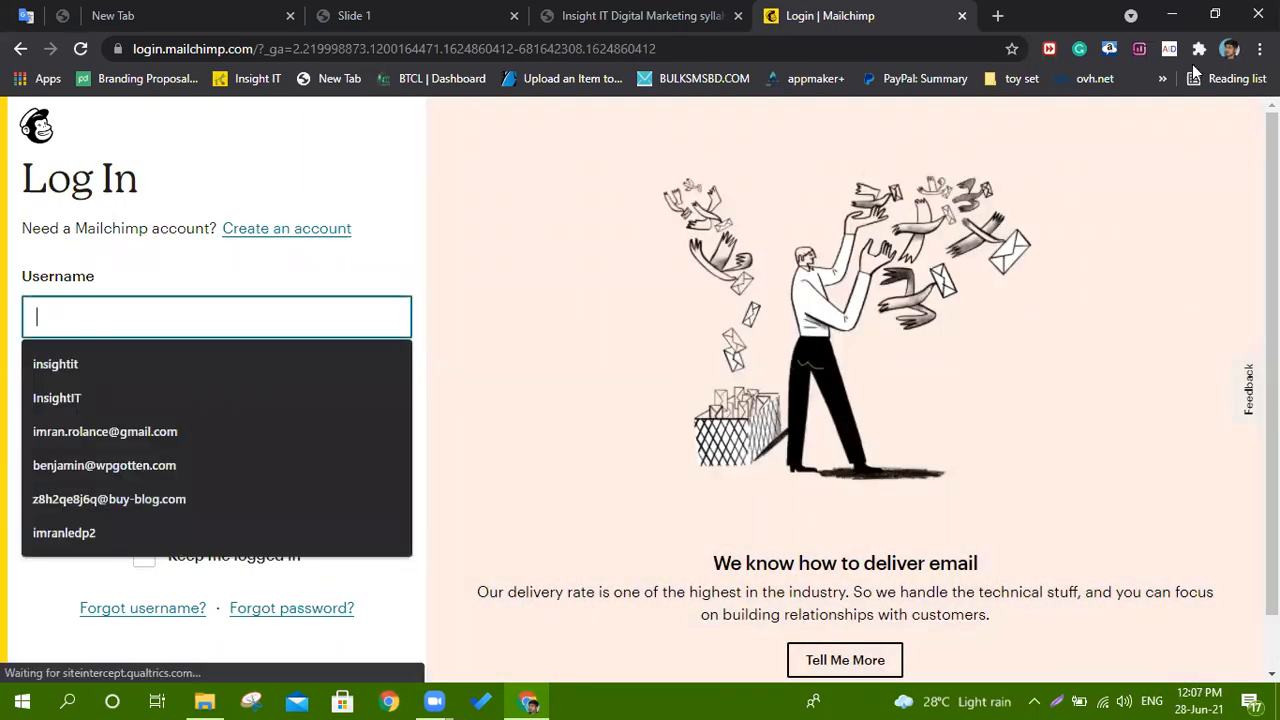
{"action": "left_click", "coordinate": [1231, 50]}
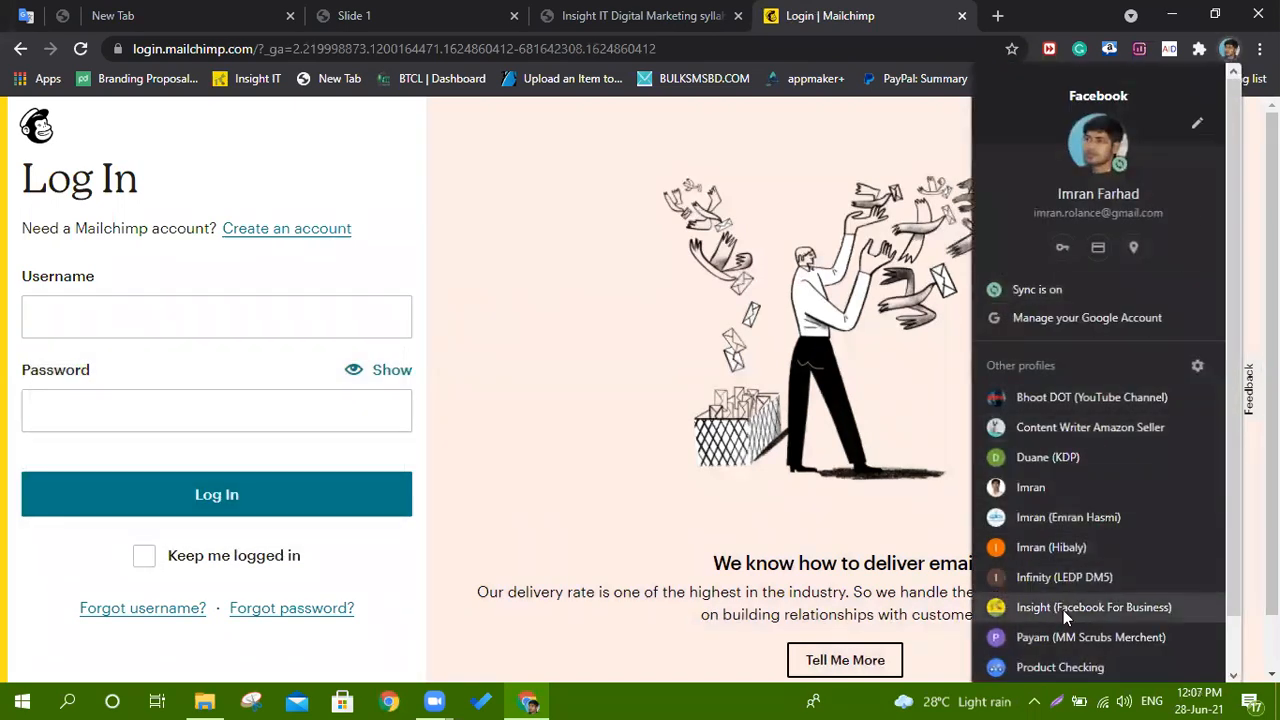
Switch to another Chrome profile and search the web for mailchimp.
{"action": "left_click", "coordinate": [1055, 547]}
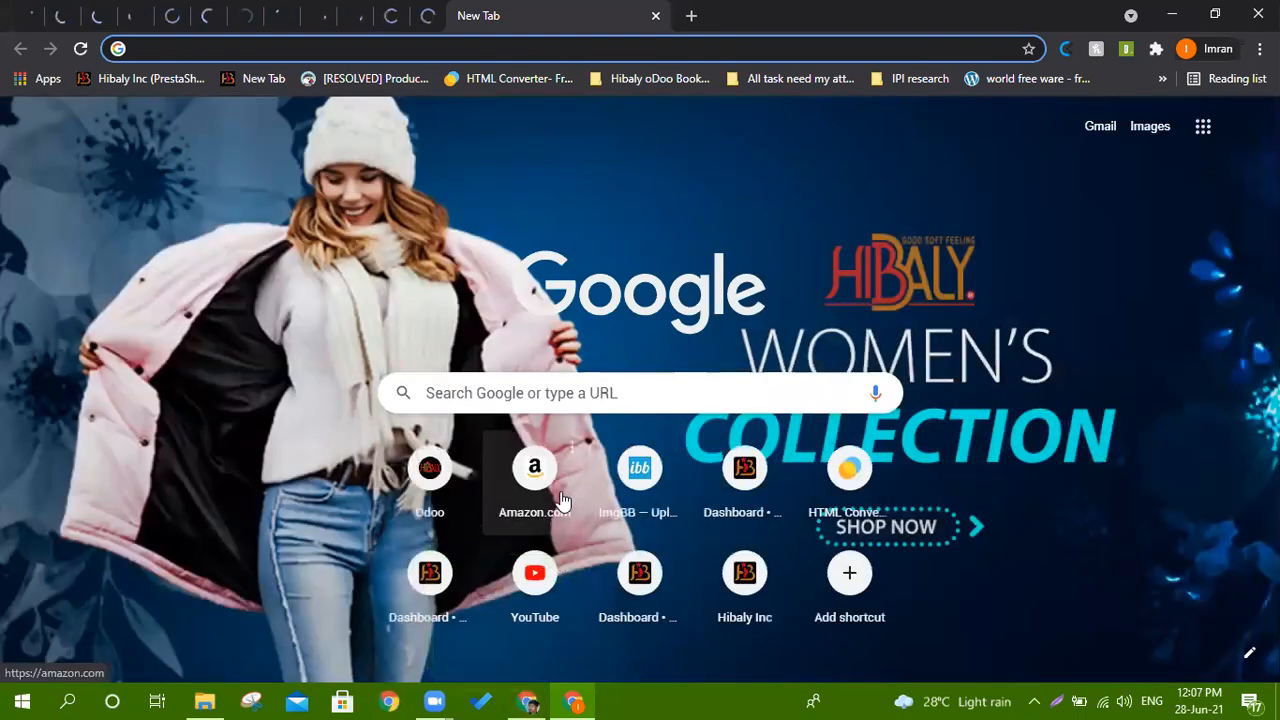
{"action": "type", "text": "mail"}
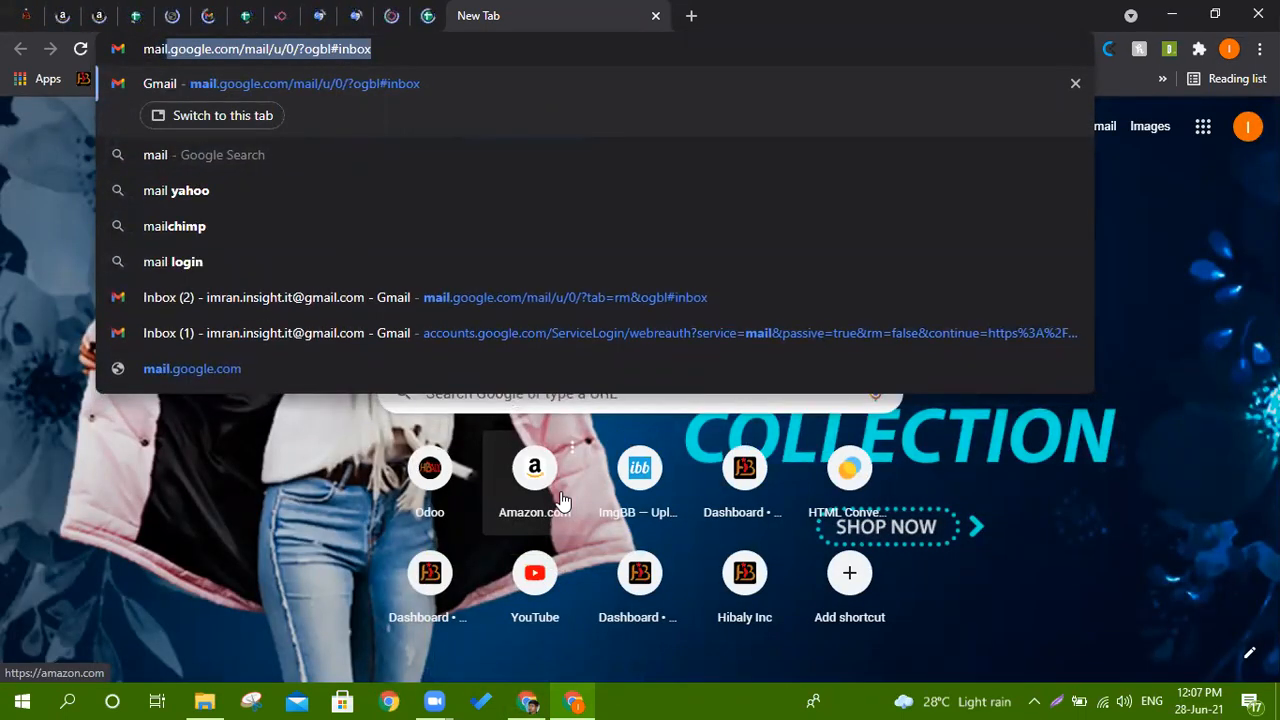
{"action": "left_click", "coordinate": [197, 226]}
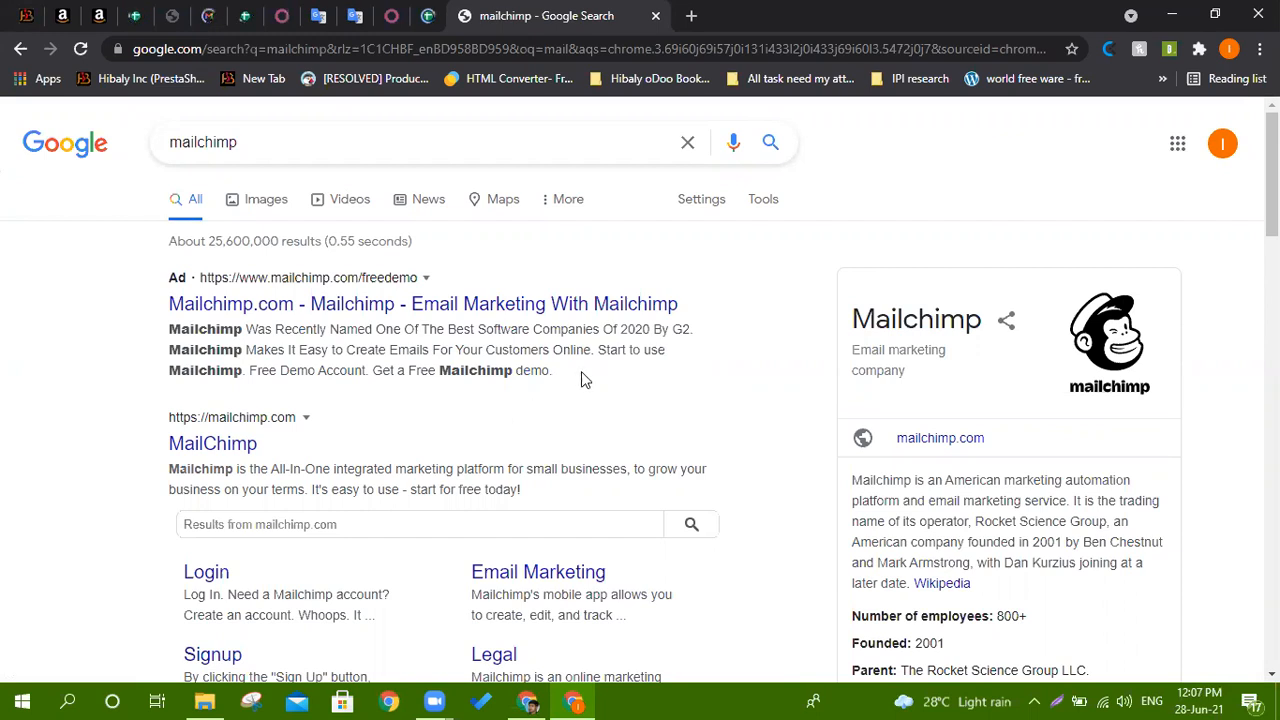
{"action": "scroll", "coordinate": [588, 372], "scroll_direction": "down", "scroll_amount": 10}
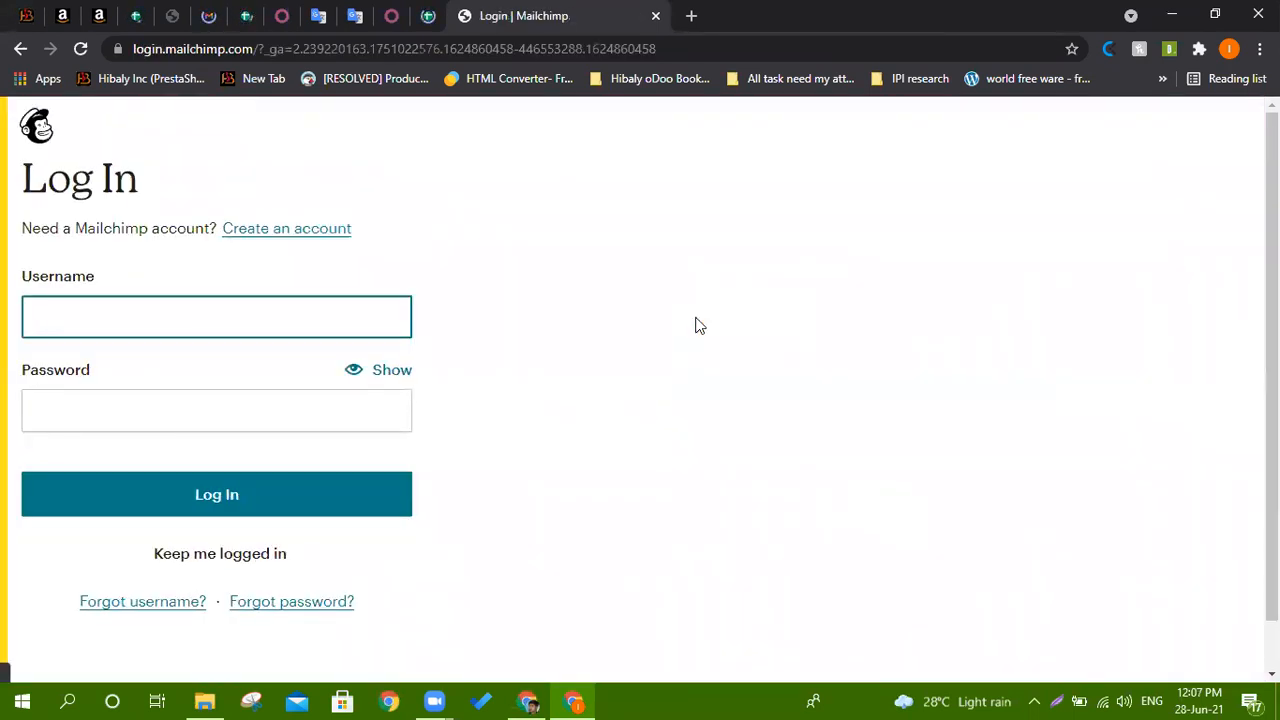
Autofill the saved username on the Mailchimp login, move to Password, then return to the original window.
{"action": "left_click", "coordinate": [289, 320]}
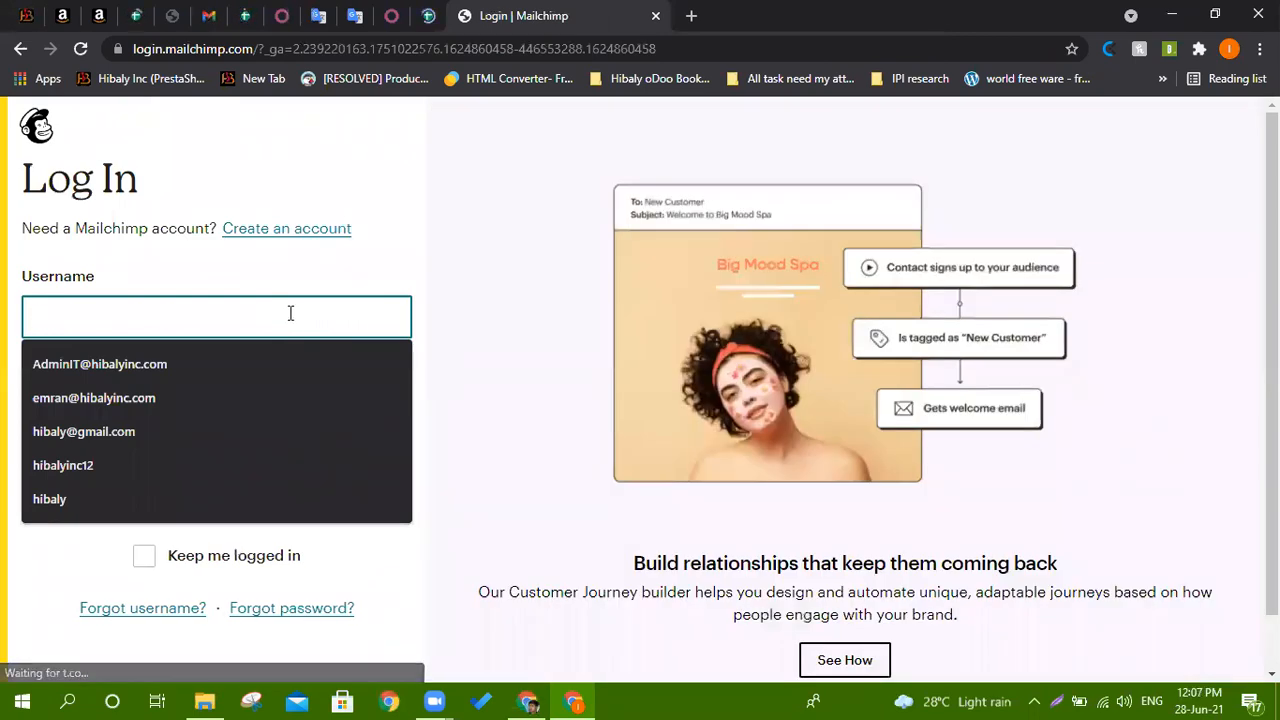
{"action": "left_click", "coordinate": [163, 430]}
{"action": "left_click", "coordinate": [180, 414]}
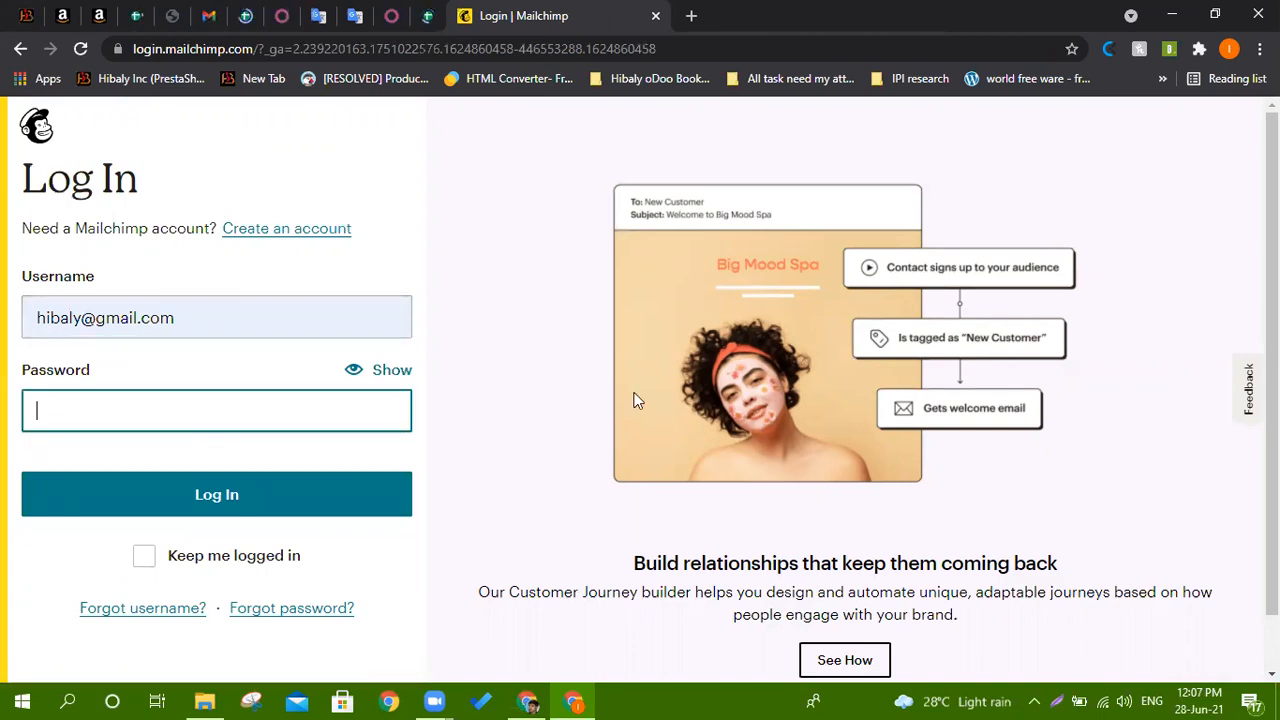
{"action": "key", "text": "alt+Tab"}
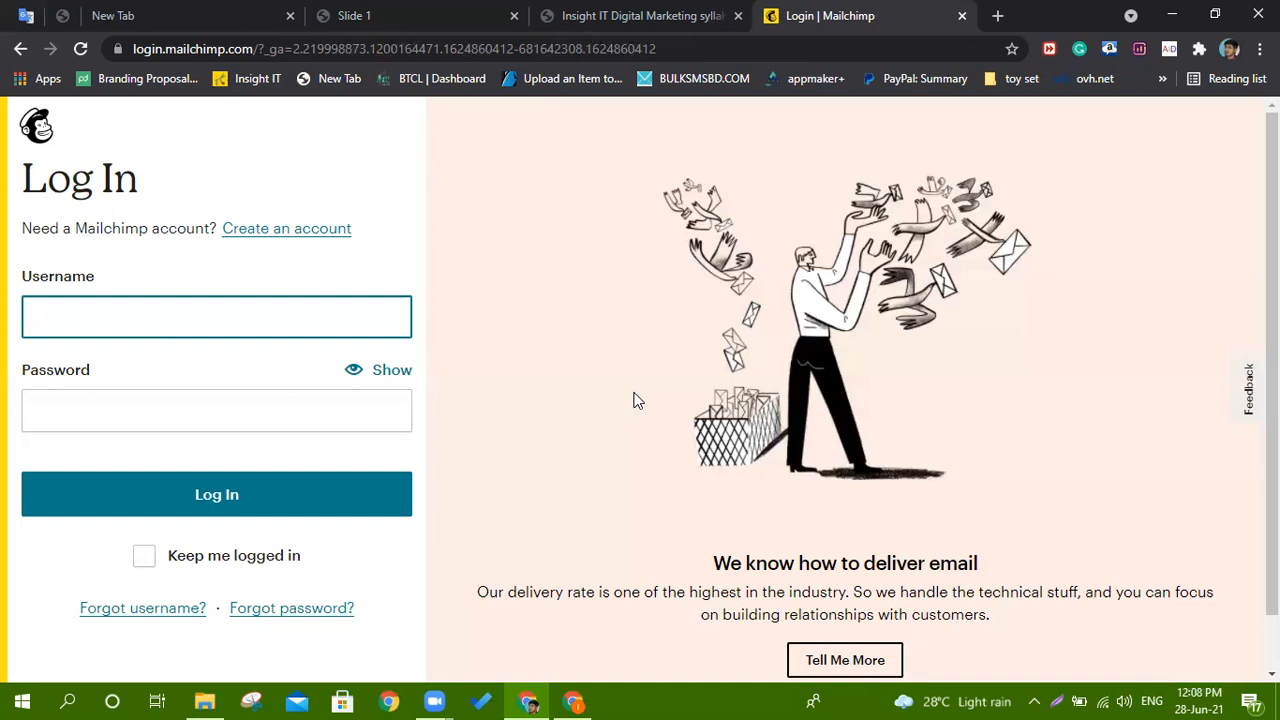
Search the web for temp mail io in a new tab.
{"action": "scroll", "coordinate": [645, 403], "scroll_direction": "down", "scroll_amount": 1}
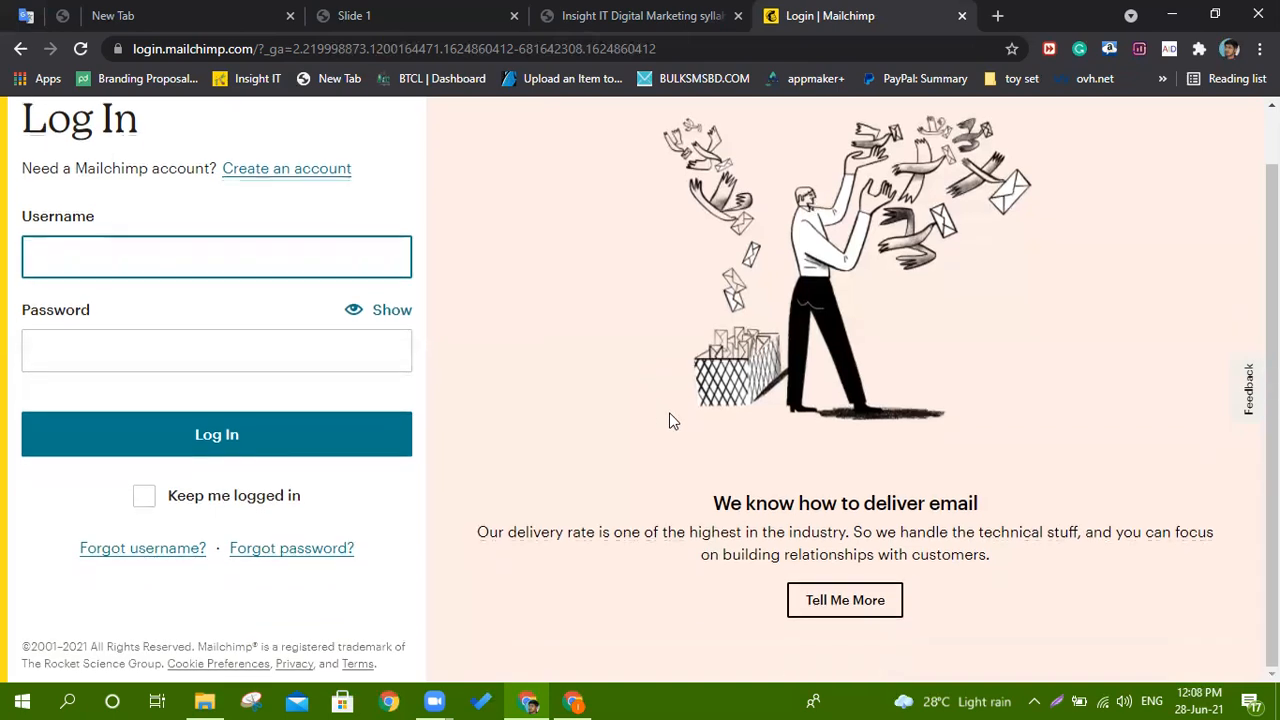
{"action": "scroll", "coordinate": [673, 421], "scroll_direction": "up", "scroll_amount": 1}
{"action": "left_click", "coordinate": [999, 16]}
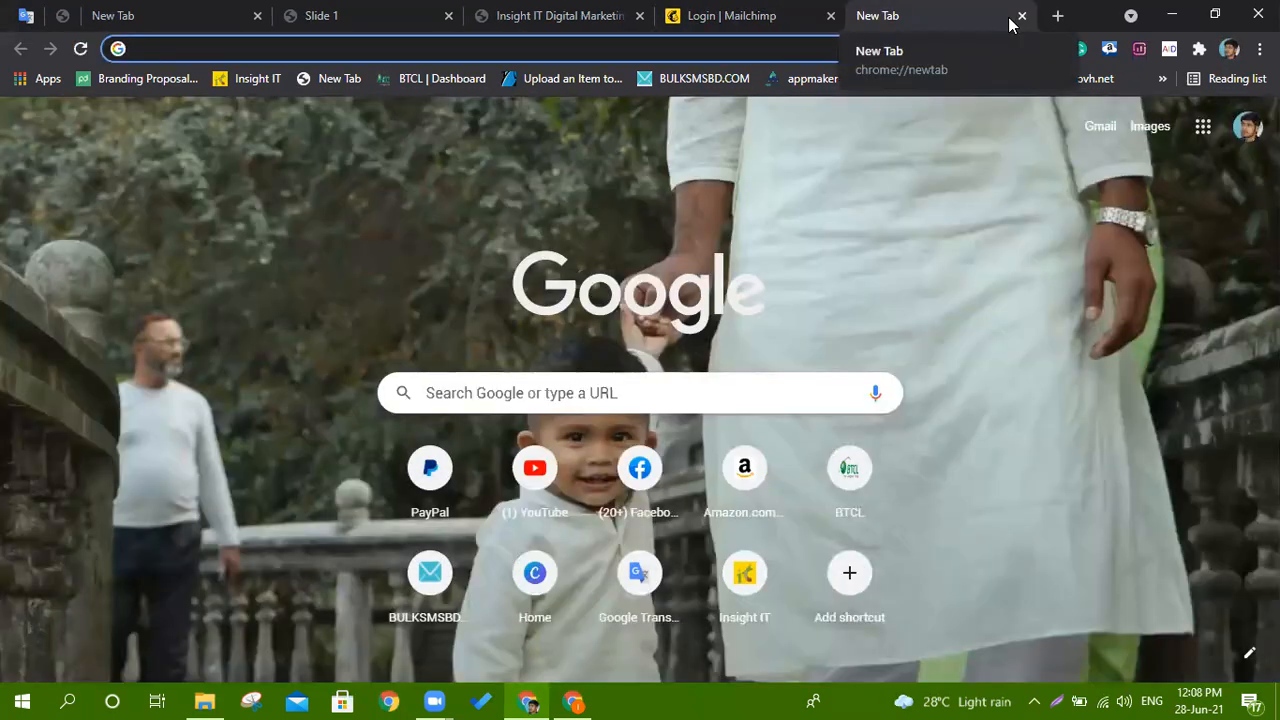
{"action": "type", "text": "techkashif.com"}
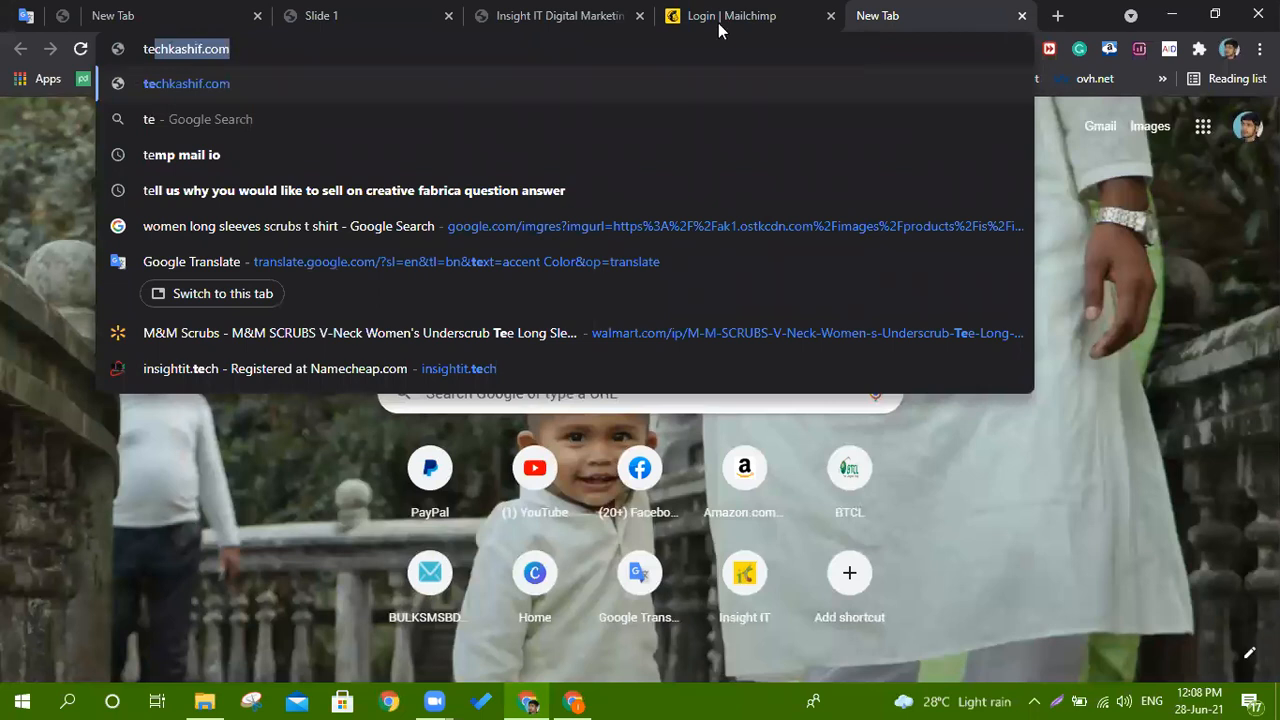
{"action": "left_click", "coordinate": [221, 154]}
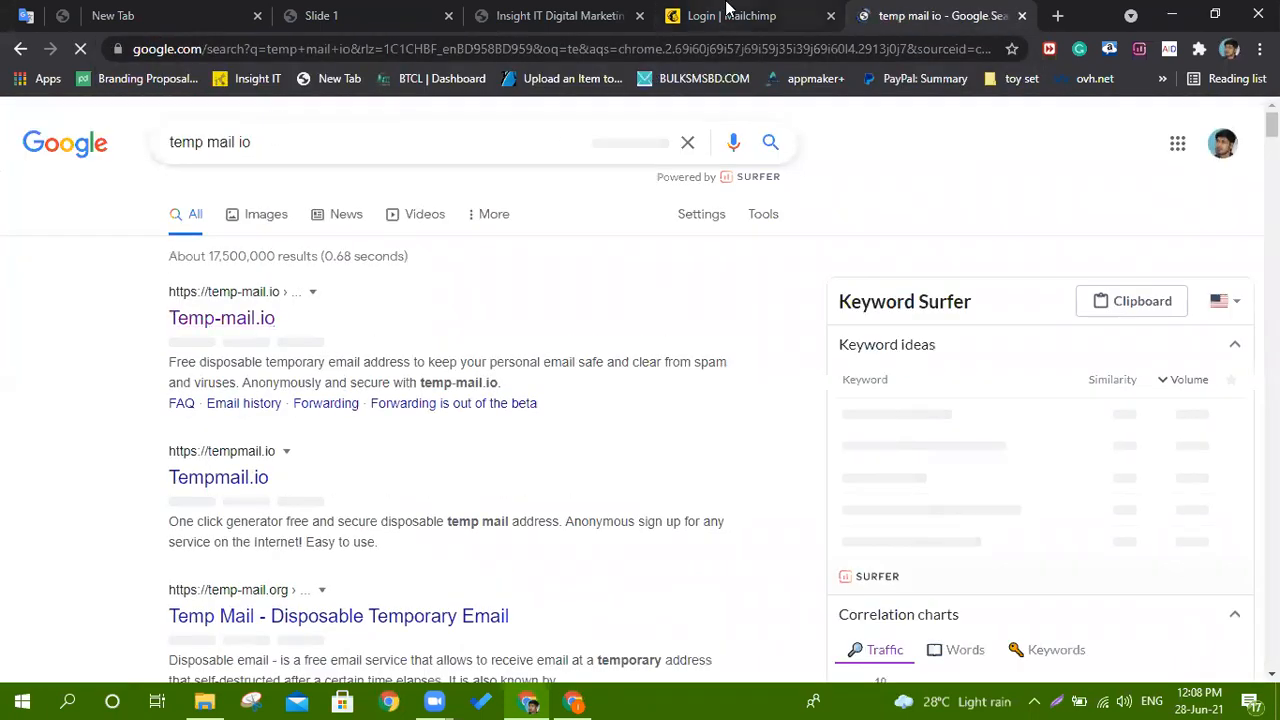
Return to the Mailchimp Log In tab and go to the account sign-up page.
{"action": "left_click", "coordinate": [728, 14]}
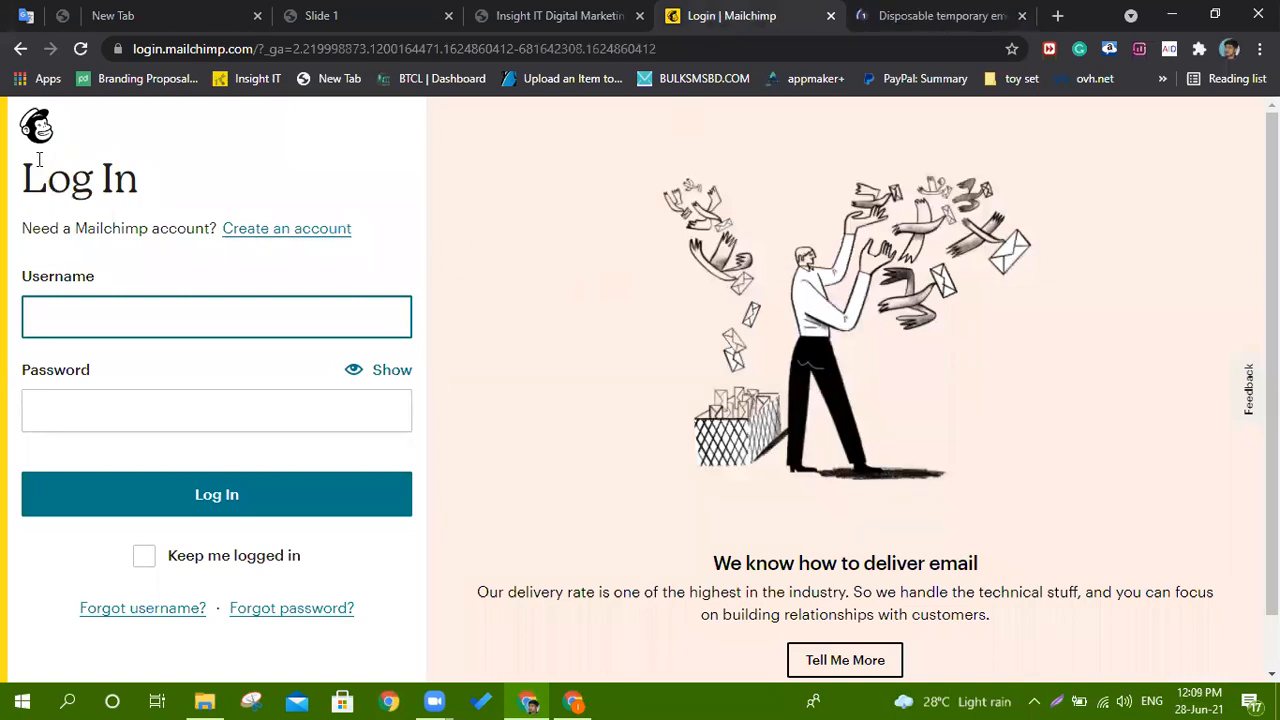
{"action": "left_click_drag", "start_coordinate": [47, 180], "coordinate": [169, 186]}
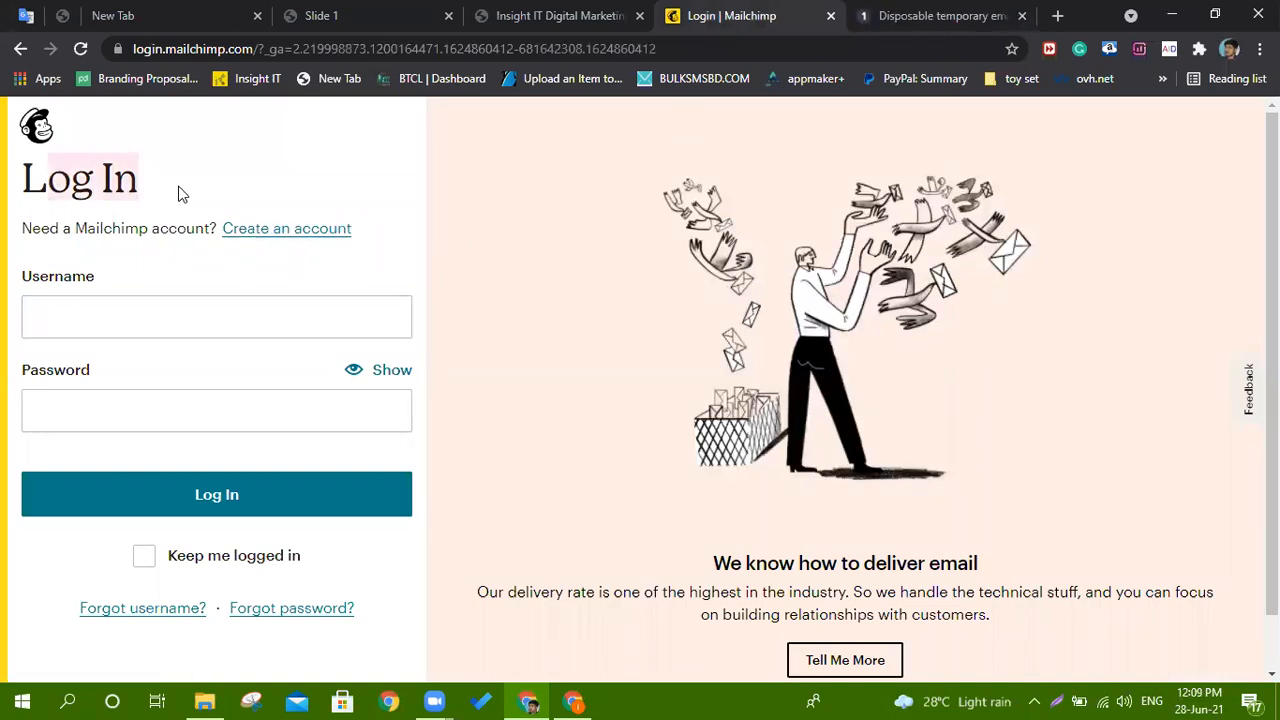
{"action": "left_click", "coordinate": [255, 235]}
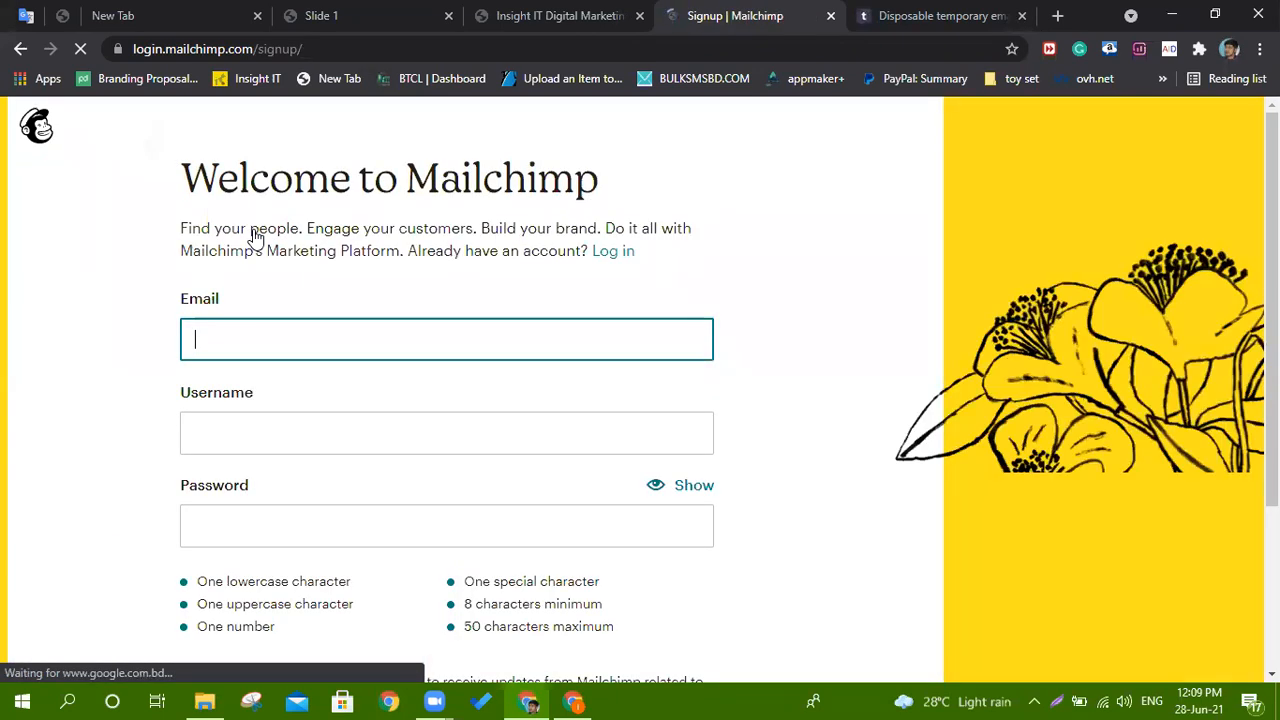
Copy the temporary address from Temp-mail.io and bring up paste options in Mailchimp's Email field.
{"action": "left_click", "coordinate": [937, 10]}
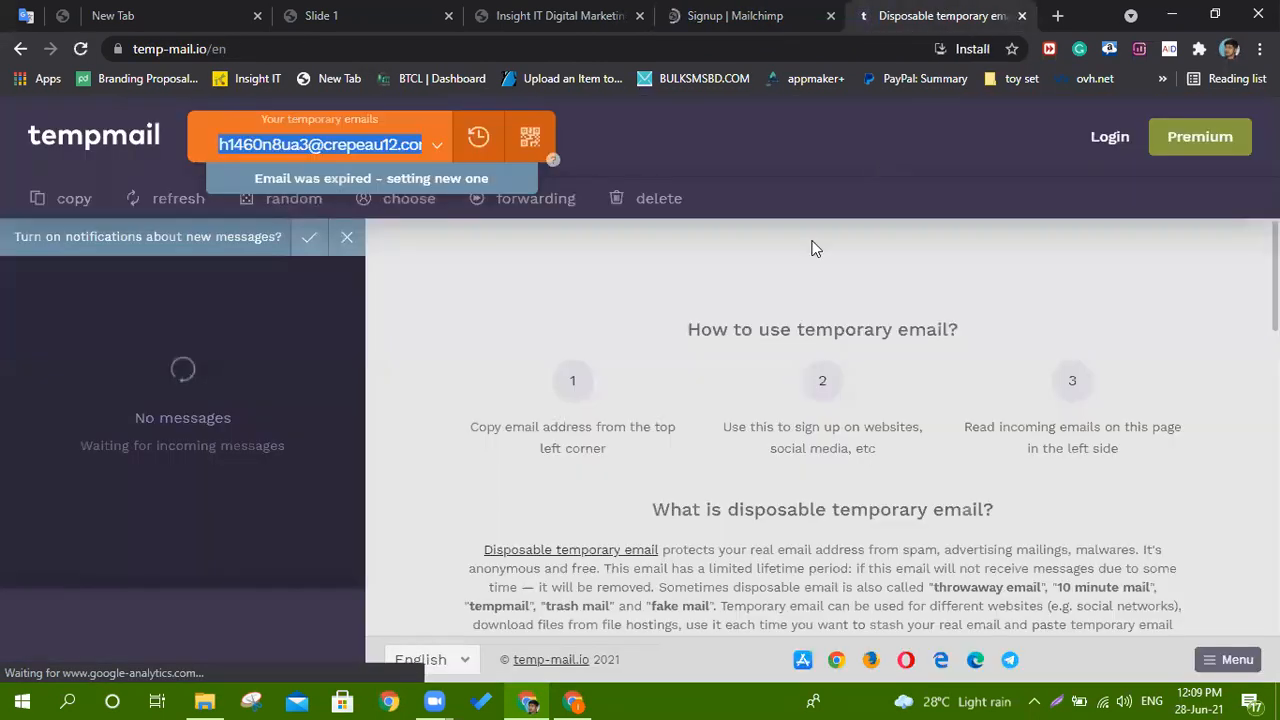
{"action": "left_click", "coordinate": [345, 158]}
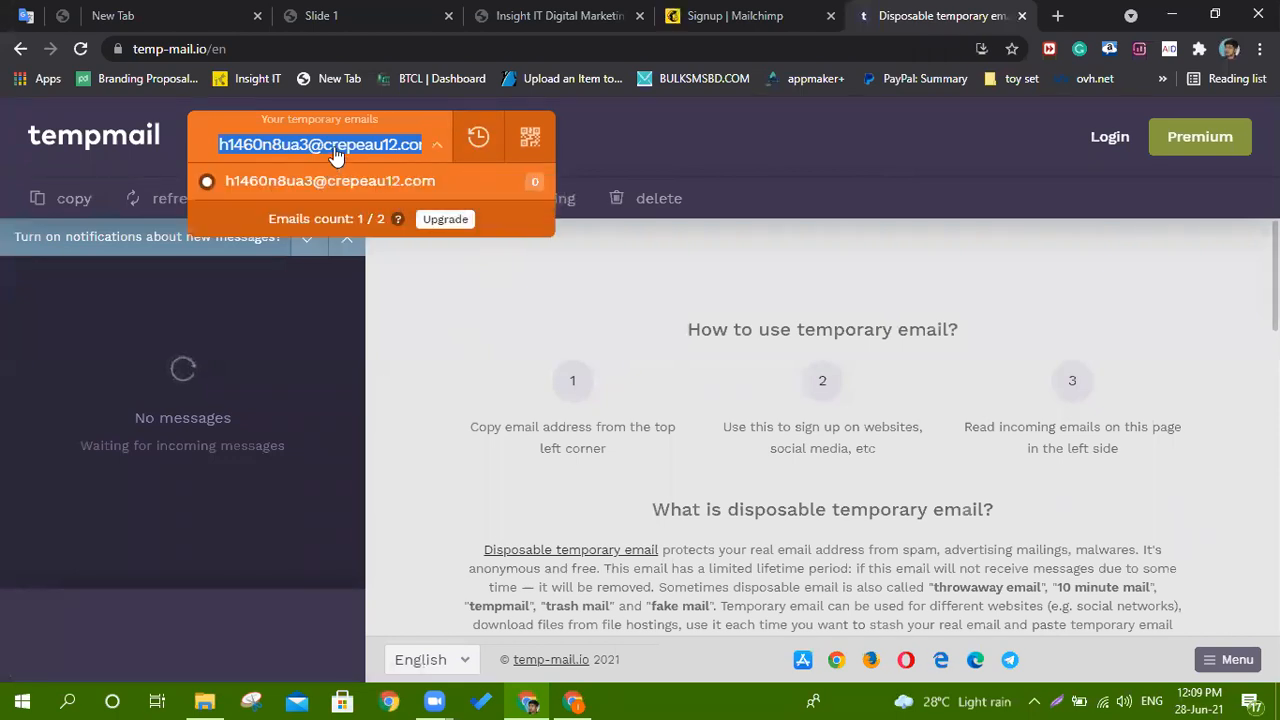
{"action": "left_click", "coordinate": [380, 158]}
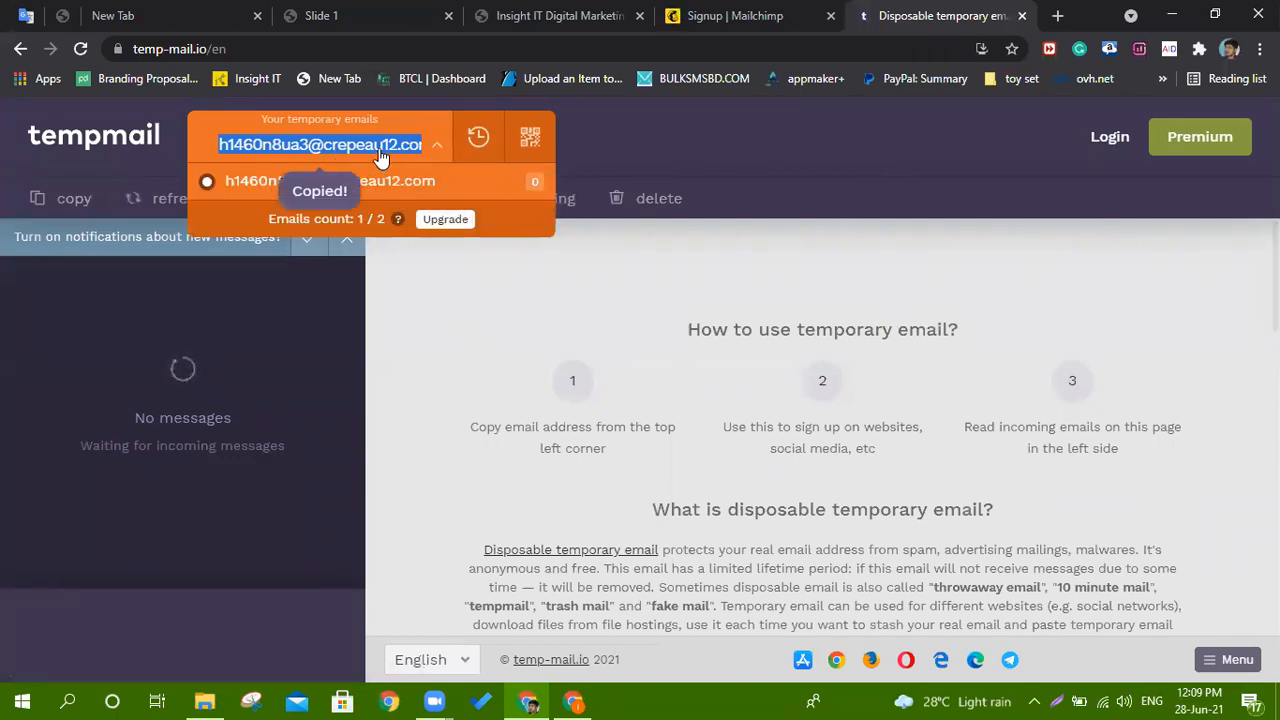
{"action": "left_click", "coordinate": [745, 18]}
{"action": "right_click", "coordinate": [229, 330]}
Paste the temporary address into Email and its name part into Username.
{"action": "left_click", "coordinate": [296, 467]}
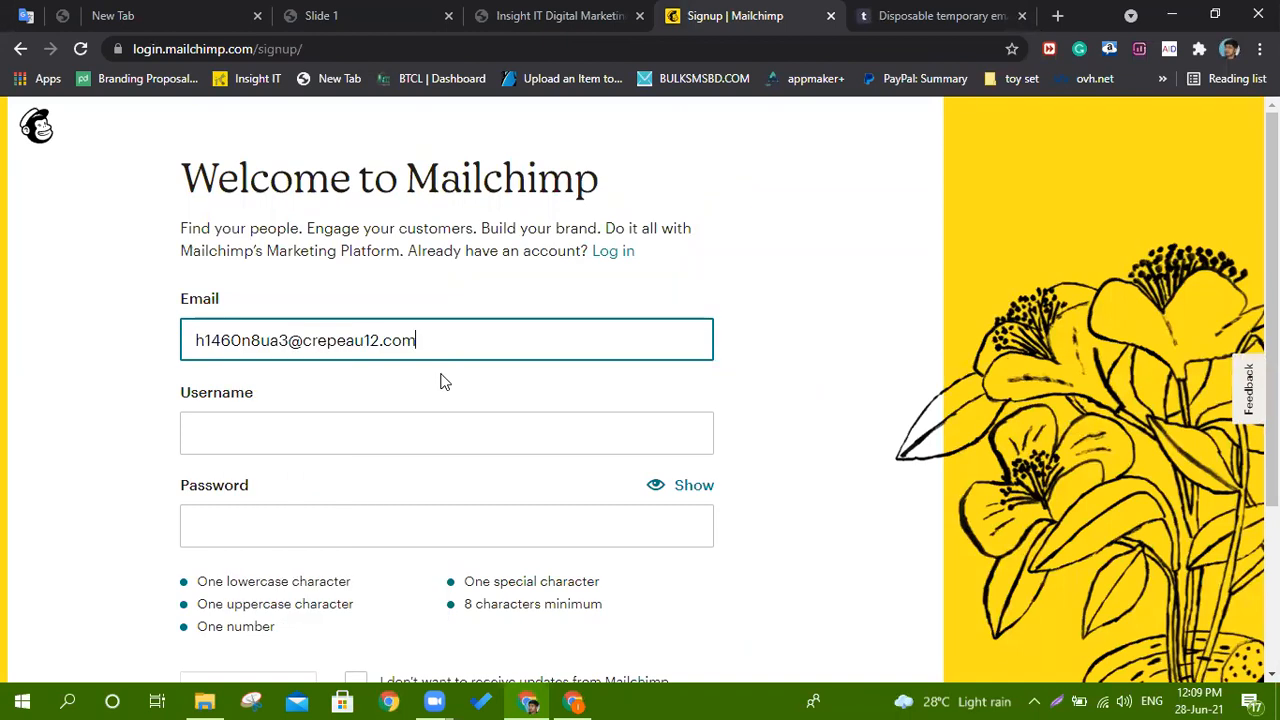
{"action": "left_click", "coordinate": [291, 342]}
{"action": "left_click_drag", "start_coordinate": [288, 342], "coordinate": [172, 345]}
{"action": "key", "text": "ctrl+c"}
{"action": "right_click", "coordinate": [220, 341]}
{"action": "right_click", "coordinate": [283, 420]}
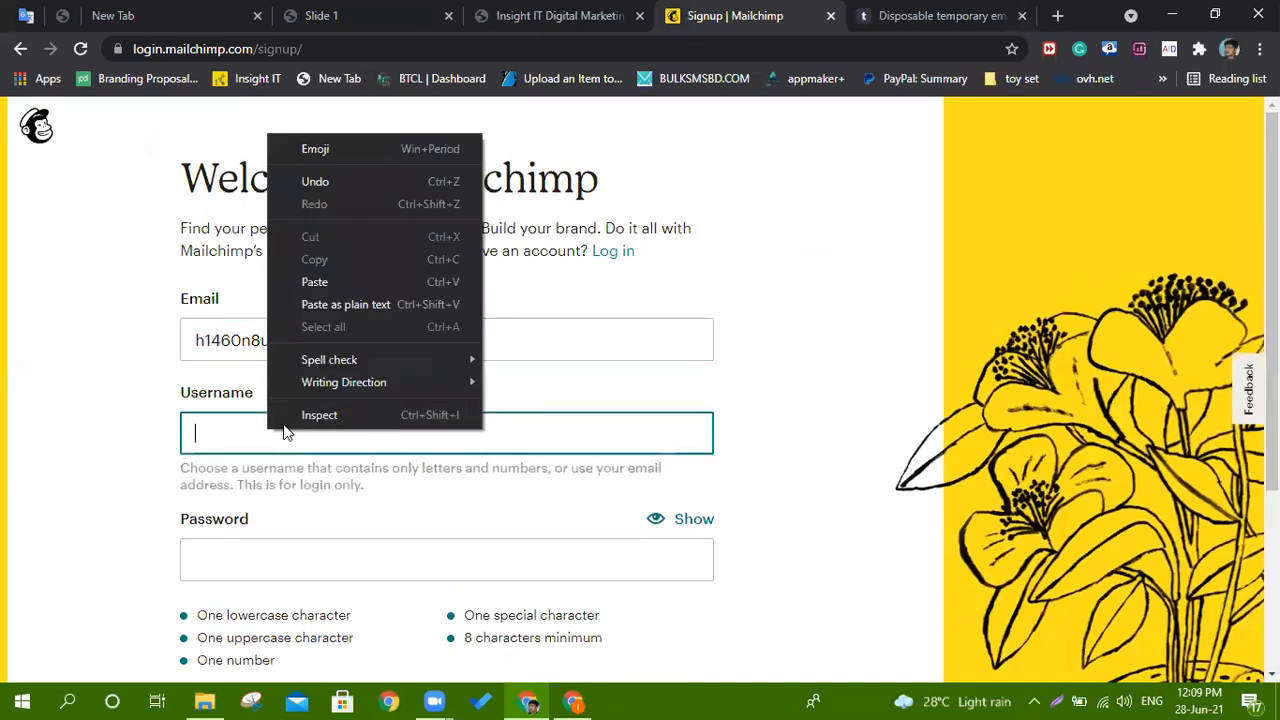
{"action": "left_click", "coordinate": [300, 301]}
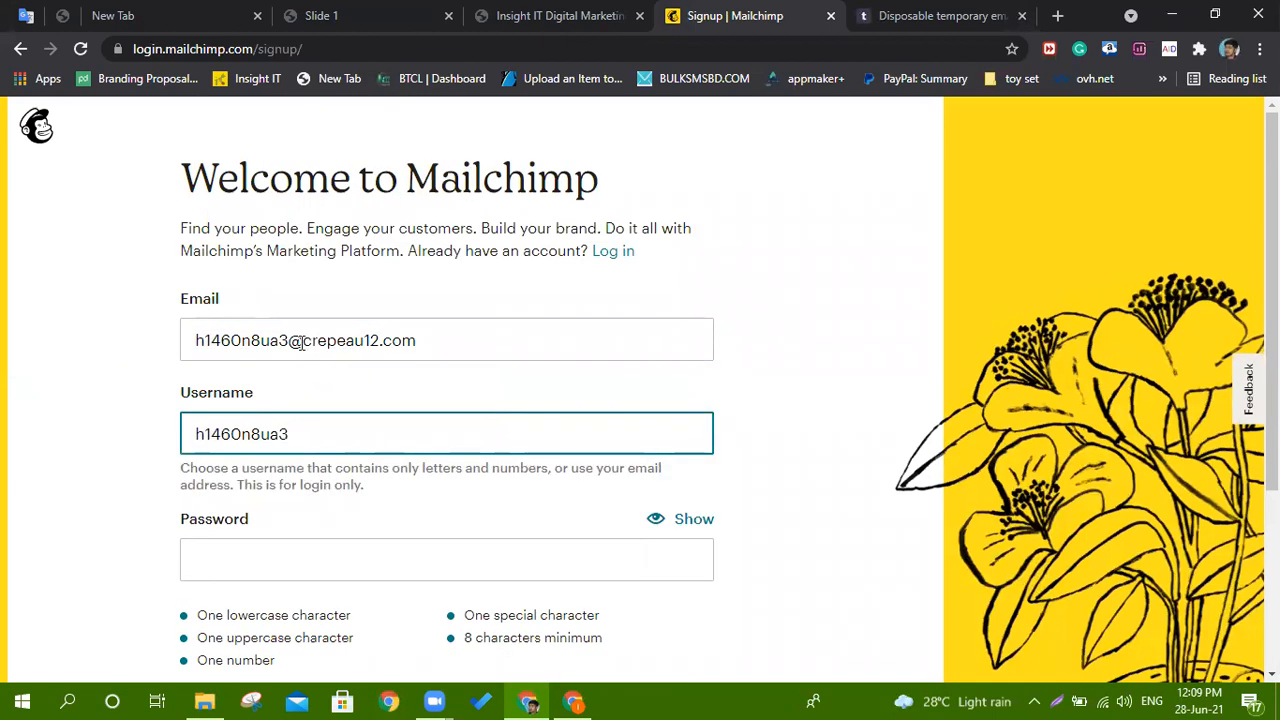
Copy the address's domain part and paste it as the password.
{"action": "left_click_drag", "start_coordinate": [290, 341], "coordinate": [412, 342]}
{"action": "right_click", "coordinate": [412, 342]}
{"action": "left_click", "coordinate": [449, 411]}
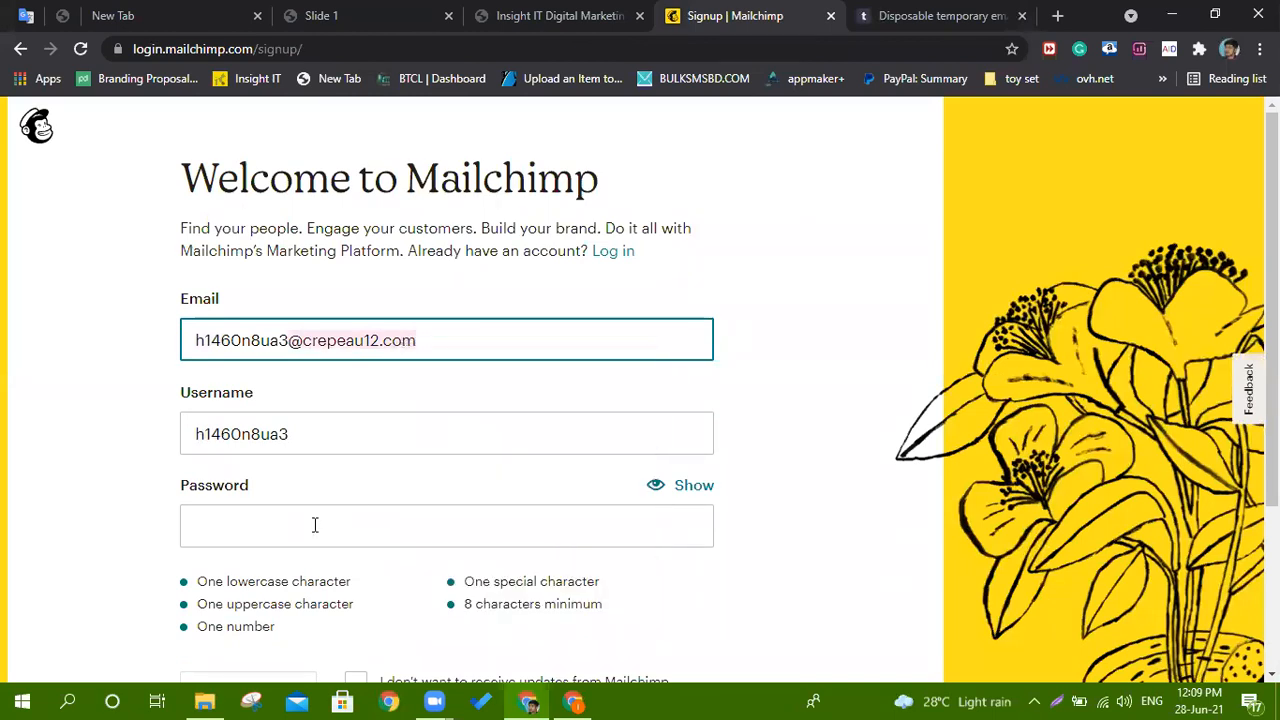
{"action": "right_click", "coordinate": [310, 525]}
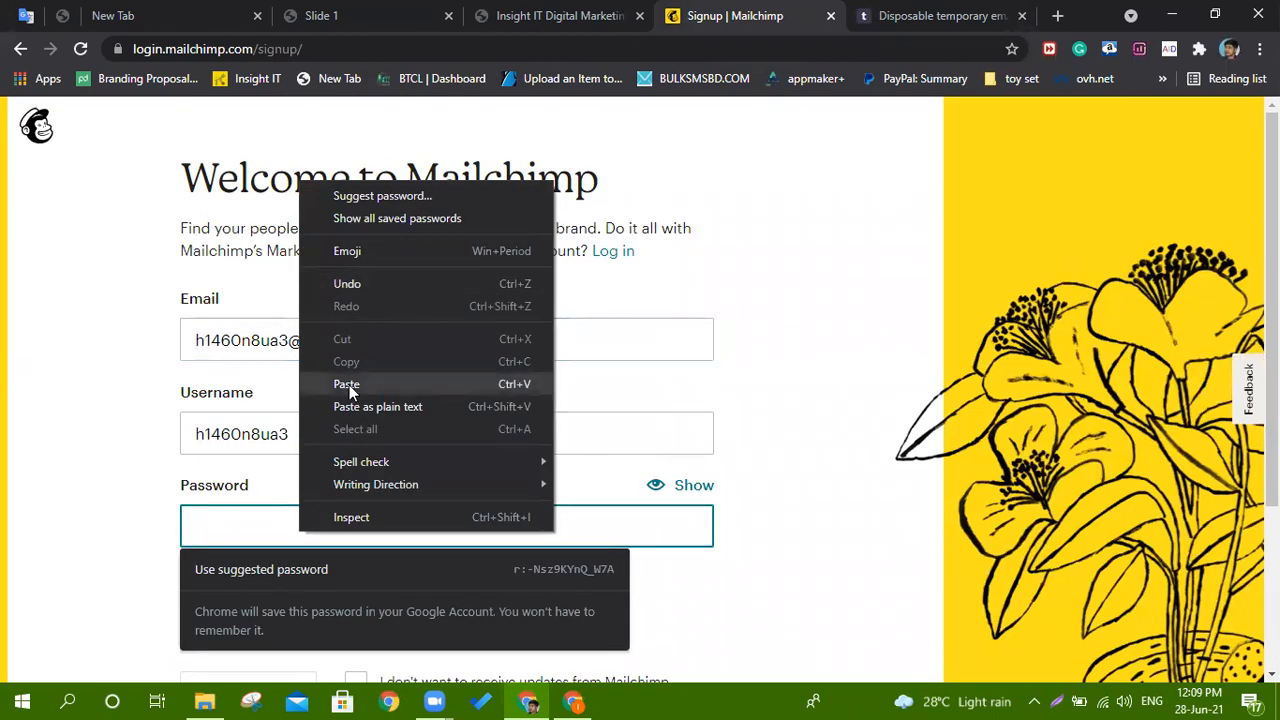
{"action": "left_click", "coordinate": [347, 385]}
{"action": "left_click", "coordinate": [25, 434]}
Opt out of marketing updates, append a capital A to the password, and submit the sign-up.
{"action": "scroll", "coordinate": [43, 408], "scroll_direction": "down", "scroll_amount": 2}
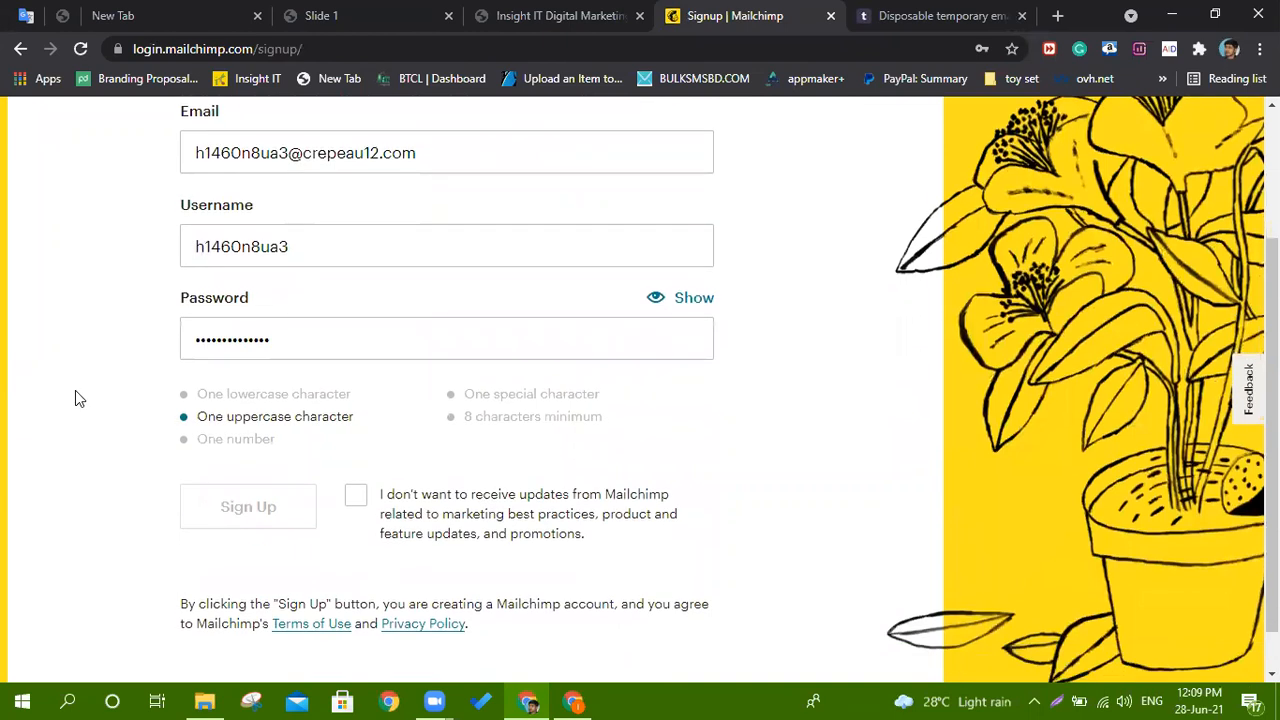
{"action": "left_click", "coordinate": [355, 498]}
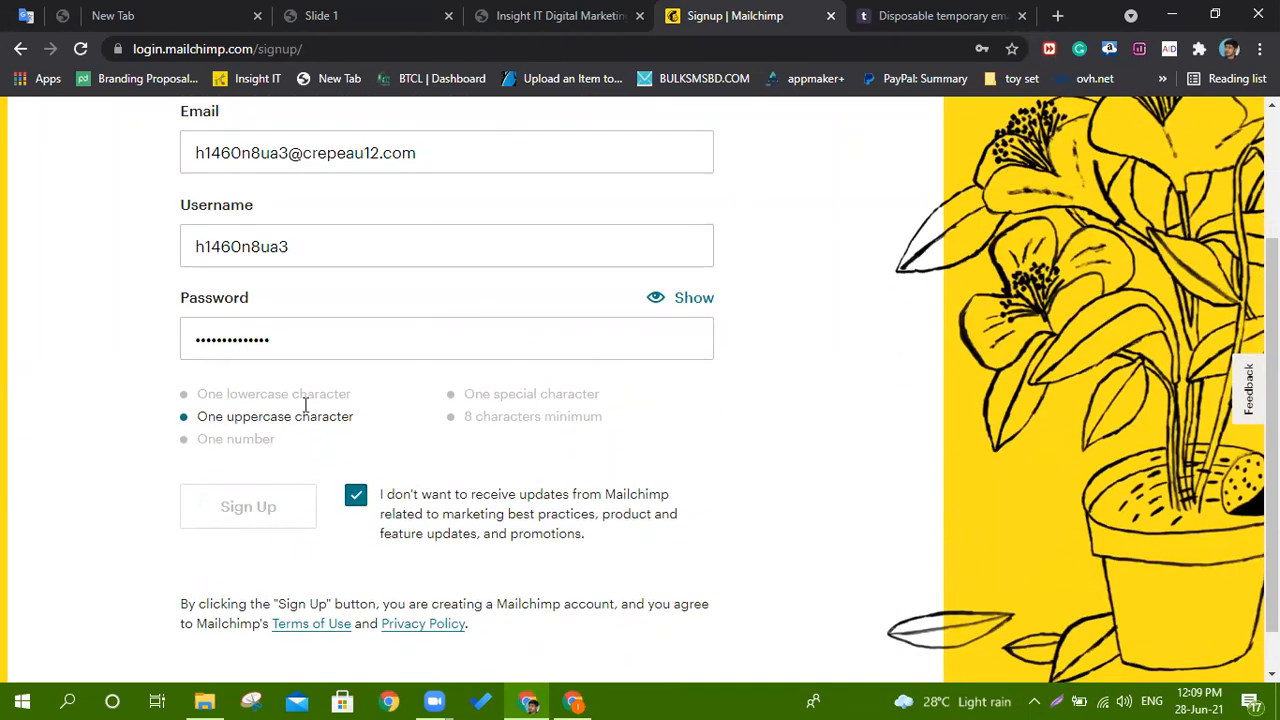
{"action": "left_click", "coordinate": [309, 339]}
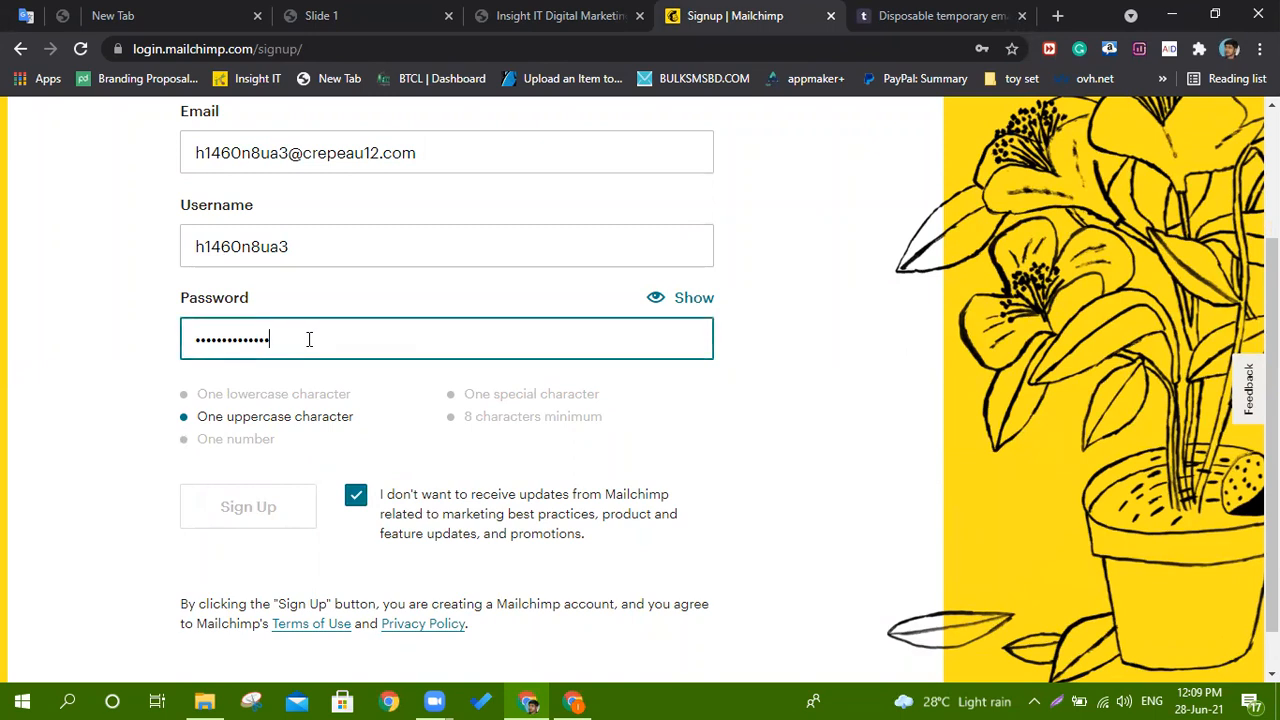
{"action": "type", "text": "A"}
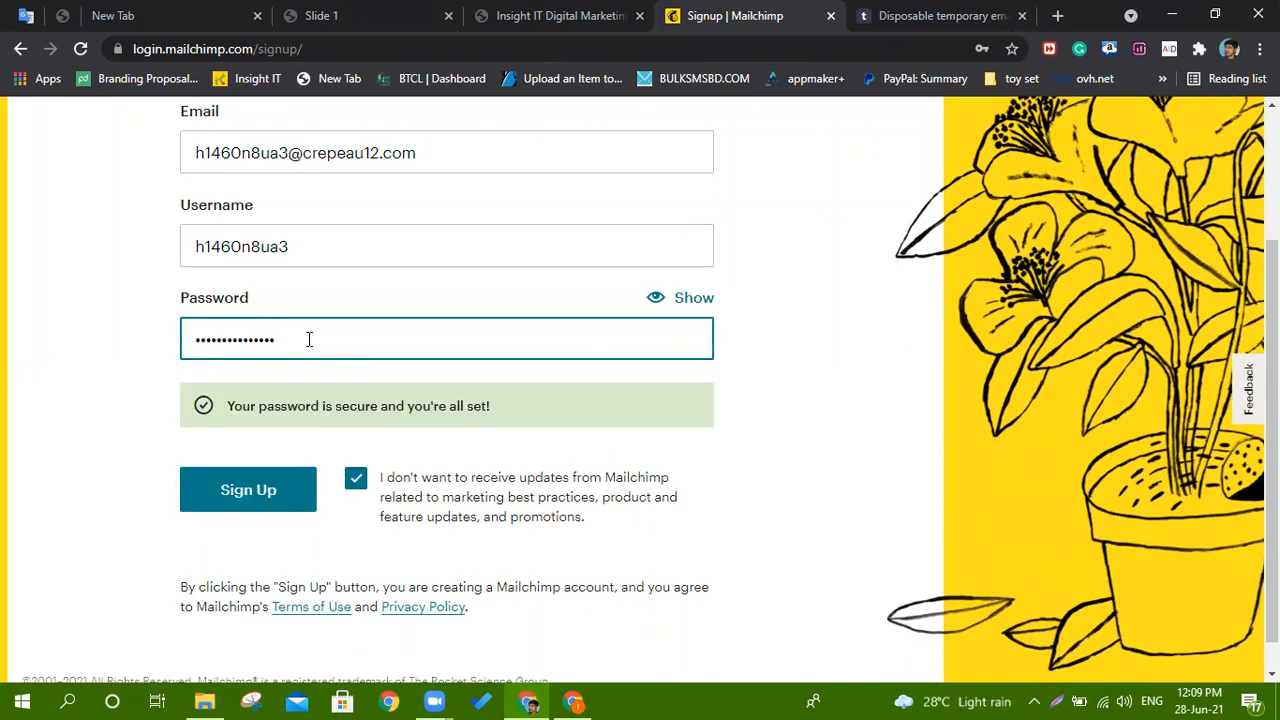
{"action": "left_click", "coordinate": [664, 302]}
{"action": "left_click", "coordinate": [664, 302]}
{"action": "left_click", "coordinate": [242, 492]}
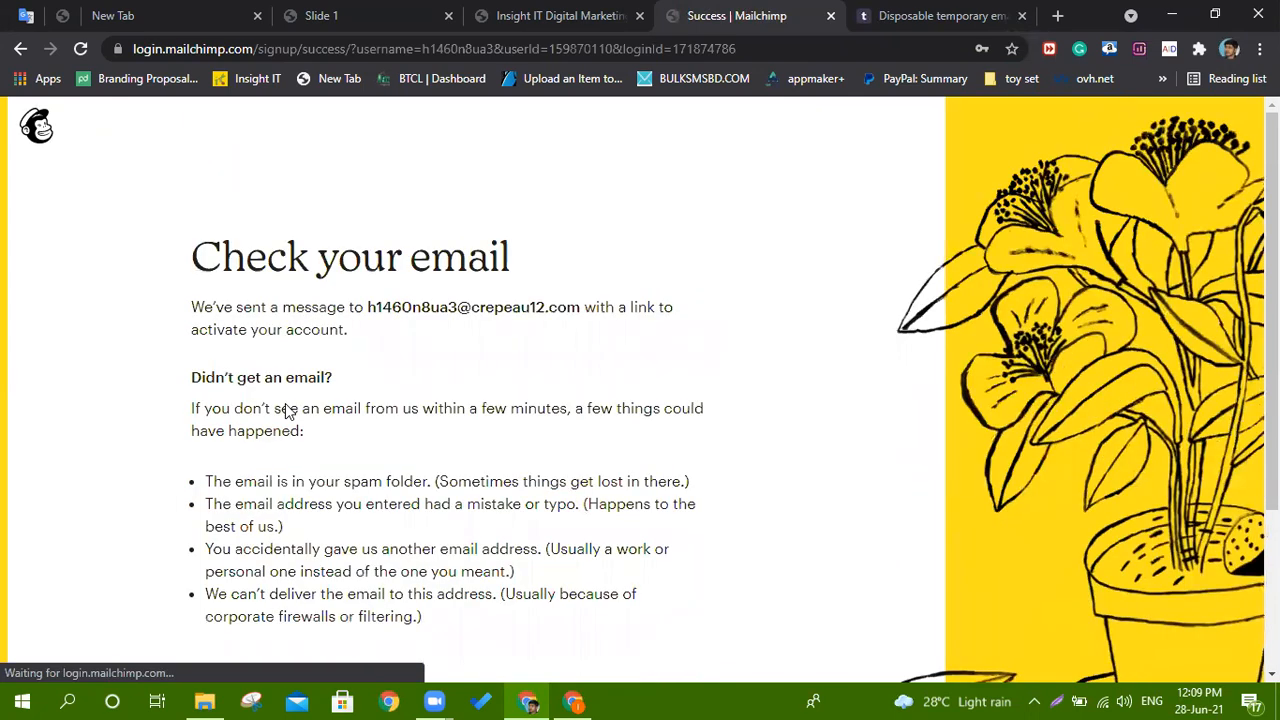
Open the 'Activate your Mailchimp account' email in the temp inbox and follow its Activate Account link.
{"action": "scroll", "coordinate": [292, 409], "scroll_direction": "down", "scroll_amount": 3}
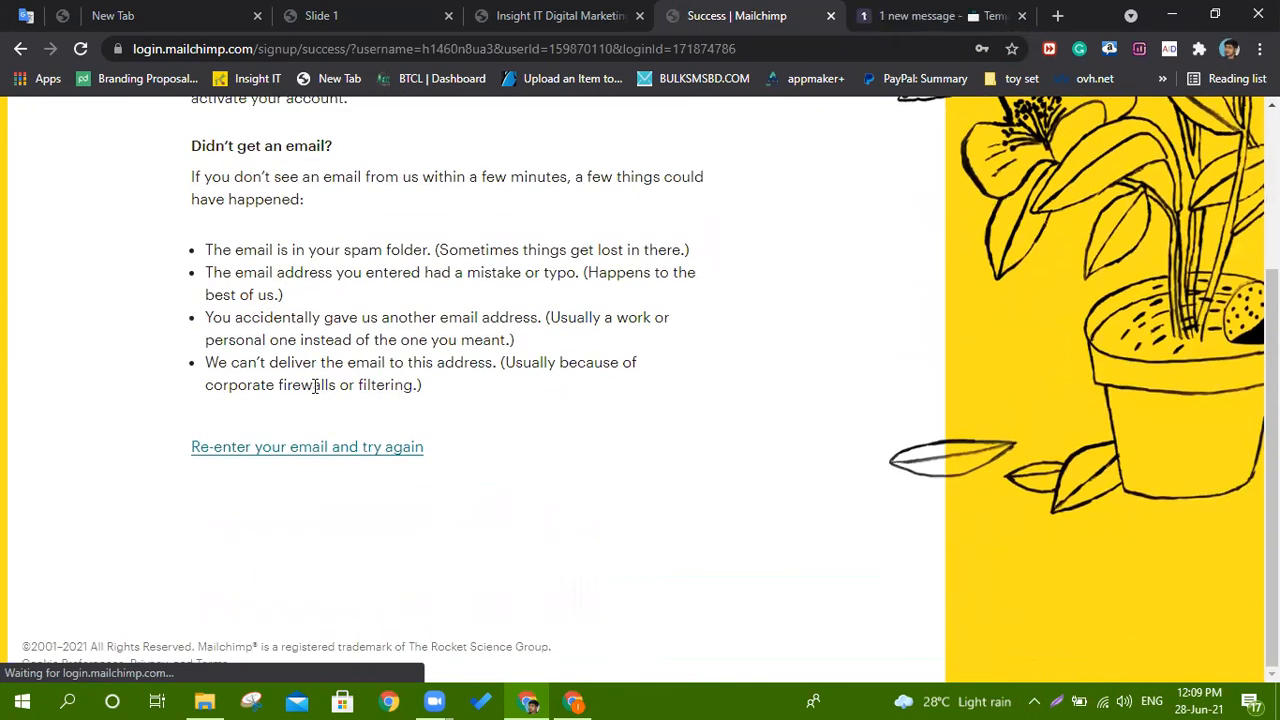
{"action": "left_click", "coordinate": [950, 15]}
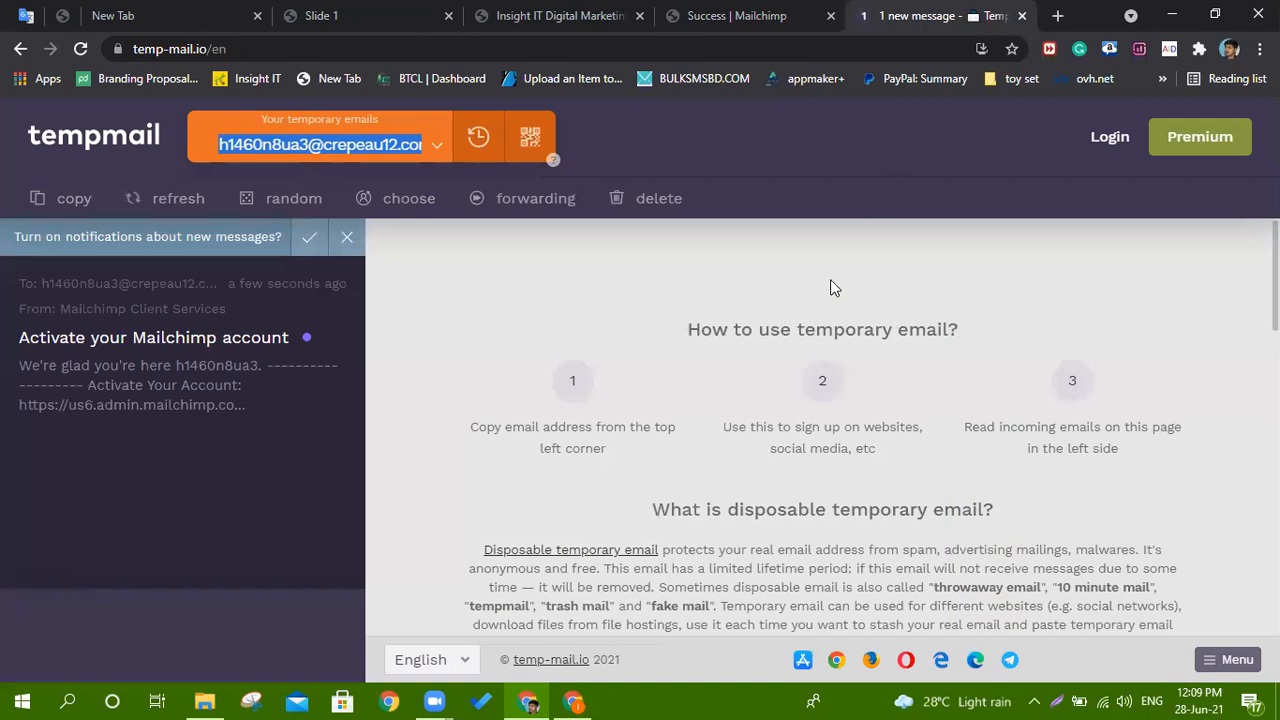
{"action": "left_click", "coordinate": [195, 338]}
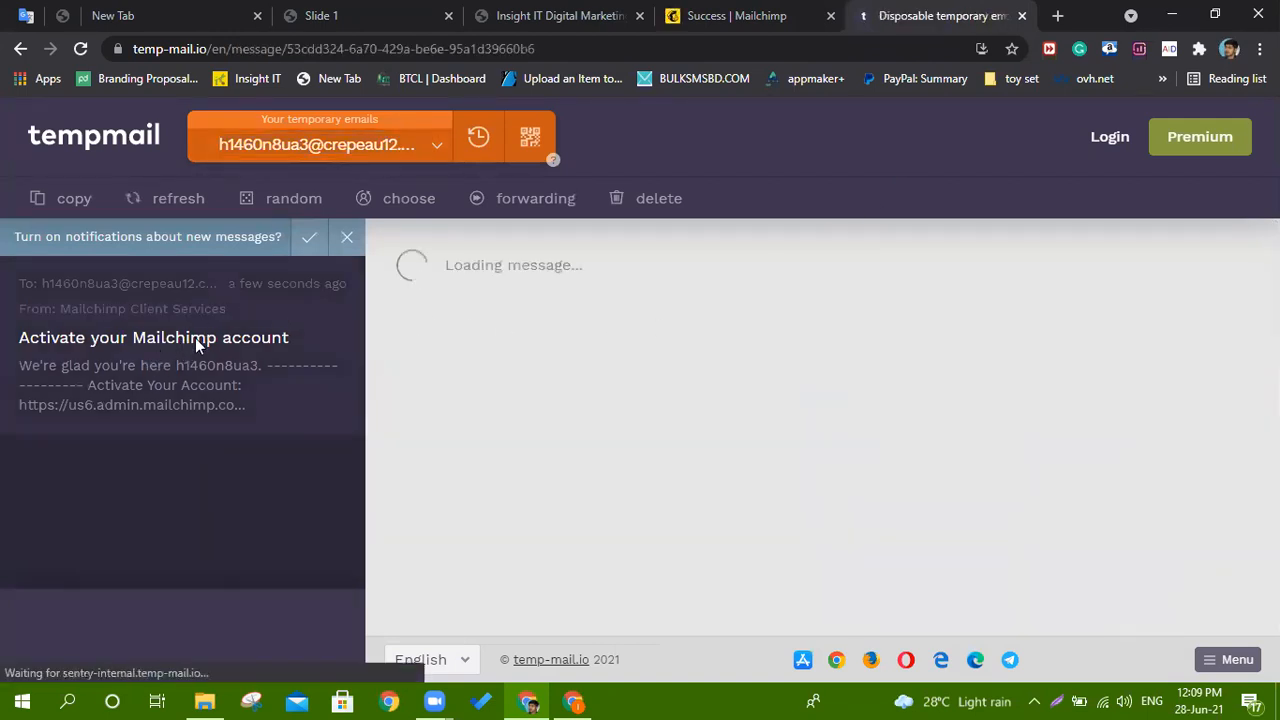
{"action": "scroll", "coordinate": [686, 380], "scroll_direction": "down", "scroll_amount": 3}
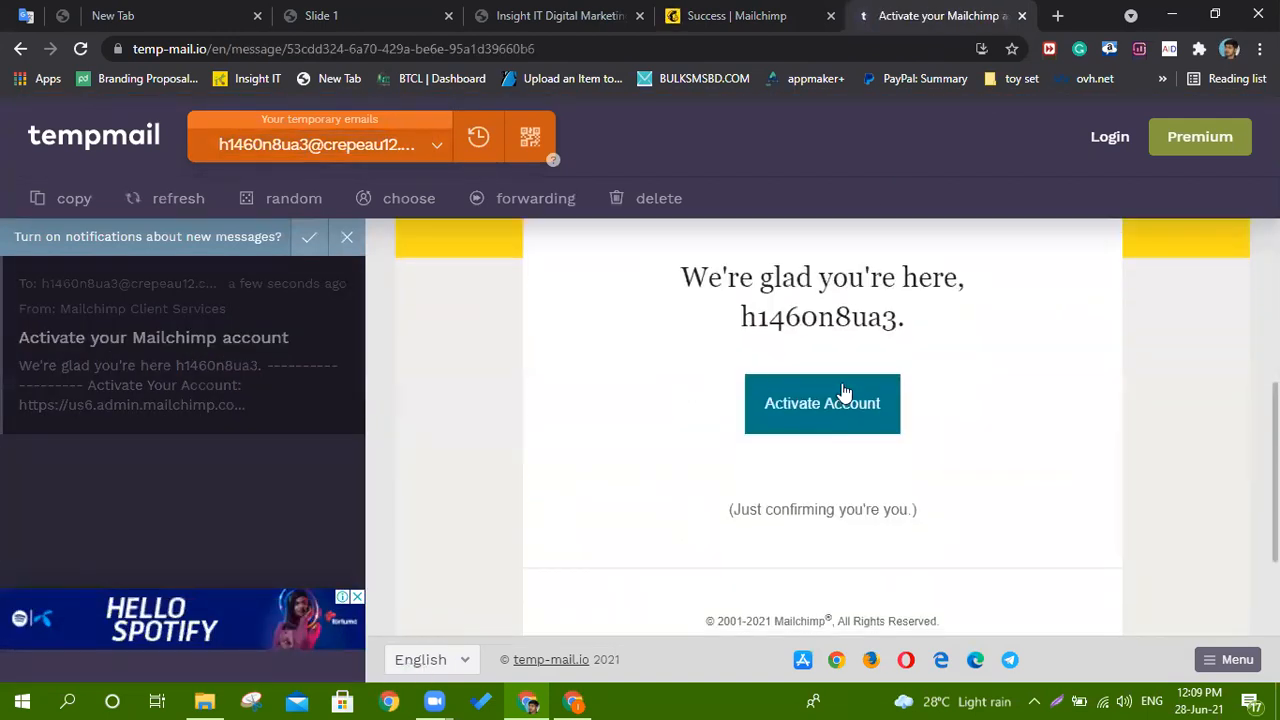
{"action": "left_click", "coordinate": [838, 425]}
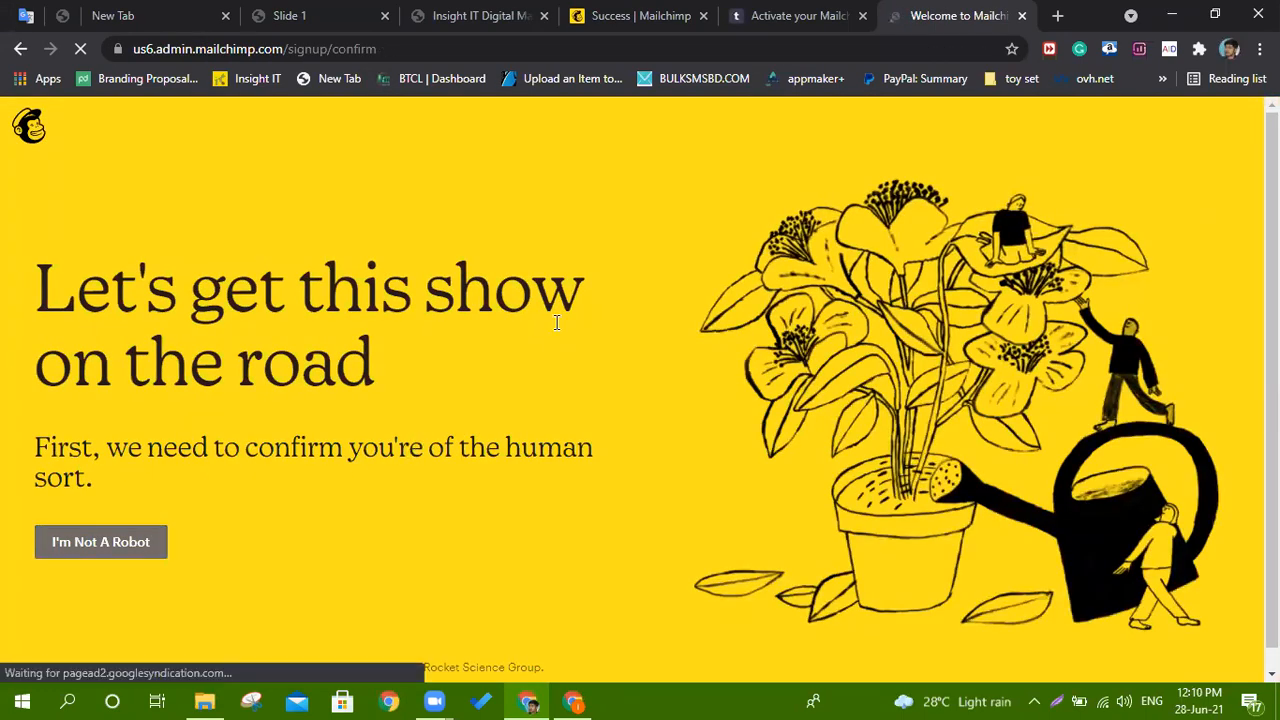
Confirm 'I'm Not A Robot' and continue with the Free $0 plan.
{"action": "scroll", "coordinate": [557, 322], "scroll_direction": "down", "scroll_amount": 1}
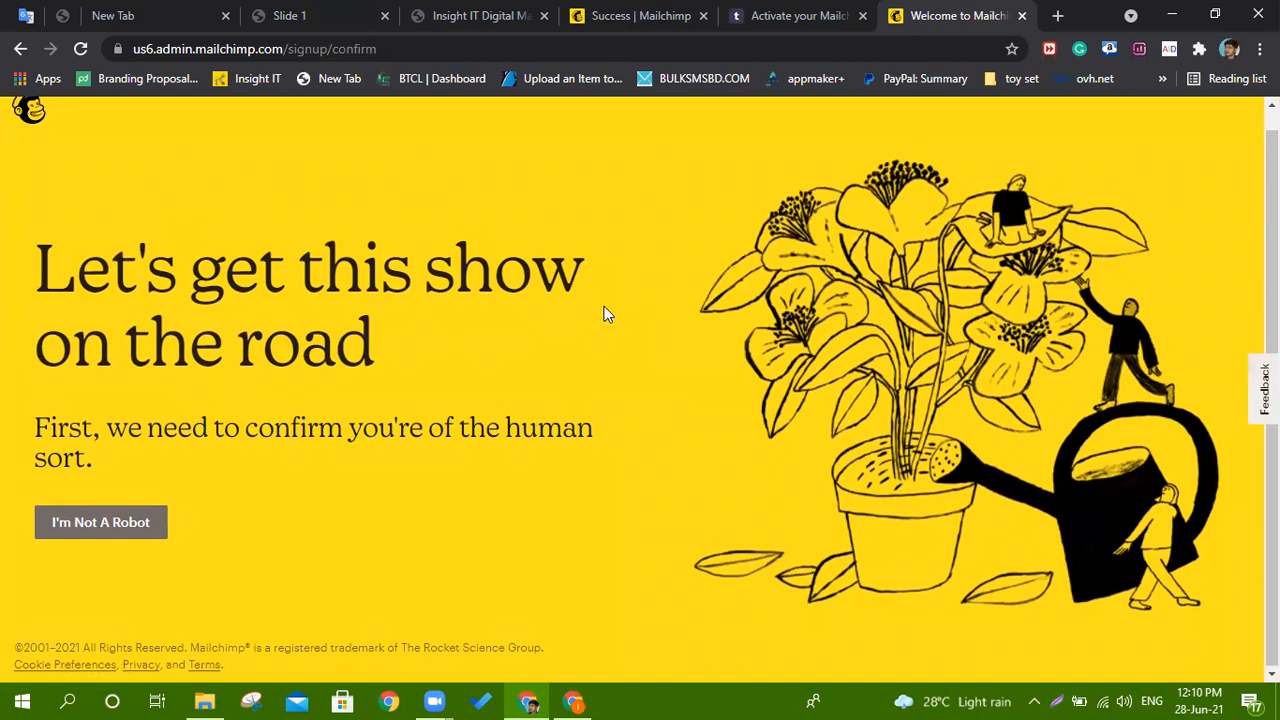
{"action": "scroll", "coordinate": [604, 314], "scroll_direction": "up", "scroll_amount": 1}
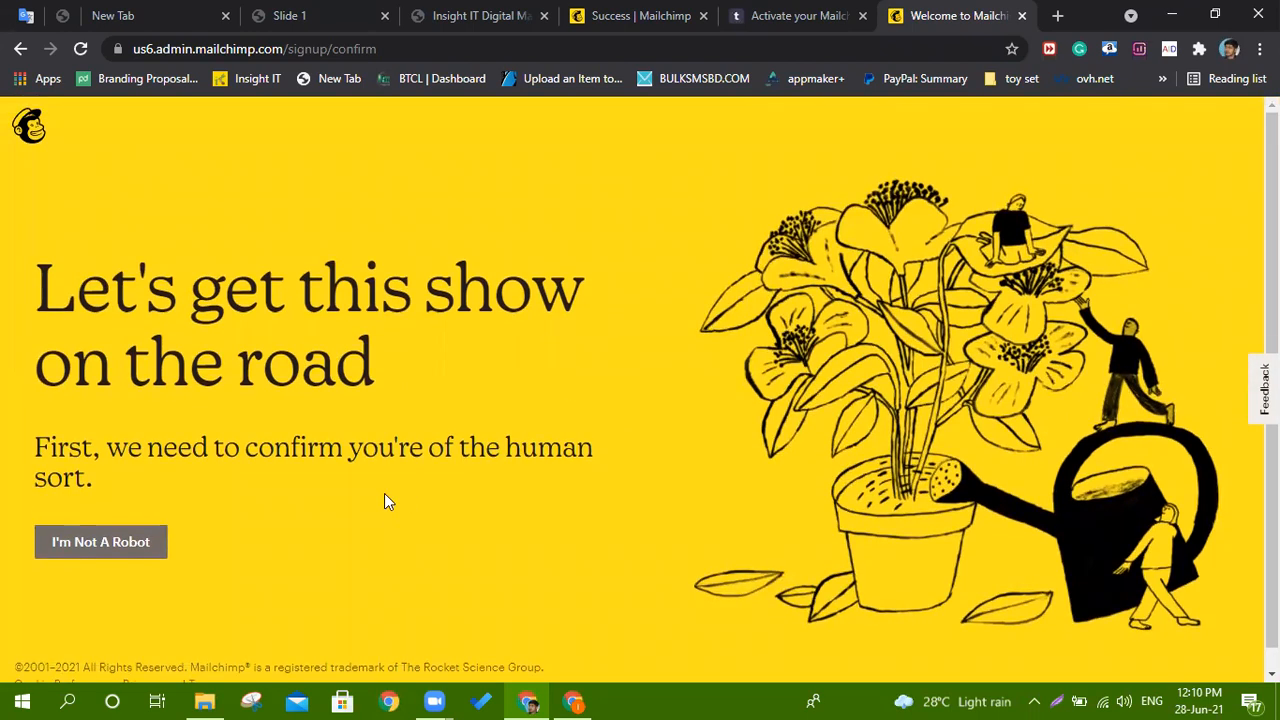
{"action": "left_click", "coordinate": [138, 552]}
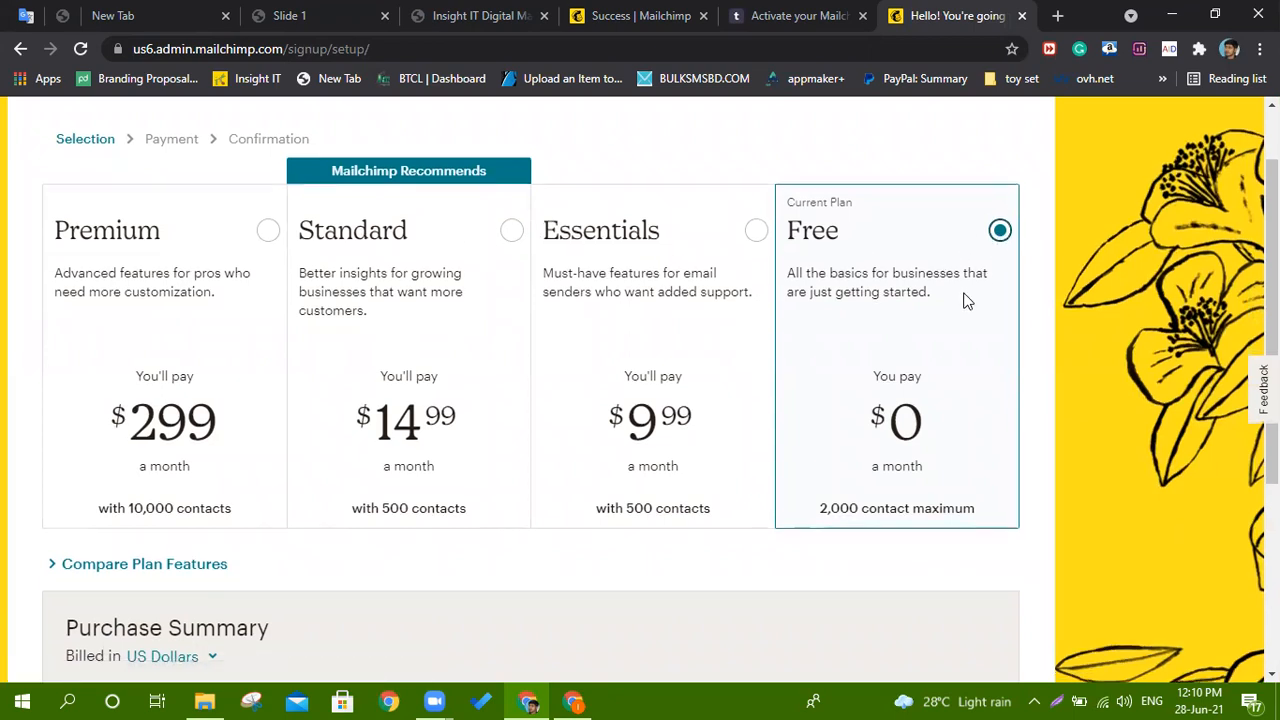
{"action": "scroll", "coordinate": [968, 302], "scroll_direction": "down", "scroll_amount": 3}
{"action": "left_click", "coordinate": [508, 512]}
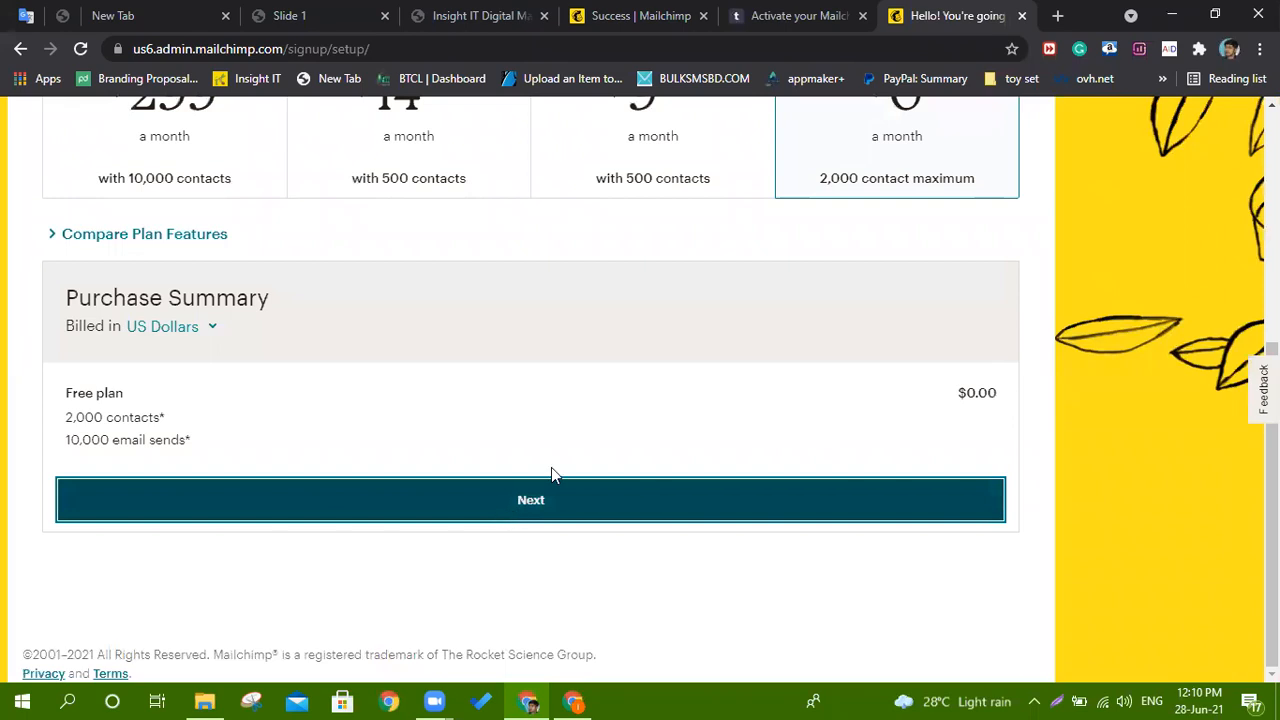
Autofill the name and business Insight IT, clear the phone number, and save the profile.
{"action": "left_click", "coordinate": [433, 213]}
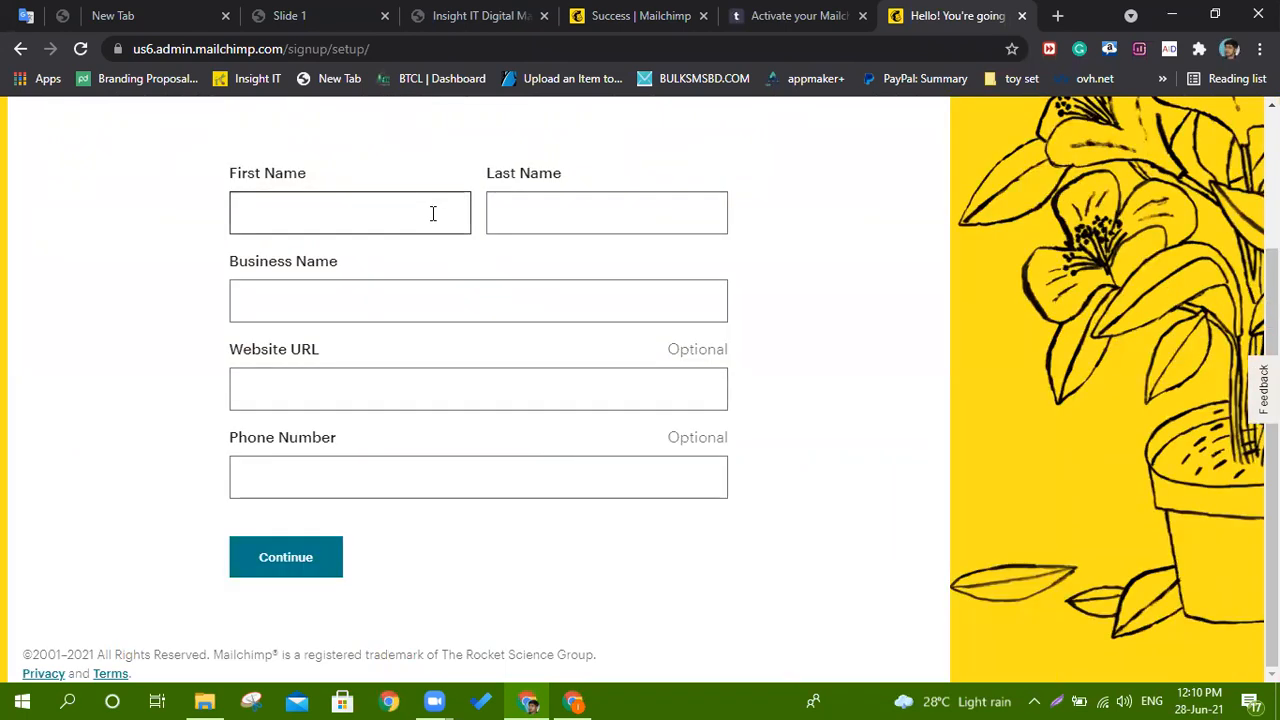
{"action": "left_click", "coordinate": [418, 266]}
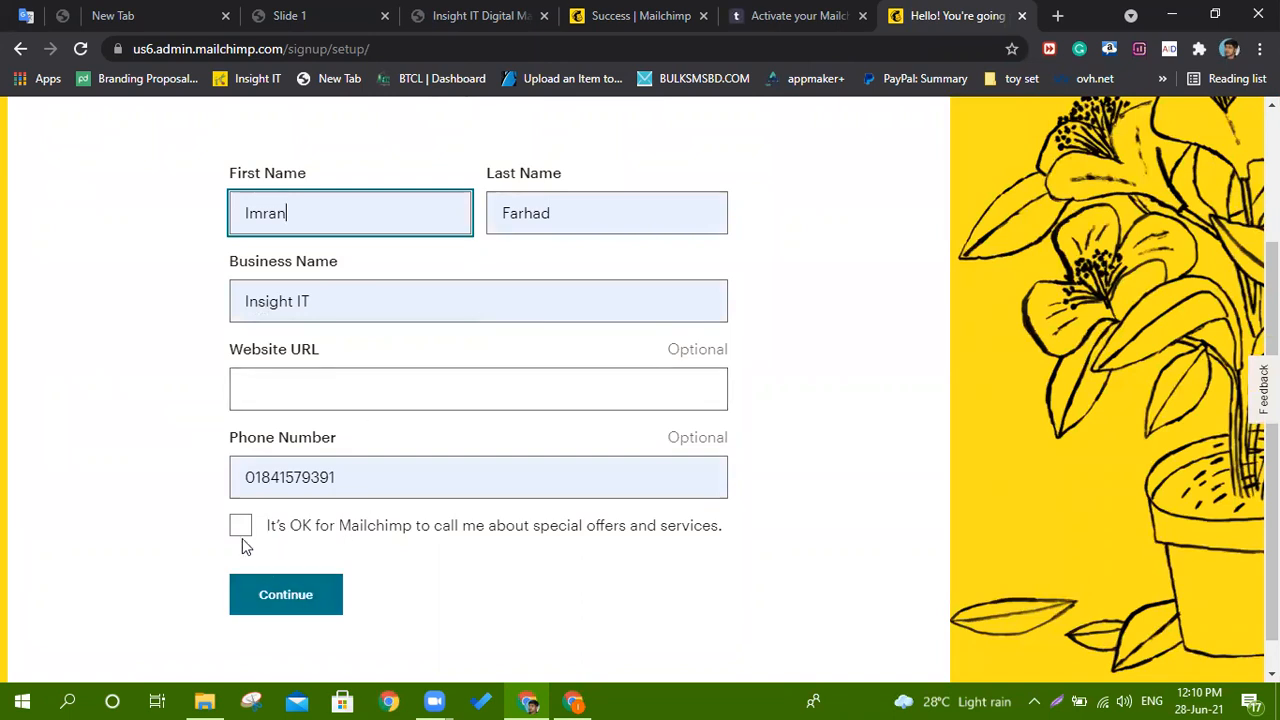
{"action": "left_click_drag", "start_coordinate": [360, 478], "coordinate": [243, 478]}
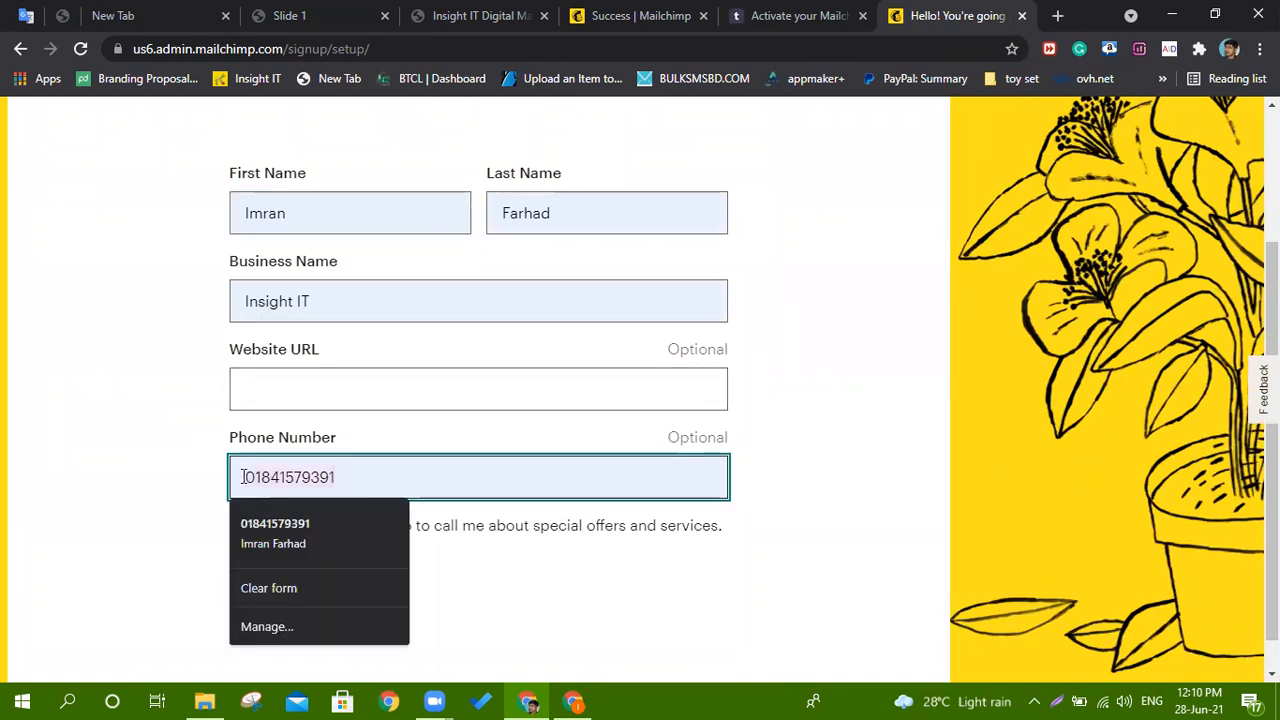
{"action": "key", "text": "BackSpace"}
{"action": "left_click", "coordinate": [279, 556]}
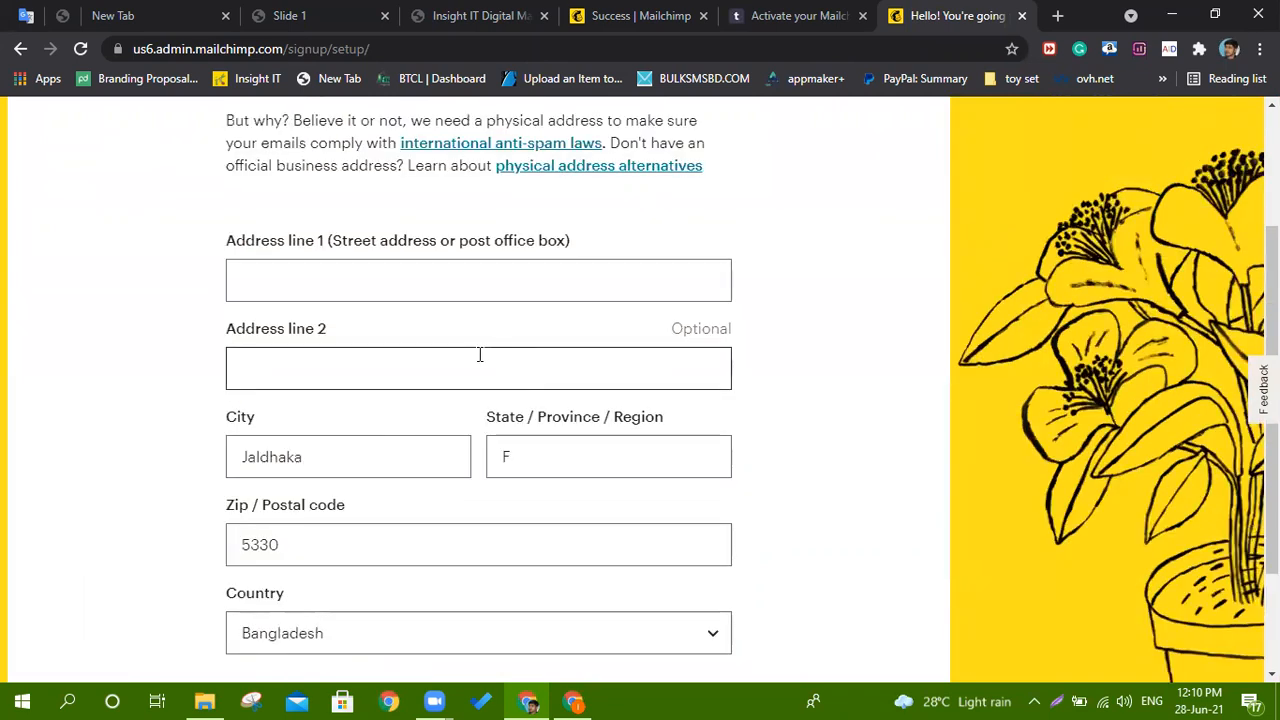
Autofill the saved business address into Address line 1 and submit the address step.
{"action": "scroll", "coordinate": [480, 354], "scroll_direction": "down", "scroll_amount": 2}
{"action": "scroll", "coordinate": [471, 309], "scroll_direction": "up", "scroll_amount": 3}
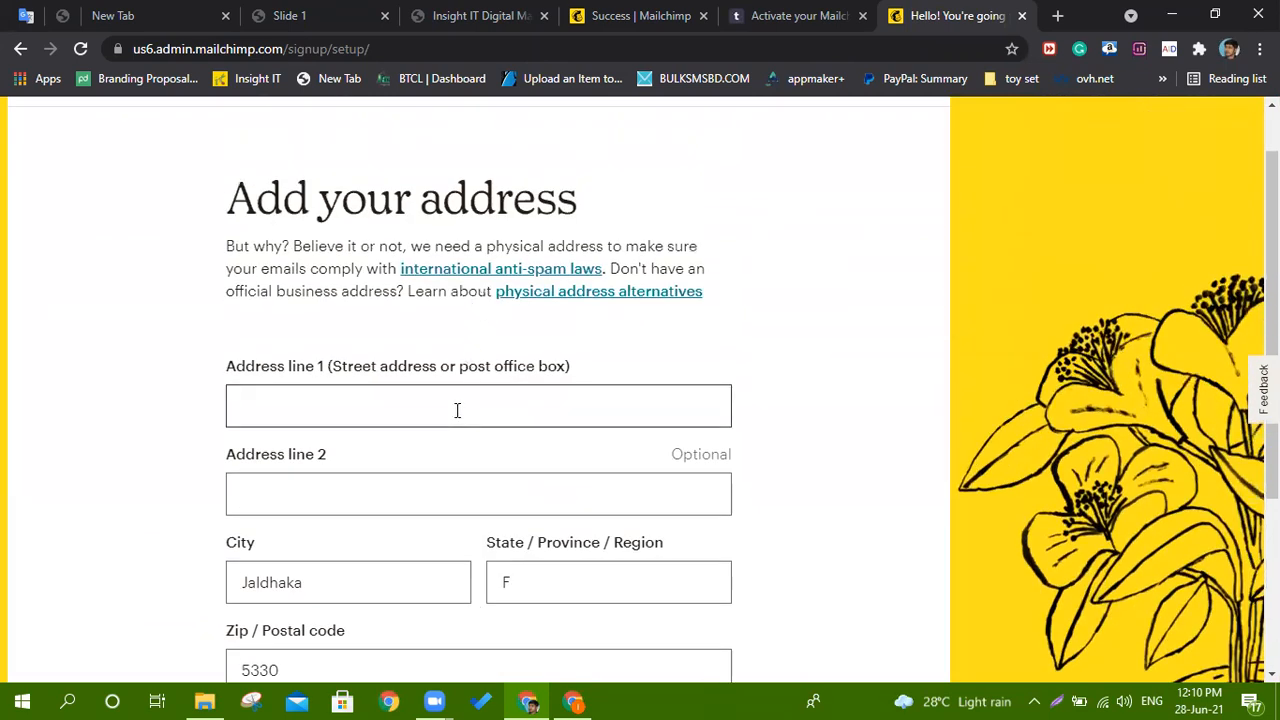
{"action": "left_click", "coordinate": [457, 410]}
{"action": "left_click", "coordinate": [354, 176]}
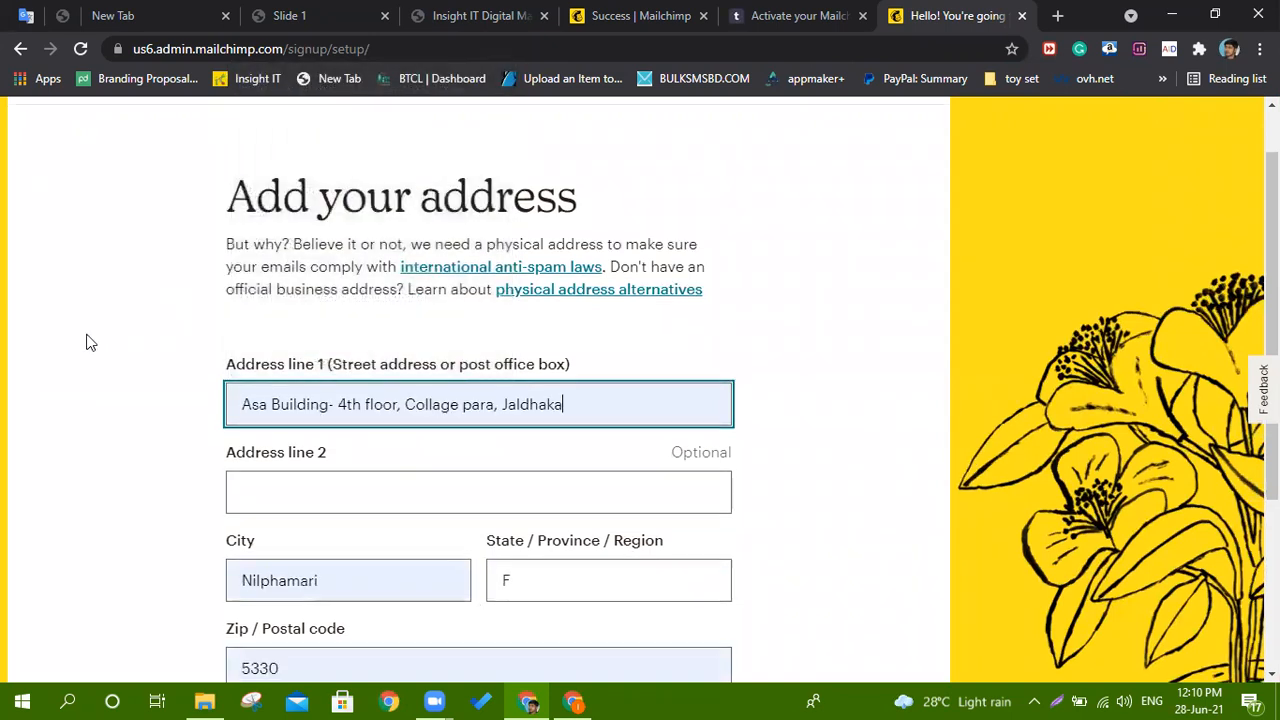
{"action": "scroll", "coordinate": [86, 343], "scroll_direction": "down", "scroll_amount": 3}
{"action": "left_click", "coordinate": [262, 556]}
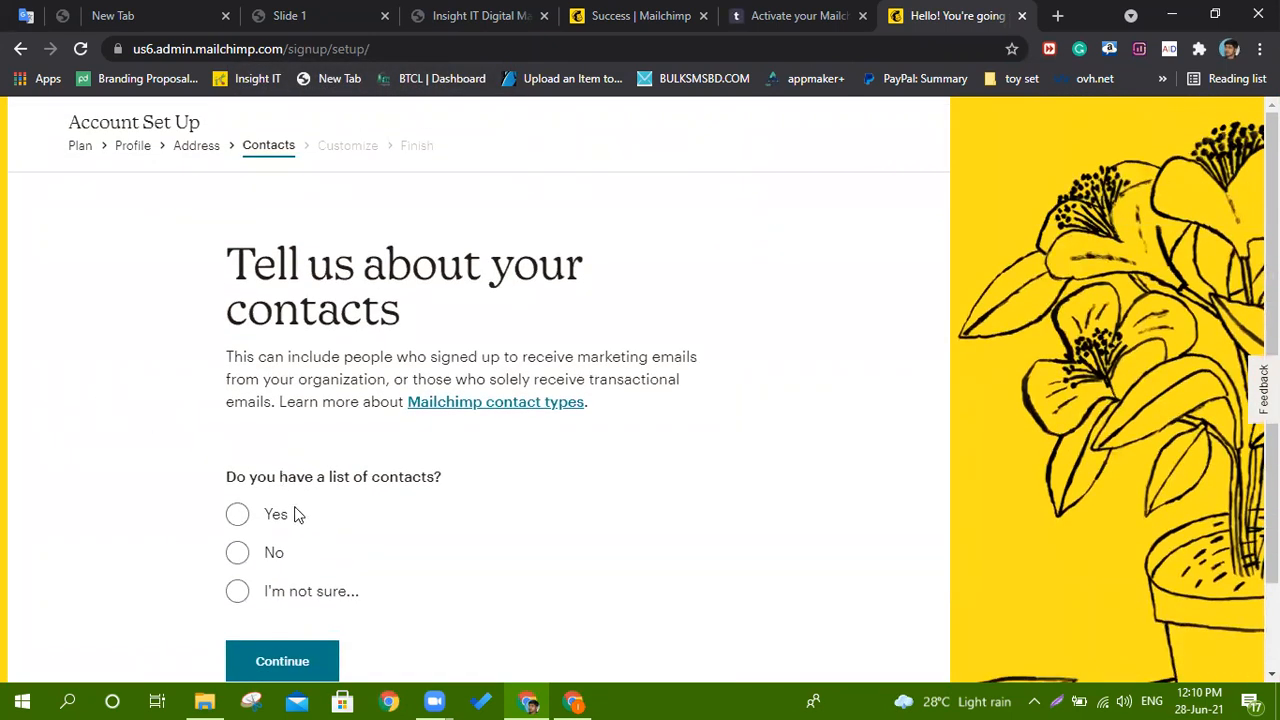
Answer yes to having a contact list of 2,001 - 10,000 contacts.
{"action": "left_click", "coordinate": [242, 514]}
{"action": "scroll", "coordinate": [240, 508], "scroll_direction": "down", "scroll_amount": 2}
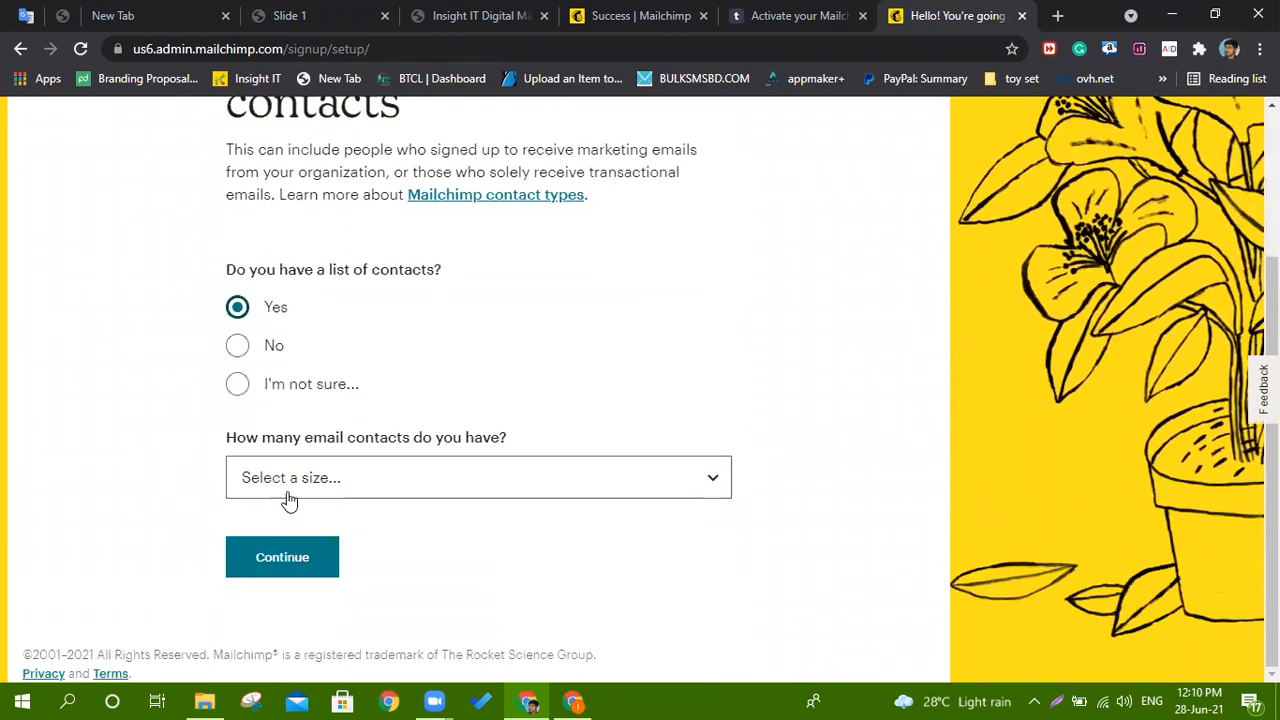
{"action": "left_click", "coordinate": [309, 484]}
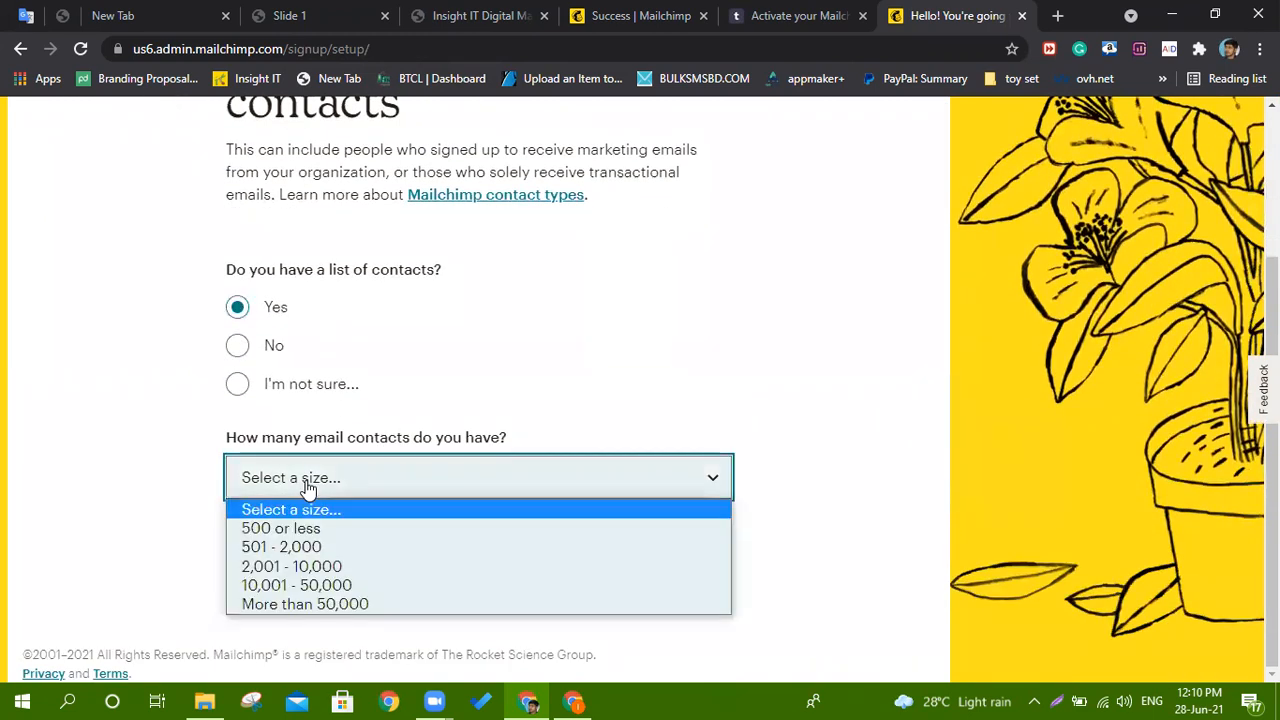
{"action": "left_click", "coordinate": [310, 568]}
{"action": "left_click", "coordinate": [310, 570]}
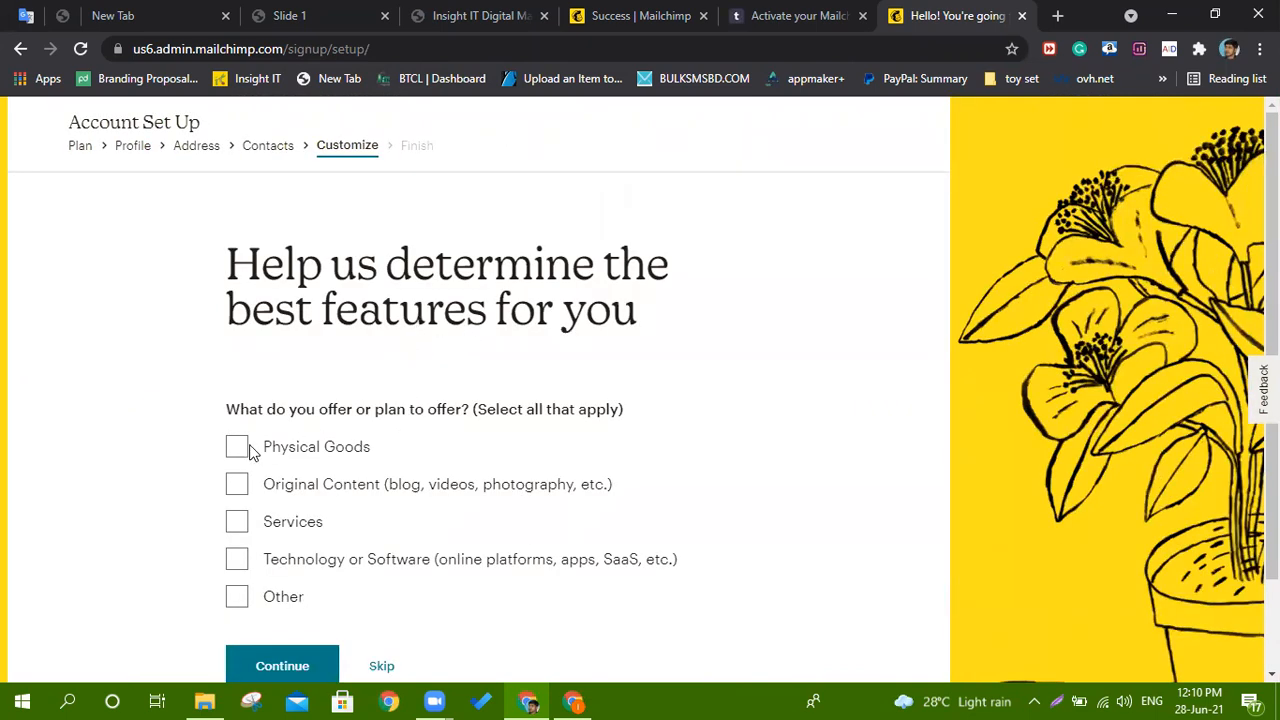
Select Original Content, Services, Physical Goods and Technology or Software offerings, skipping the primary offering.
{"action": "left_click", "coordinate": [235, 484]}
{"action": "left_click", "coordinate": [236, 521]}
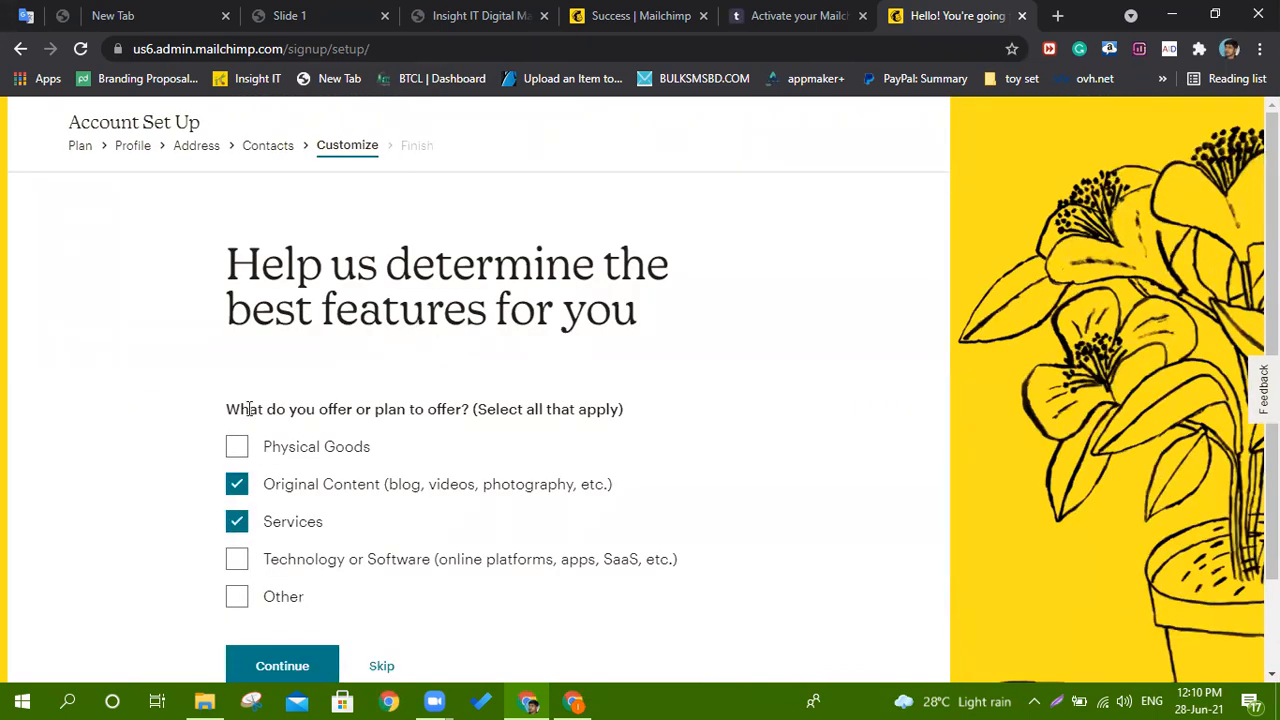
{"action": "left_click", "coordinate": [240, 449]}
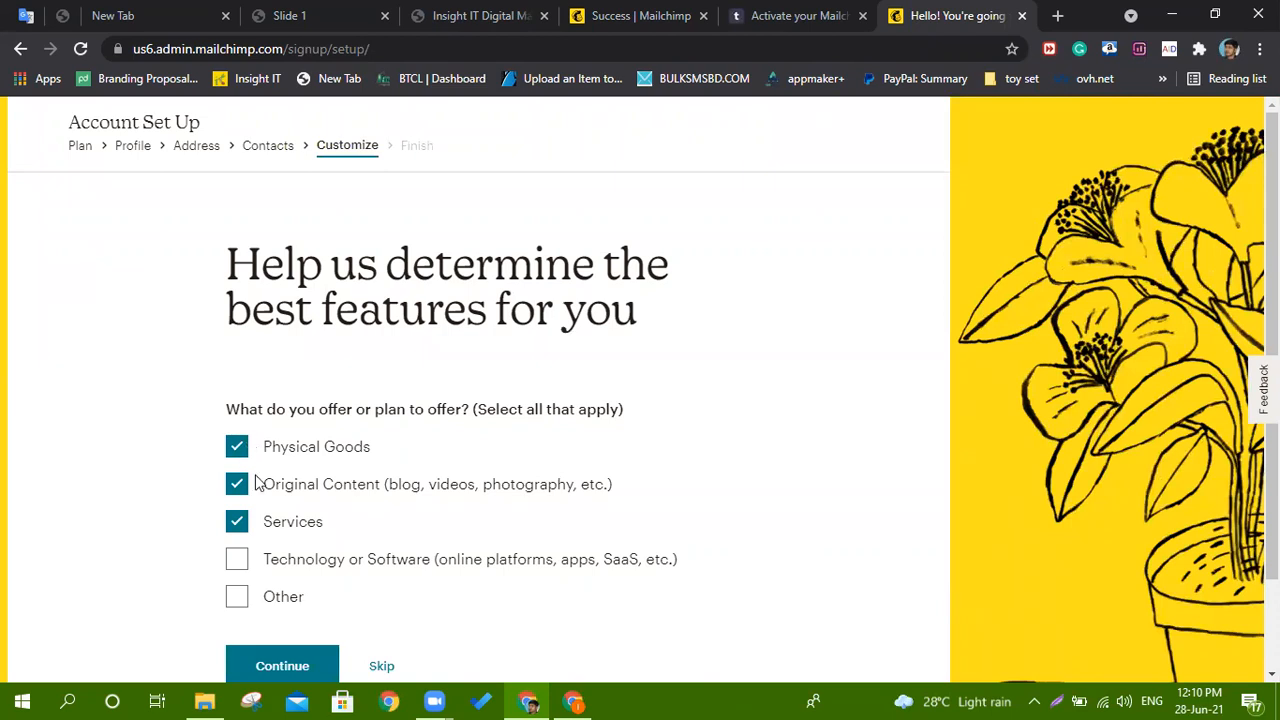
{"action": "left_click", "coordinate": [237, 560]}
{"action": "left_click", "coordinate": [257, 660]}
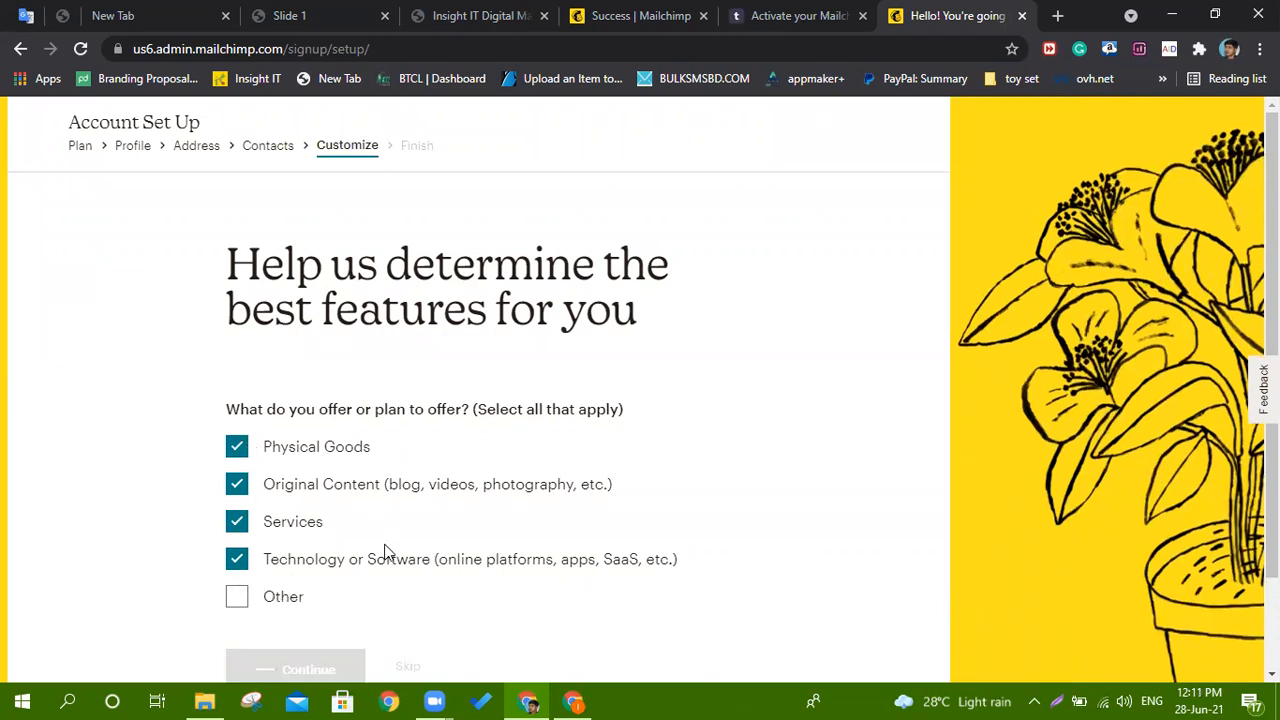
{"action": "scroll", "coordinate": [380, 551], "scroll_direction": "down", "scroll_amount": 1}
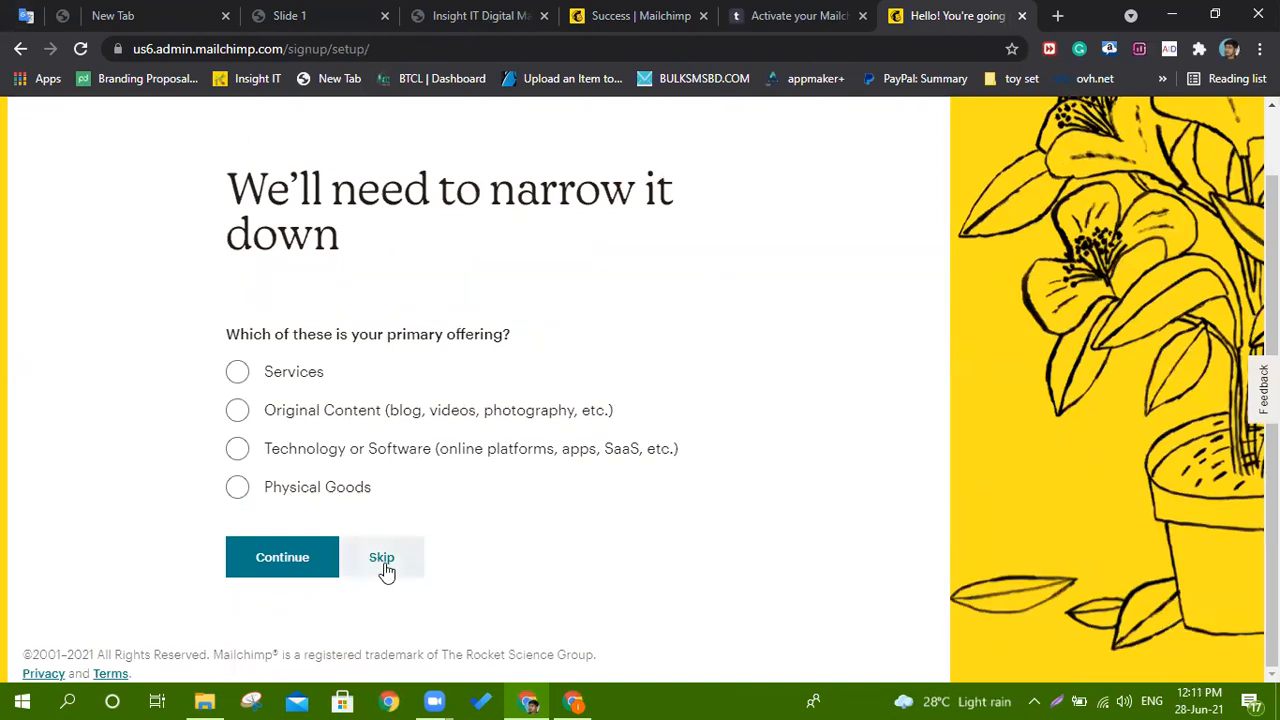
{"action": "left_click", "coordinate": [383, 563]}
Subscribe to E-commerce Newsletter, Courier Weekly and Mailchimp & Co, then finish setup.
{"action": "left_click", "coordinate": [236, 394]}
{"action": "scroll", "coordinate": [240, 400], "scroll_direction": "down", "scroll_amount": 2}
{"action": "left_click", "coordinate": [237, 372]}
{"action": "left_click", "coordinate": [237, 455]}
{"action": "left_click", "coordinate": [311, 579]}
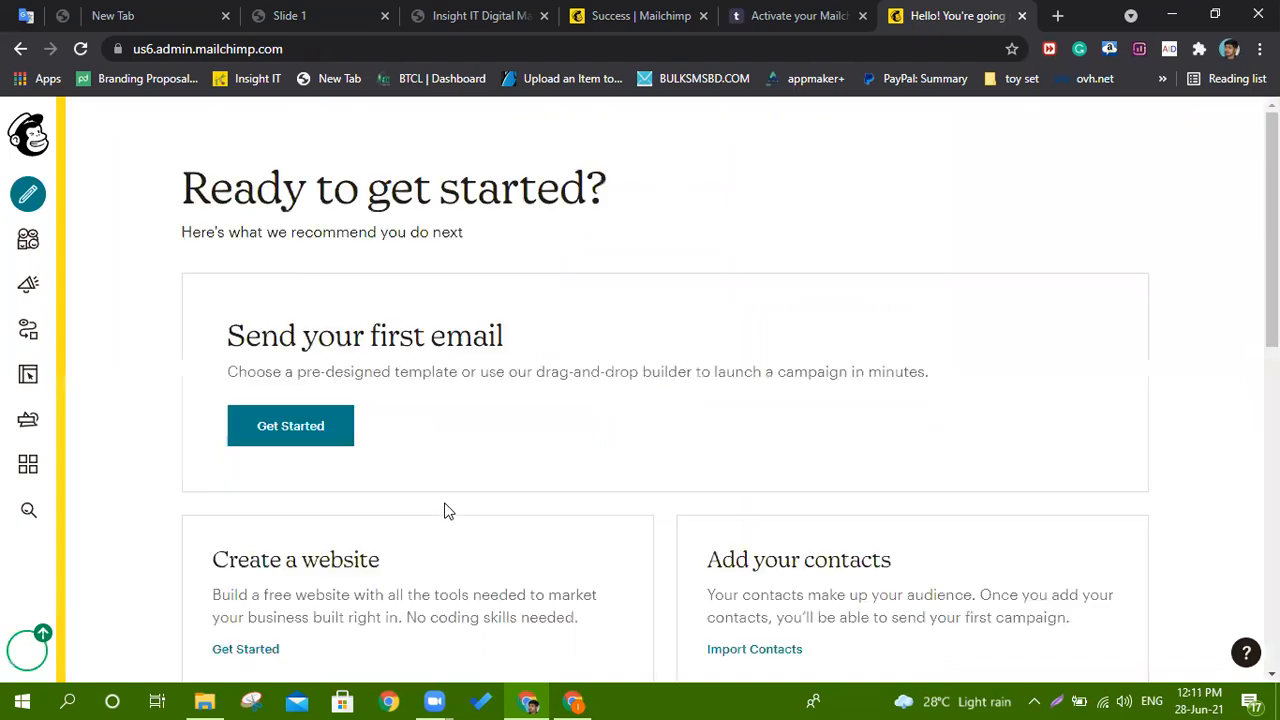
Look over the dashboard, then open Audience from the left sidebar.
{"action": "scroll", "coordinate": [390, 403], "scroll_direction": "down", "scroll_amount": 6}
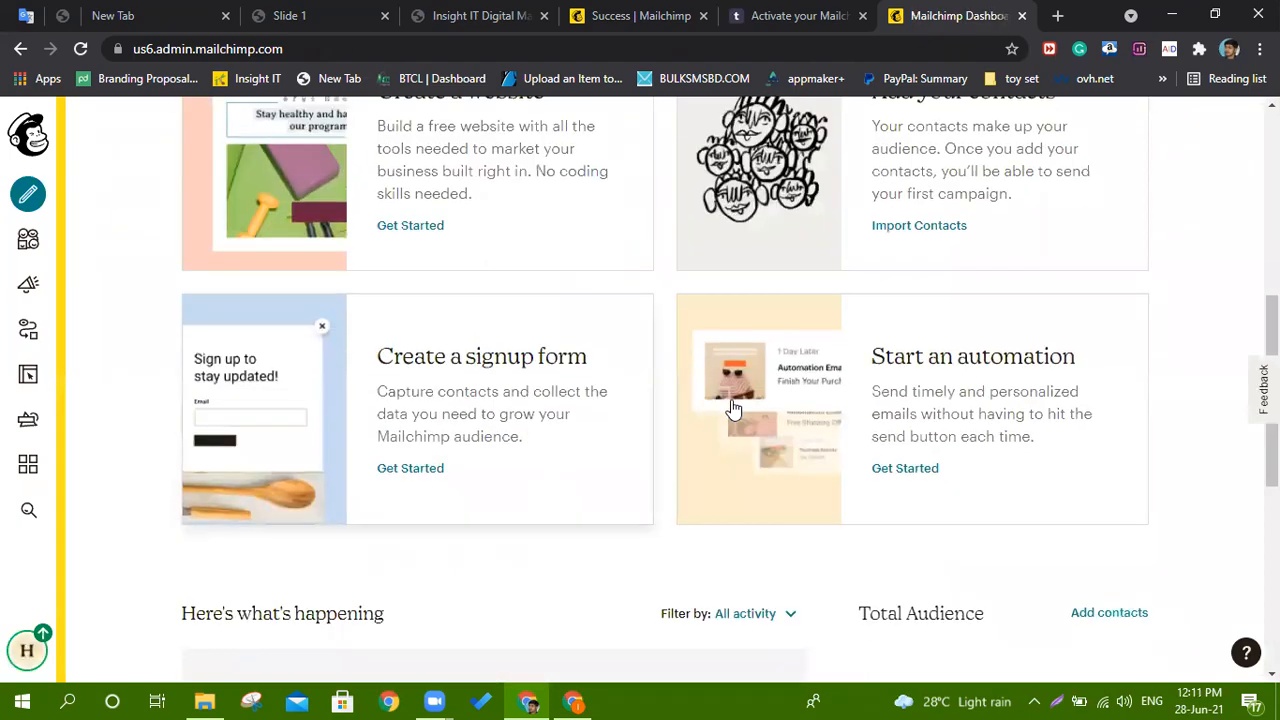
{"action": "scroll", "coordinate": [590, 432], "scroll_direction": "down", "scroll_amount": 4}
{"action": "scroll", "coordinate": [570, 430], "scroll_direction": "up", "scroll_amount": 10}
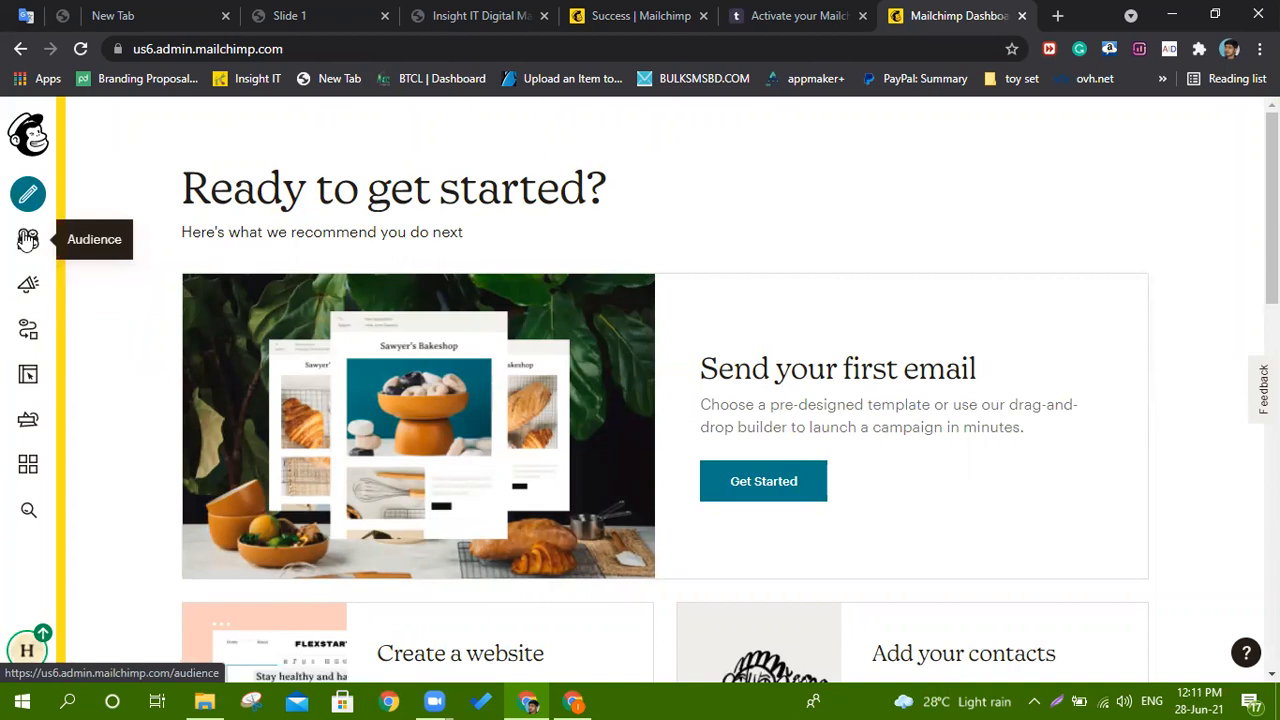
{"action": "left_click", "coordinate": [28, 240]}
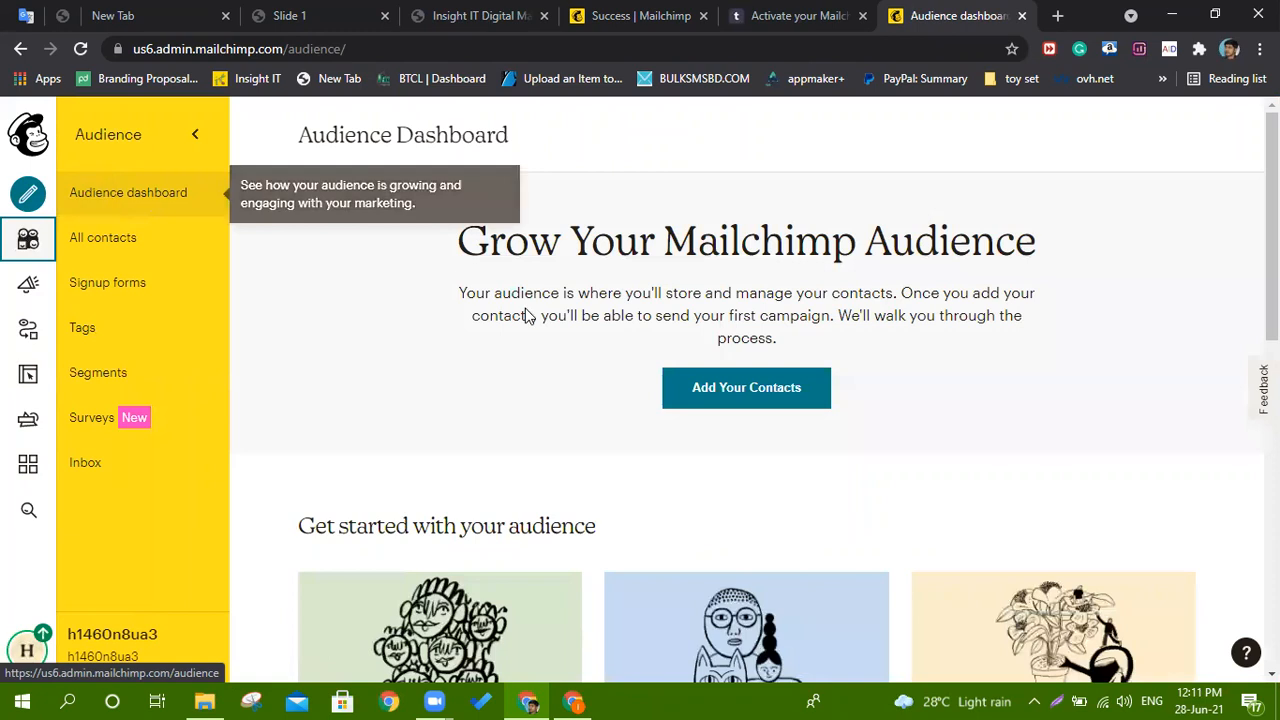
Look over the Audience Dashboard and start Add Your Contacts.
{"action": "scroll", "coordinate": [566, 400], "scroll_direction": "down", "scroll_amount": 5}
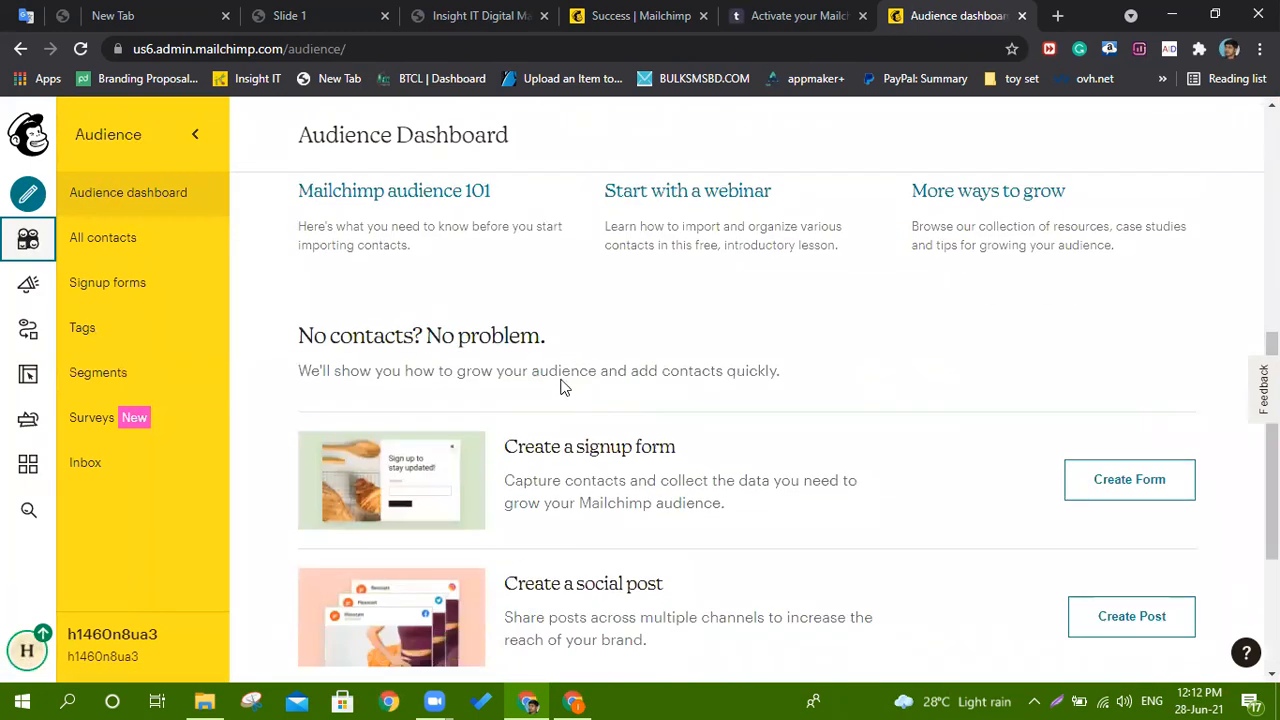
{"action": "scroll", "coordinate": [570, 394], "scroll_direction": "down", "scroll_amount": 3}
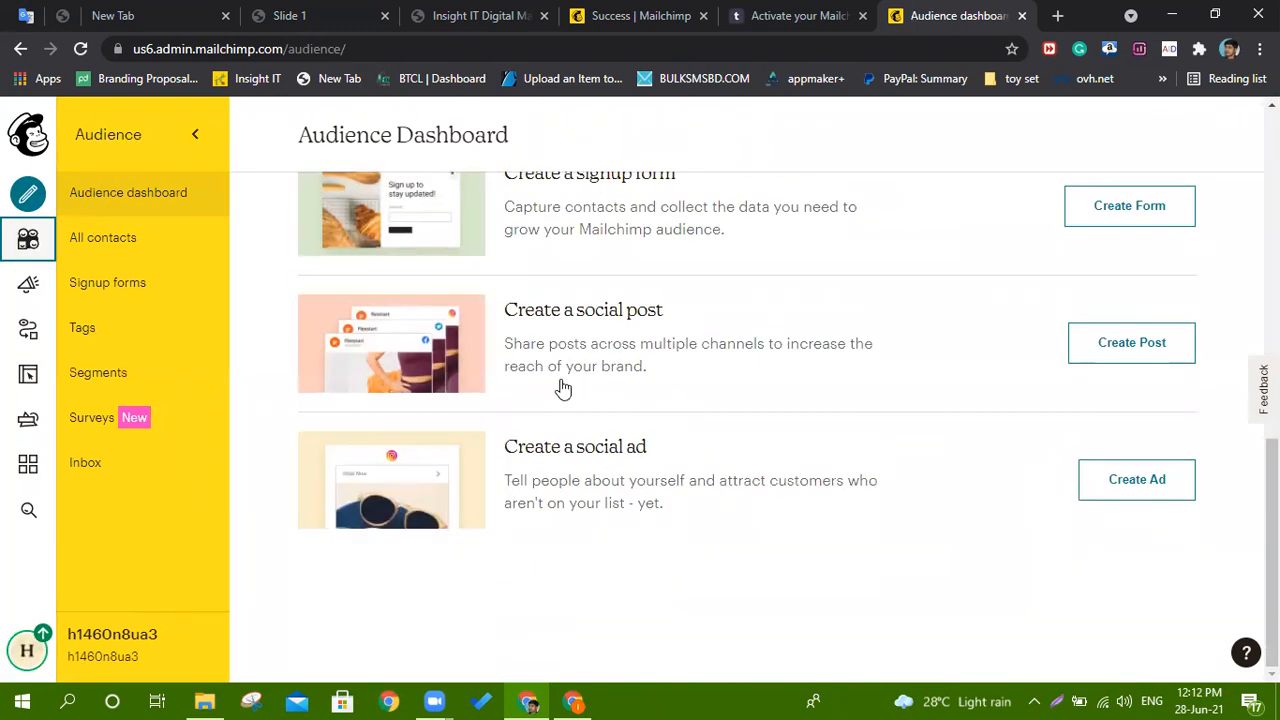
{"action": "scroll", "coordinate": [560, 385], "scroll_direction": "up", "scroll_amount": 5}
{"action": "scroll", "coordinate": [673, 410], "scroll_direction": "up", "scroll_amount": 3}
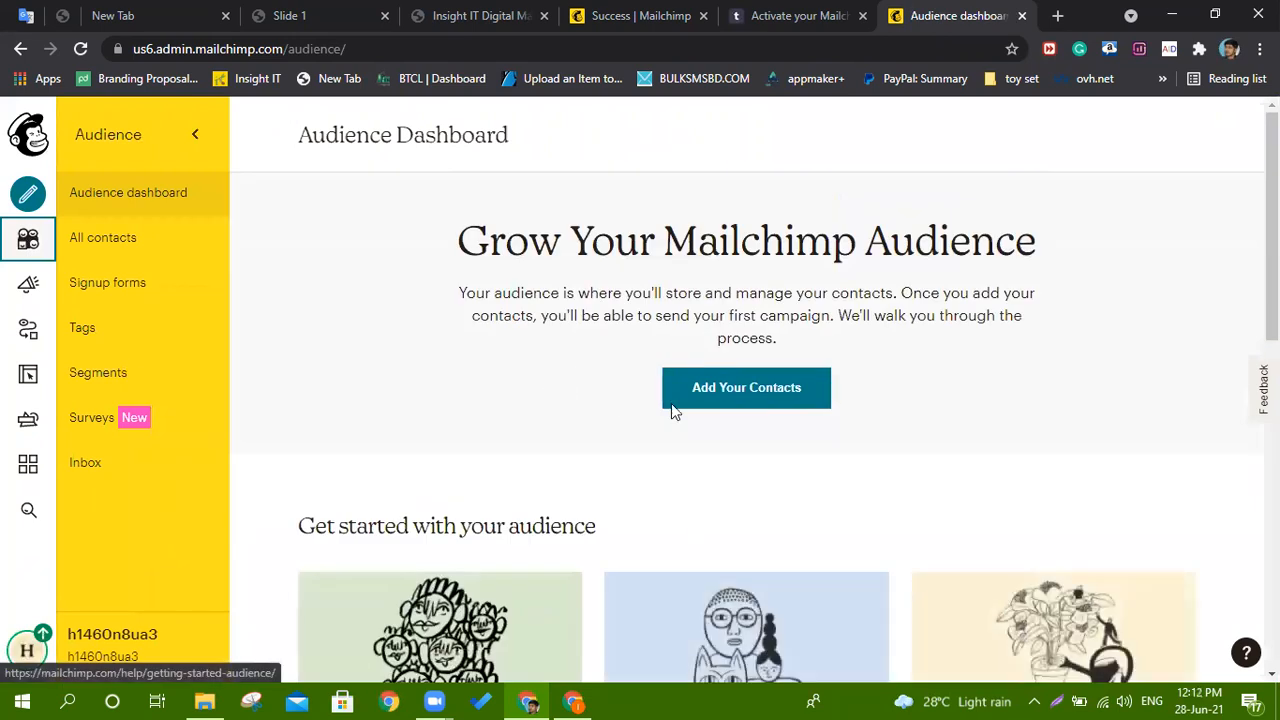
{"action": "left_click", "coordinate": [737, 394]}
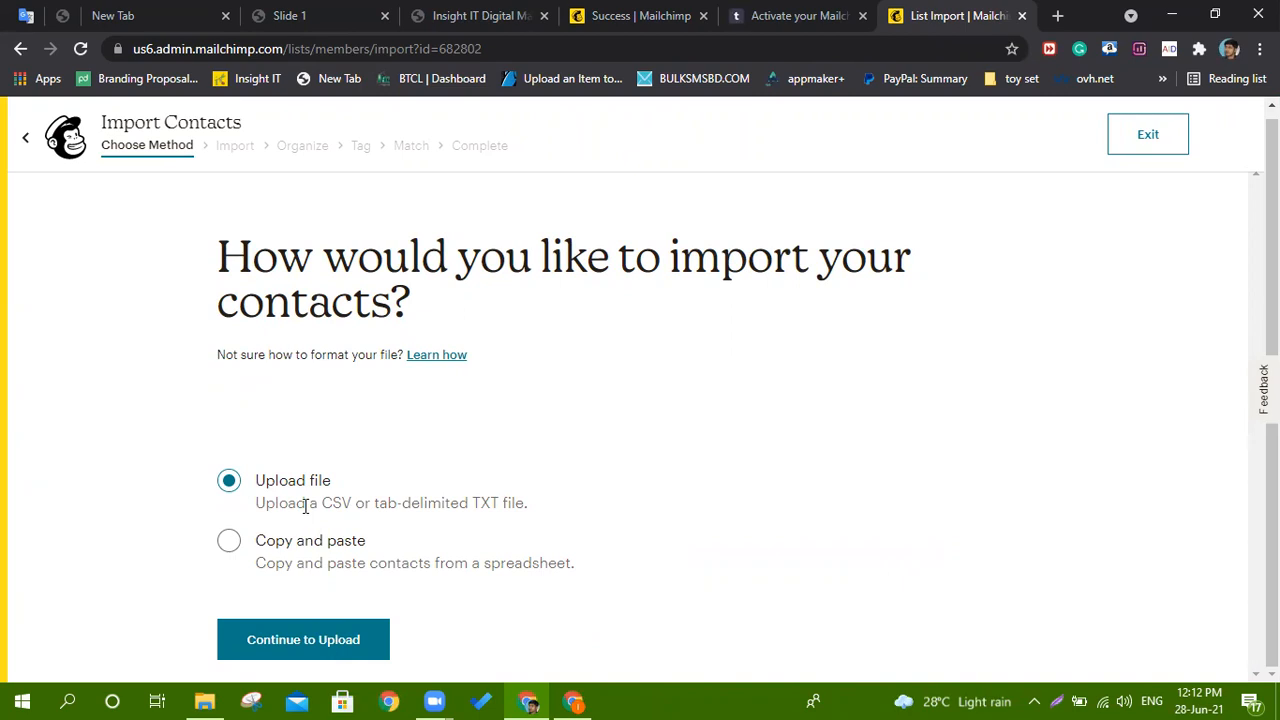
Choose Upload file as the import method and continue to the upload step.
{"action": "left_click", "coordinate": [229, 481]}
{"action": "left_click_drag", "start_coordinate": [510, 504], "coordinate": [320, 506]}
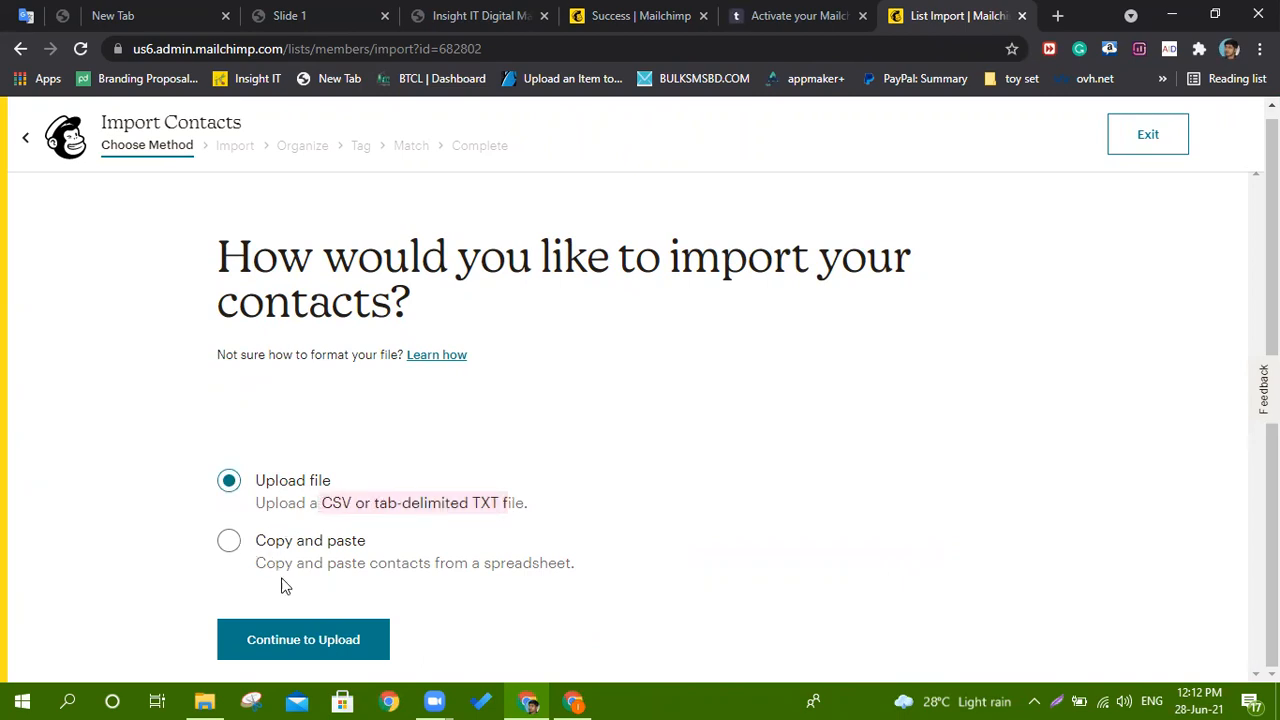
{"action": "left_click", "coordinate": [305, 652]}
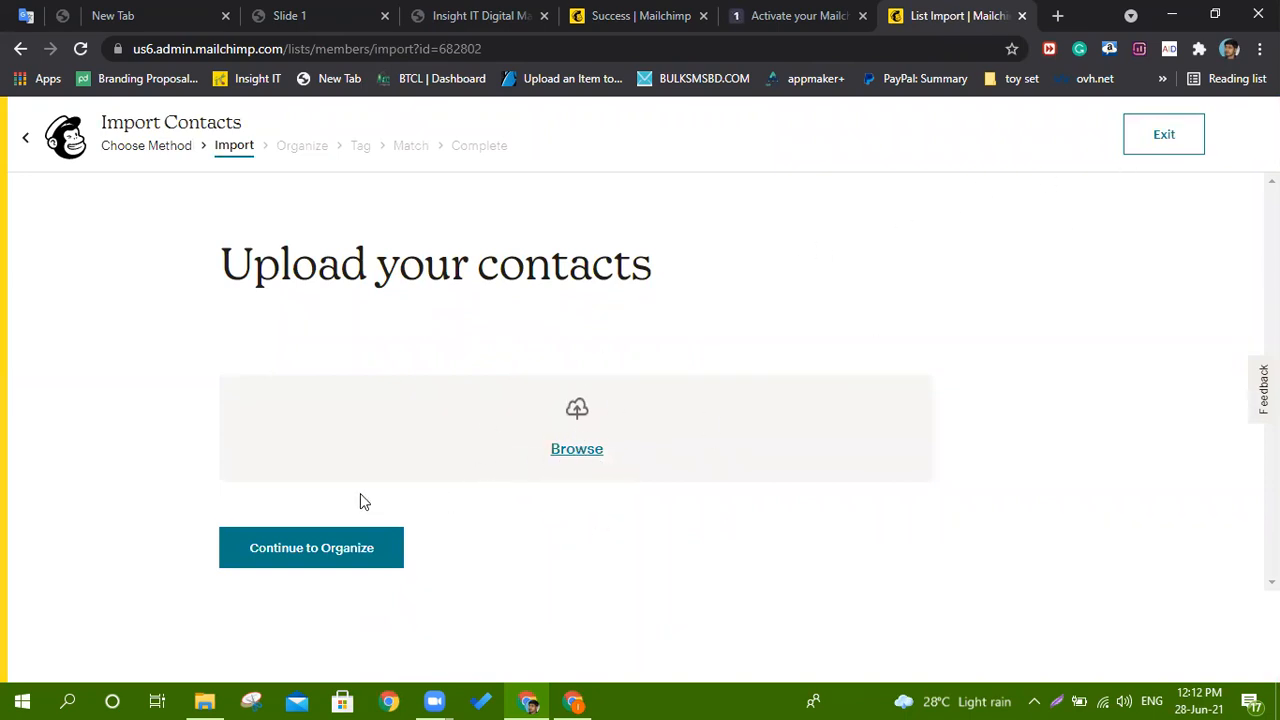
Open and cancel the file picker, then minimize both Chrome windows to show the desktop.
{"action": "left_click", "coordinate": [187, 700]}
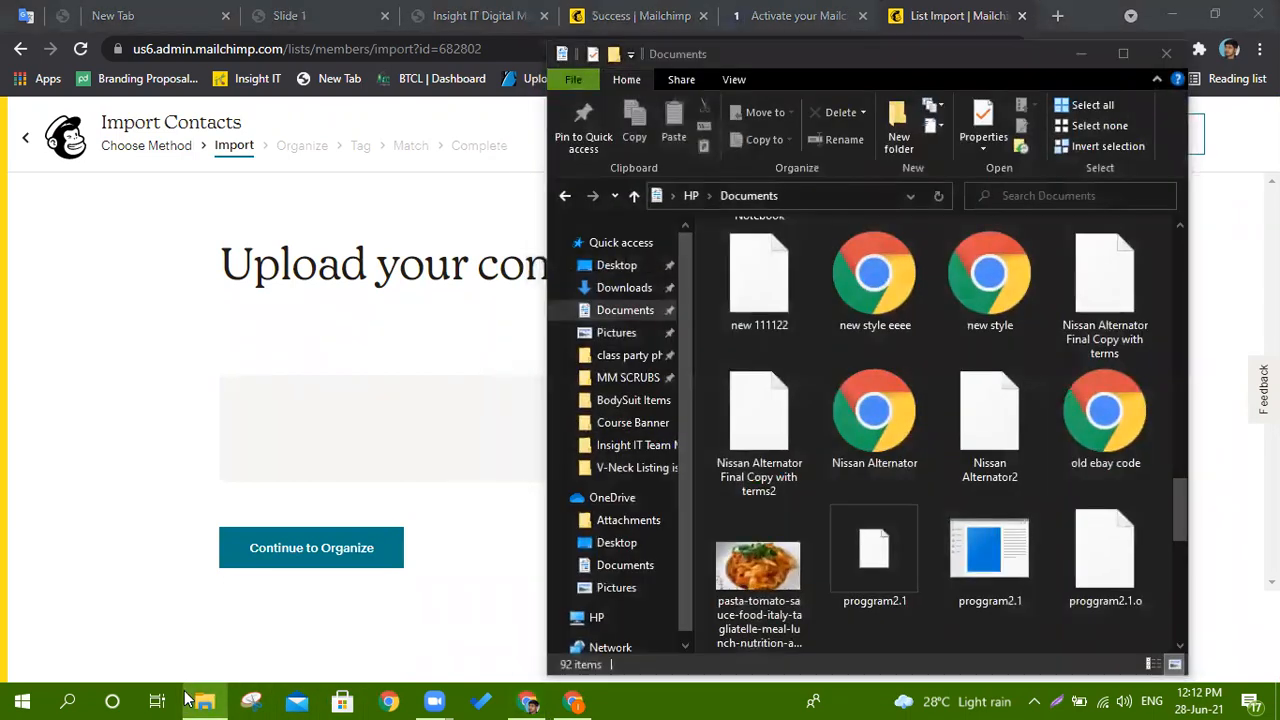
{"action": "left_click", "coordinate": [189, 699]}
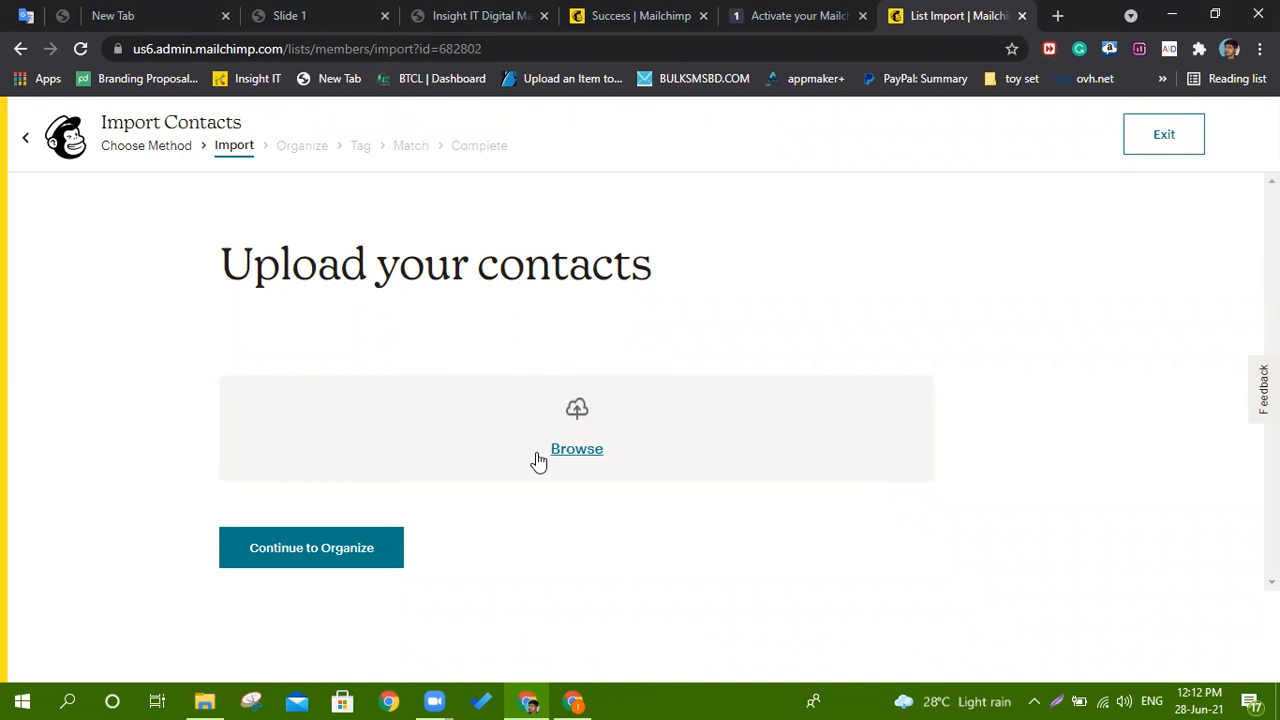
{"action": "left_click", "coordinate": [570, 450]}
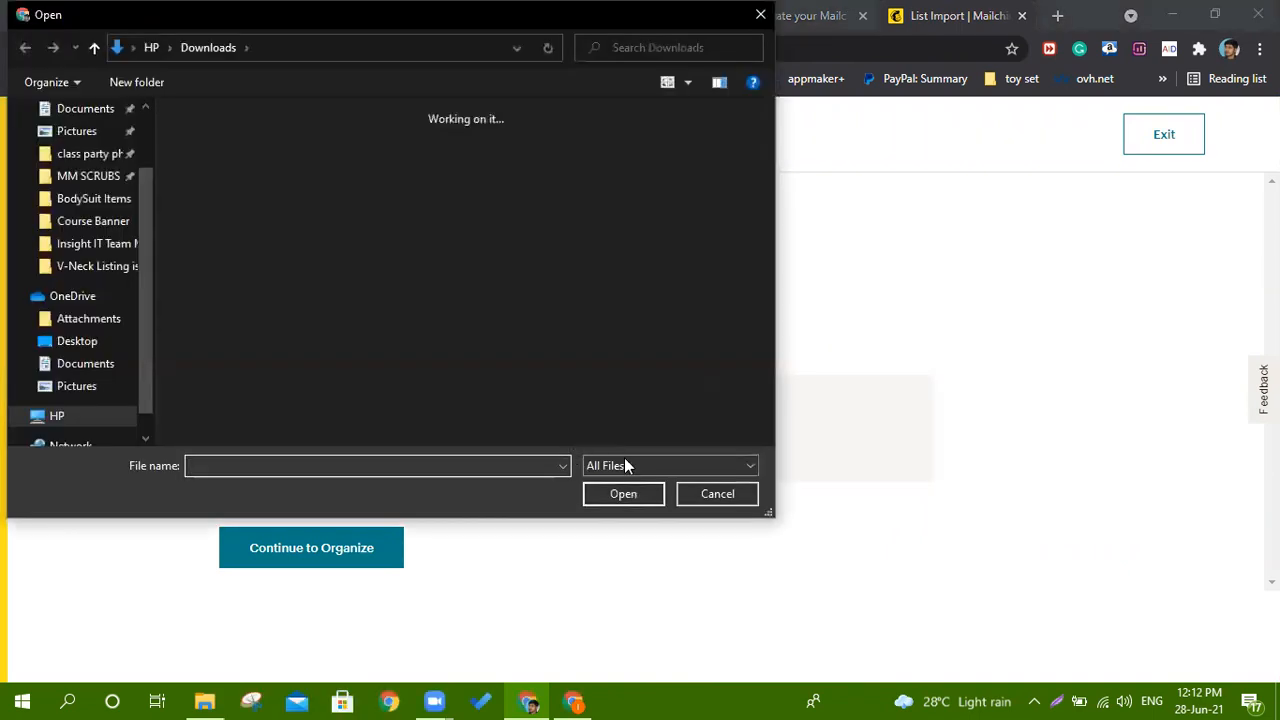
{"action": "left_click", "coordinate": [714, 493]}
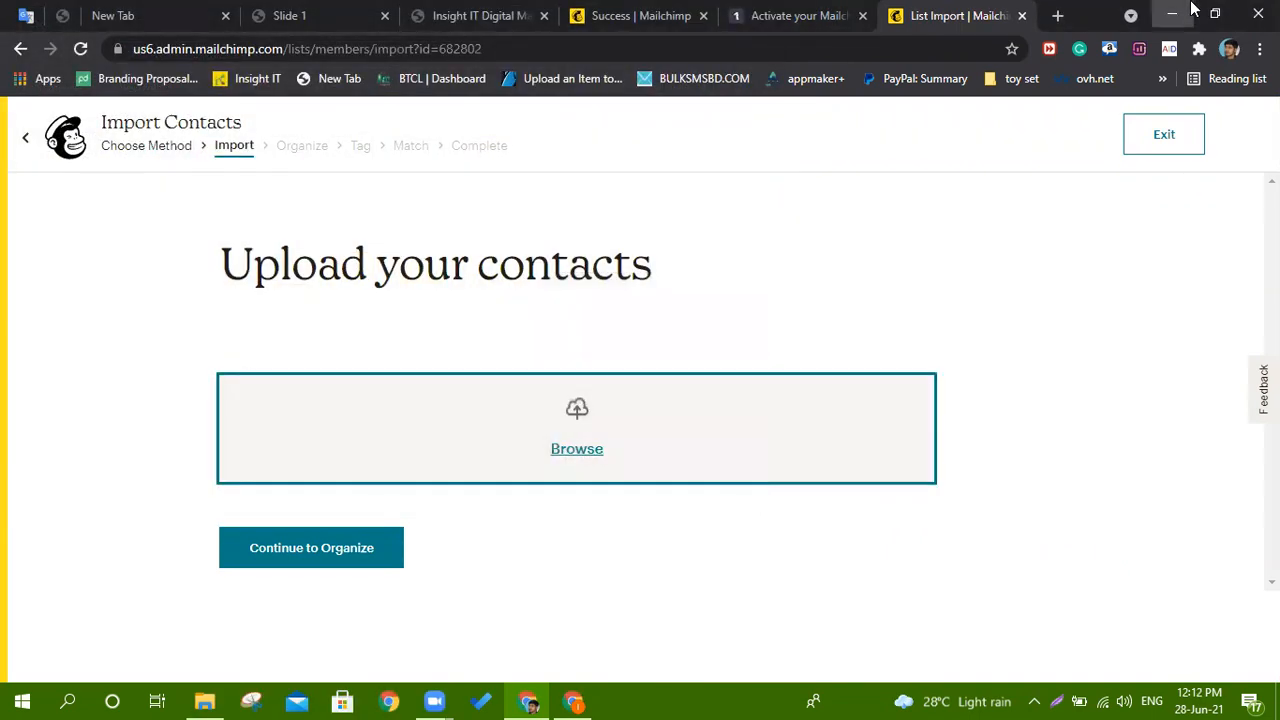
{"action": "left_click", "coordinate": [1192, 8]}
{"action": "left_click", "coordinate": [1192, 8]}
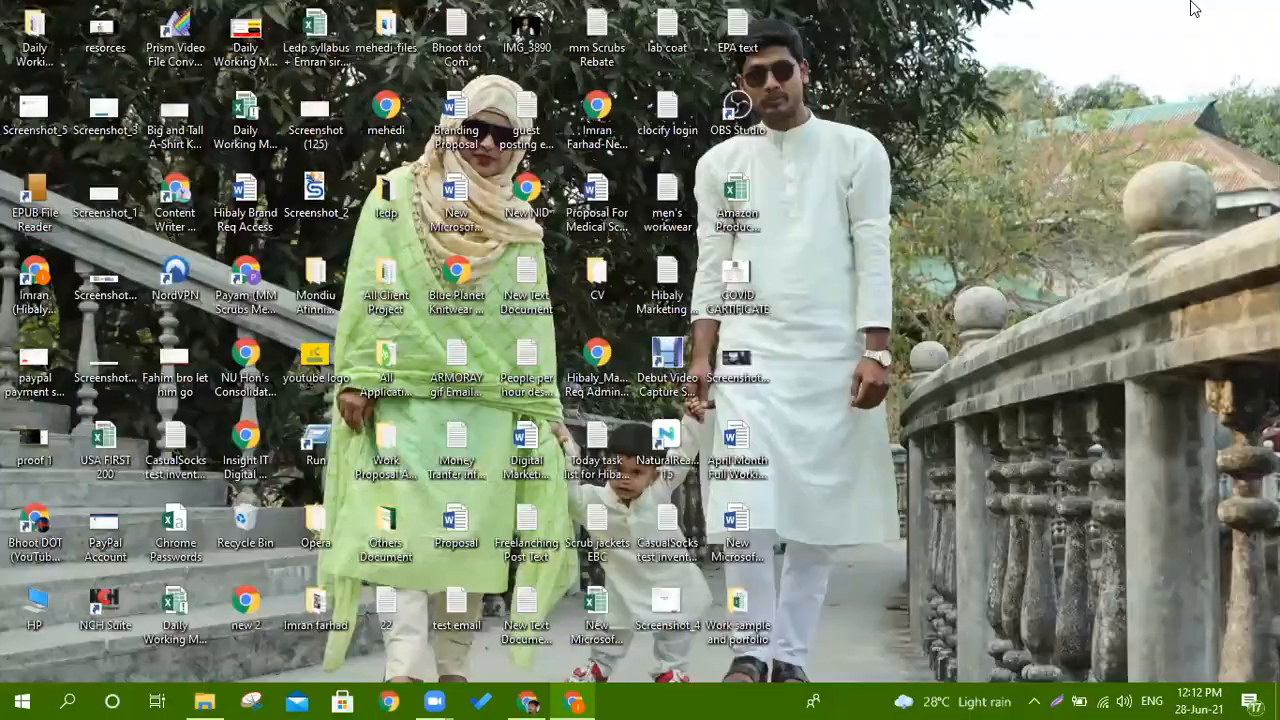
Create a new Excel worksheet on the desktop named 'test email' and open it.
{"action": "right_click", "coordinate": [862, 160]}
{"action": "mouse_move", "coordinate": [1074, 318]}
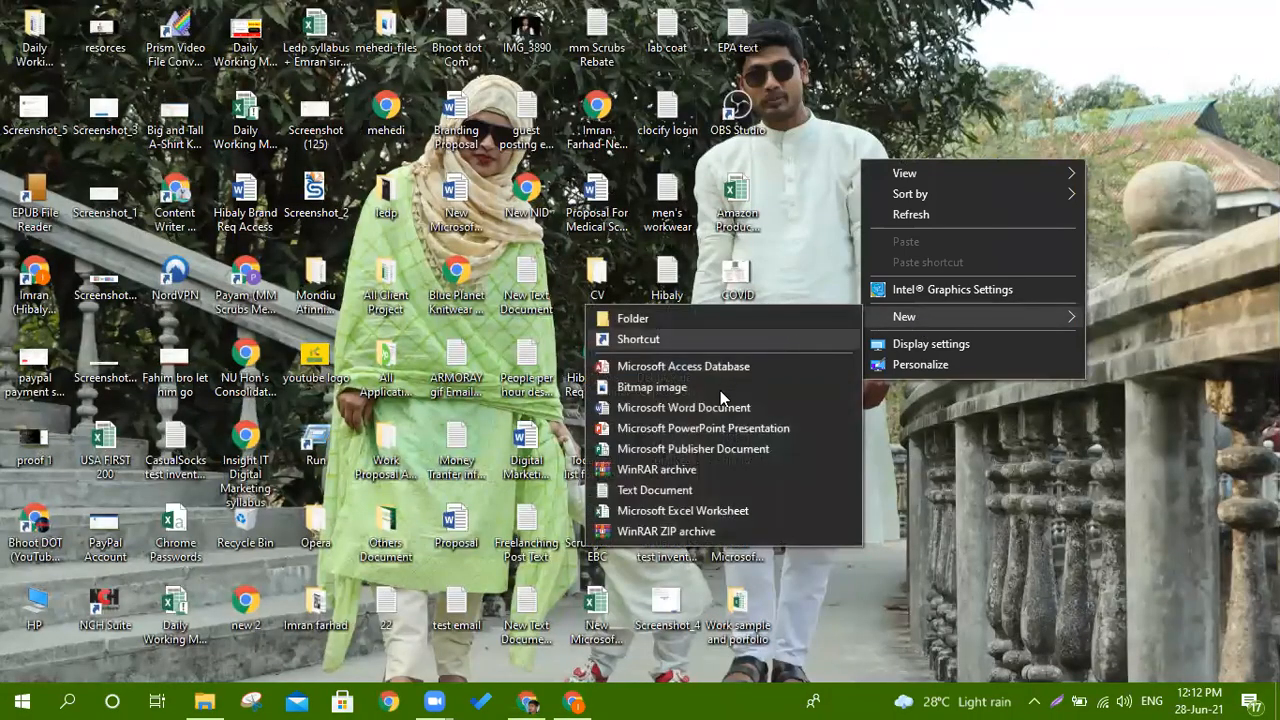
{"action": "left_click", "coordinate": [682, 510]}
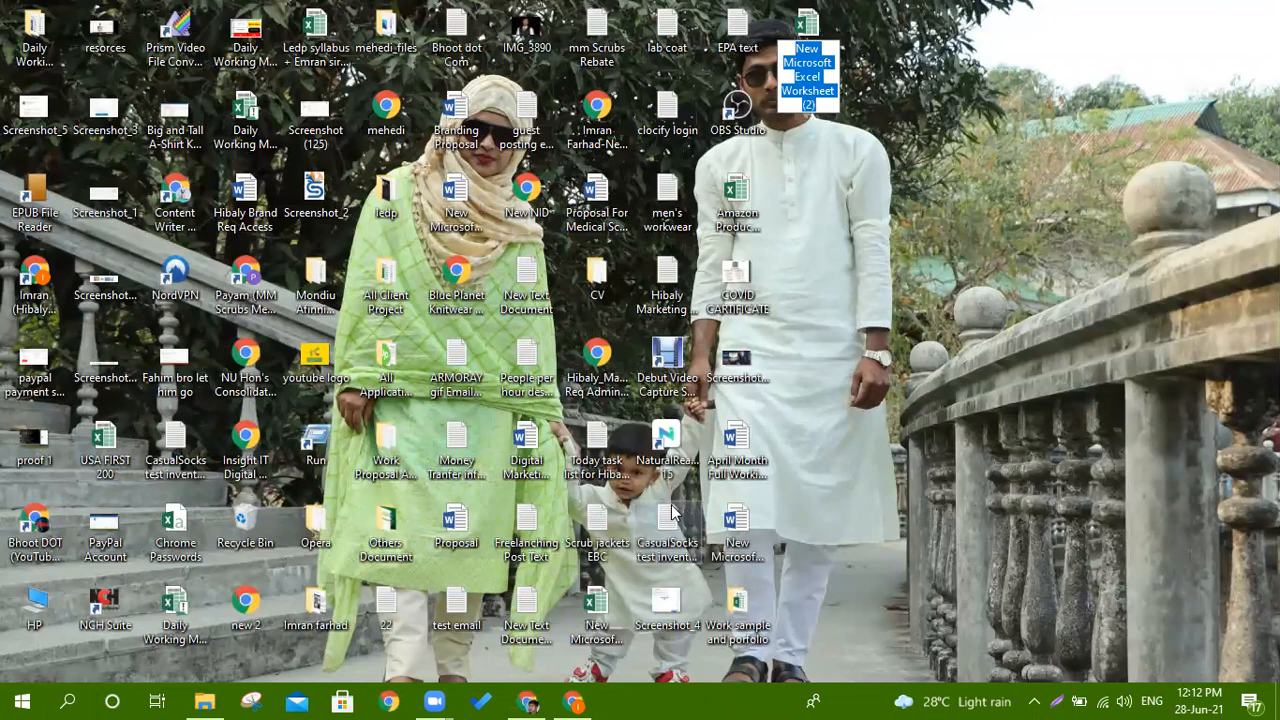
{"action": "type", "text": "test email"}
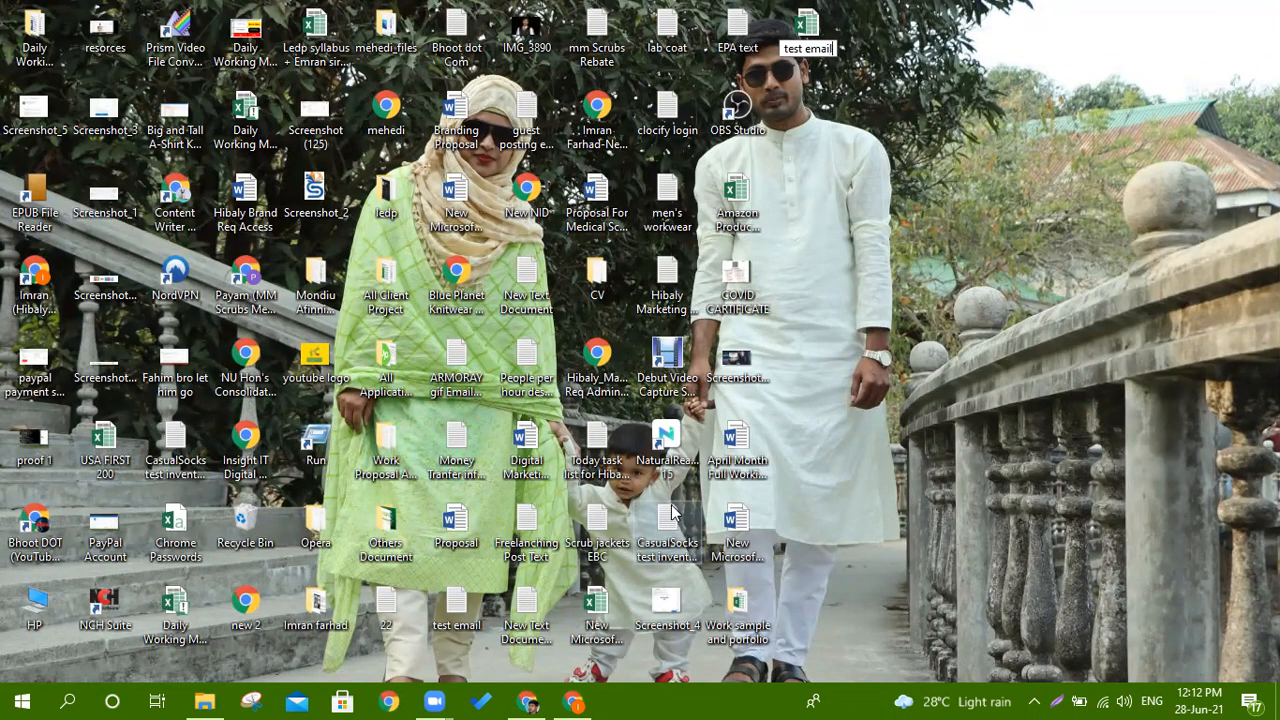
{"action": "key", "text": "Return"}
{"action": "key", "text": "Return"}
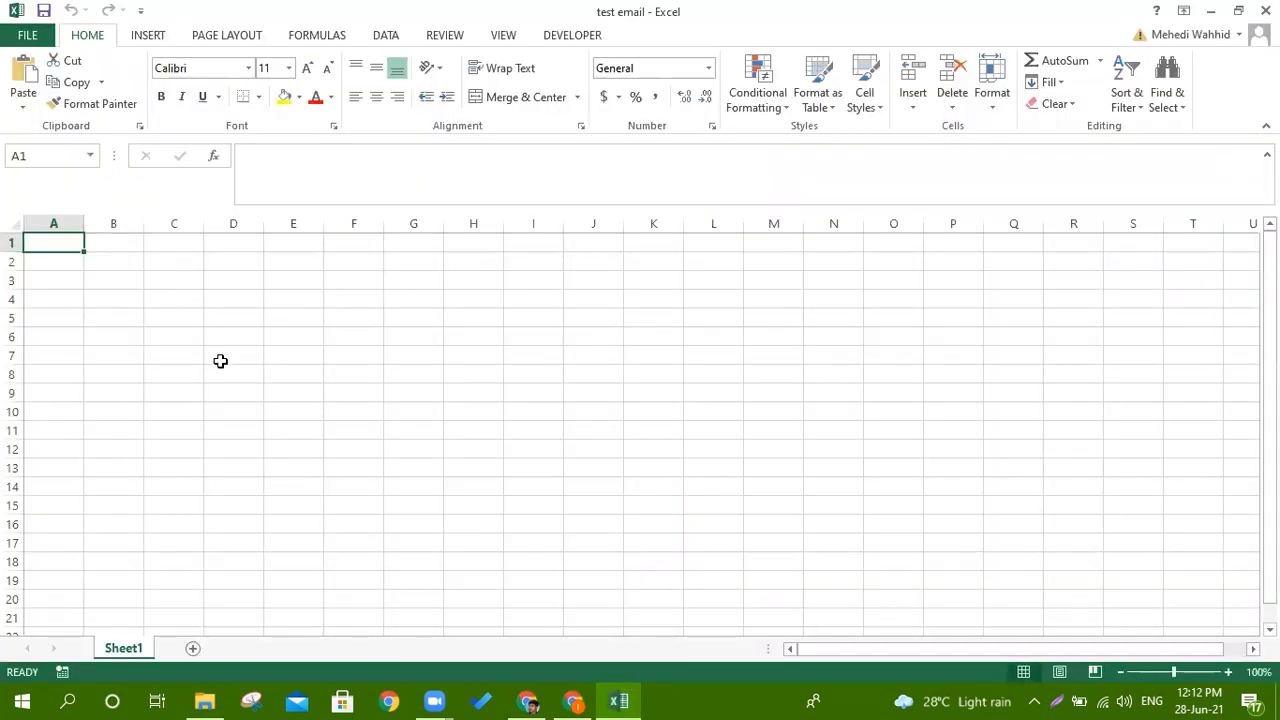
Enter the column headers 'name' and 'email' in A1 and B1.
{"action": "type", "text": "name"}
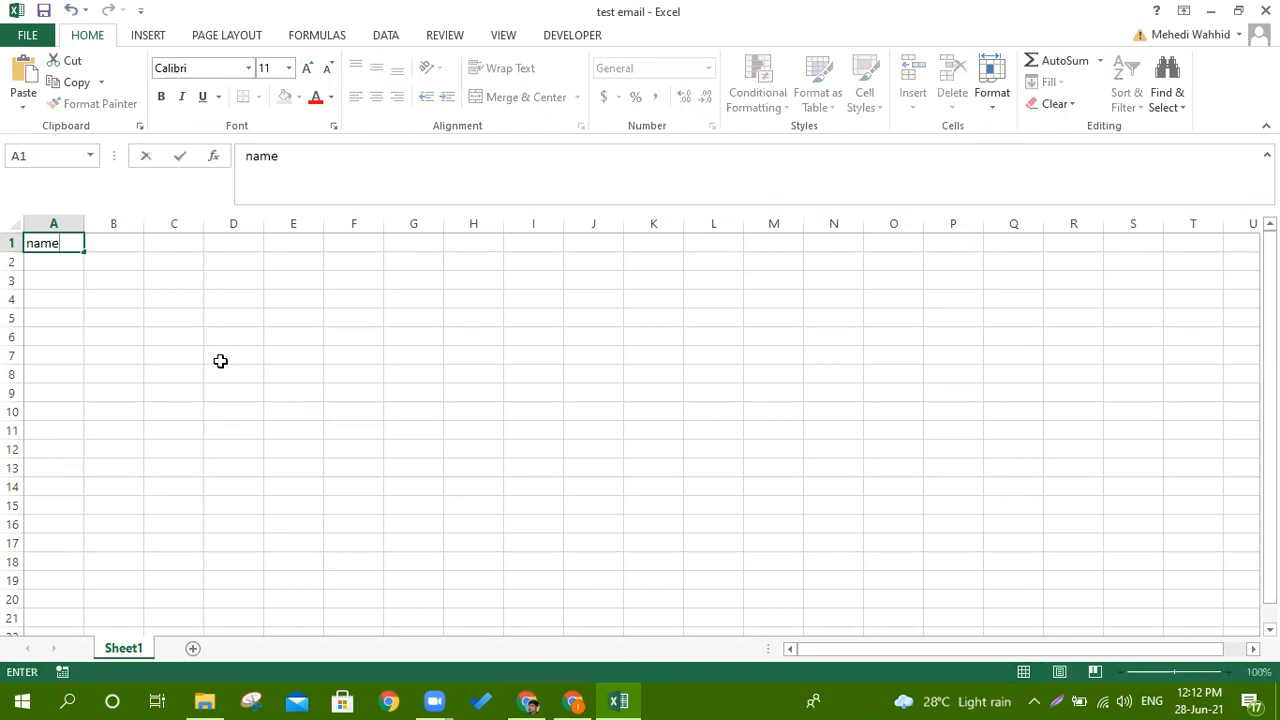
{"action": "key", "text": "Tab"}
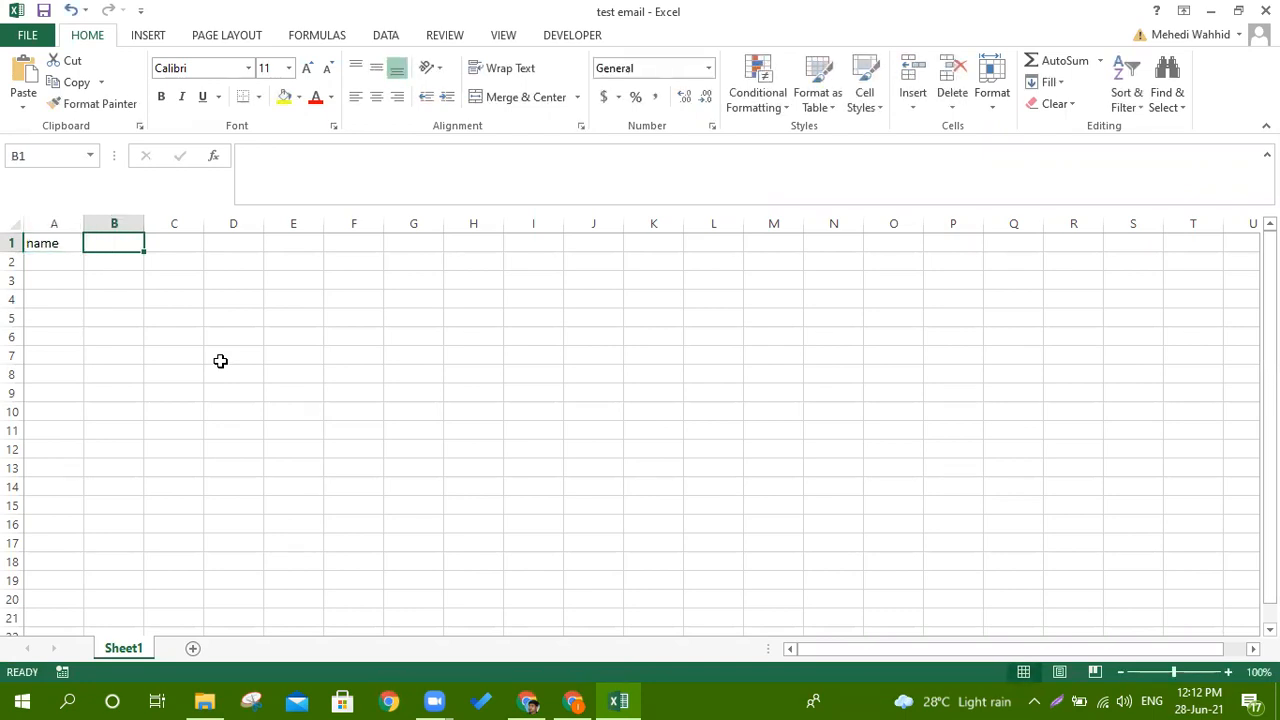
{"action": "type", "text": "email"}
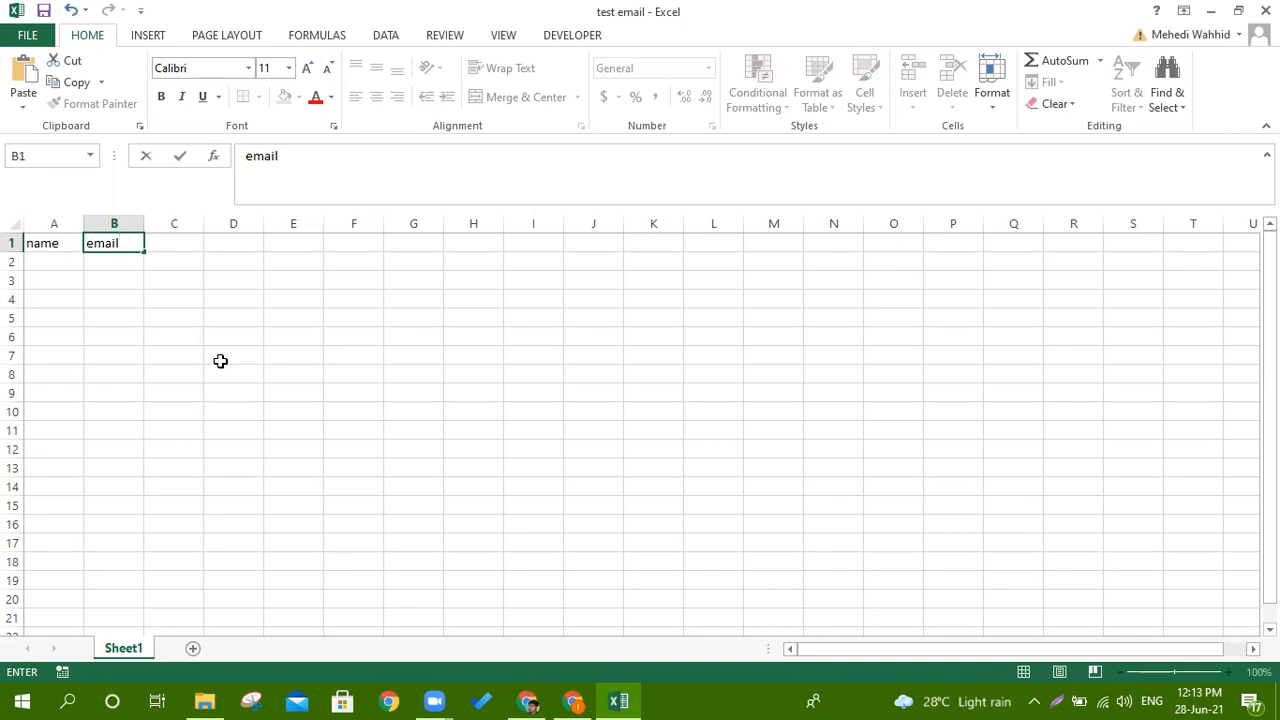
{"action": "key", "text": "Tab"}
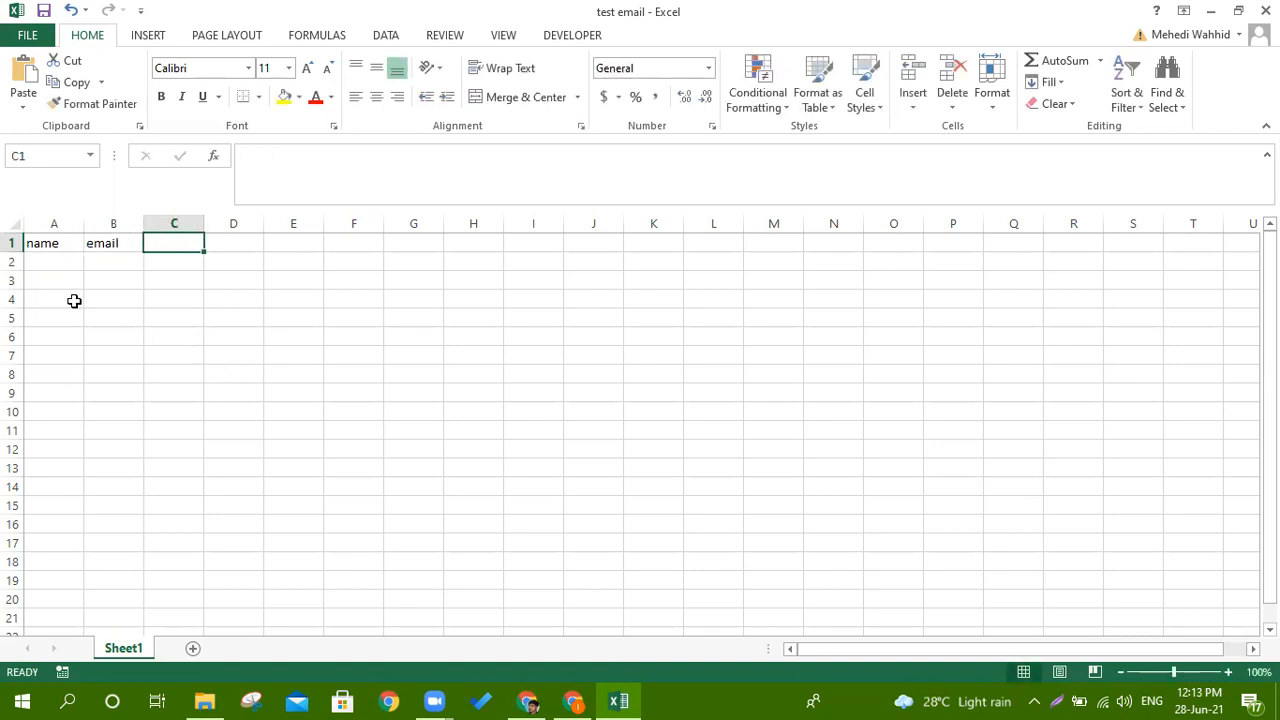
Fill in two sample contacts' names and e-mail addresses in rows 2 and 3.
{"action": "left_click", "coordinate": [35, 259]}
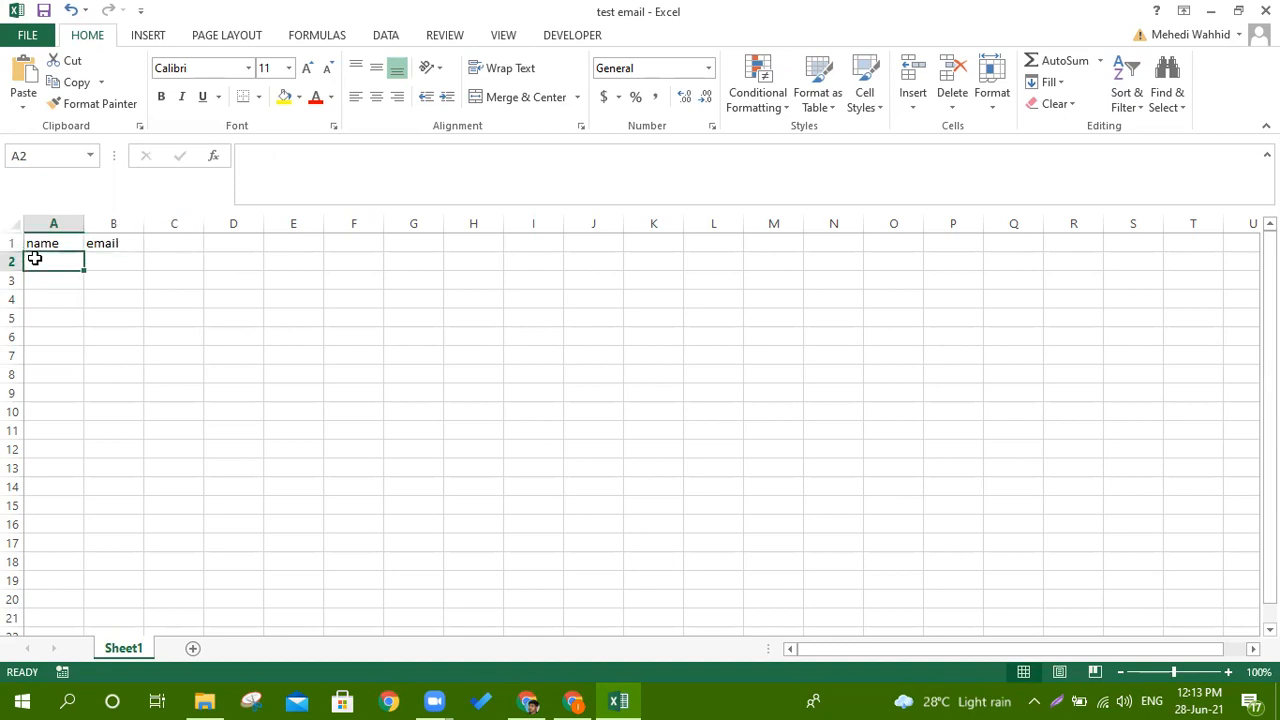
{"action": "type", "text": "aaa"}
{"action": "left_click", "coordinate": [115, 260]}
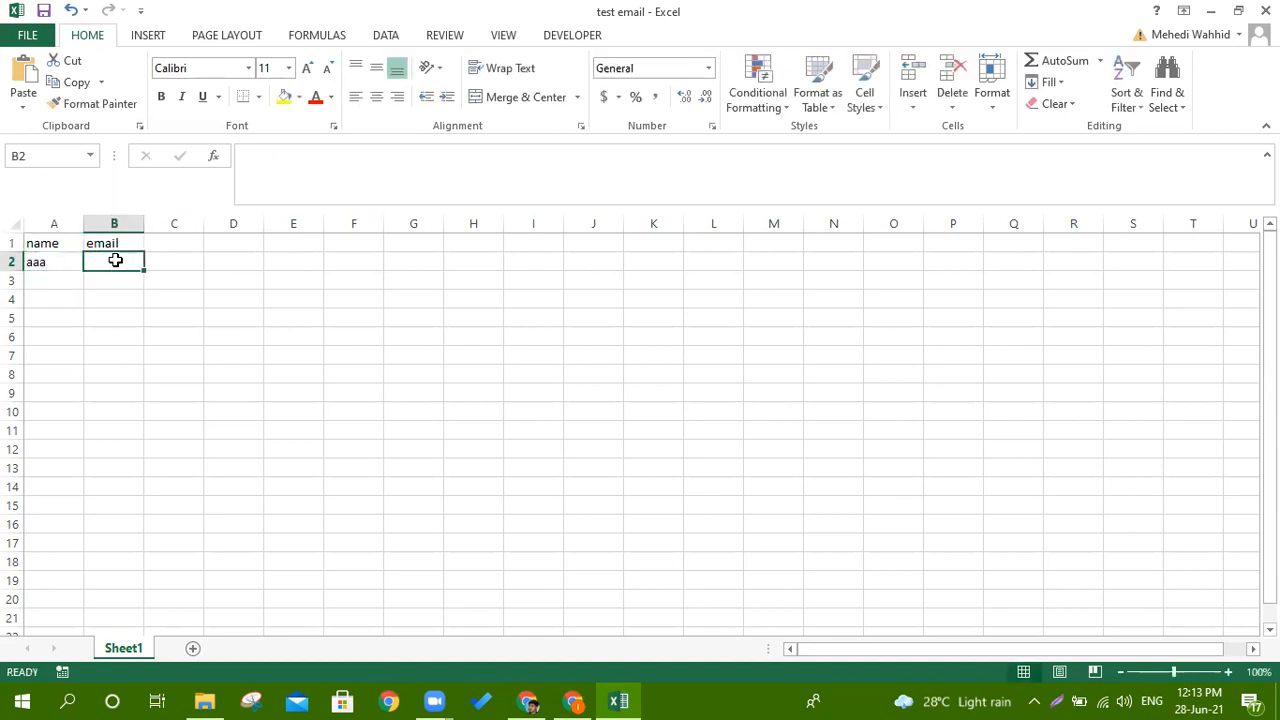
{"action": "type", "text": "ggg@gmail.com"}
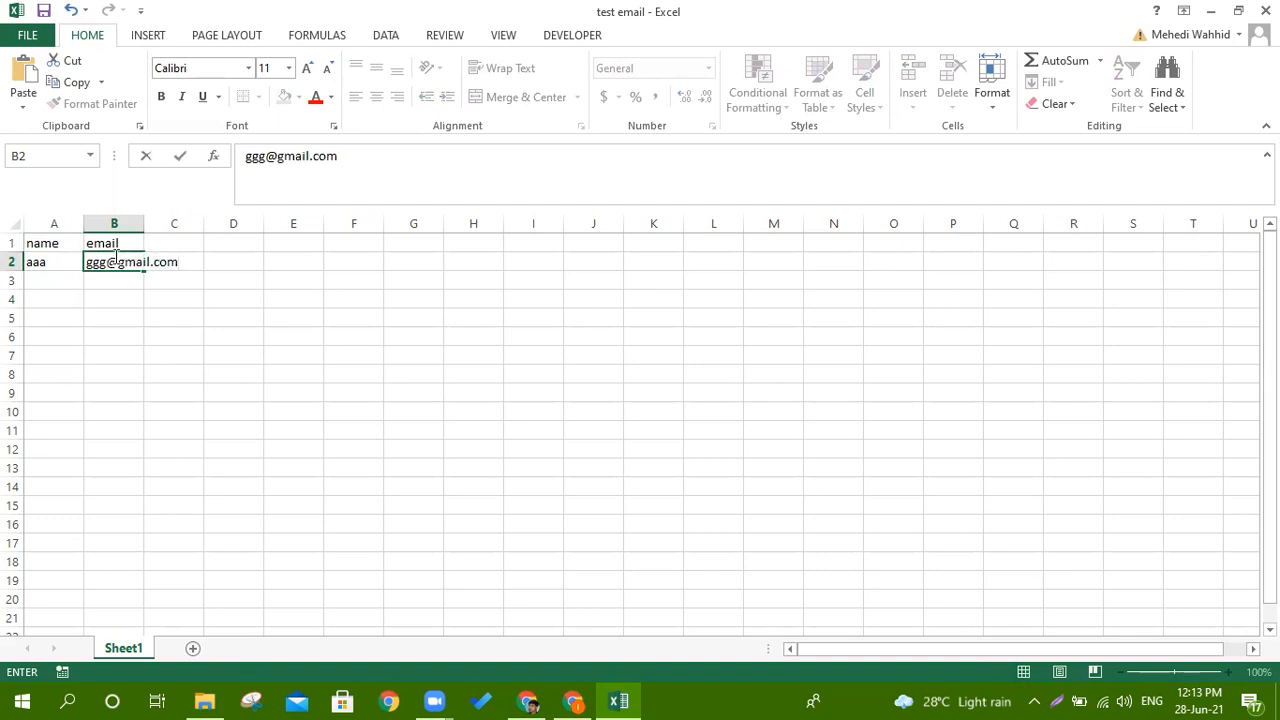
{"action": "left_click", "coordinate": [112, 284]}
{"action": "type", "text": "dd"}
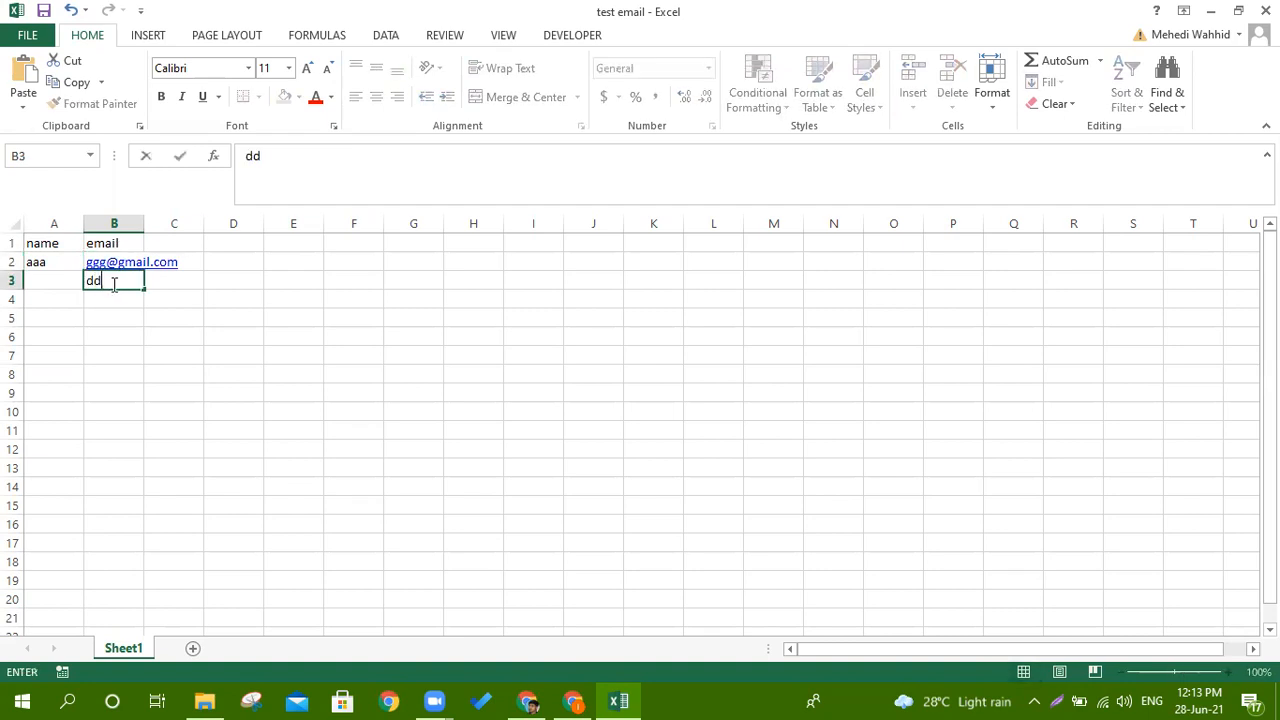
{"action": "type", "text": "d@gmail.com"}
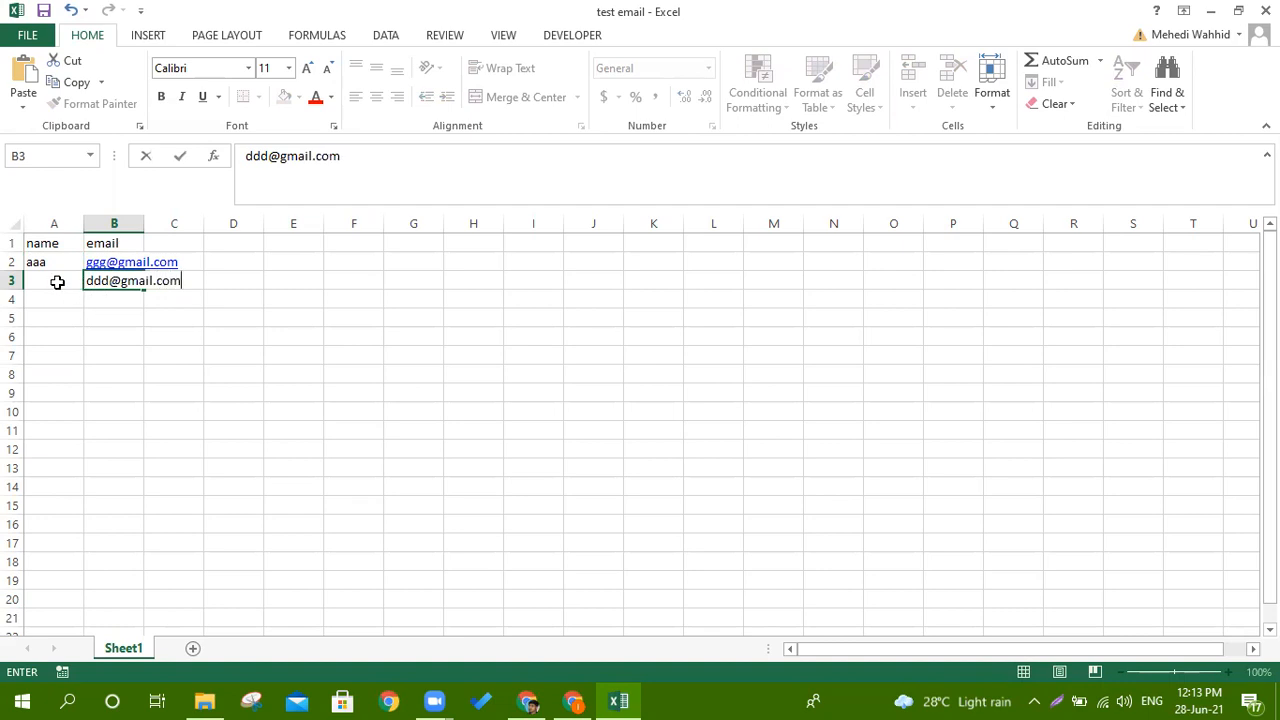
{"action": "left_click", "coordinate": [57, 282]}
{"action": "type", "text": "ddd"}
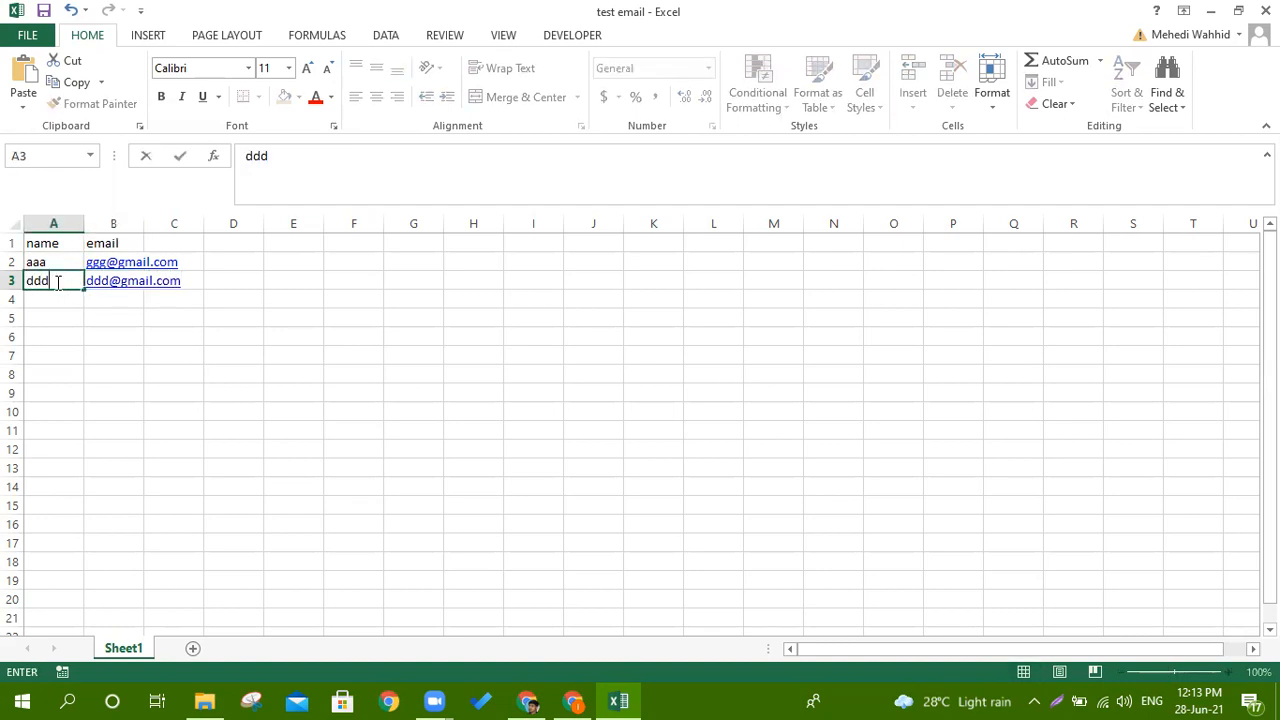
{"action": "left_click", "coordinate": [125, 370]}
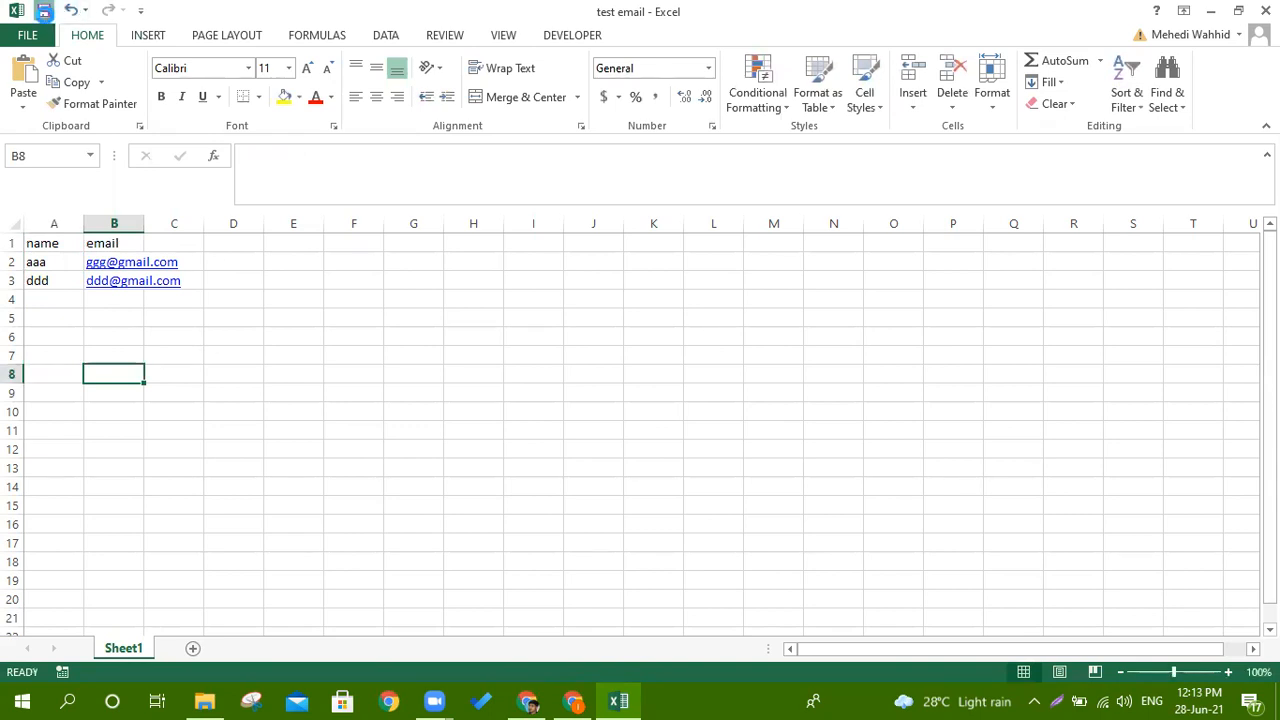
Close the spreadsheet and pick test email.xlsx from Recent files in Mailchimp's upload picker.
{"action": "left_click", "coordinate": [1265, 10]}
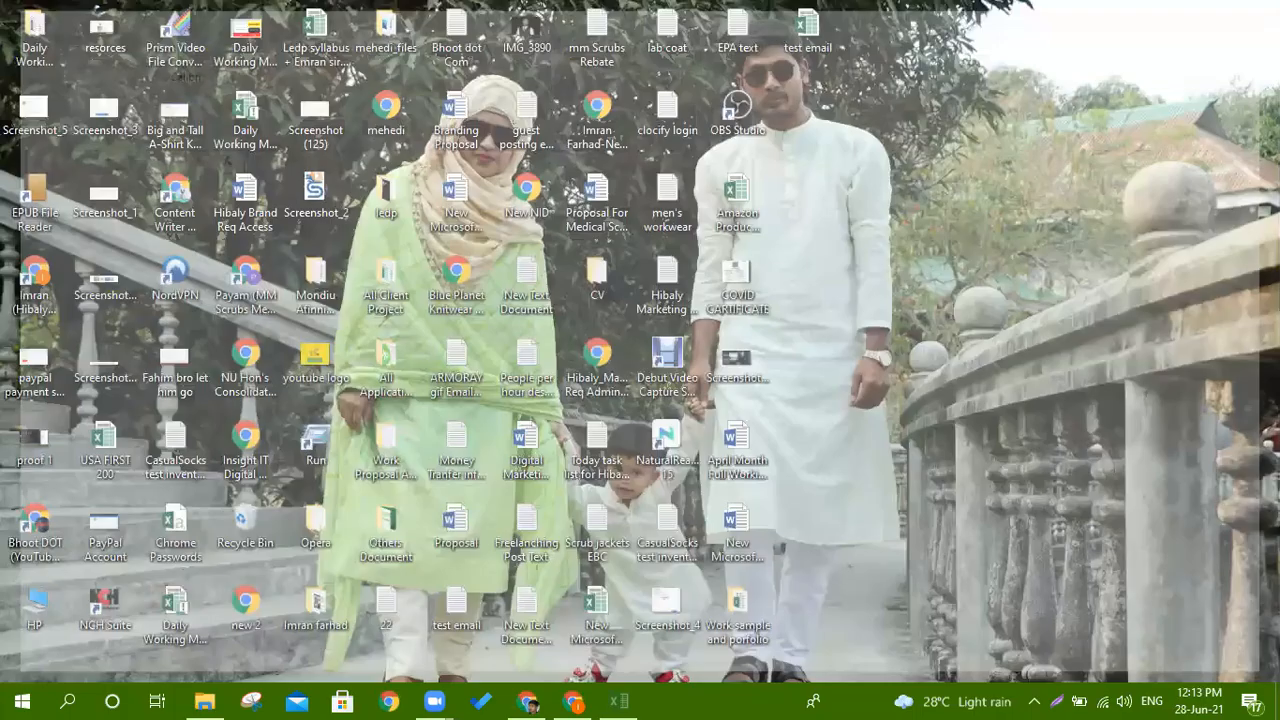
{"action": "left_click", "coordinate": [527, 701]}
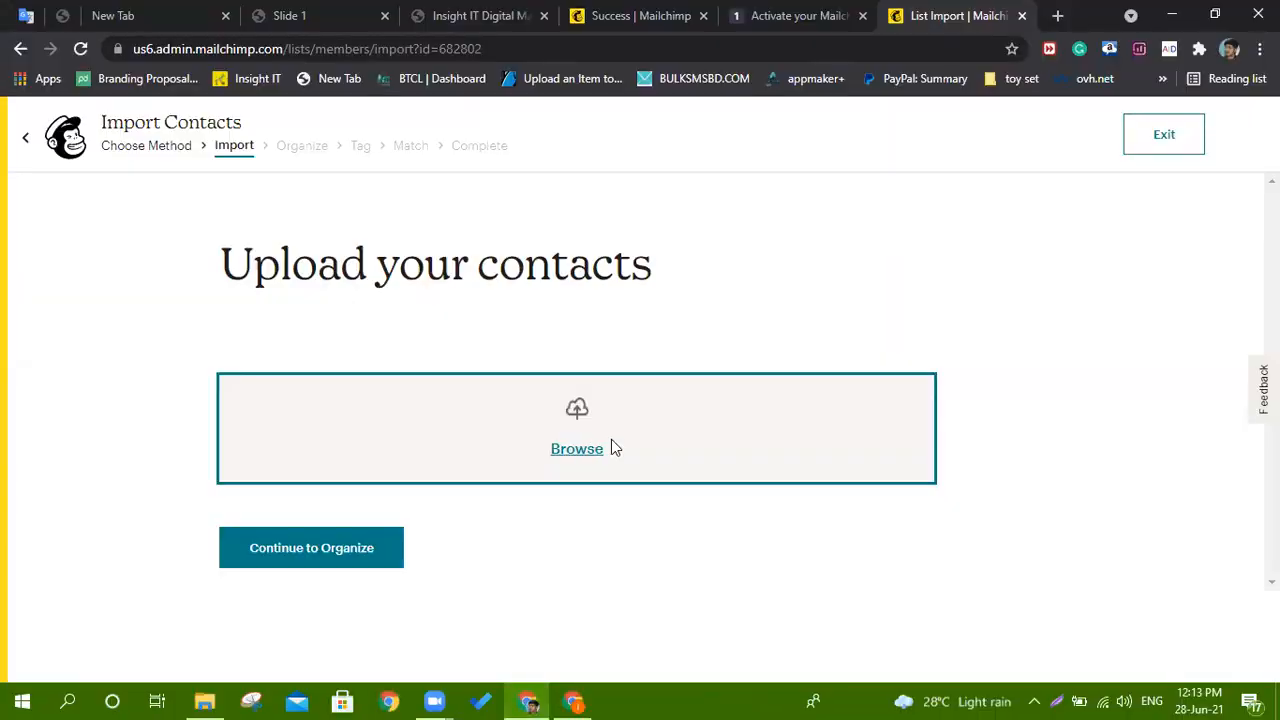
{"action": "left_click", "coordinate": [612, 443]}
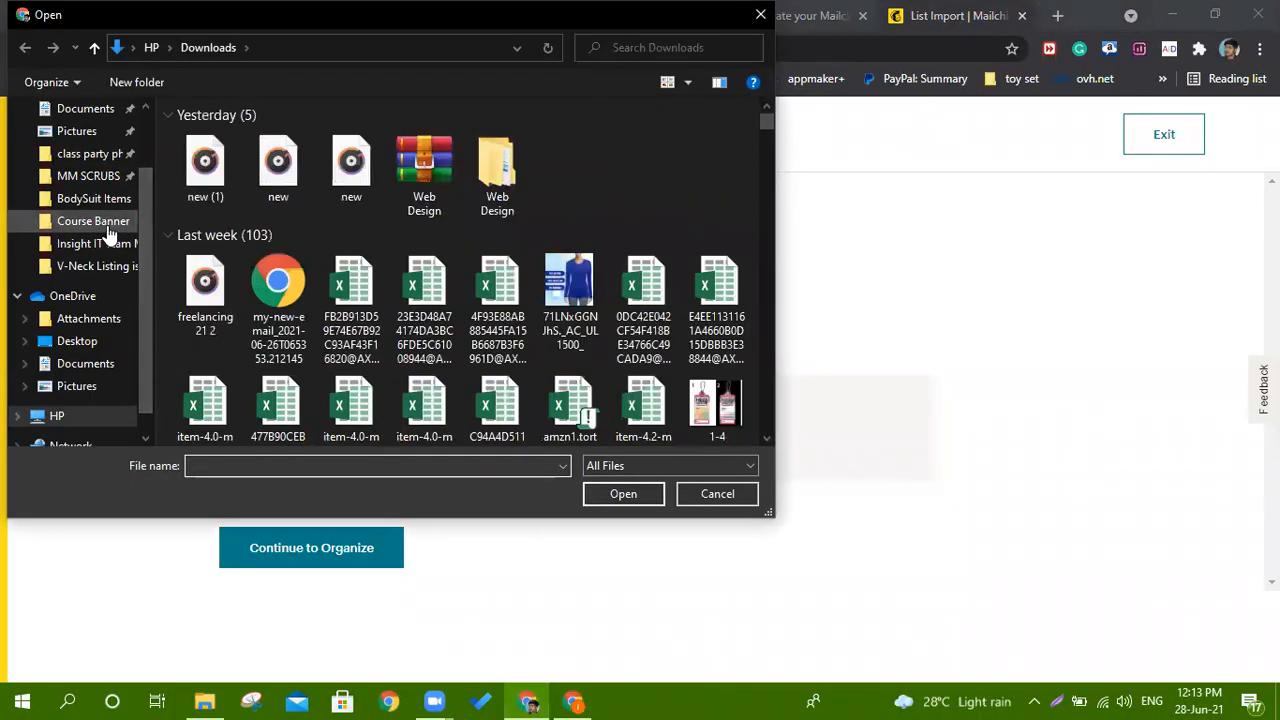
{"action": "scroll", "coordinate": [108, 232], "scroll_direction": "up", "scroll_amount": 3}
{"action": "left_click", "coordinate": [95, 127]}
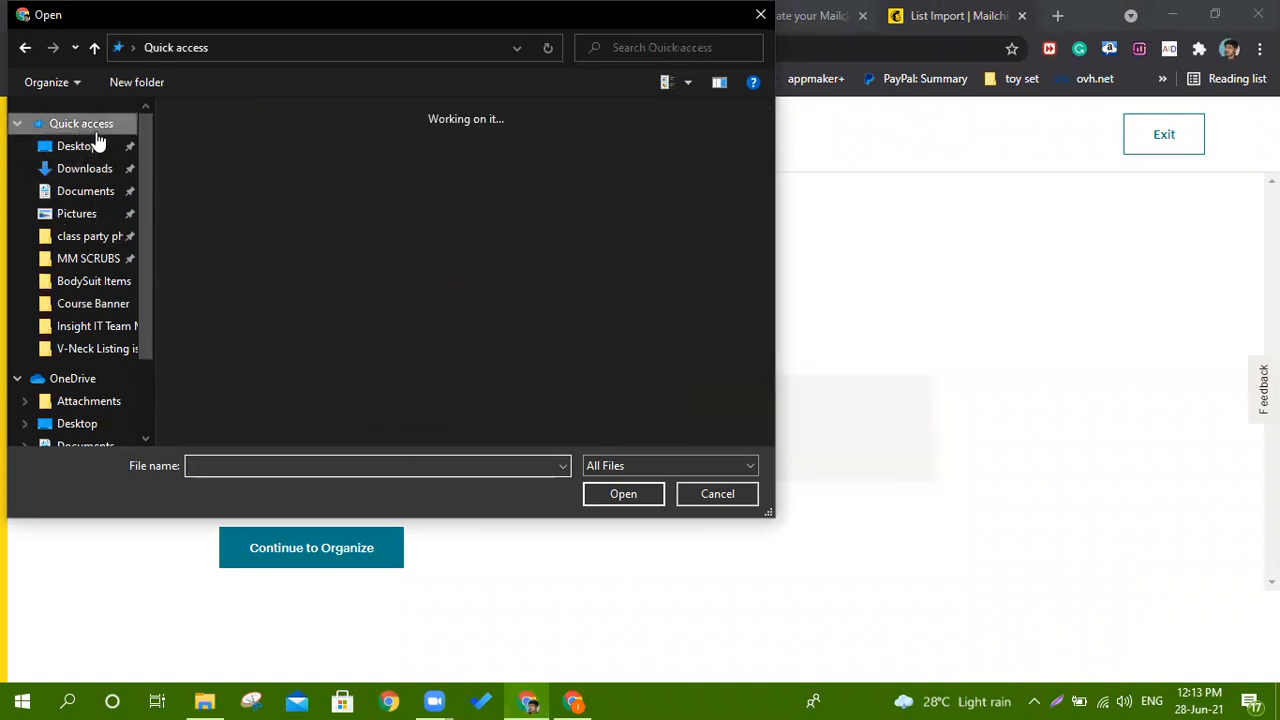
{"action": "scroll", "coordinate": [300, 265], "scroll_direction": "down", "scroll_amount": 2}
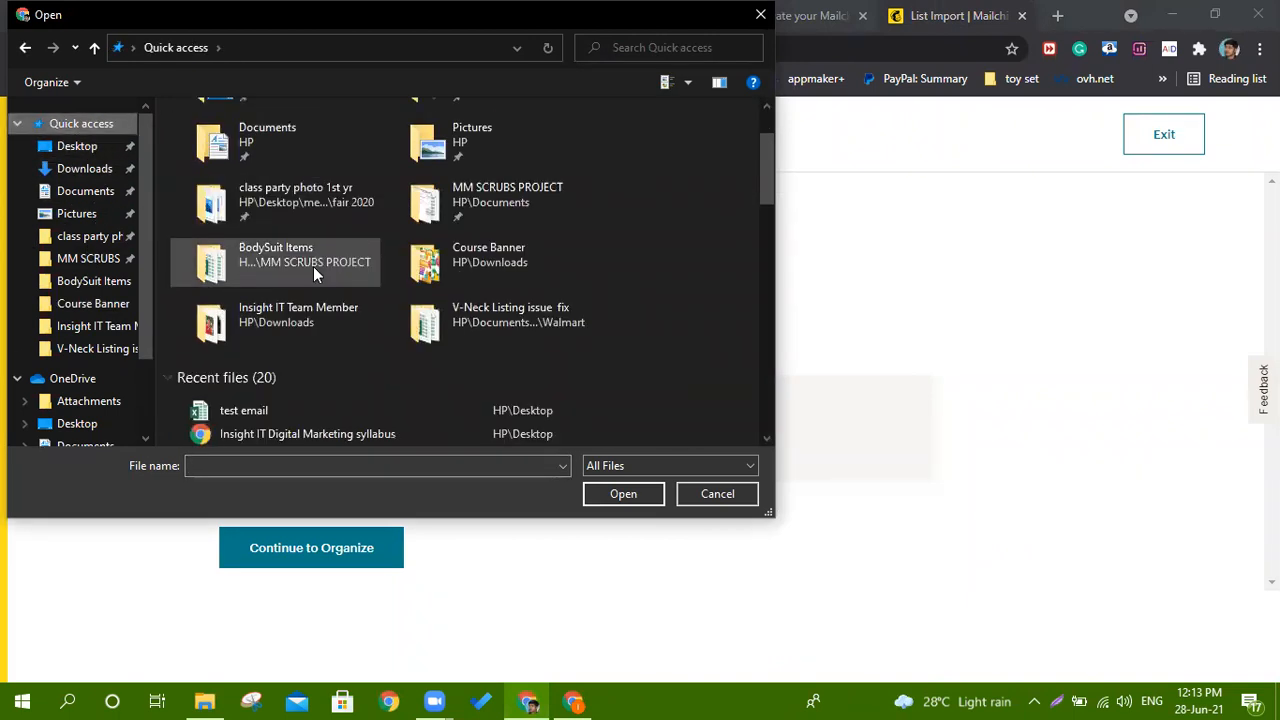
{"action": "left_click", "coordinate": [268, 408]}
{"action": "left_click", "coordinate": [617, 490]}
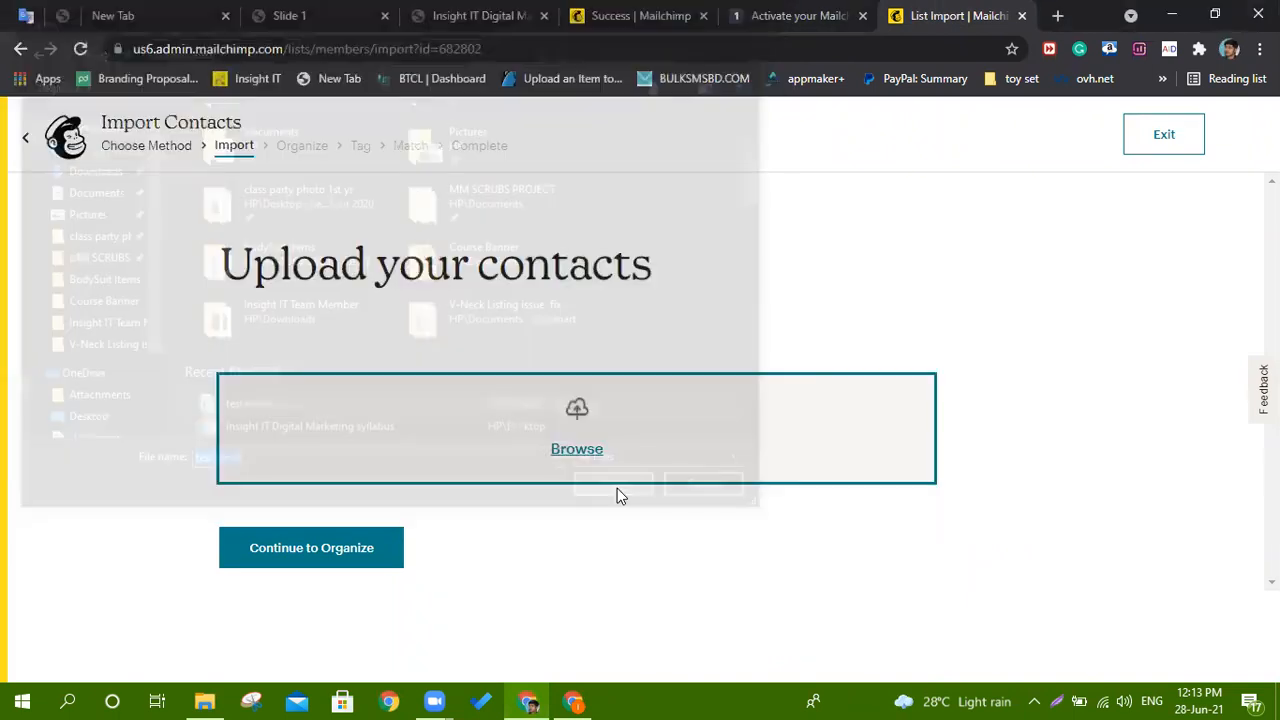
Continue to Organize, remove the rejected .xlsx file, and return to the desktop.
{"action": "left_click", "coordinate": [344, 528]}
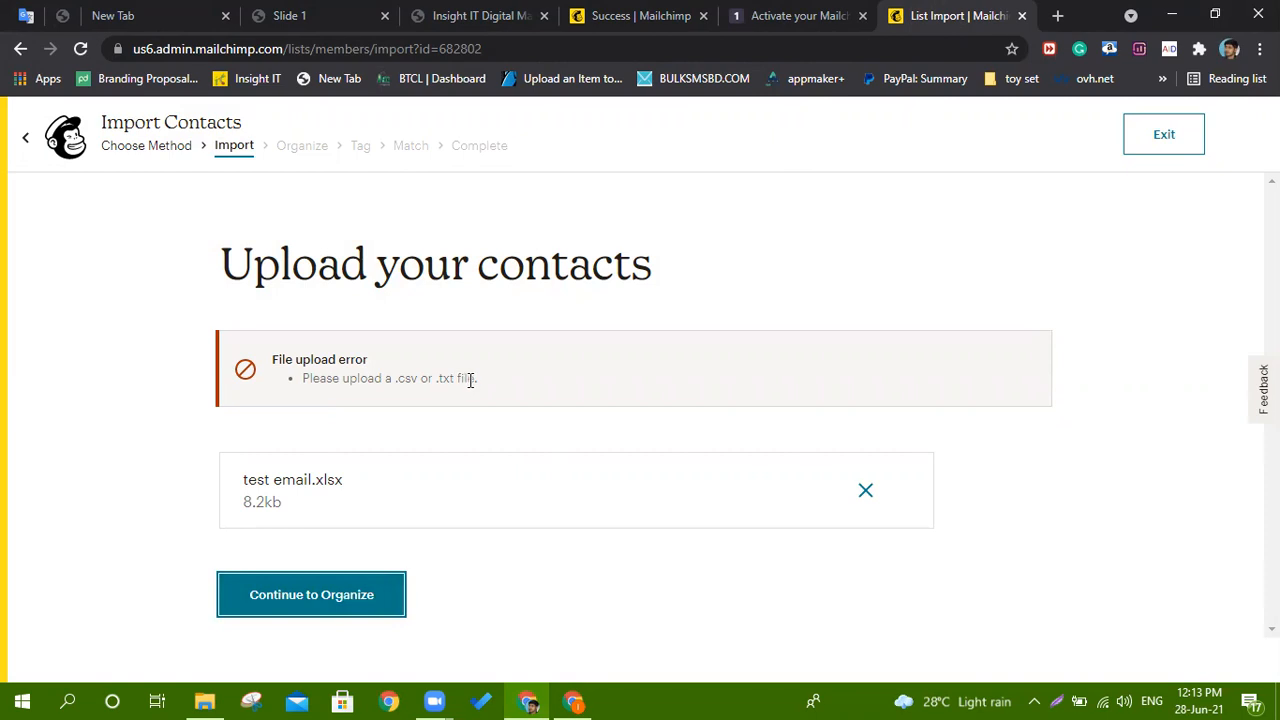
{"action": "left_click", "coordinate": [865, 491]}
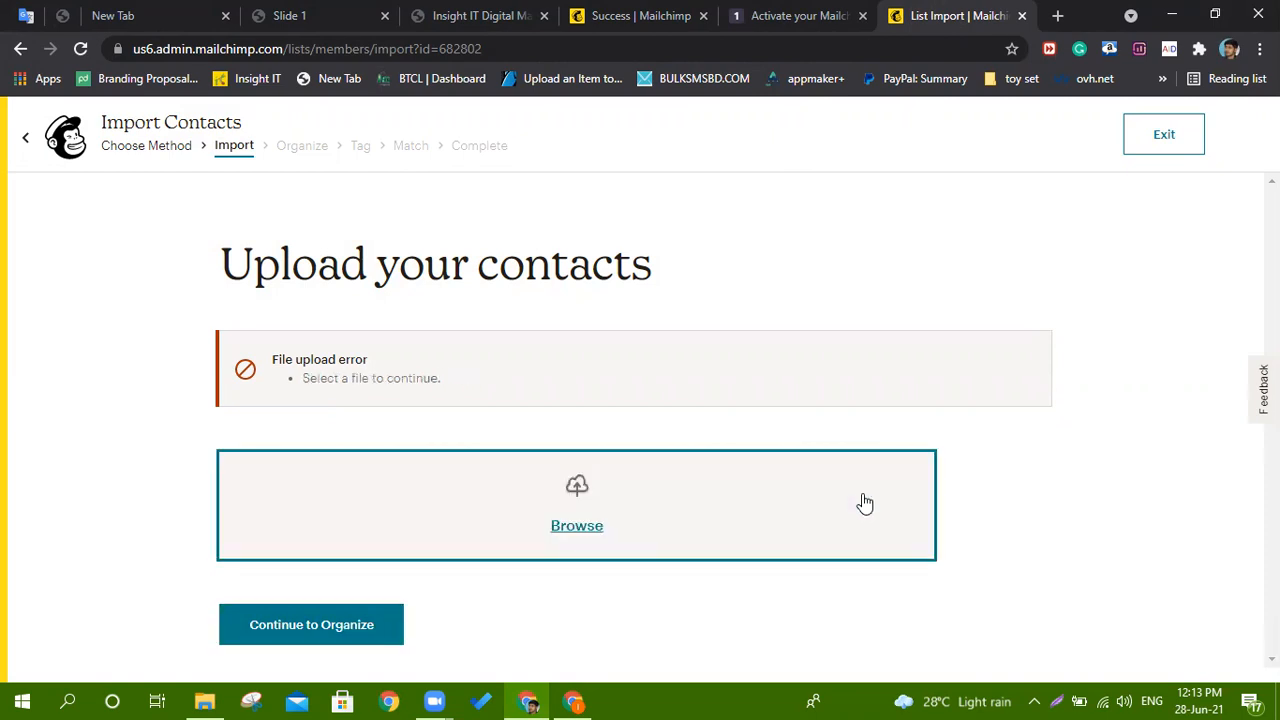
{"action": "left_click", "coordinate": [1172, 14]}
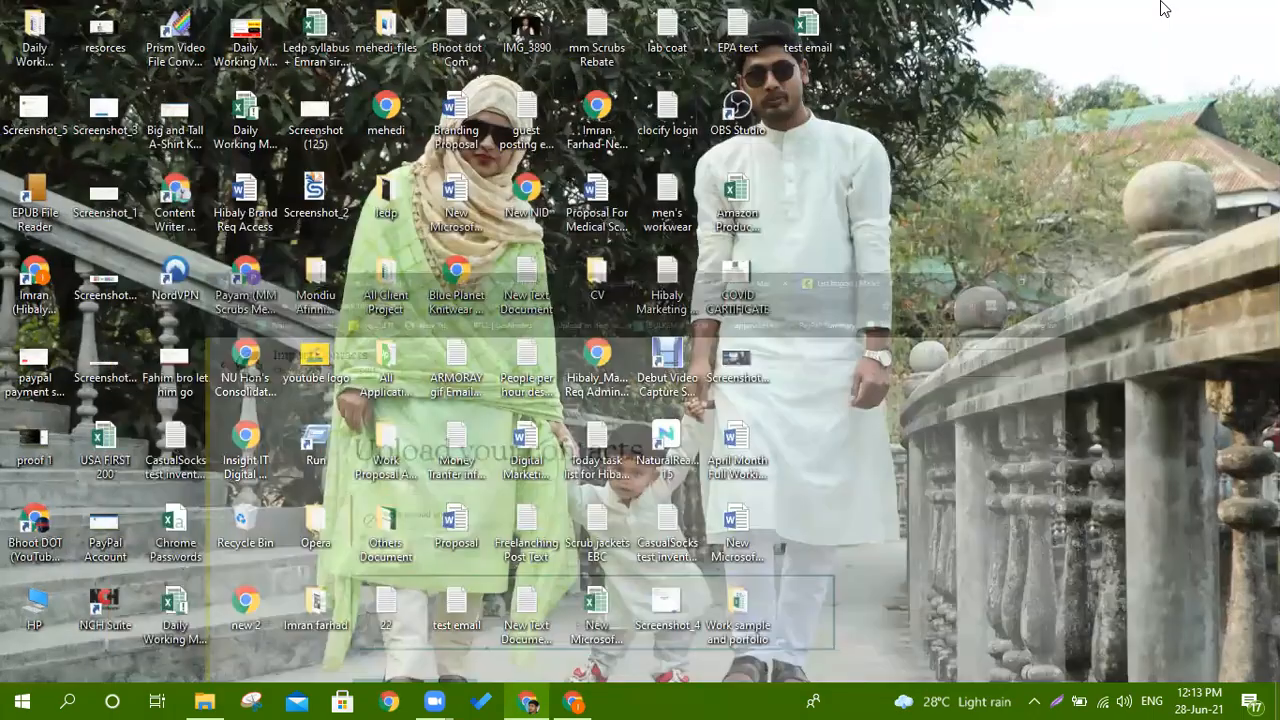
Open the test email workbook and start Save As to the Desktop.
{"action": "double_click", "coordinate": [791, 29]}
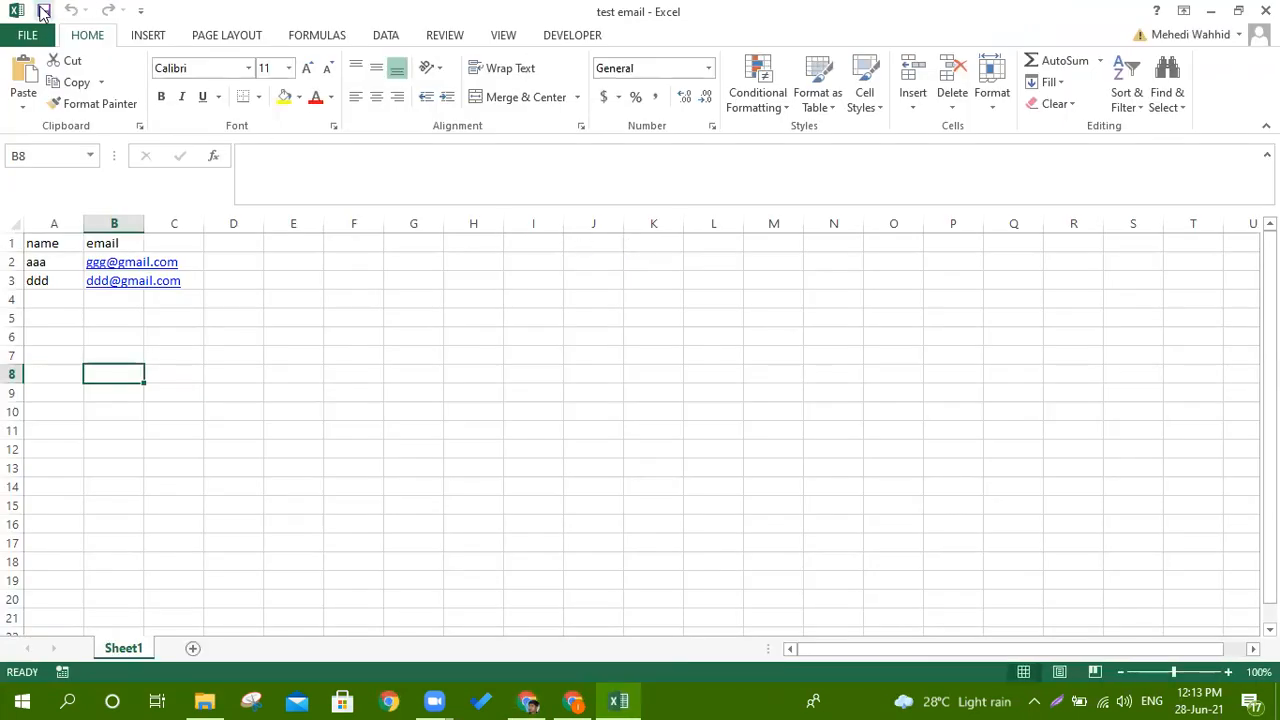
{"action": "left_click", "coordinate": [27, 35]}
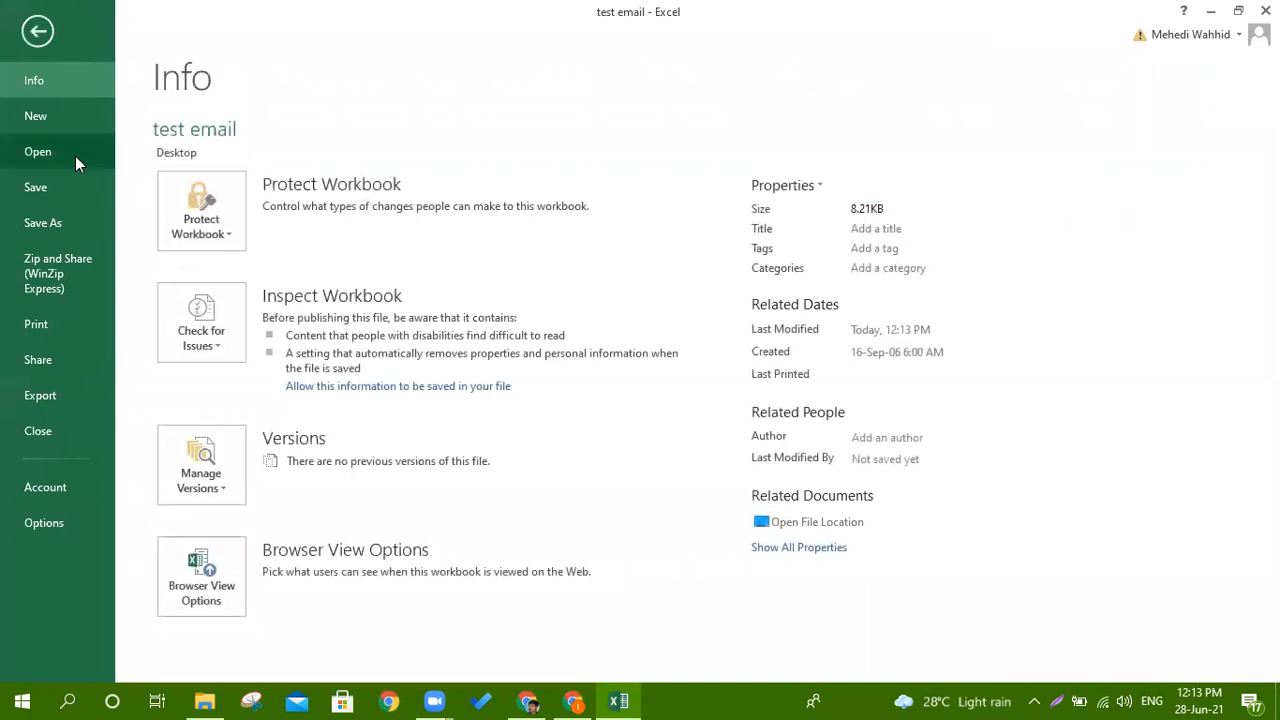
{"action": "left_click", "coordinate": [56, 224]}
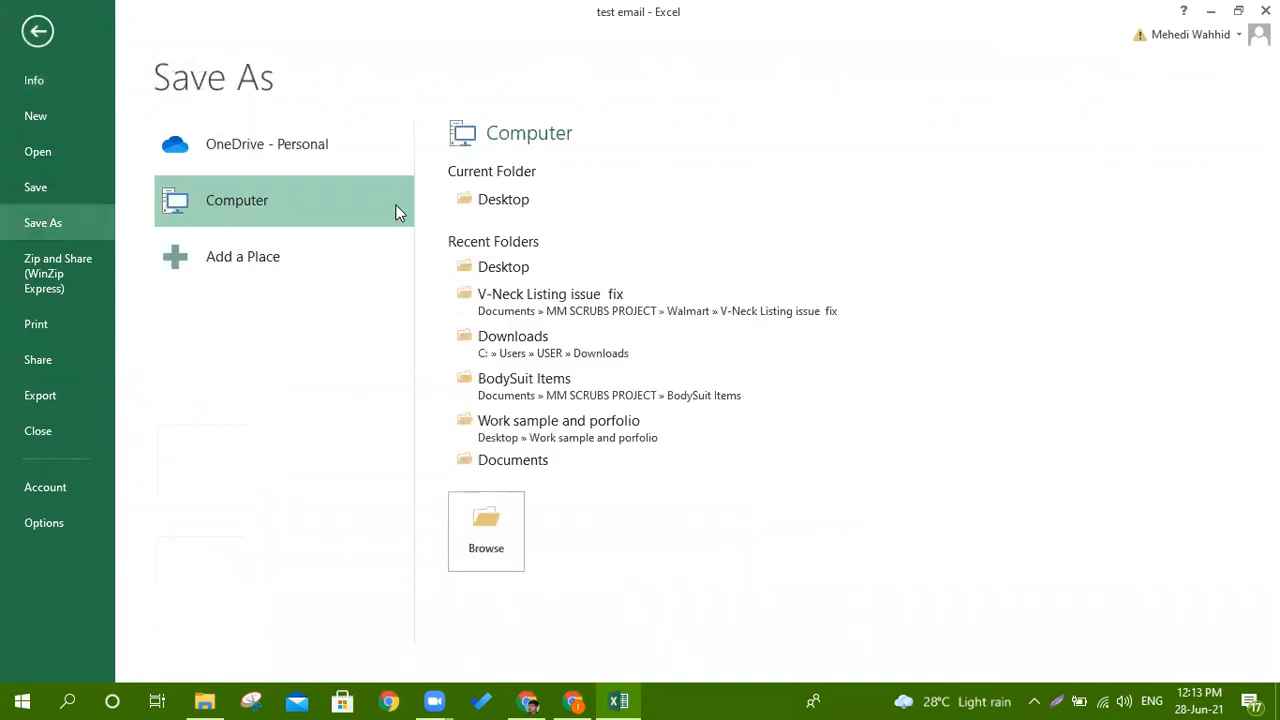
{"action": "left_click", "coordinate": [517, 201]}
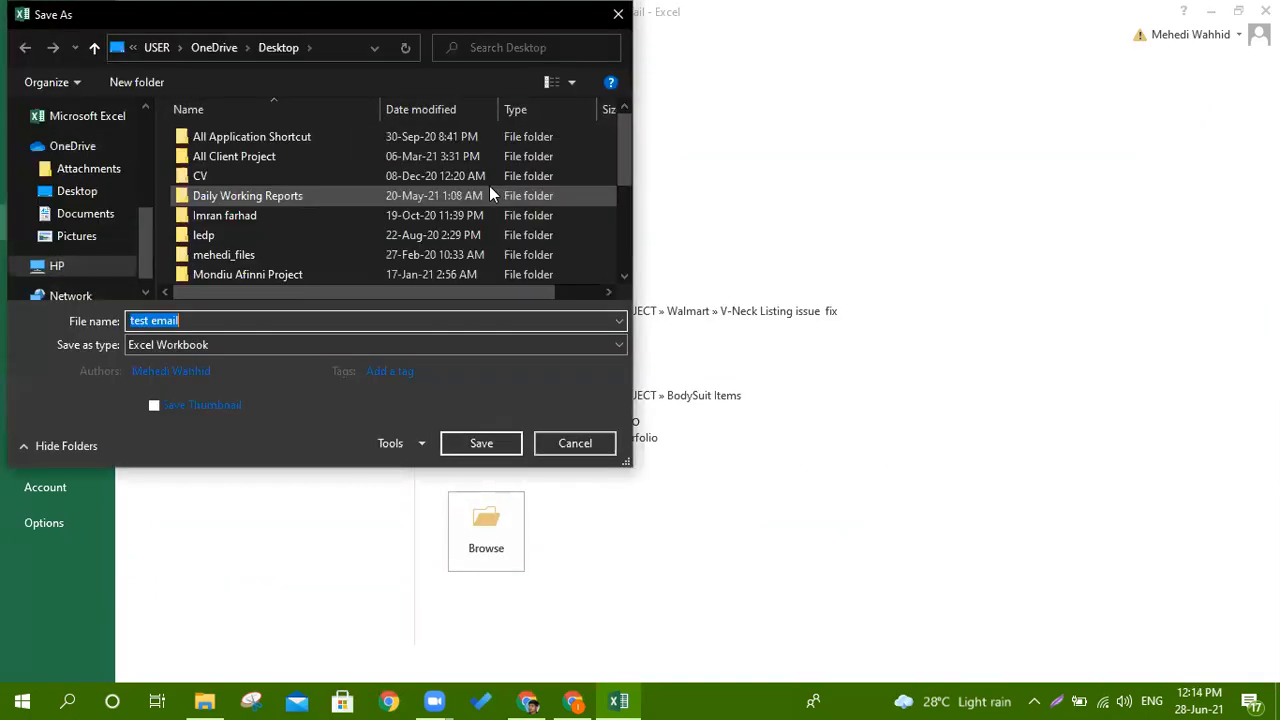
Save it as CSV (Comma delimited), keep that format, and close Excel without saving.
{"action": "left_click", "coordinate": [198, 344]}
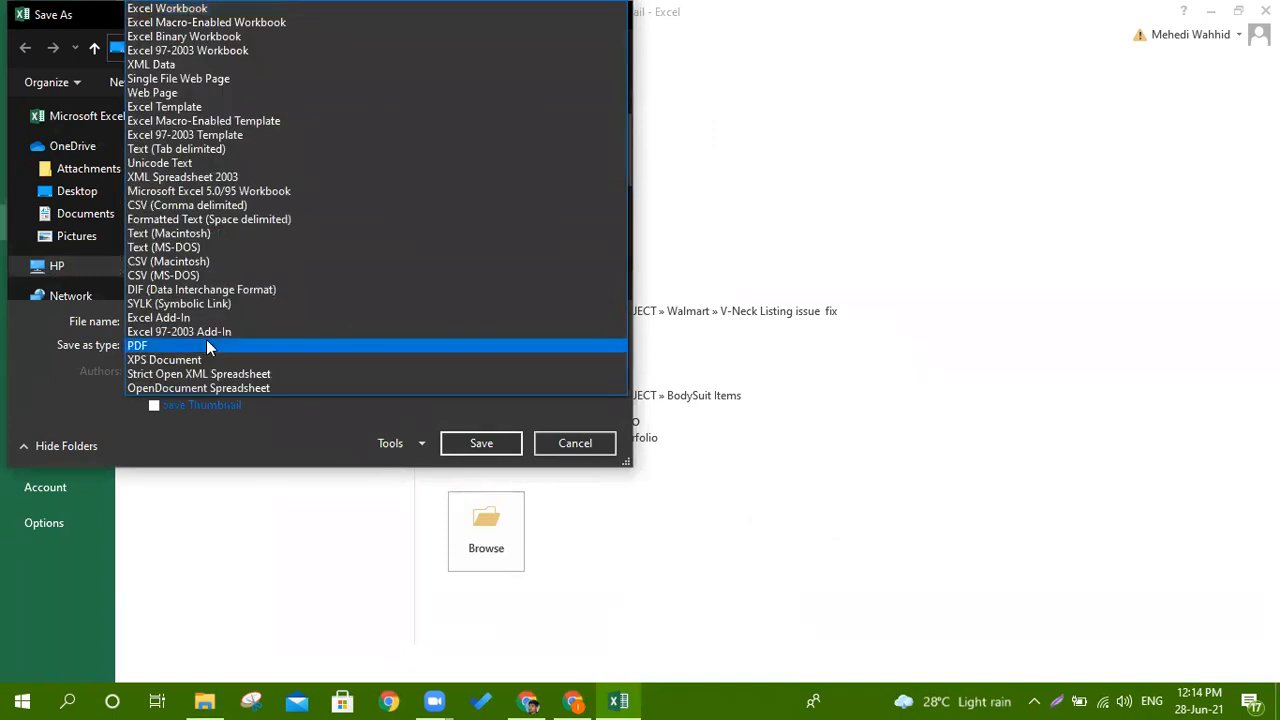
{"action": "left_click", "coordinate": [176, 207]}
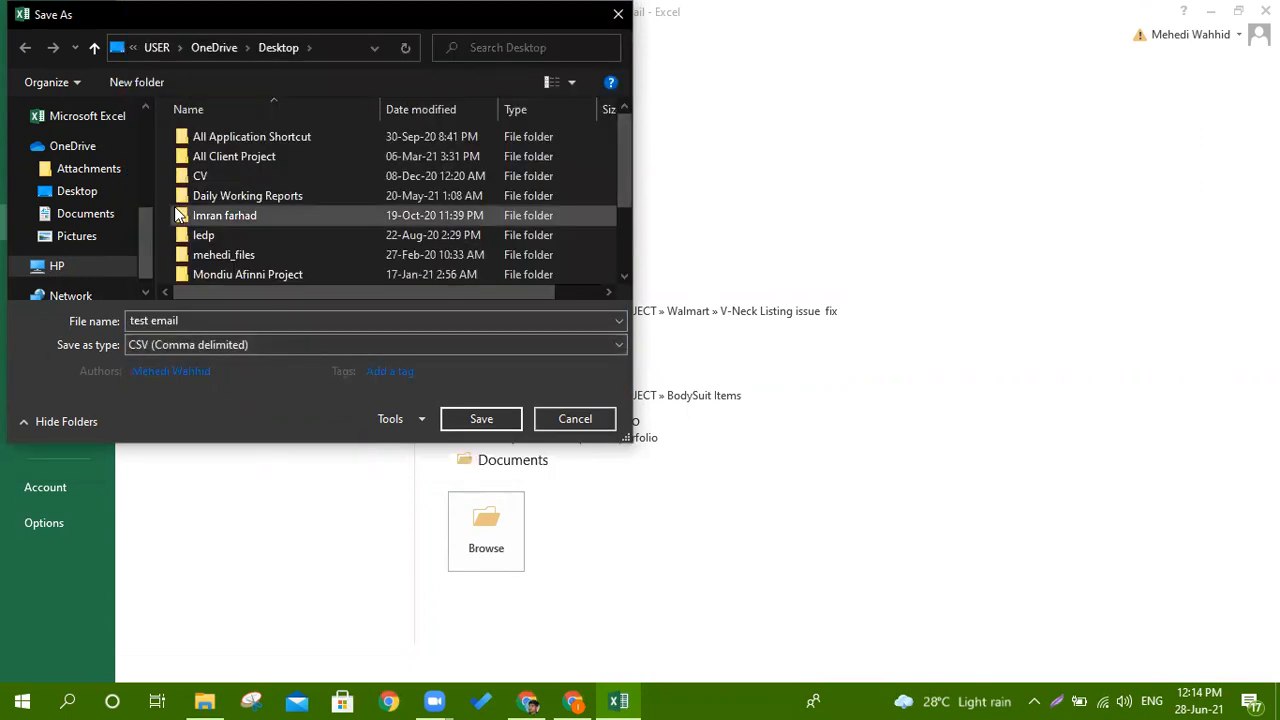
{"action": "left_click", "coordinate": [165, 345]}
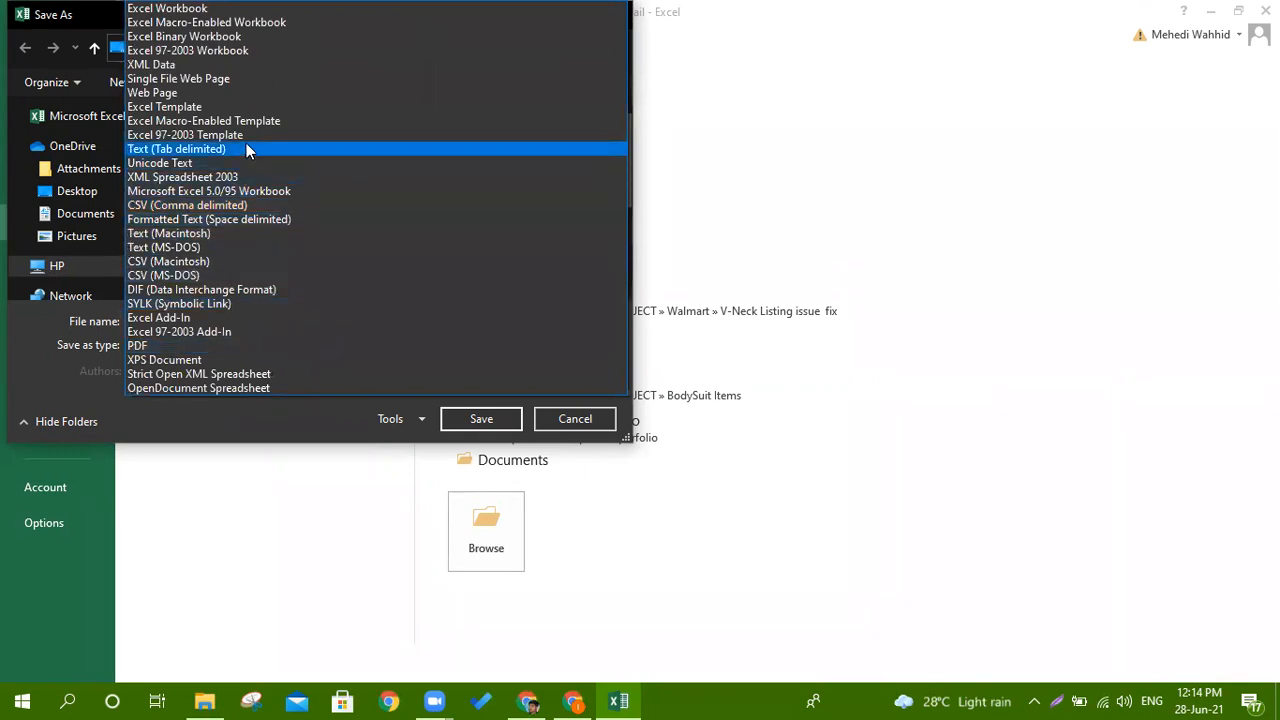
{"action": "left_click", "coordinate": [264, 205]}
{"action": "left_click", "coordinate": [479, 418]}
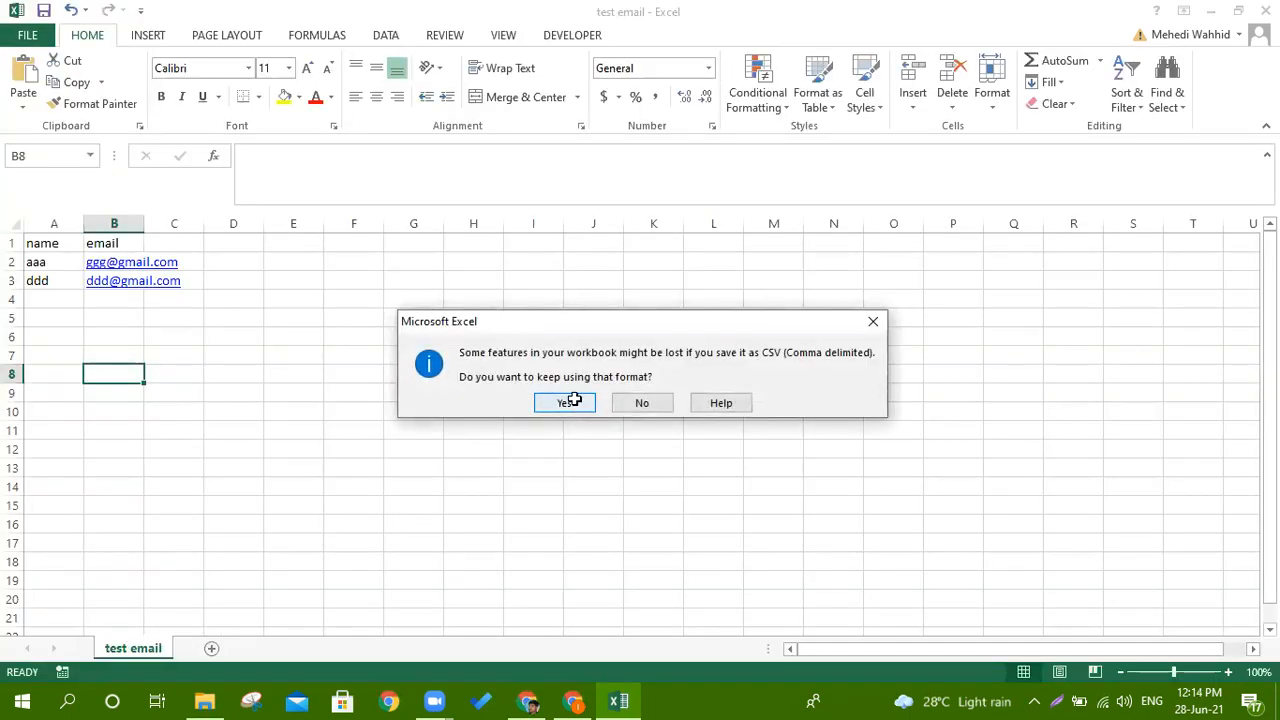
{"action": "left_click", "coordinate": [573, 403]}
{"action": "left_click", "coordinate": [1265, 11]}
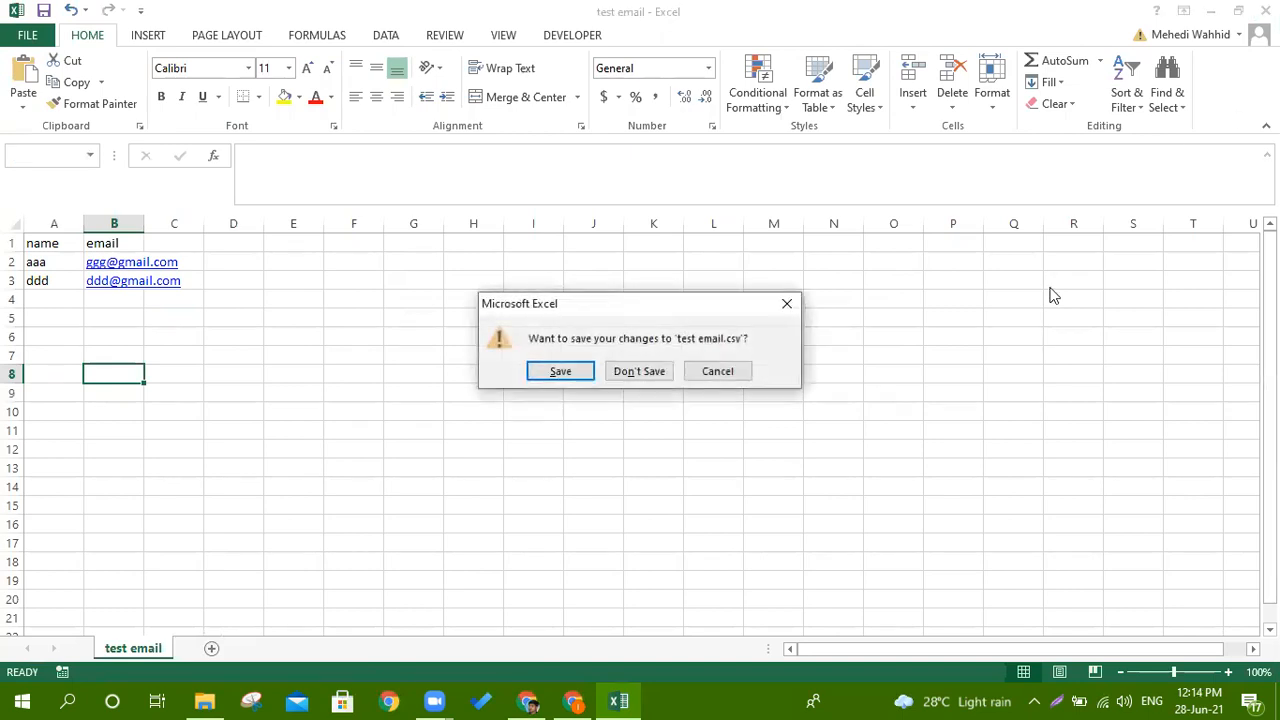
{"action": "left_click", "coordinate": [660, 371]}
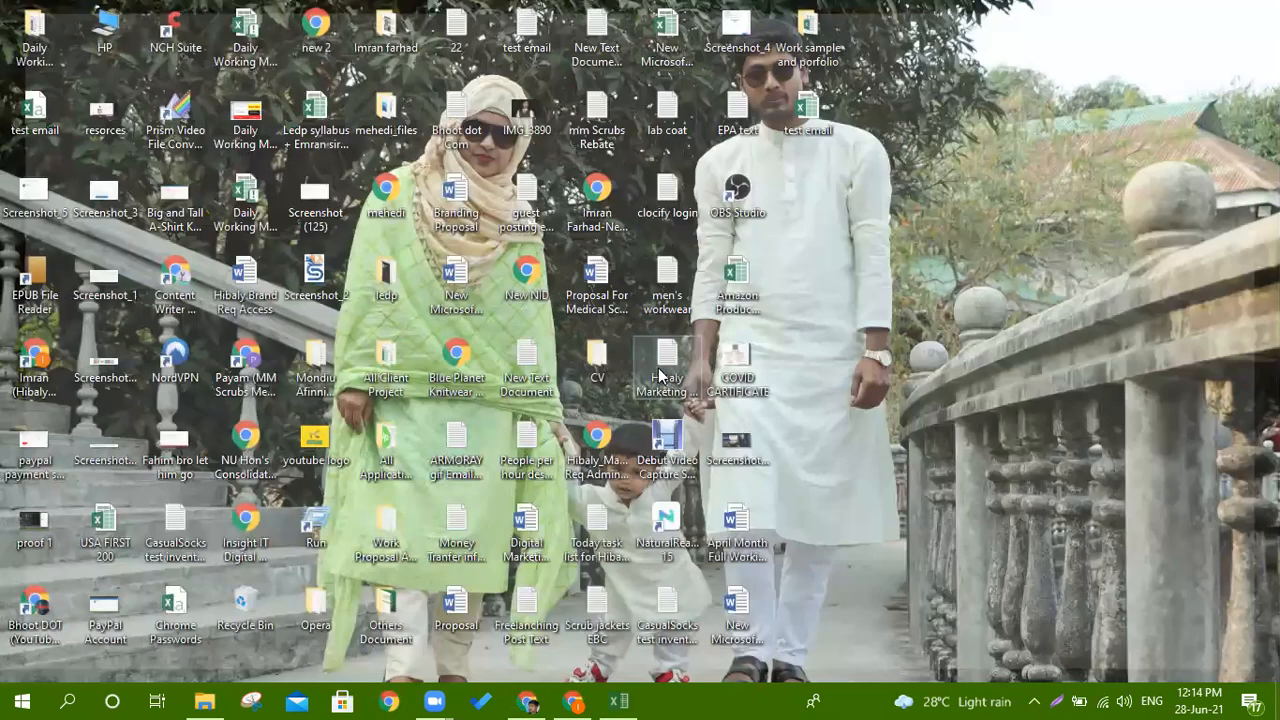
Check the test email file's Details and Security properties, then switch back to Mailchimp.
{"action": "left_click", "coordinate": [815, 135]}
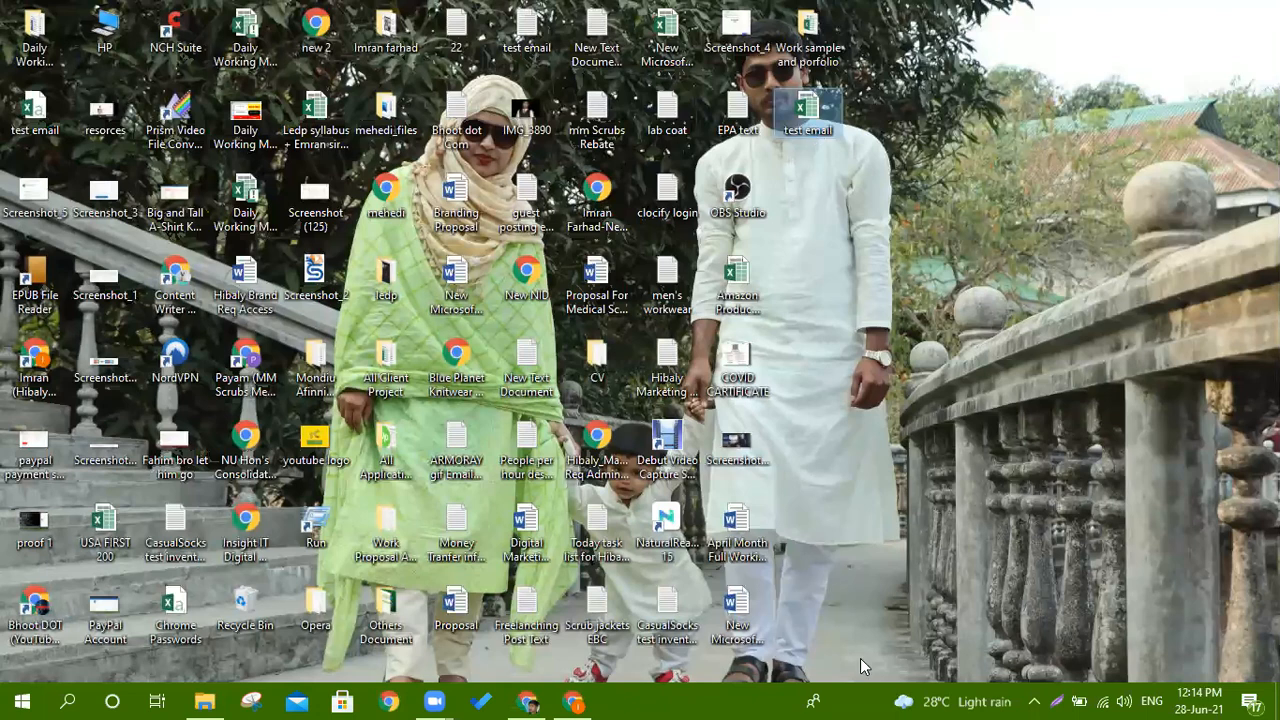
{"action": "key", "text": "shift+F10"}
{"action": "key", "text": "r"}
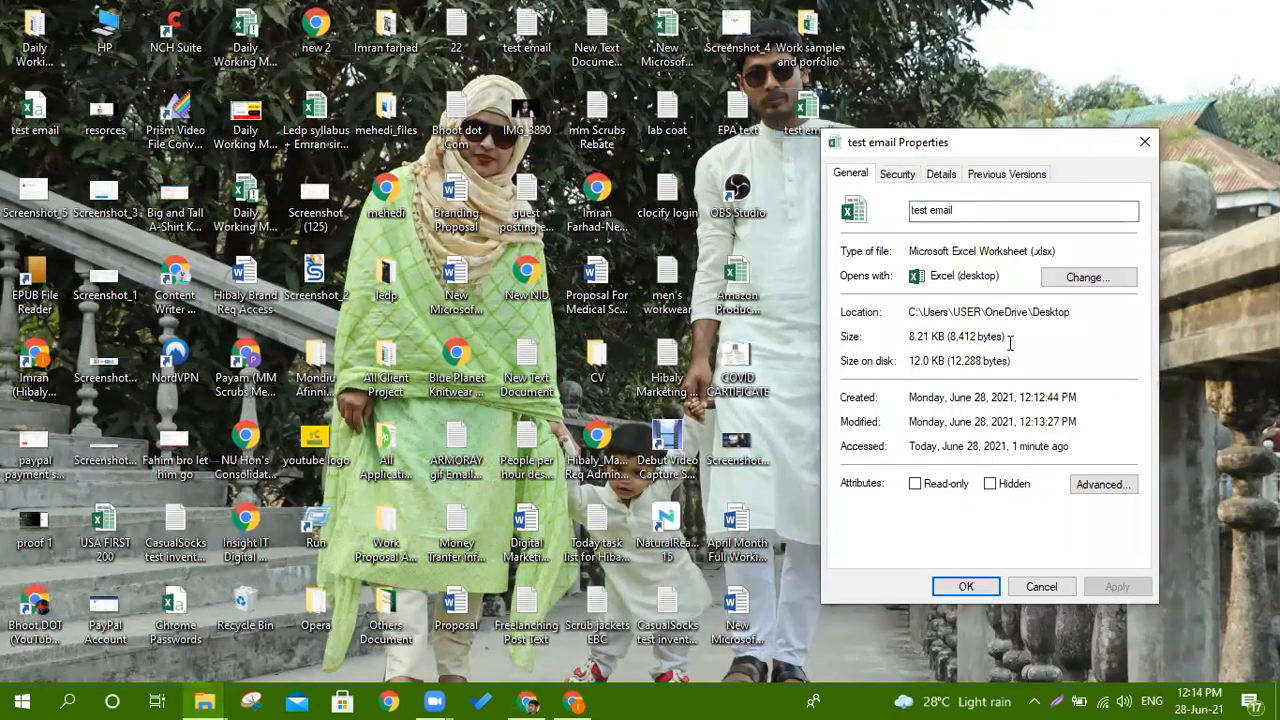
{"action": "left_click", "coordinate": [940, 176]}
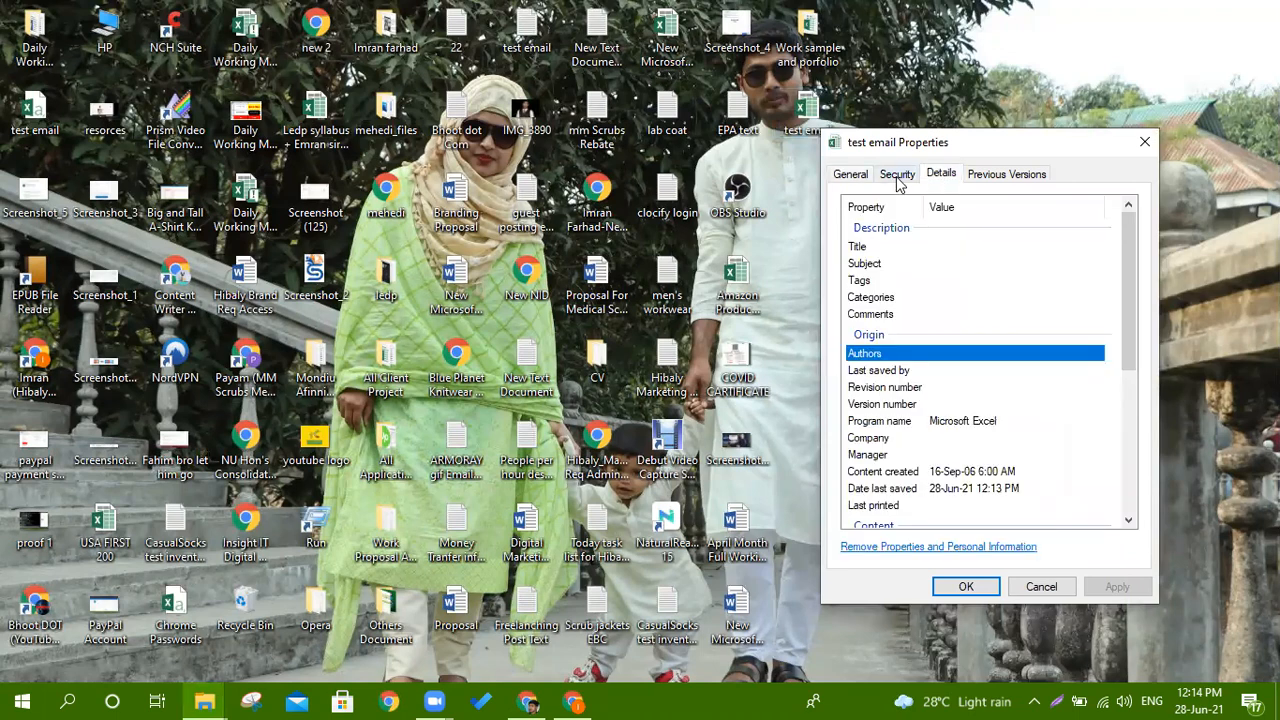
{"action": "left_click", "coordinate": [897, 178]}
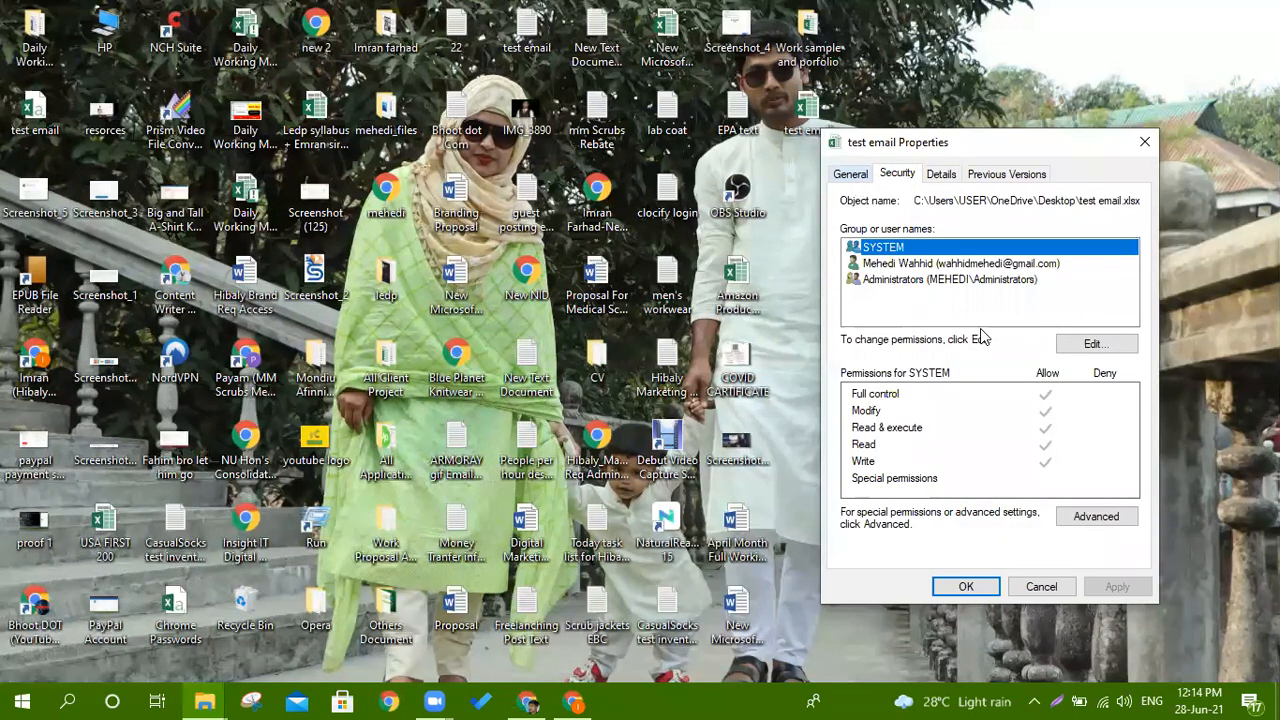
{"action": "left_click", "coordinate": [1146, 146]}
{"action": "key", "text": "alt+Tab"}
Upload the saved test email CSV, picked from Recent files.
{"action": "left_click", "coordinate": [598, 530]}
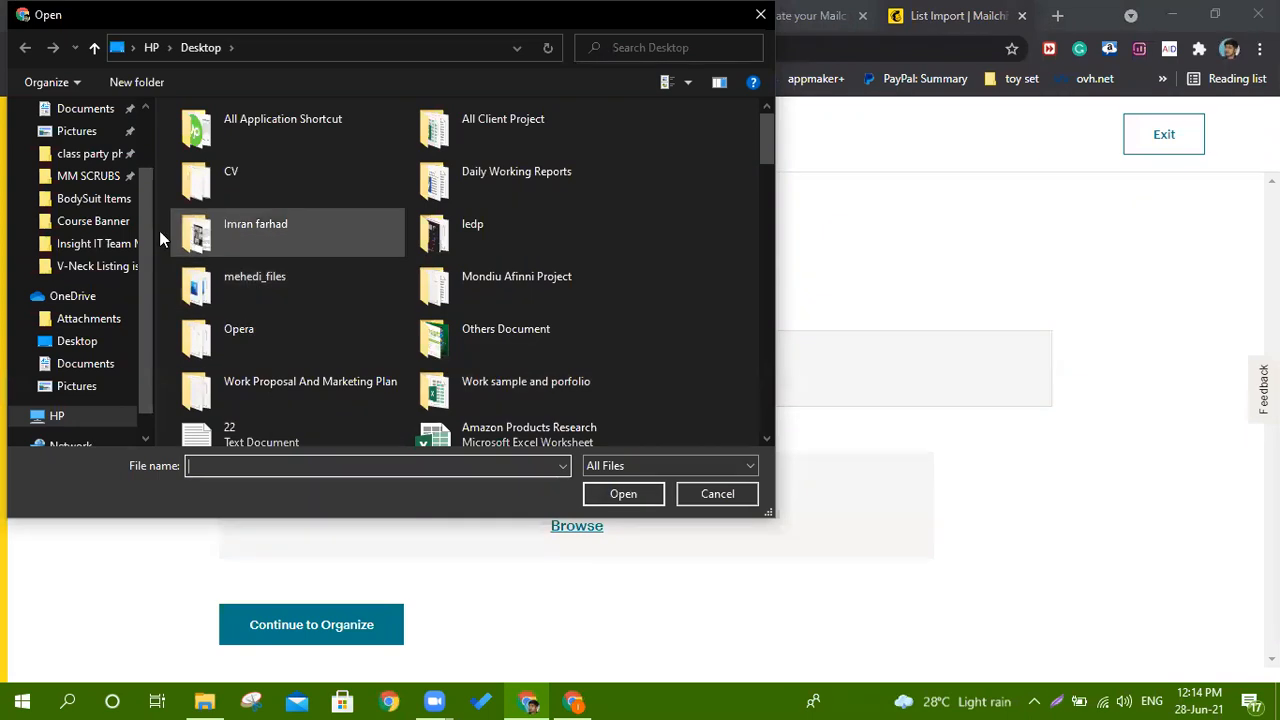
{"action": "scroll", "coordinate": [84, 125], "scroll_direction": "up", "scroll_amount": 2}
{"action": "left_click", "coordinate": [84, 125]}
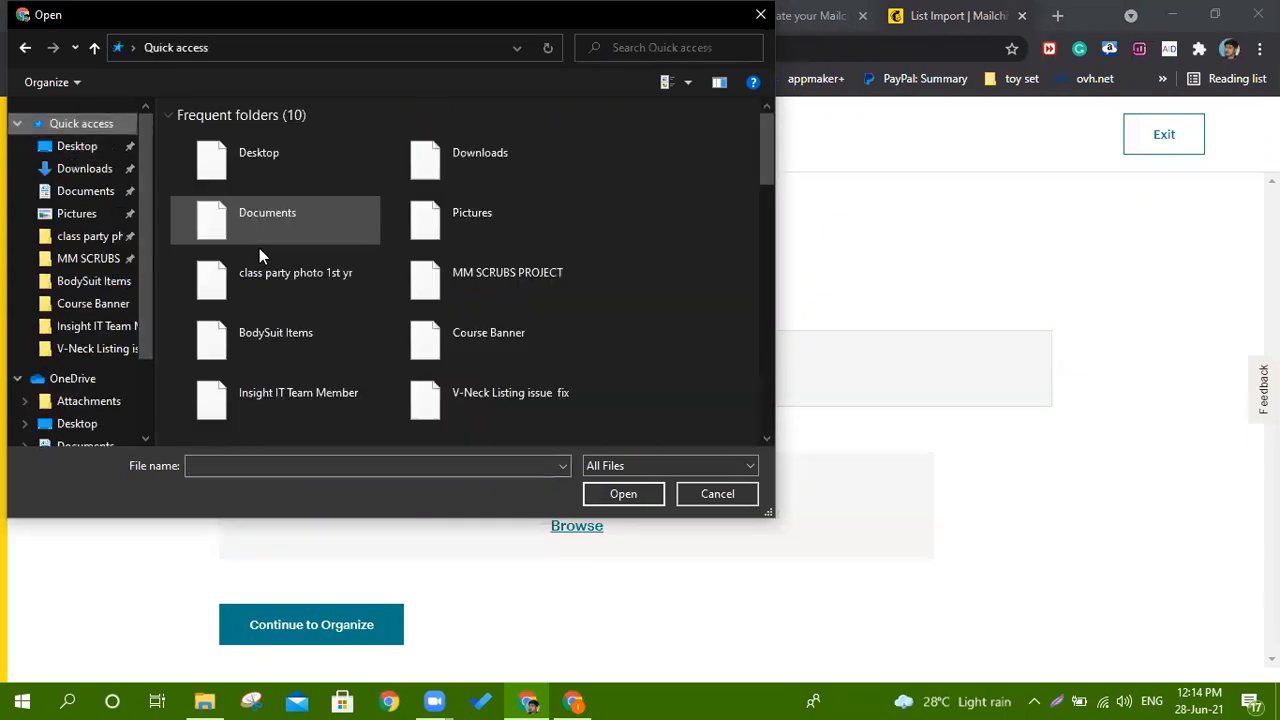
{"action": "scroll", "coordinate": [270, 260], "scroll_direction": "down", "scroll_amount": 1}
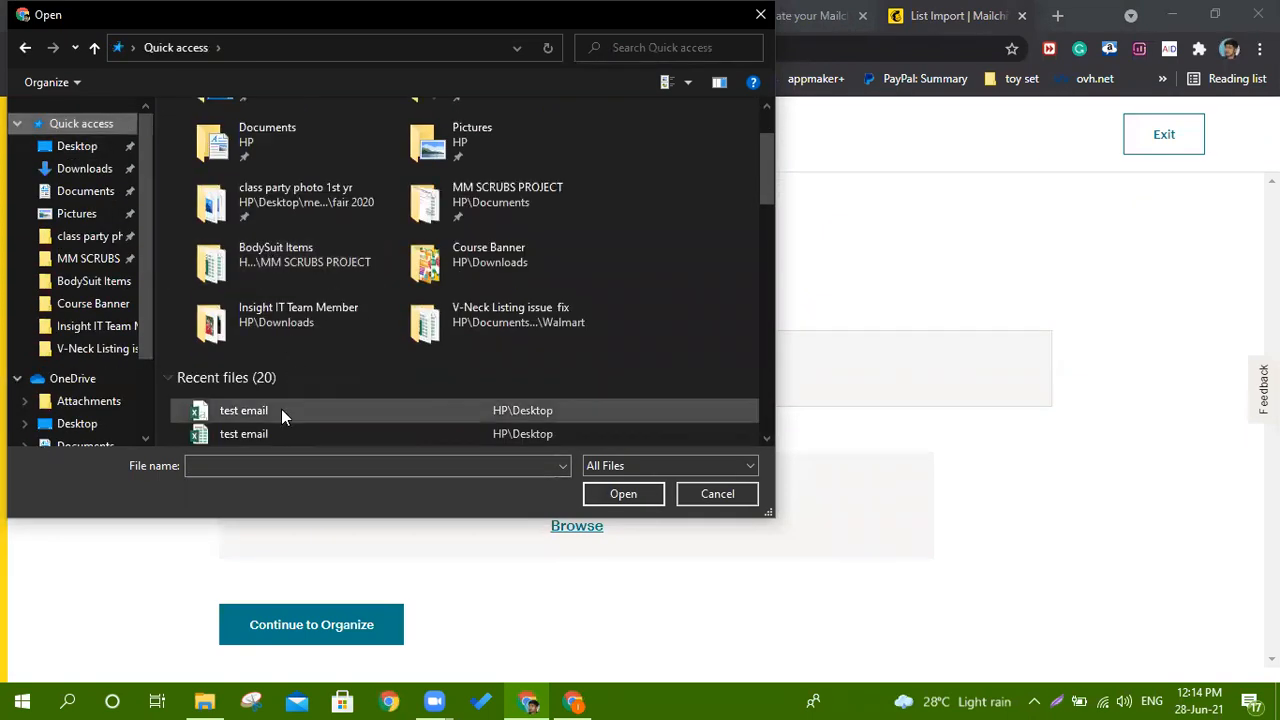
{"action": "left_click", "coordinate": [281, 409]}
{"action": "scroll", "coordinate": [339, 322], "scroll_direction": "down", "scroll_amount": 1}
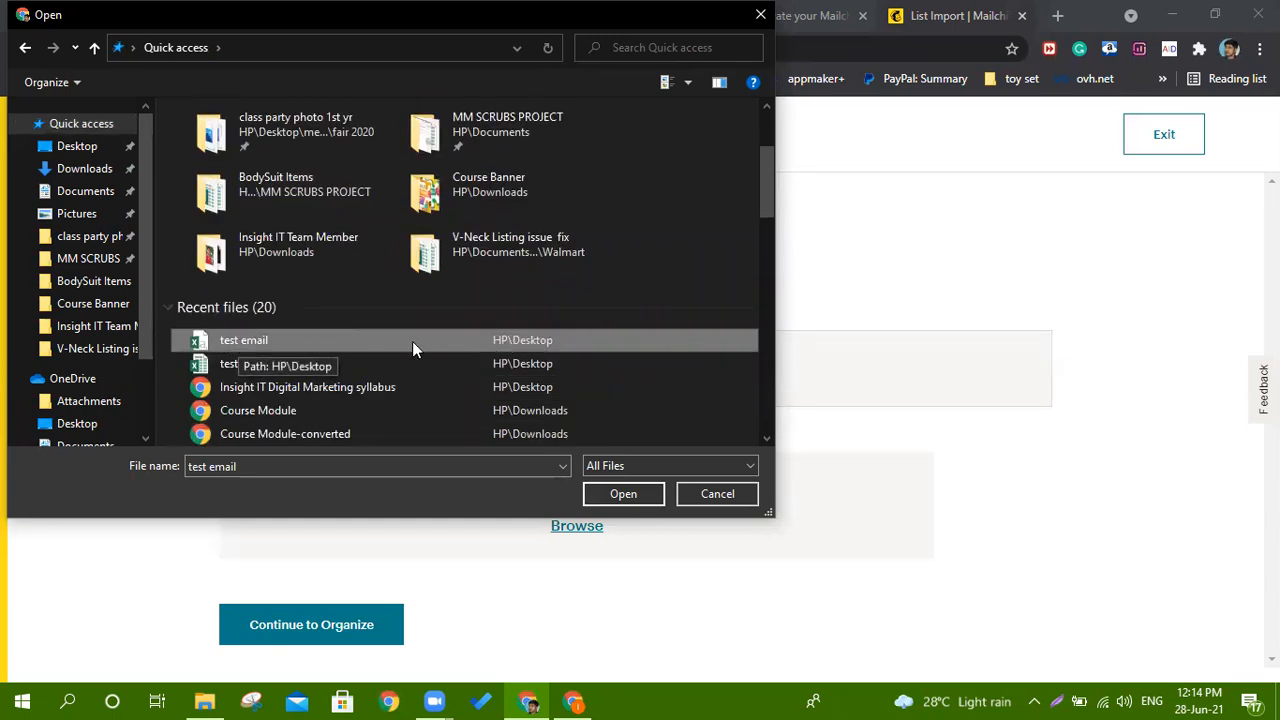
{"action": "left_click", "coordinate": [632, 501]}
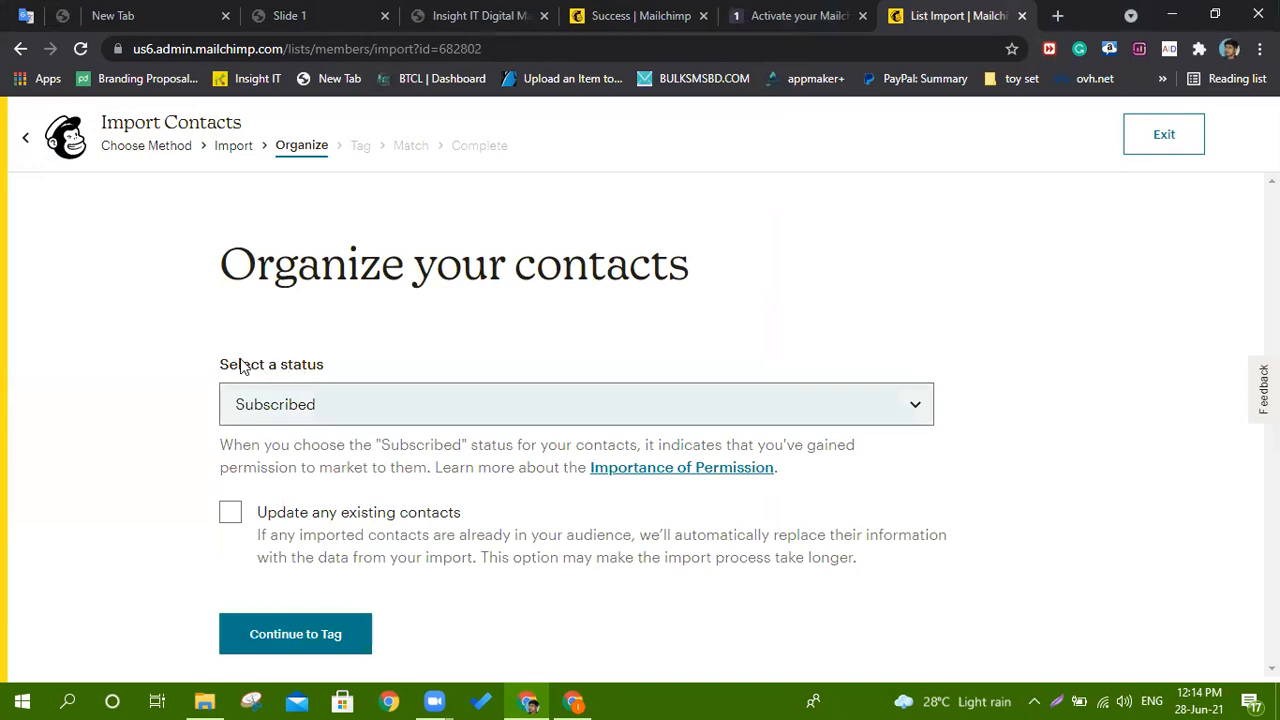
Keep status Subscribed, enable updating existing contacts, and continue to tagging.
{"action": "left_click", "coordinate": [366, 405]}
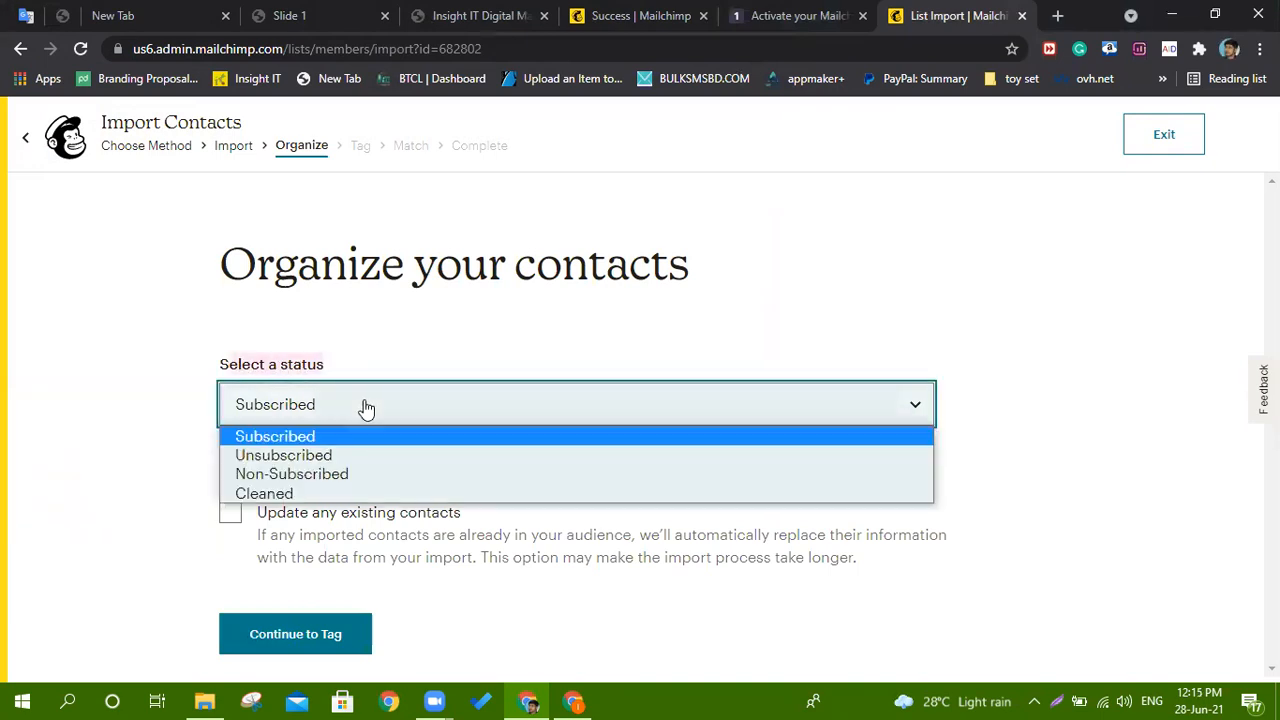
{"action": "left_click", "coordinate": [366, 405]}
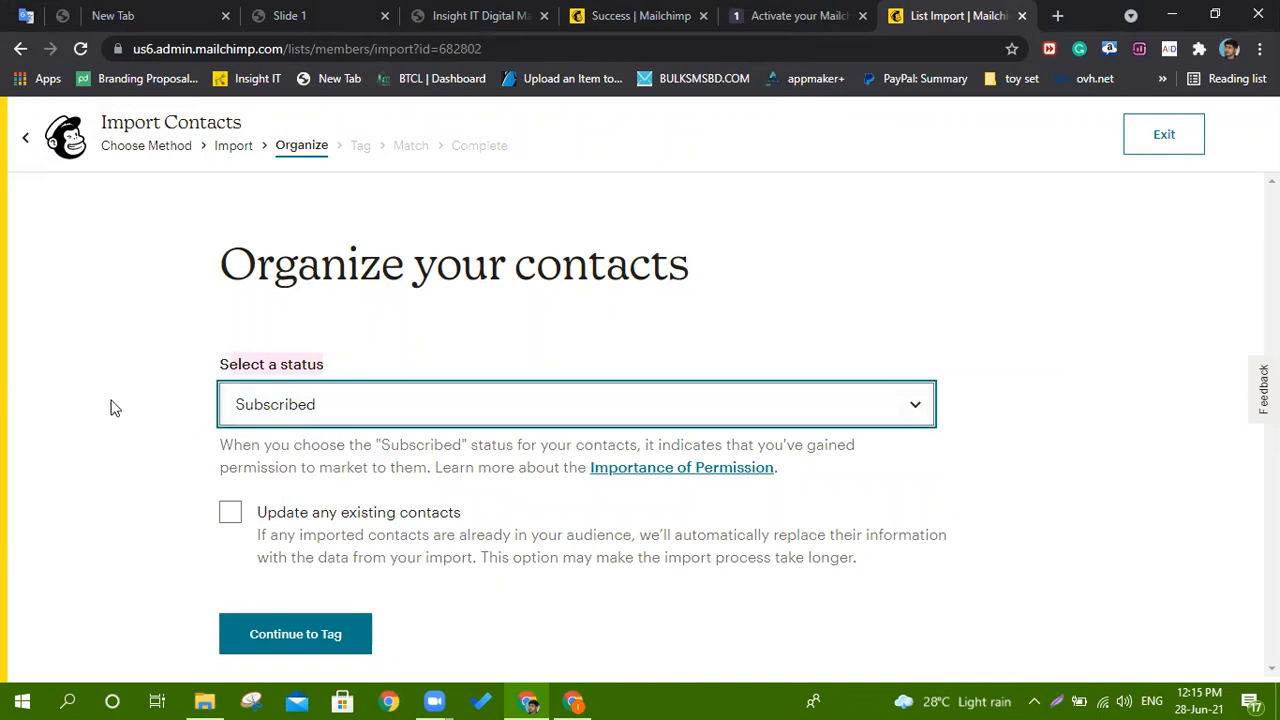
{"action": "left_click", "coordinate": [230, 516]}
{"action": "left_click", "coordinate": [352, 636]}
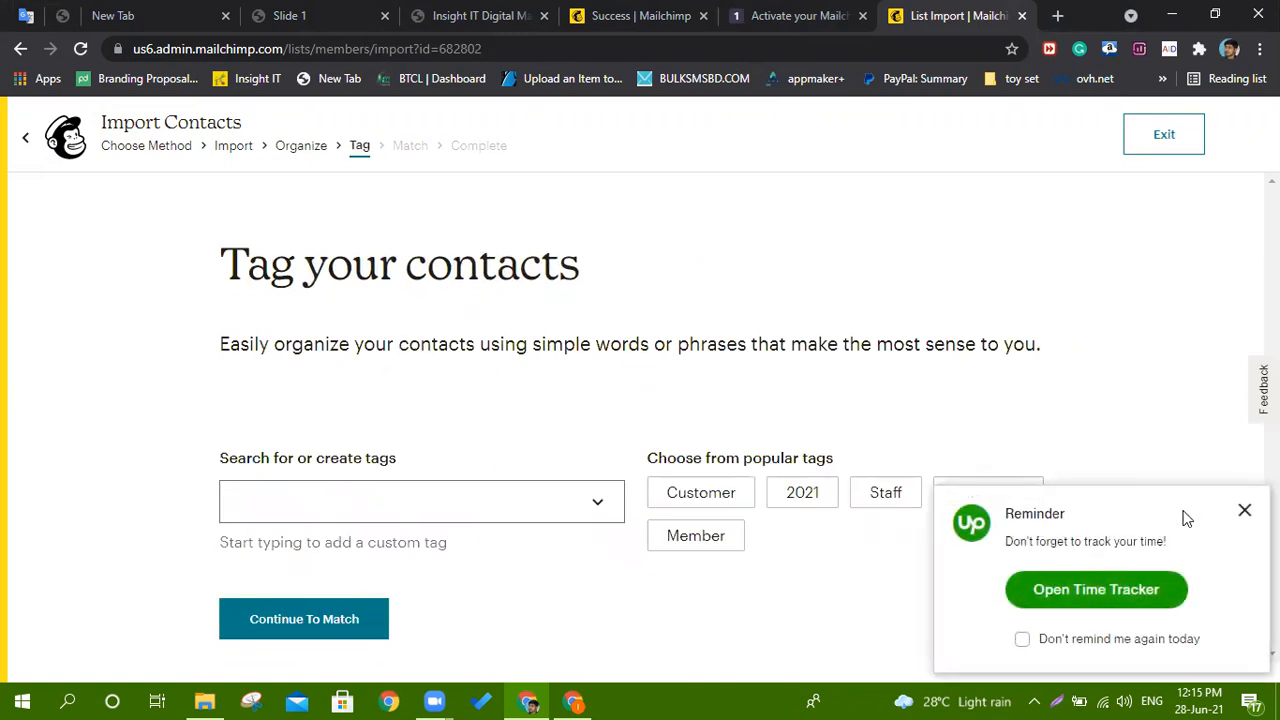
Dismiss the time-tracking reminder, create the 'digital marketing' tag, and continue to Match.
{"action": "left_click", "coordinate": [1244, 511]}
{"action": "left_click", "coordinate": [468, 513]}
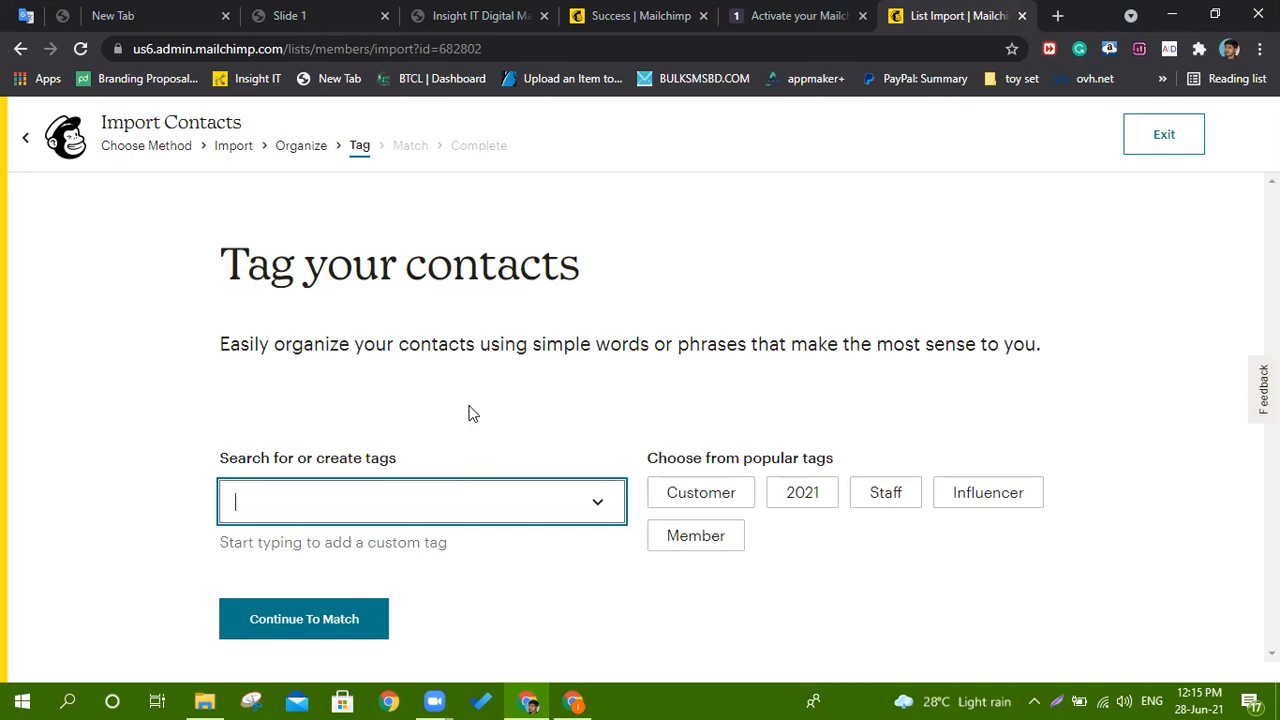
{"action": "type", "text": "digita"}
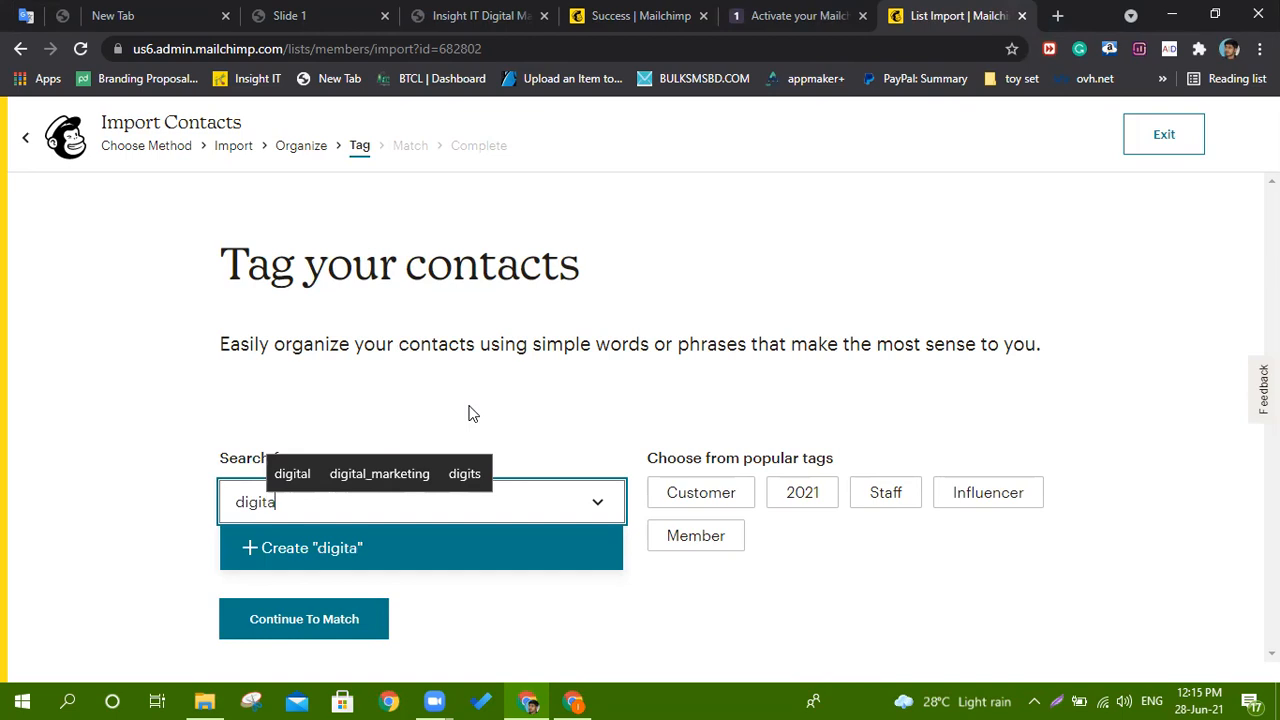
{"action": "type", "text": "l mar"}
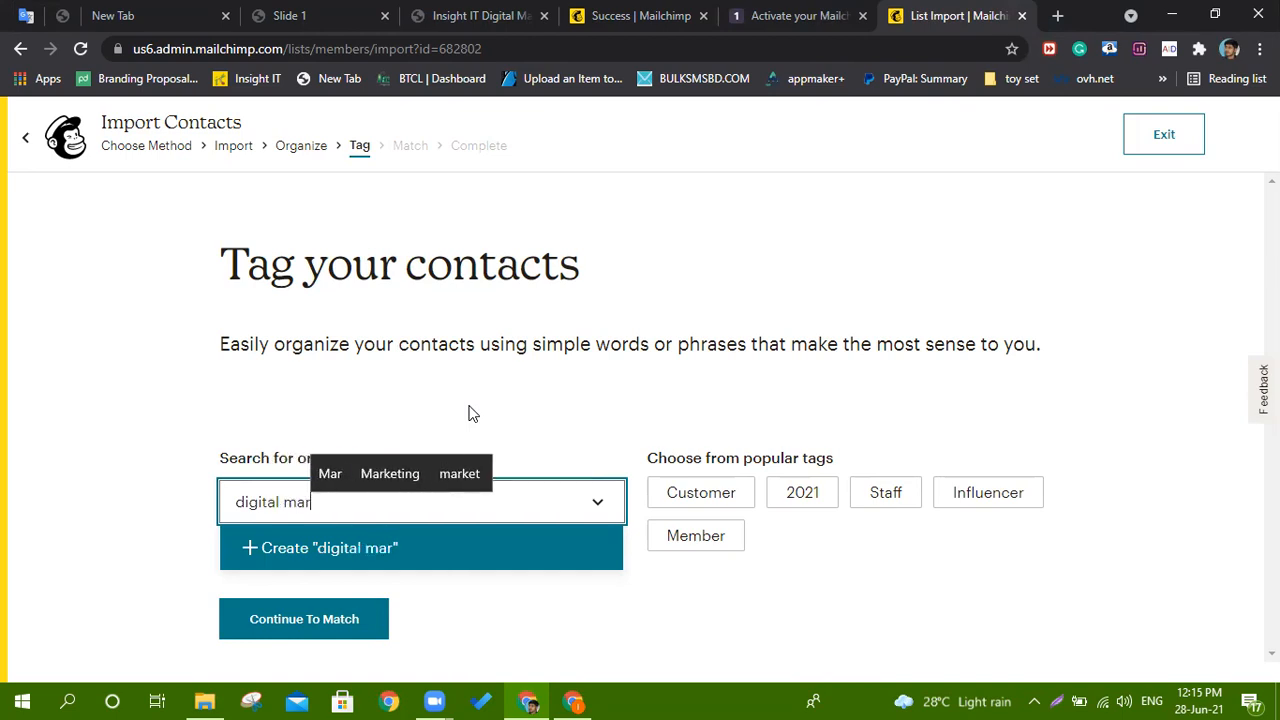
{"action": "type", "text": "keting"}
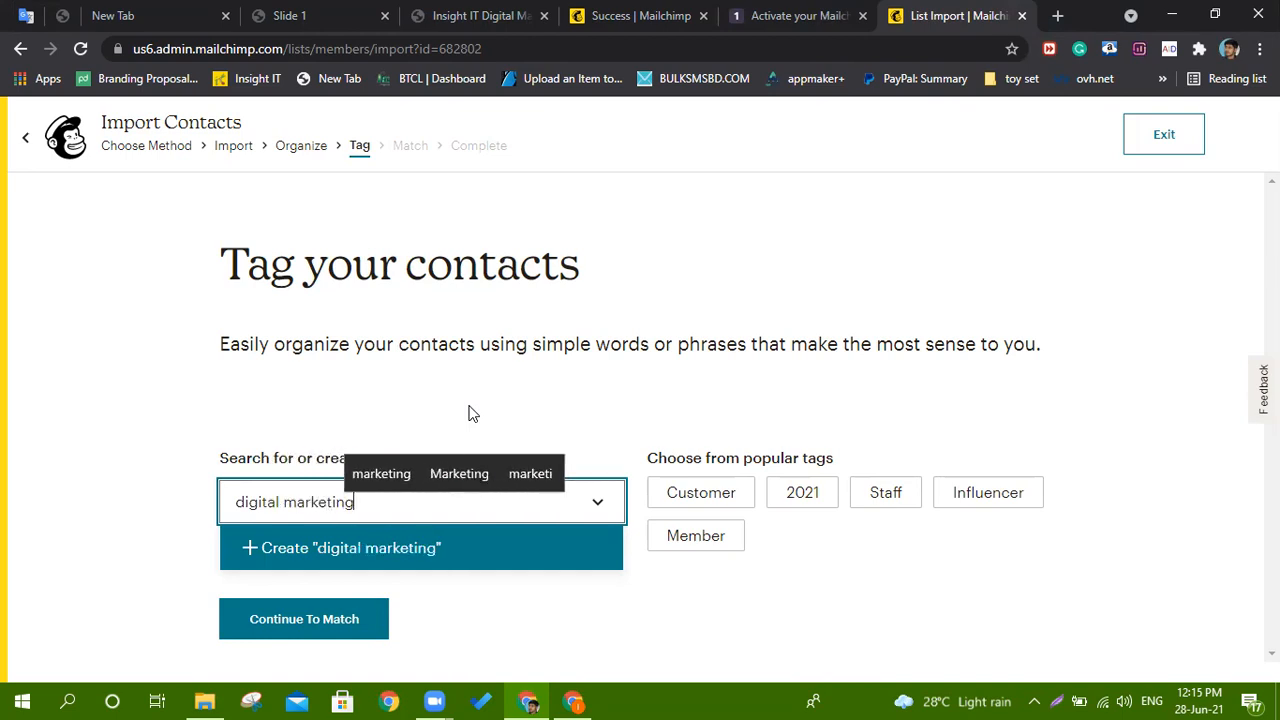
{"action": "left_click", "coordinate": [414, 558]}
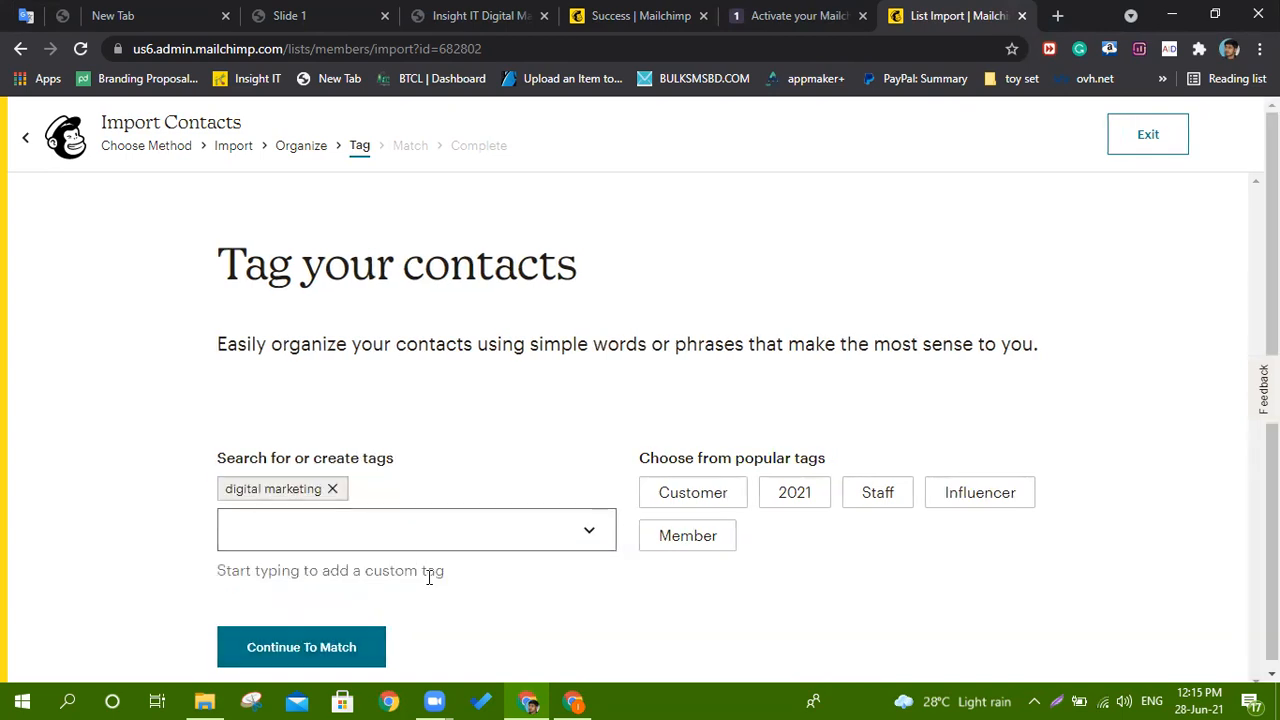
{"action": "left_click", "coordinate": [286, 651]}
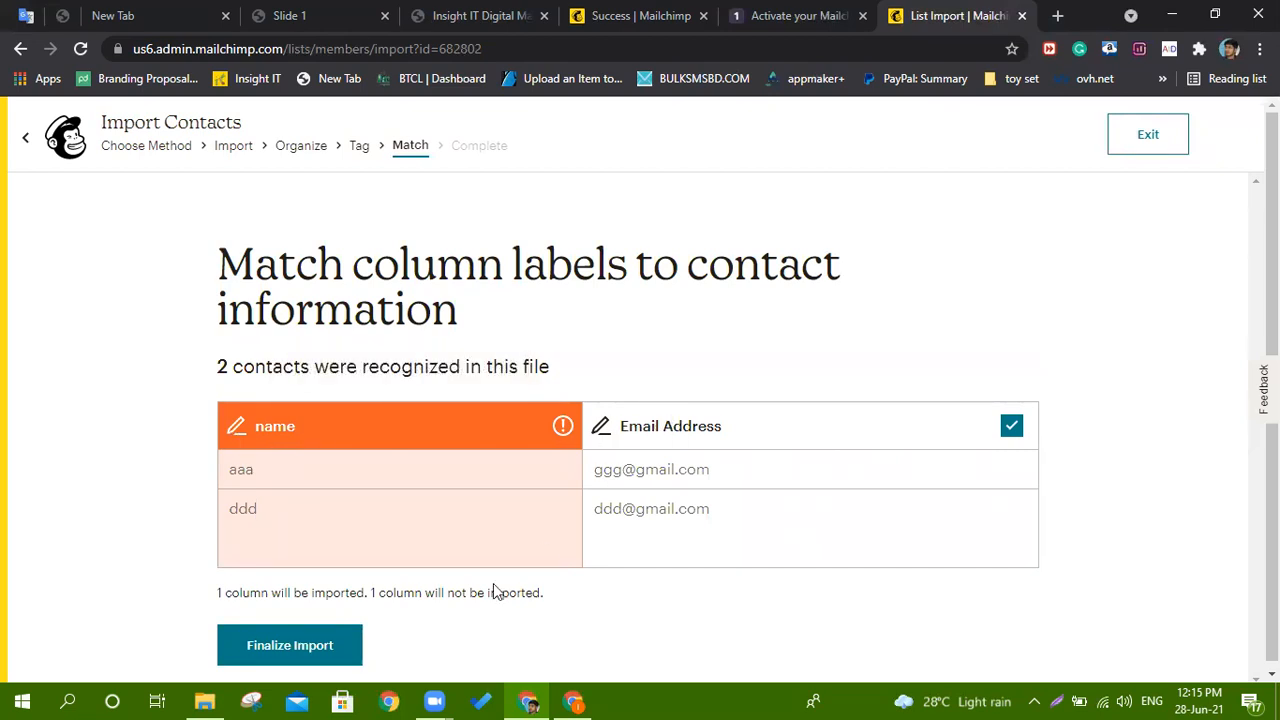
Finalize and complete the two-contact import, then view the Insight IT audience's contacts.
{"action": "left_click", "coordinate": [295, 645]}
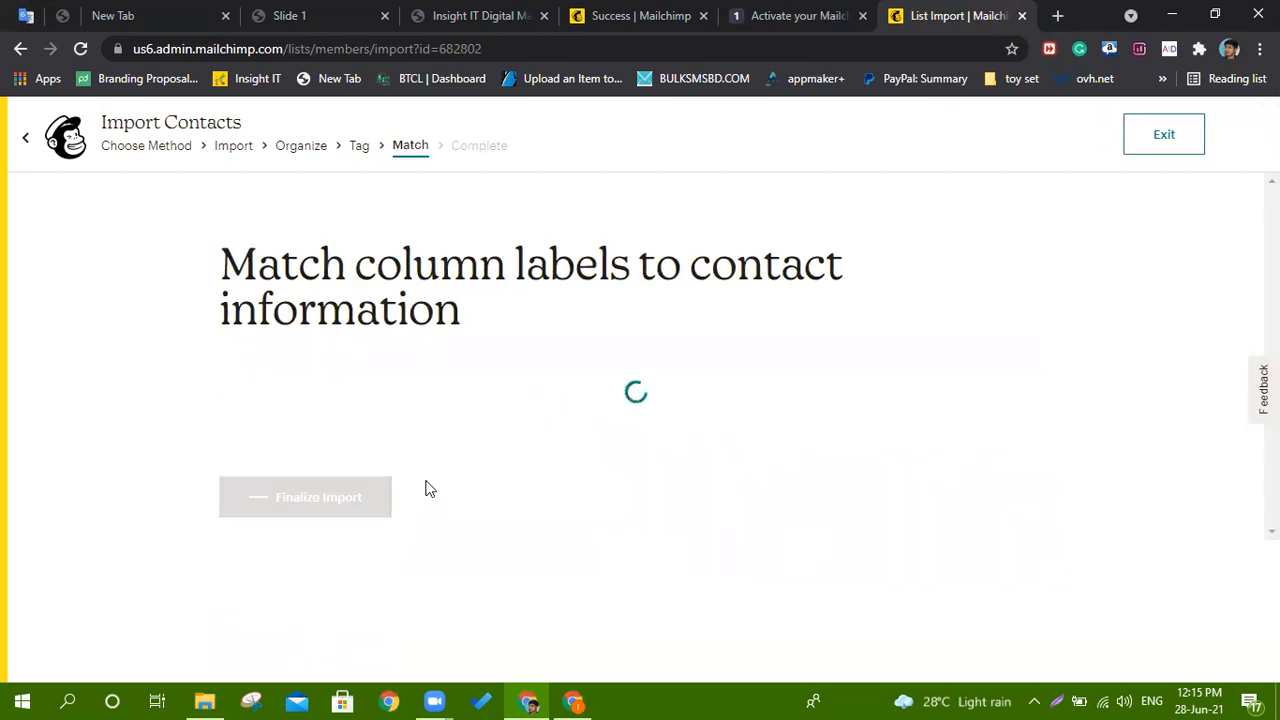
{"action": "scroll", "coordinate": [386, 405], "scroll_direction": "down", "scroll_amount": 1}
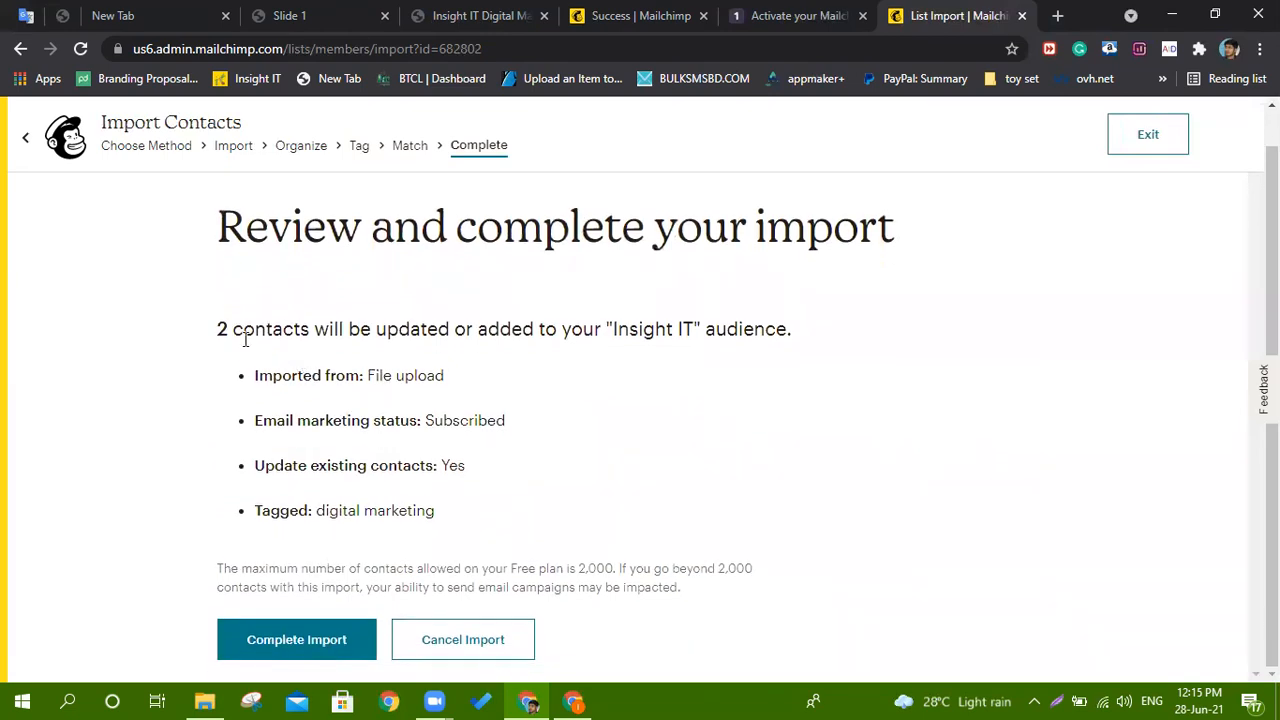
{"action": "left_click", "coordinate": [302, 645]}
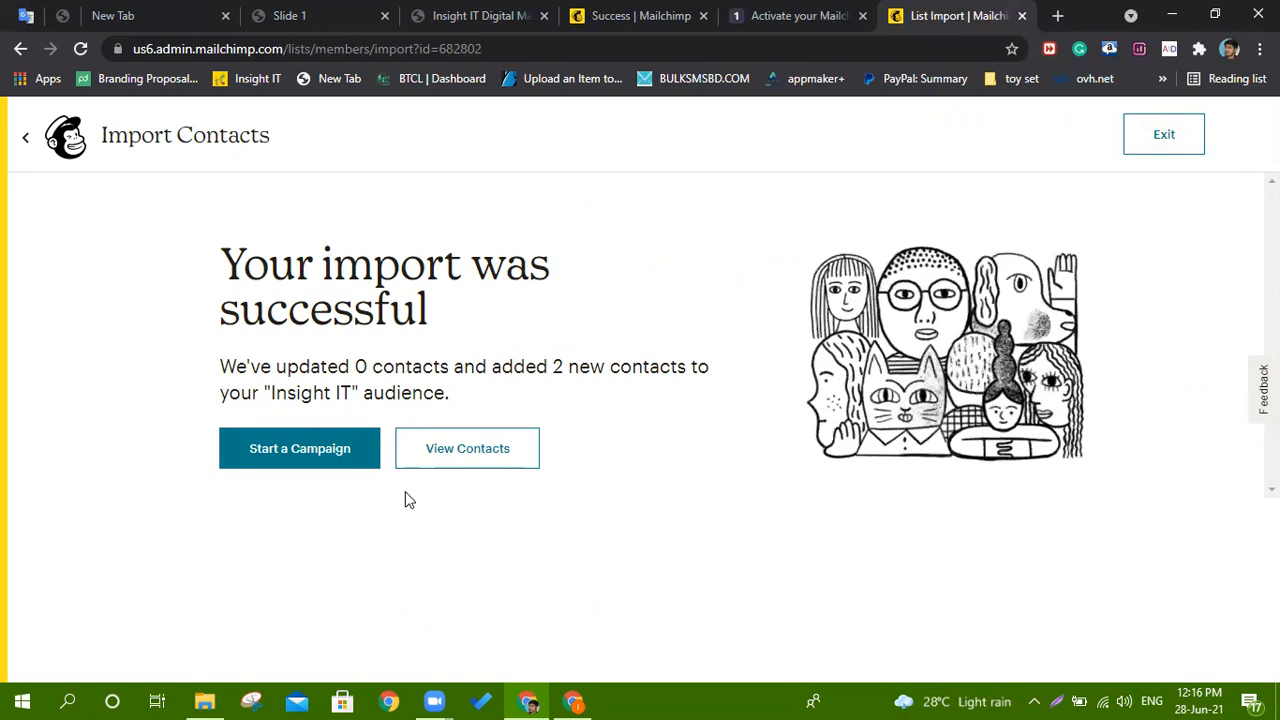
{"action": "left_click", "coordinate": [457, 444]}
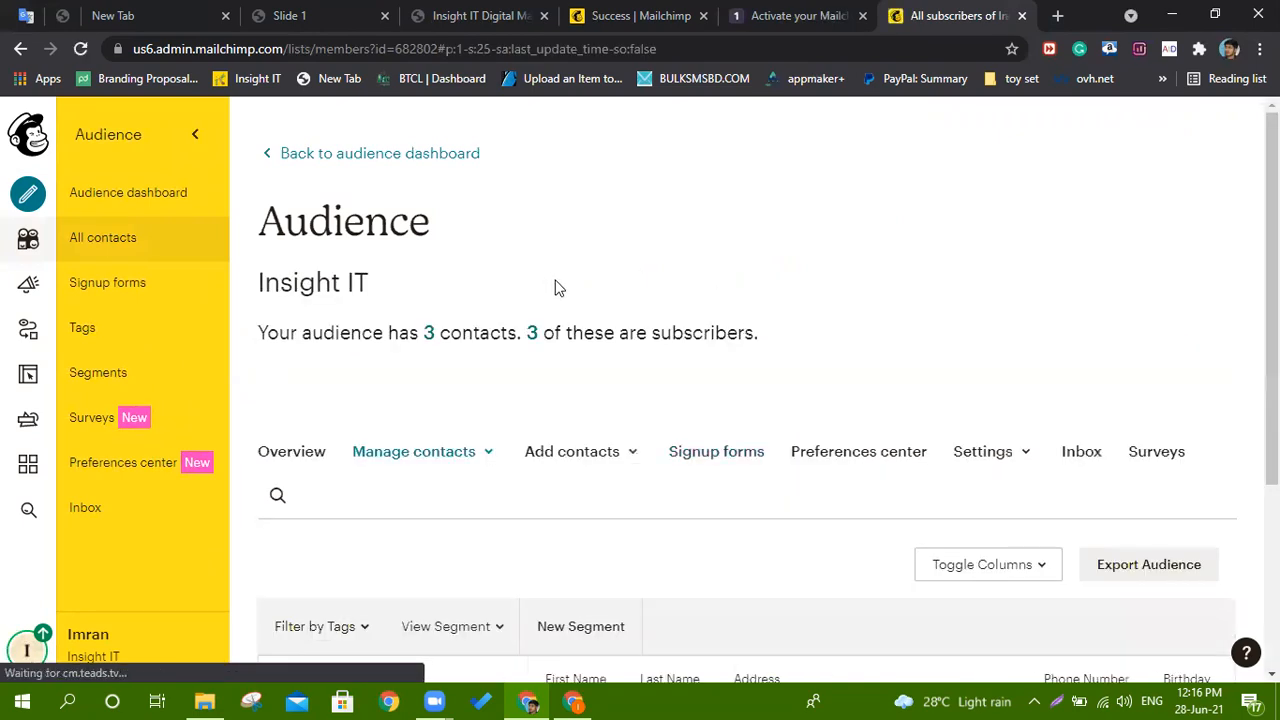
Review the audience's three subscriber contacts, then go to the Campaigns page.
{"action": "scroll", "coordinate": [570, 400], "scroll_direction": "down", "scroll_amount": 3}
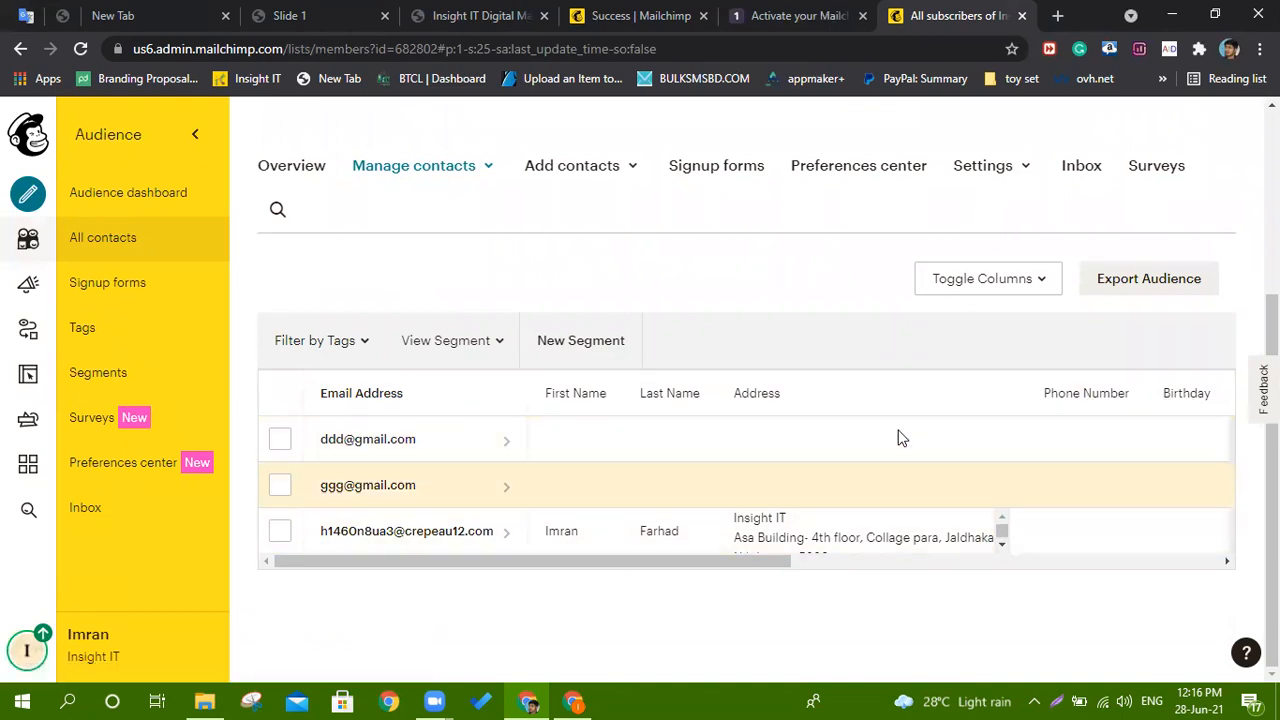
{"action": "scroll", "coordinate": [905, 416], "scroll_direction": "up", "scroll_amount": 3}
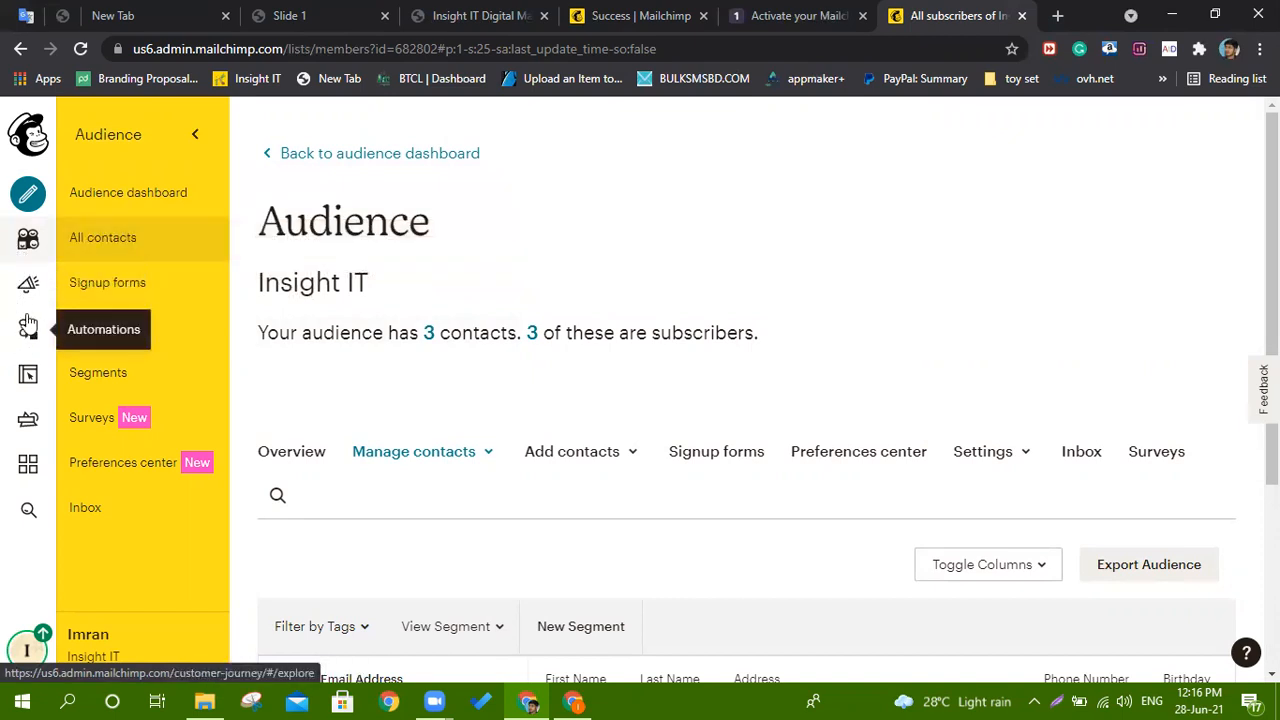
{"action": "left_click", "coordinate": [28, 288]}
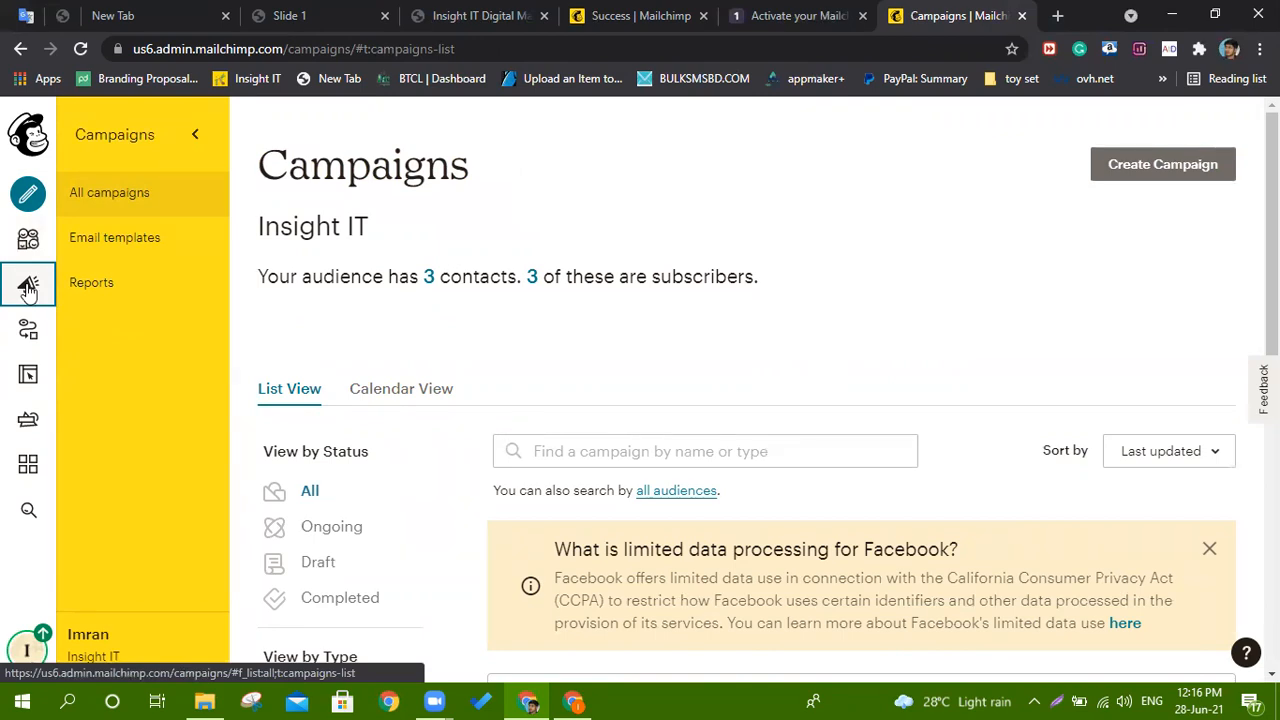
Create a new Email campaign using the Template option and reach the Create a template page.
{"action": "left_click", "coordinate": [28, 288]}
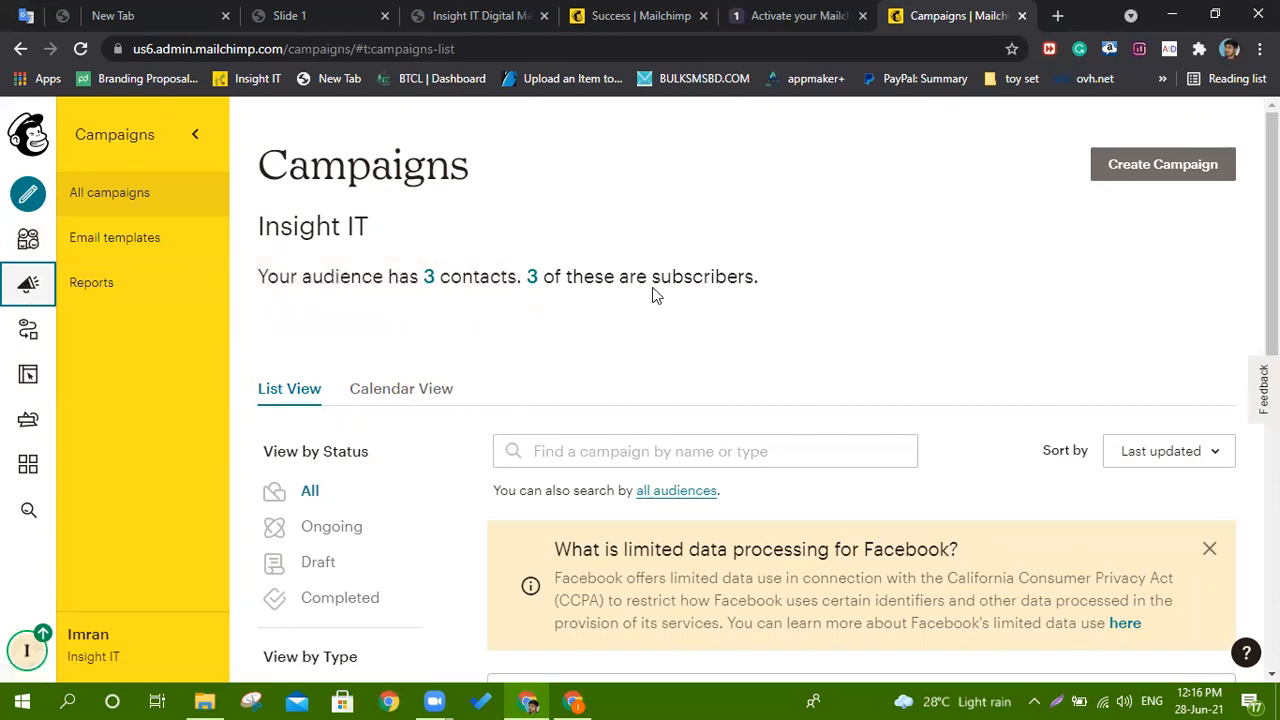
{"action": "left_click", "coordinate": [1172, 168]}
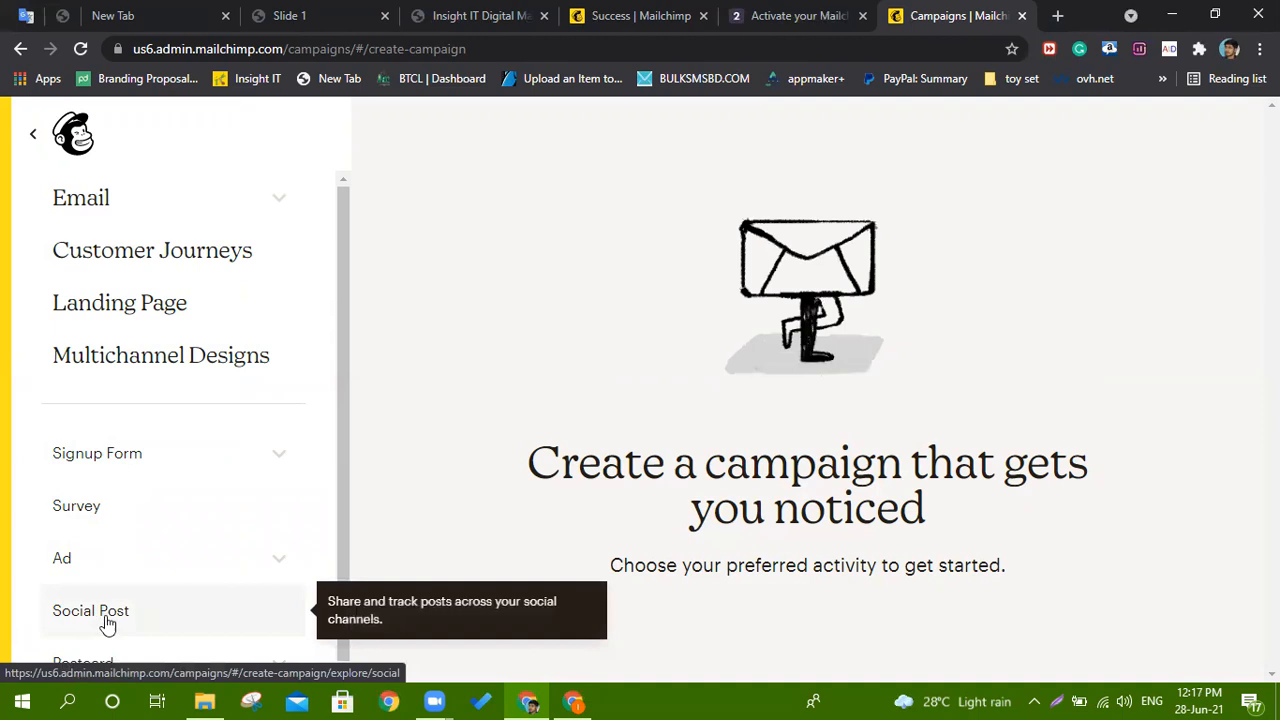
{"action": "left_click", "coordinate": [126, 204]}
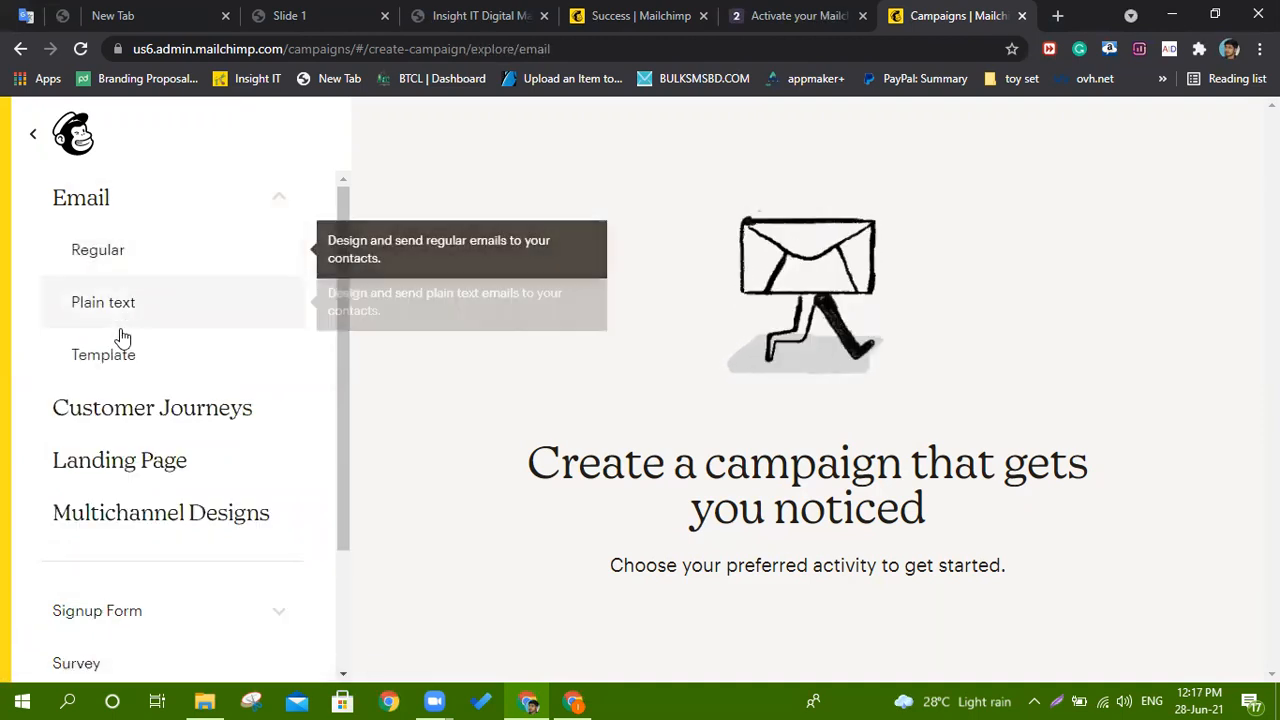
{"action": "left_click", "coordinate": [117, 360]}
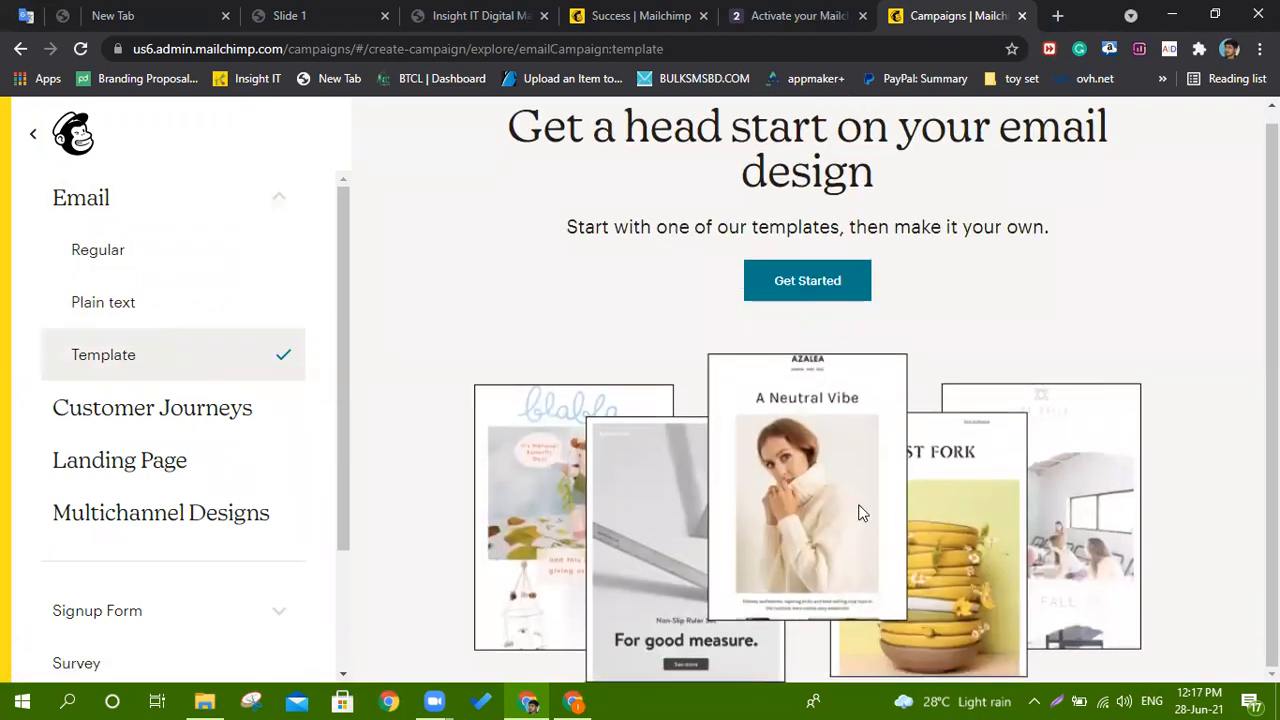
{"action": "left_click", "coordinate": [825, 283]}
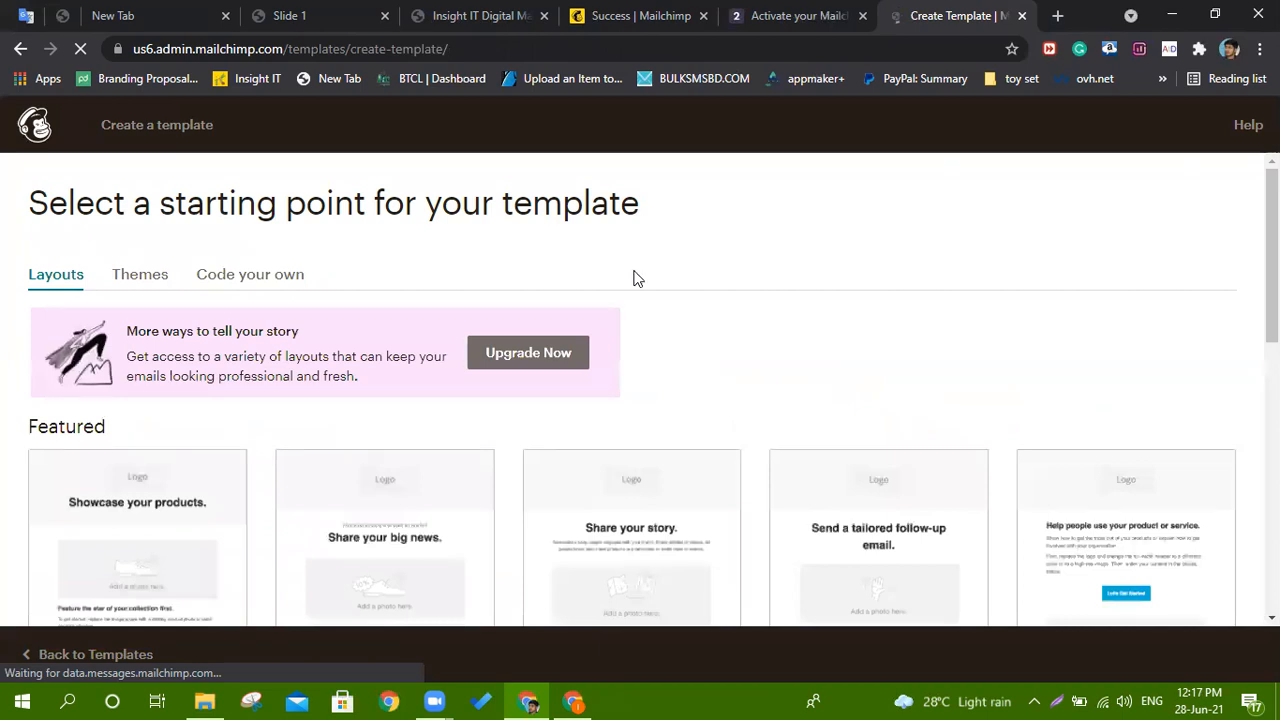
{"action": "scroll", "coordinate": [637, 279], "scroll_direction": "down", "scroll_amount": 2}
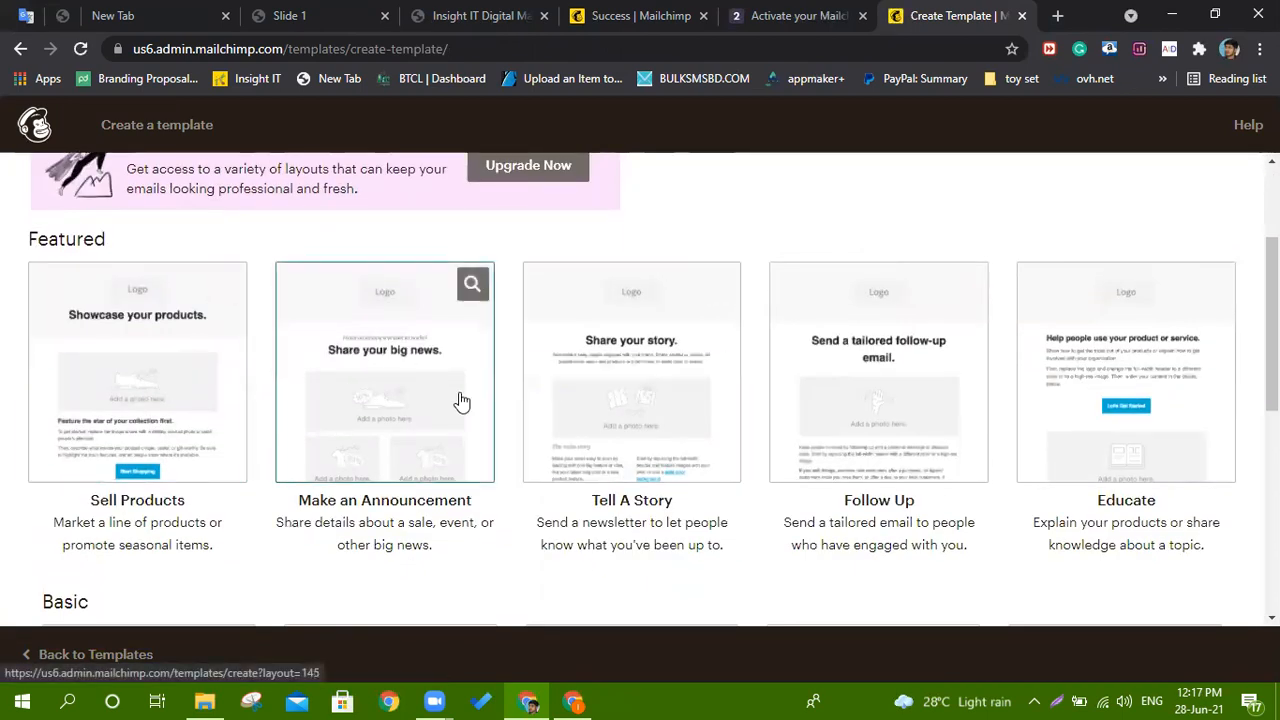
{"action": "scroll", "coordinate": [348, 405], "scroll_direction": "down", "scroll_amount": 5}
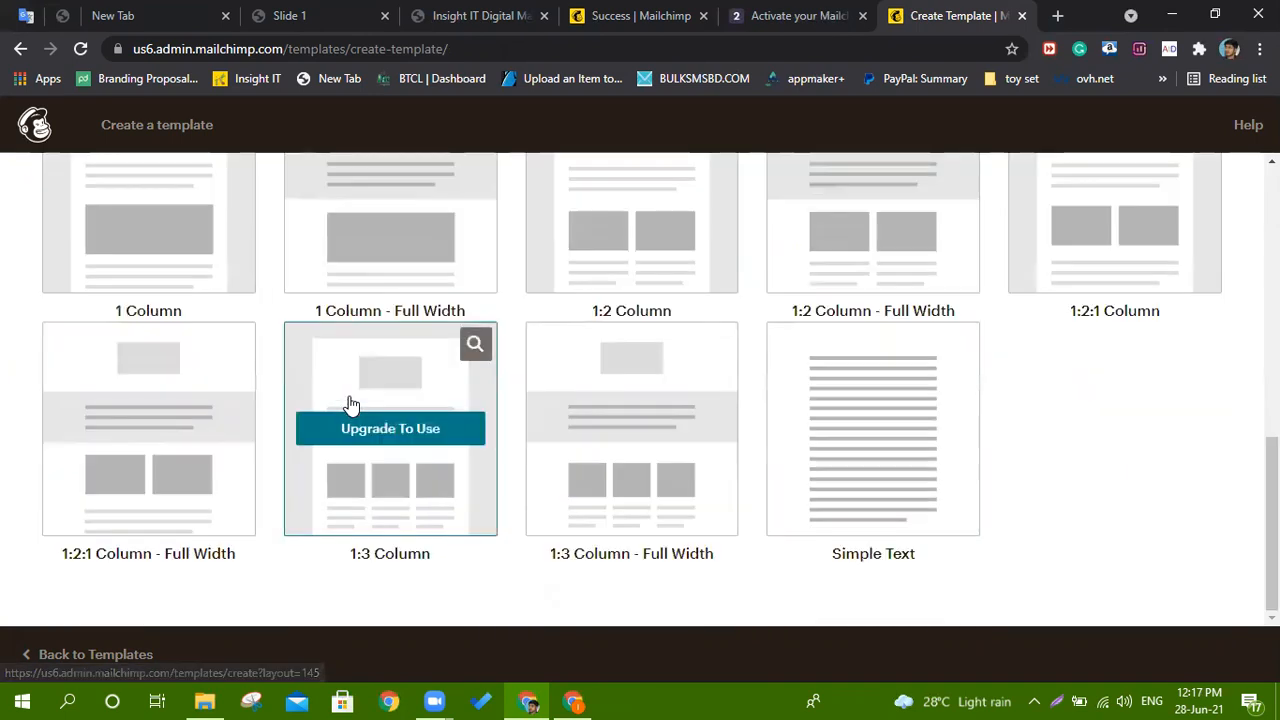
{"action": "scroll", "coordinate": [646, 460], "scroll_direction": "up", "scroll_amount": 5}
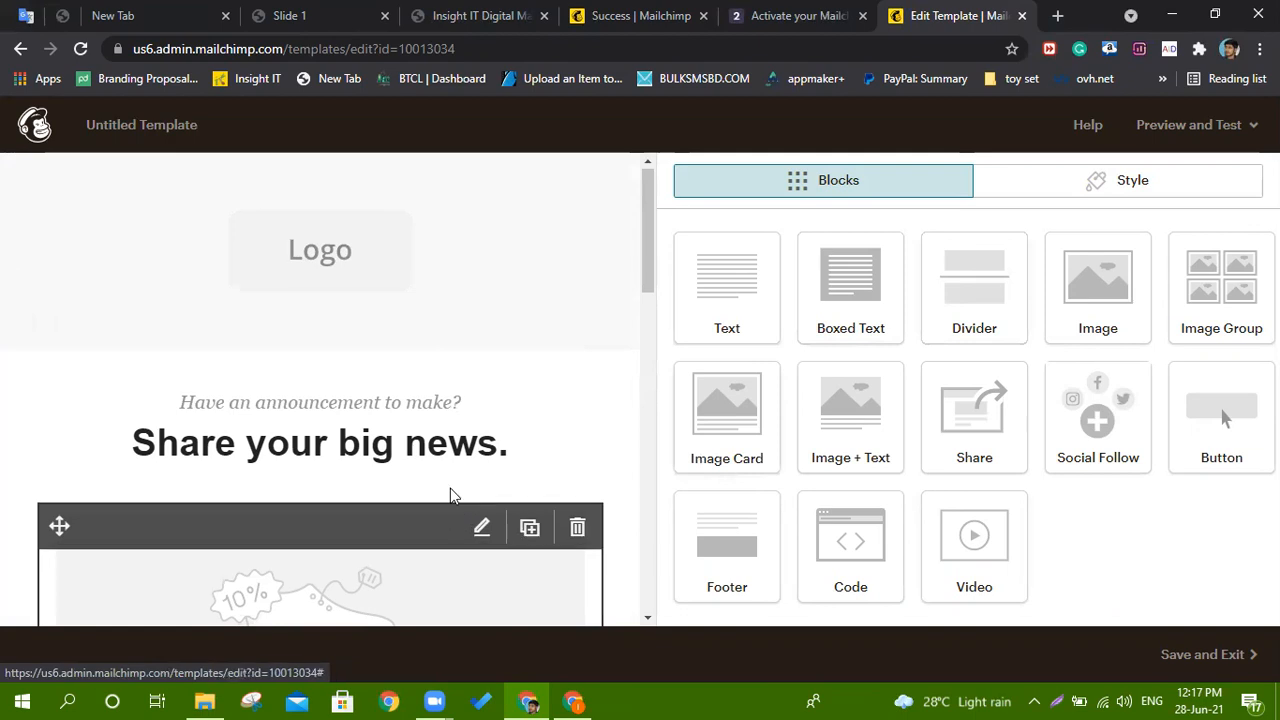
{"action": "scroll", "coordinate": [449, 494], "scroll_direction": "down", "scroll_amount": 10}
{"action": "scroll", "coordinate": [442, 453], "scroll_direction": "down", "scroll_amount": 2}
{"action": "scroll", "coordinate": [442, 453], "scroll_direction": "up", "scroll_amount": 12}
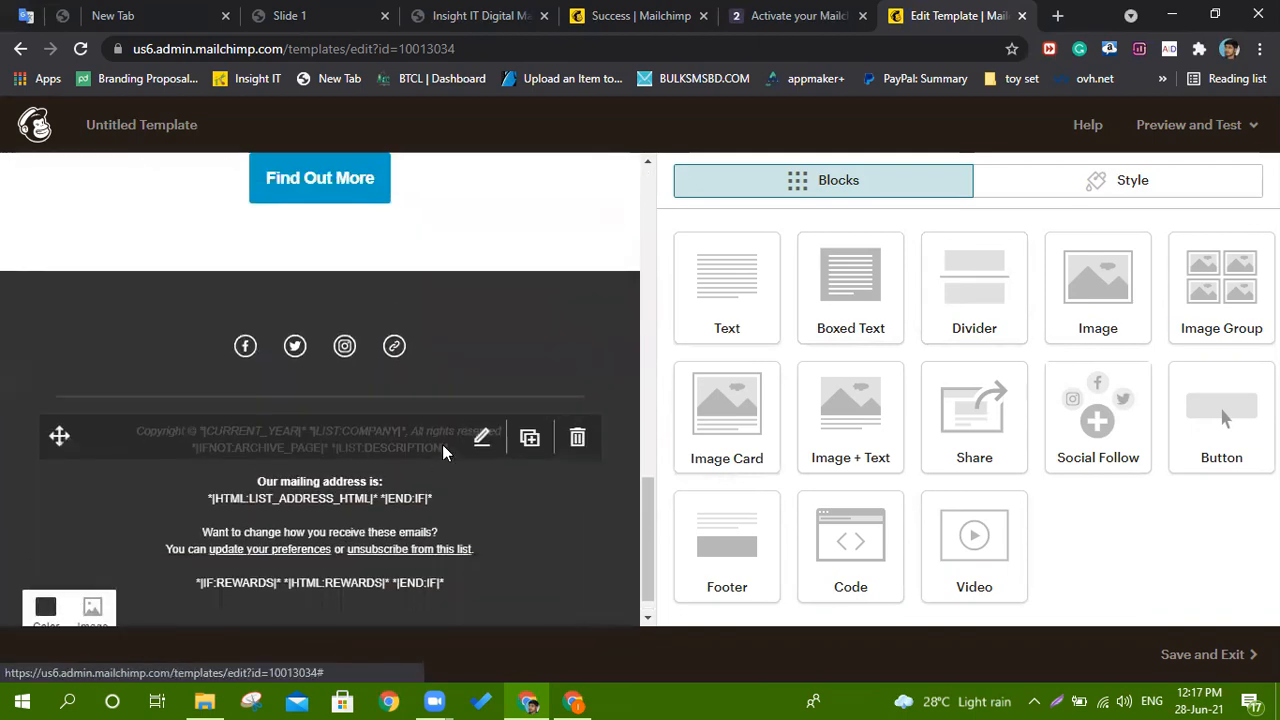
{"action": "left_click", "coordinate": [1188, 124]}
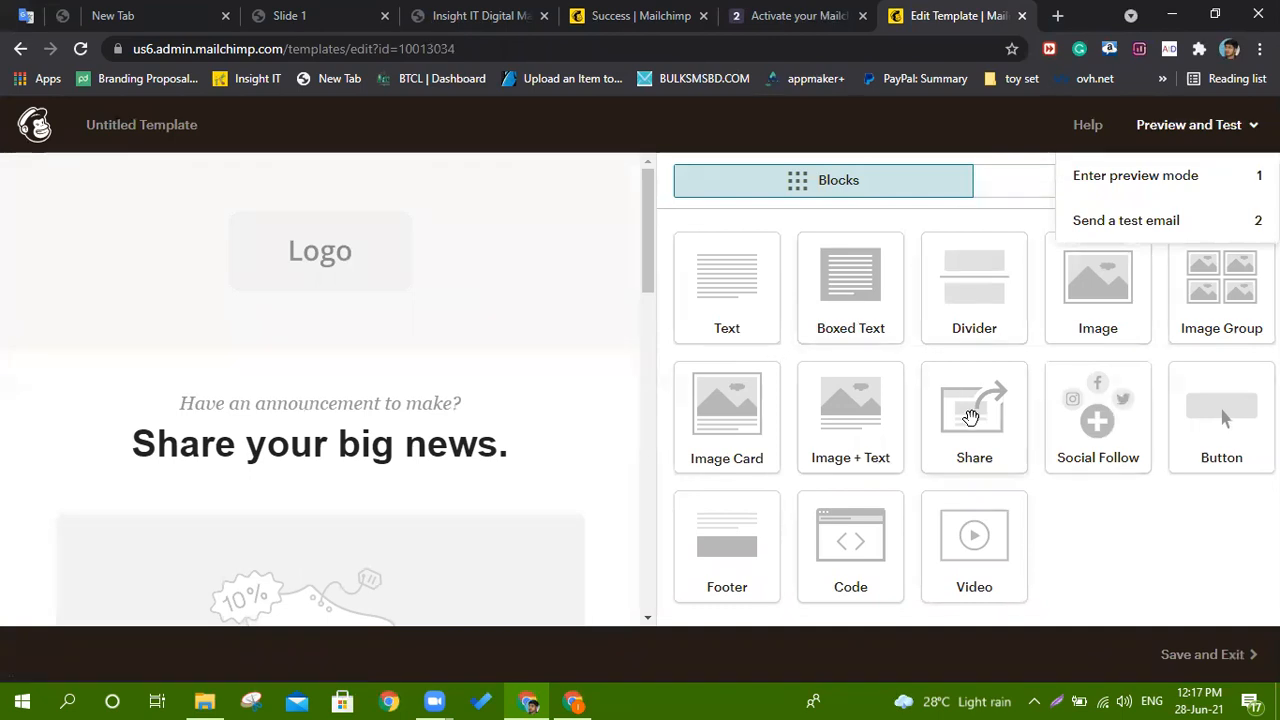
{"action": "left_click", "coordinate": [861, 445]}
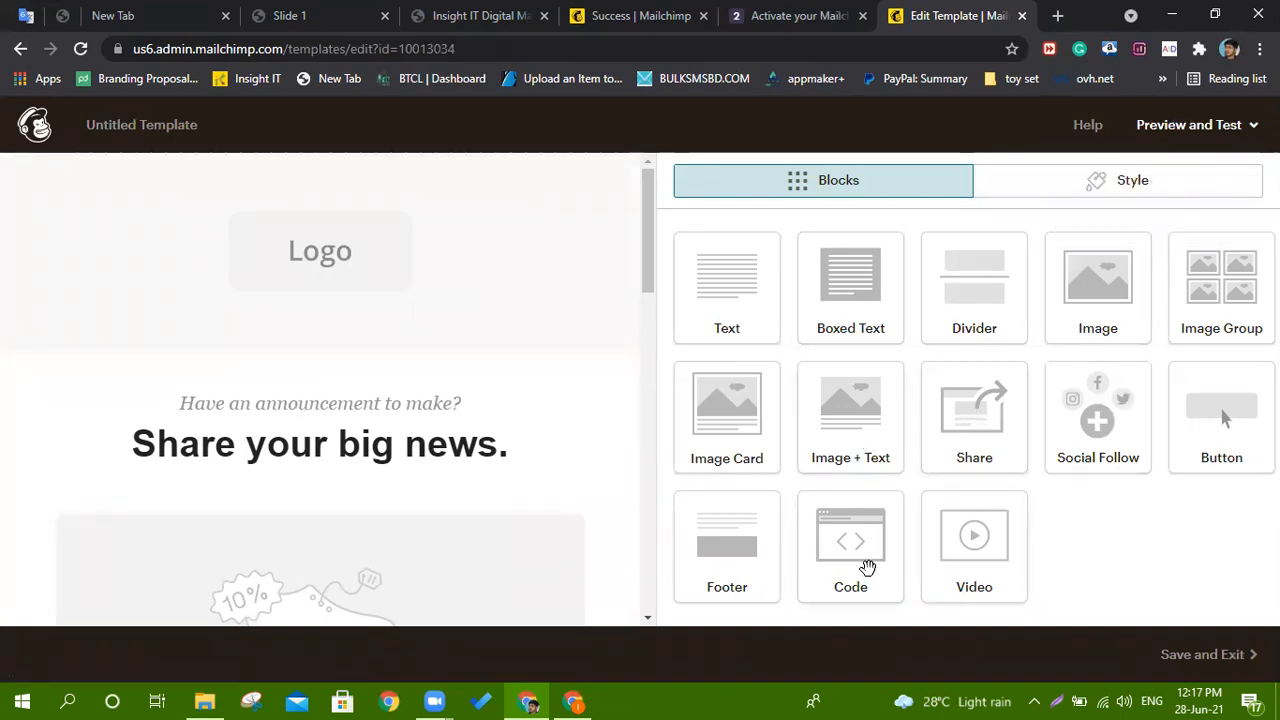
{"action": "mouse_move", "coordinate": [172, 246]}
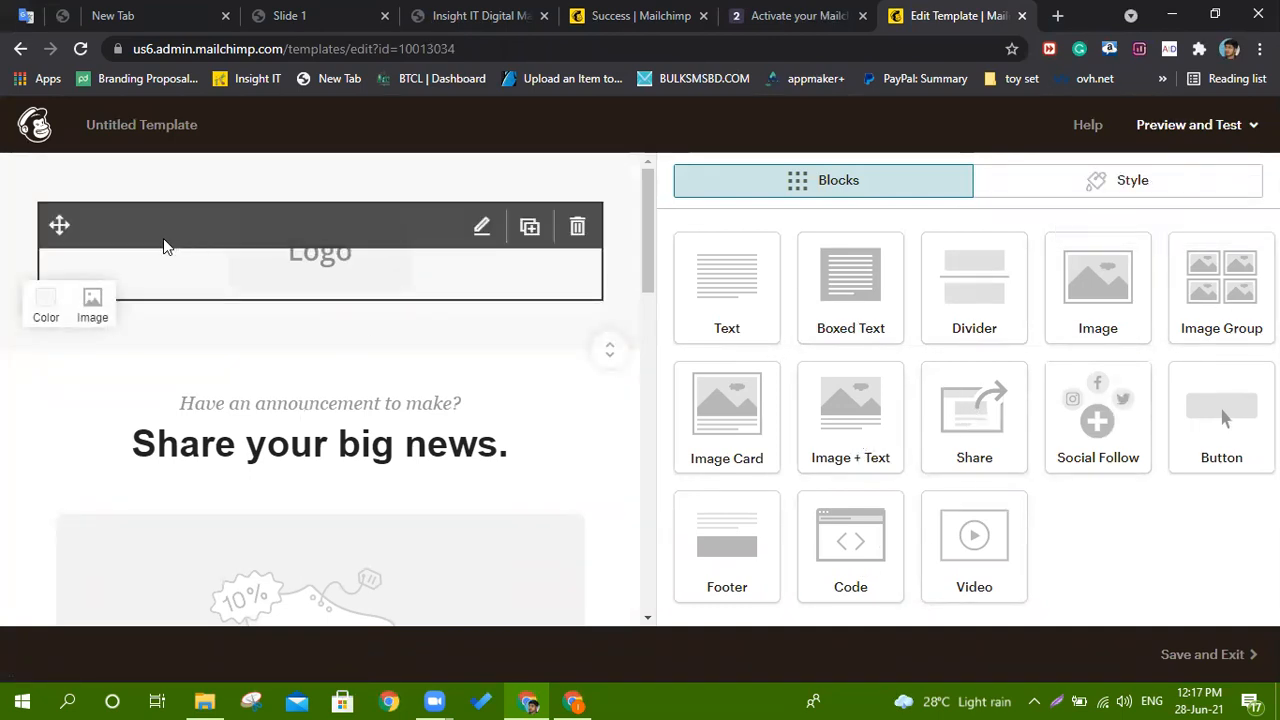
{"action": "left_click", "coordinate": [18, 49]}
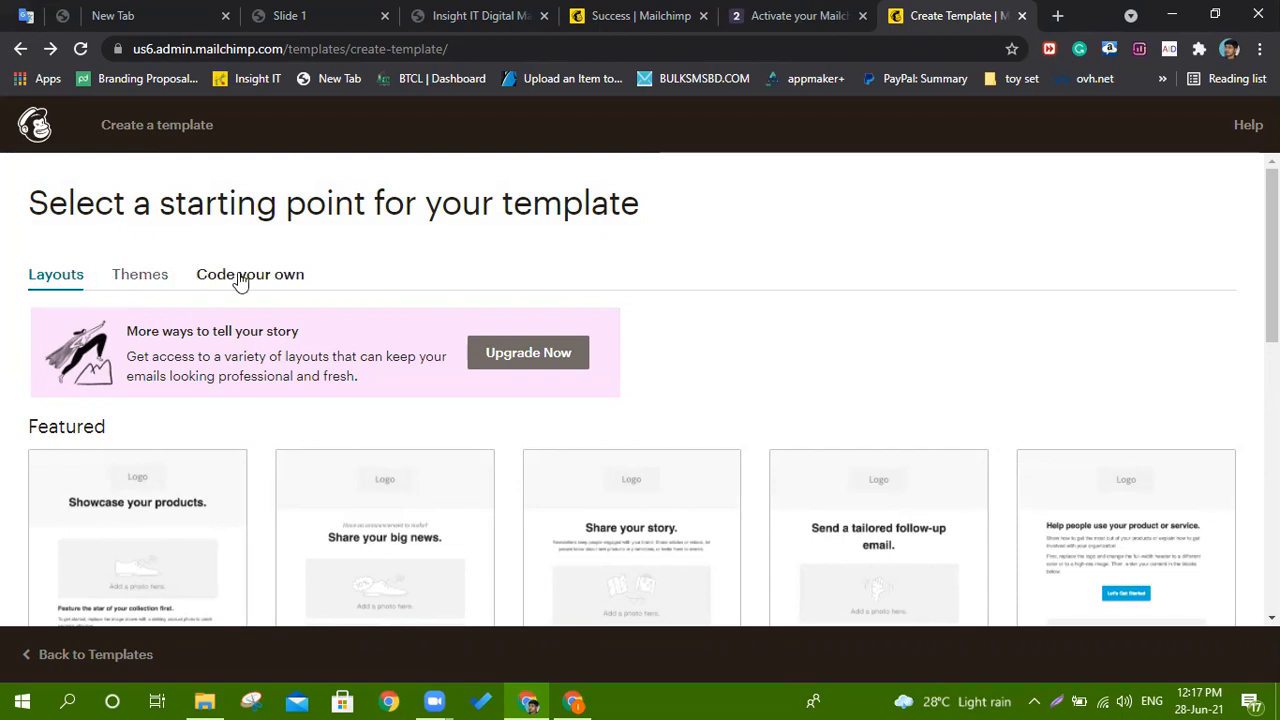
Review the Code your own options (Paste in code, Import HTML, Import zip) and open a new browser tab.
{"action": "left_click", "coordinate": [240, 280]}
{"action": "left_click", "coordinate": [240, 280]}
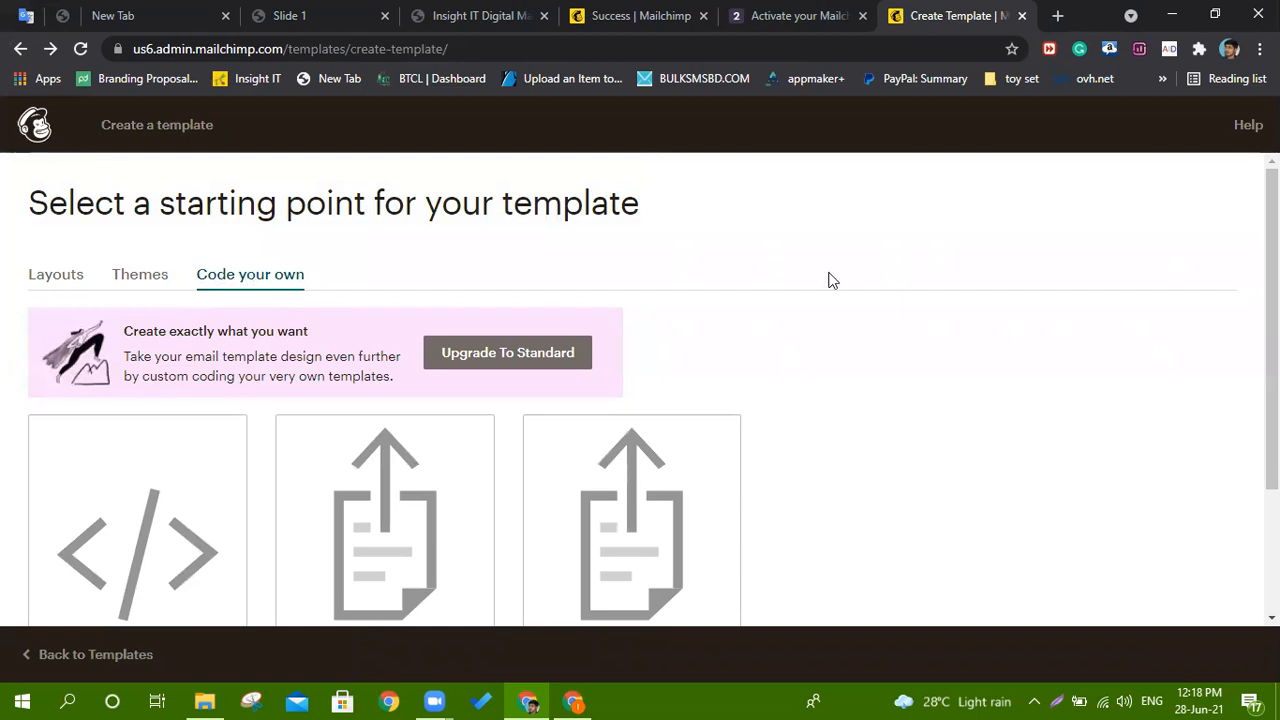
{"action": "scroll", "coordinate": [945, 310], "scroll_direction": "down", "scroll_amount": 2}
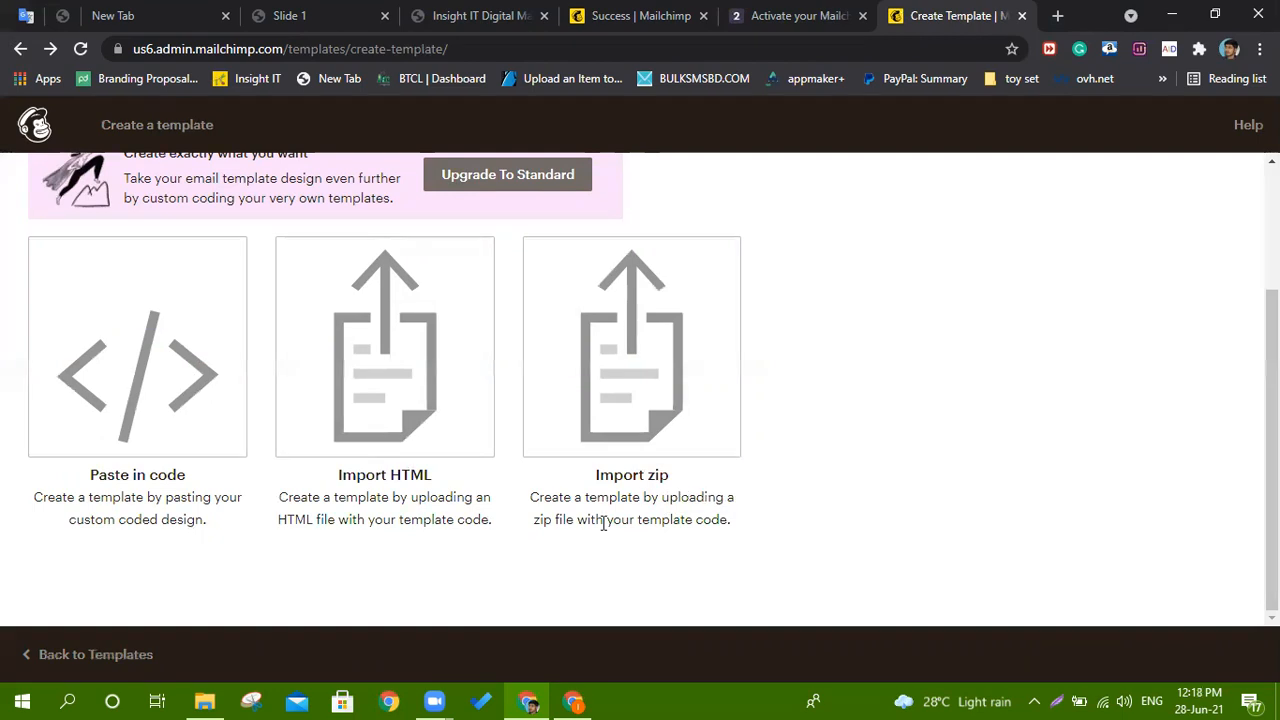
{"action": "left_click", "coordinate": [1058, 15]}
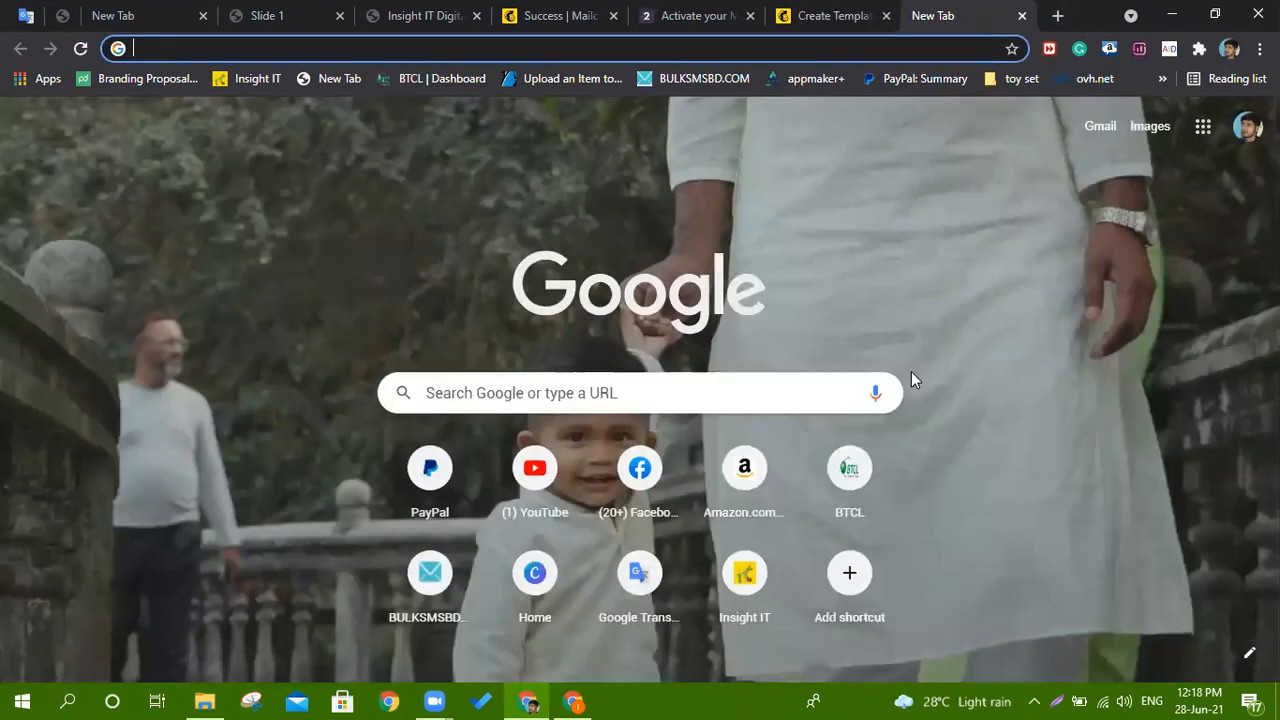
Go to beefree.io and log in to the BEE Pro account.
{"action": "type", "text": "bee"}
{"action": "key", "text": "Return"}
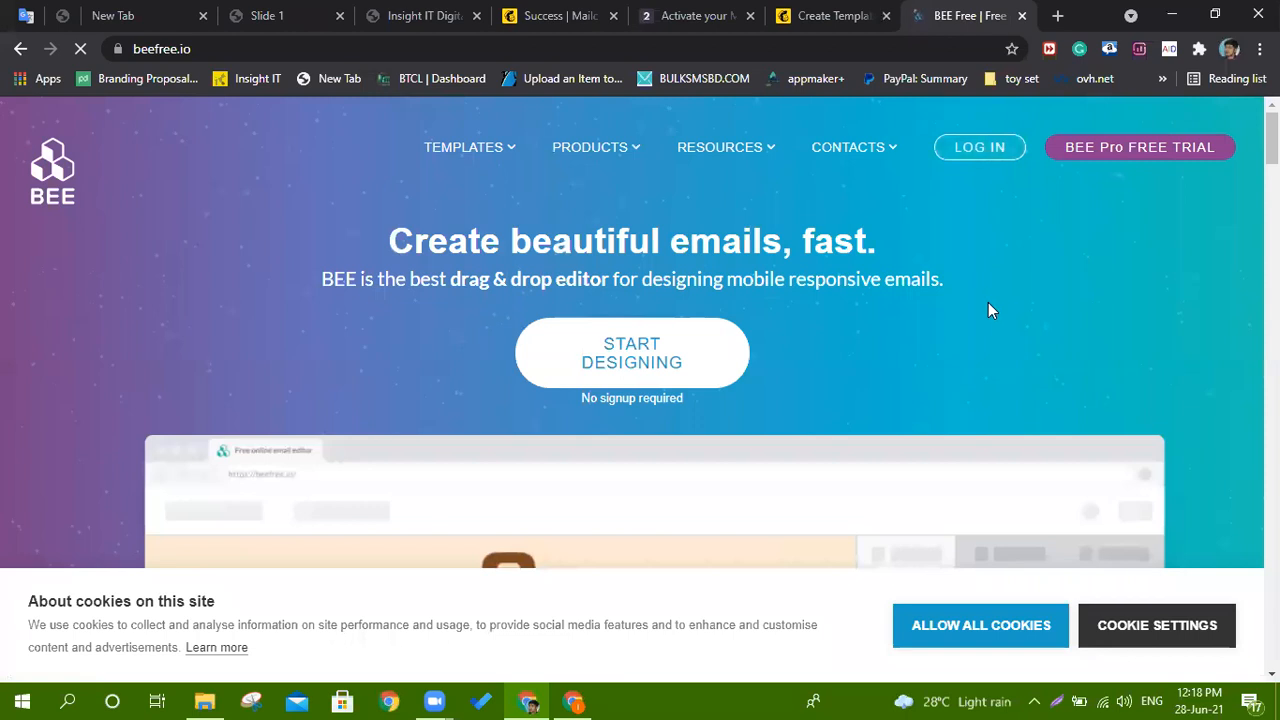
{"action": "mouse_move", "coordinate": [995, 200]}
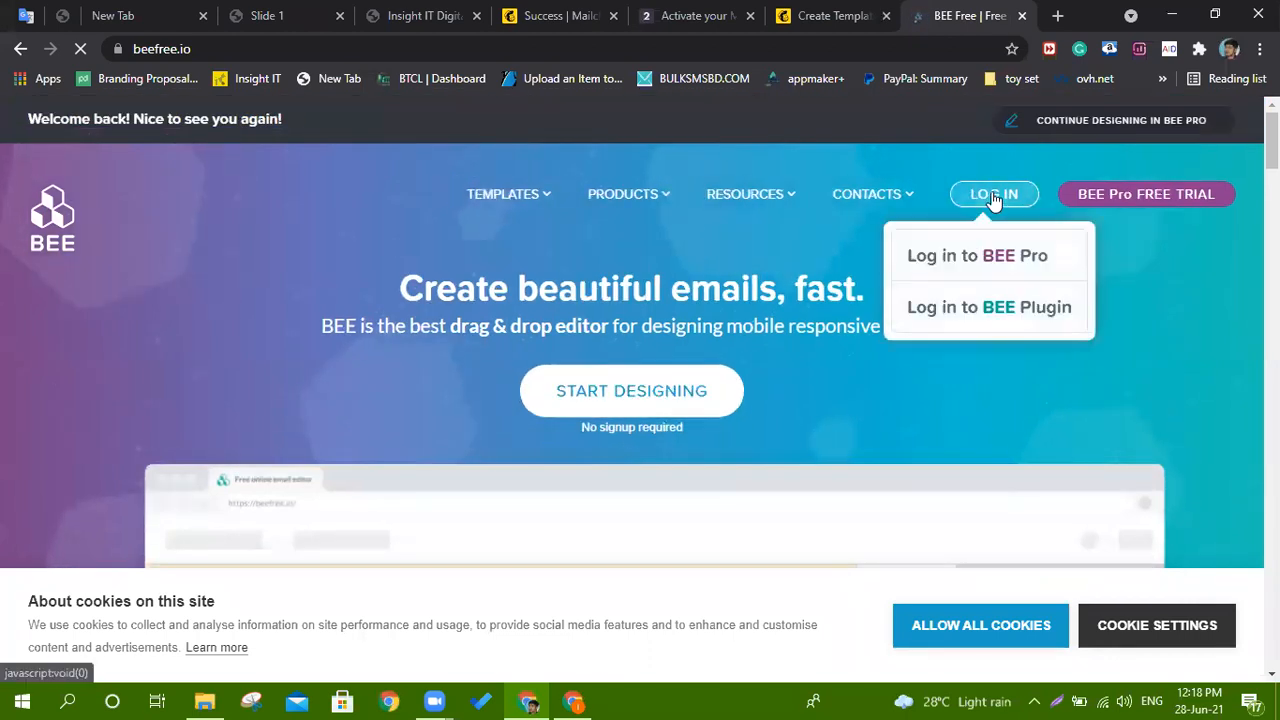
{"action": "left_click", "coordinate": [996, 253]}
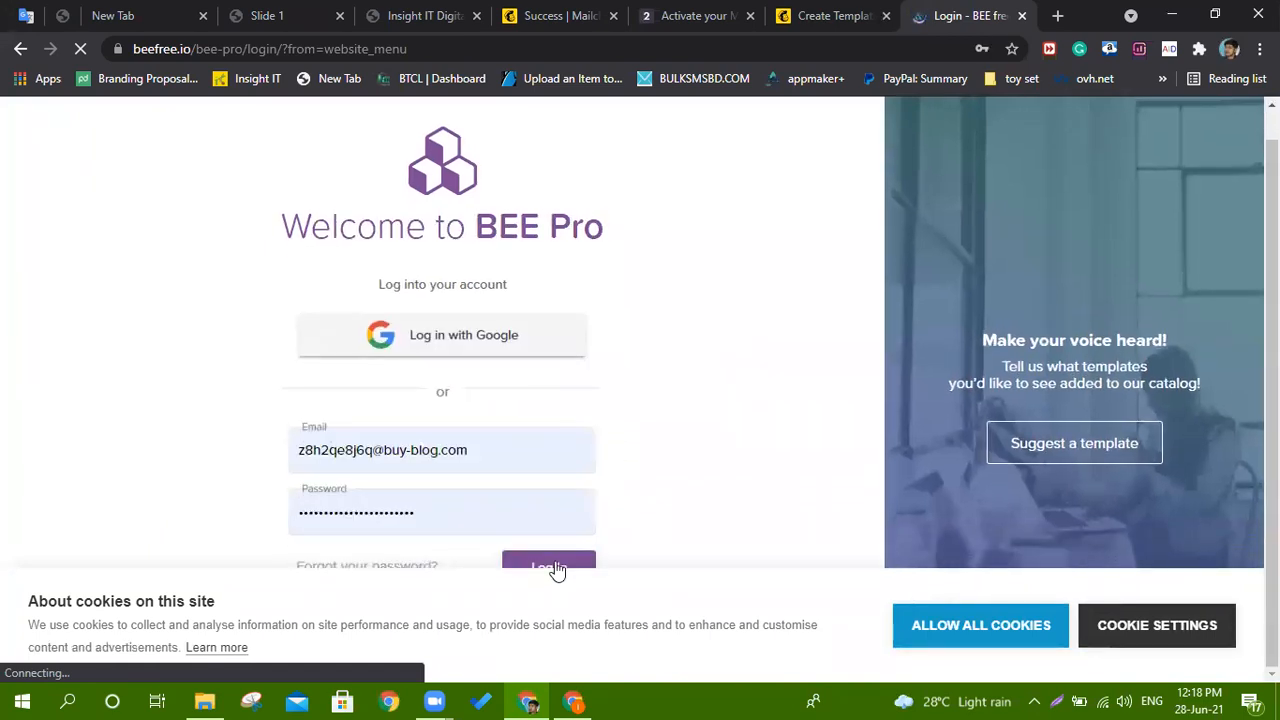
{"action": "left_click", "coordinate": [560, 559]}
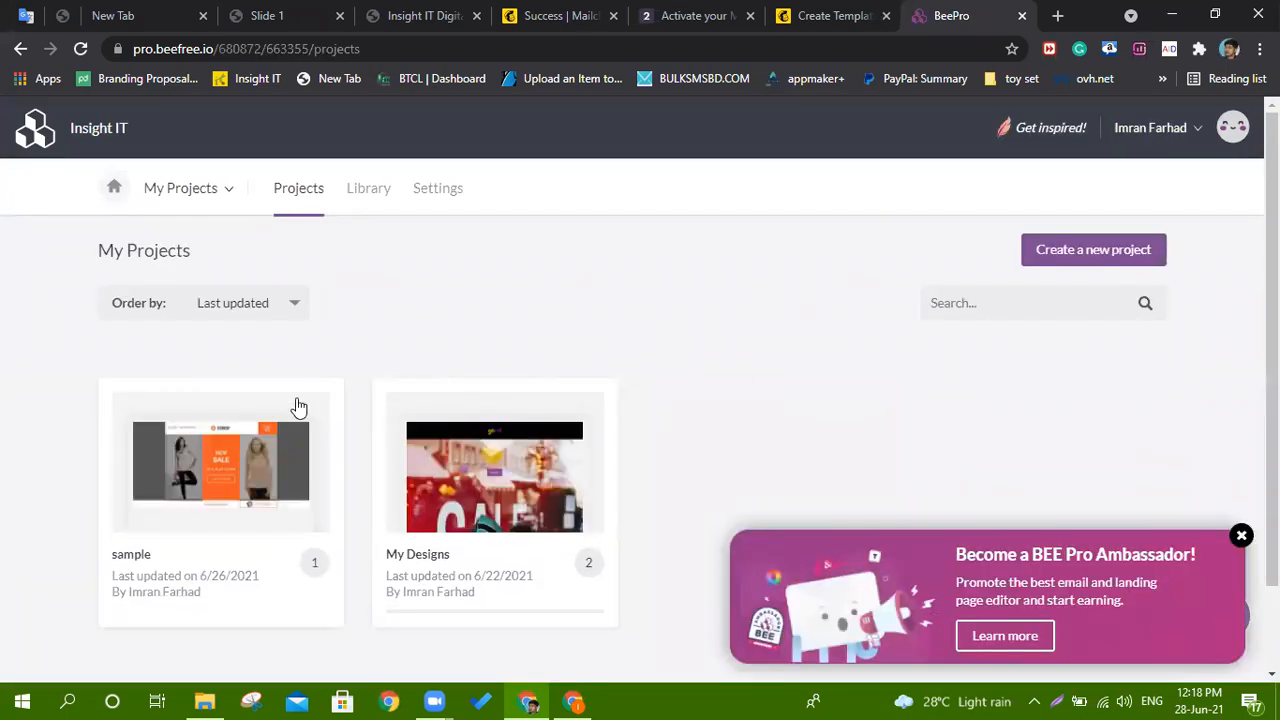
Open My new email from the sample project, exit to its details page and show its export options.
{"action": "left_click", "coordinate": [203, 483]}
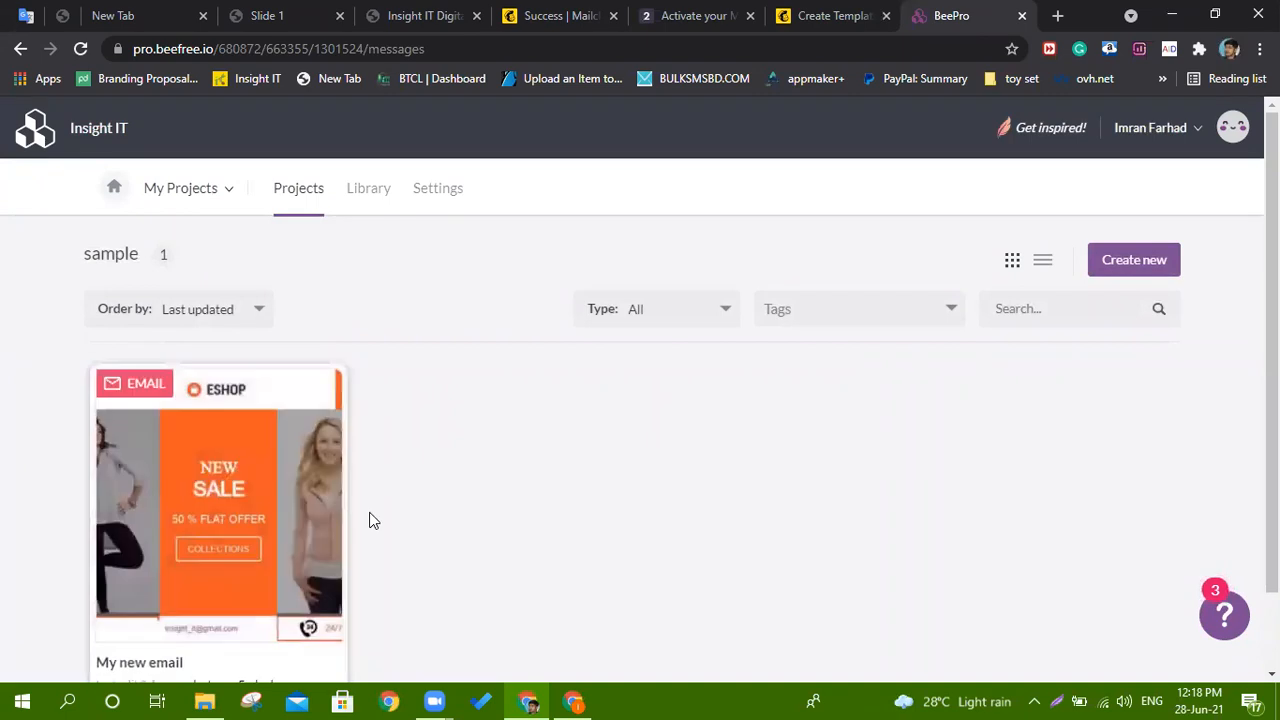
{"action": "left_click", "coordinate": [303, 485]}
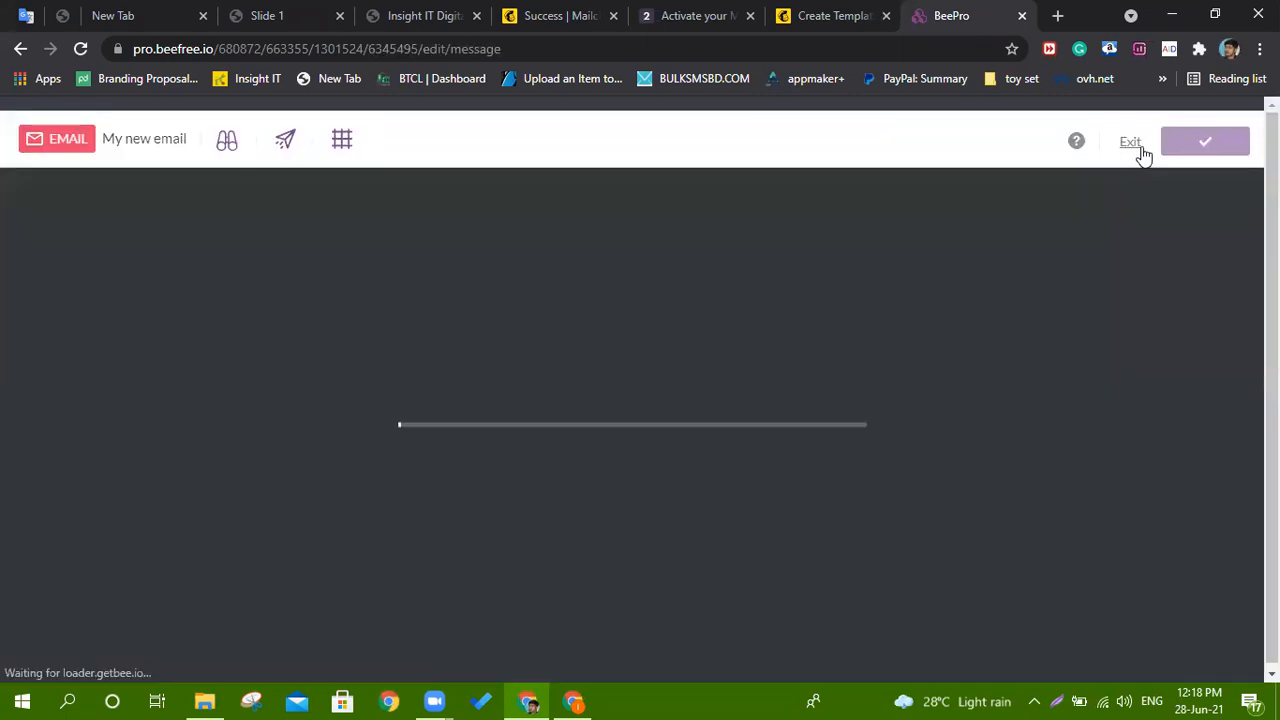
{"action": "left_click", "coordinate": [1137, 150]}
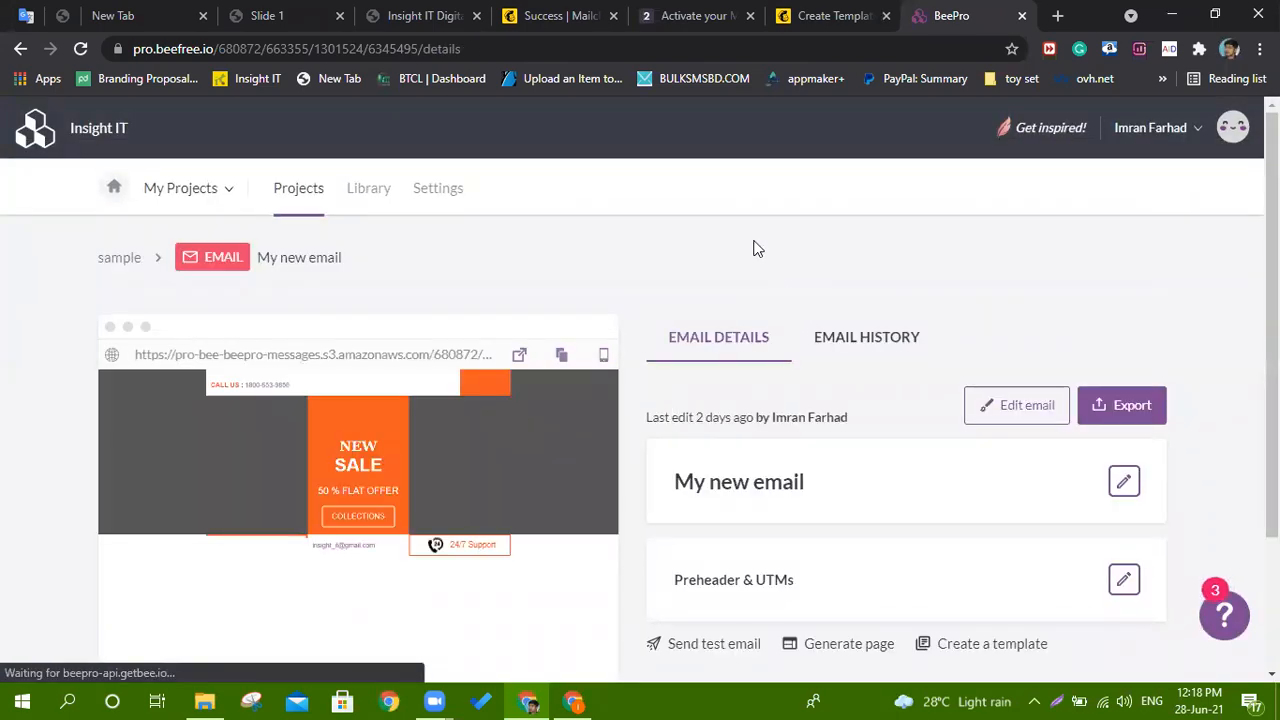
{"action": "scroll", "coordinate": [758, 245], "scroll_direction": "down", "scroll_amount": 2}
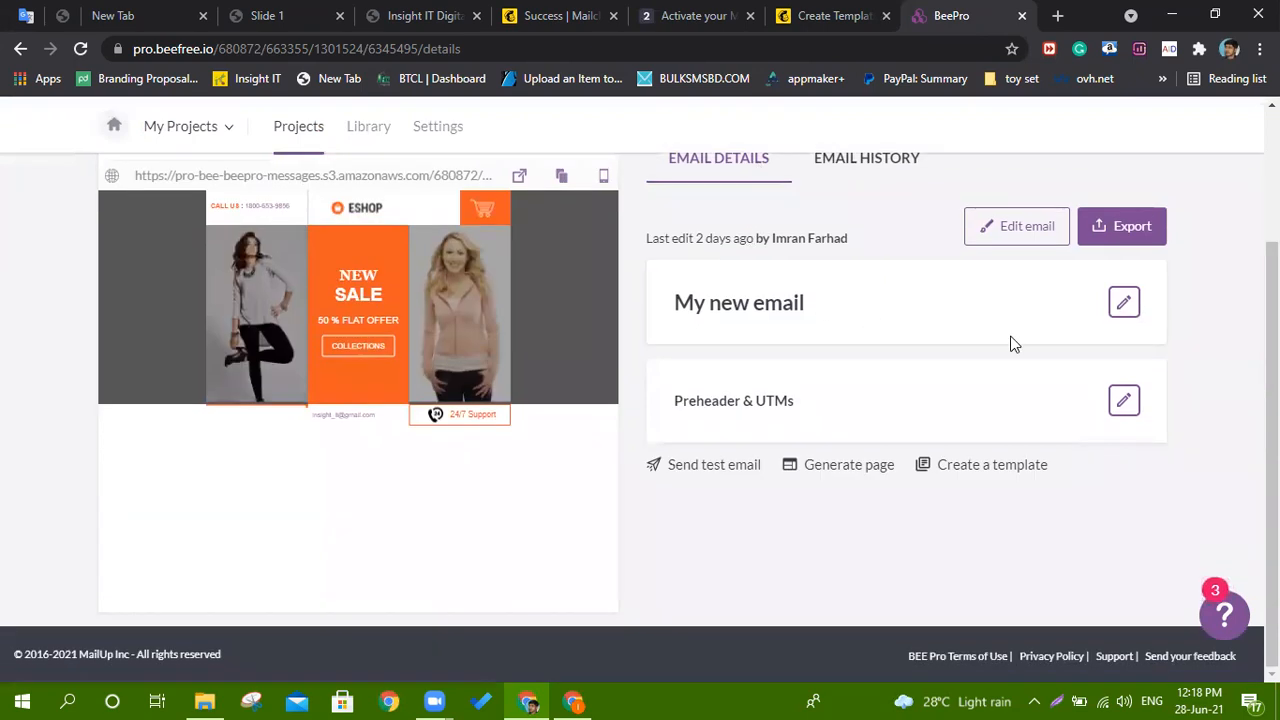
{"action": "left_click", "coordinate": [1125, 230]}
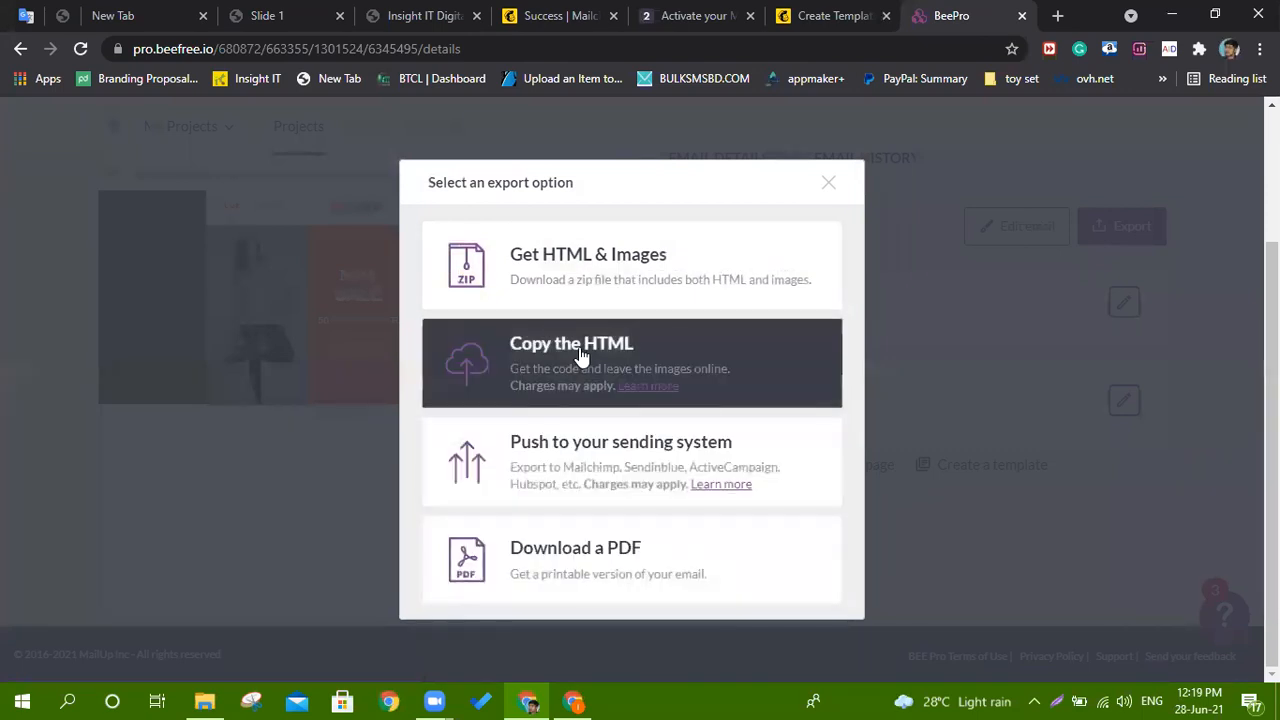
Copy the full HTML code of My new email to the clipboard and return to Mailchimp.
{"action": "left_click", "coordinate": [508, 368]}
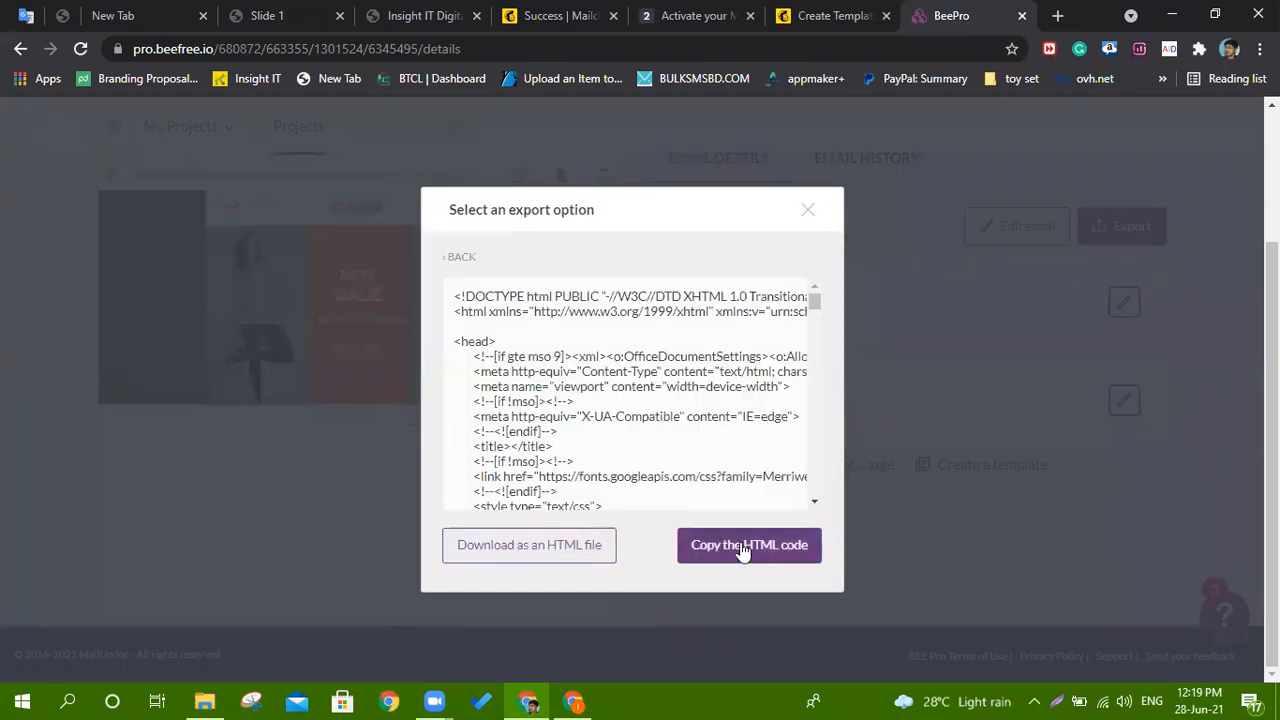
{"action": "left_click", "coordinate": [746, 549]}
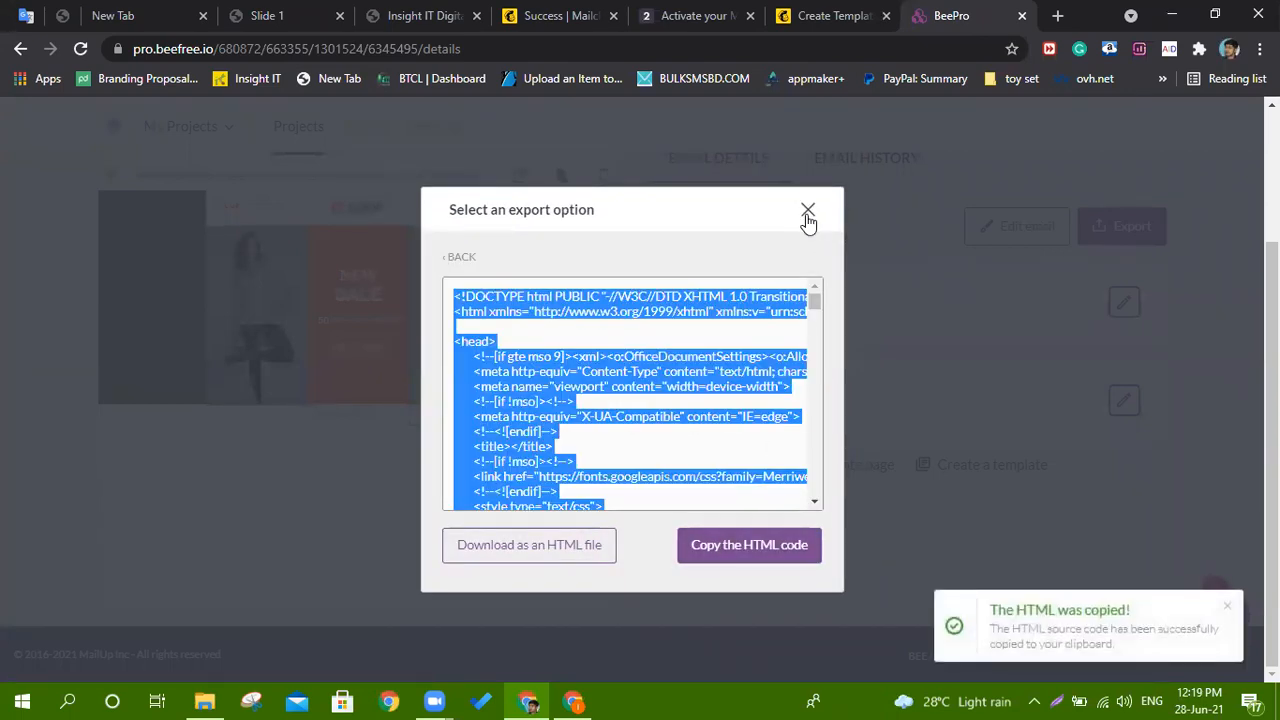
{"action": "left_click", "coordinate": [808, 213]}
{"action": "left_click", "coordinate": [1132, 240]}
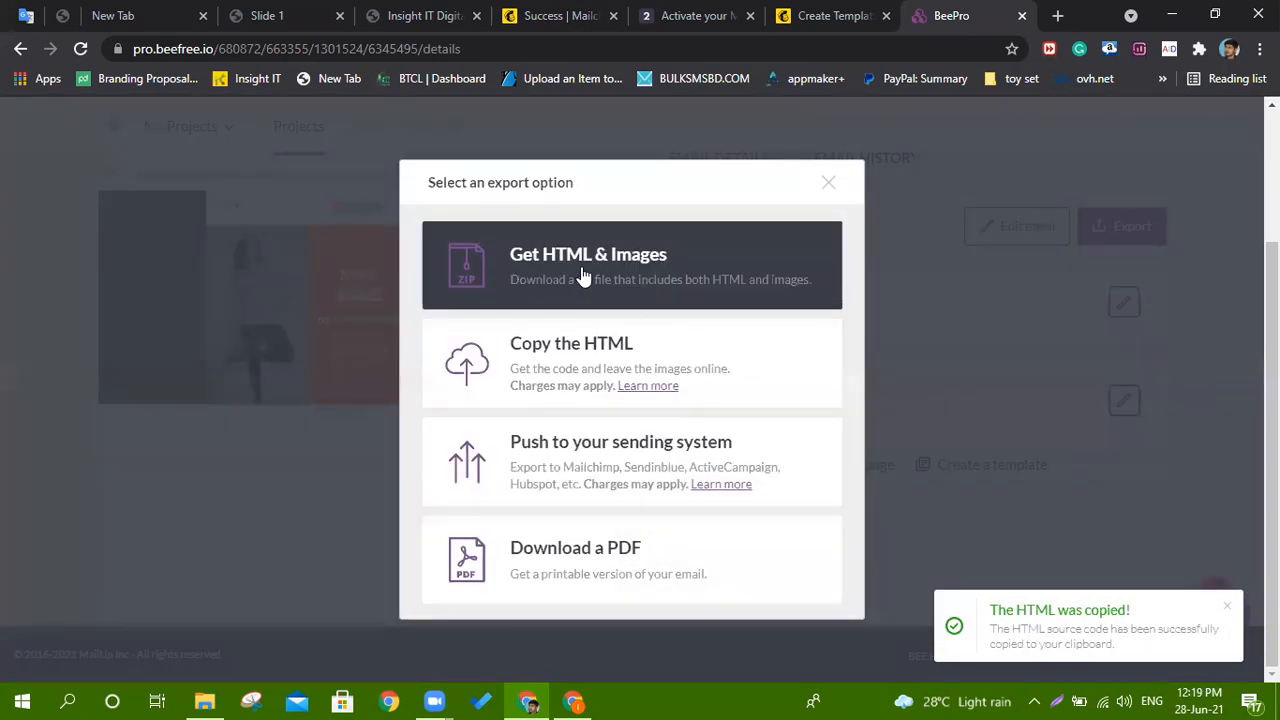
{"action": "left_click", "coordinate": [808, 12]}
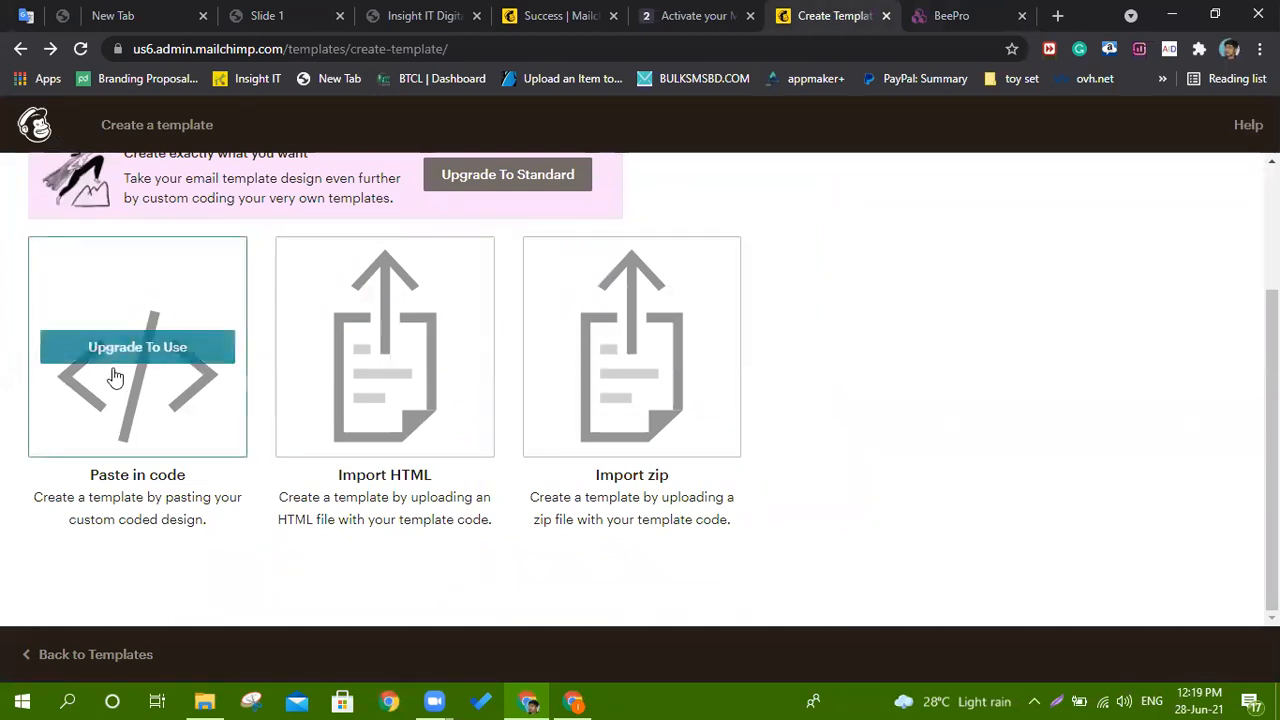
Try Paste in code, find it needs a Standard or Premium plan, then reopen the template Layouts.
{"action": "scroll", "coordinate": [175, 408], "scroll_direction": "up", "scroll_amount": 2}
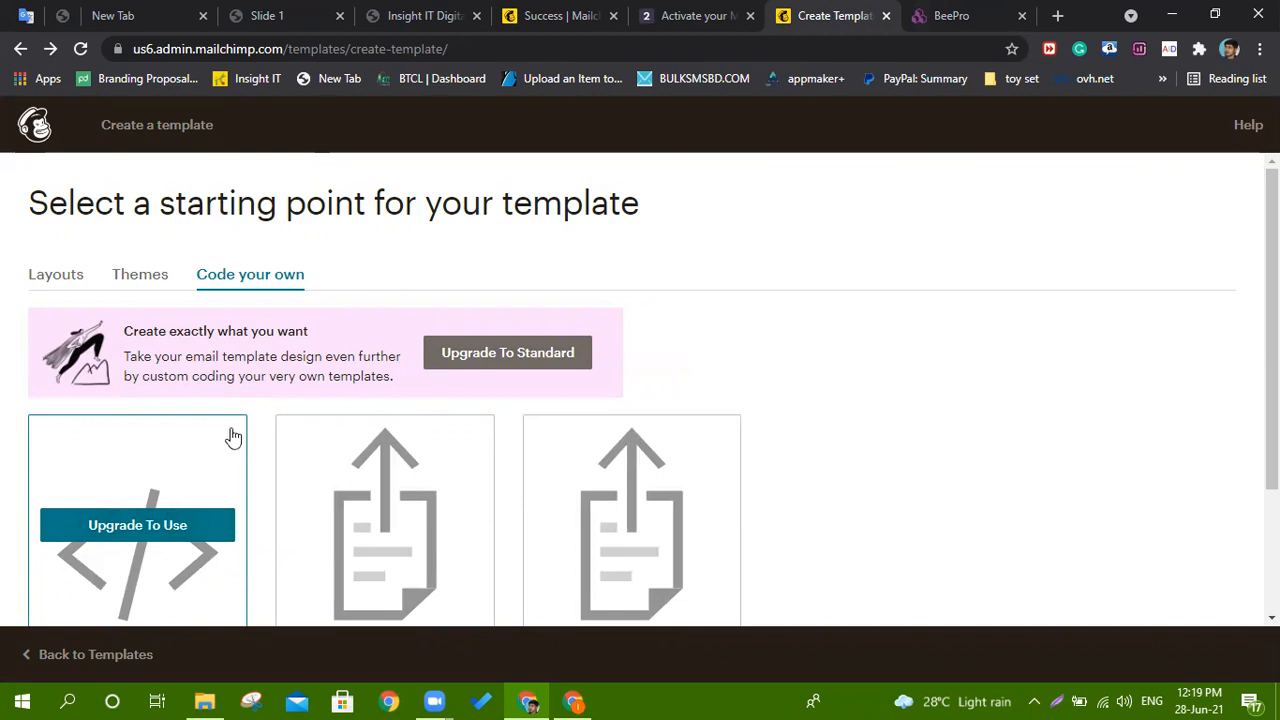
{"action": "scroll", "coordinate": [230, 450], "scroll_direction": "down", "scroll_amount": 2}
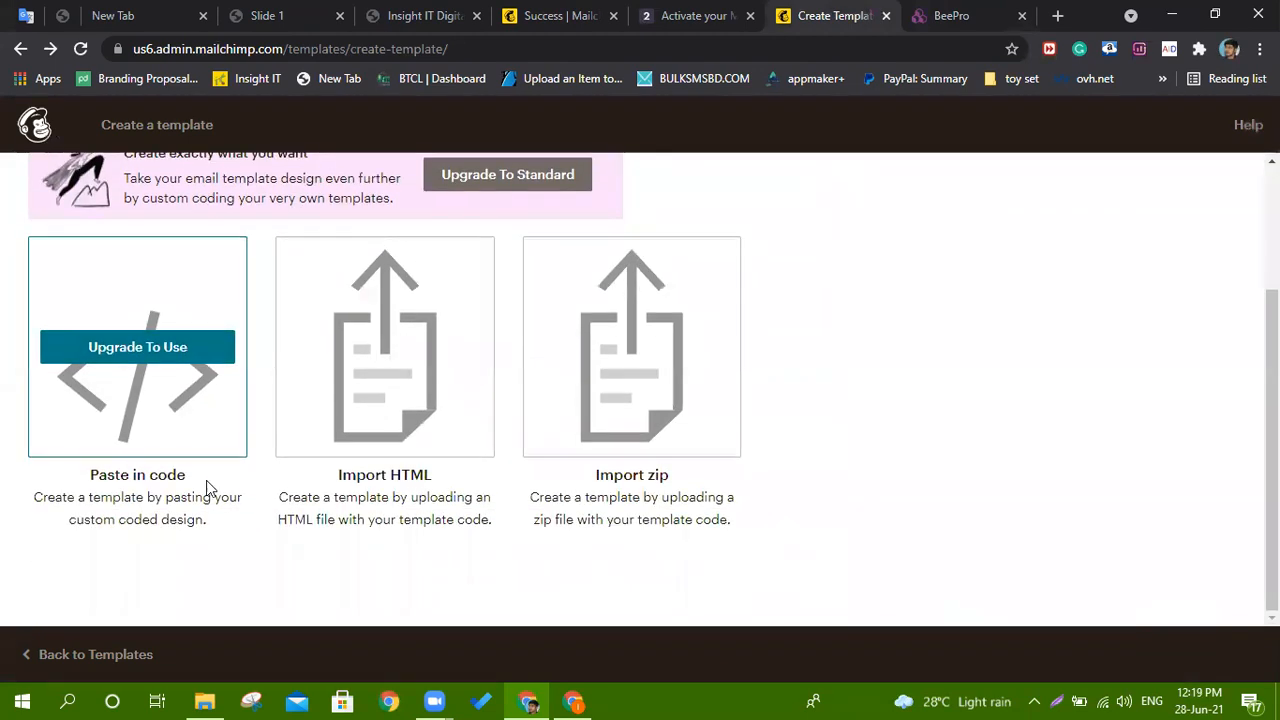
{"action": "left_click", "coordinate": [149, 356]}
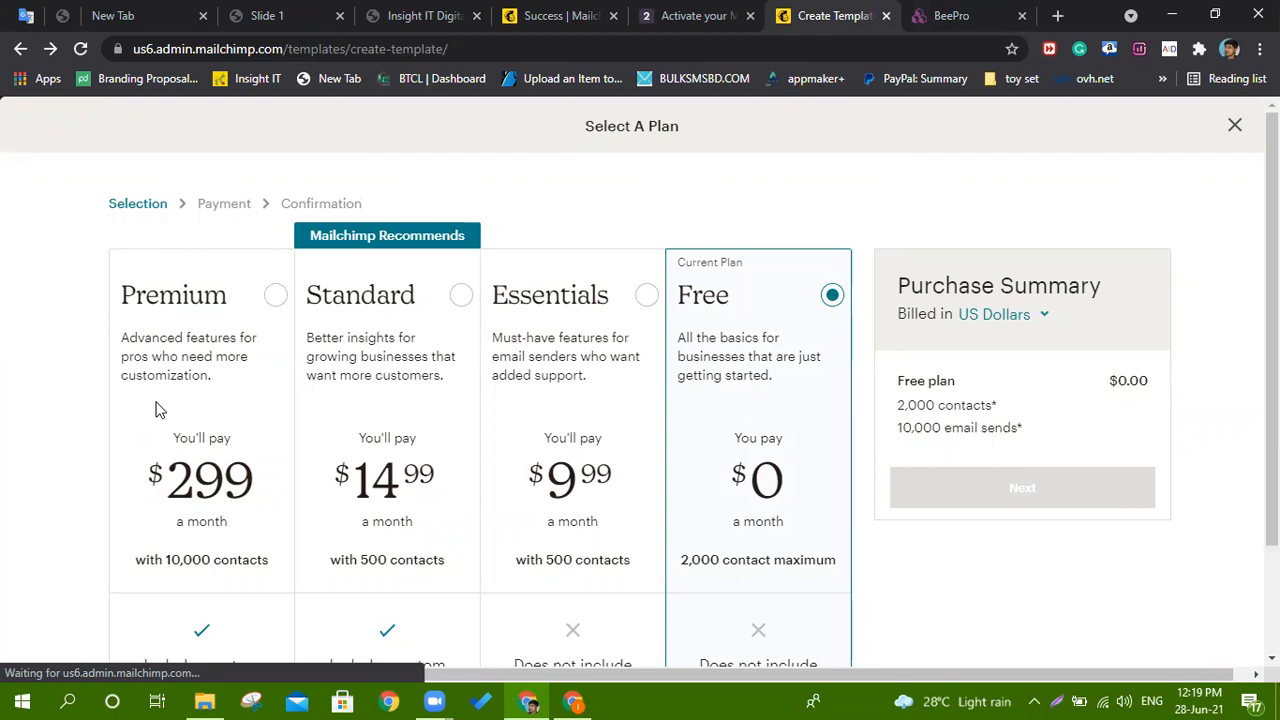
{"action": "scroll", "coordinate": [725, 376], "scroll_direction": "down", "scroll_amount": 3}
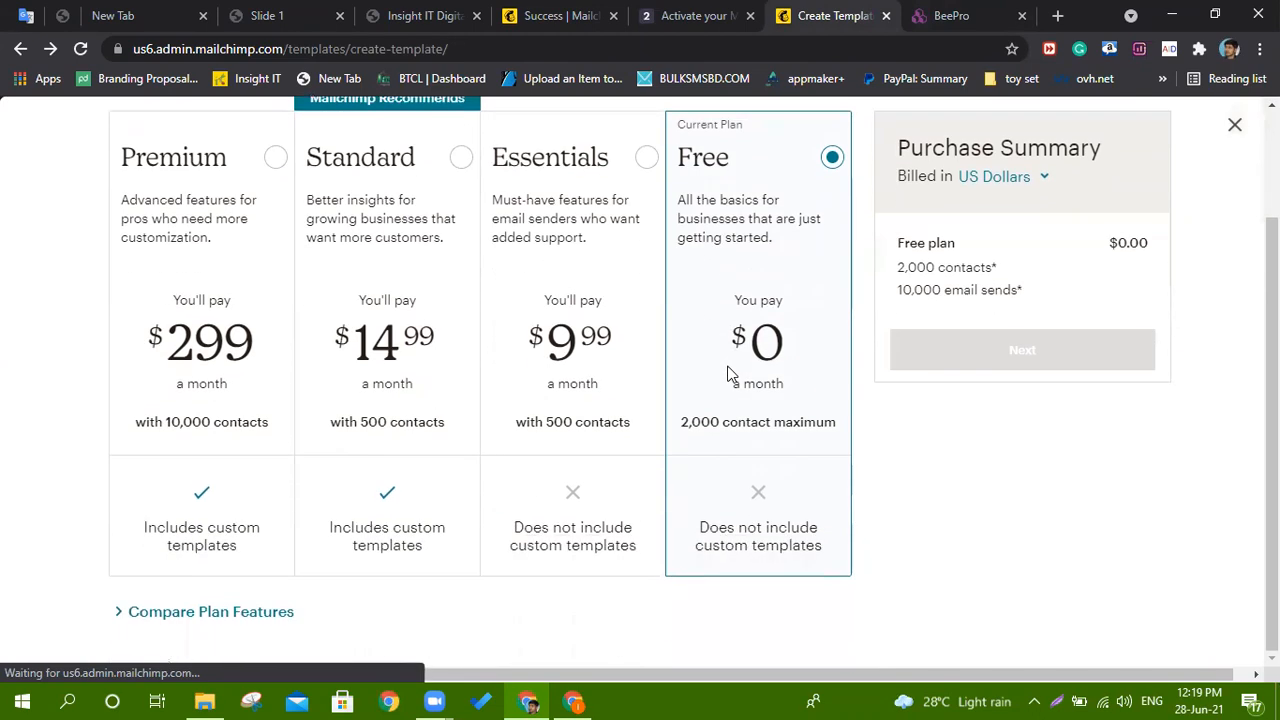
{"action": "left_click", "coordinate": [18, 49]}
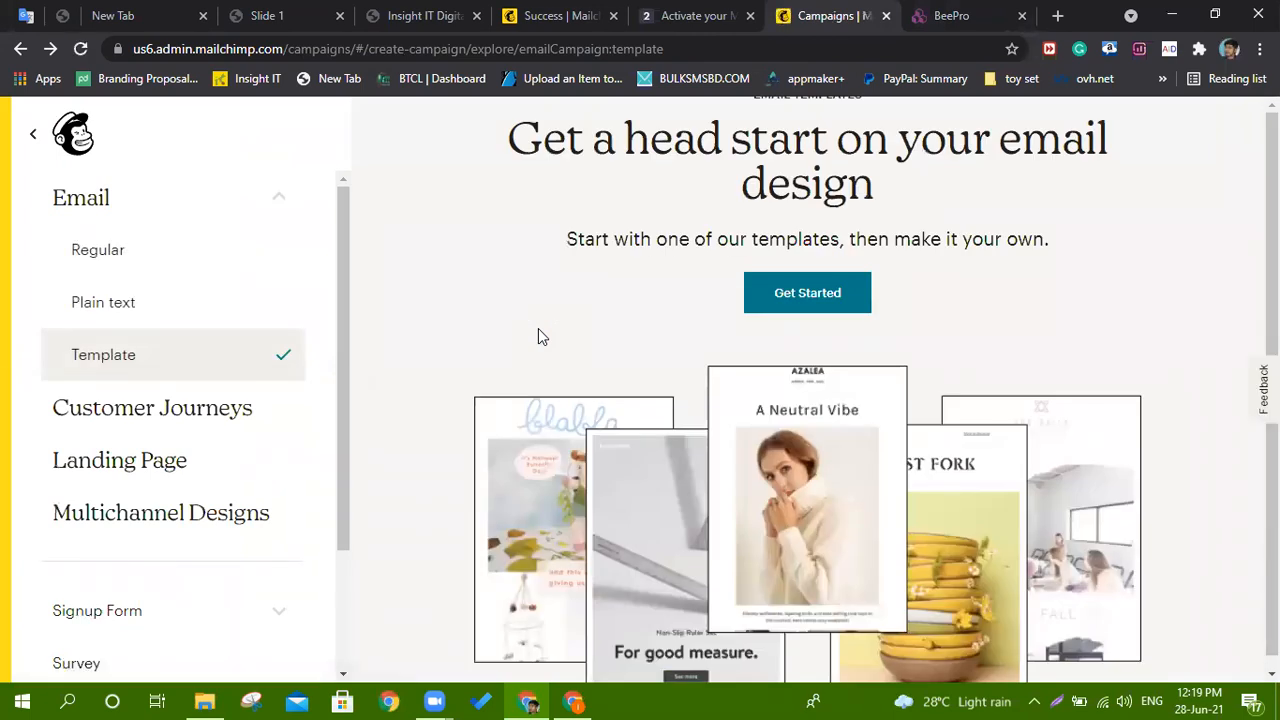
{"action": "left_click", "coordinate": [857, 300]}
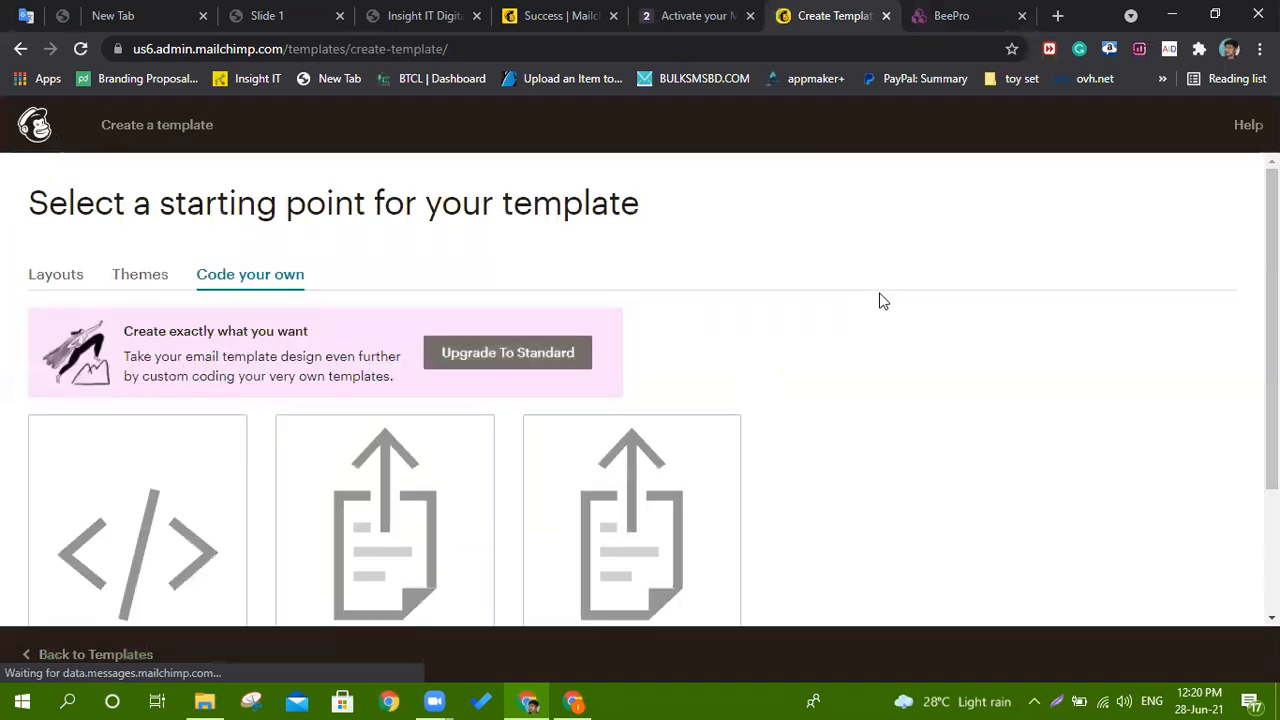
{"action": "left_click", "coordinate": [40, 280]}
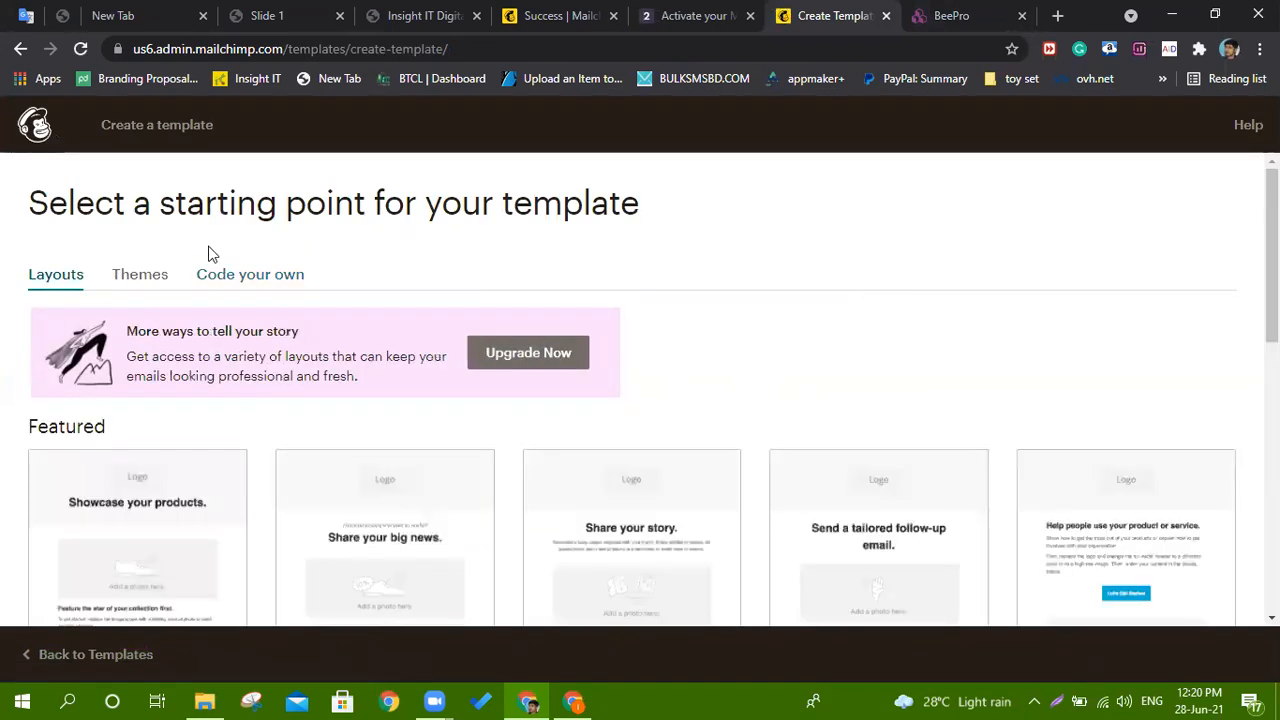
Open the 'Share your big news' featured layout as an untitled template in the editor.
{"action": "left_click", "coordinate": [347, 553]}
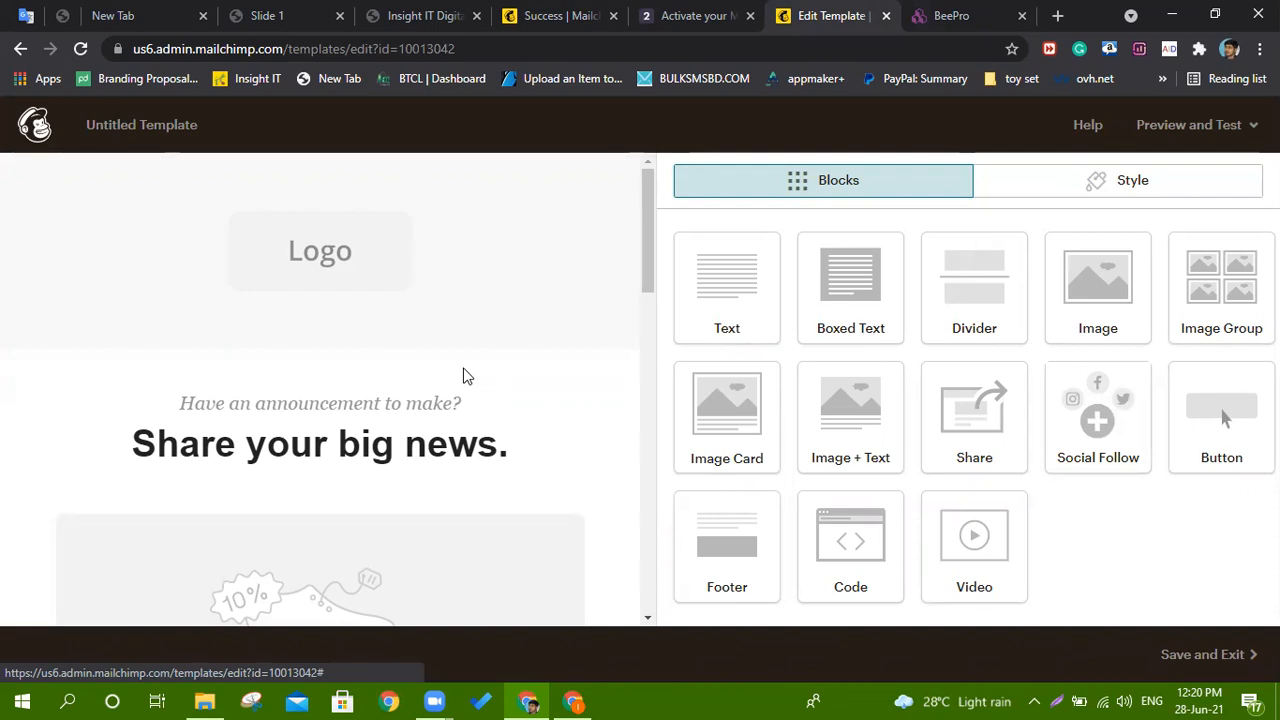
{"action": "scroll", "coordinate": [465, 395], "scroll_direction": "down", "scroll_amount": 2}
{"action": "scroll", "coordinate": [469, 414], "scroll_direction": "up", "scroll_amount": 2}
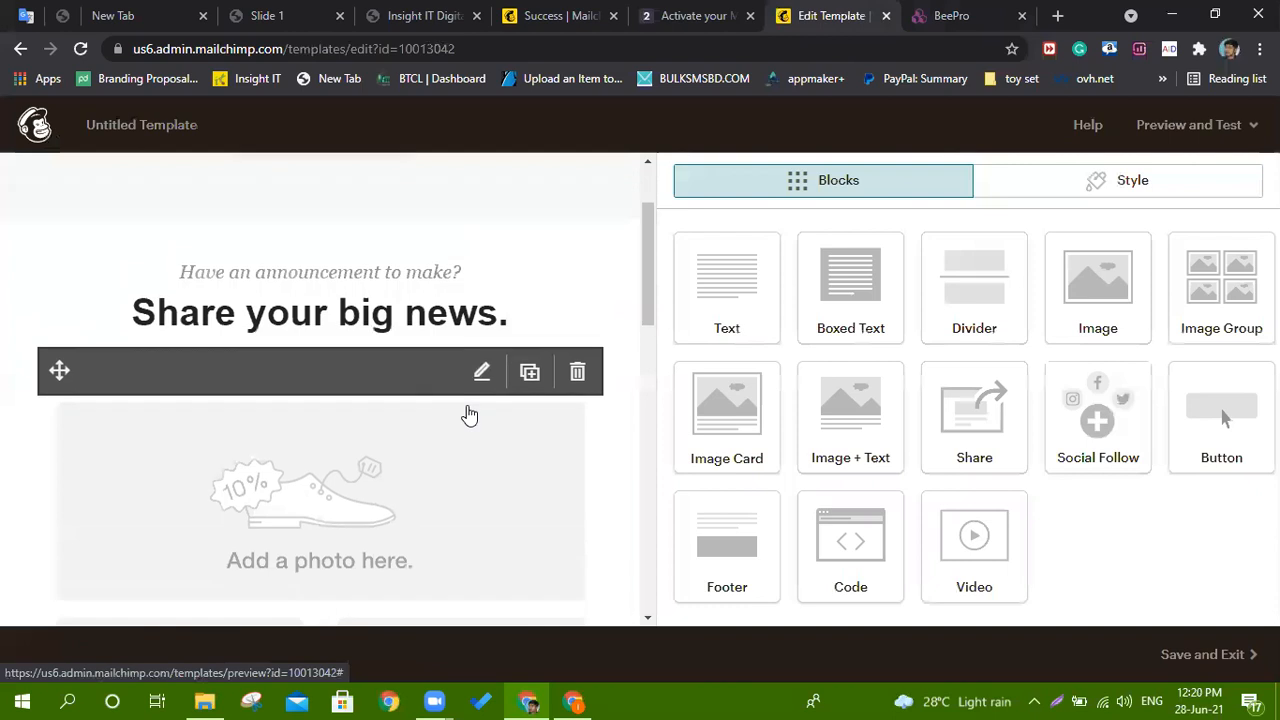
Select the template's Logo block and choose to replace it by importing an image from a URL.
{"action": "left_click", "coordinate": [373, 258]}
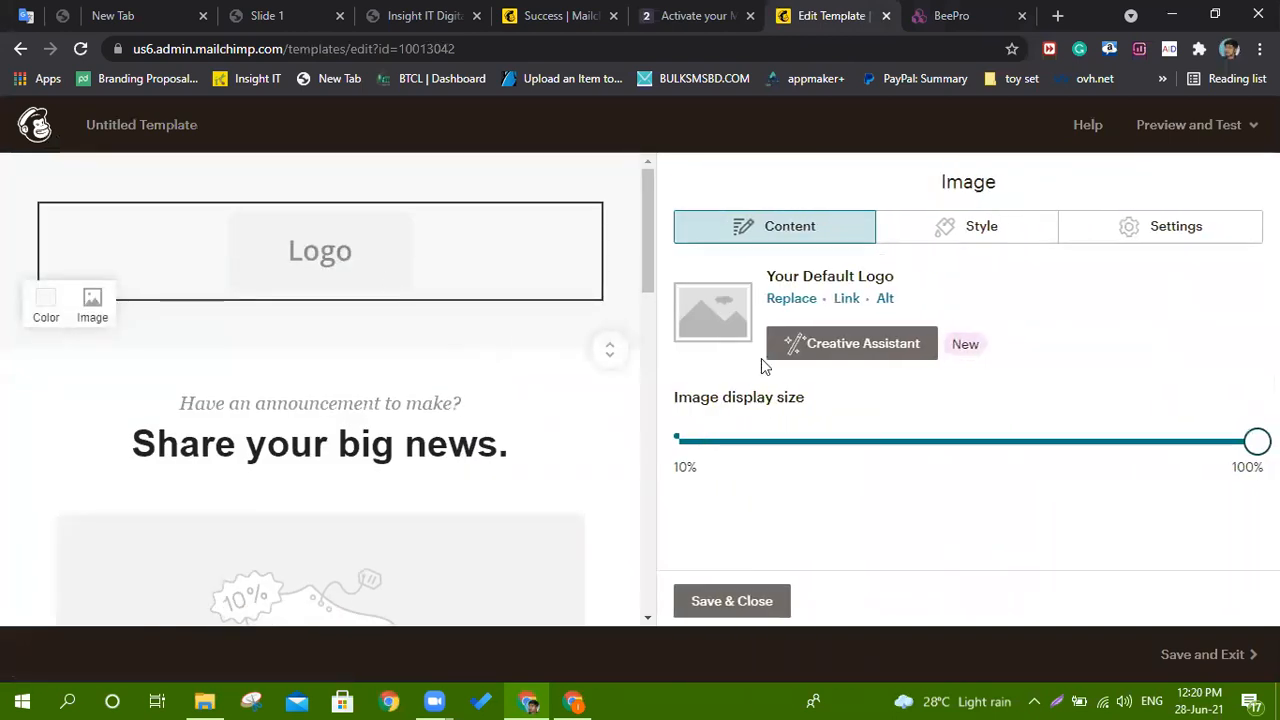
{"action": "left_click", "coordinate": [880, 350]}
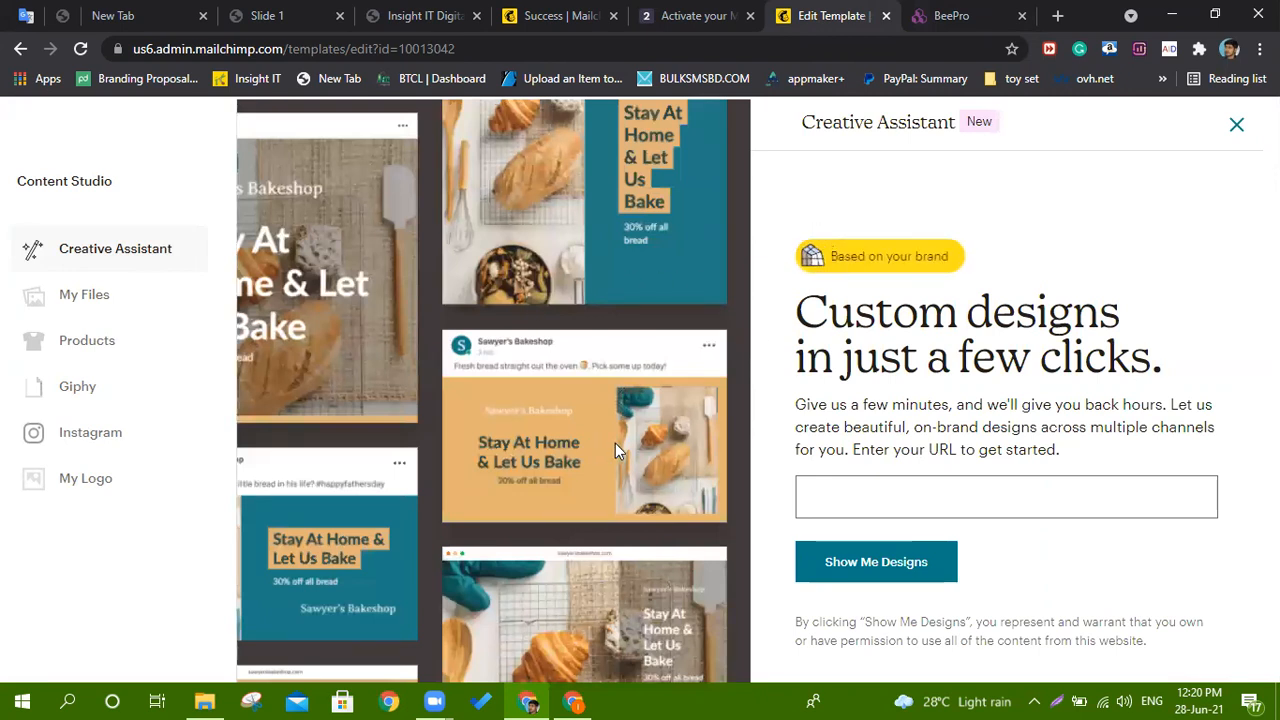
{"action": "left_click", "coordinate": [1236, 124]}
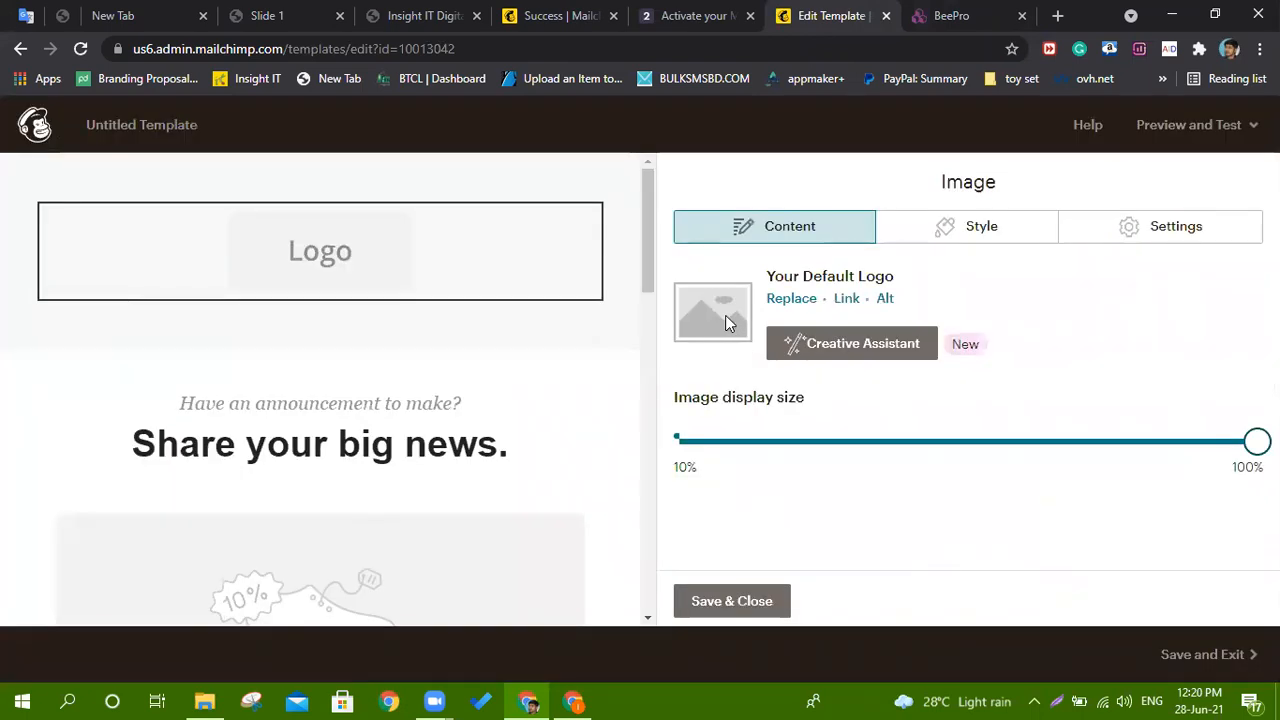
{"action": "left_click", "coordinate": [781, 300]}
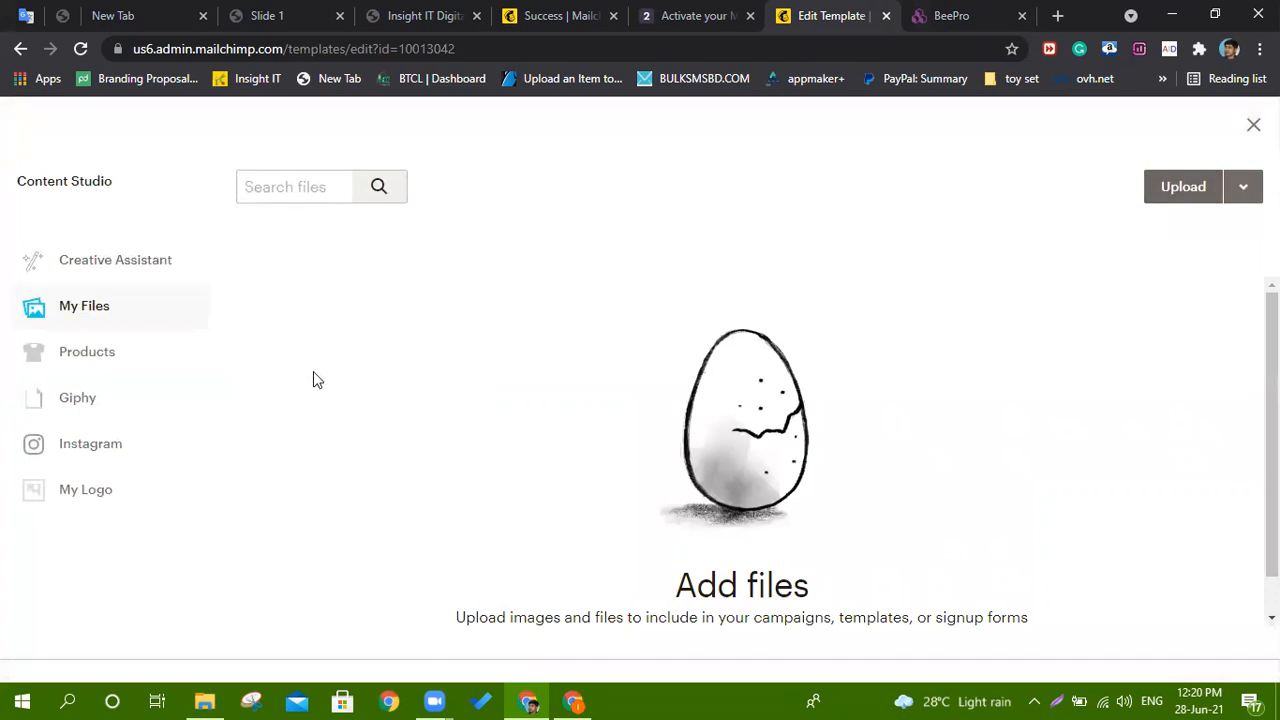
{"action": "left_click", "coordinate": [1242, 190]}
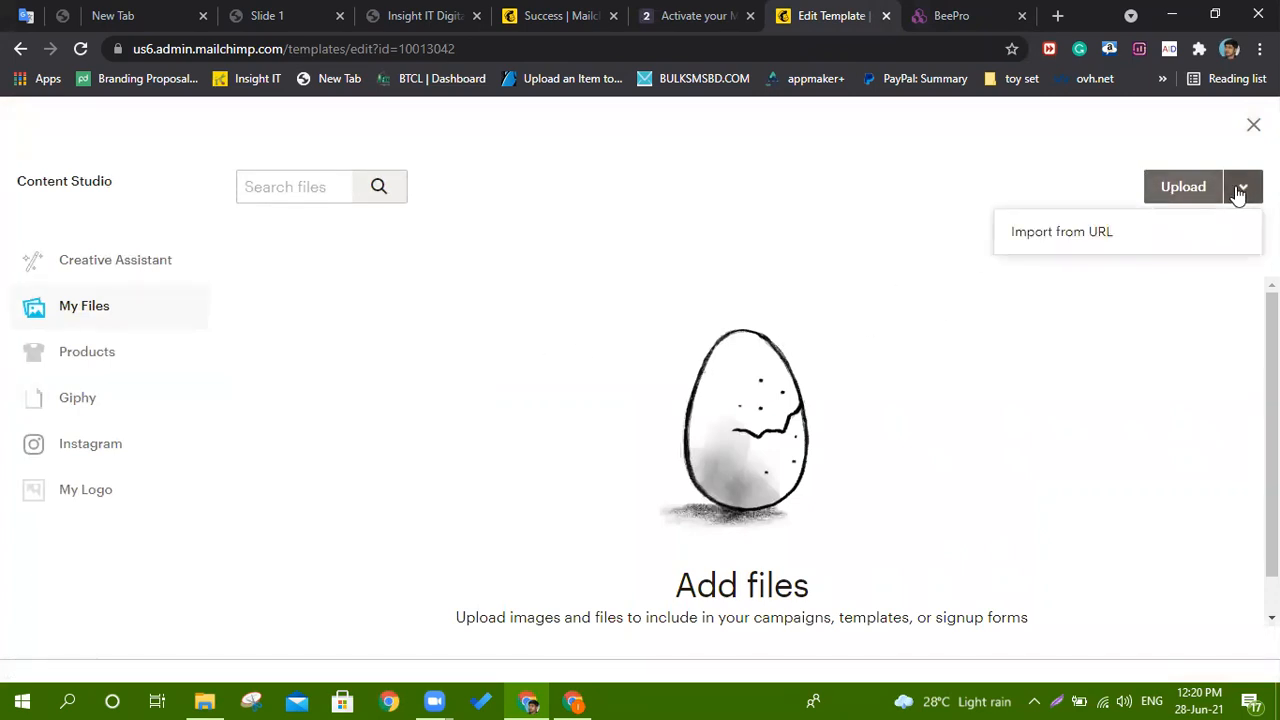
{"action": "left_click", "coordinate": [1090, 234]}
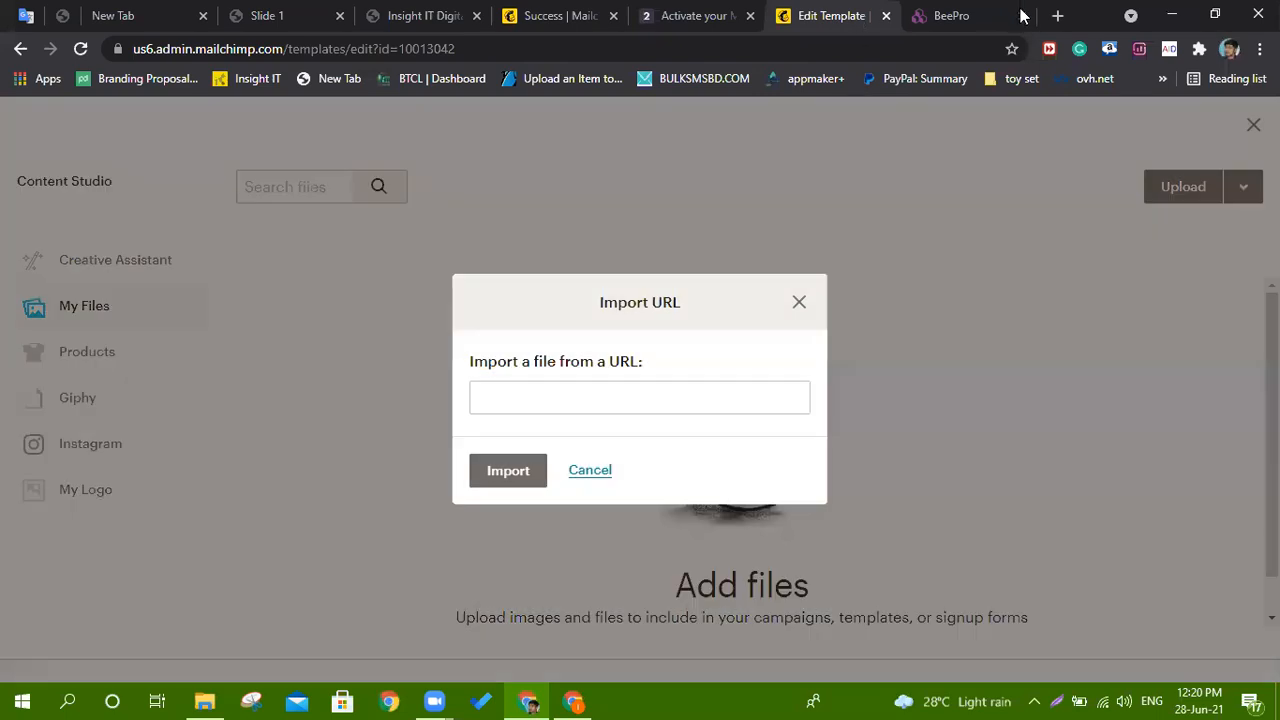
In BEE Pro, open the email's web preview and copy the ESHOP logo's image address.
{"action": "left_click", "coordinate": [960, 15]}
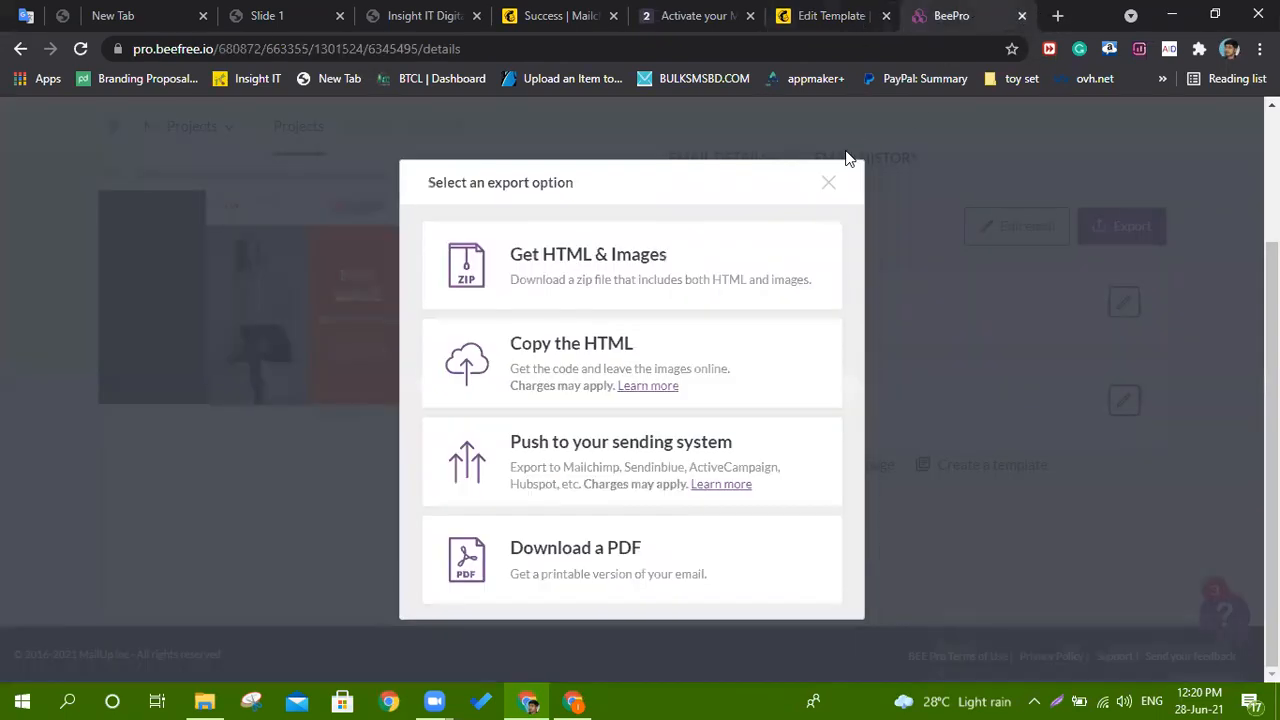
{"action": "left_click", "coordinate": [830, 186]}
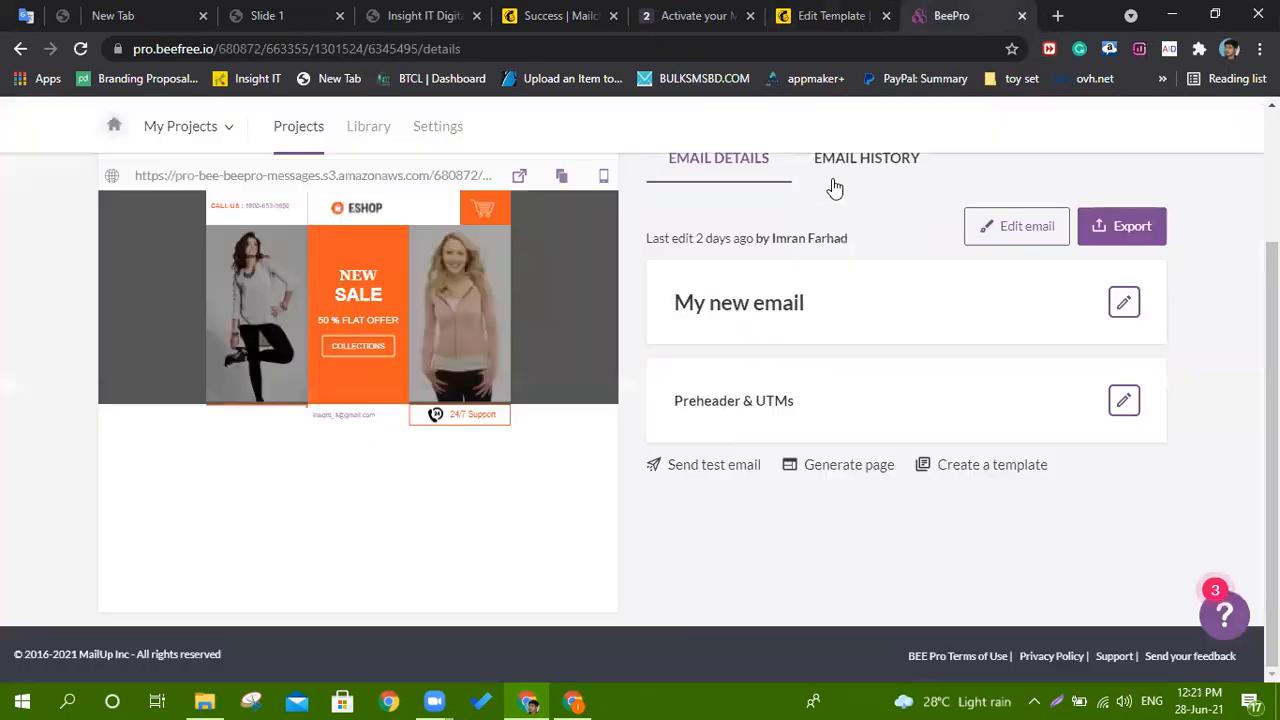
{"action": "left_click", "coordinate": [518, 180]}
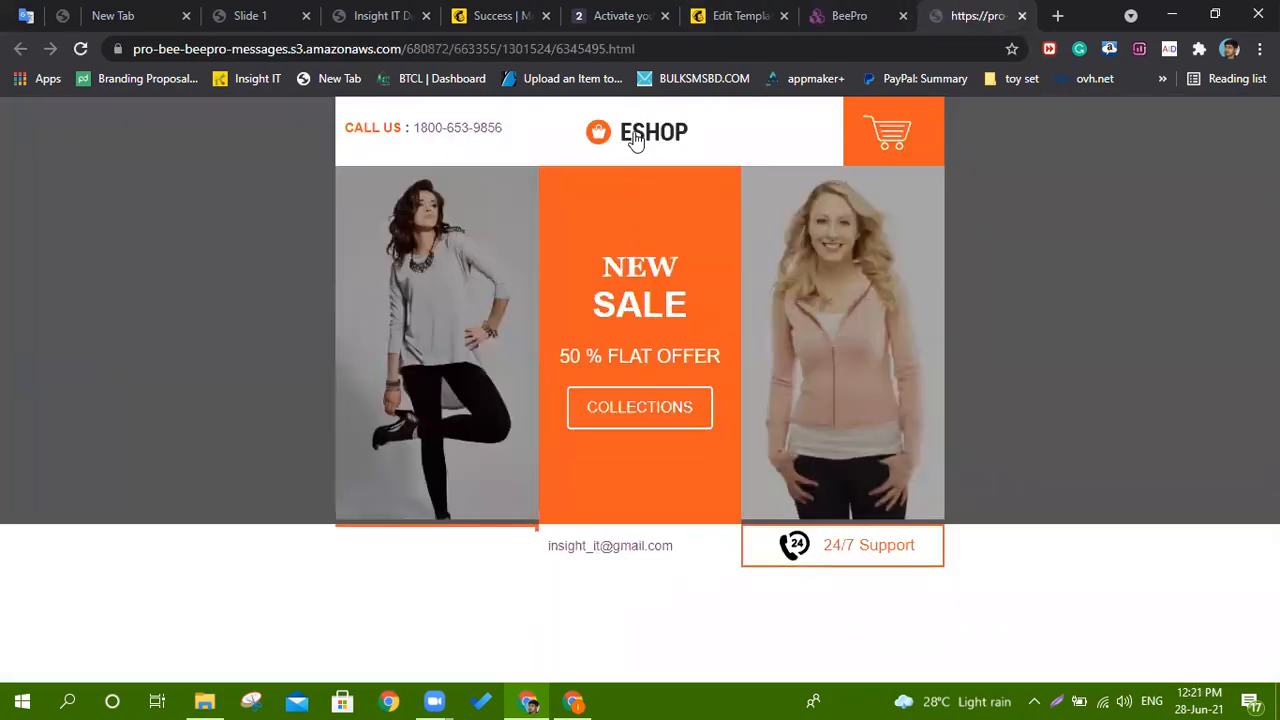
{"action": "right_click", "coordinate": [634, 138]}
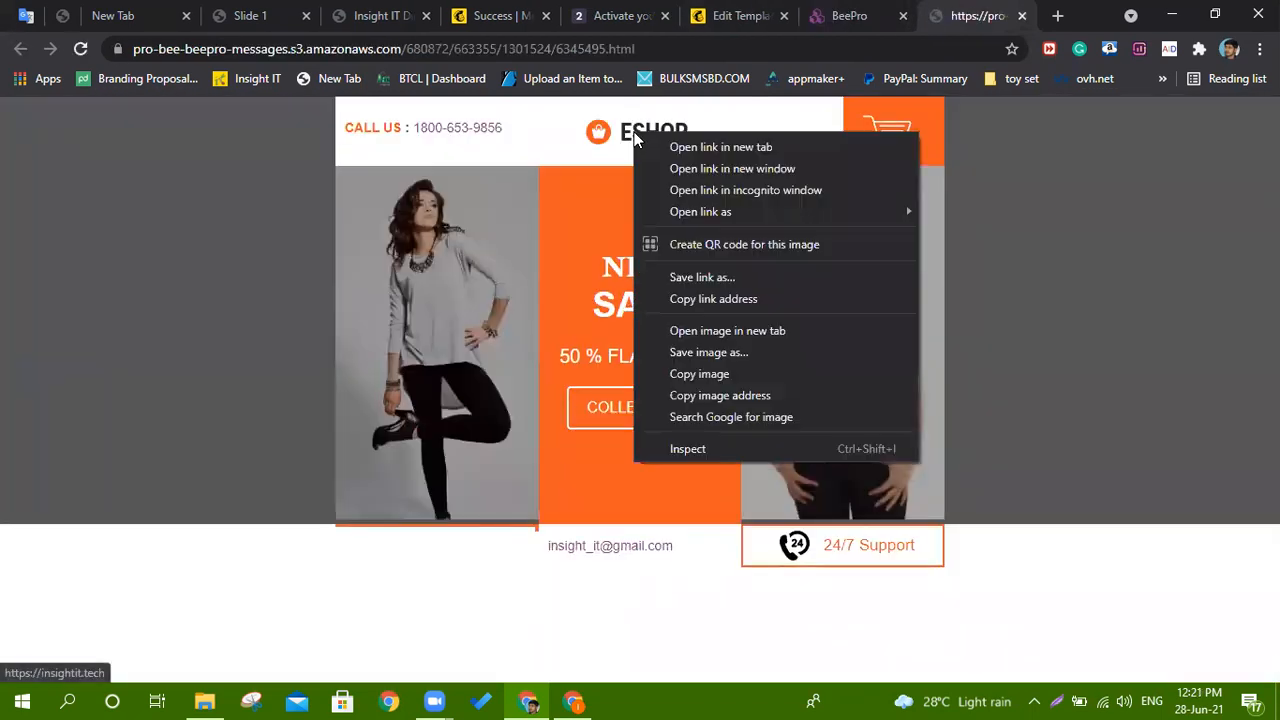
{"action": "left_click", "coordinate": [733, 396]}
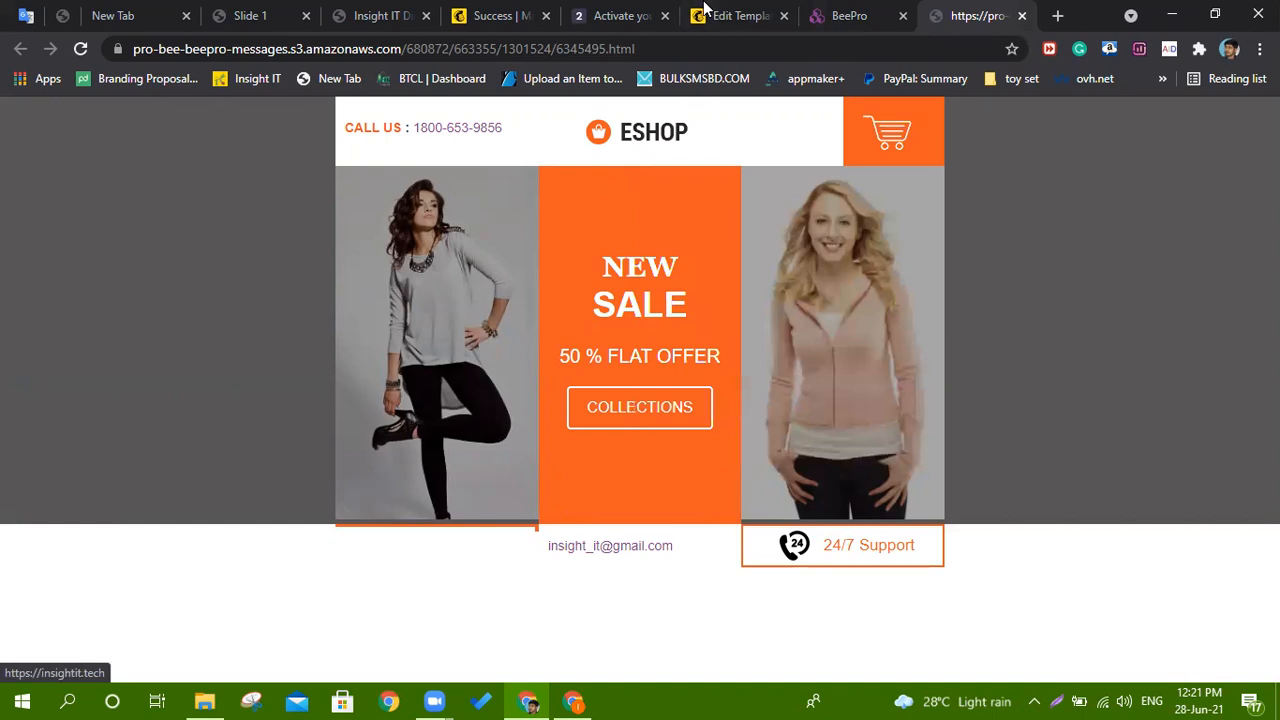
Paste the logo address into Mailchimp's import field and import logo-dark2.png.
{"action": "left_click", "coordinate": [706, 10]}
{"action": "right_click", "coordinate": [587, 398]}
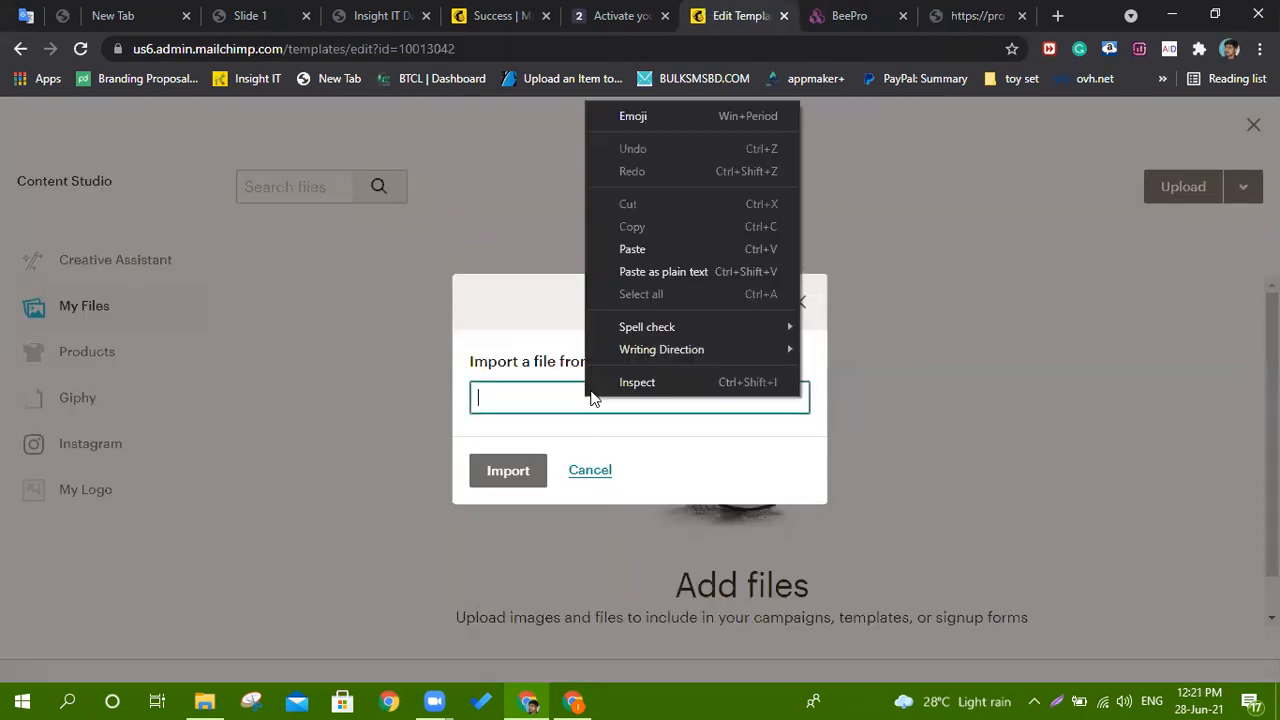
{"action": "left_click", "coordinate": [632, 249]}
{"action": "left_click", "coordinate": [508, 474]}
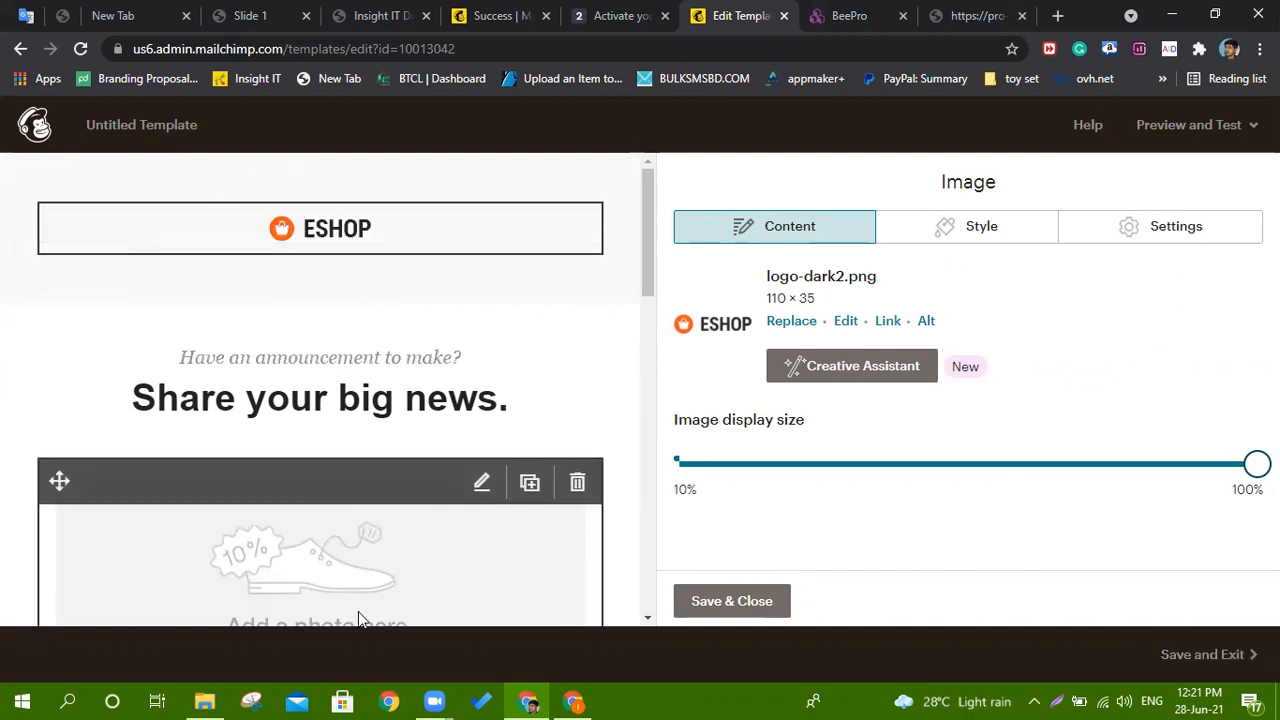
Return to the Mailchimp editor and save and exit the template under the name 'ffff'.
{"action": "left_click", "coordinate": [849, 15]}
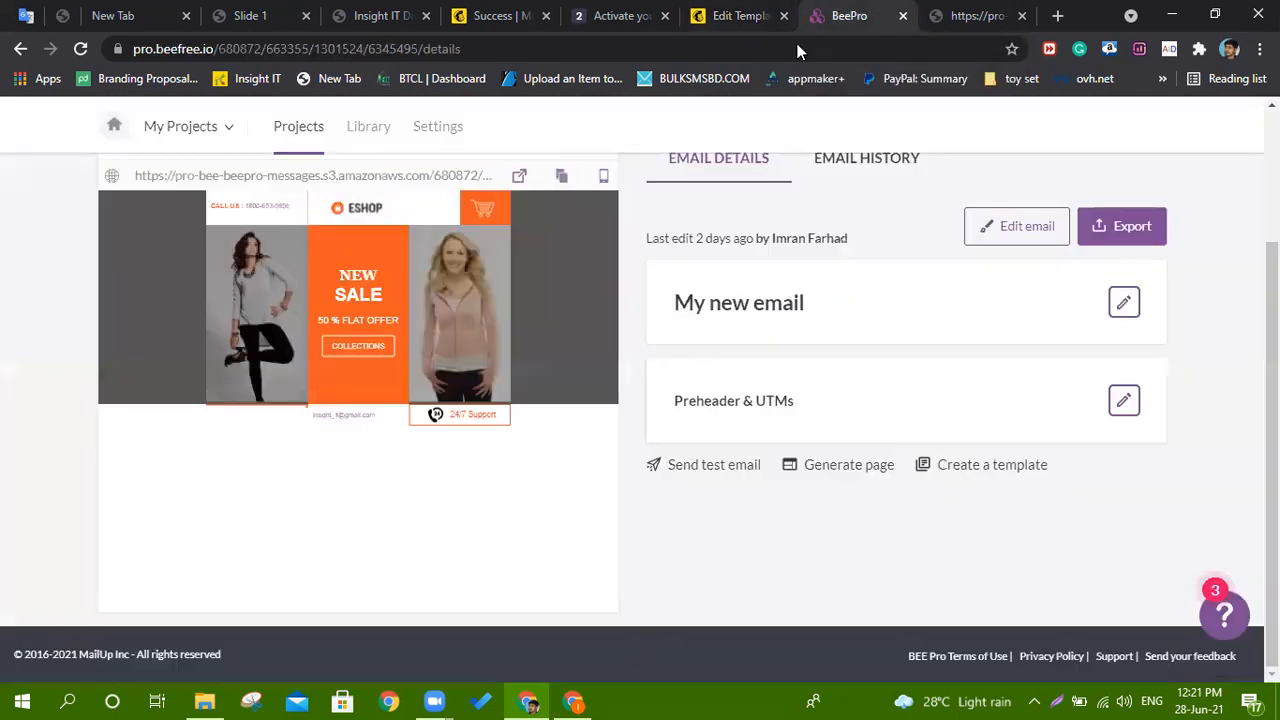
{"action": "left_click", "coordinate": [958, 14]}
{"action": "left_click", "coordinate": [736, 12]}
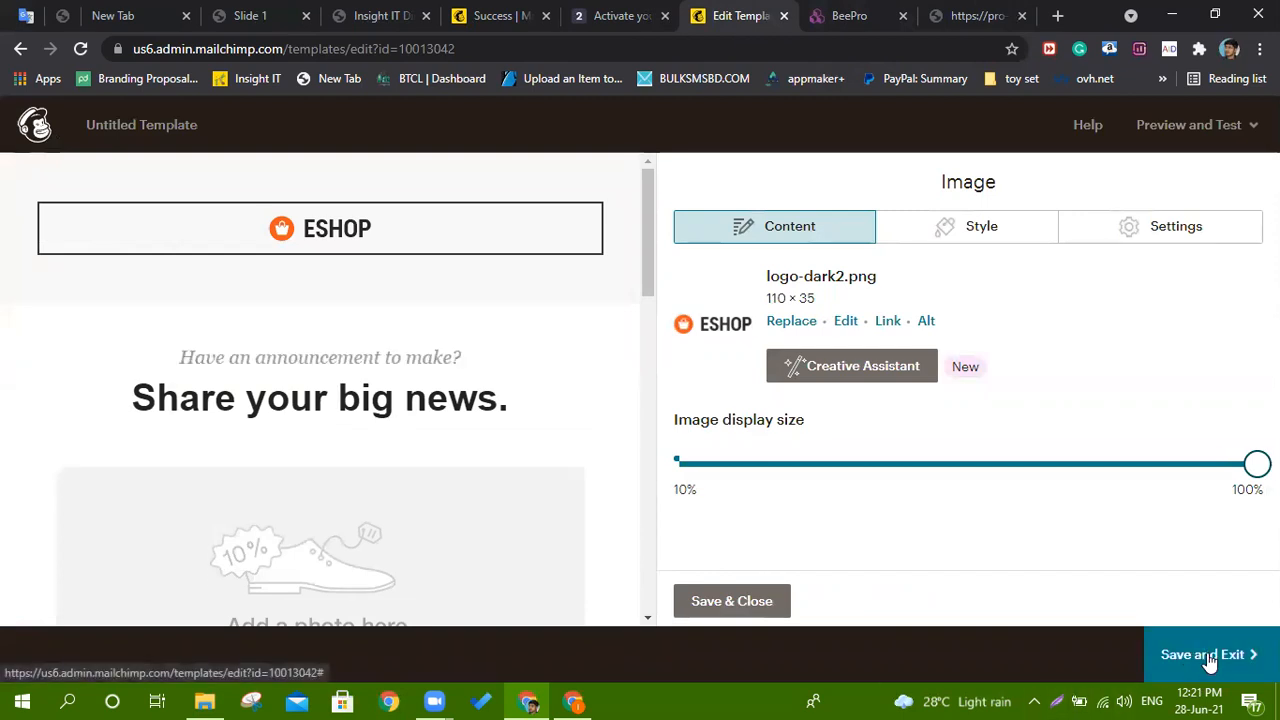
{"action": "left_click", "coordinate": [1207, 655]}
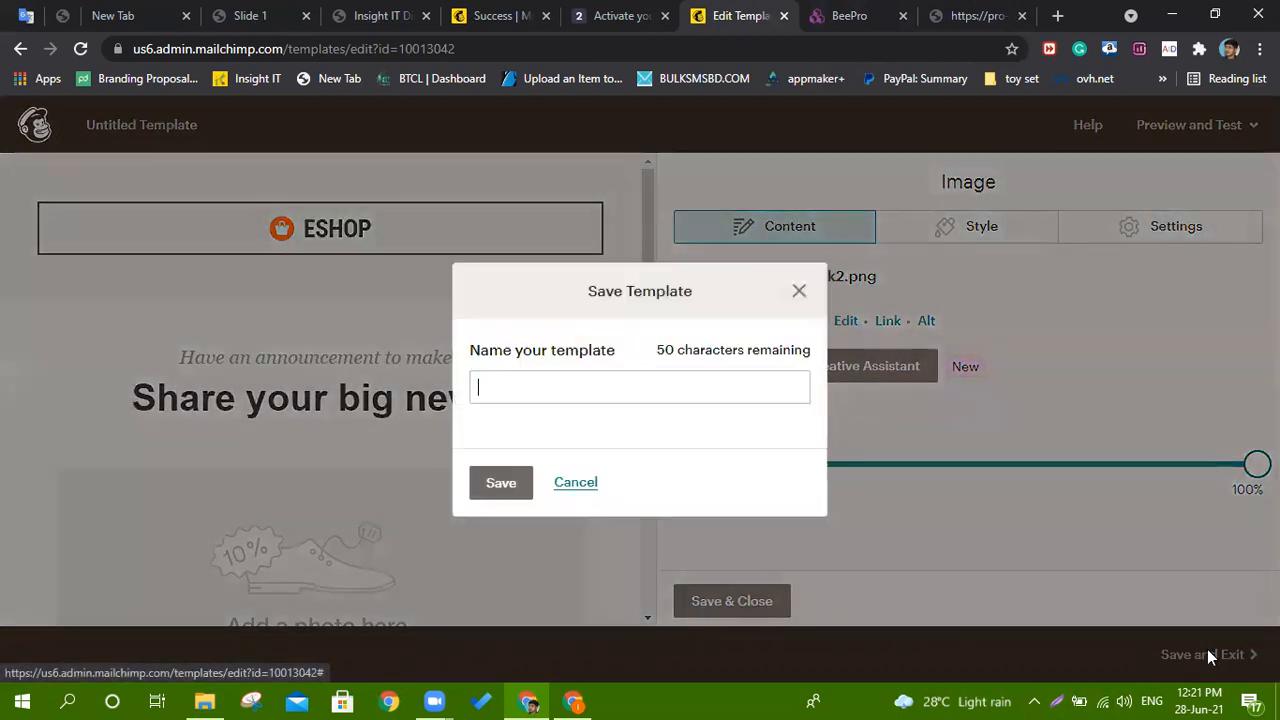
{"action": "left_click", "coordinate": [583, 391]}
{"action": "type", "text": "ffff"}
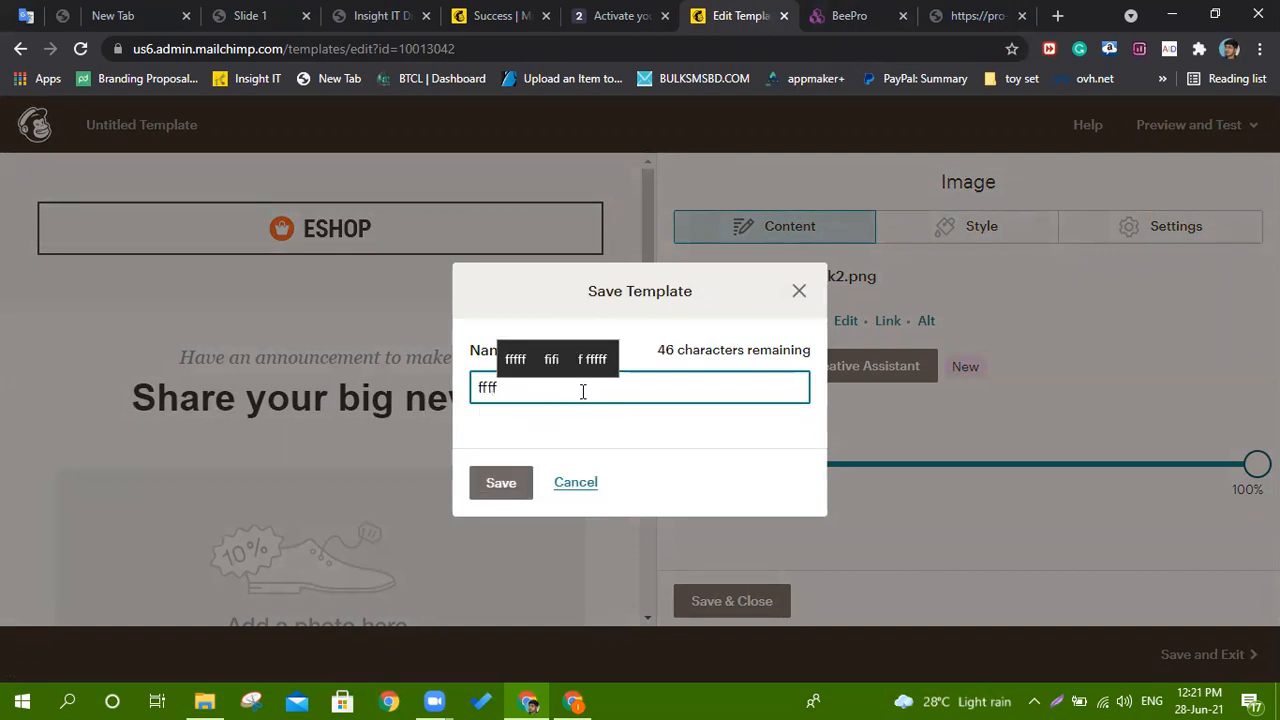
{"action": "left_click", "coordinate": [497, 488]}
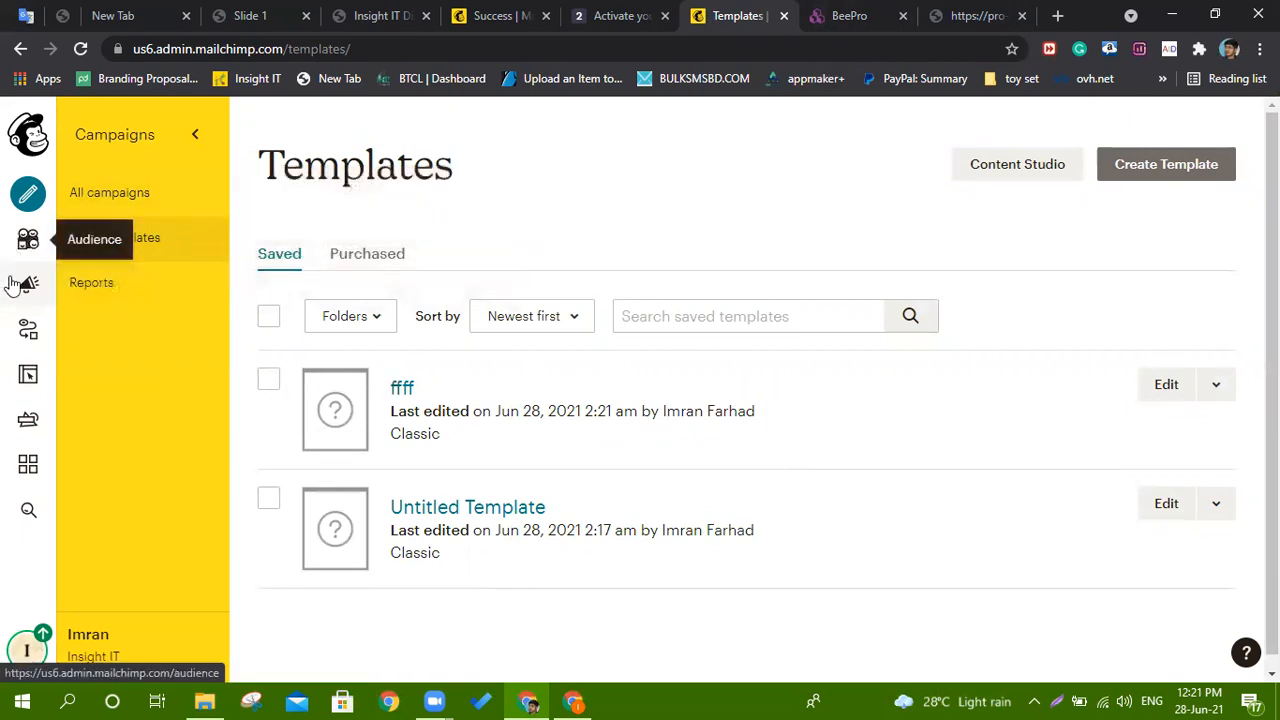
Tick the ffff template, then go to Campaigns and choose Create Campaign.
{"action": "left_click", "coordinate": [268, 386]}
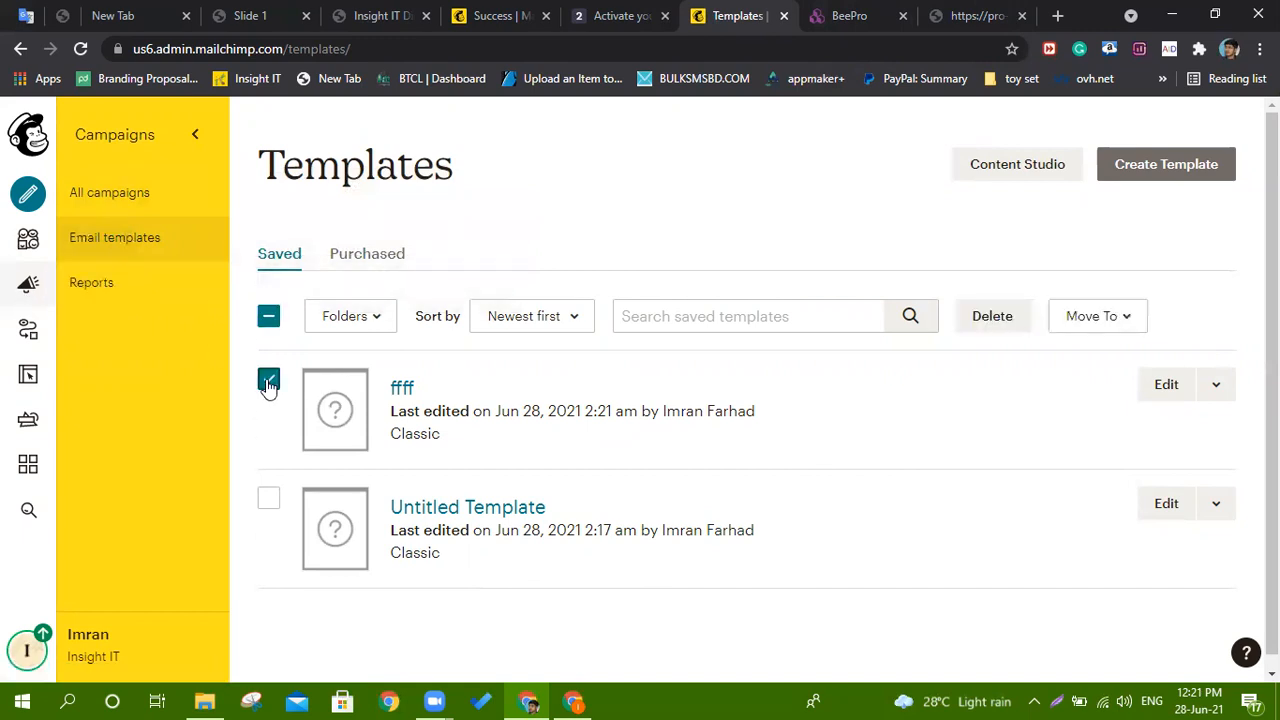
{"action": "scroll", "coordinate": [820, 345], "scroll_direction": "down", "scroll_amount": 1}
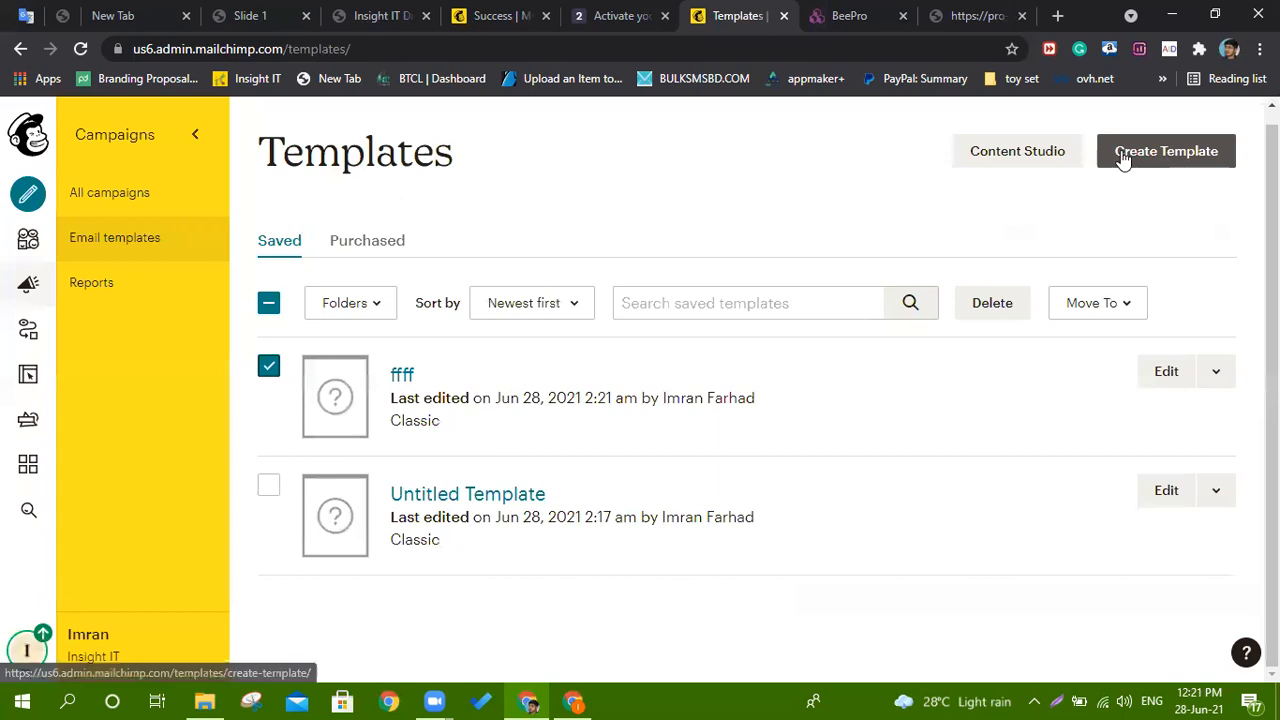
{"action": "left_click", "coordinate": [14, 287]}
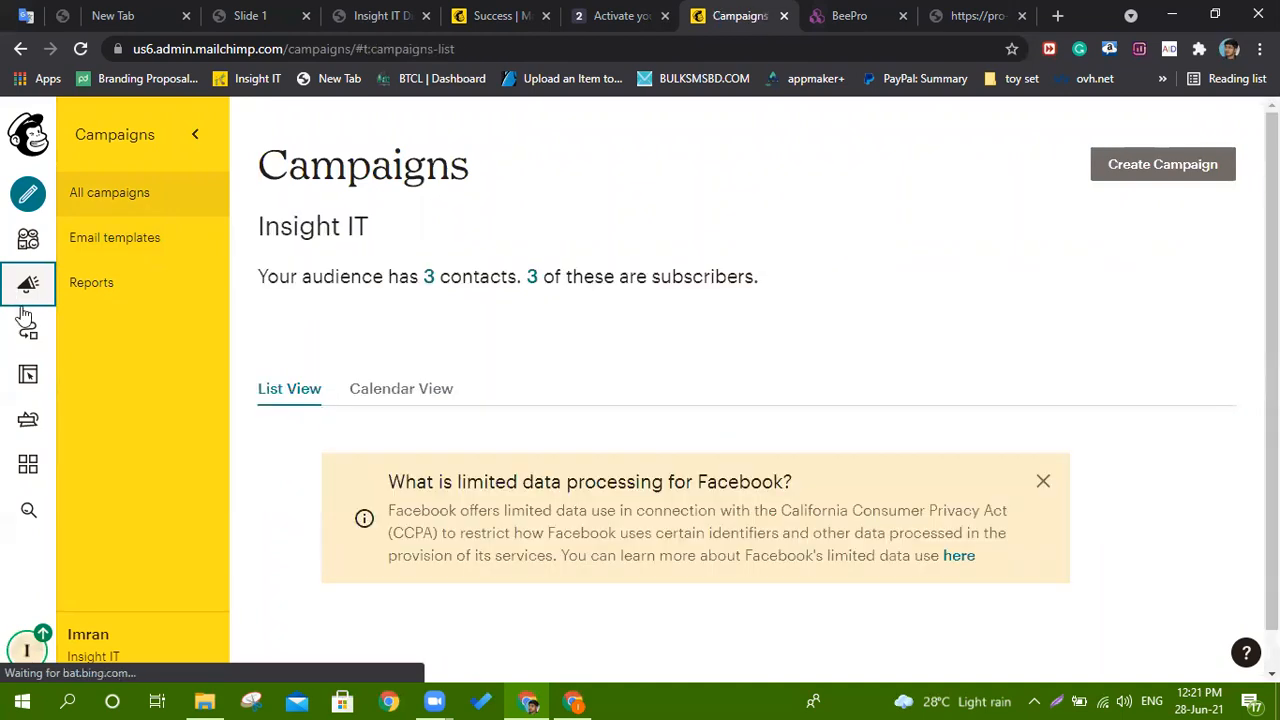
{"action": "scroll", "coordinate": [726, 409], "scroll_direction": "down", "scroll_amount": 7}
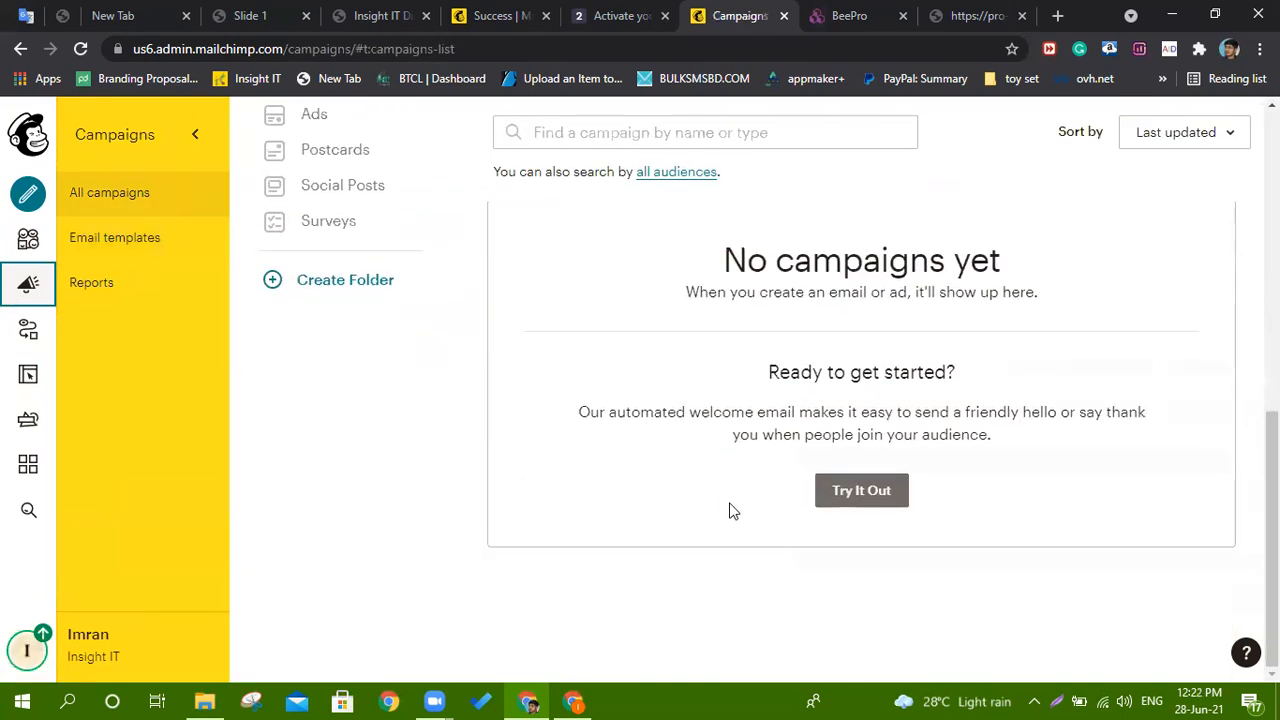
{"action": "scroll", "coordinate": [731, 509], "scroll_direction": "up", "scroll_amount": 7}
{"action": "left_click", "coordinate": [1206, 166]}
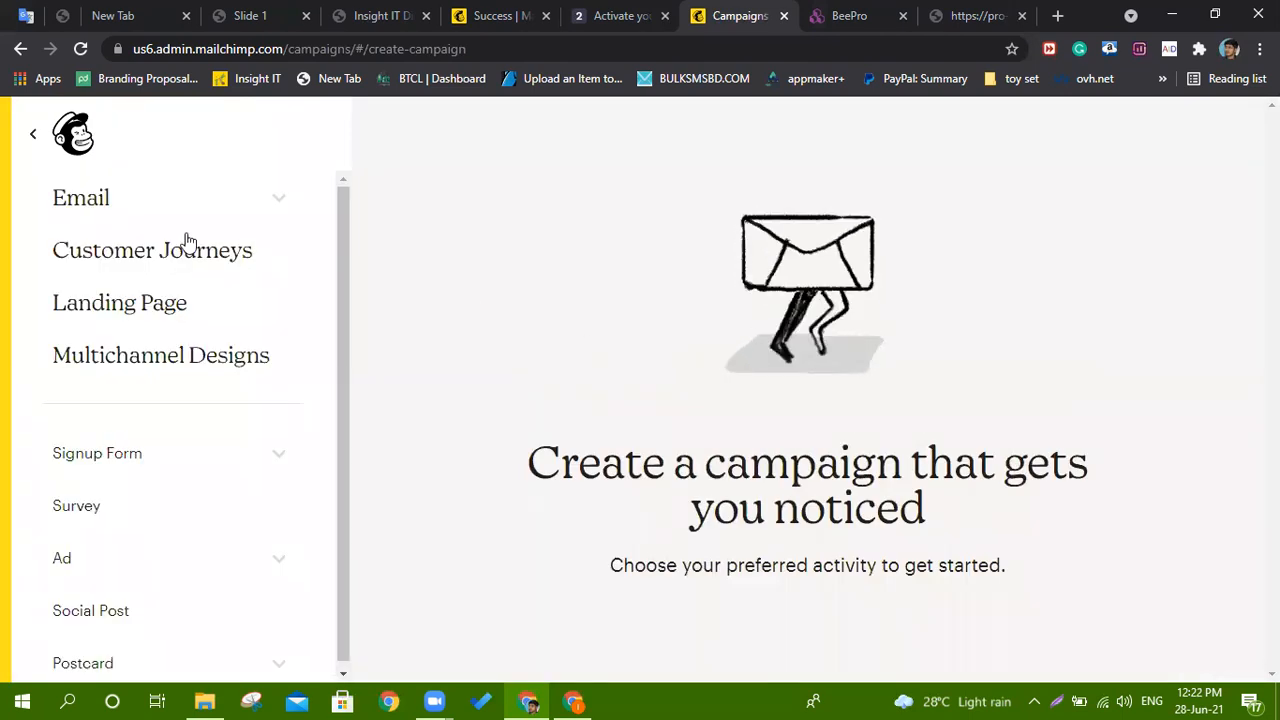
Expand Email and look over the Template, Multichannel Designs and Landing Page options.
{"action": "left_click", "coordinate": [97, 205]}
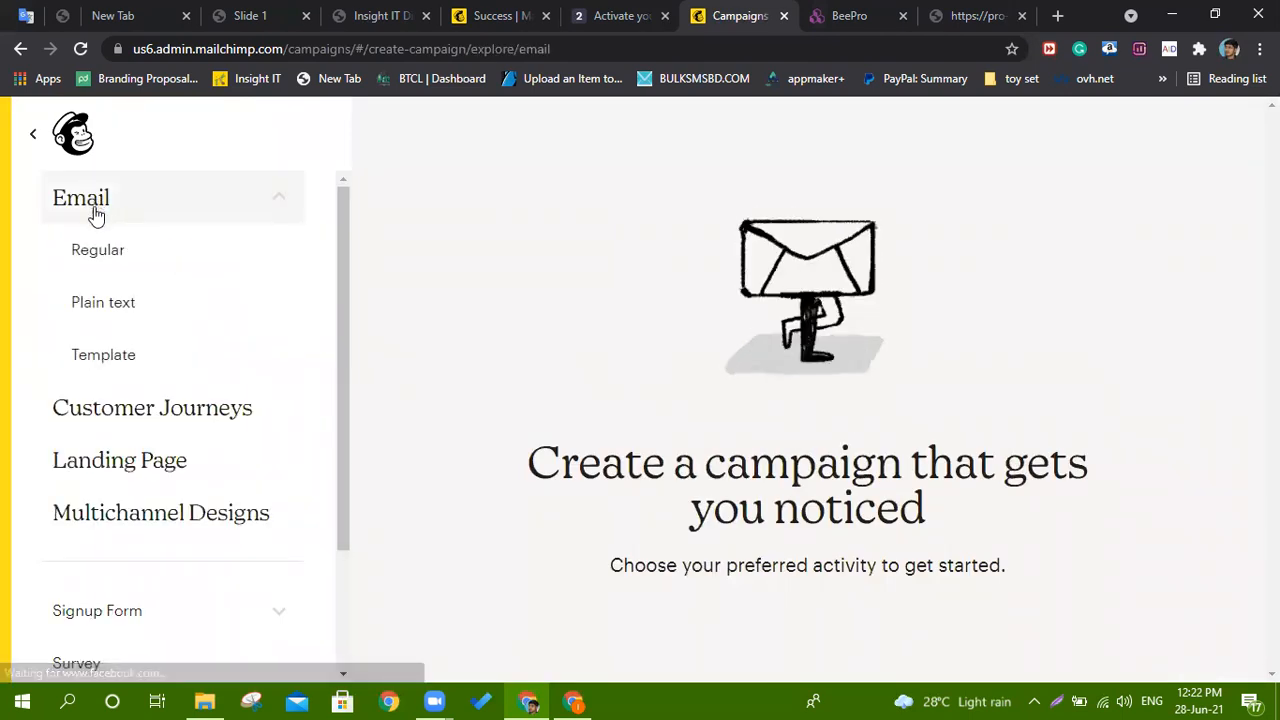
{"action": "left_click", "coordinate": [106, 360]}
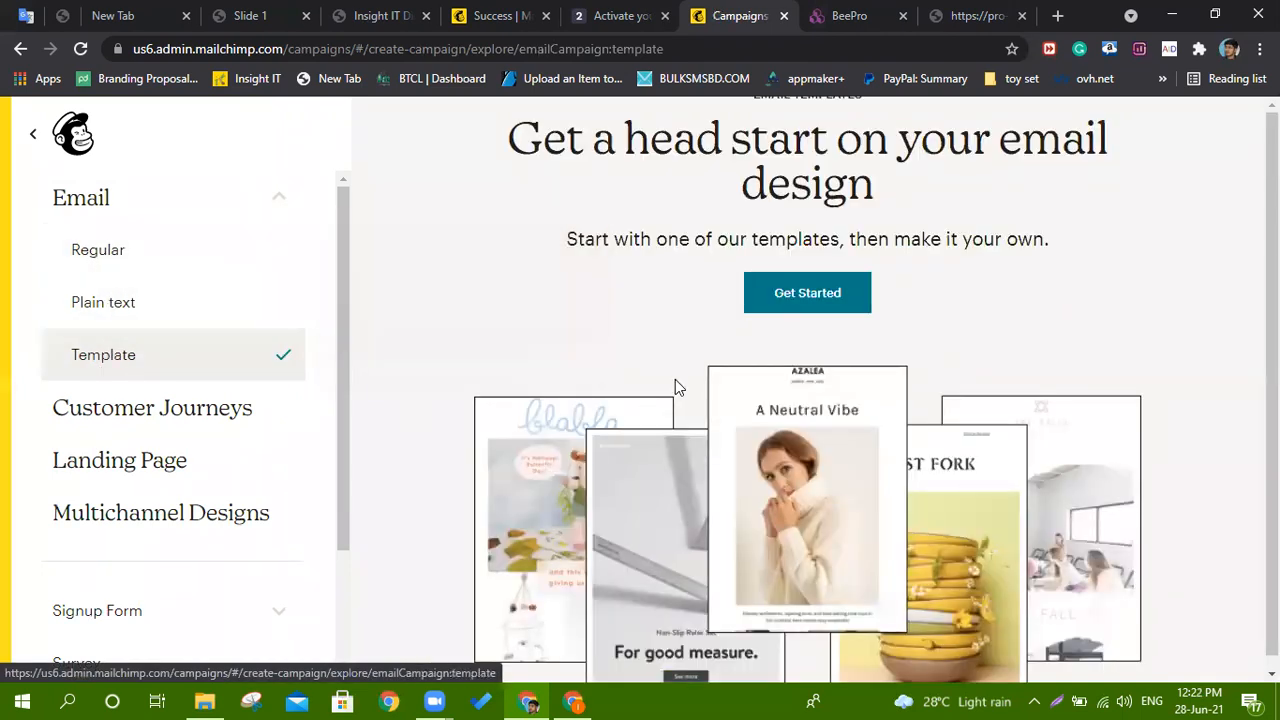
{"action": "scroll", "coordinate": [678, 385], "scroll_direction": "down", "scroll_amount": 1}
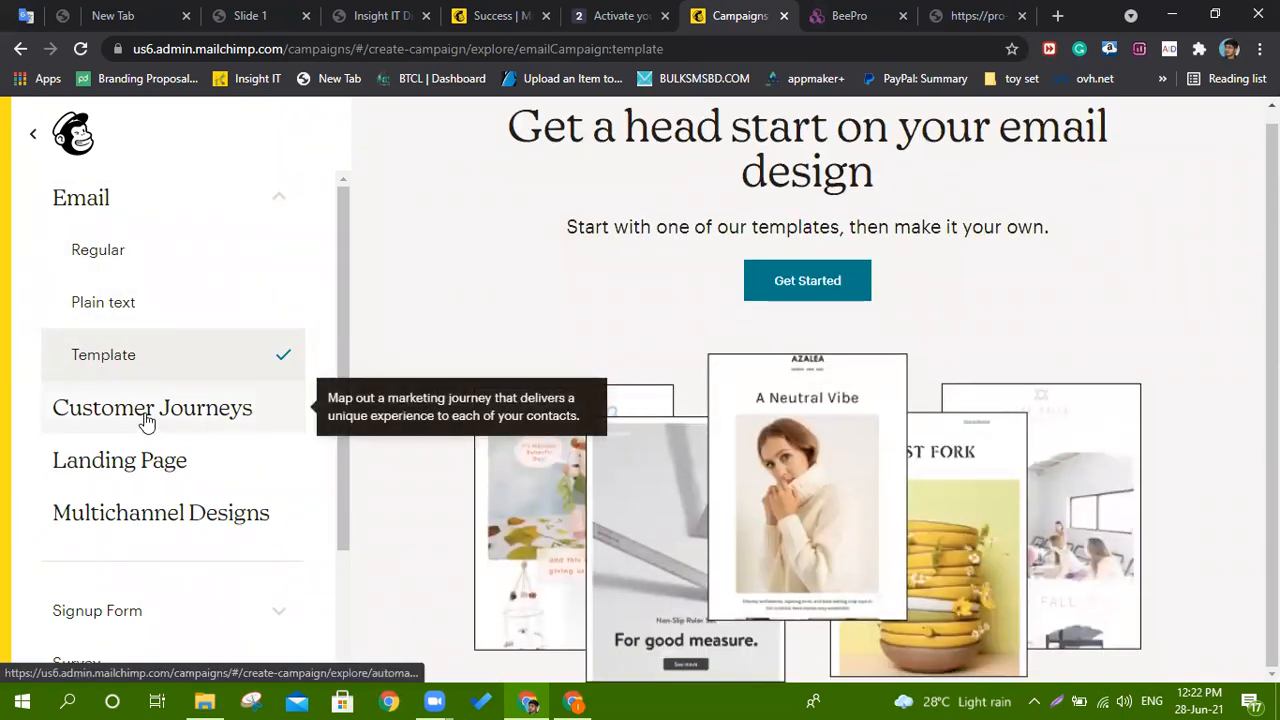
{"action": "left_click", "coordinate": [131, 535]}
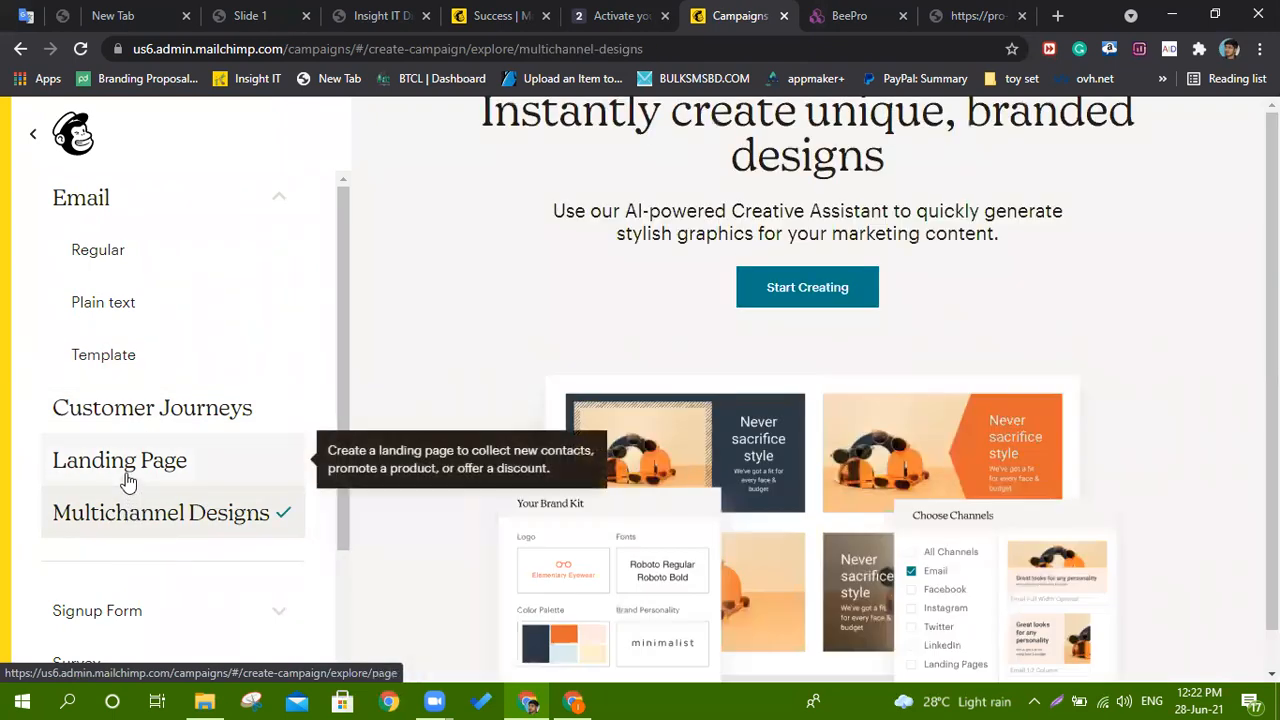
{"action": "left_click", "coordinate": [127, 481]}
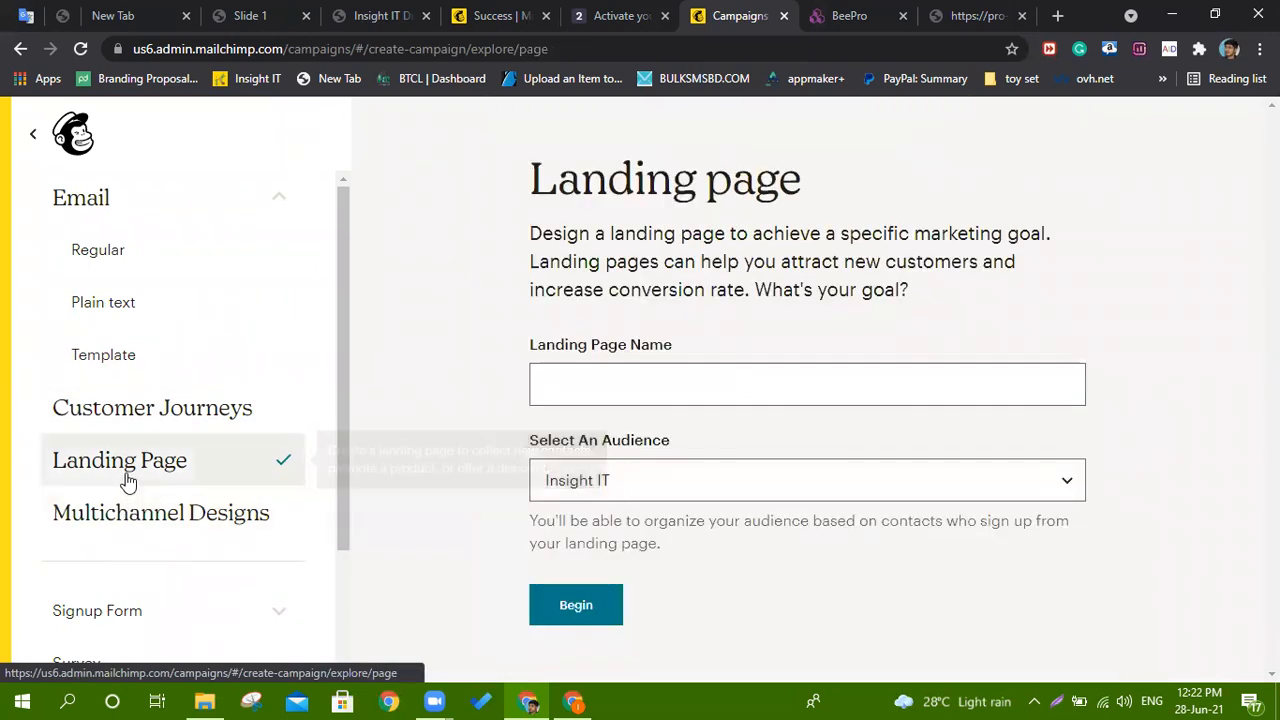
{"action": "left_click", "coordinate": [104, 358]}
Choose a Regular email campaign named 'gggg' and begin it.
{"action": "left_click", "coordinate": [117, 240]}
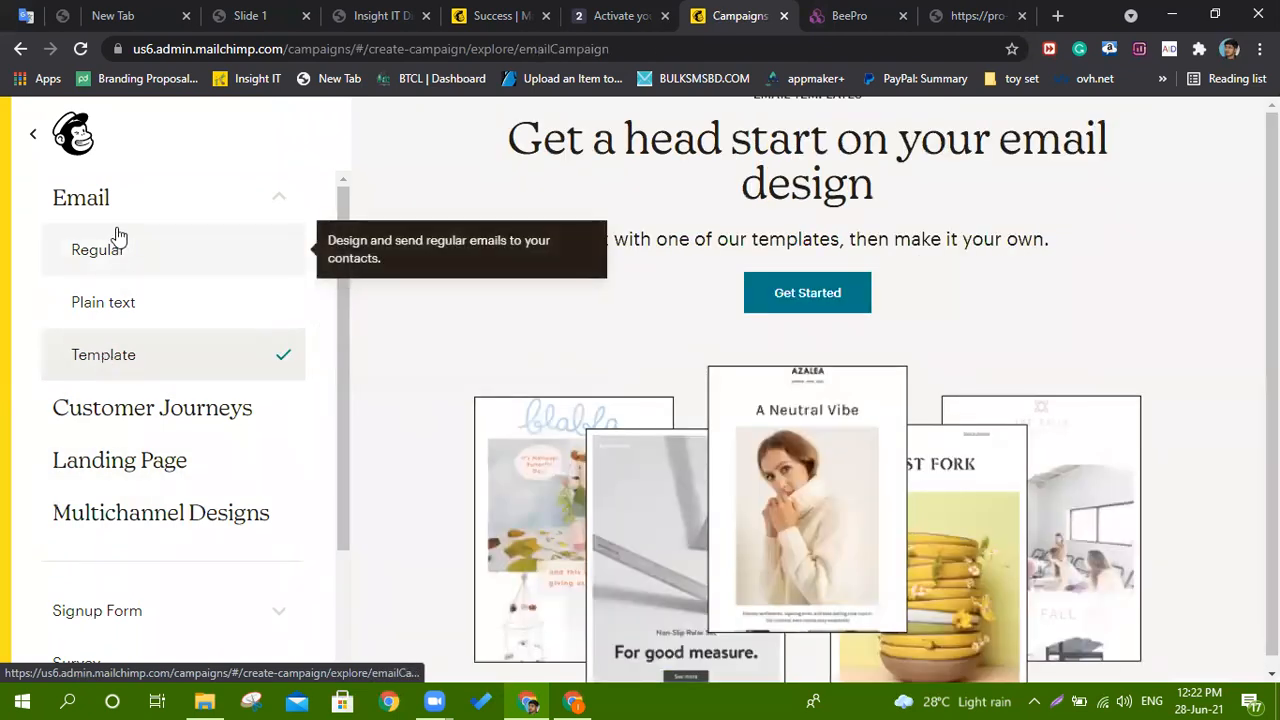
{"action": "left_click", "coordinate": [659, 436]}
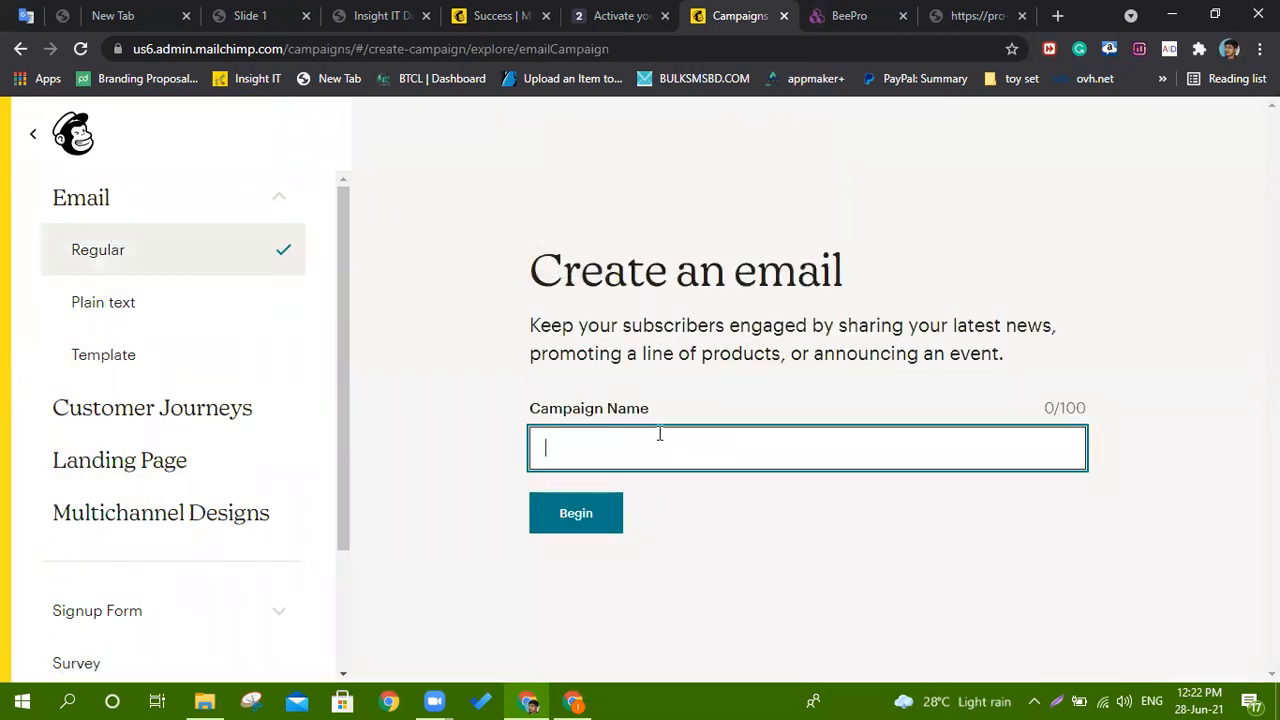
{"action": "type", "text": "gggg"}
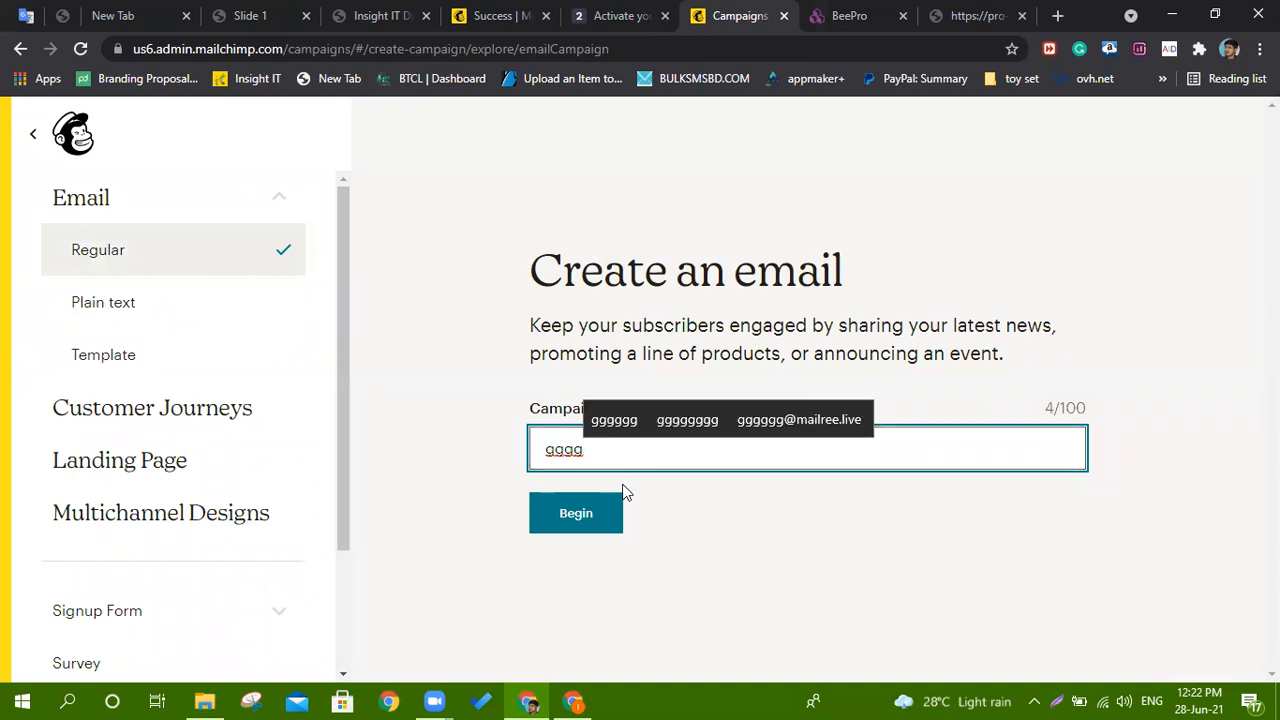
{"action": "left_click", "coordinate": [592, 515]}
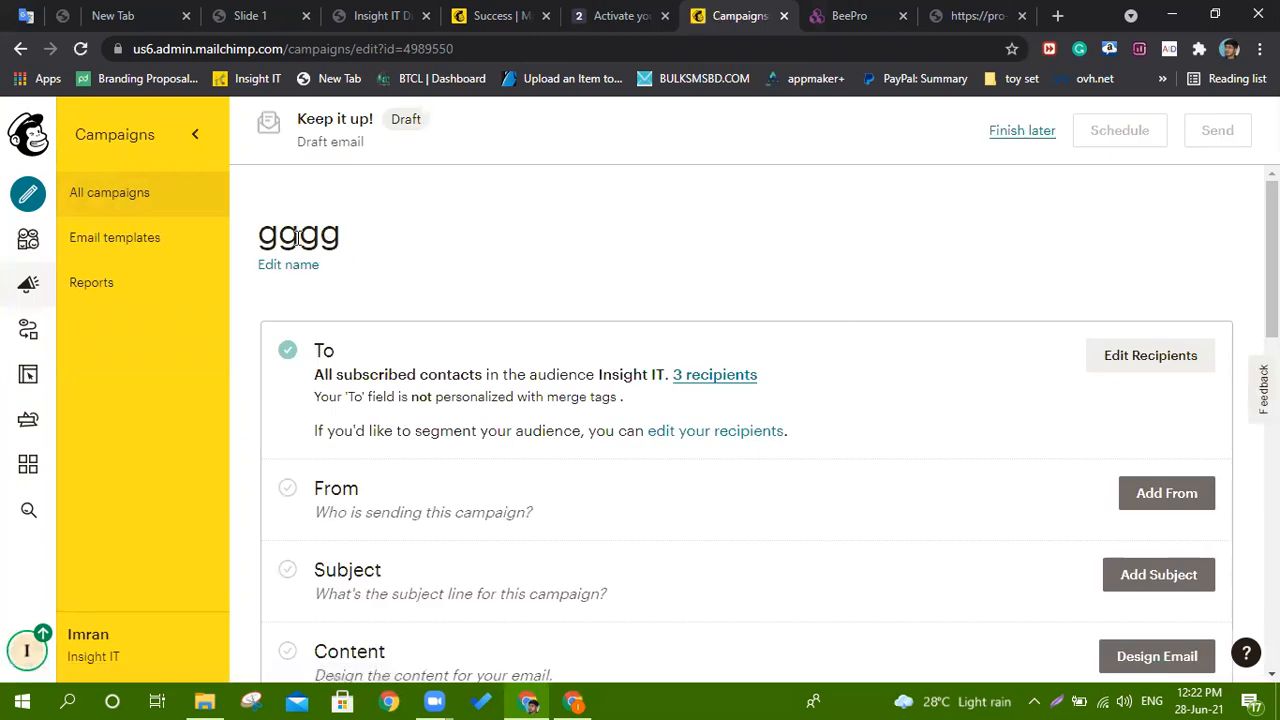
Send the campaign to all subscribed contacts in the Insight IT audience and save.
{"action": "scroll", "coordinate": [297, 238], "scroll_direction": "down", "scroll_amount": 2}
{"action": "scroll", "coordinate": [330, 270], "scroll_direction": "up", "scroll_amount": 2}
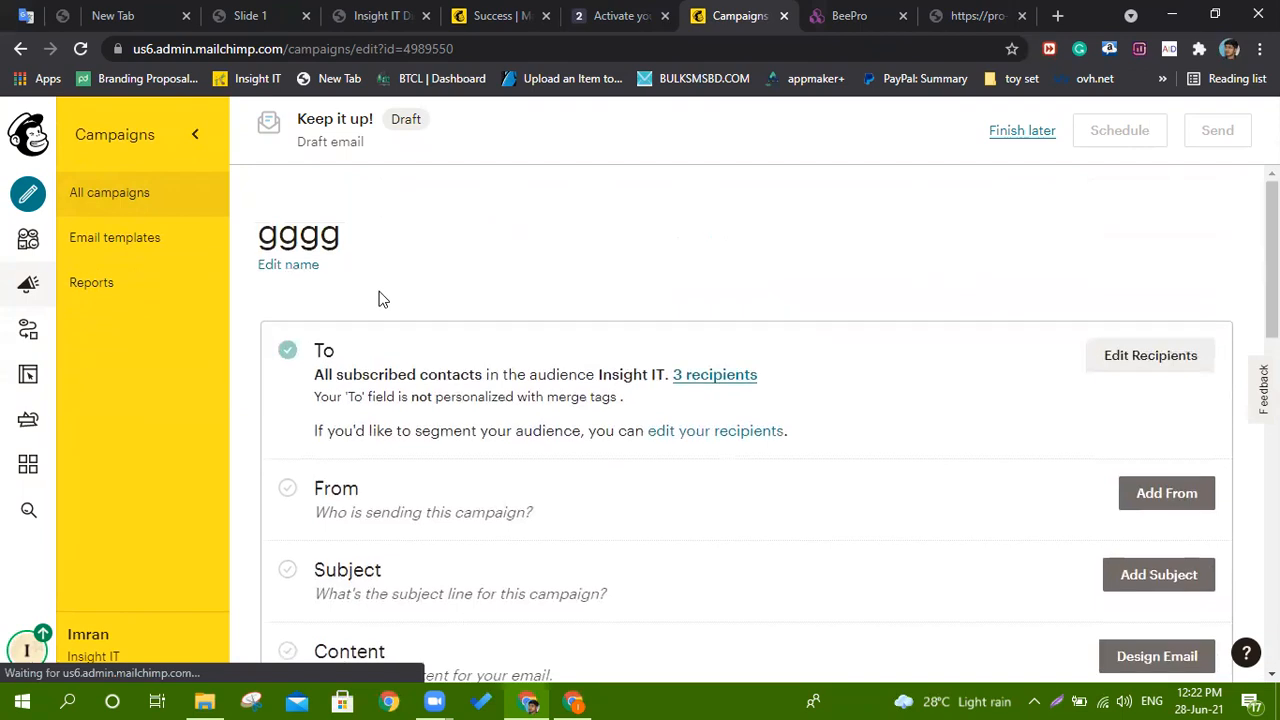
{"action": "left_click_drag", "start_coordinate": [369, 365], "coordinate": [490, 388]}
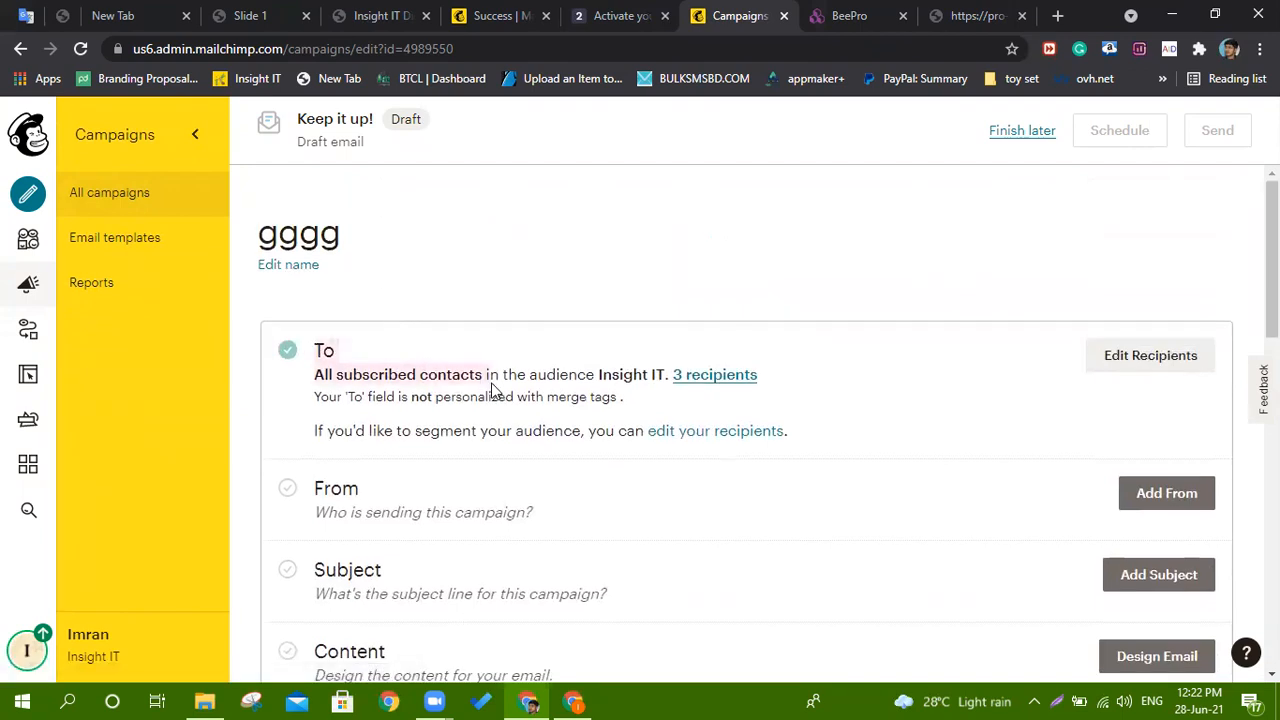
{"action": "left_click", "coordinate": [1163, 352]}
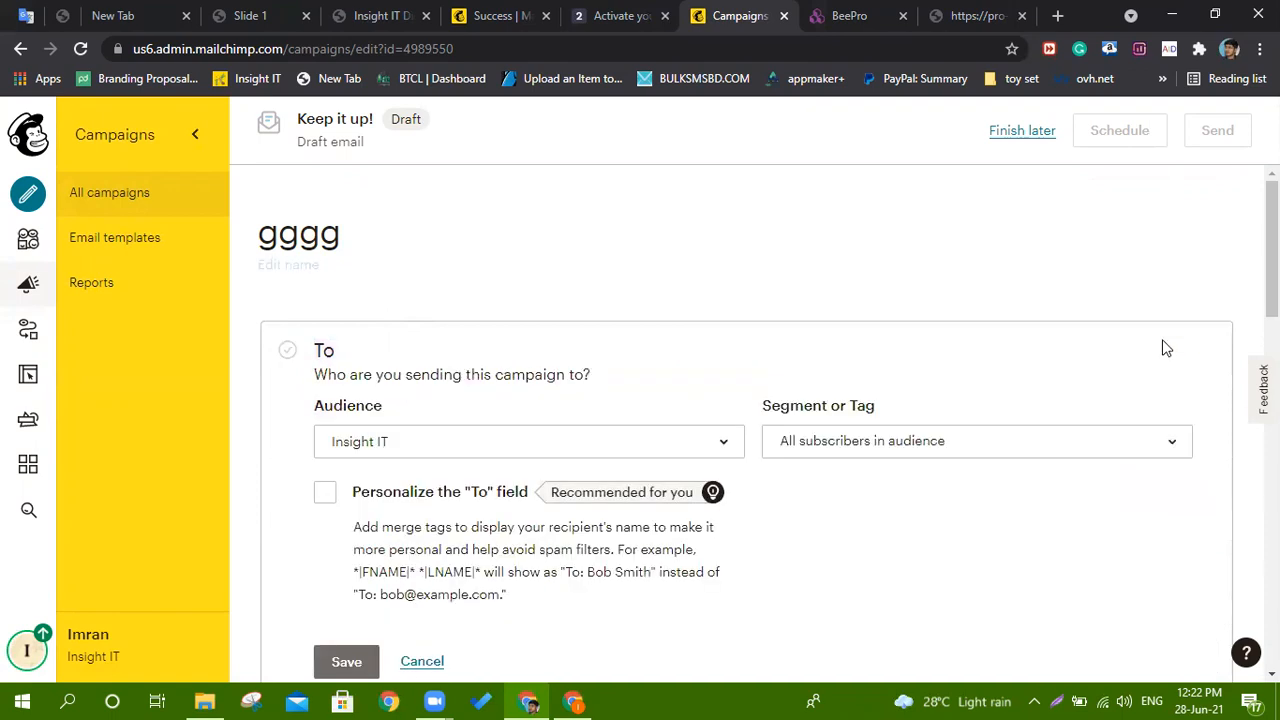
{"action": "left_click", "coordinate": [531, 449]}
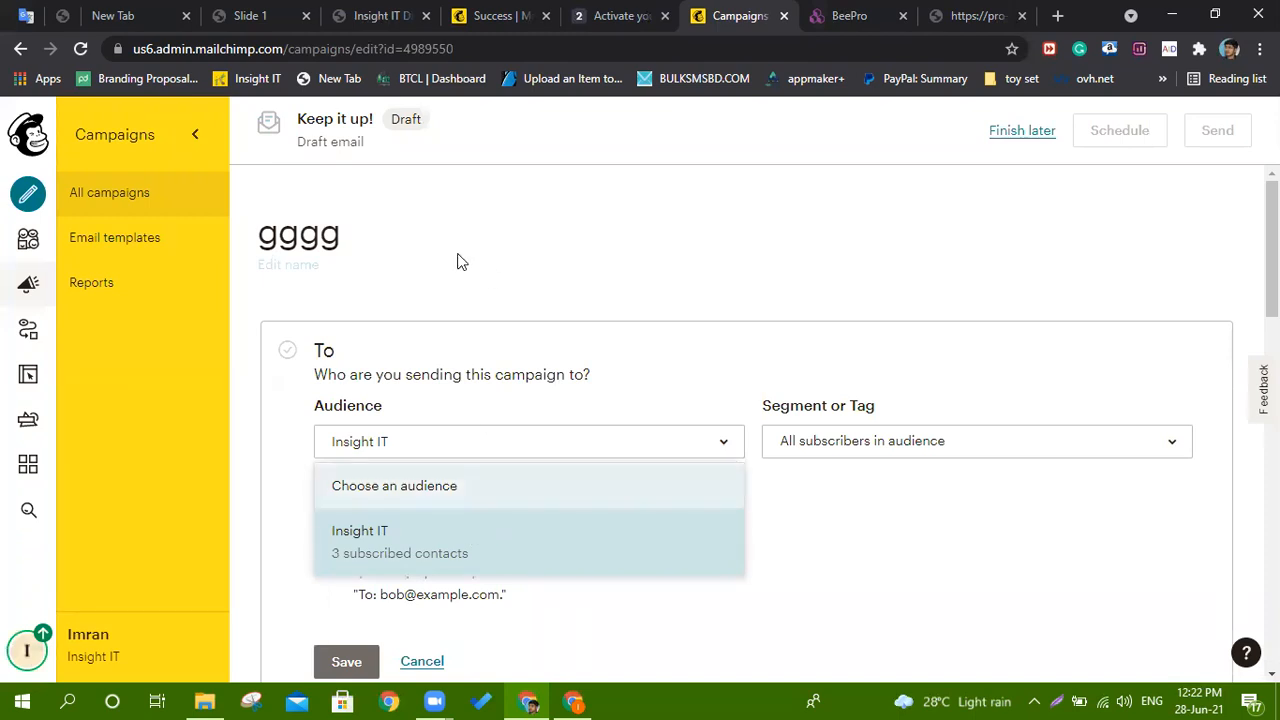
{"action": "scroll", "coordinate": [491, 371], "scroll_direction": "down", "scroll_amount": 2}
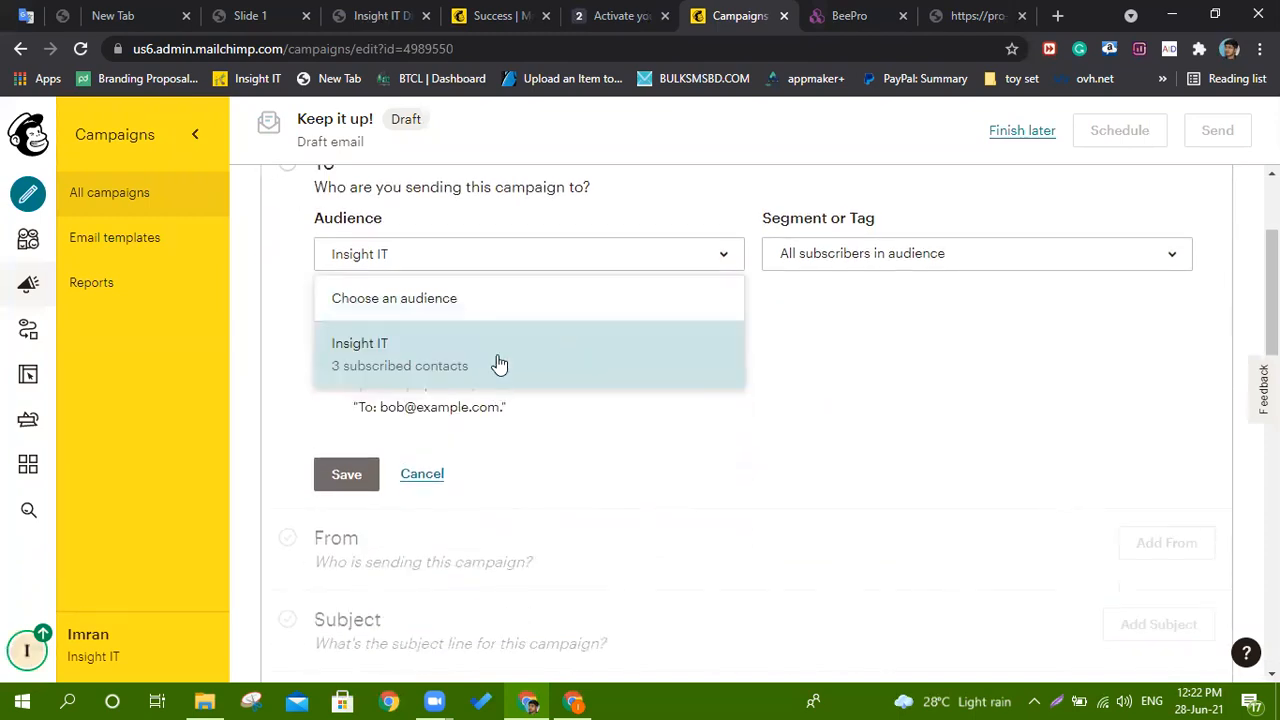
{"action": "left_click", "coordinate": [423, 378]}
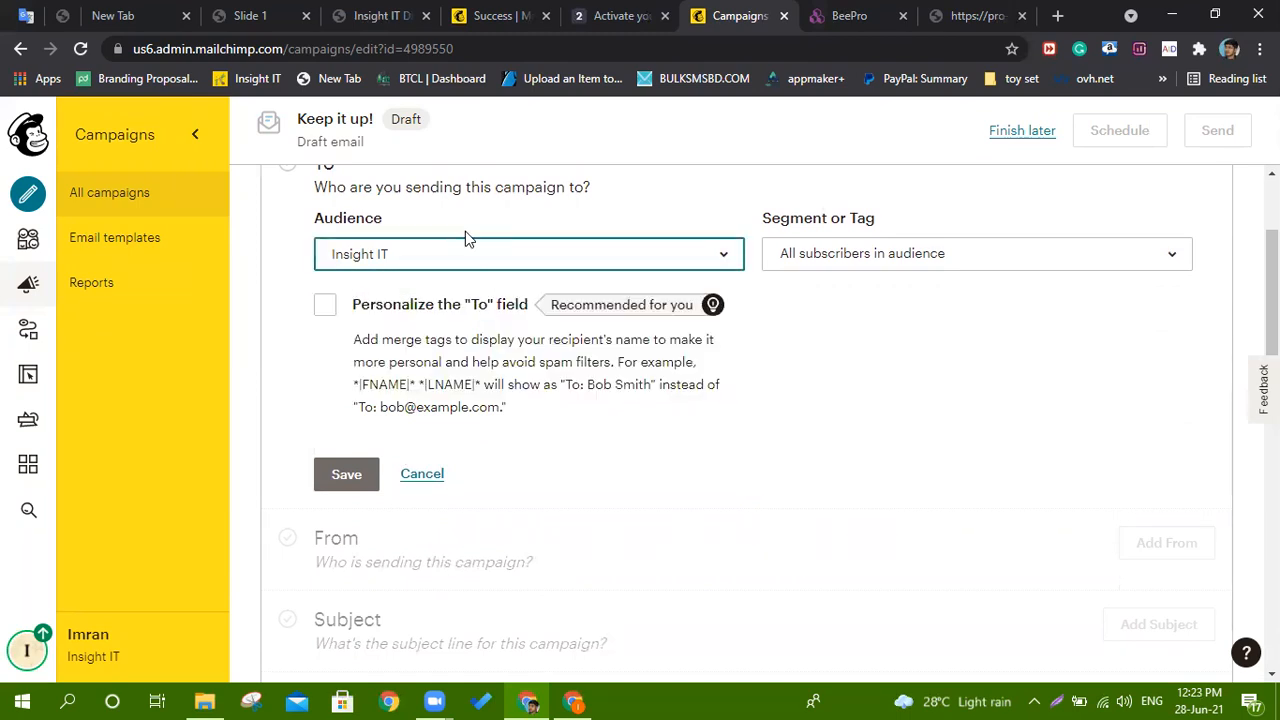
{"action": "scroll", "coordinate": [465, 235], "scroll_direction": "down", "scroll_amount": 3}
{"action": "left_click", "coordinate": [350, 196]}
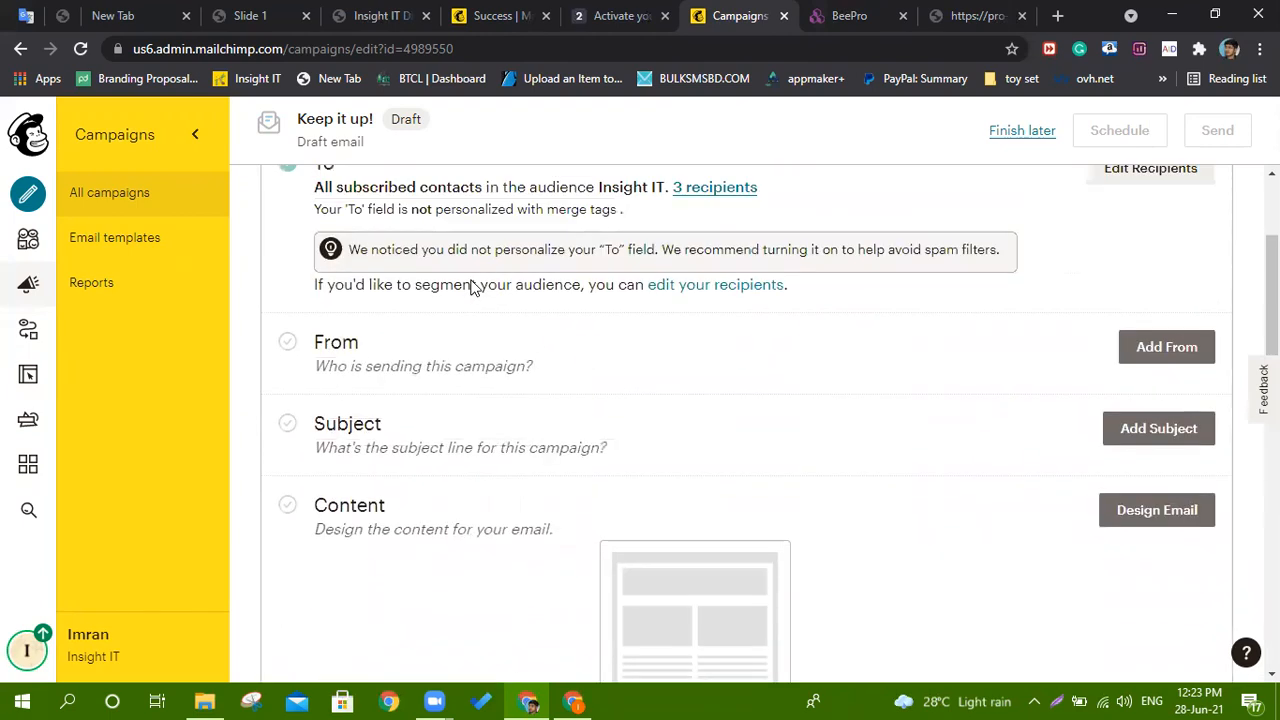
{"action": "left_click_drag", "start_coordinate": [316, 341], "coordinate": [375, 344]}
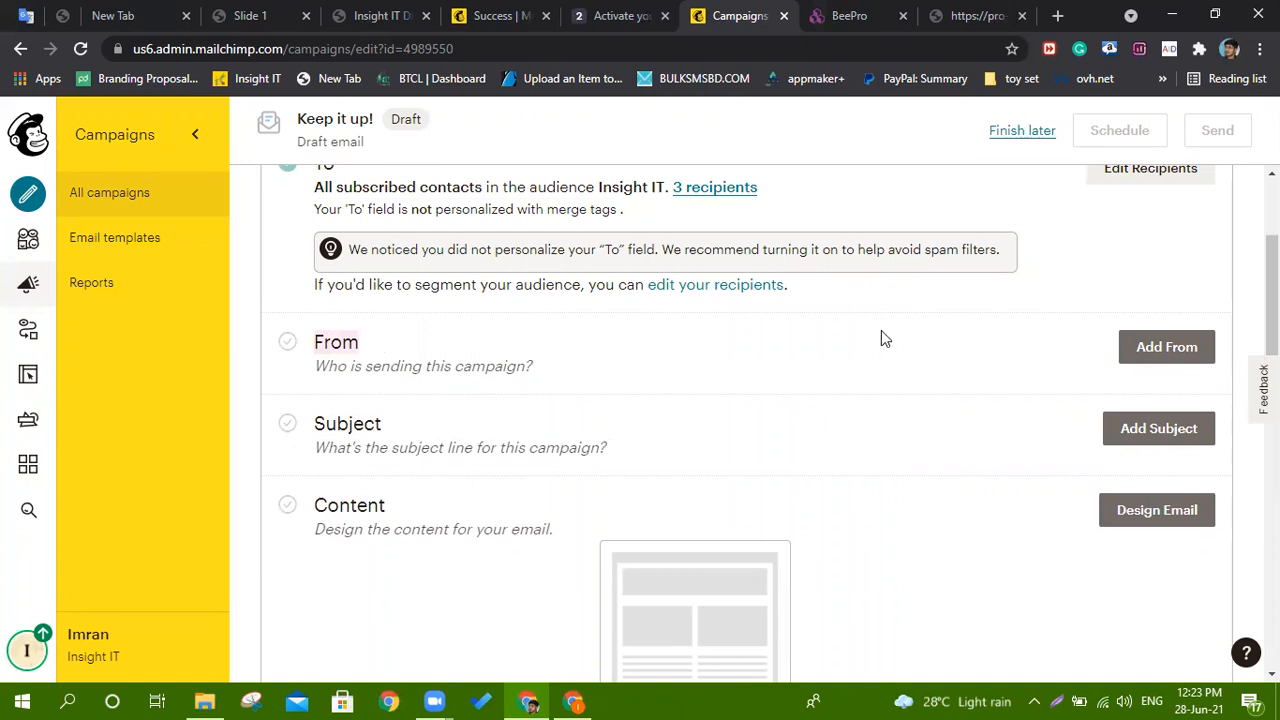
Open the From form and start entering the sender email address from a suggestion.
{"action": "left_click", "coordinate": [1172, 355]}
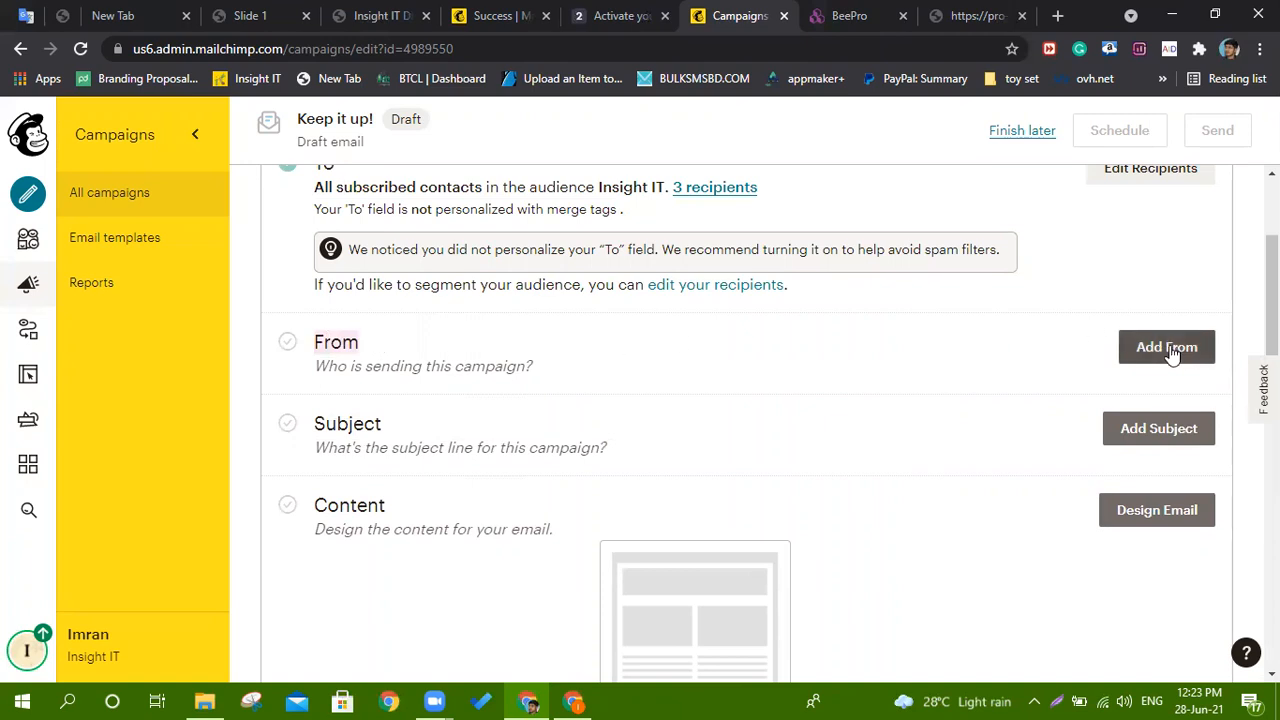
{"action": "left_click", "coordinate": [1172, 352]}
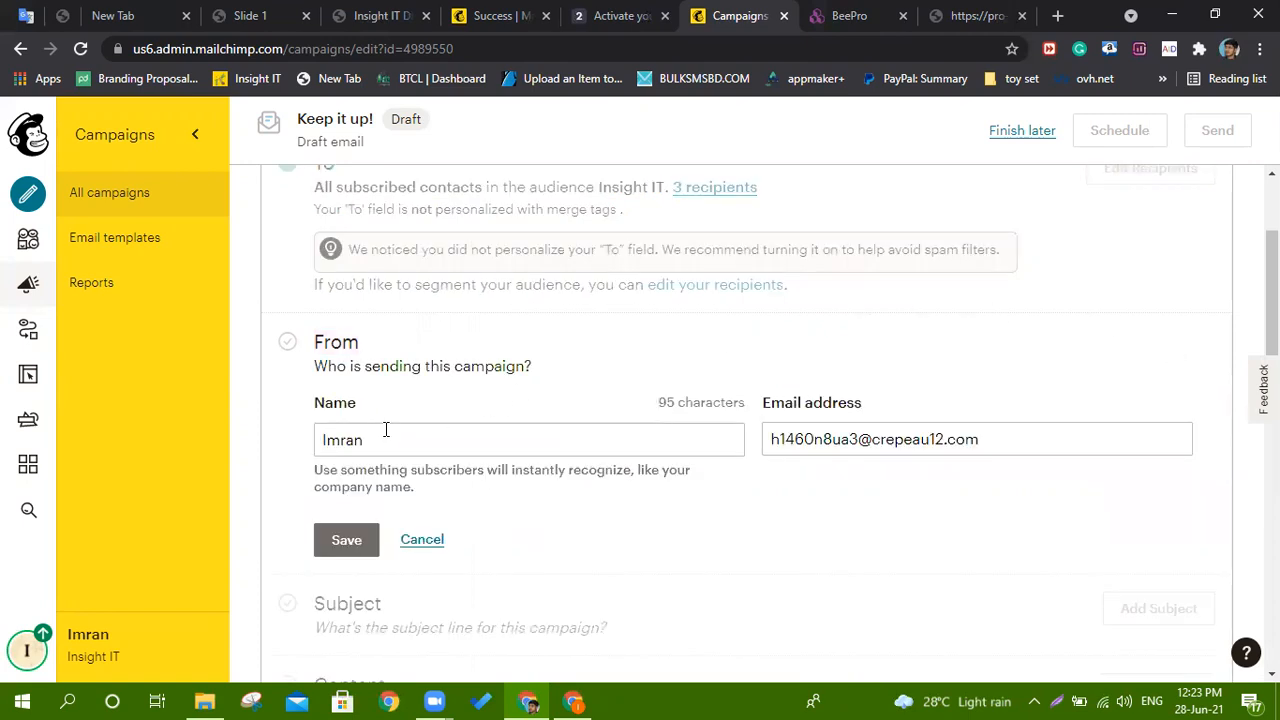
{"action": "left_click", "coordinate": [384, 436]}
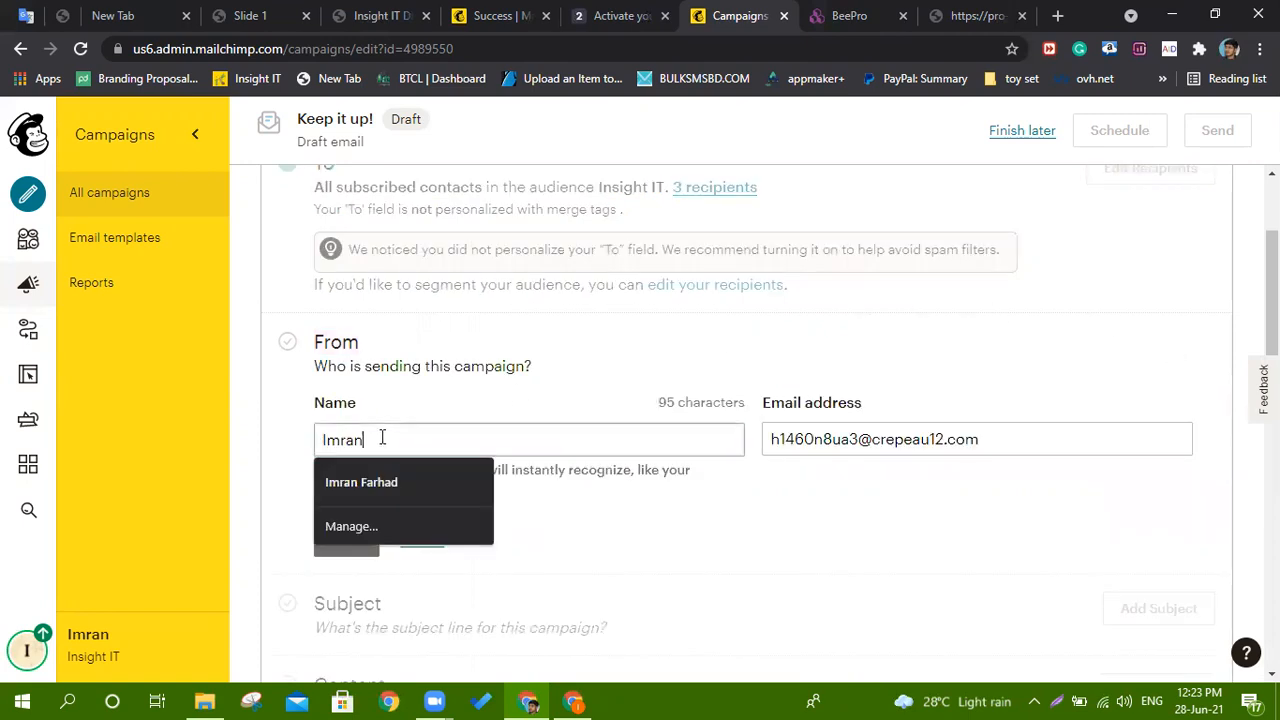
{"action": "left_click", "coordinate": [972, 439]}
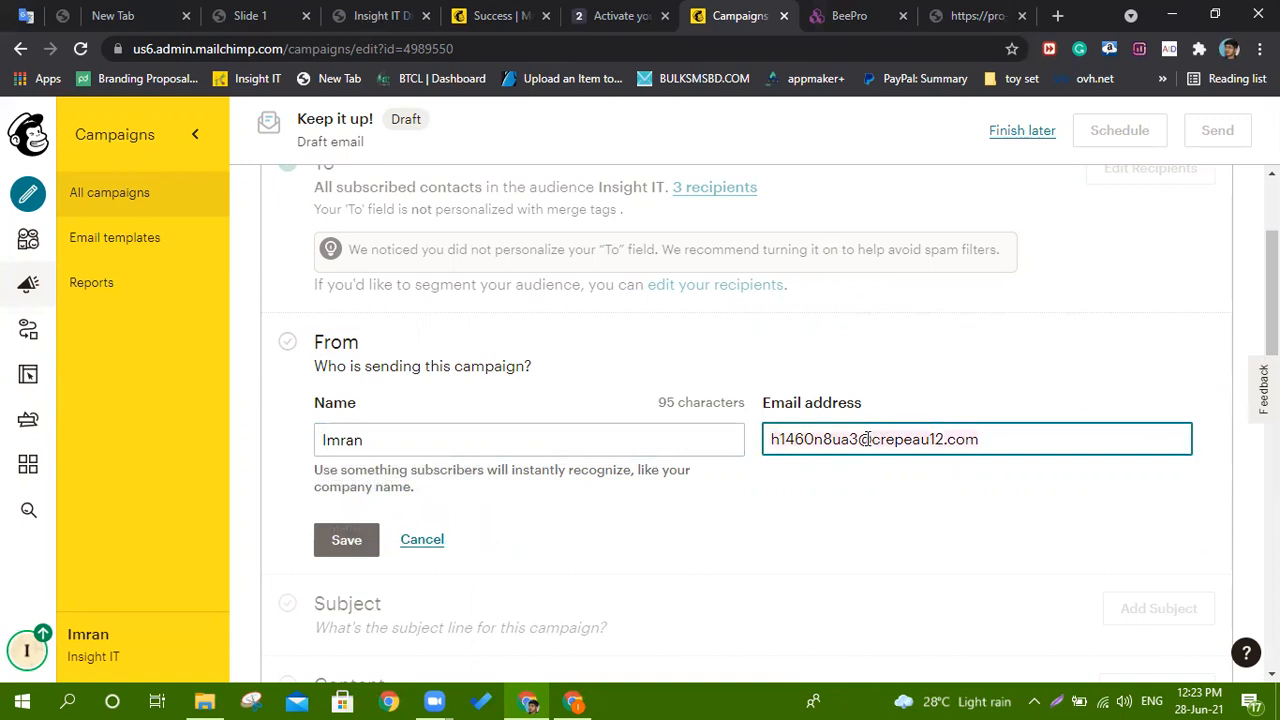
{"action": "key", "text": "ctrl+a"}
{"action": "type", "text": "ins"}
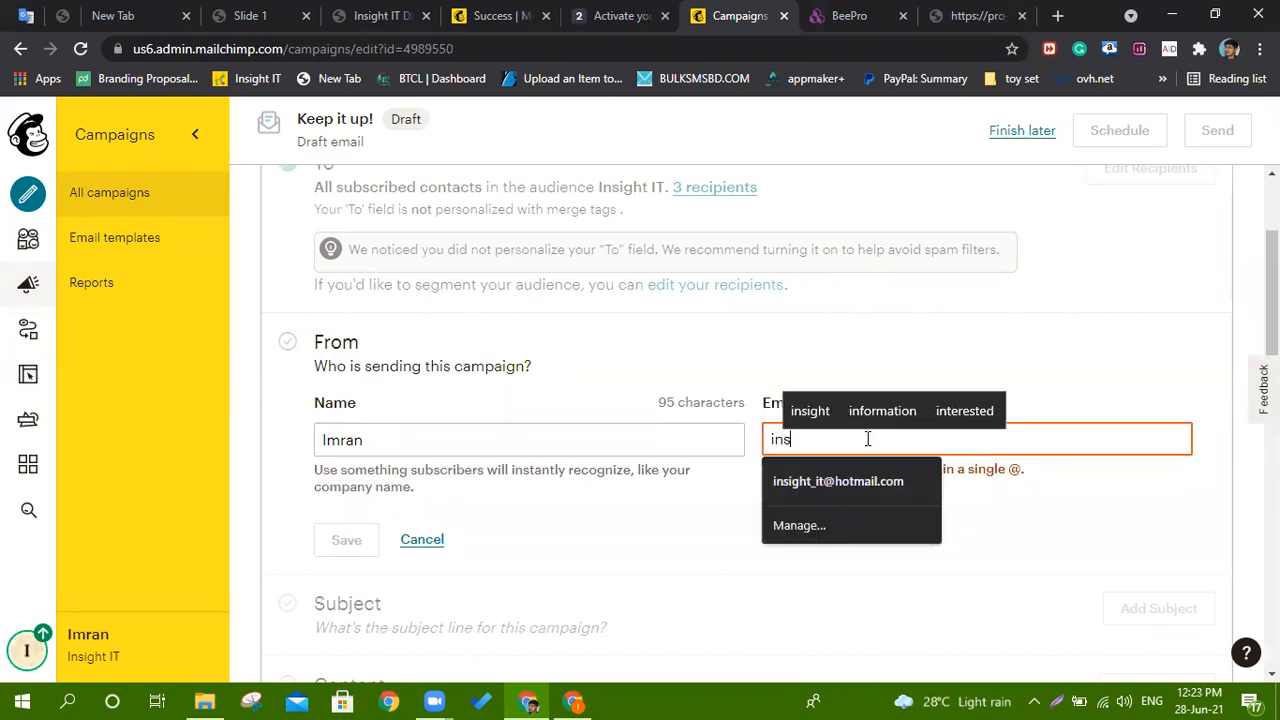
{"action": "left_click", "coordinate": [916, 411]}
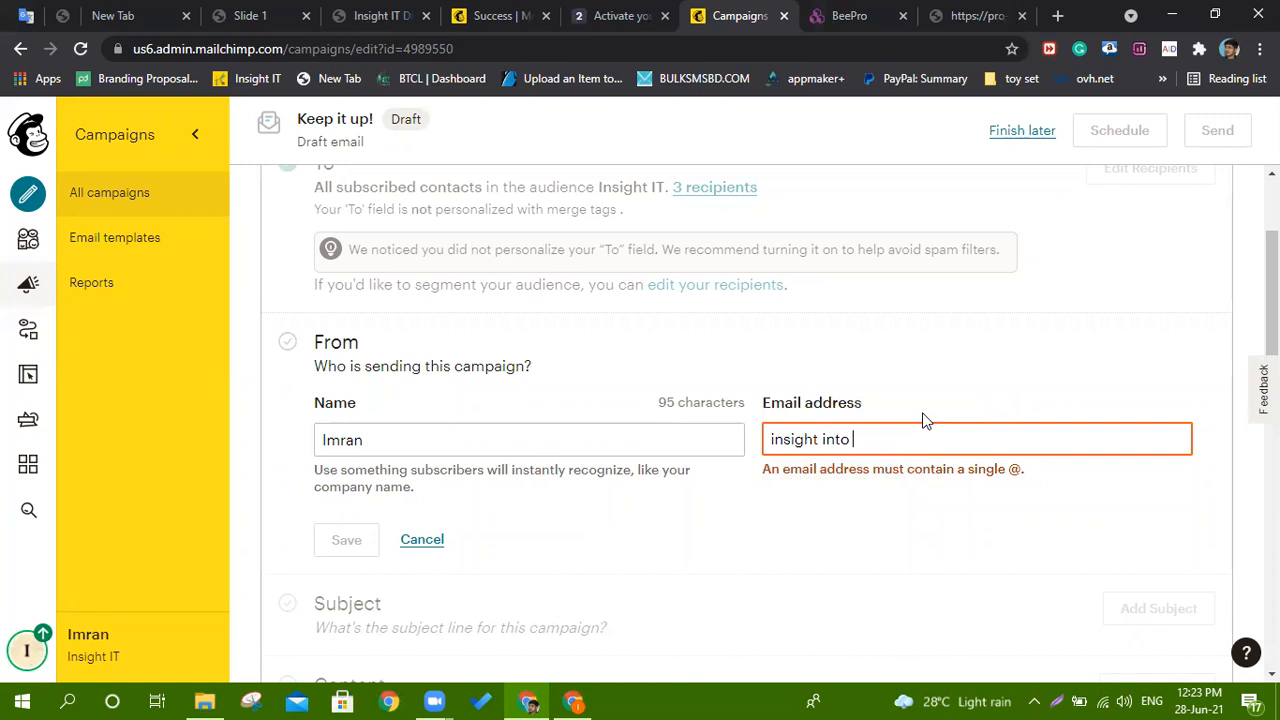
{"action": "key", "text": "BackSpace"}
{"action": "type", "text": "@g"}
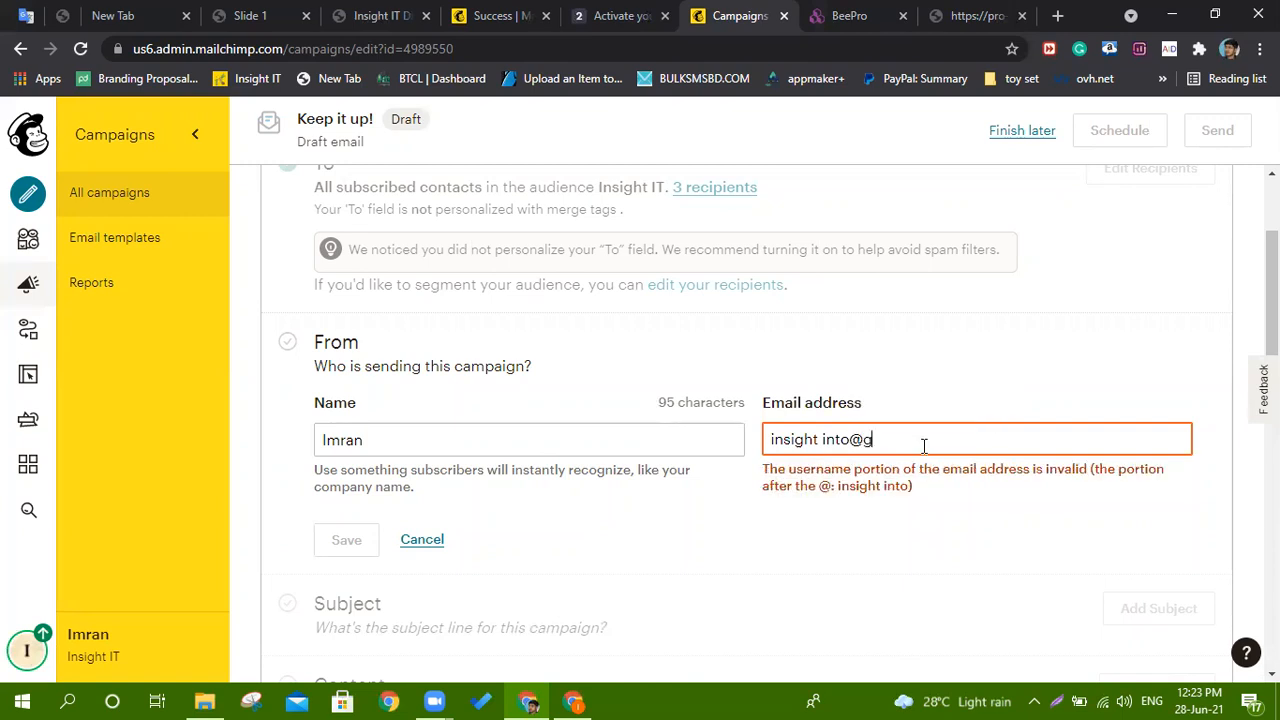
{"action": "type", "text": "mail.co"}
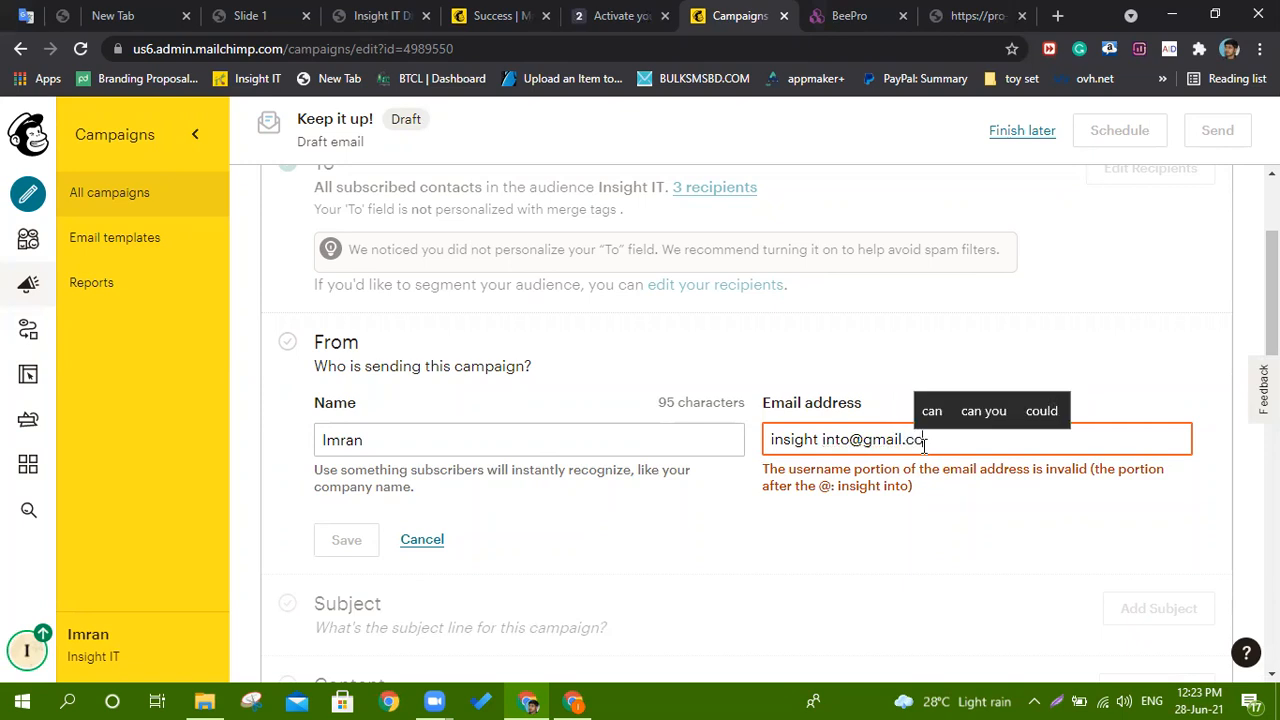
{"action": "type", "text": "m"}
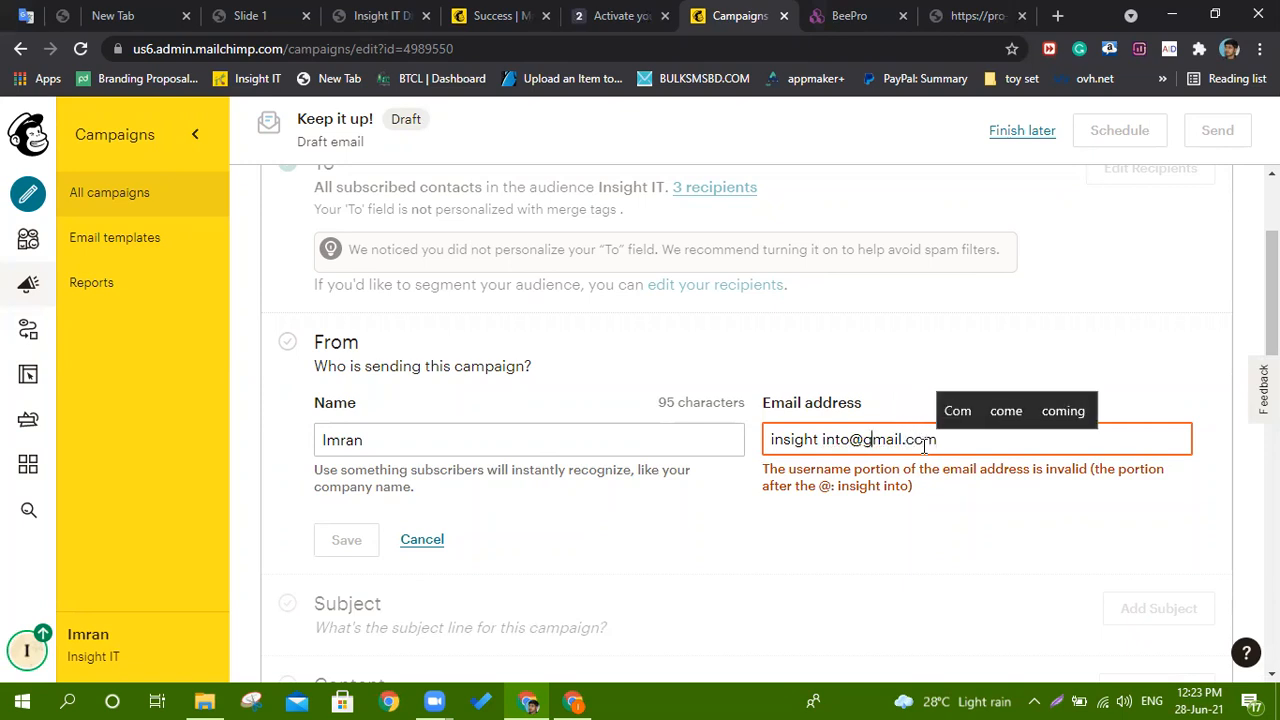
{"action": "key", "text": "BackSpace"}
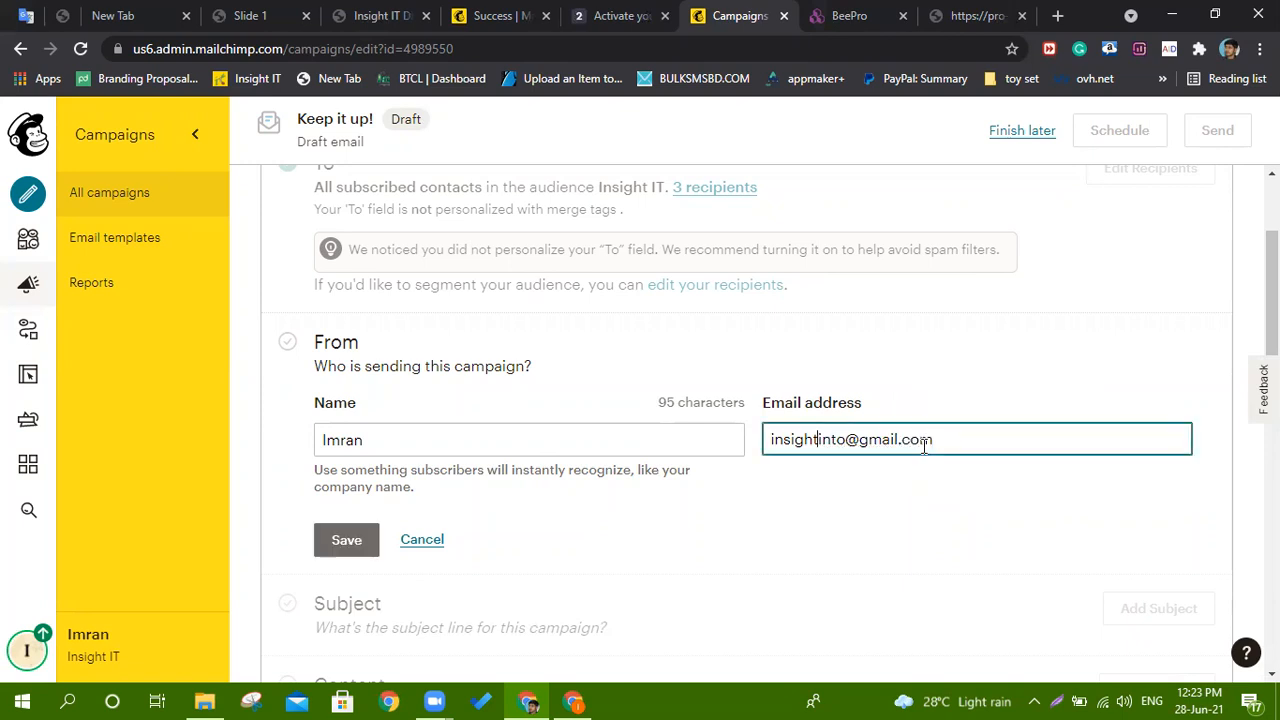
{"action": "left_click", "coordinate": [920, 376]}
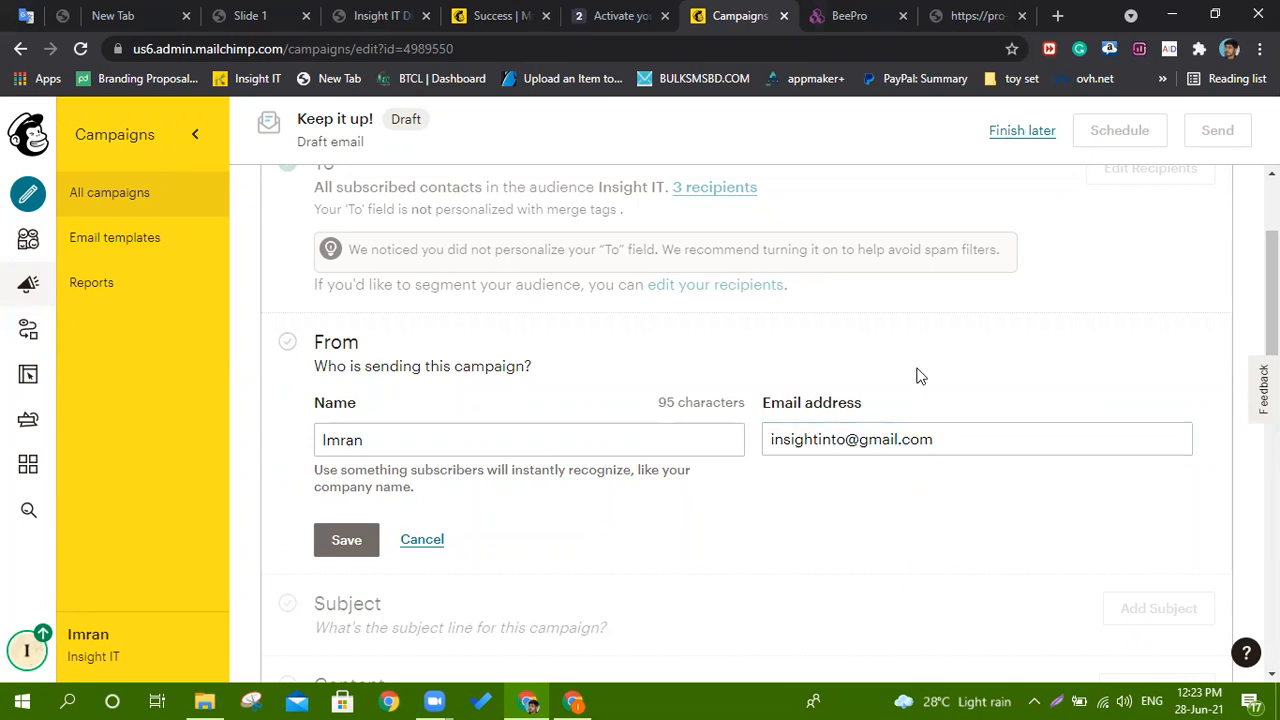
{"action": "left_click", "coordinate": [1058, 15]}
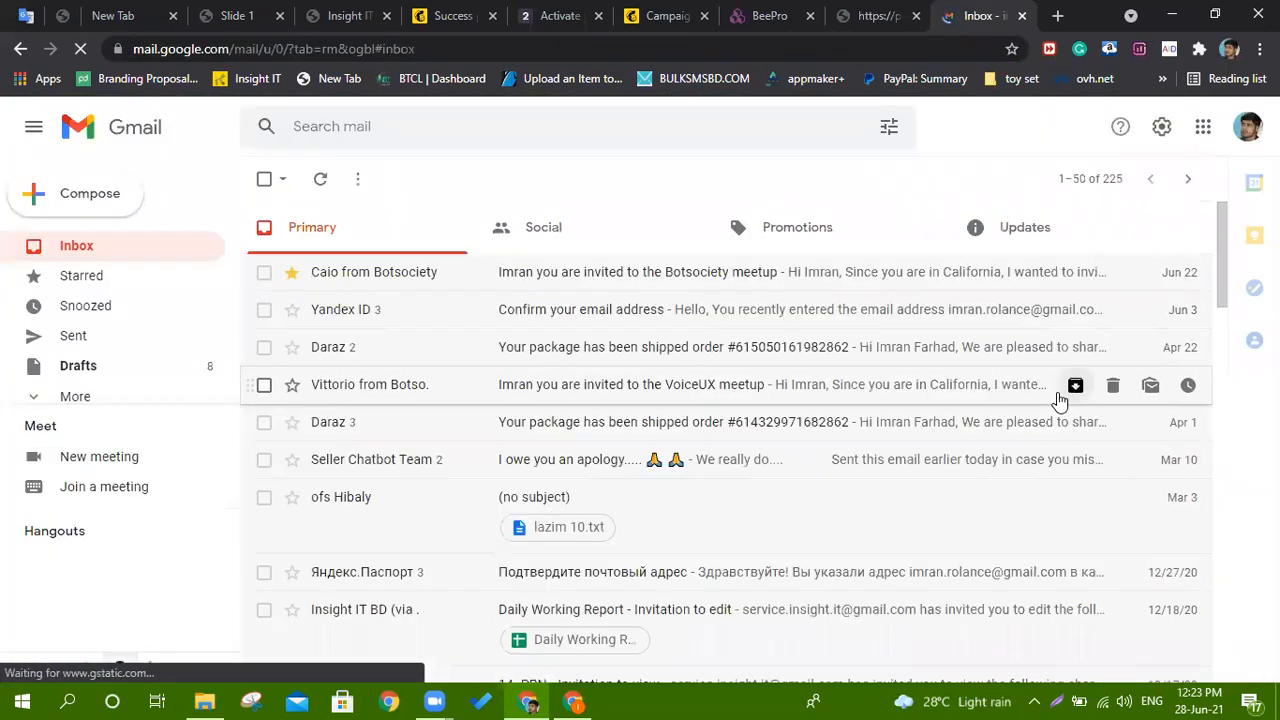
In Gmail Promotions, open the Early Bird Pricing email and select its sender name.
{"action": "left_click", "coordinate": [818, 240]}
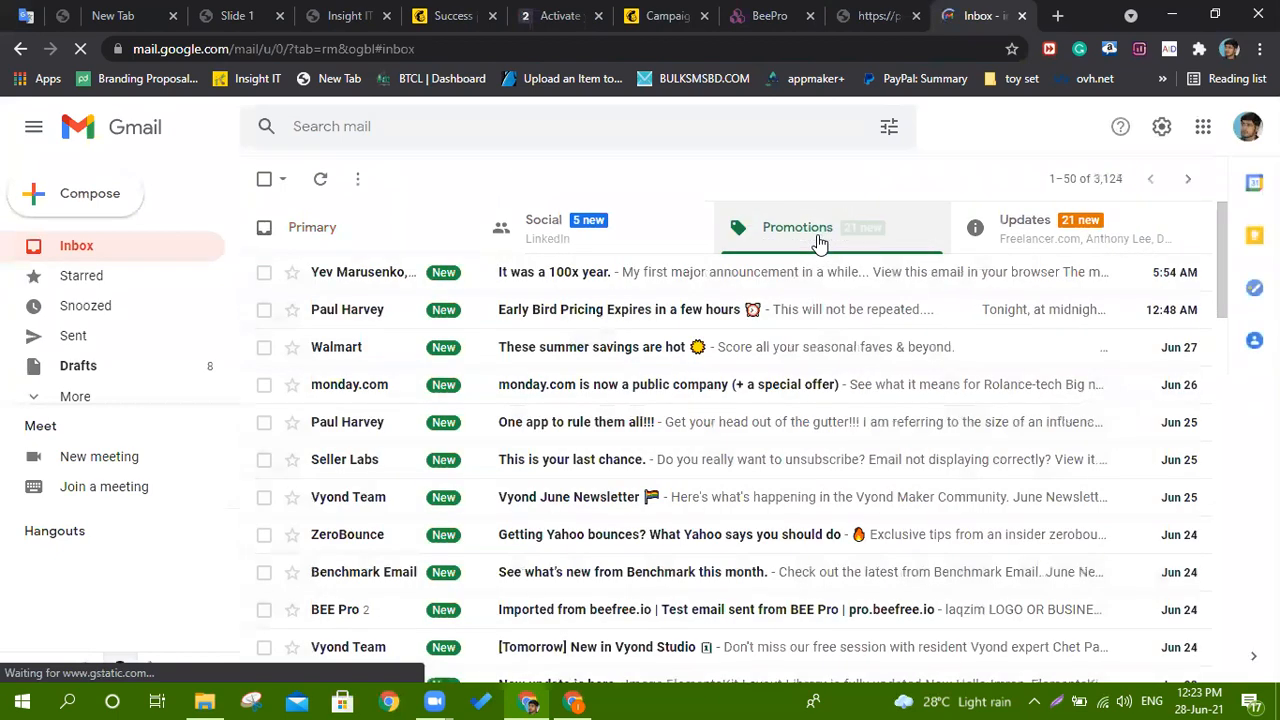
{"action": "left_click", "coordinate": [512, 317]}
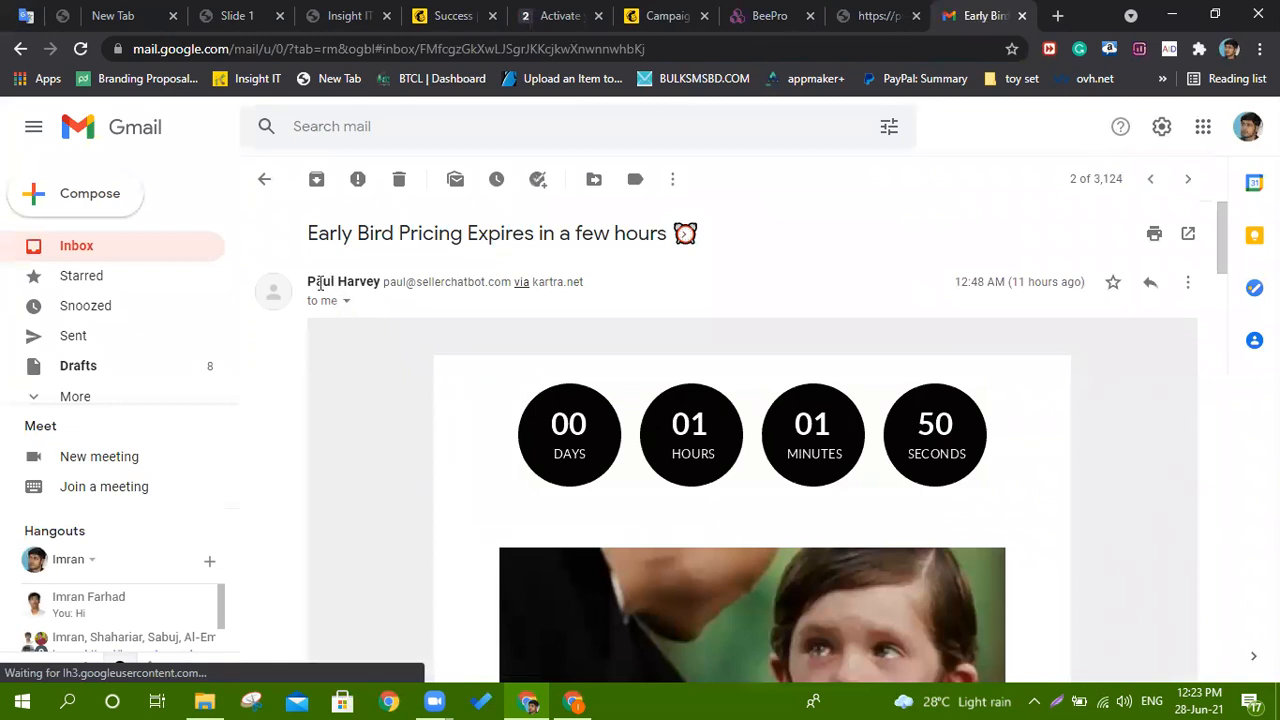
{"action": "left_click_drag", "start_coordinate": [308, 281], "coordinate": [384, 281]}
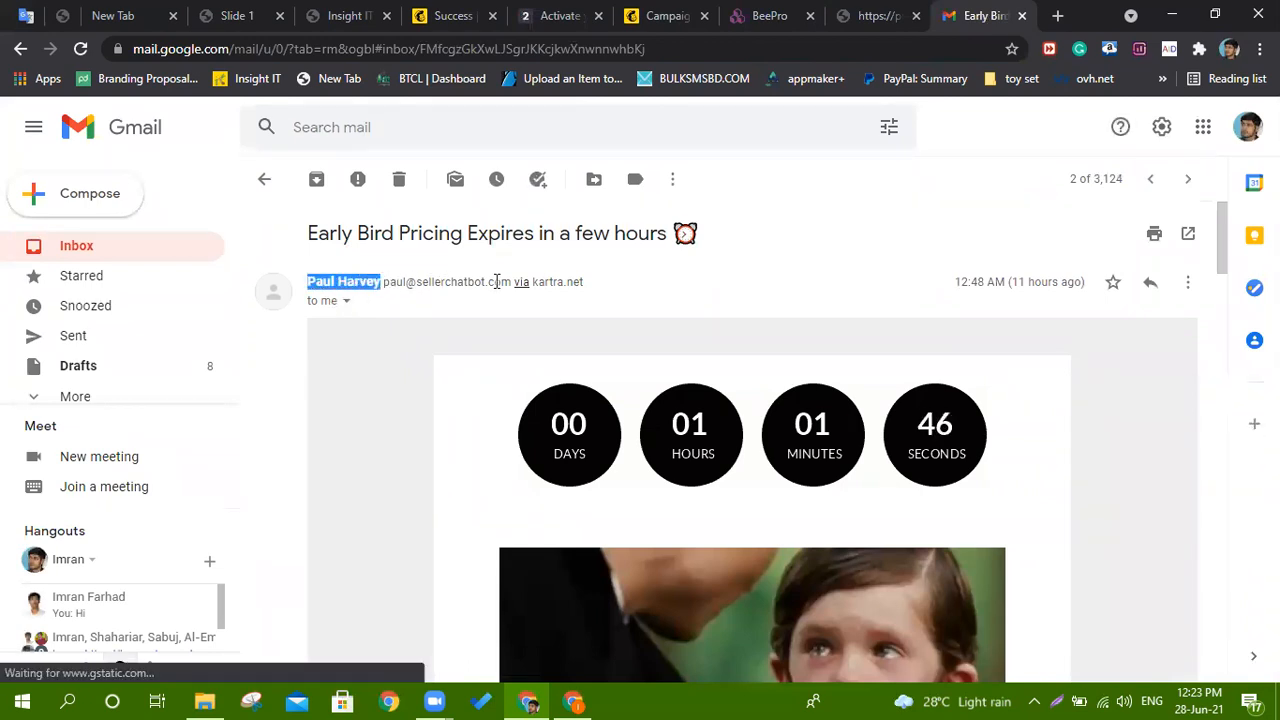
{"action": "scroll", "coordinate": [720, 414], "scroll_direction": "down", "scroll_amount": 3}
{"action": "scroll", "coordinate": [720, 414], "scroll_direction": "up", "scroll_amount": 3}
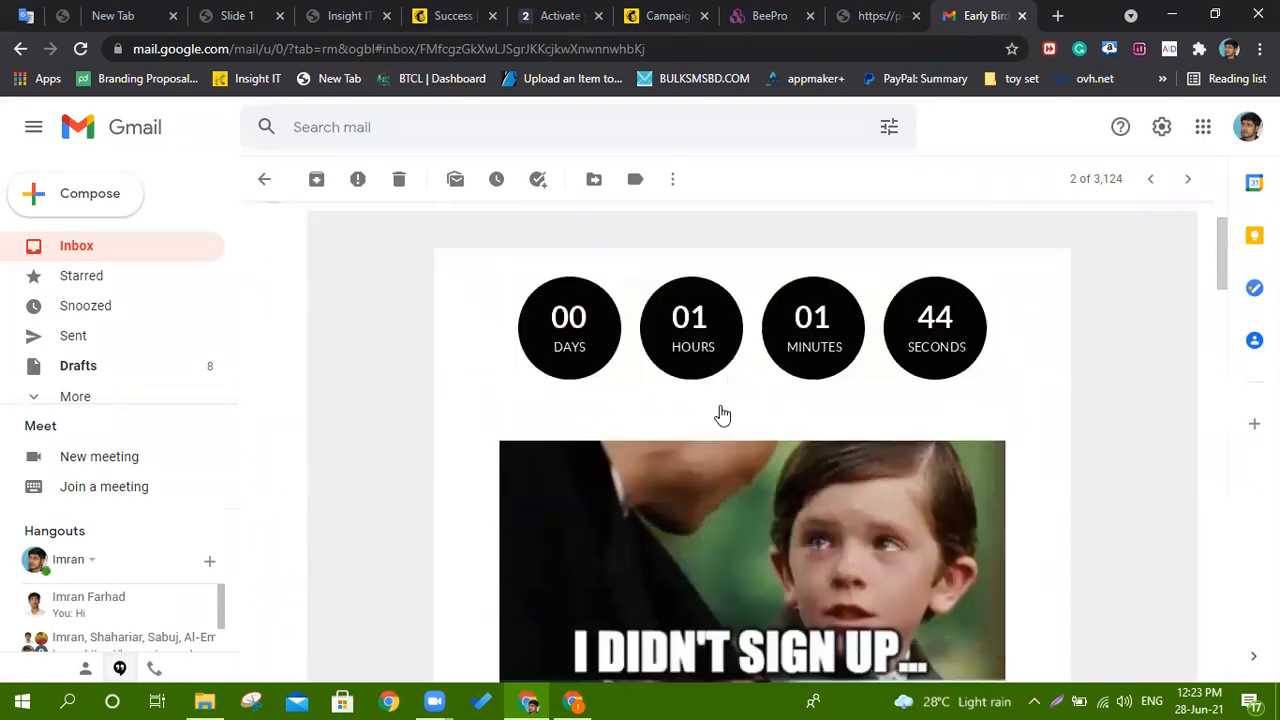
Switch through the BeePro tabs back to the Mailchimp campaign page.
{"action": "left_click", "coordinate": [876, 18]}
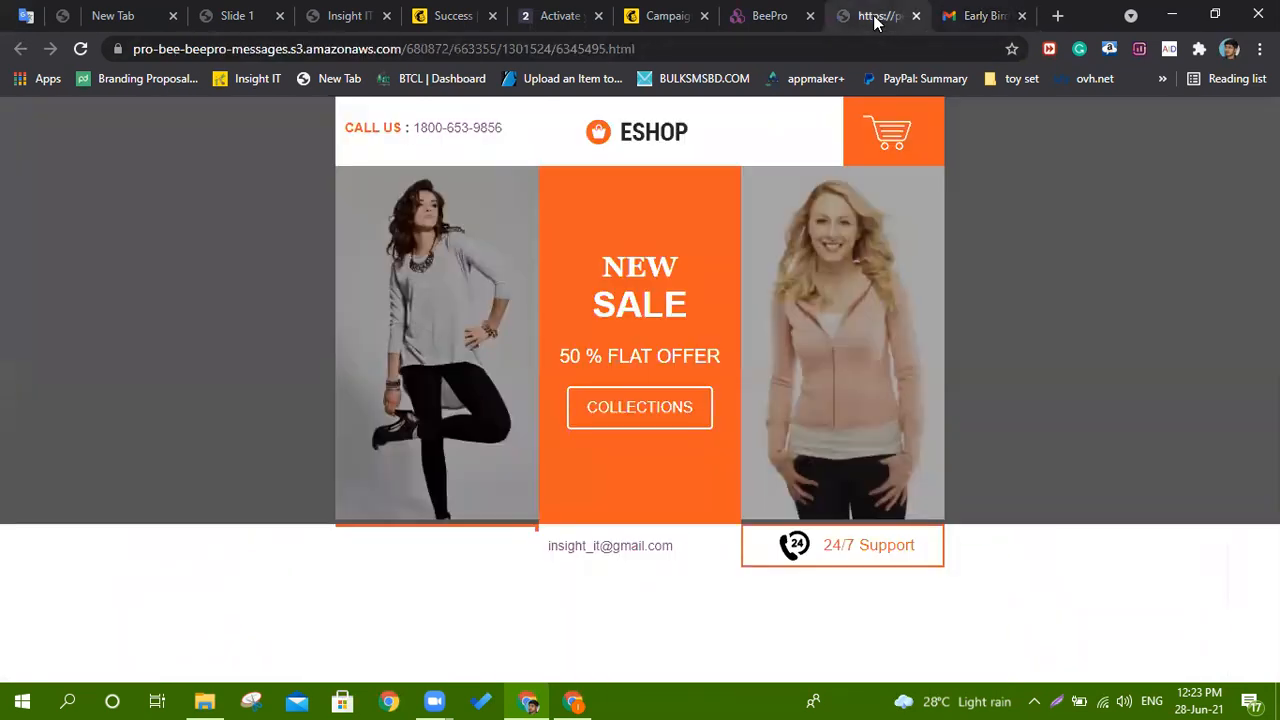
{"action": "left_click", "coordinate": [772, 14]}
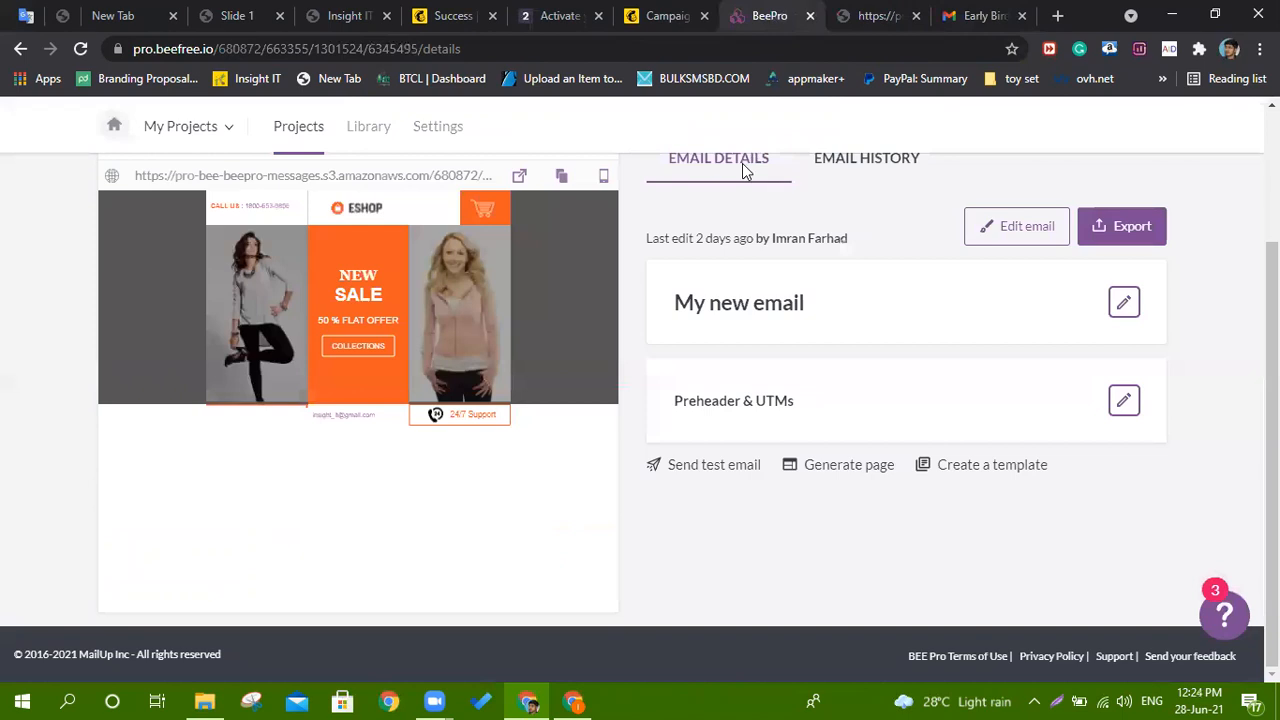
{"action": "left_click", "coordinate": [685, 10]}
Save the campaign's sender name and email, then return Gmail to the Promotions inbox.
{"action": "scroll", "coordinate": [589, 354], "scroll_direction": "down", "scroll_amount": 2}
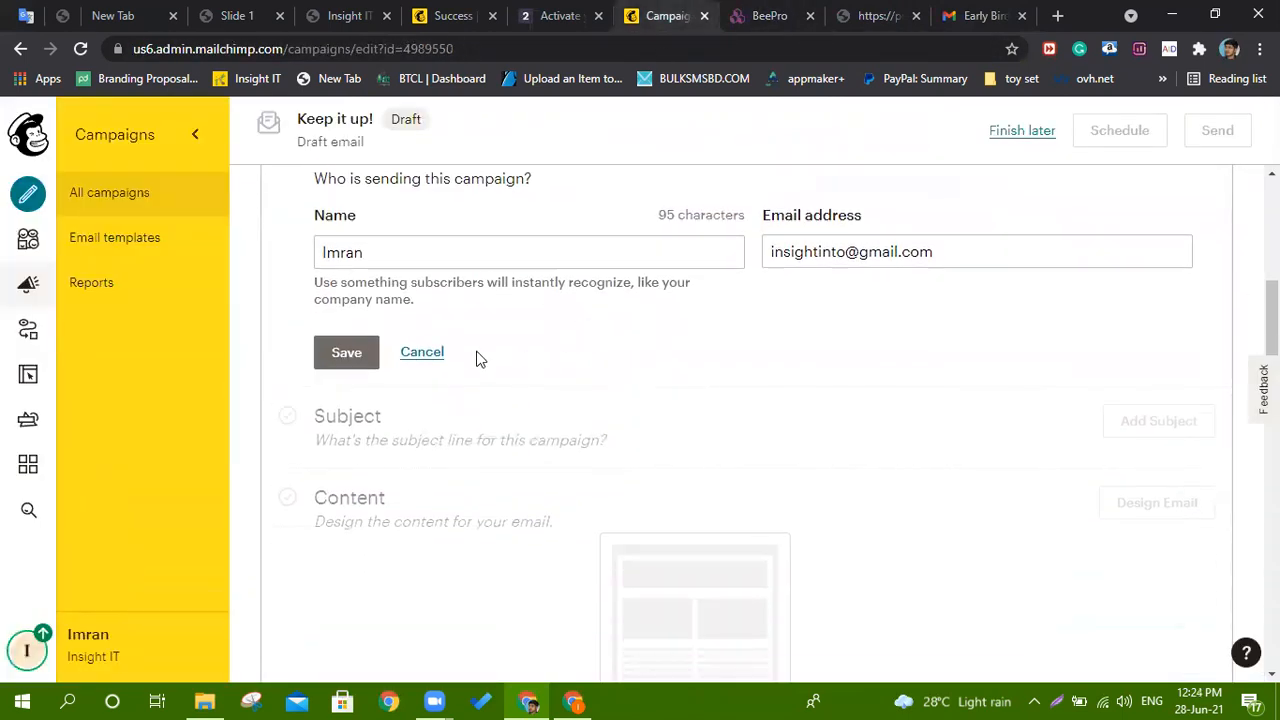
{"action": "left_click", "coordinate": [344, 354]}
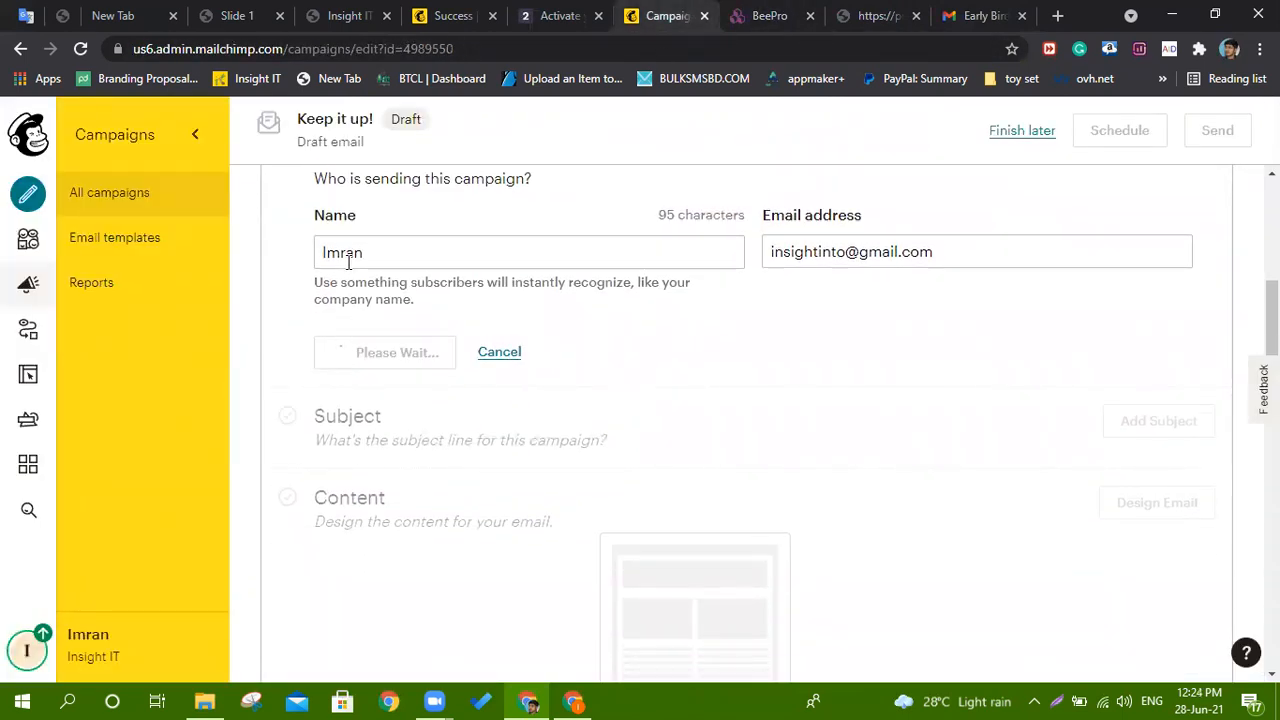
{"action": "scroll", "coordinate": [380, 373], "scroll_direction": "up", "scroll_amount": 1}
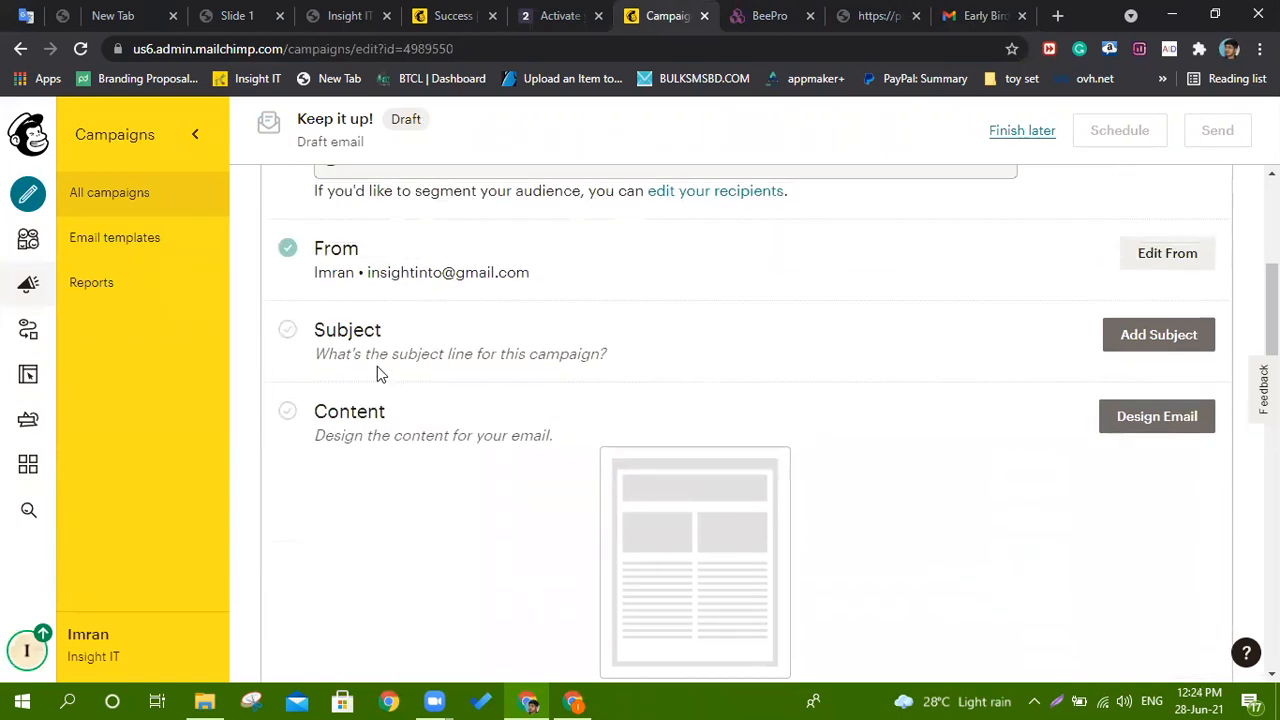
{"action": "scroll", "coordinate": [330, 398], "scroll_direction": "up", "scroll_amount": 1}
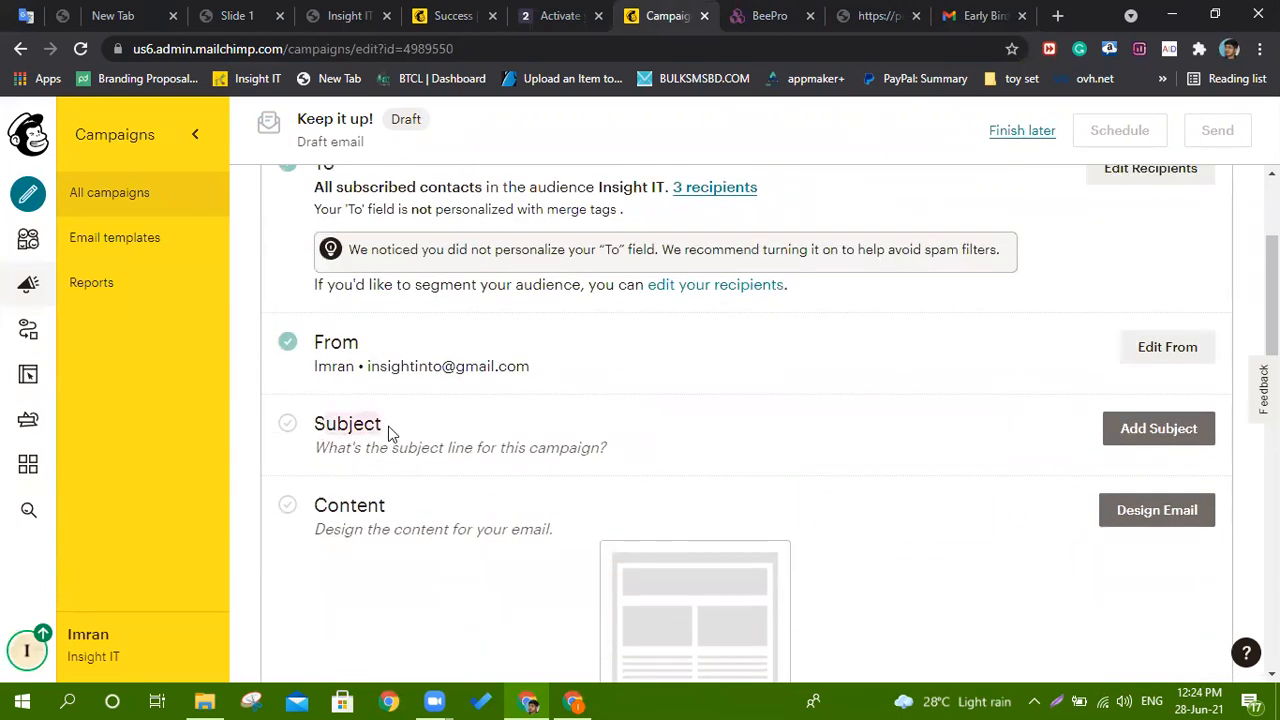
{"action": "left_click", "coordinate": [983, 14]}
{"action": "left_click", "coordinate": [265, 180]}
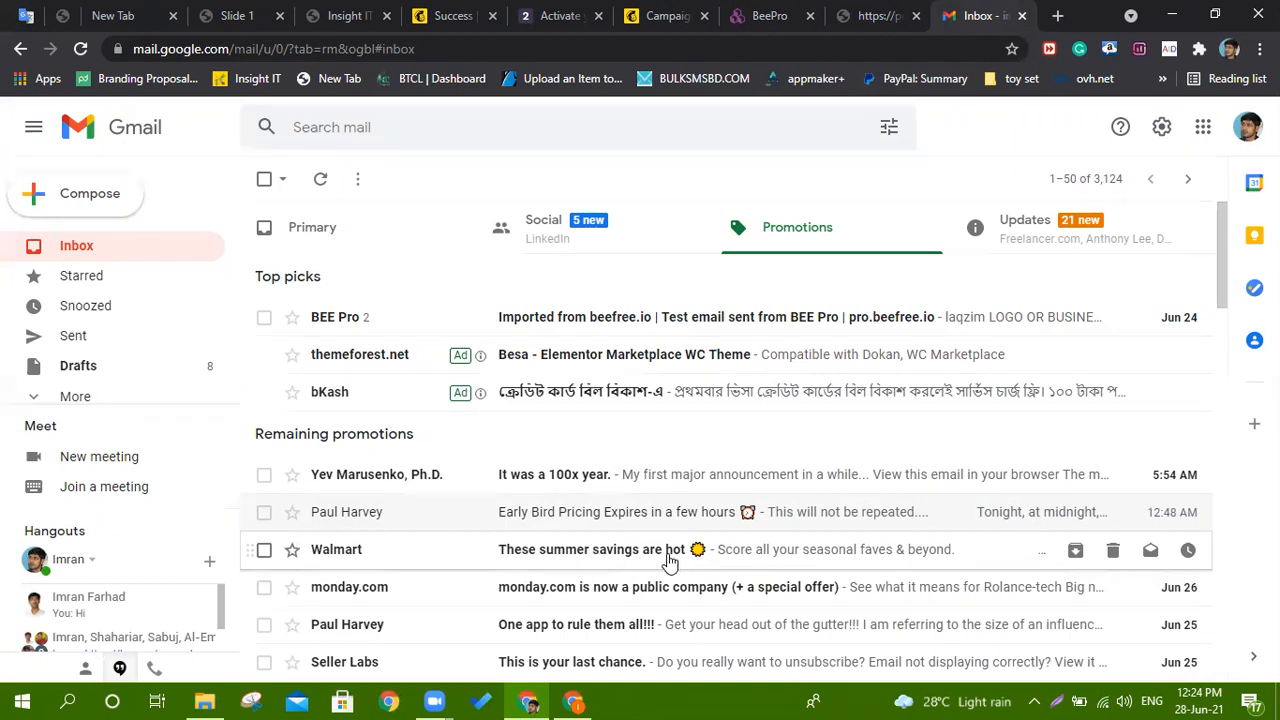
Scroll the Promotions list, then return to the gggg campaign in Mailchimp.
{"action": "scroll", "coordinate": [700, 552], "scroll_direction": "down", "scroll_amount": 1}
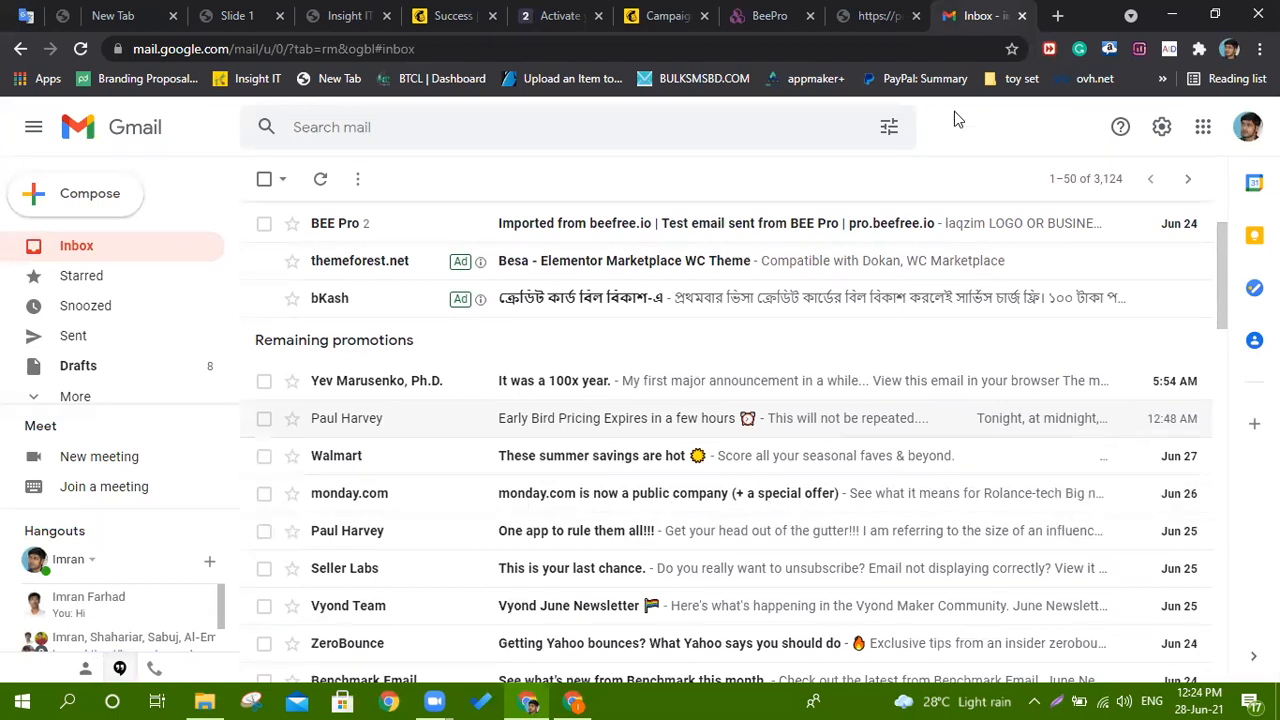
{"action": "left_click", "coordinate": [665, 15]}
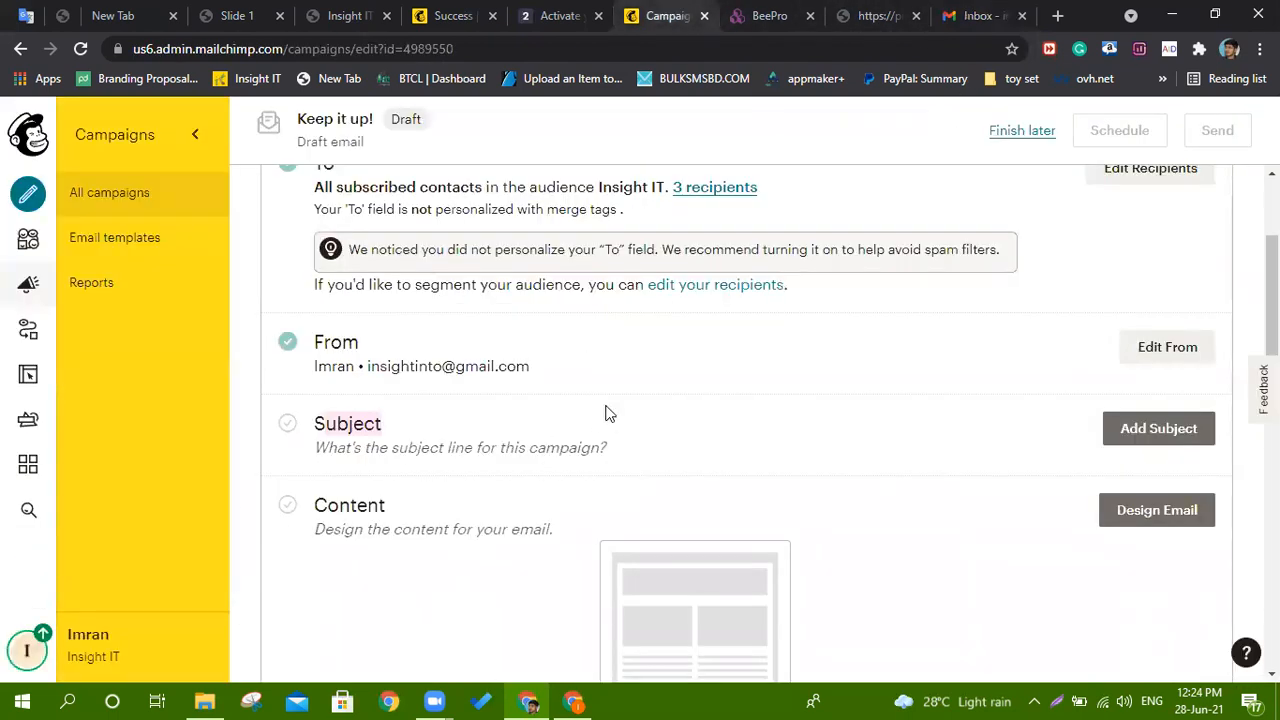
Add the subject line 'sdsdsdsdsd' to the campaign and save it.
{"action": "left_click", "coordinate": [1198, 438]}
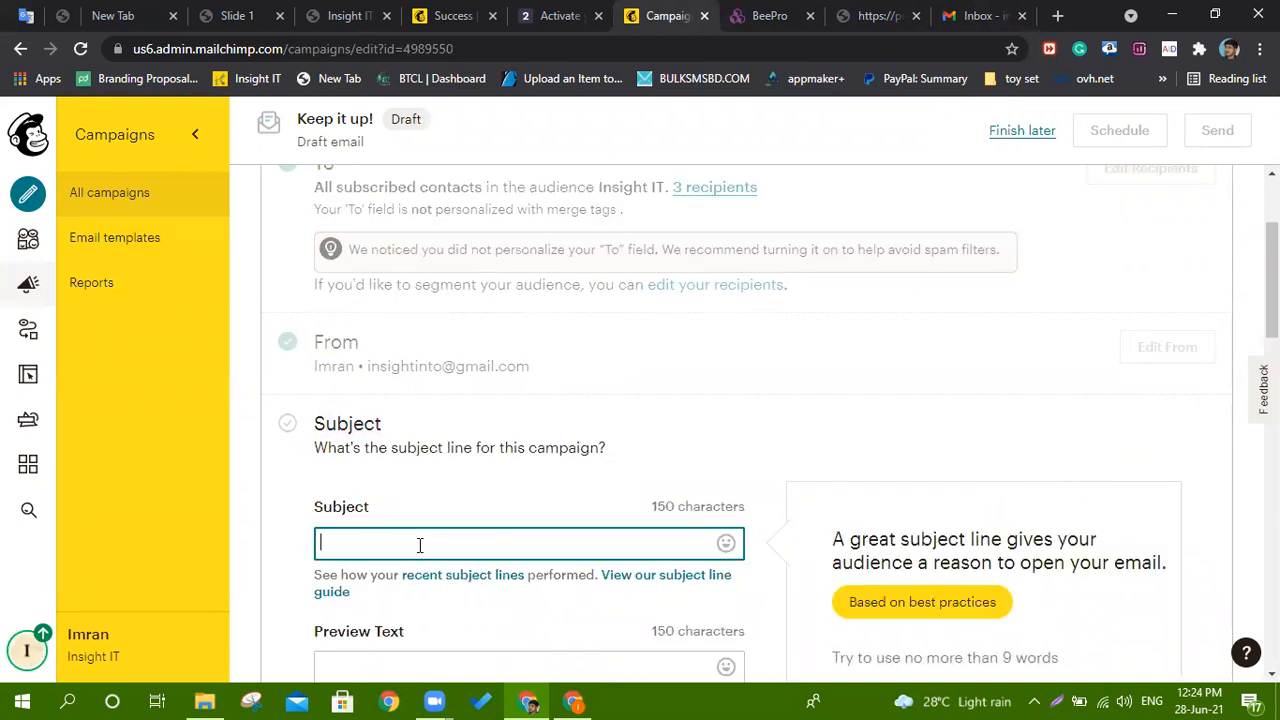
{"action": "type", "text": "sdsdsdsdsd"}
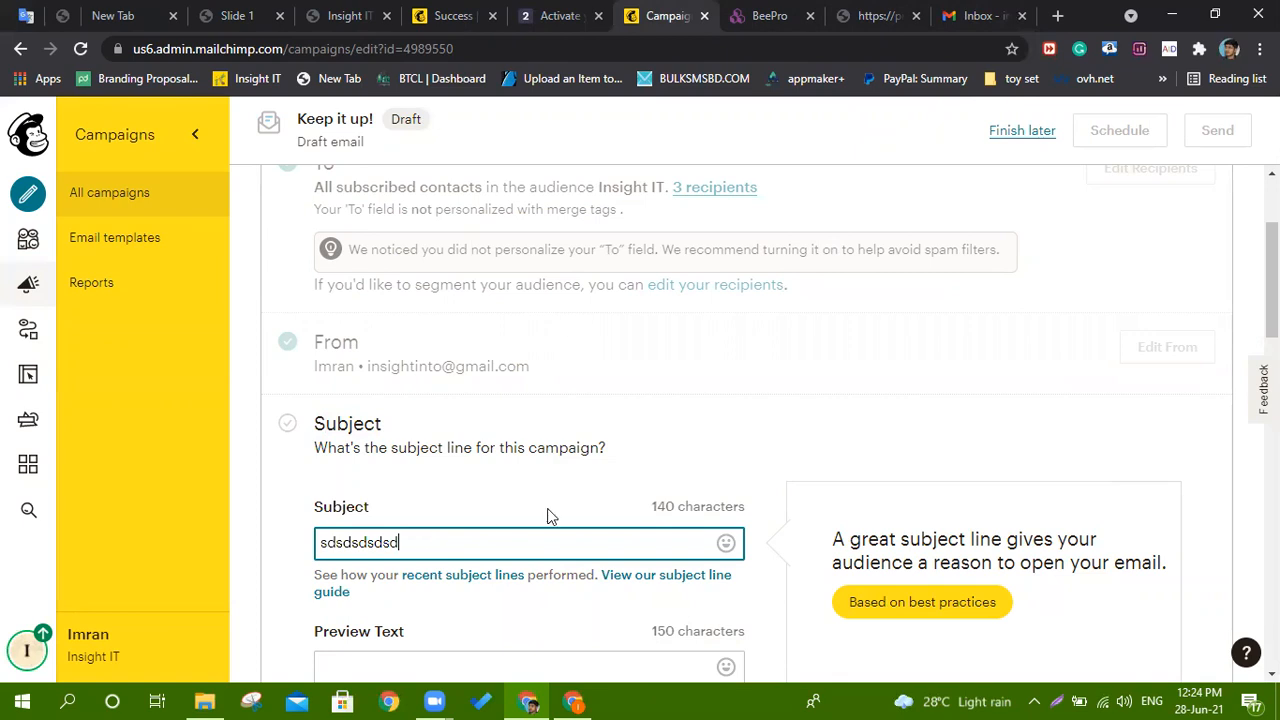
{"action": "scroll", "coordinate": [661, 451], "scroll_direction": "down", "scroll_amount": 3}
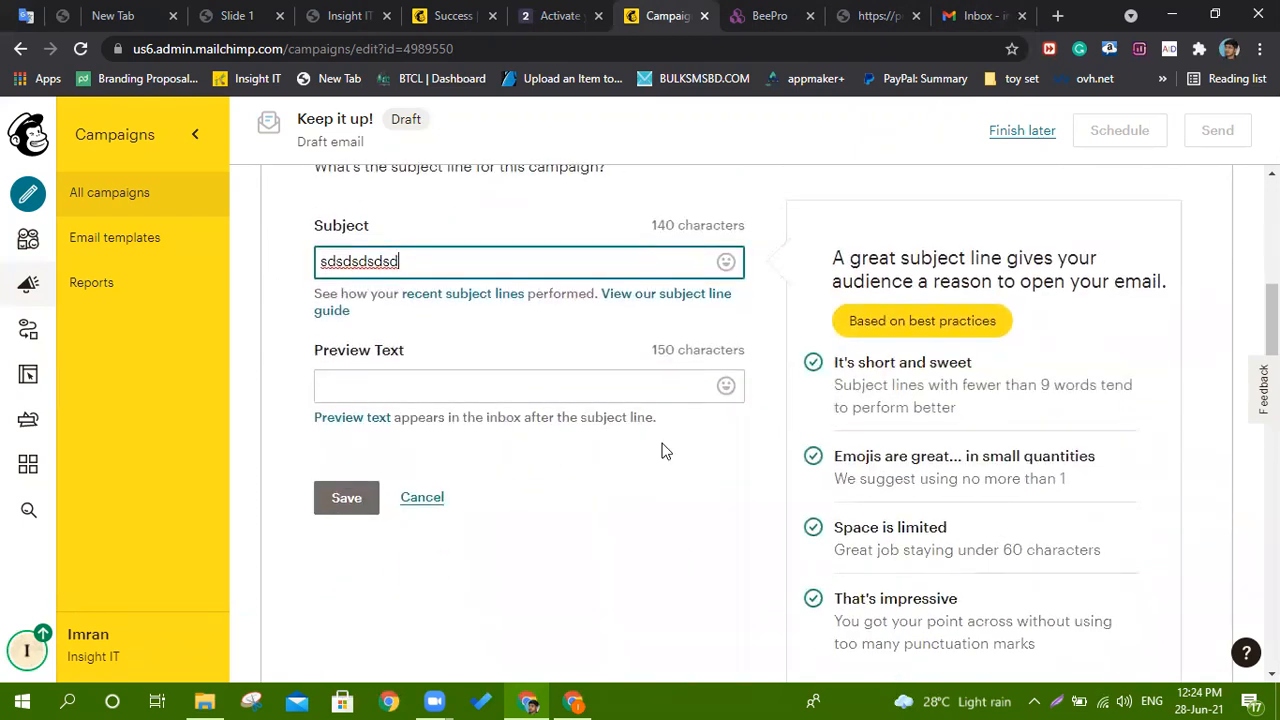
{"action": "left_click", "coordinate": [329, 503]}
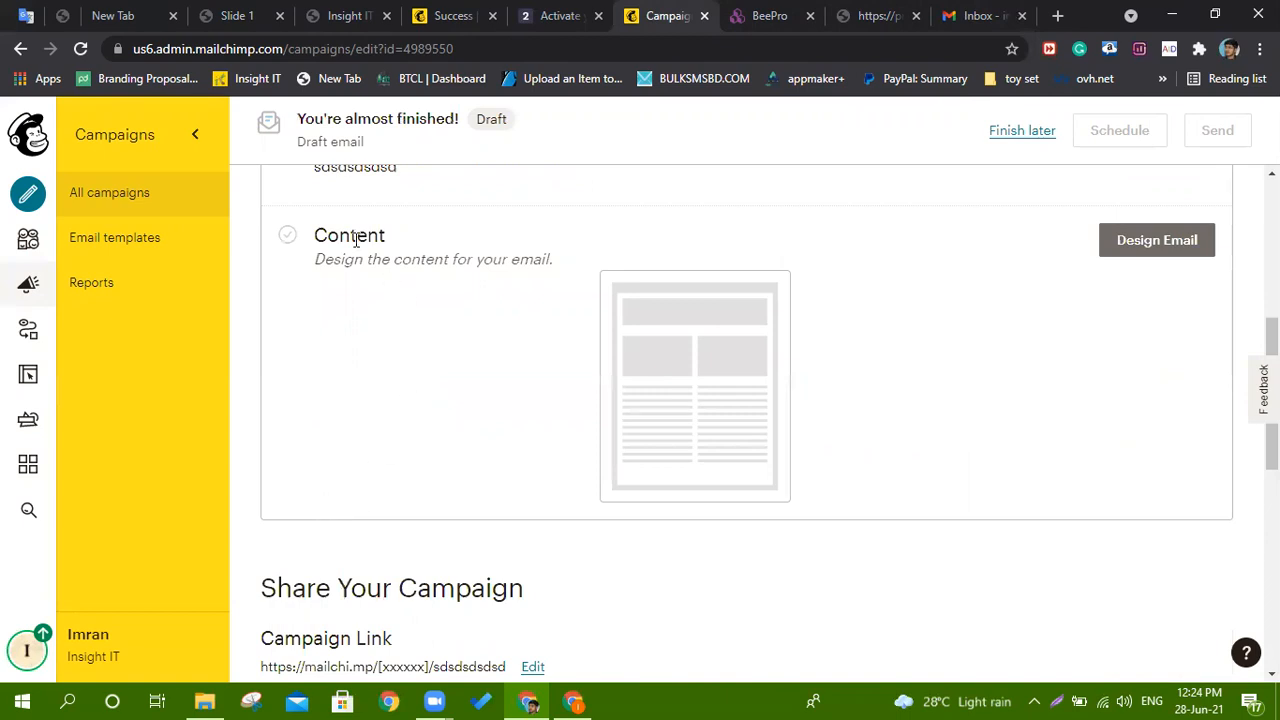
Start designing the email content from the Content section.
{"action": "left_click_drag", "start_coordinate": [341, 234], "coordinate": [395, 236]}
{"action": "scroll", "coordinate": [420, 320], "scroll_direction": "down", "scroll_amount": 3}
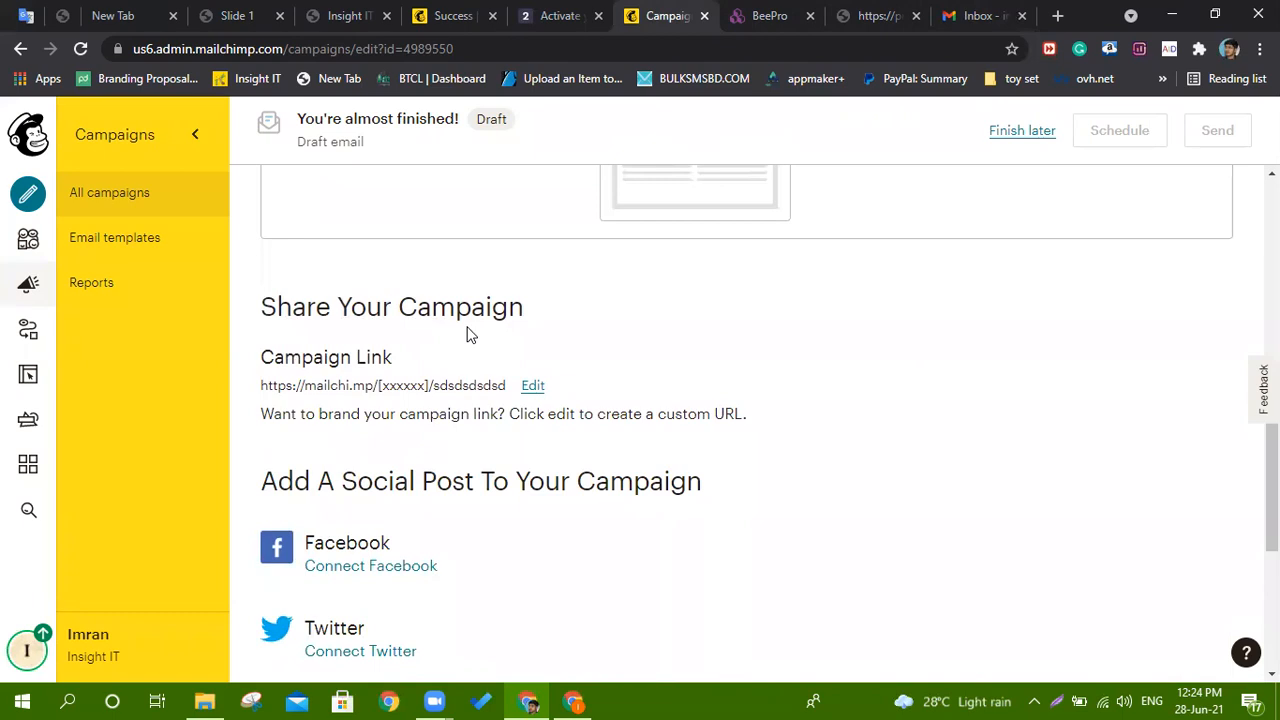
{"action": "scroll", "coordinate": [465, 334], "scroll_direction": "up", "scroll_amount": 3}
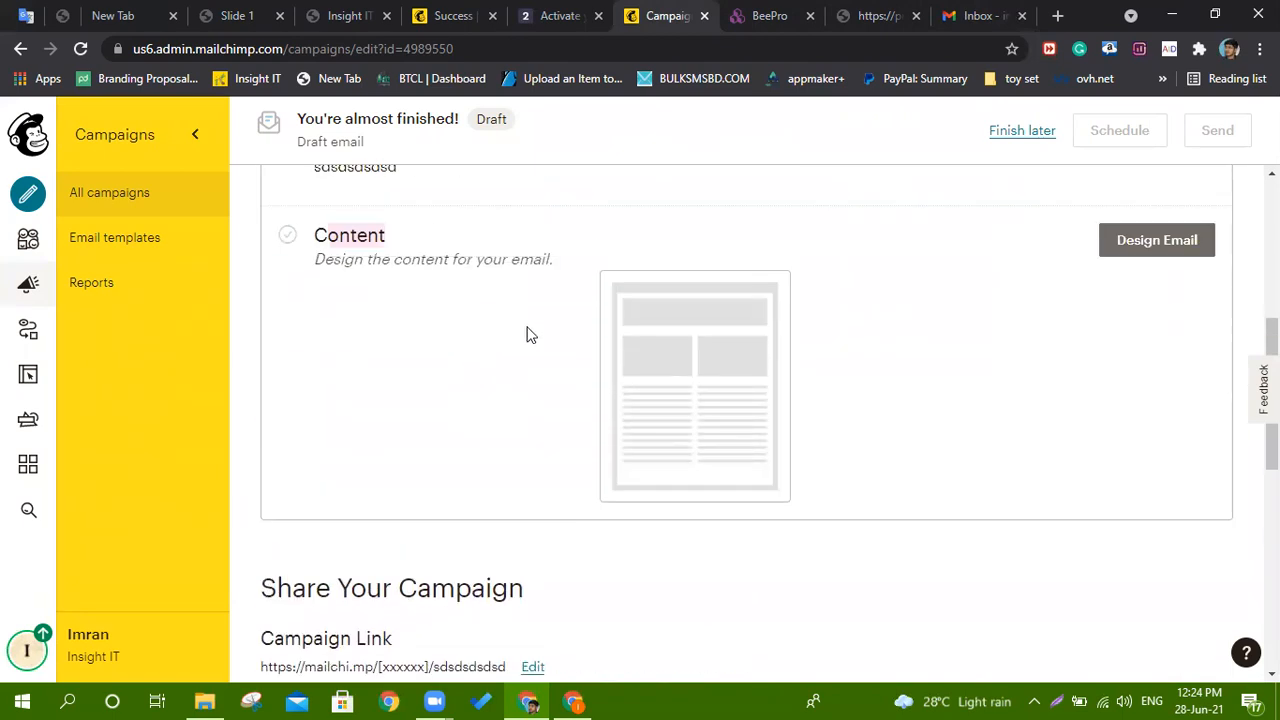
{"action": "left_click", "coordinate": [1160, 244]}
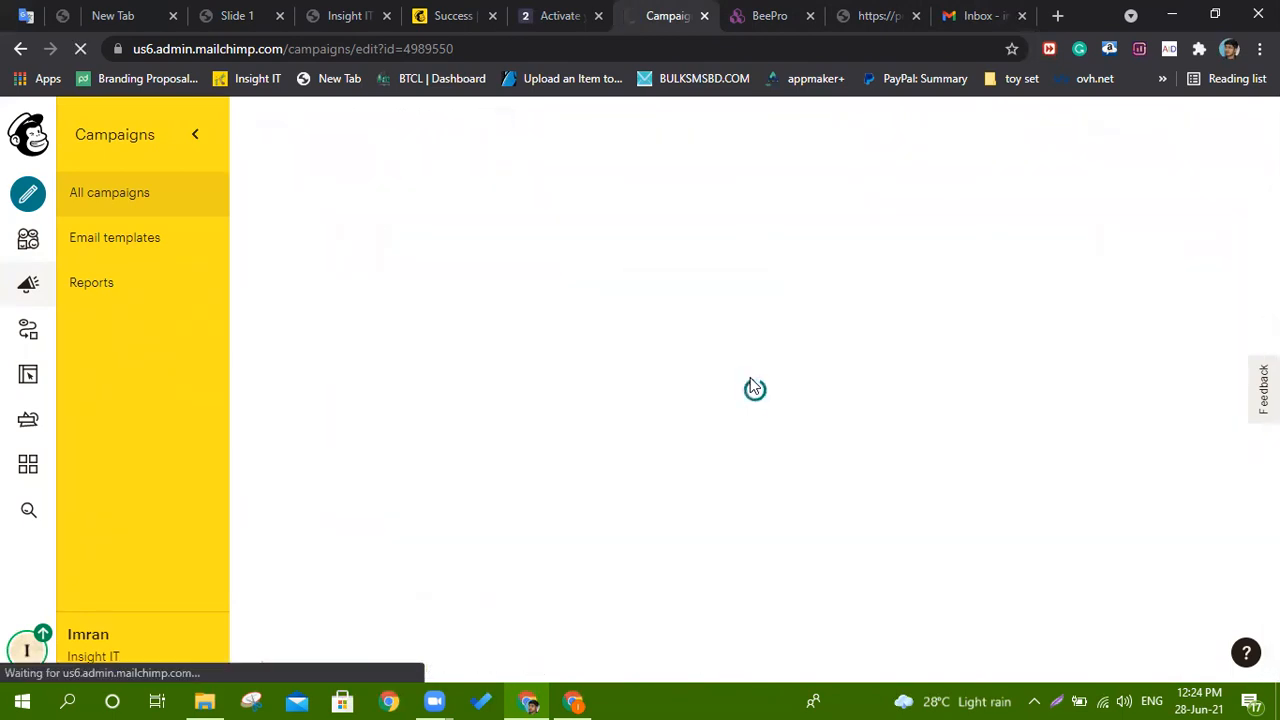
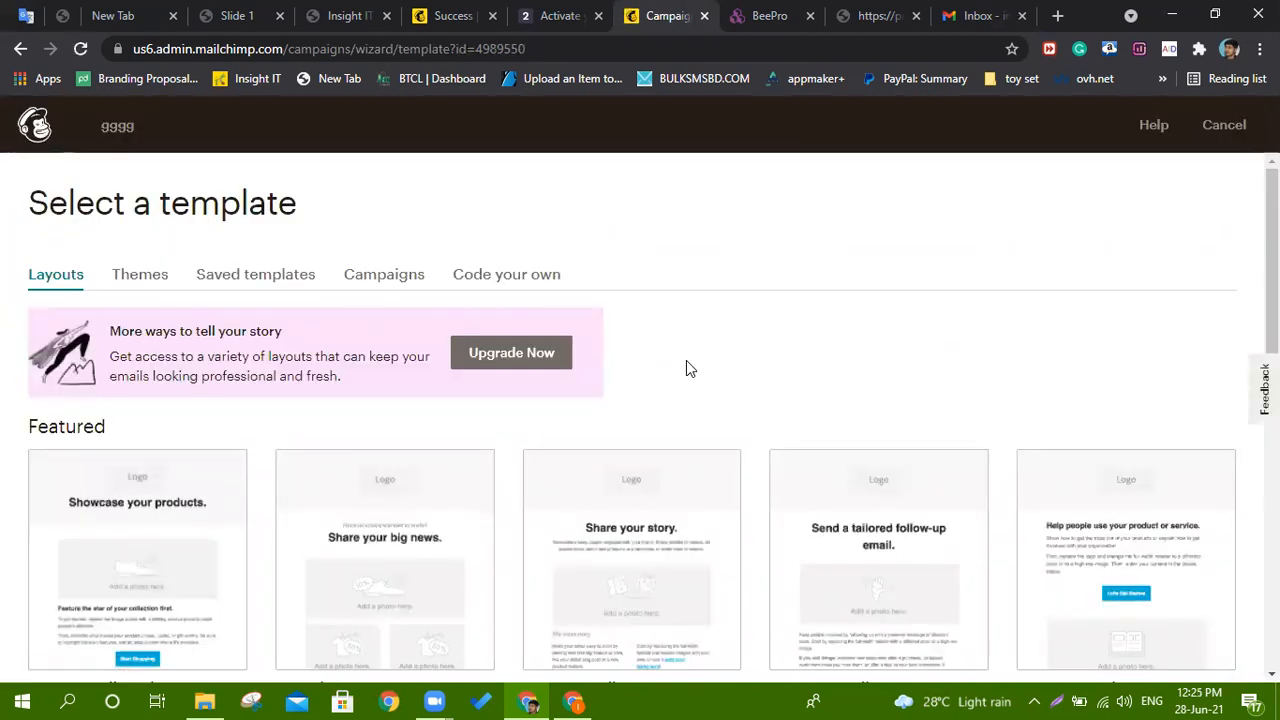
Look through the Code your own and Campaigns template tabs, then choose the saved 'ffff' template.
{"action": "left_click", "coordinate": [236, 282]}
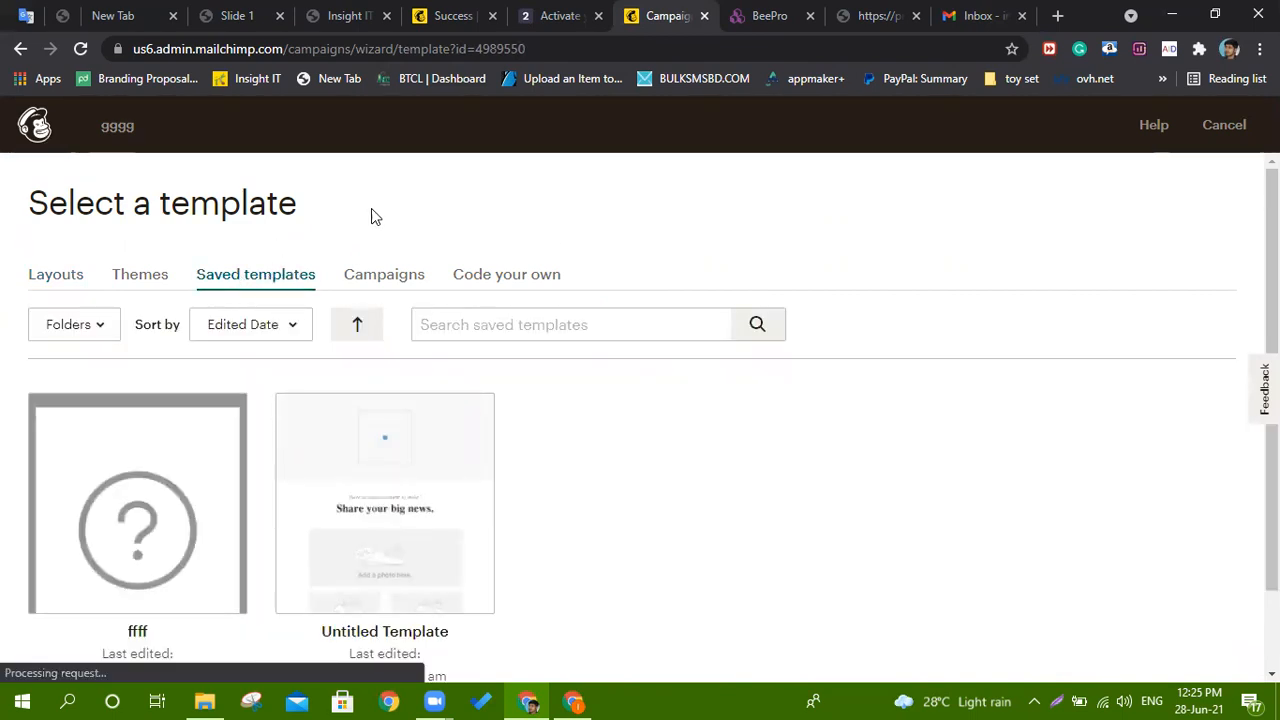
{"action": "scroll", "coordinate": [380, 205], "scroll_direction": "down", "scroll_amount": 1}
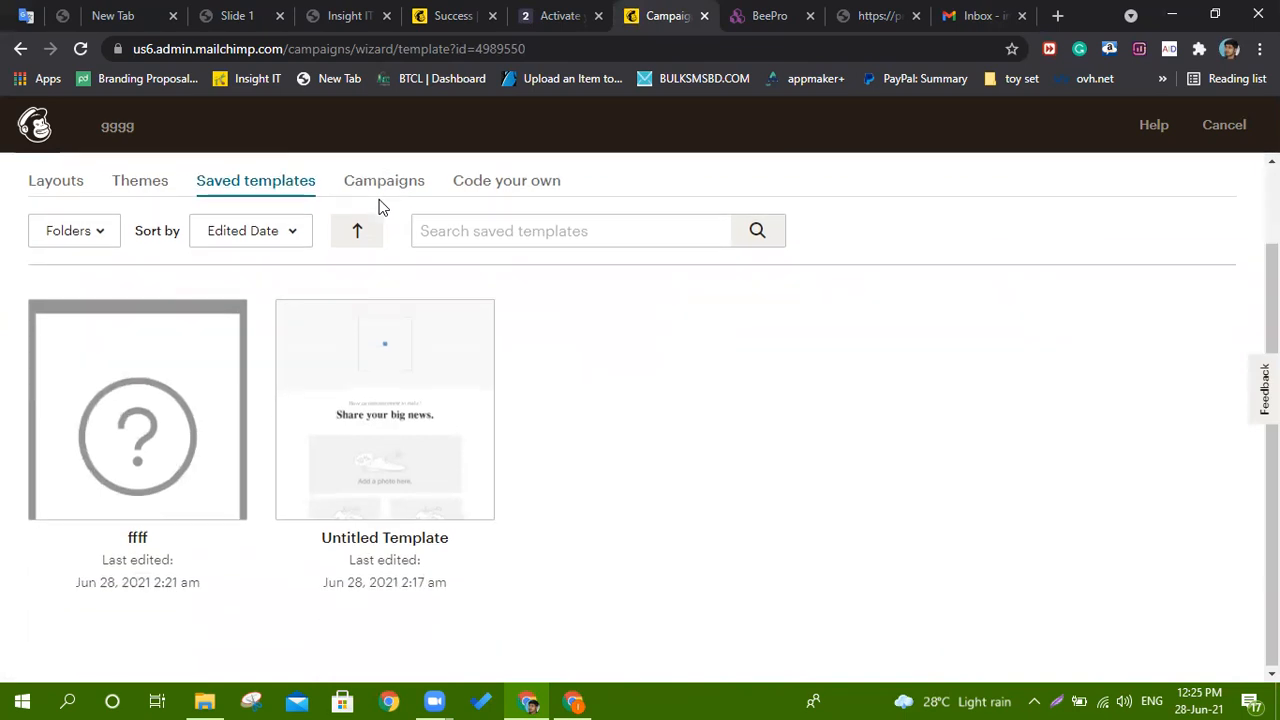
{"action": "left_click", "coordinate": [500, 189]}
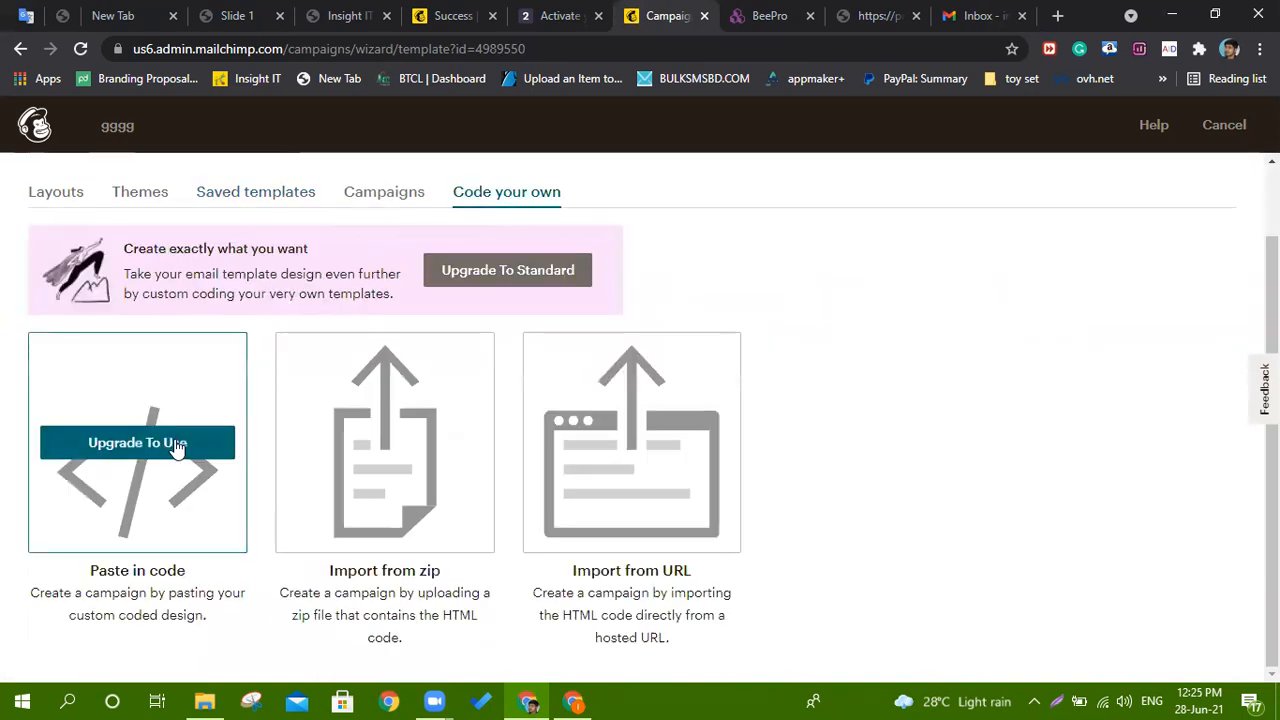
{"action": "left_click", "coordinate": [398, 213]}
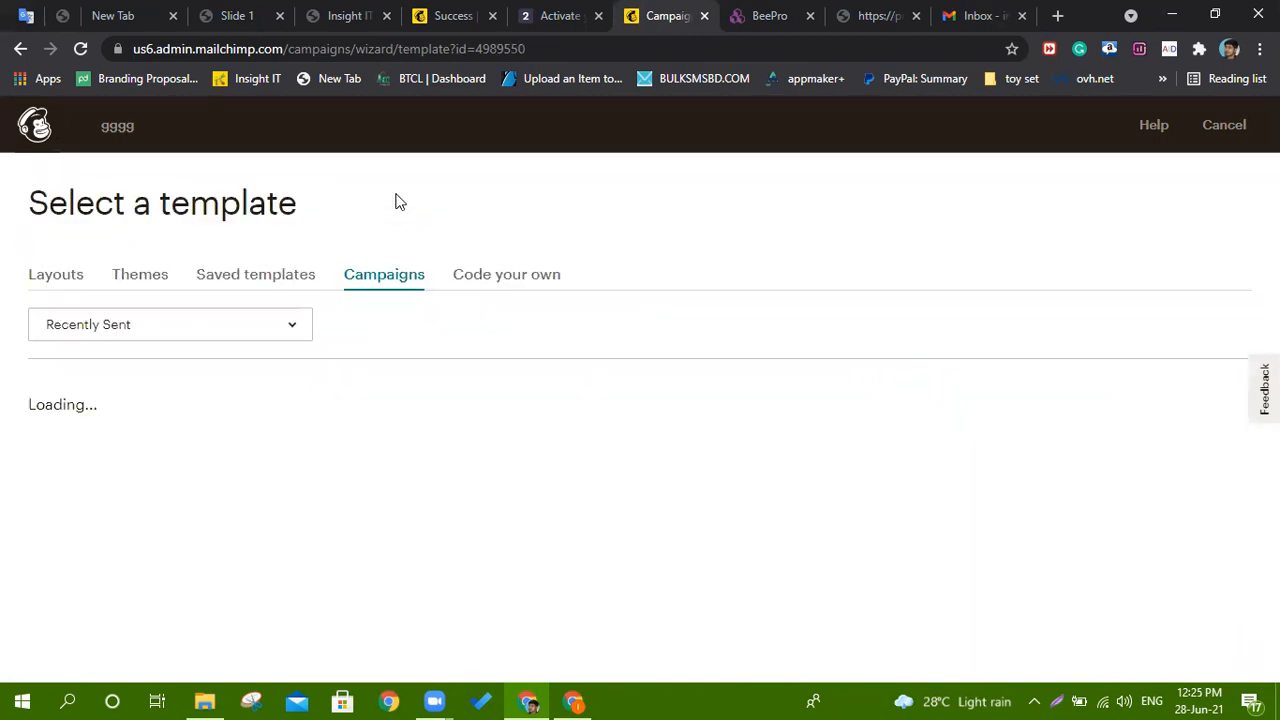
{"action": "left_click", "coordinate": [287, 278]}
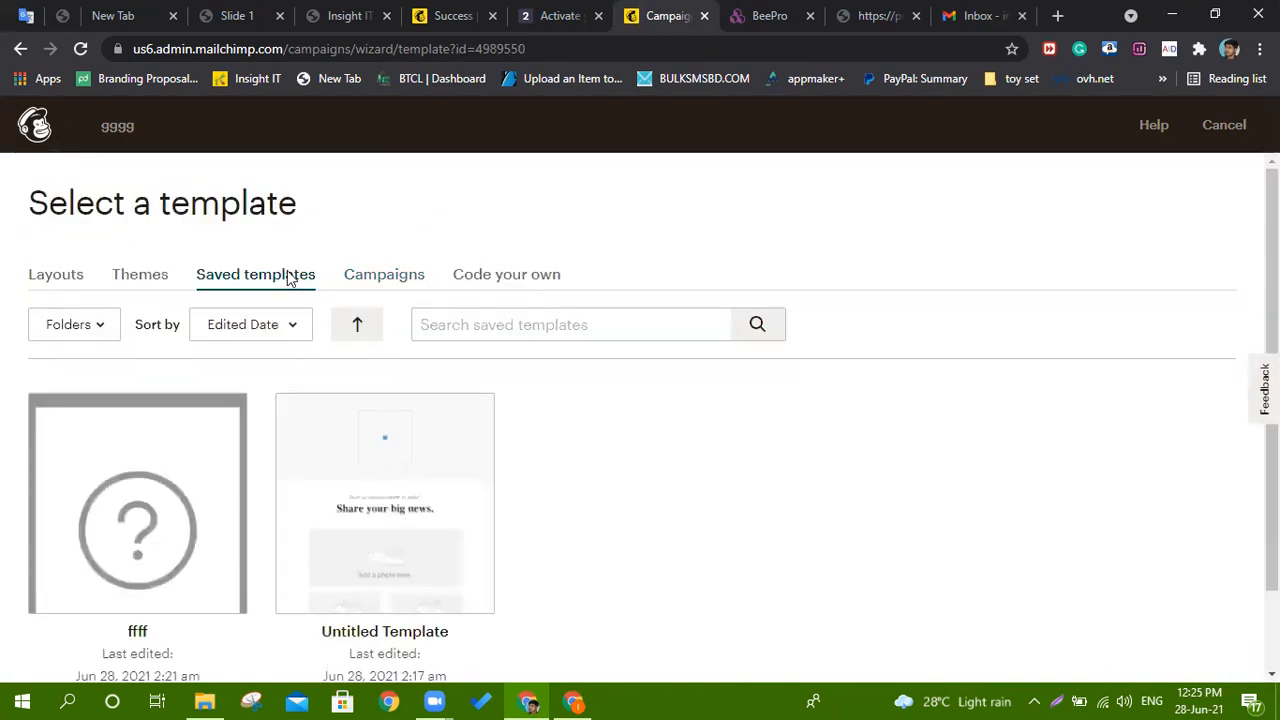
{"action": "left_click", "coordinate": [97, 494]}
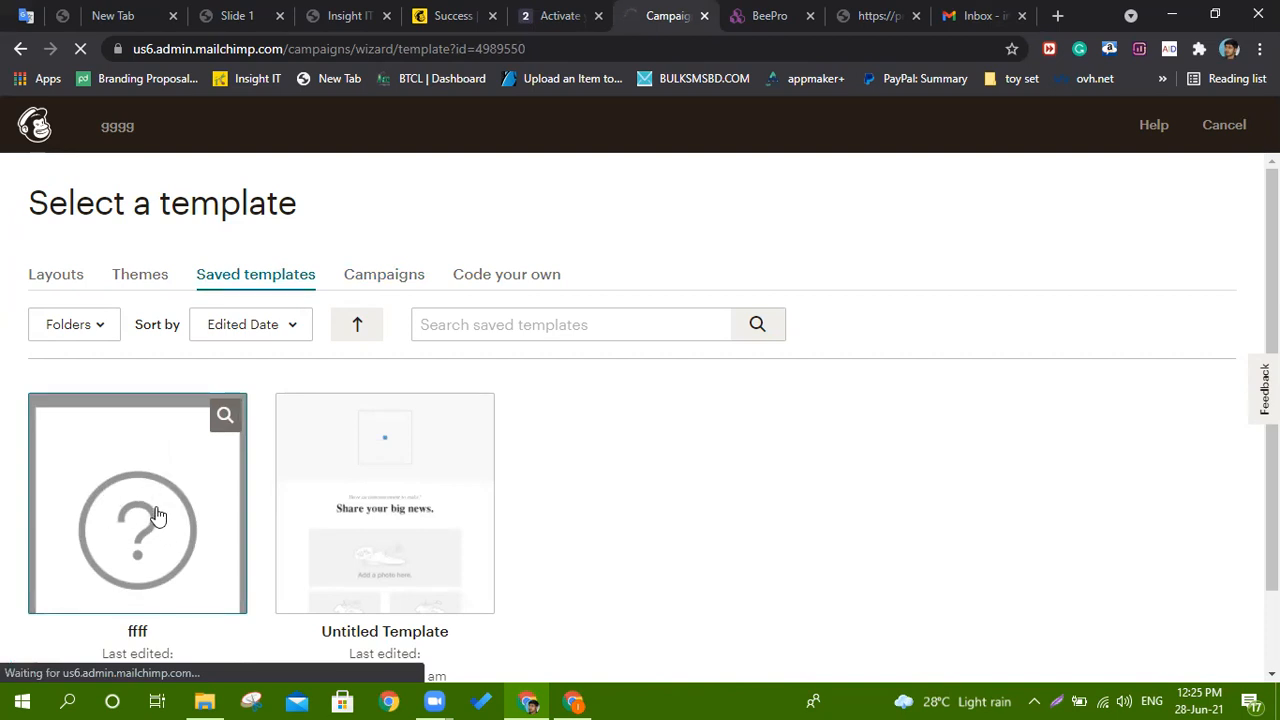
Scroll through the ffff template's ESHOP announcement layout, then continue past the designer.
{"action": "scroll", "coordinate": [145, 530], "scroll_direction": "down", "scroll_amount": 1}
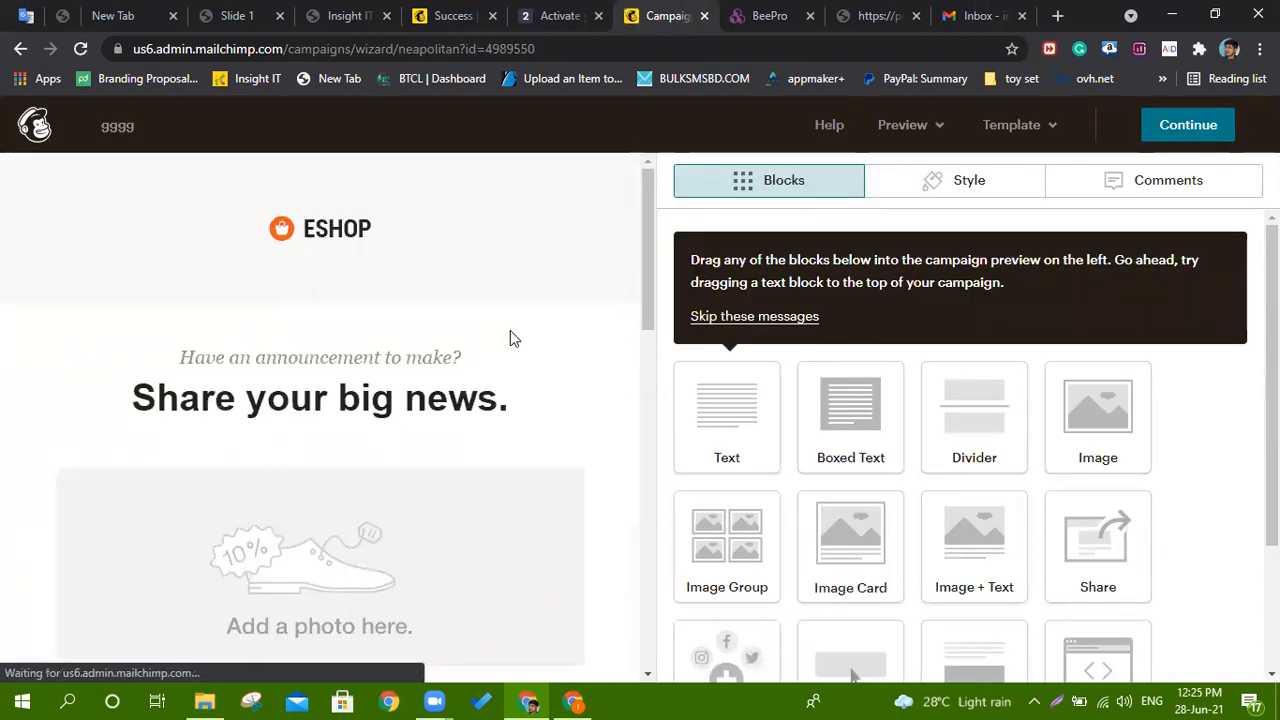
{"action": "scroll", "coordinate": [413, 315], "scroll_direction": "down", "scroll_amount": 3}
{"action": "scroll", "coordinate": [413, 315], "scroll_direction": "down", "scroll_amount": 8}
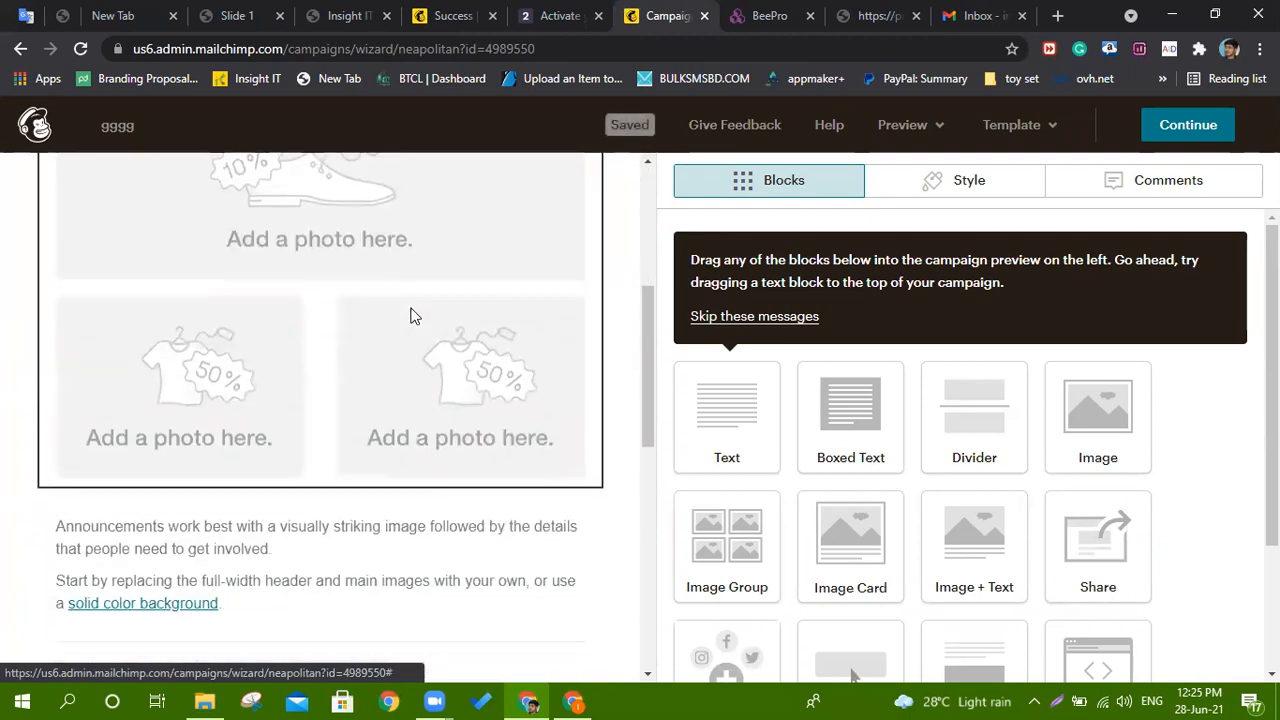
{"action": "scroll", "coordinate": [410, 317], "scroll_direction": "up", "scroll_amount": 12}
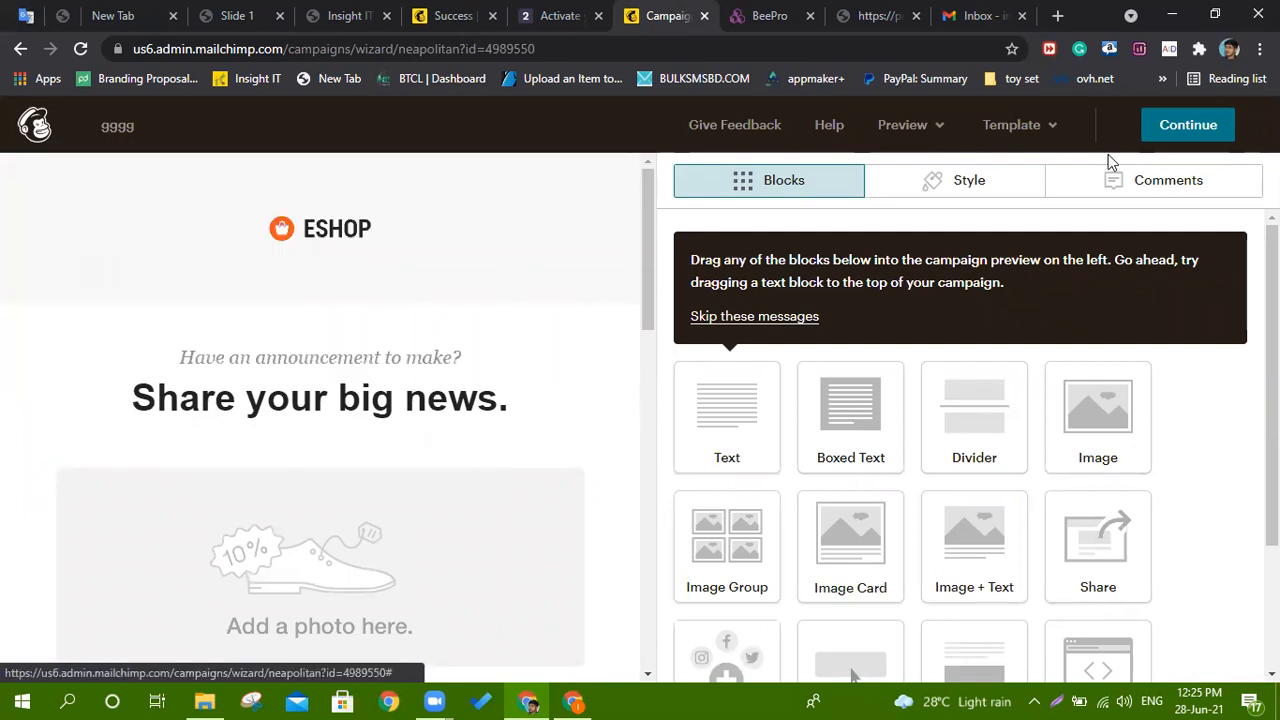
{"action": "left_click", "coordinate": [1177, 130]}
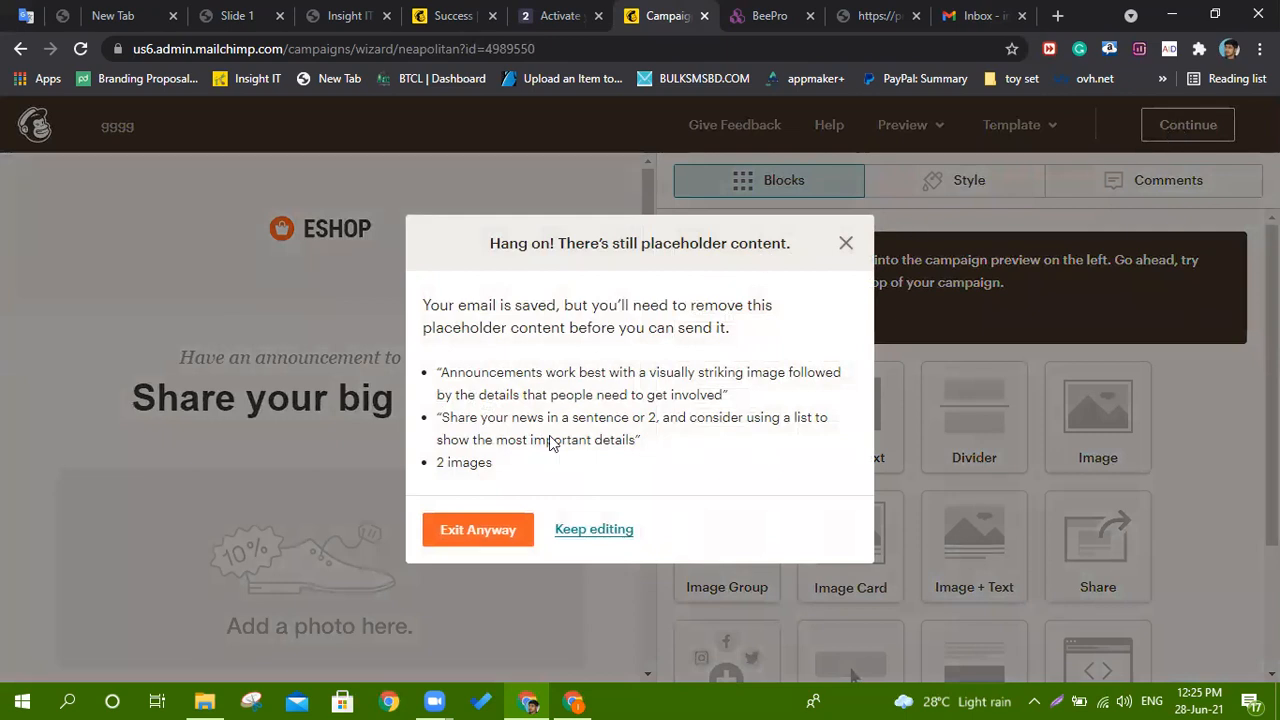
Exit the designer anyway and check the Content issues: placeholder text and 2 images.
{"action": "left_click", "coordinate": [480, 533]}
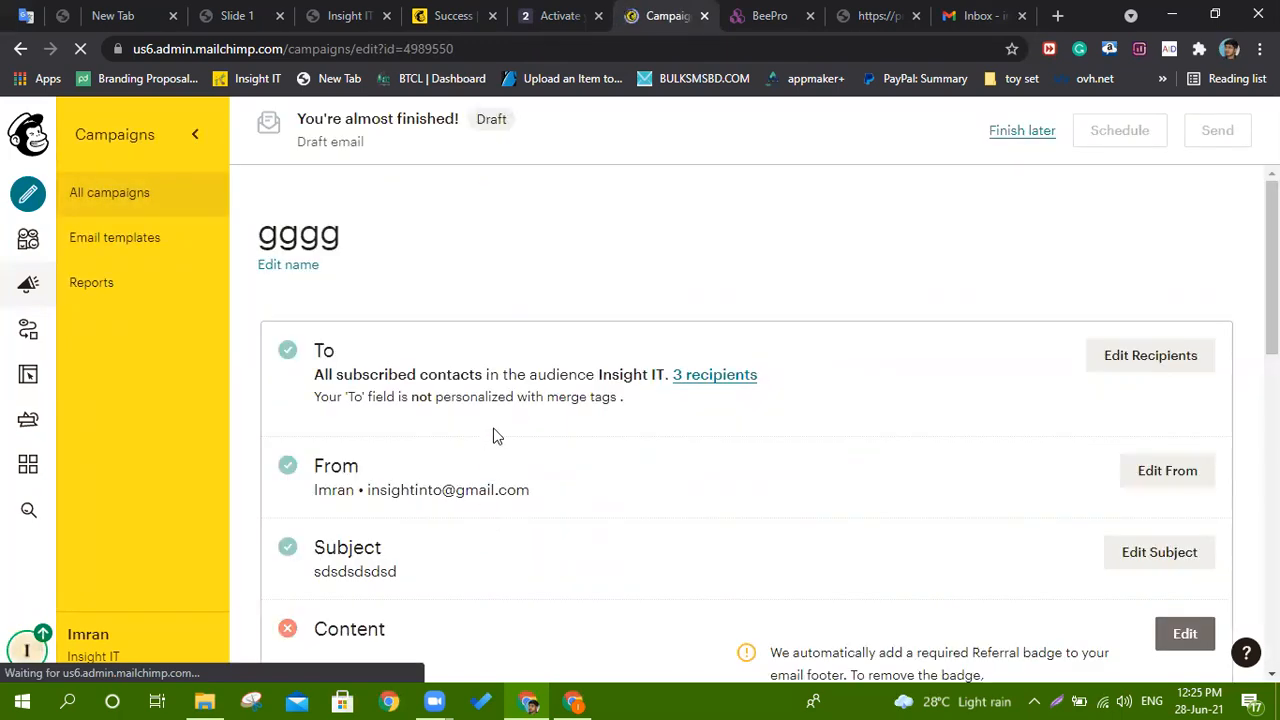
{"action": "scroll", "coordinate": [497, 436], "scroll_direction": "down", "scroll_amount": 5}
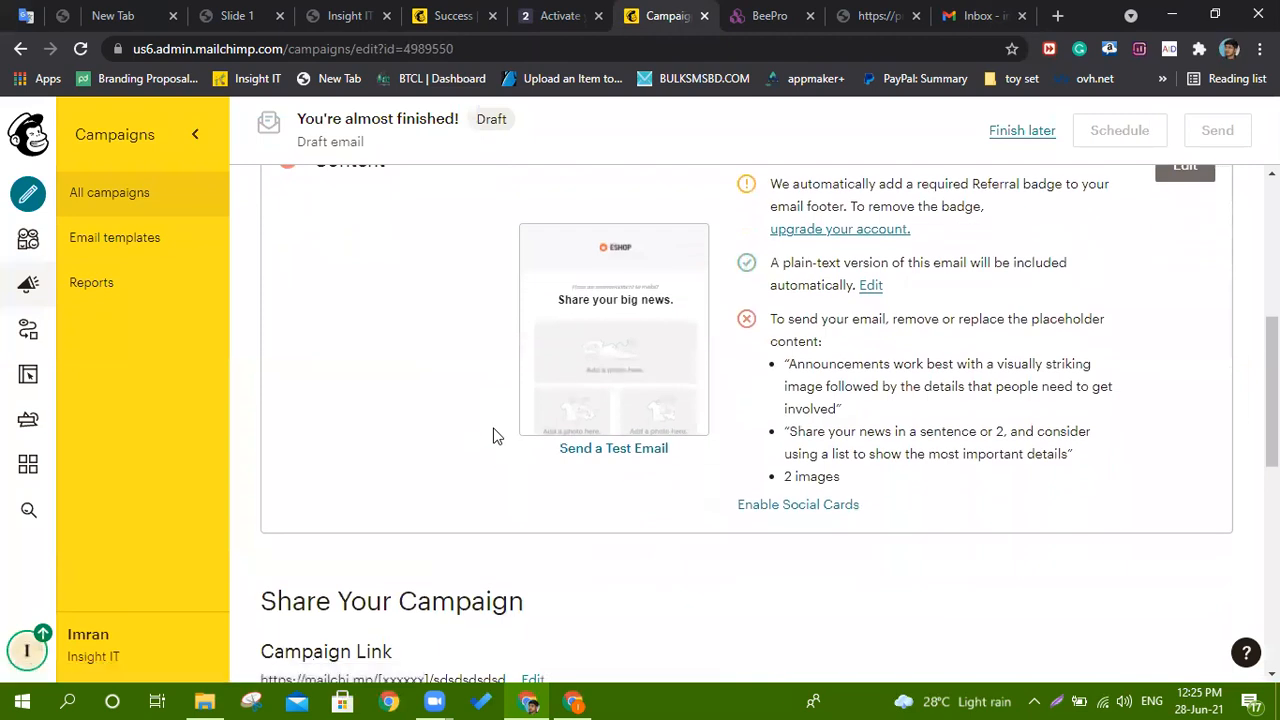
{"action": "scroll", "coordinate": [497, 436], "scroll_direction": "down", "scroll_amount": 3}
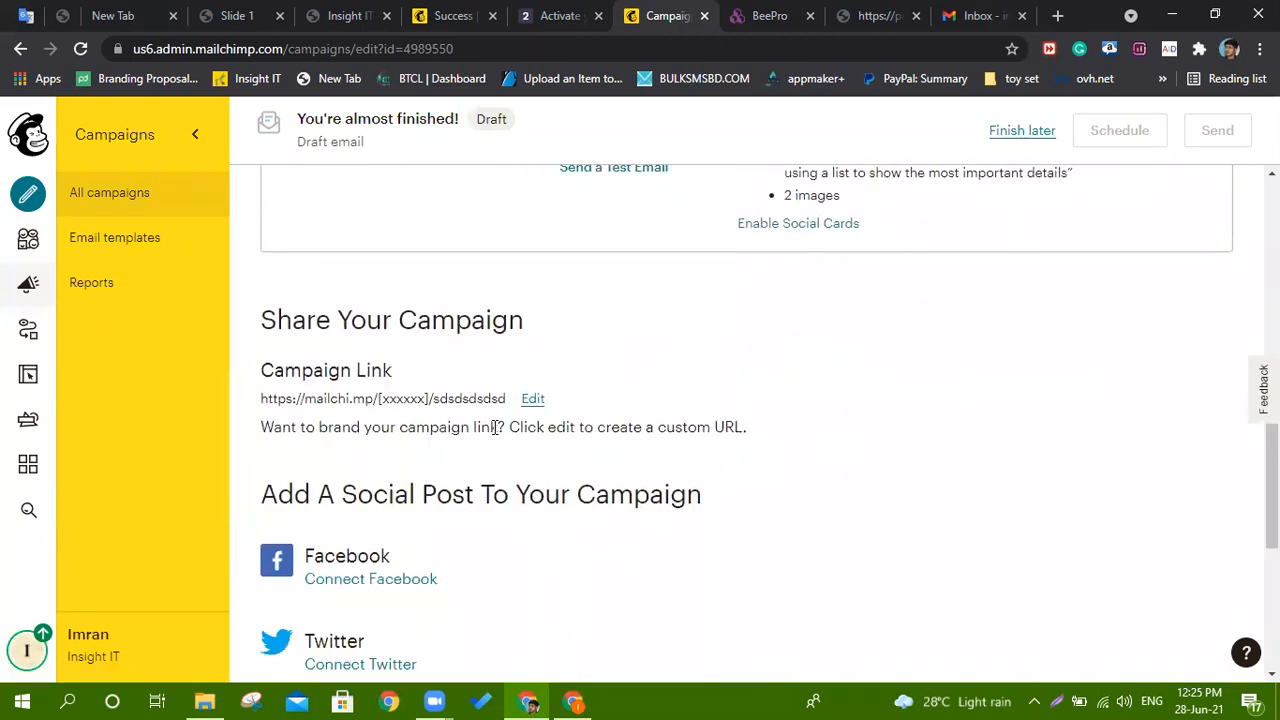
{"action": "scroll", "coordinate": [494, 427], "scroll_direction": "up", "scroll_amount": 5}
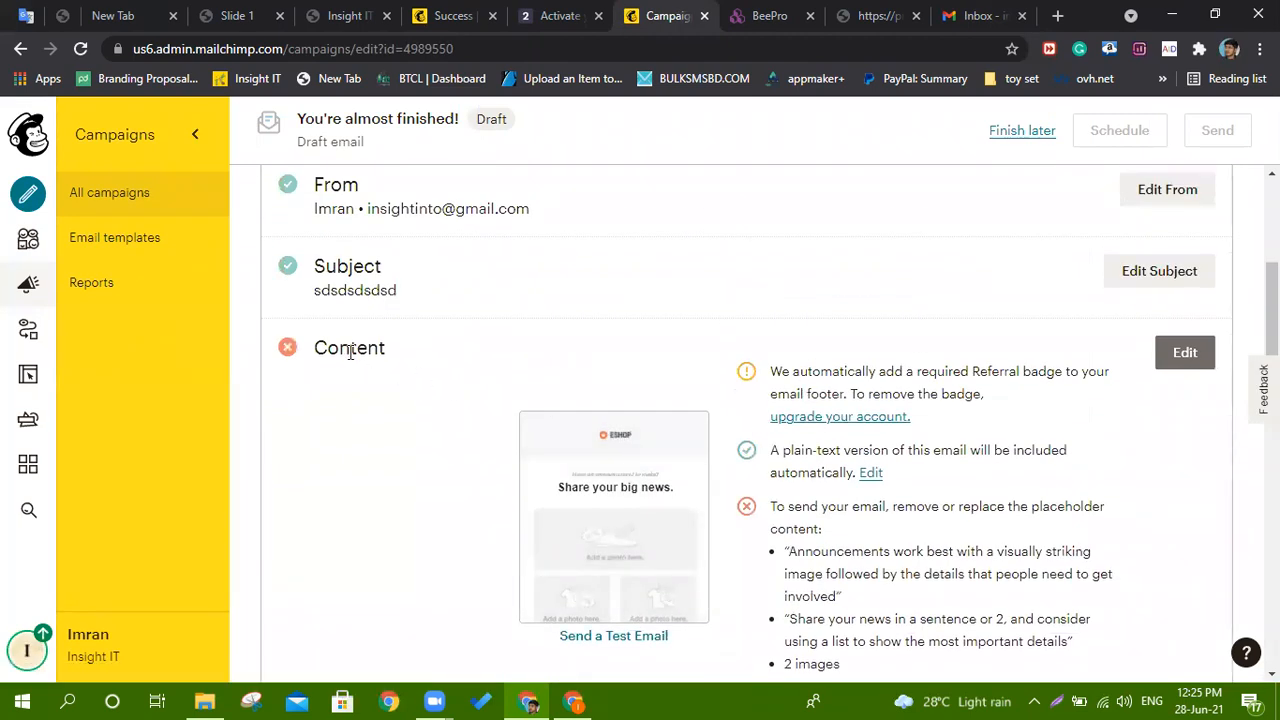
{"action": "scroll", "coordinate": [350, 352], "scroll_direction": "down", "scroll_amount": 1}
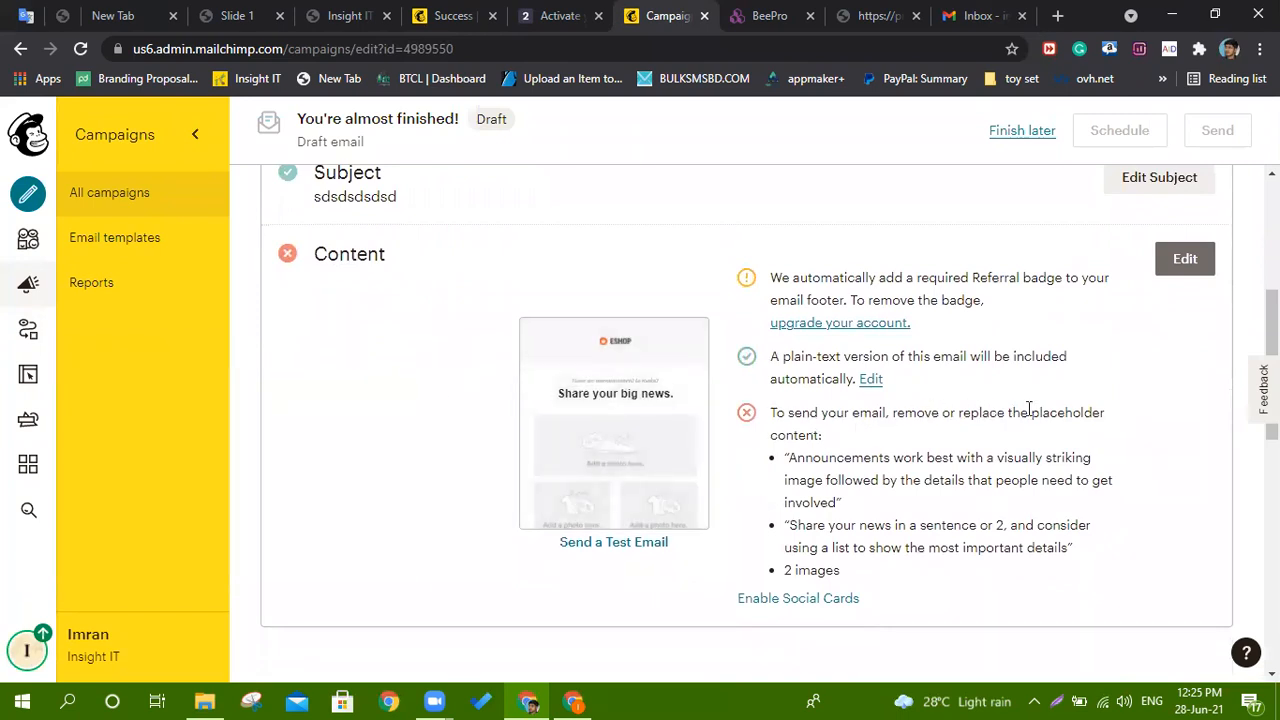
{"action": "mouse_move", "coordinate": [617, 477]}
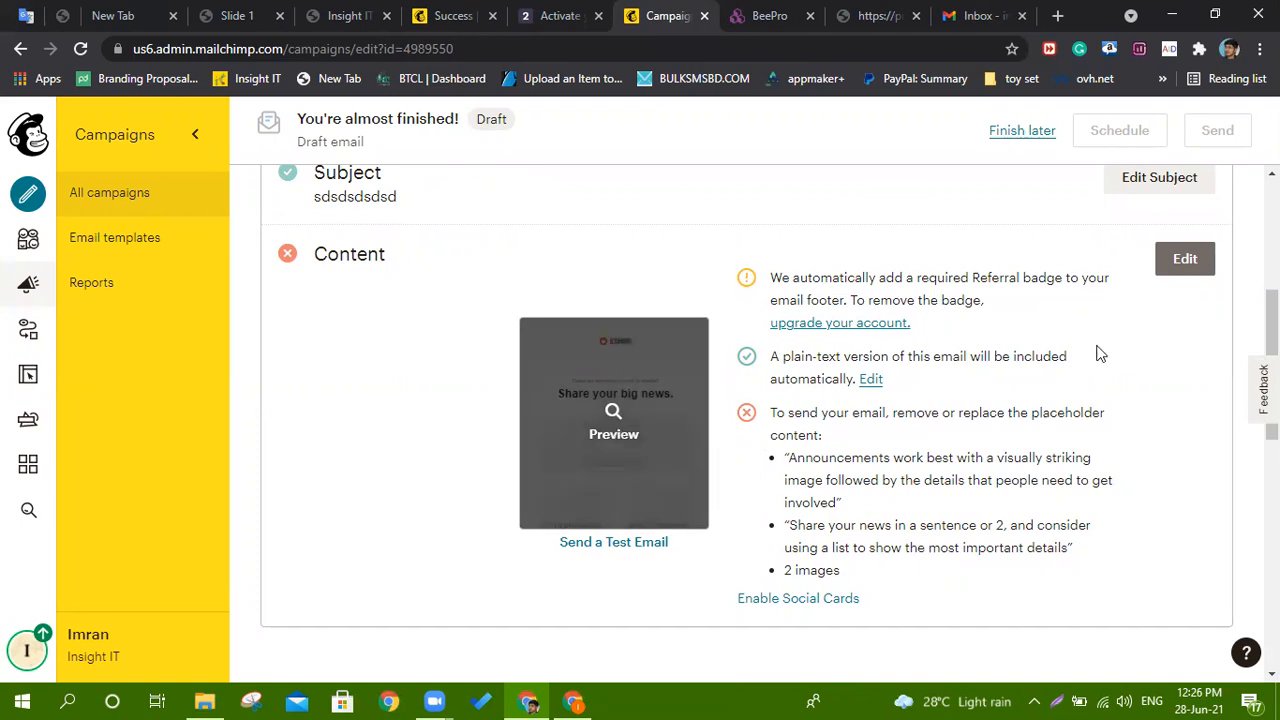
Reopen the content and replace the two announcement lines with 'ddfdfdf' and 'dfdfdfdfd'.
{"action": "left_click", "coordinate": [1187, 264]}
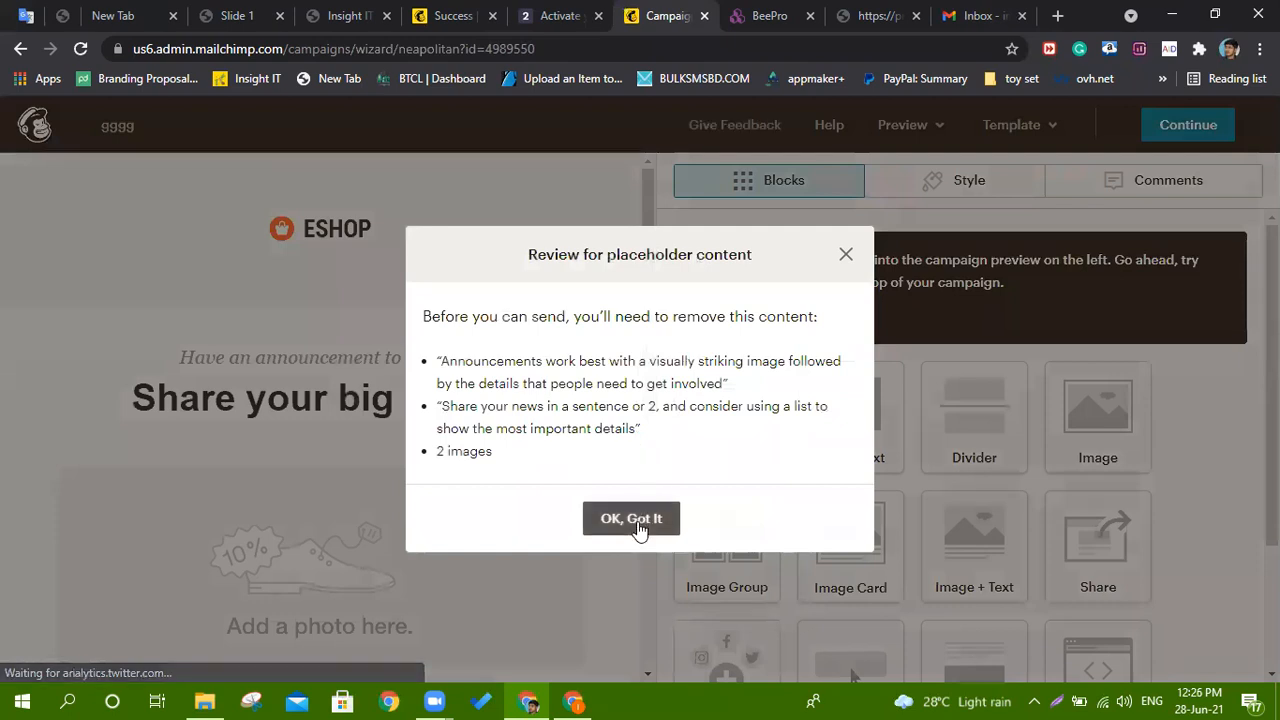
{"action": "left_click", "coordinate": [598, 519]}
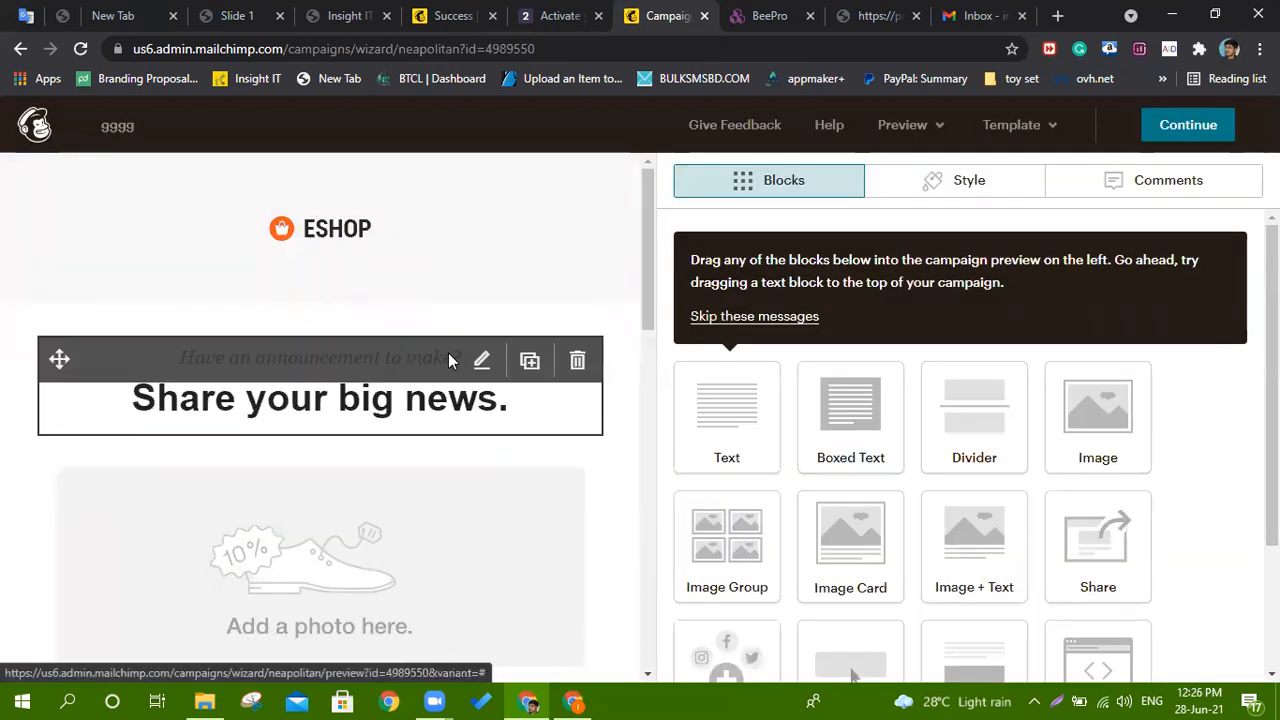
{"action": "left_click", "coordinate": [481, 360]}
{"action": "triple_click", "coordinate": [745, 376]}
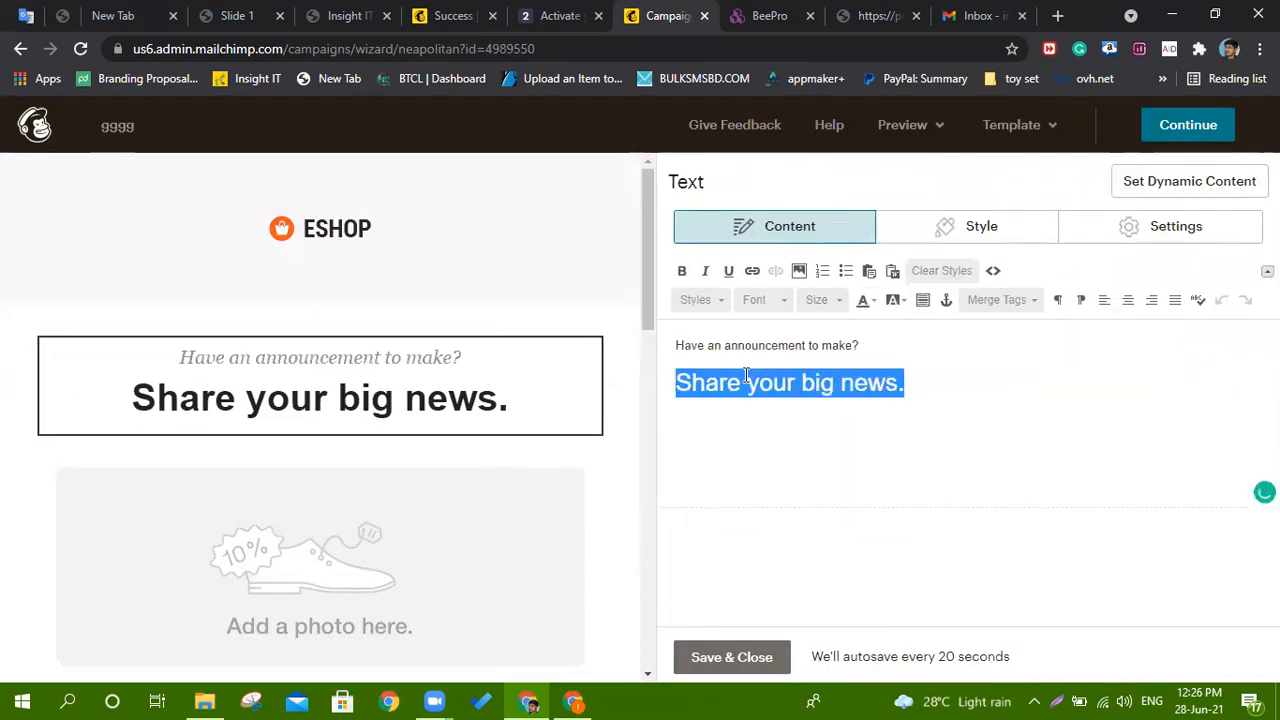
{"action": "type", "text": "ddfdfdf"}
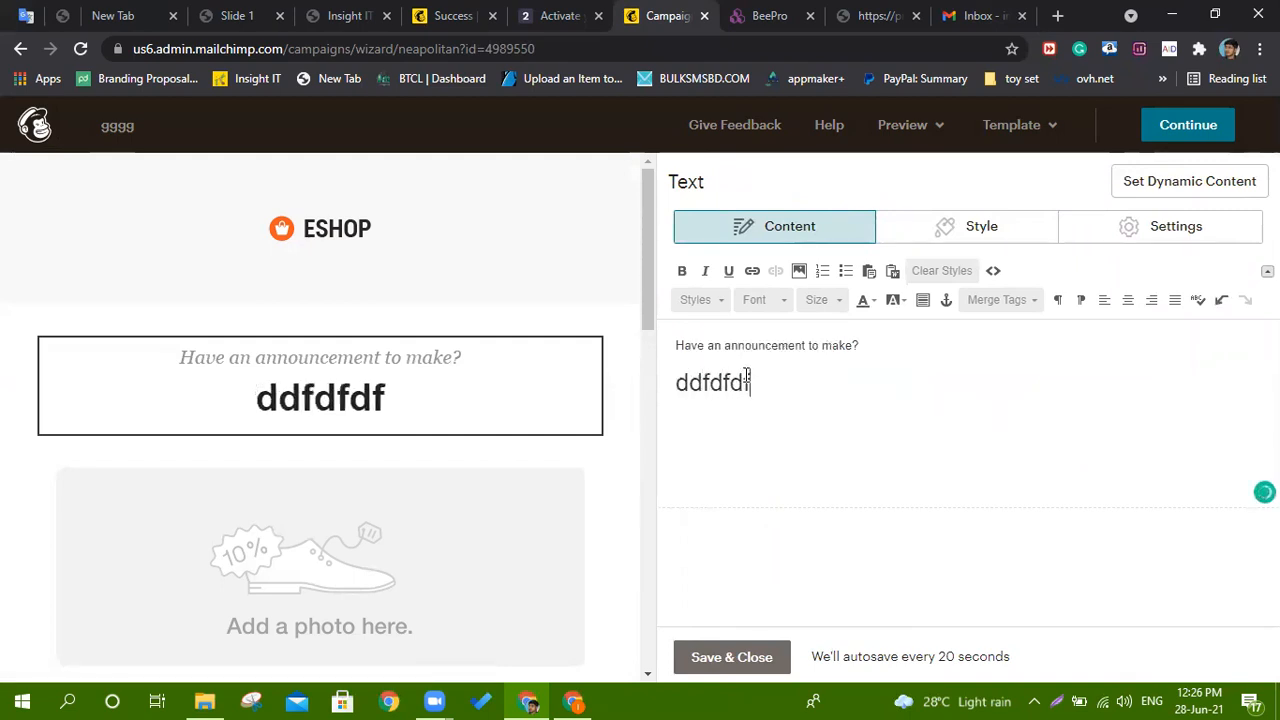
{"action": "triple_click", "coordinate": [753, 345]}
{"action": "type", "text": "dfdfdfdfdddfdfdf"}
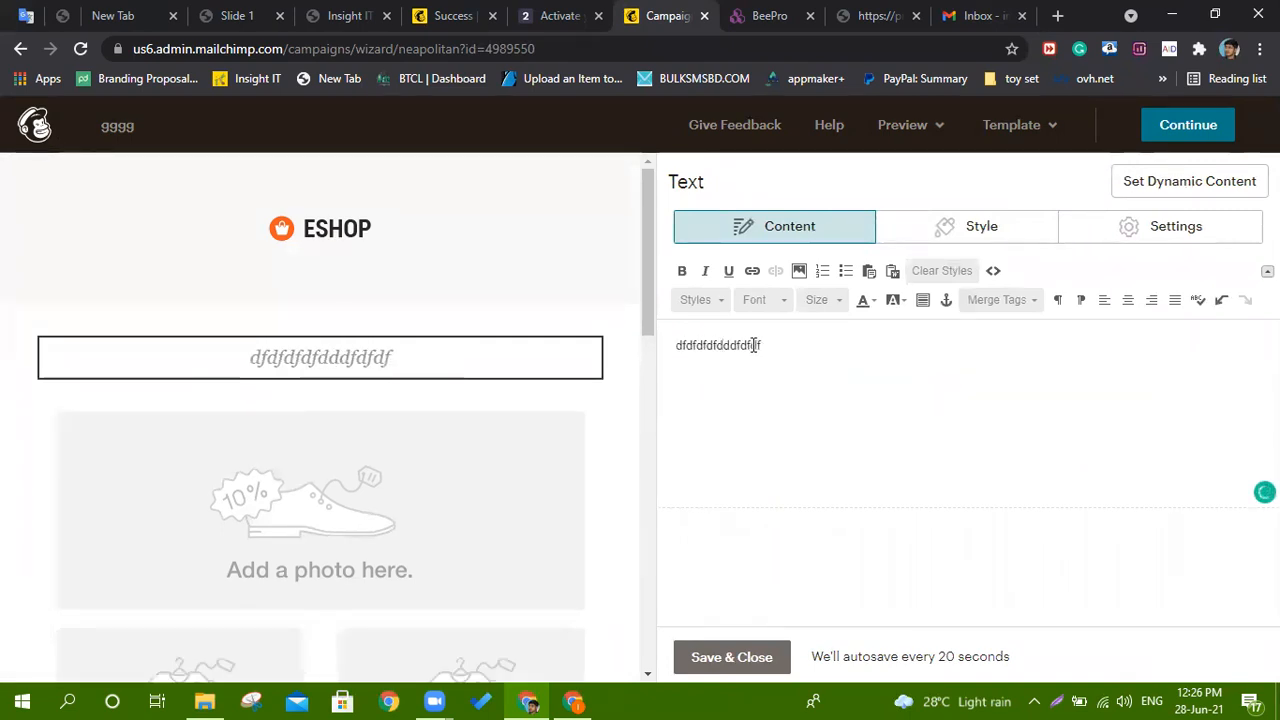
Split the text into two lines and make the second line bold, size 32 and red.
{"action": "key", "text": "Return"}
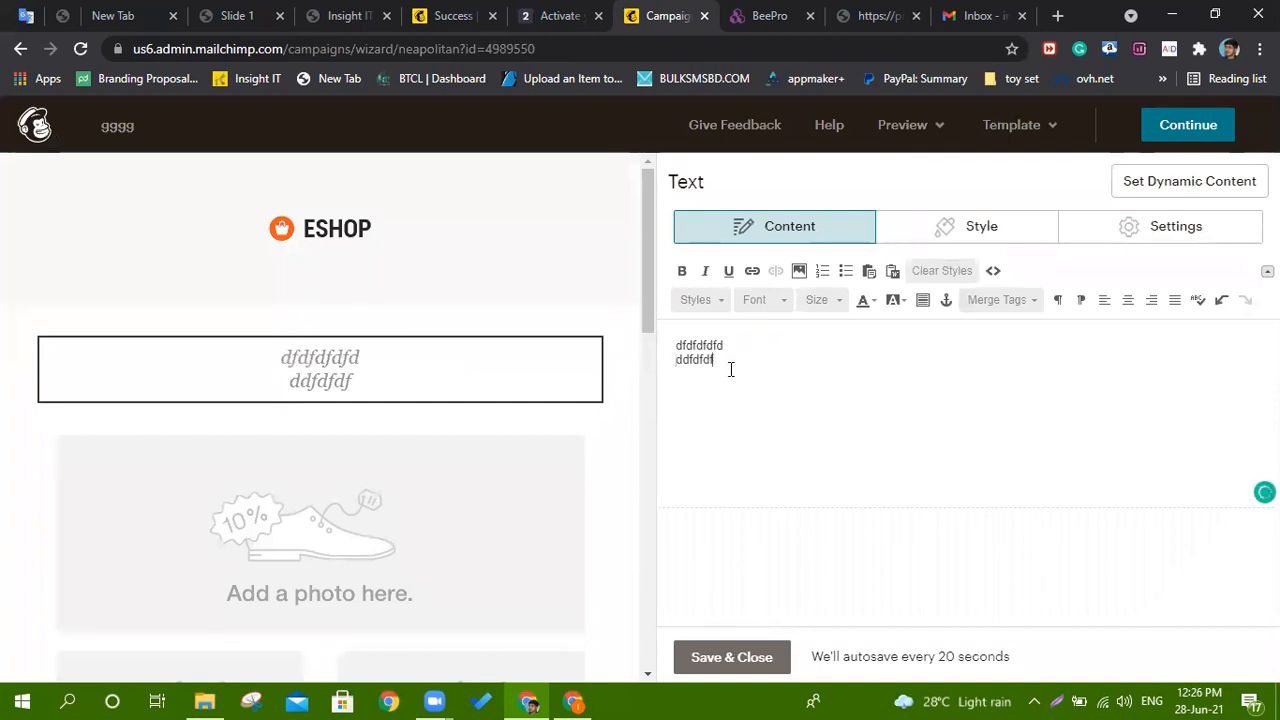
{"action": "left_click", "coordinate": [684, 274]}
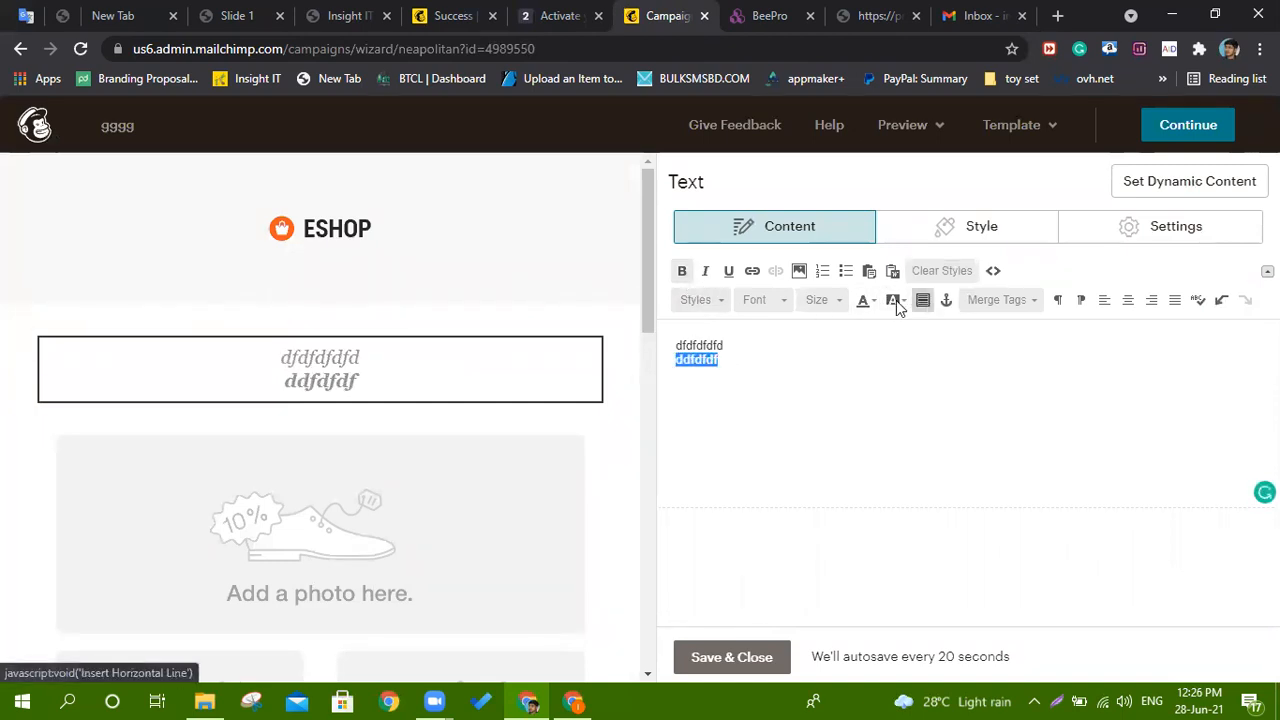
{"action": "left_click", "coordinate": [820, 302]}
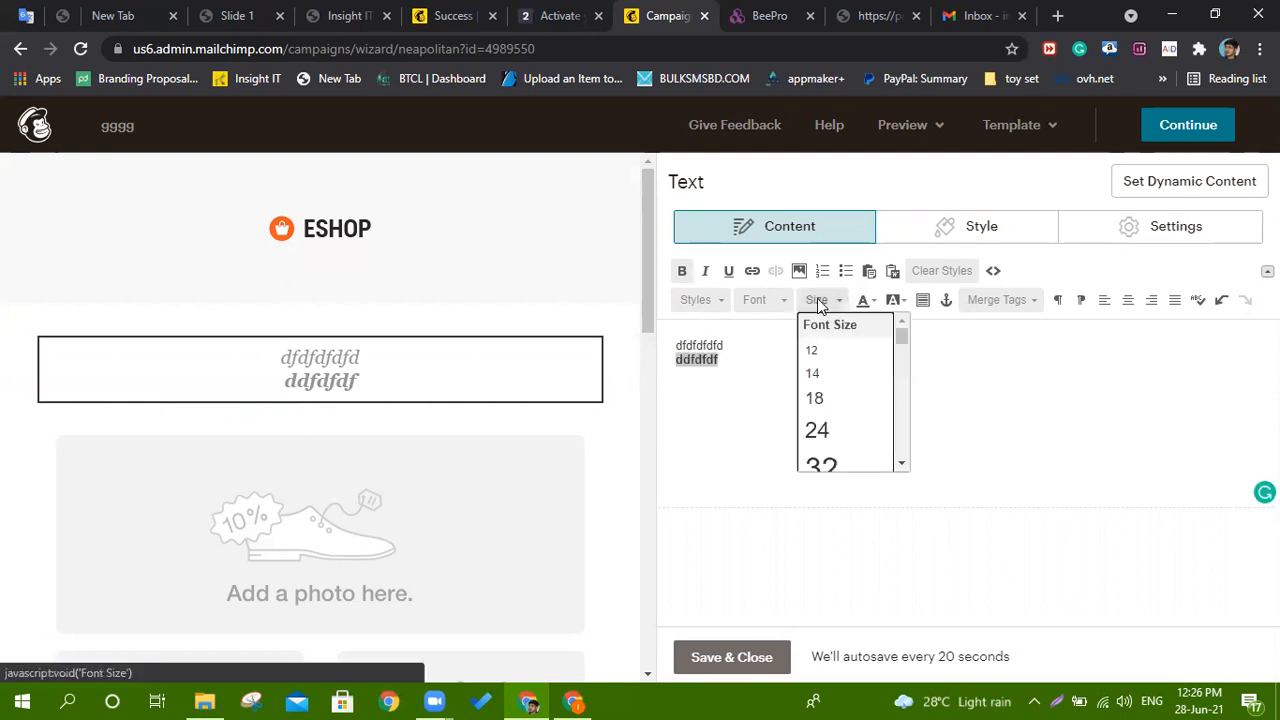
{"action": "left_click", "coordinate": [845, 460]}
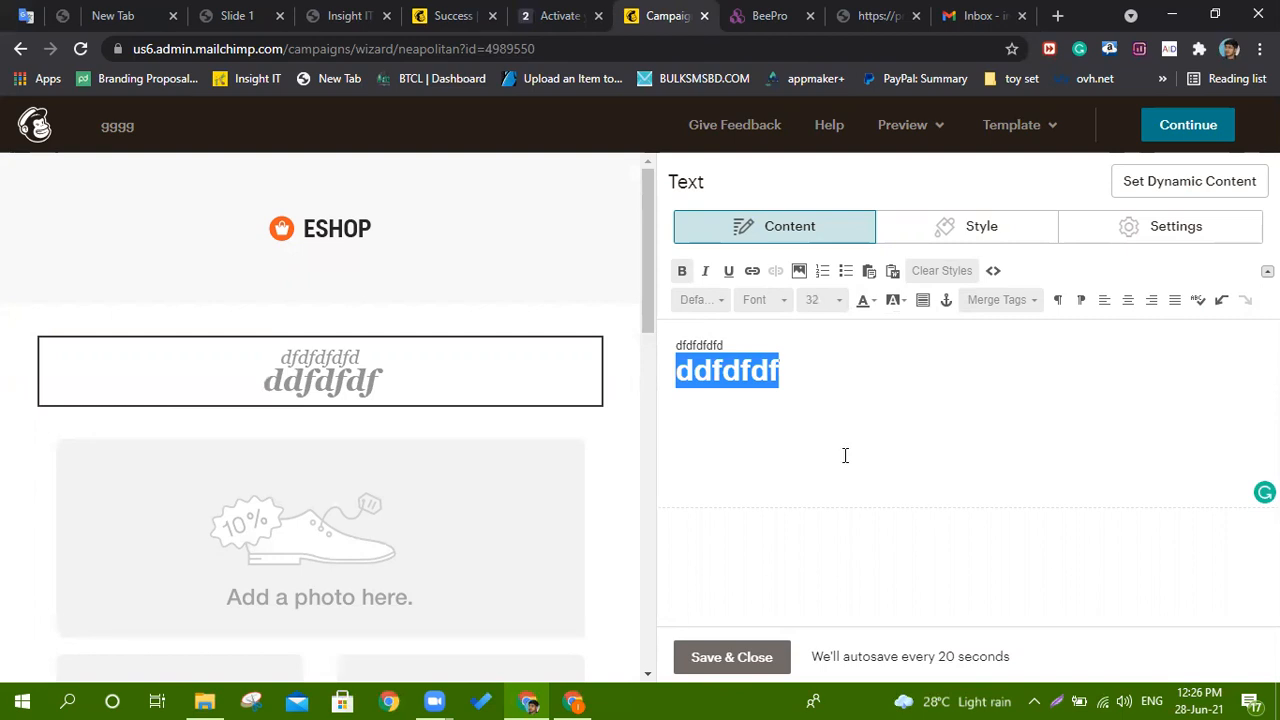
{"action": "left_click", "coordinate": [862, 302]}
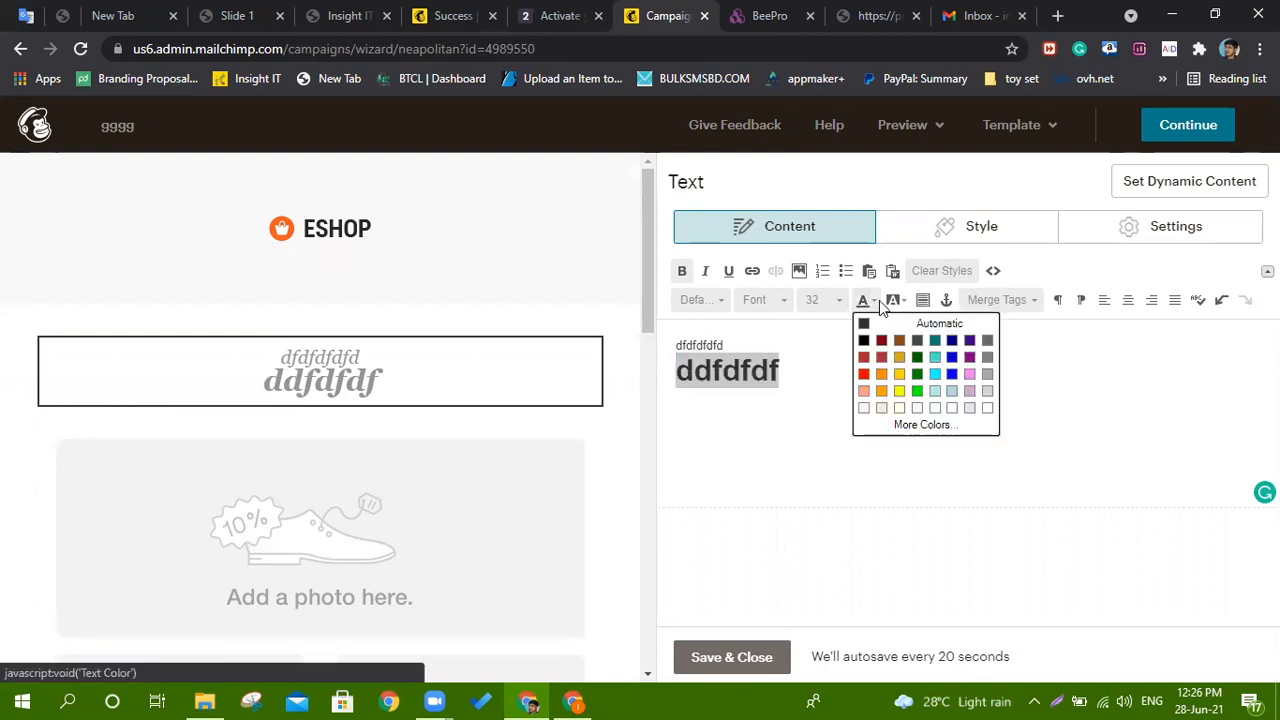
{"action": "left_click", "coordinate": [864, 374]}
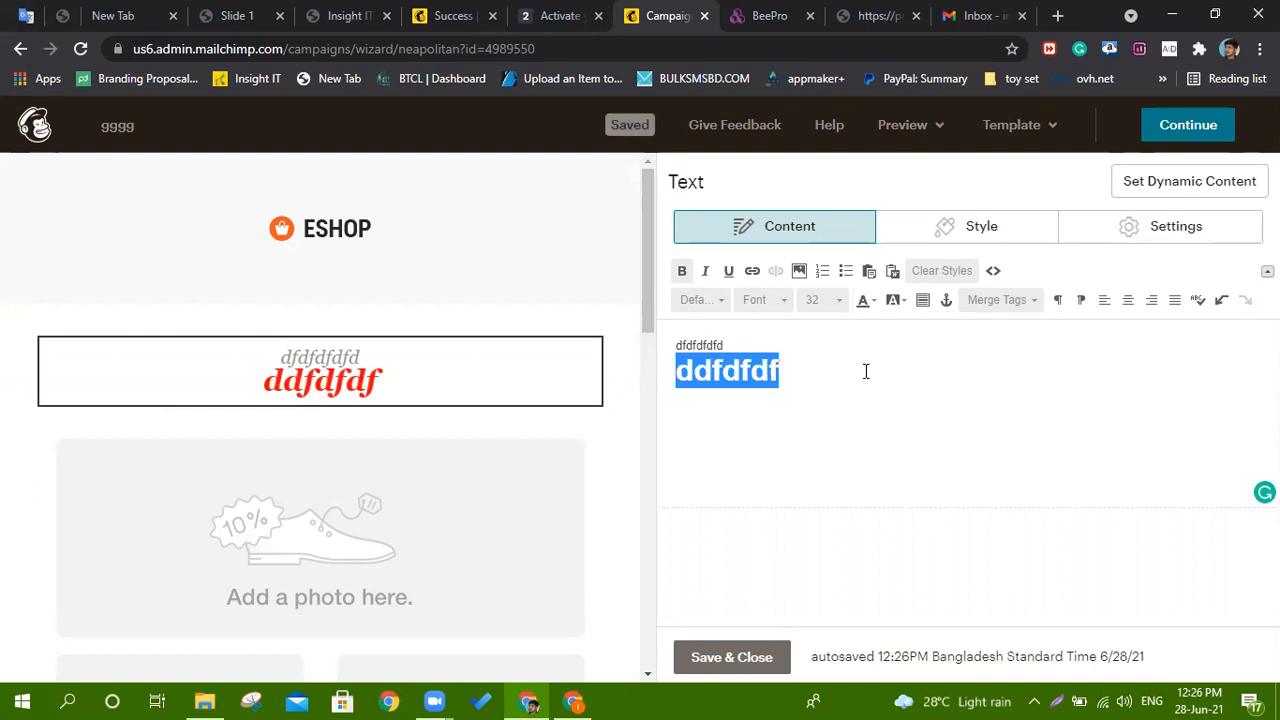
{"action": "left_click", "coordinate": [467, 531]}
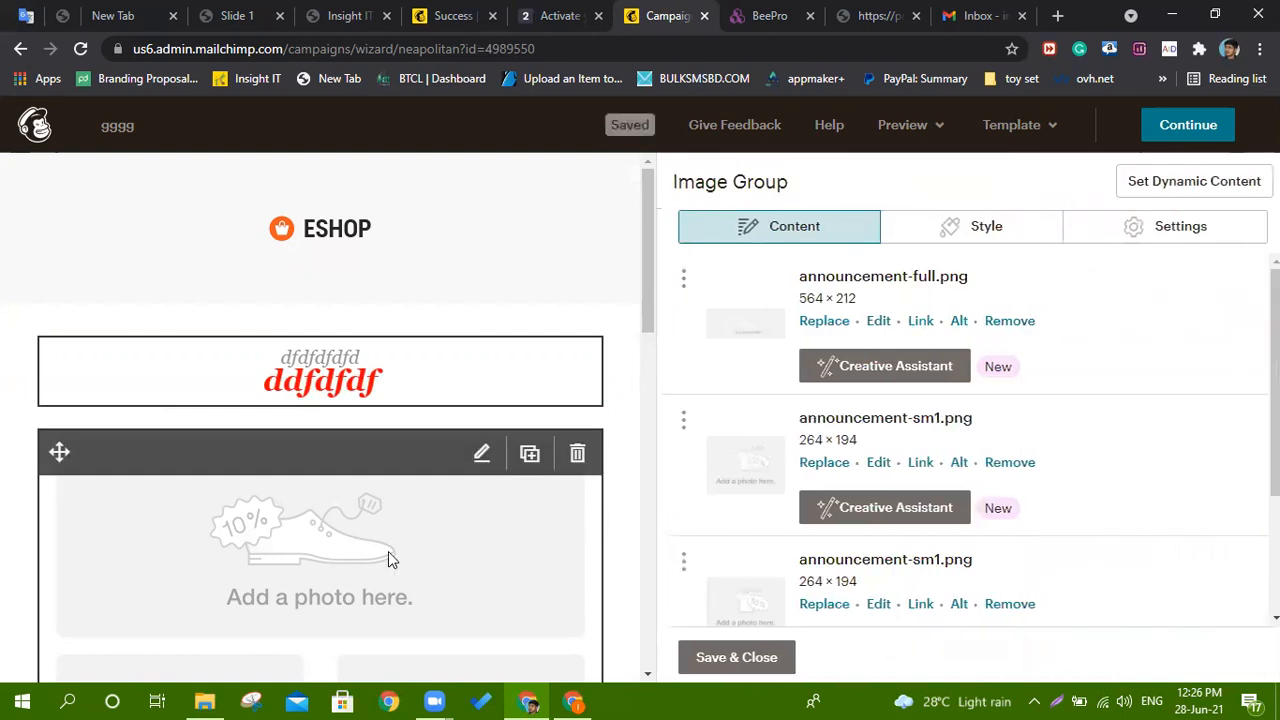
Replace the image group's placeholder photos with the ESHOP logo from Content Studio.
{"action": "left_click", "coordinate": [828, 330]}
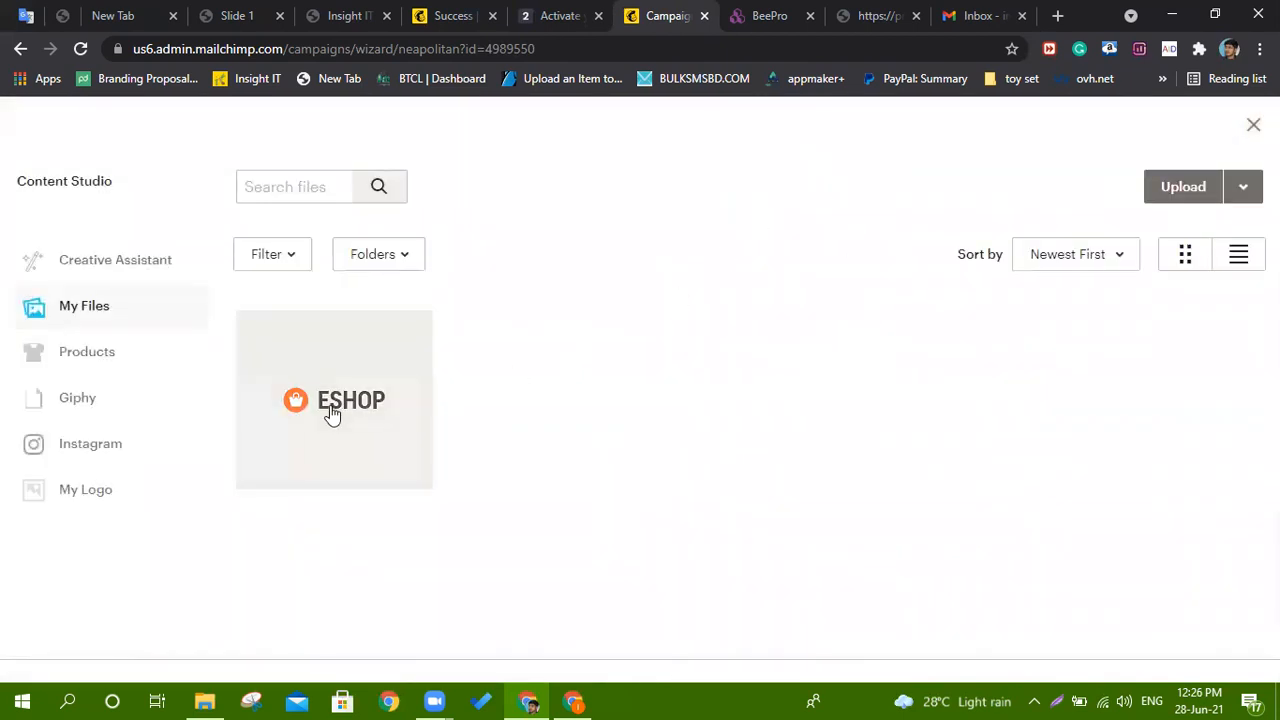
{"action": "left_click", "coordinate": [332, 414]}
{"action": "left_click", "coordinate": [1226, 187]}
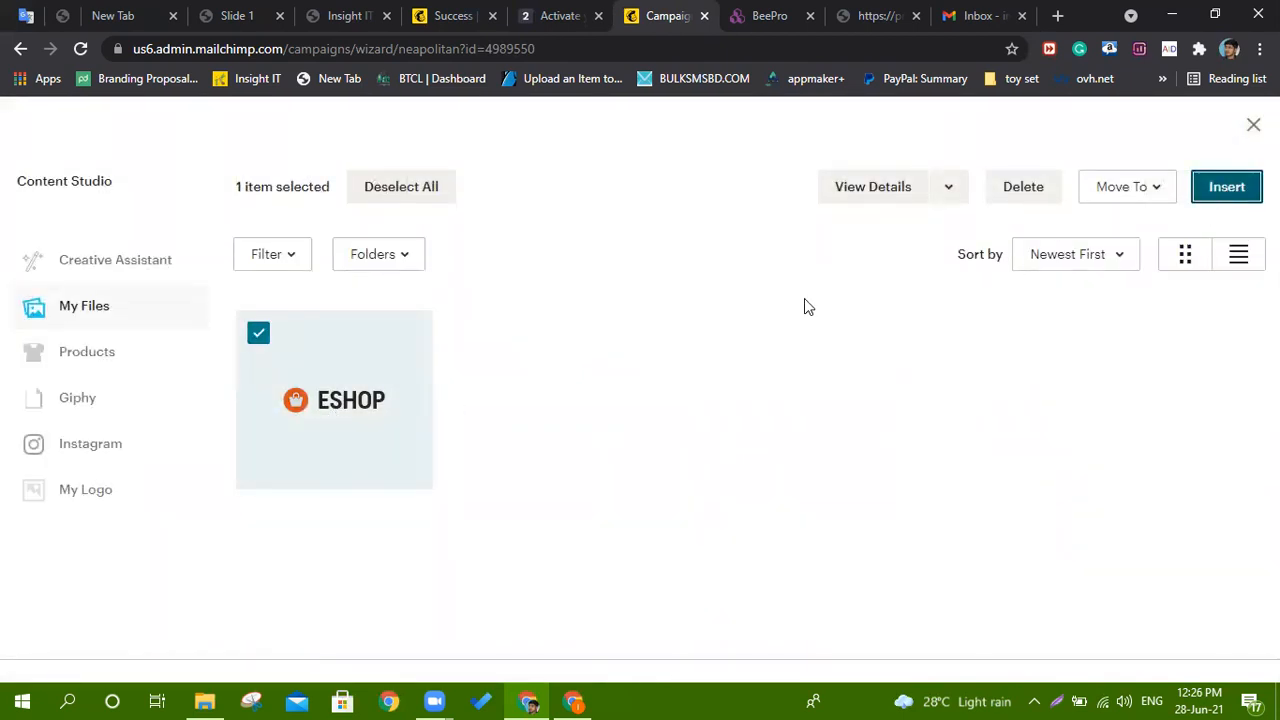
{"action": "scroll", "coordinate": [435, 321], "scroll_direction": "down", "scroll_amount": 3}
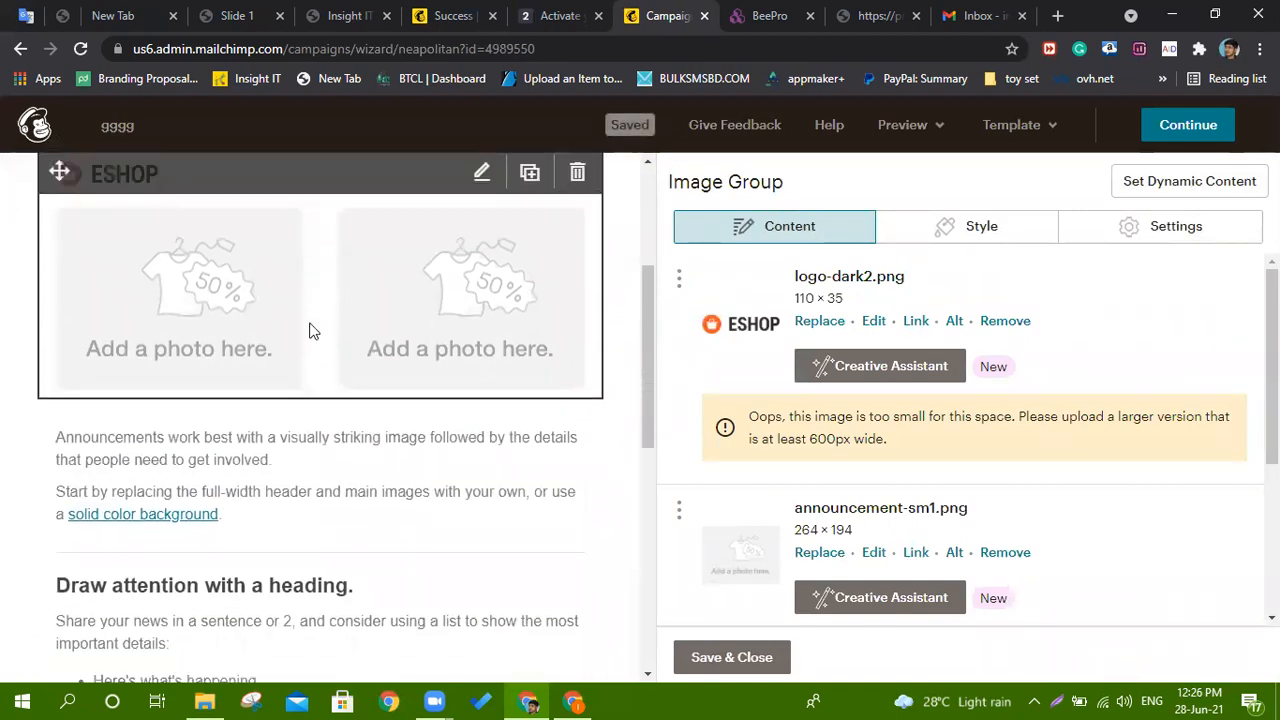
{"action": "left_click", "coordinate": [818, 556]}
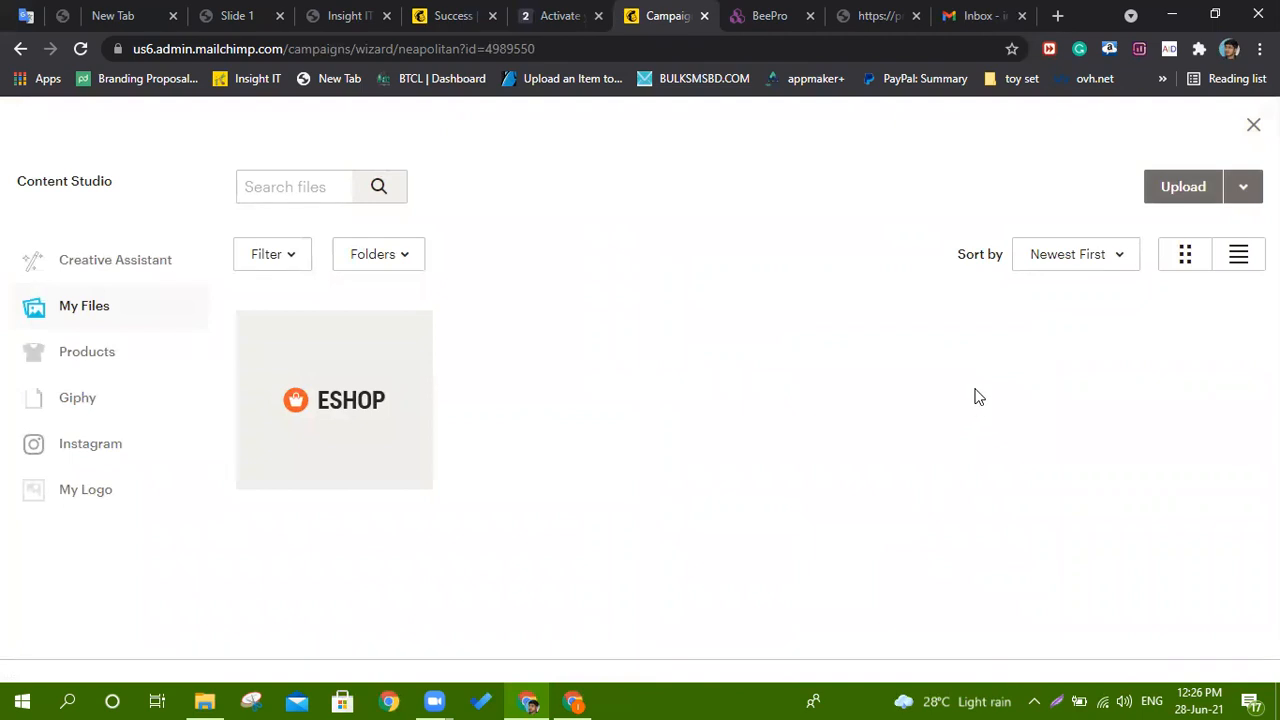
{"action": "left_click", "coordinate": [397, 400]}
{"action": "left_click", "coordinate": [1230, 197]}
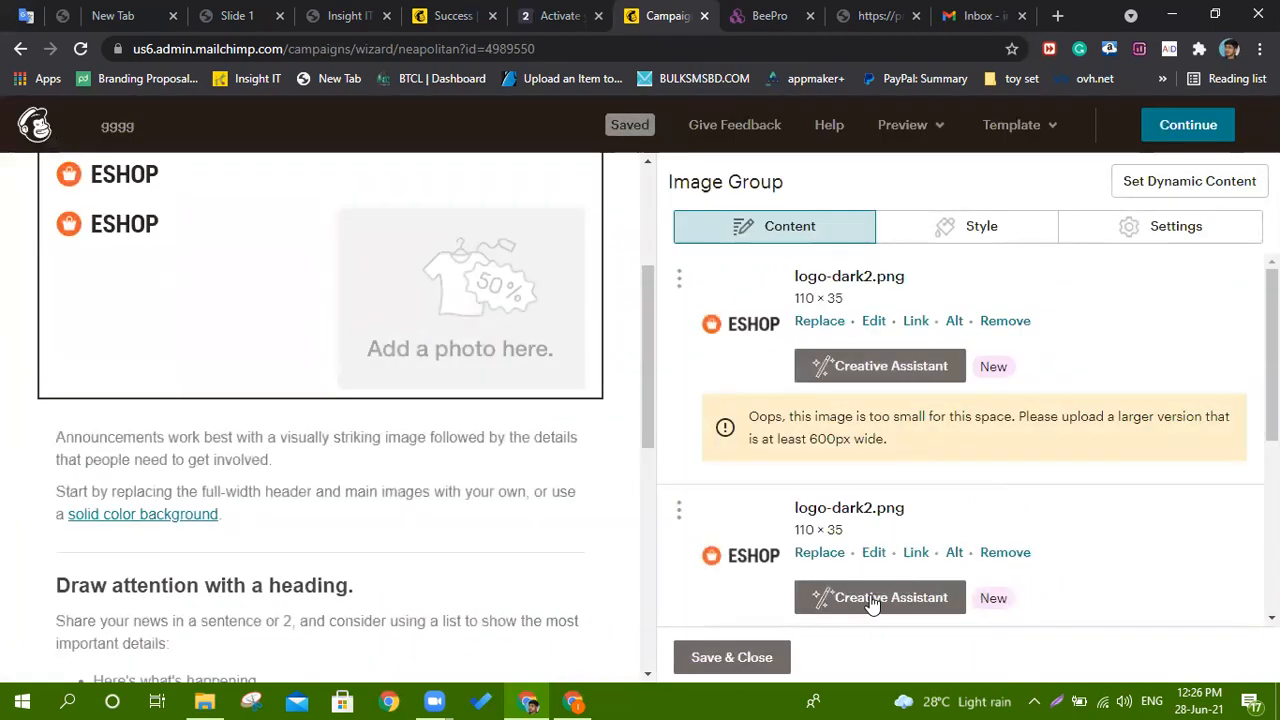
{"action": "scroll", "coordinate": [823, 457], "scroll_direction": "down", "scroll_amount": 3}
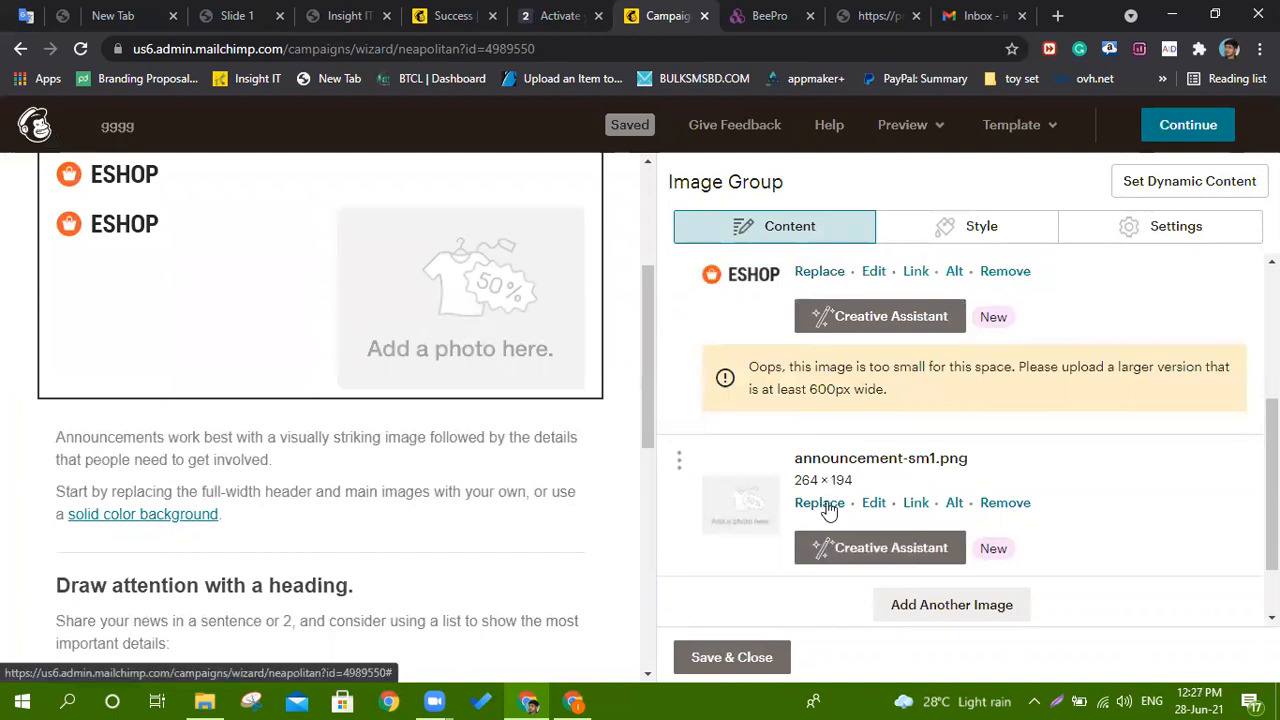
{"action": "left_click", "coordinate": [826, 503]}
{"action": "left_click", "coordinate": [420, 400]}
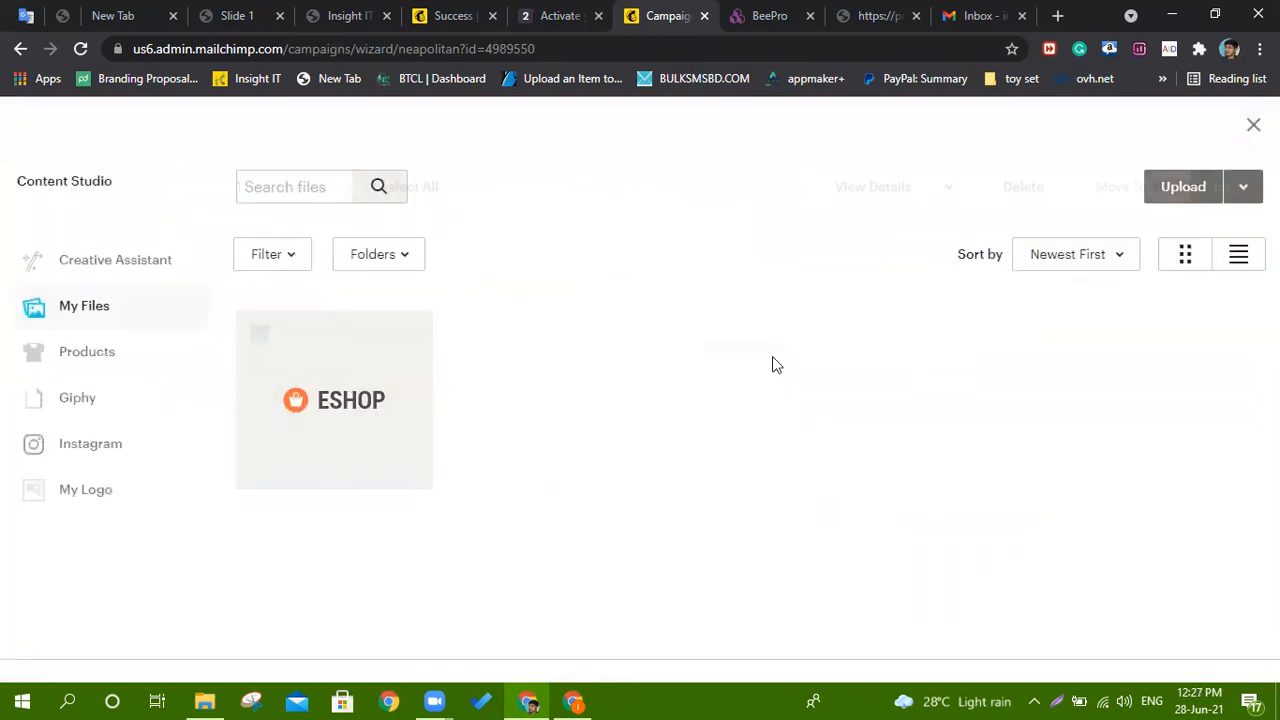
{"action": "left_click", "coordinate": [1230, 187]}
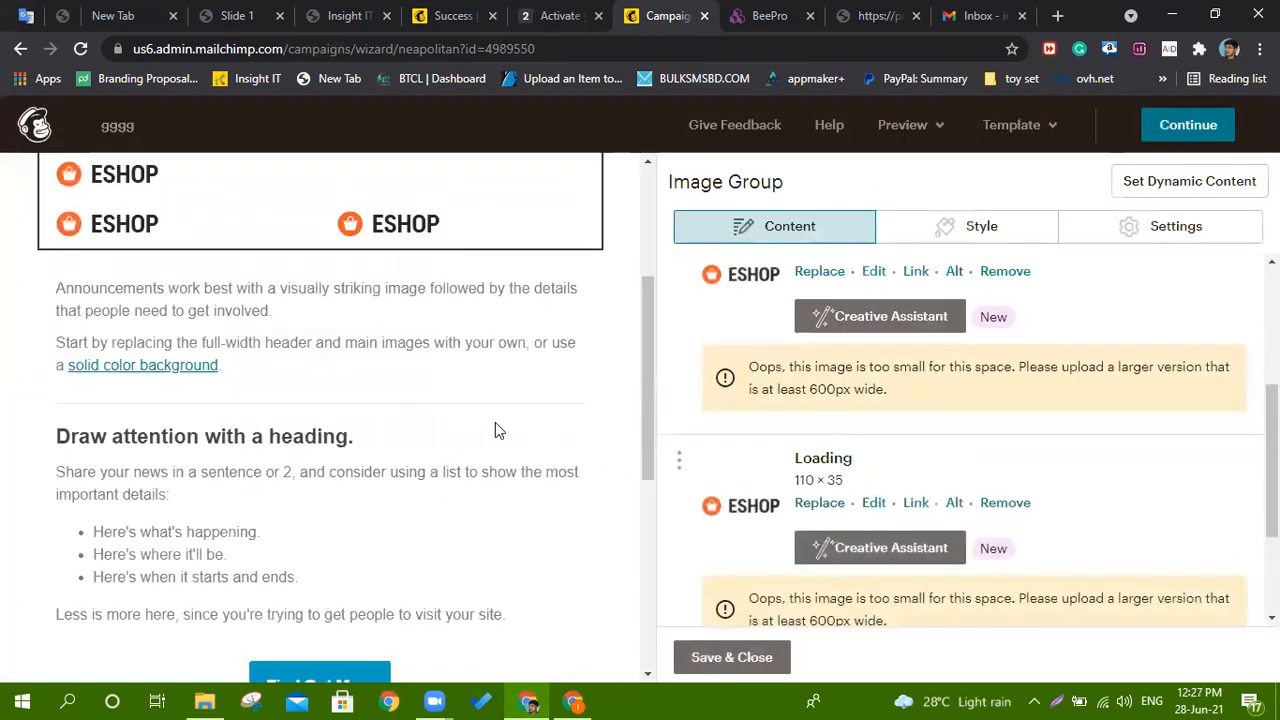
{"action": "scroll", "coordinate": [495, 430], "scroll_direction": "down", "scroll_amount": 3}
Replace the heading block's closing paragraph with 'ccccc'.
{"action": "left_click", "coordinate": [307, 306]}
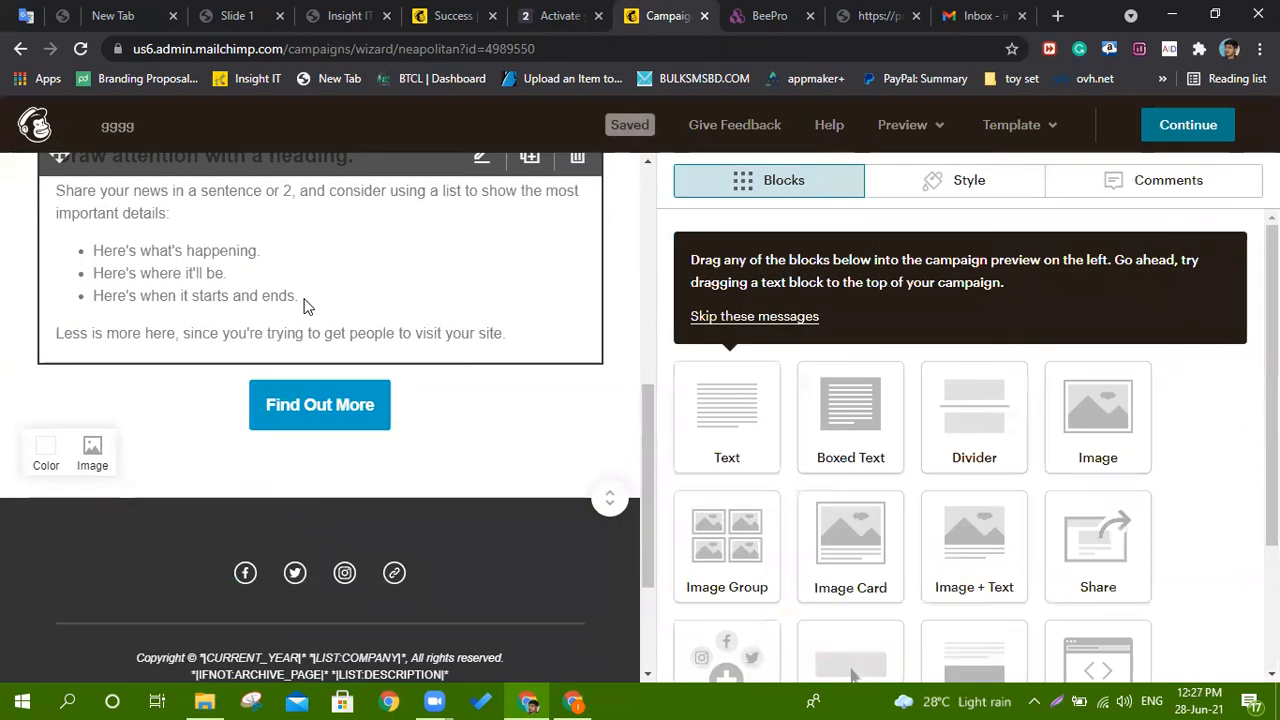
{"action": "triple_click", "coordinate": [899, 470]}
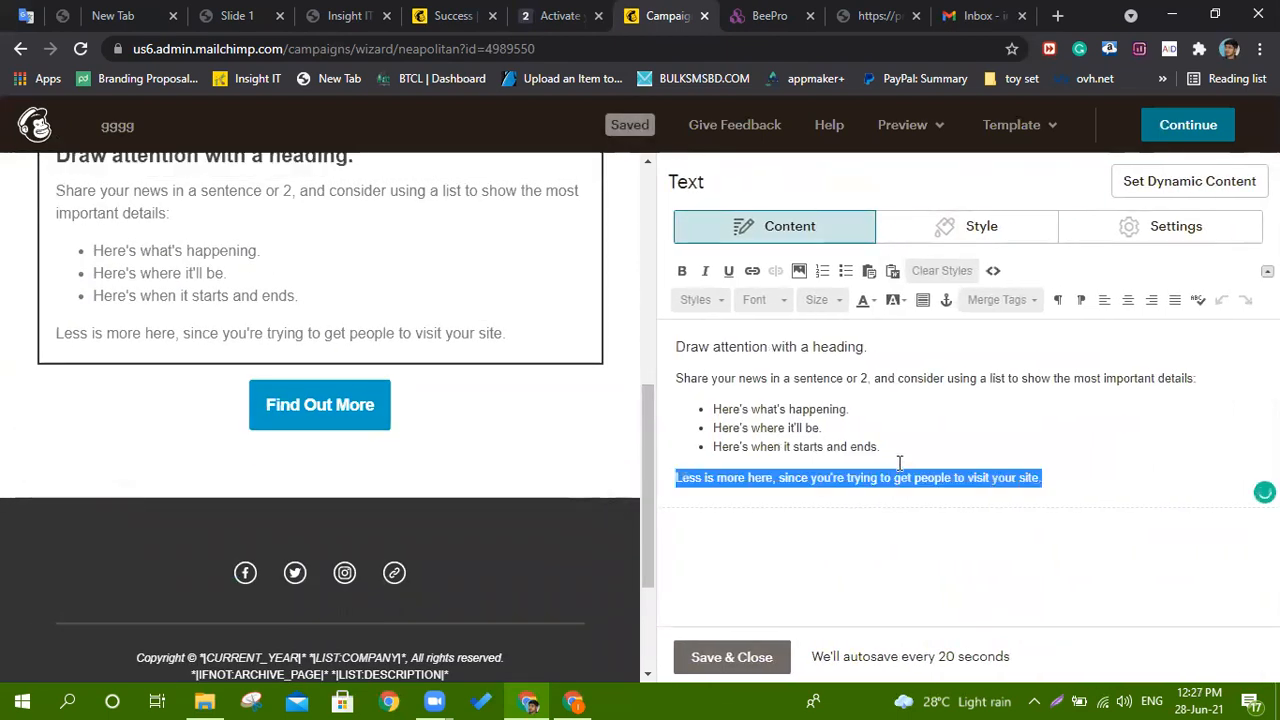
{"action": "type", "text": "ccccc"}
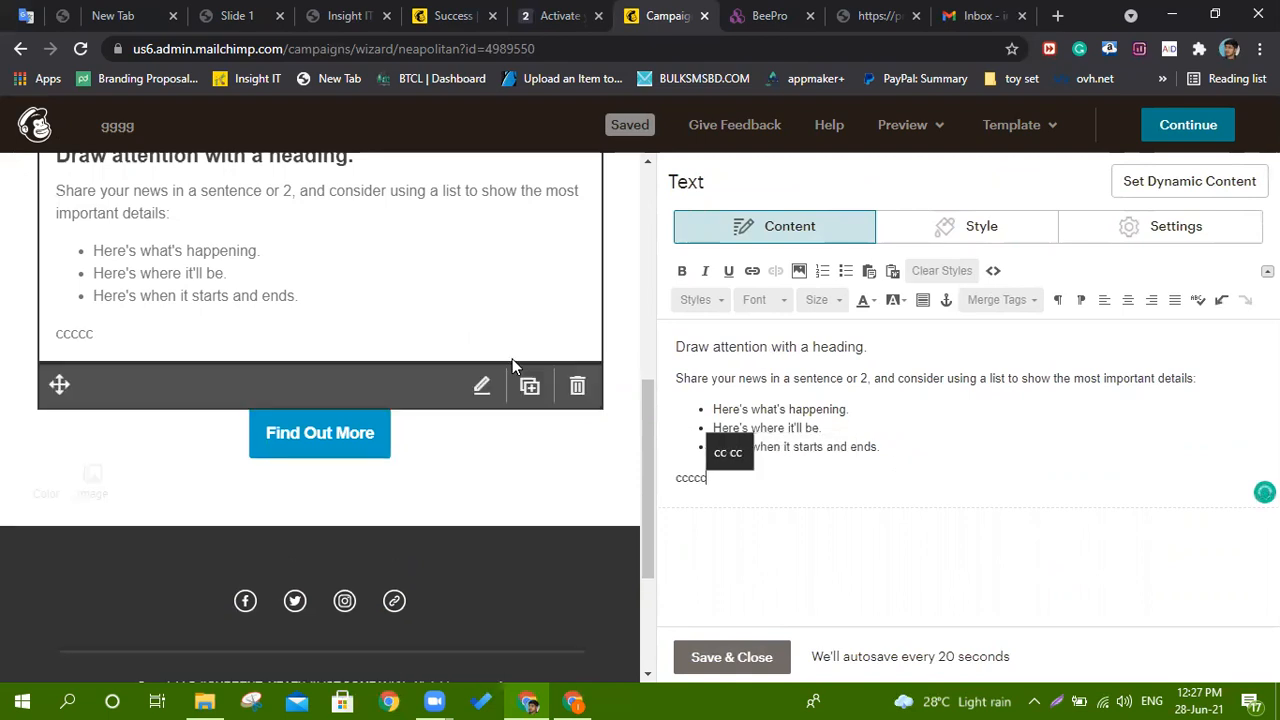
Add 'cccc' before 'header' in the announcements text, then close the placeholder warning.
{"action": "scroll", "coordinate": [489, 375], "scroll_direction": "up", "scroll_amount": 1}
{"action": "scroll", "coordinate": [489, 383], "scroll_direction": "up", "scroll_amount": 2}
{"action": "left_click", "coordinate": [337, 331]}
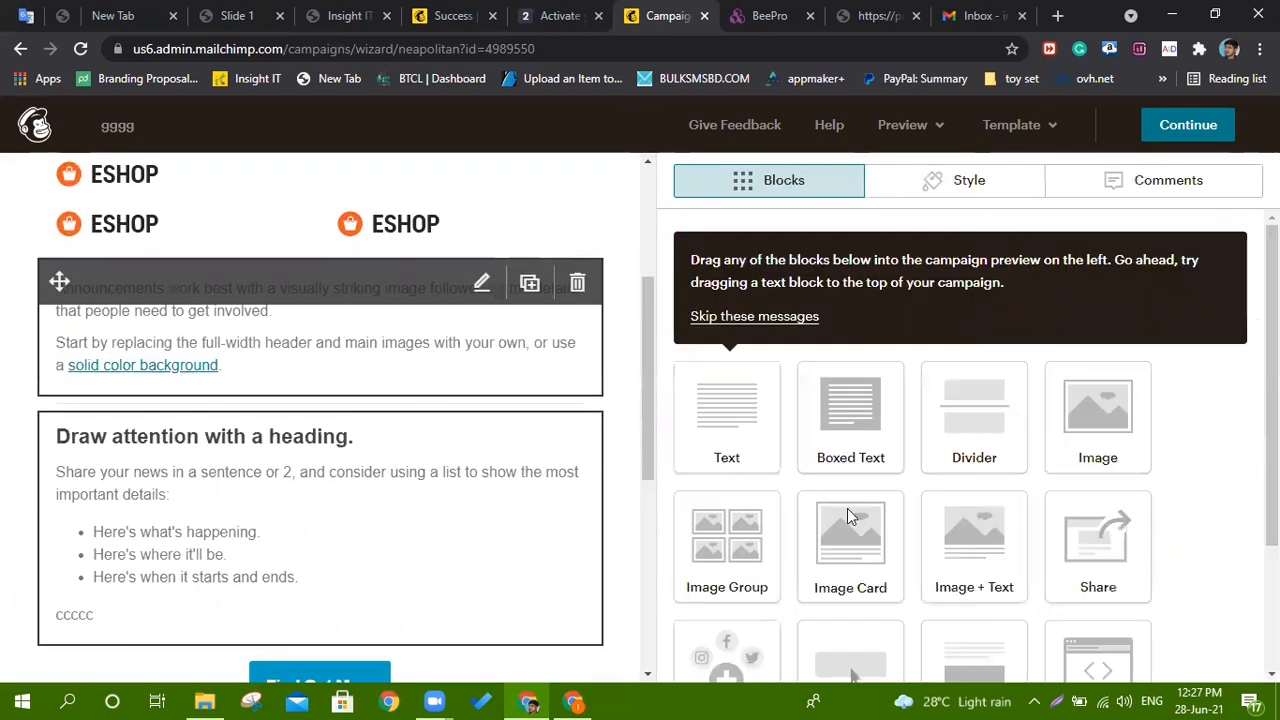
{"action": "type", "text": "cccc"}
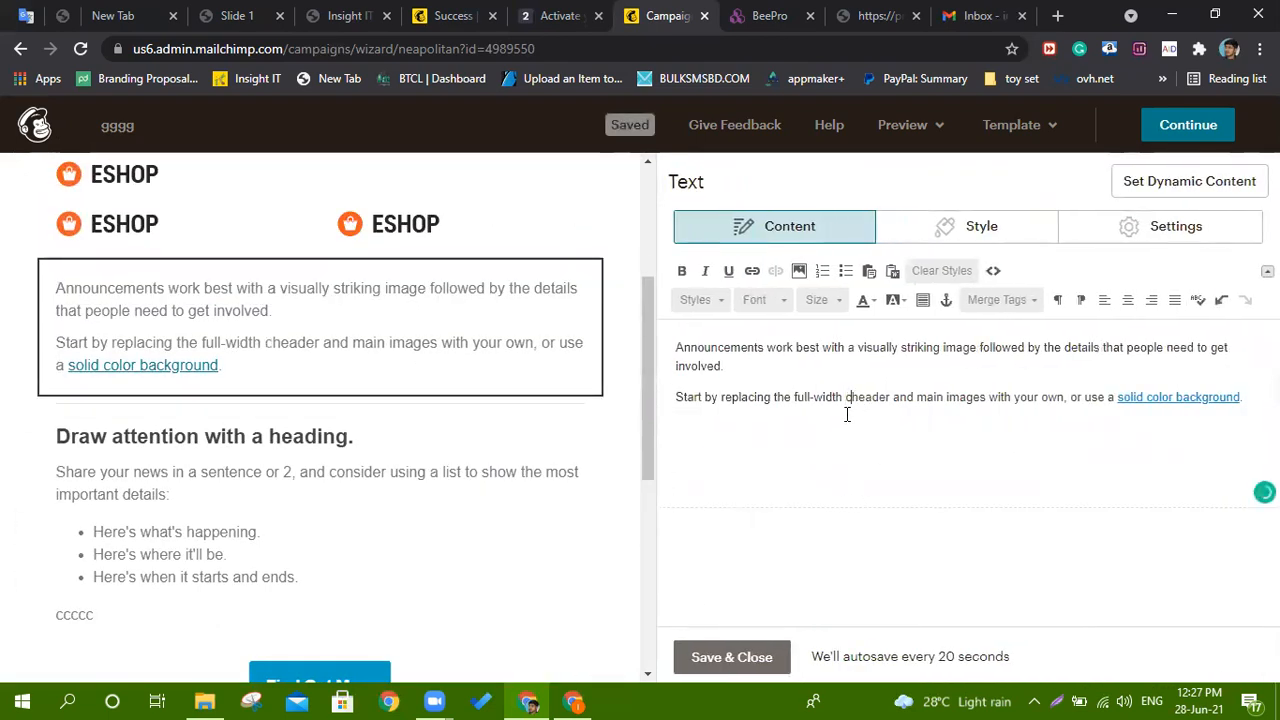
{"action": "scroll", "coordinate": [403, 476], "scroll_direction": "down", "scroll_amount": 3}
{"action": "scroll", "coordinate": [403, 476], "scroll_direction": "down", "scroll_amount": 2}
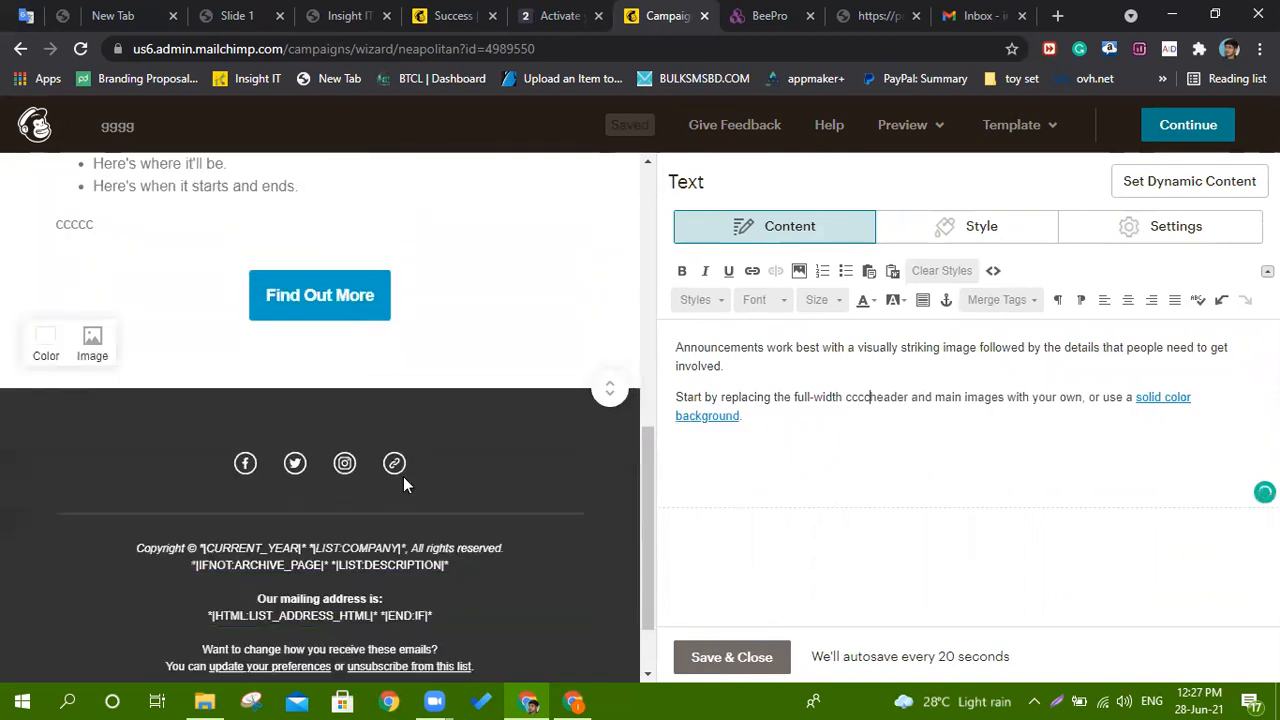
{"action": "left_click", "coordinate": [1169, 133]}
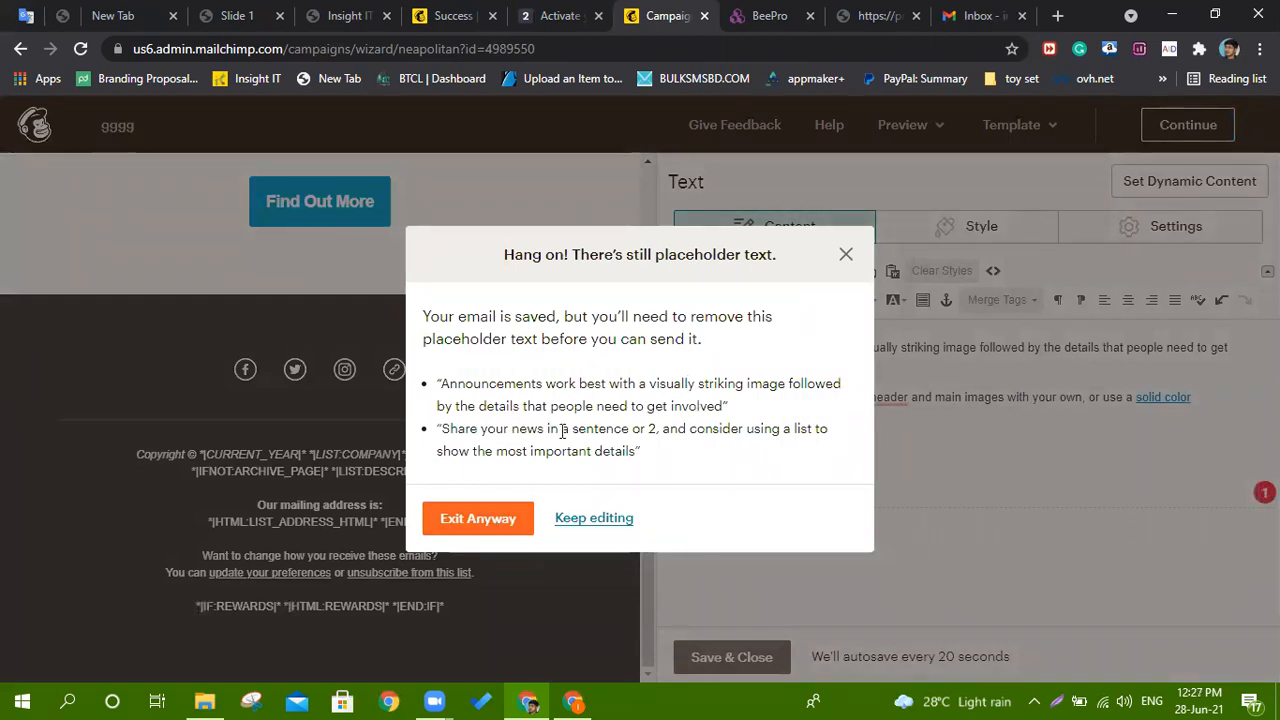
{"action": "left_click", "coordinate": [847, 256]}
Delete the heading text, announcements text and Find Out More button blocks.
{"action": "scroll", "coordinate": [381, 439], "scroll_direction": "up", "scroll_amount": 4}
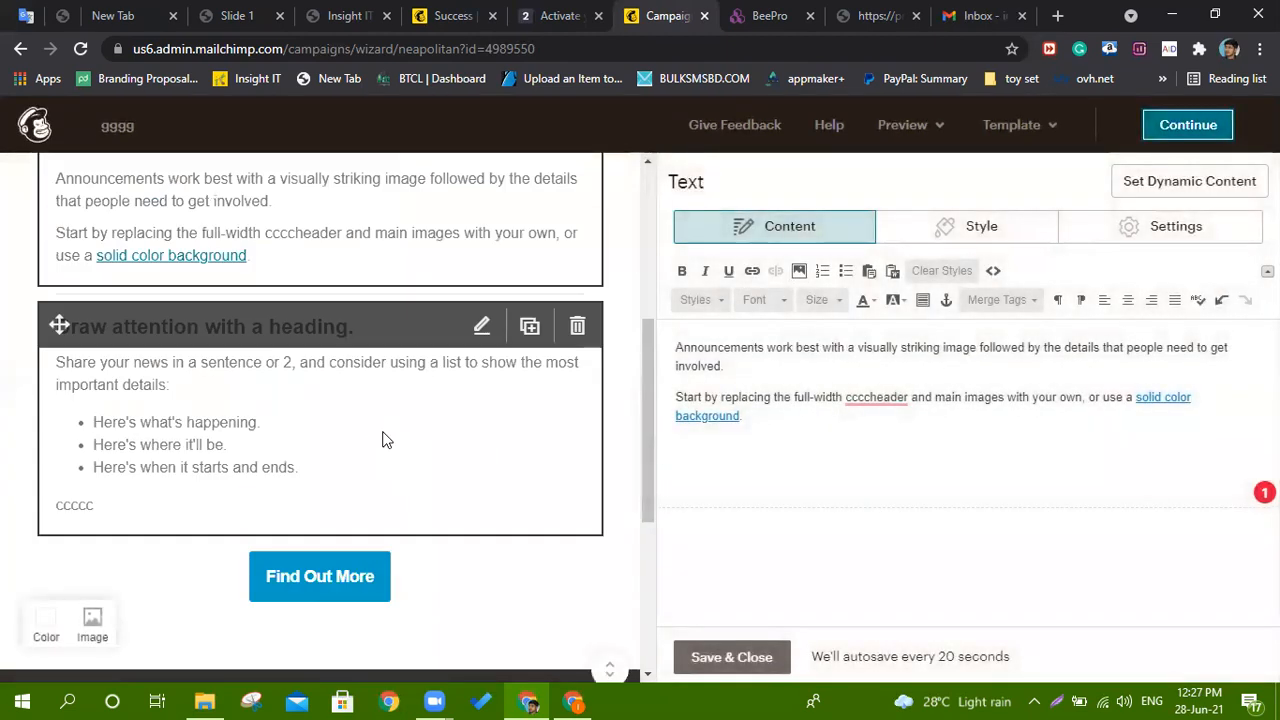
{"action": "left_click", "coordinate": [577, 326]}
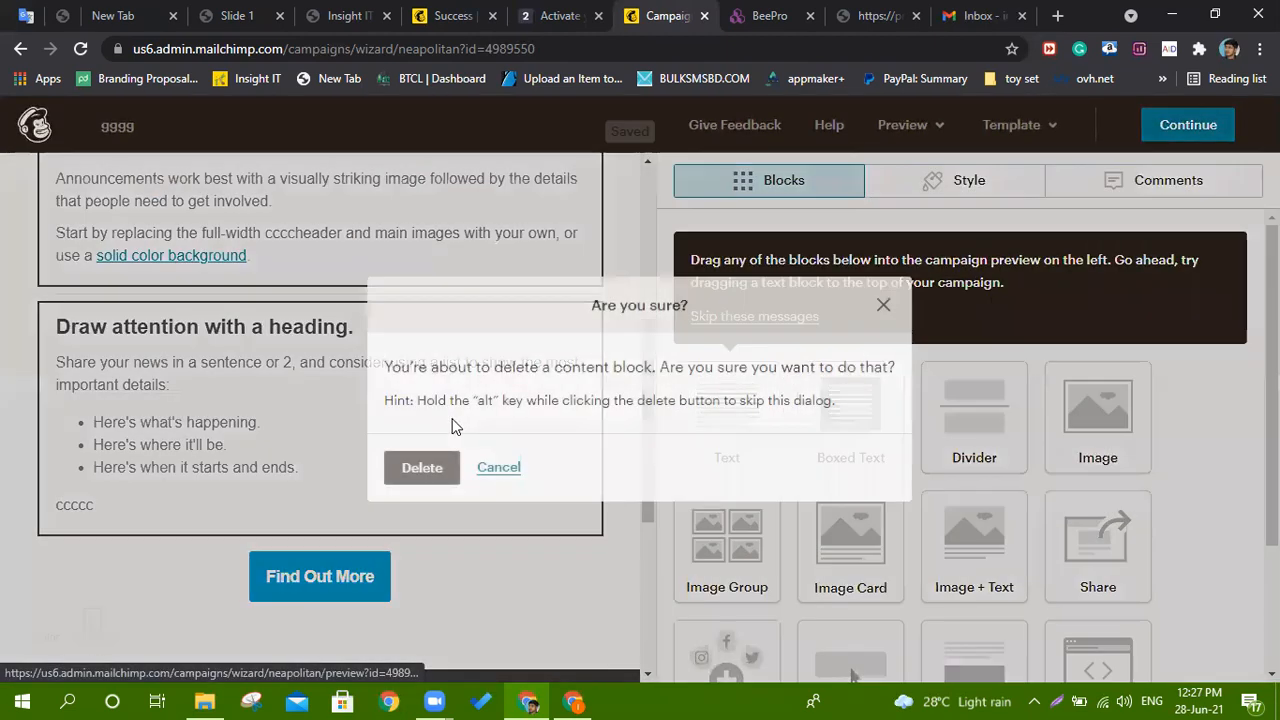
{"action": "left_click", "coordinate": [420, 463]}
{"action": "scroll", "coordinate": [430, 480], "scroll_direction": "up", "scroll_amount": 3}
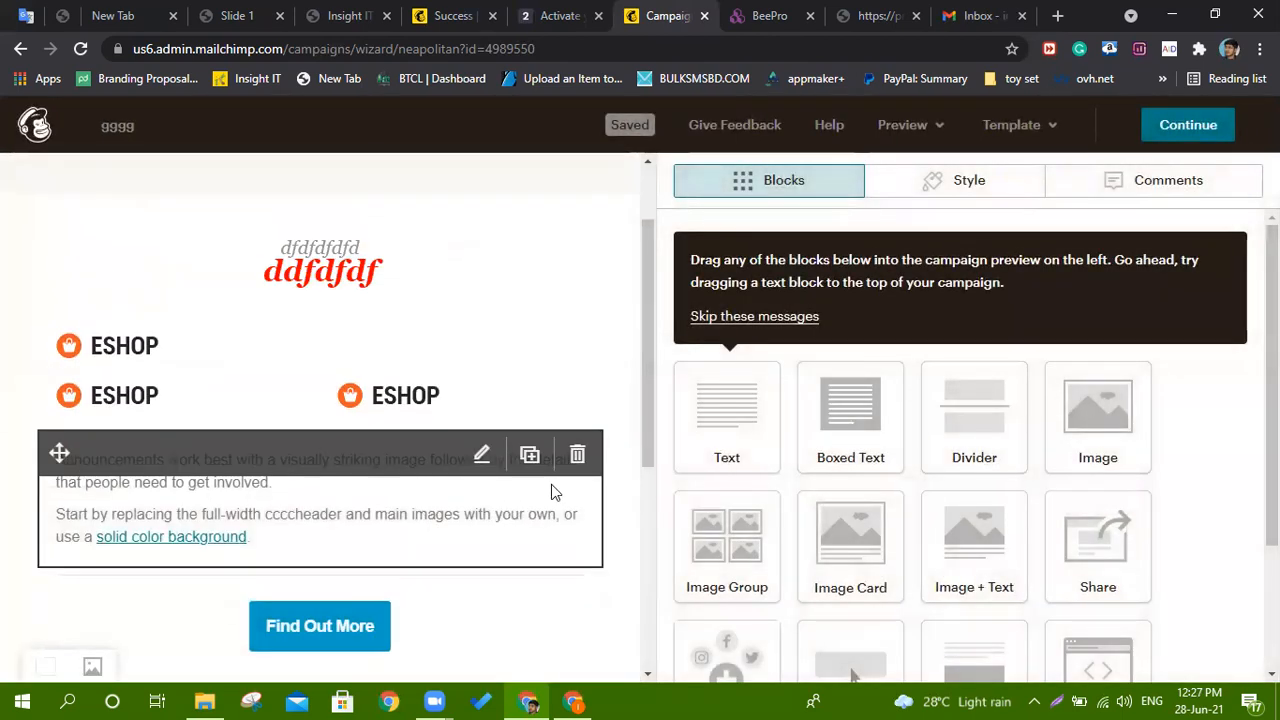
{"action": "left_click", "coordinate": [577, 454]}
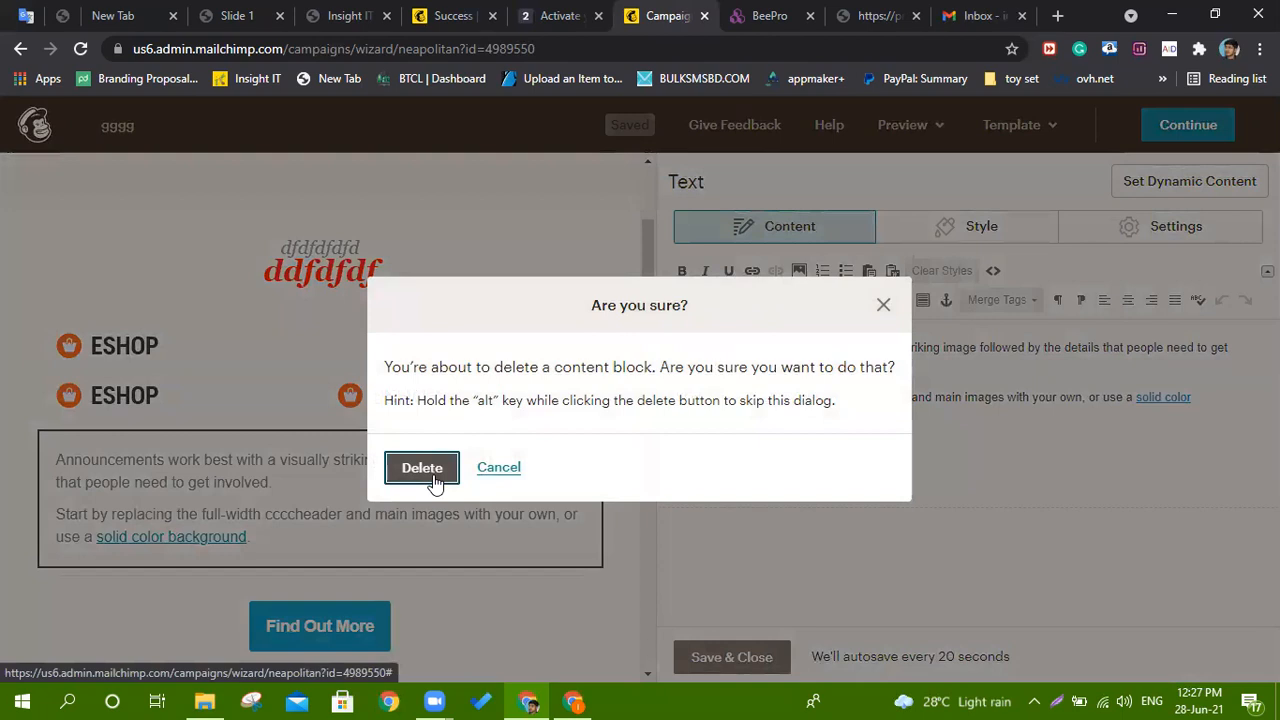
{"action": "left_click", "coordinate": [422, 470]}
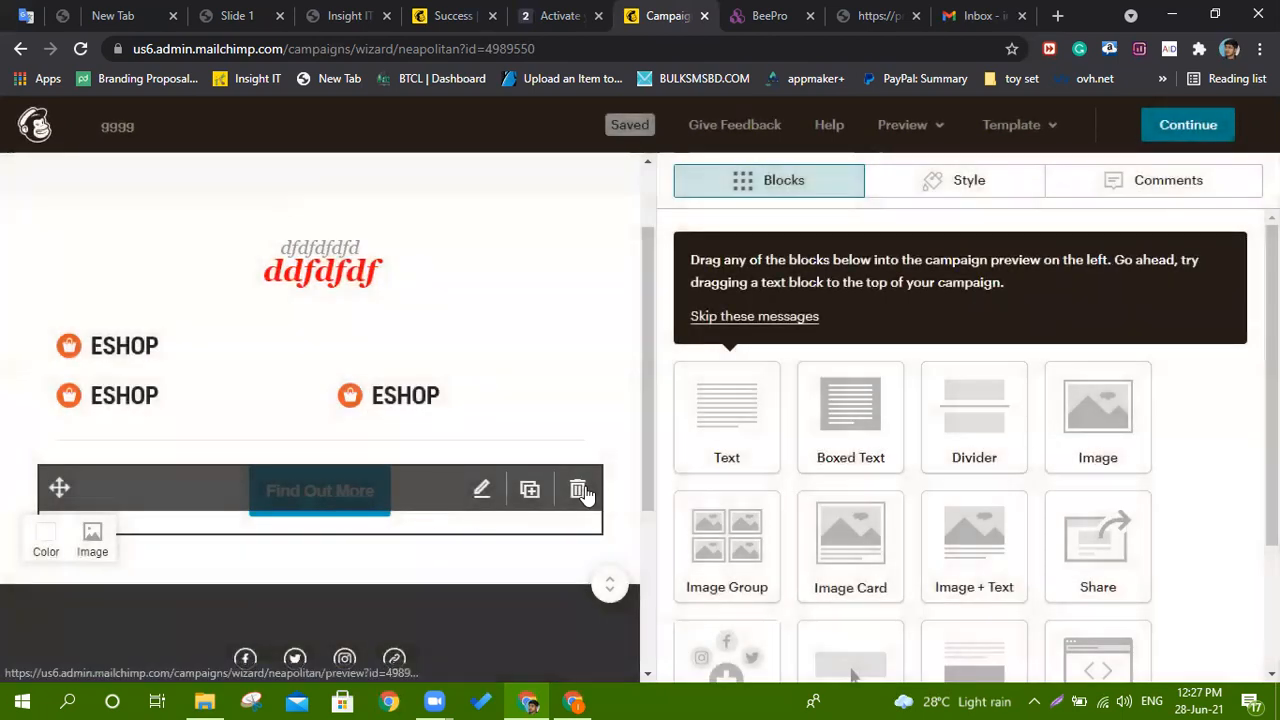
{"action": "left_click", "coordinate": [581, 489]}
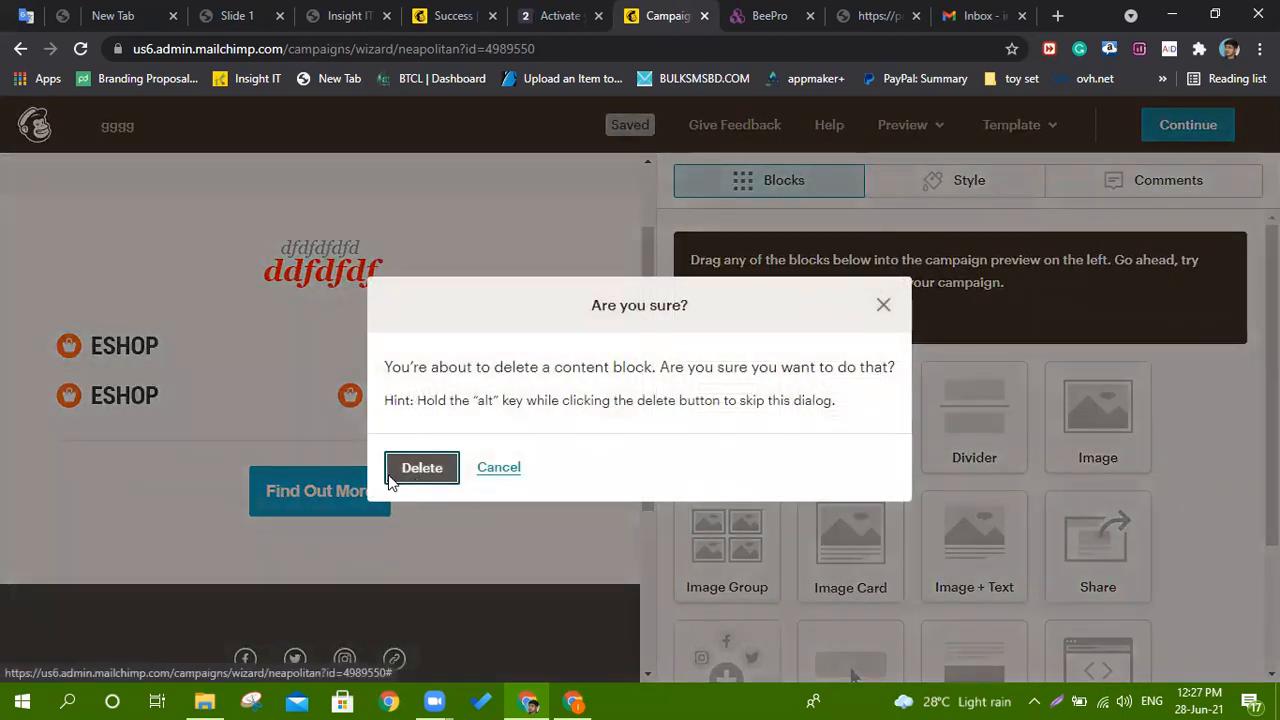
{"action": "left_click", "coordinate": [392, 477]}
Glance at the Body style settings, then return to the Blocks palette.
{"action": "left_click", "coordinate": [950, 183]}
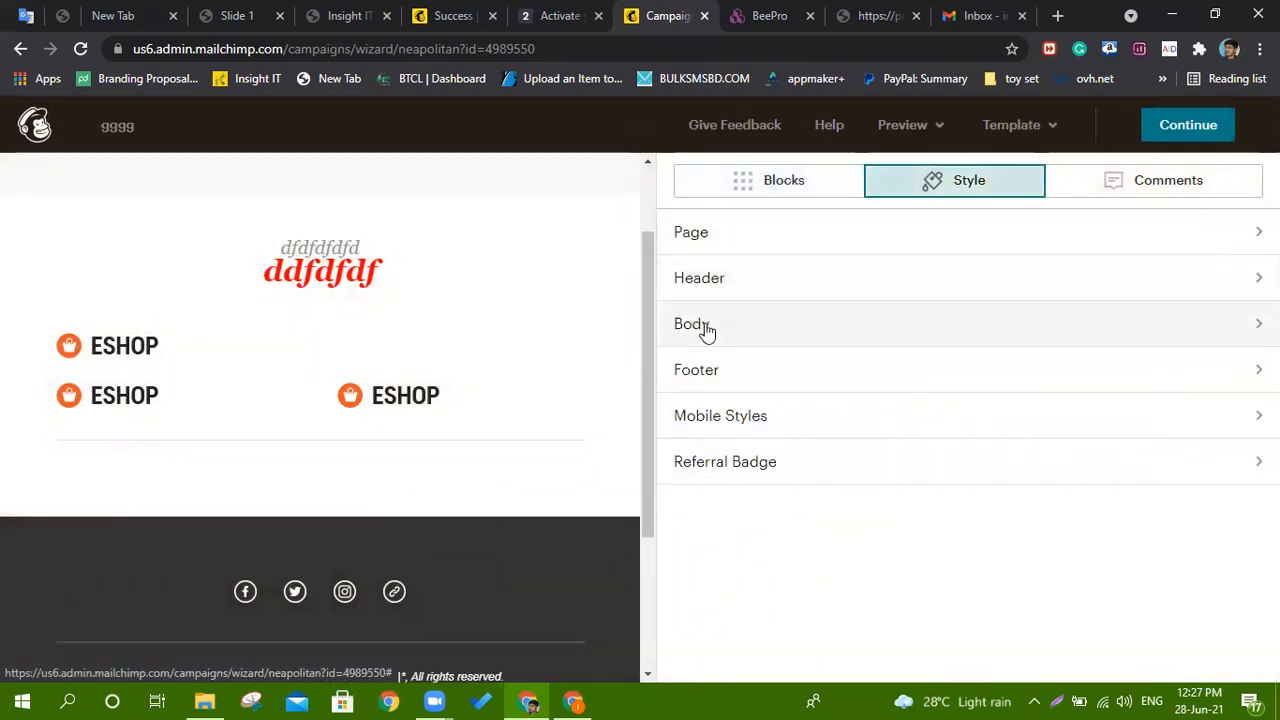
{"action": "left_click", "coordinate": [706, 330]}
{"action": "left_click", "coordinate": [679, 179]}
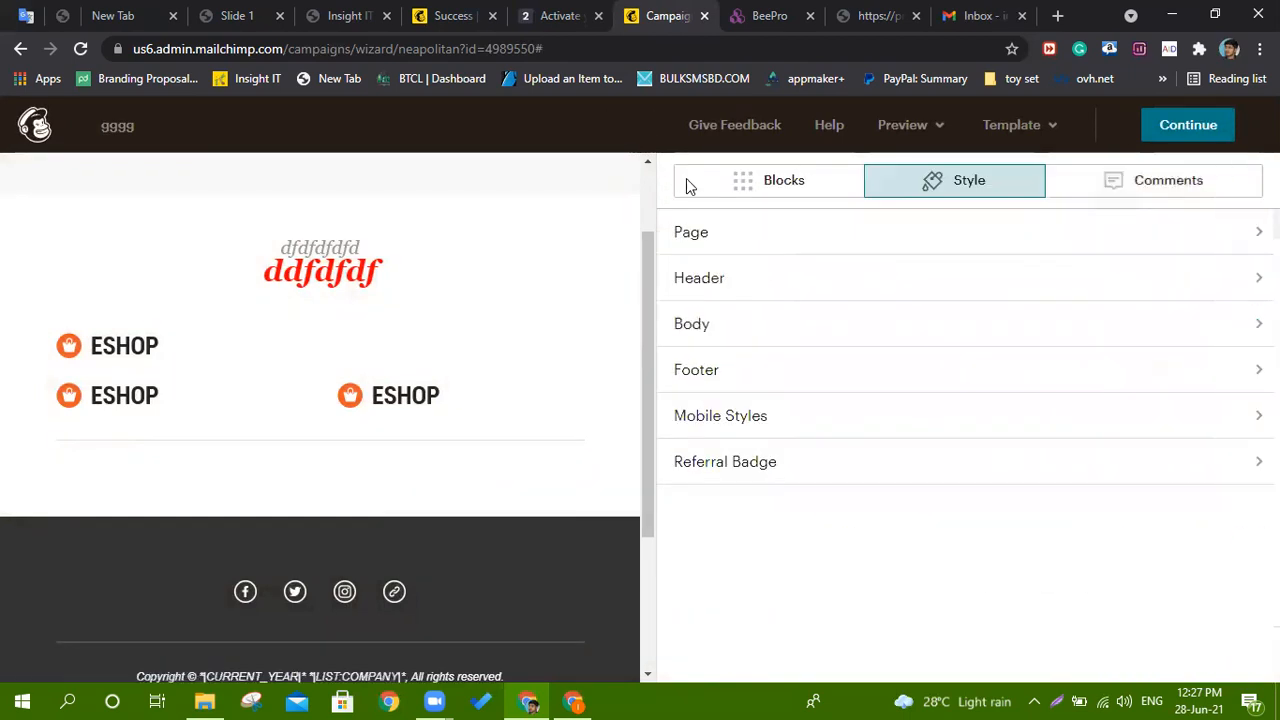
{"action": "left_click", "coordinate": [784, 186]}
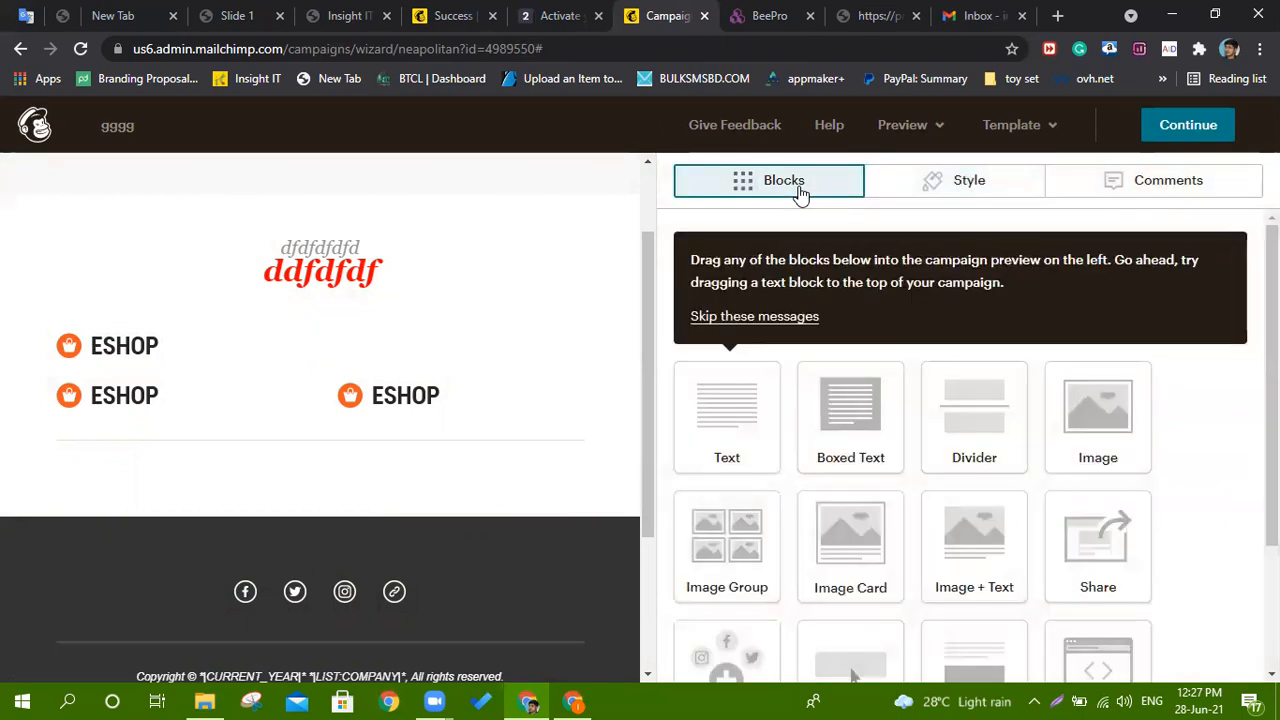
Drop an Image Card below the ESHOP images and insert the ESHOP logo into it.
{"action": "left_click_drag", "start_coordinate": [858, 546], "coordinate": [353, 444]}
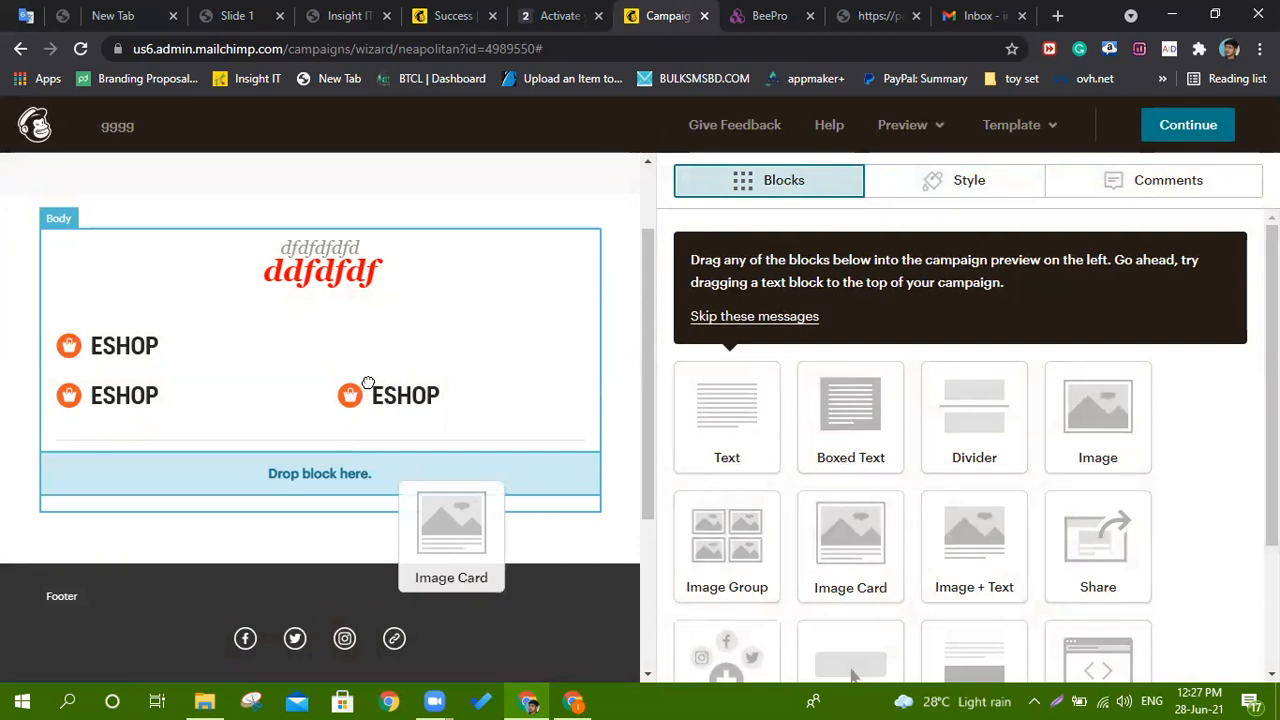
{"action": "left_click_drag", "start_coordinate": [368, 384], "coordinate": [414, 337]}
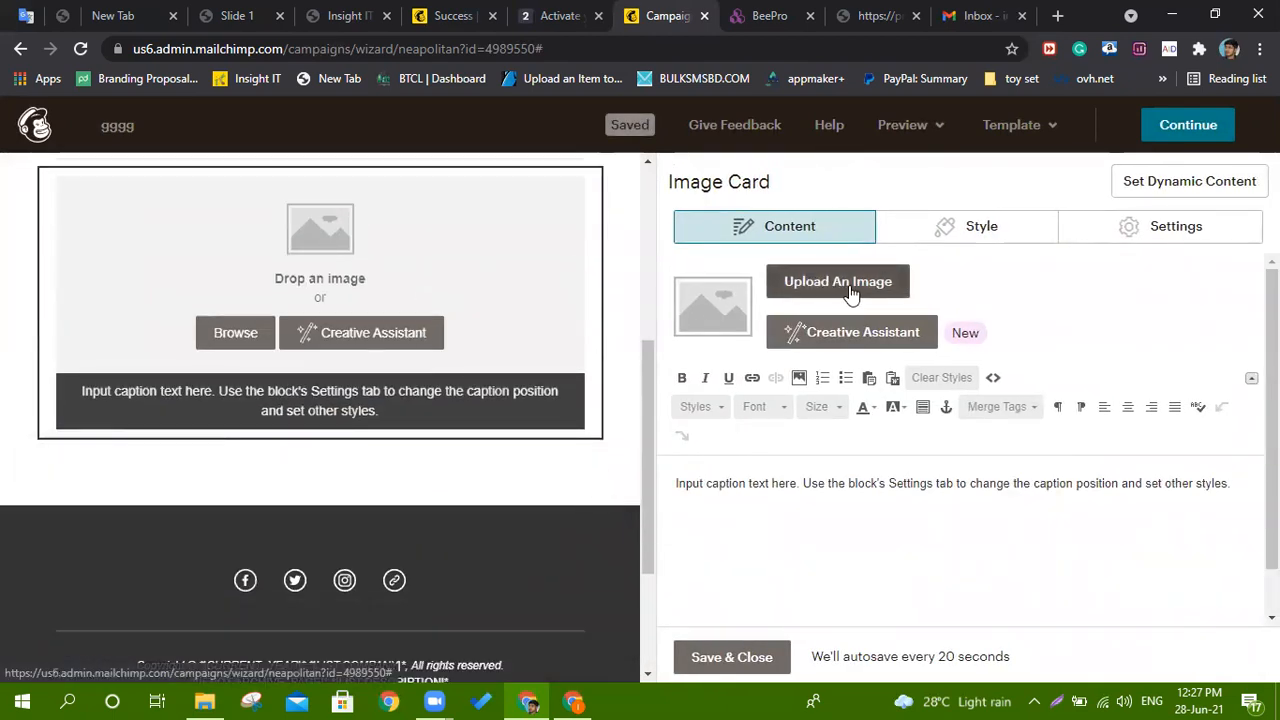
{"action": "left_click", "coordinate": [832, 286]}
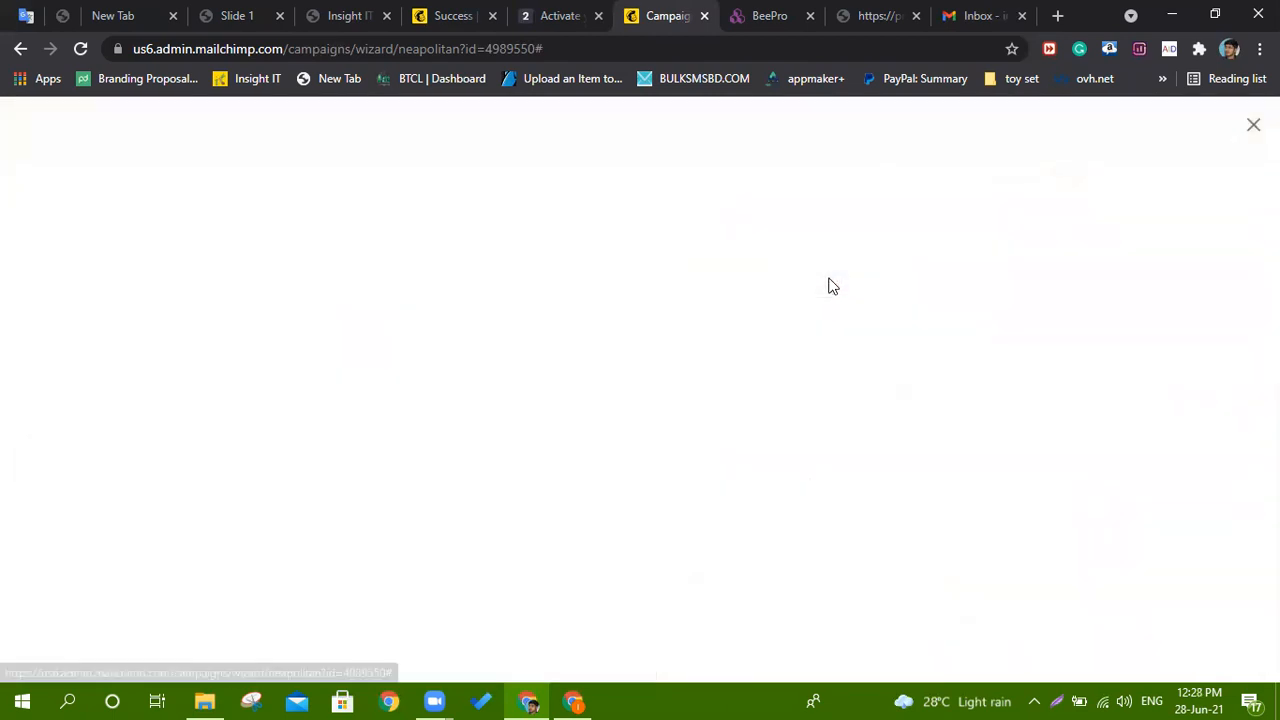
{"action": "left_click", "coordinate": [294, 443]}
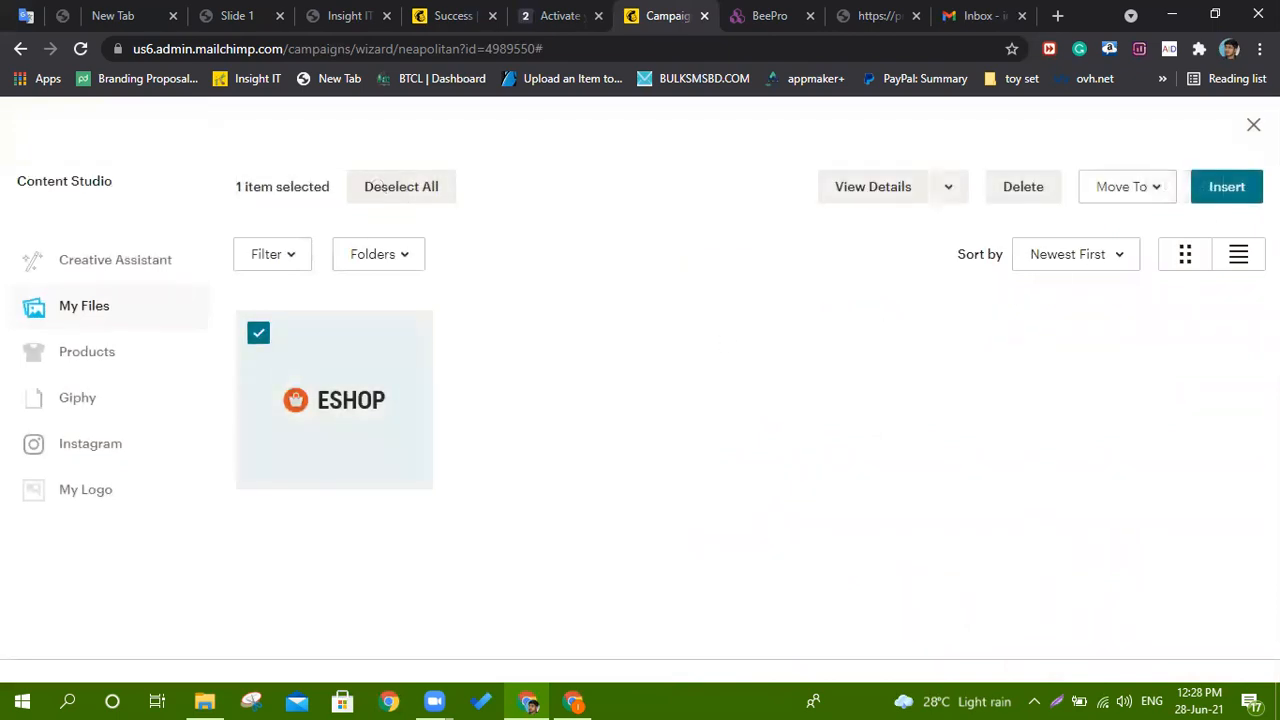
{"action": "left_click", "coordinate": [1226, 187]}
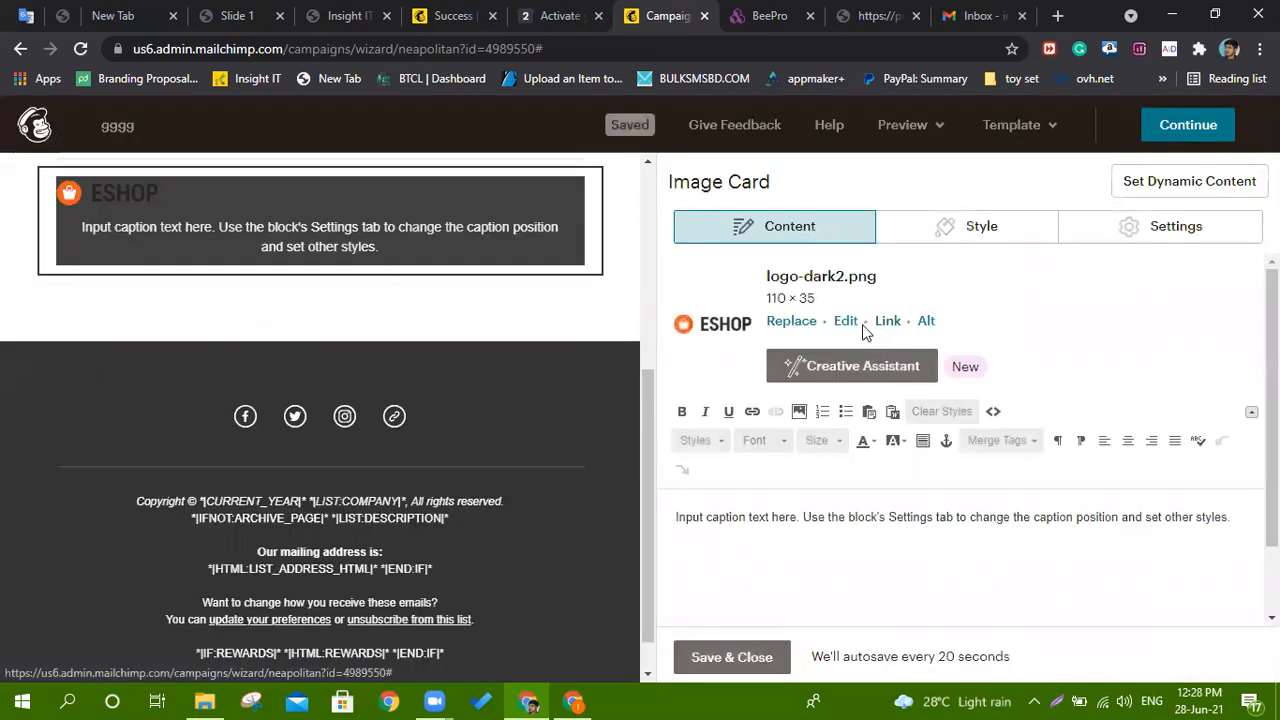
{"action": "left_click", "coordinate": [307, 290]}
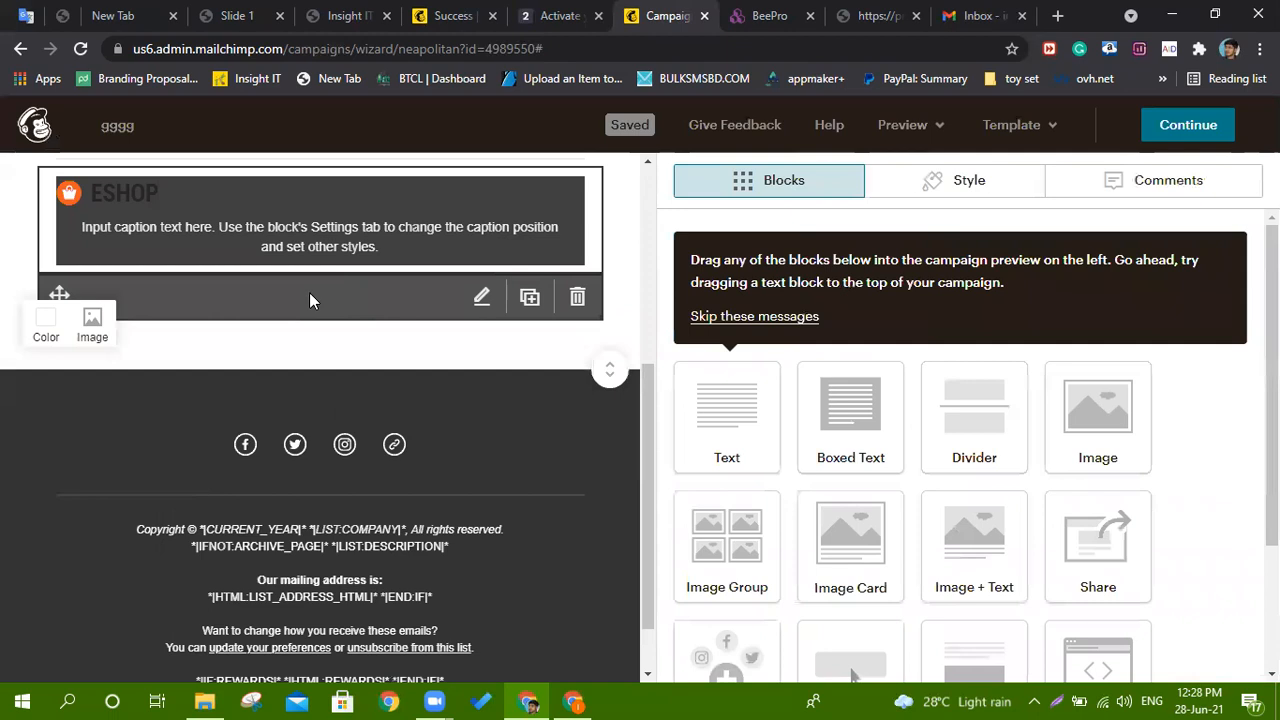
Close the placeholder warning and delete the unneeded content block, confirming Delete.
{"action": "scroll", "coordinate": [897, 474], "scroll_direction": "down", "scroll_amount": 2}
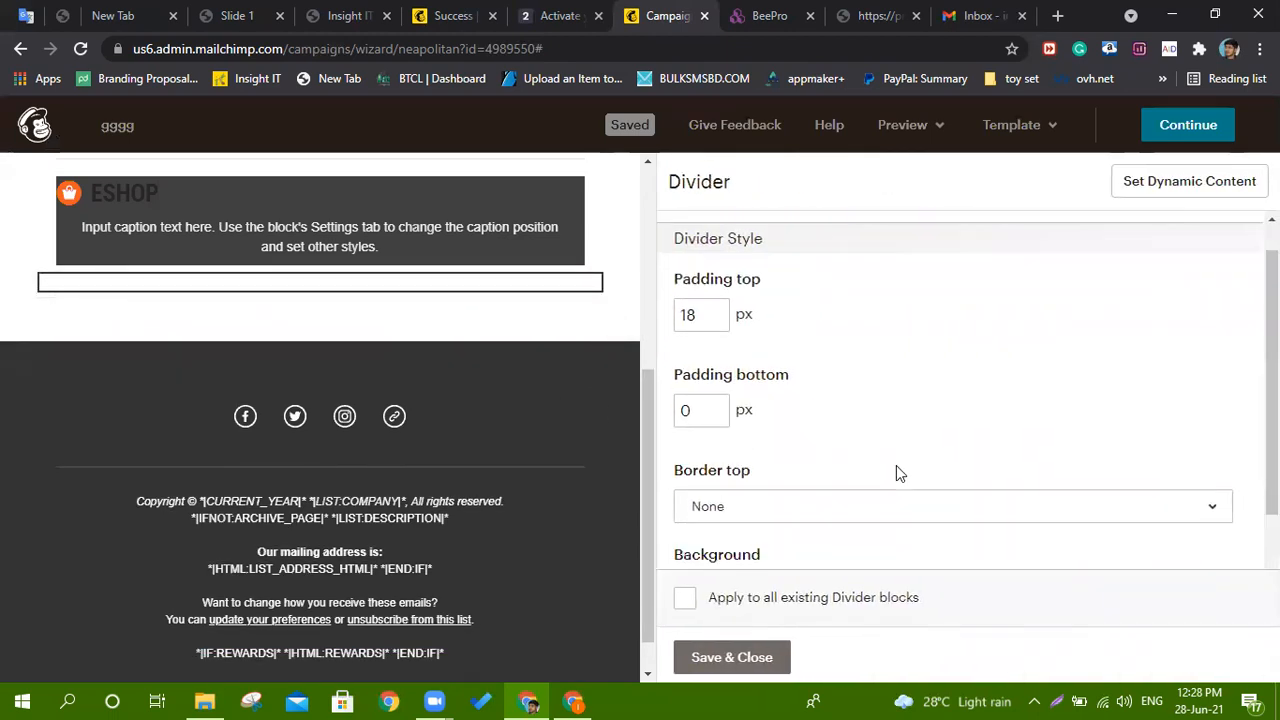
{"action": "scroll", "coordinate": [400, 423], "scroll_direction": "down", "scroll_amount": 1}
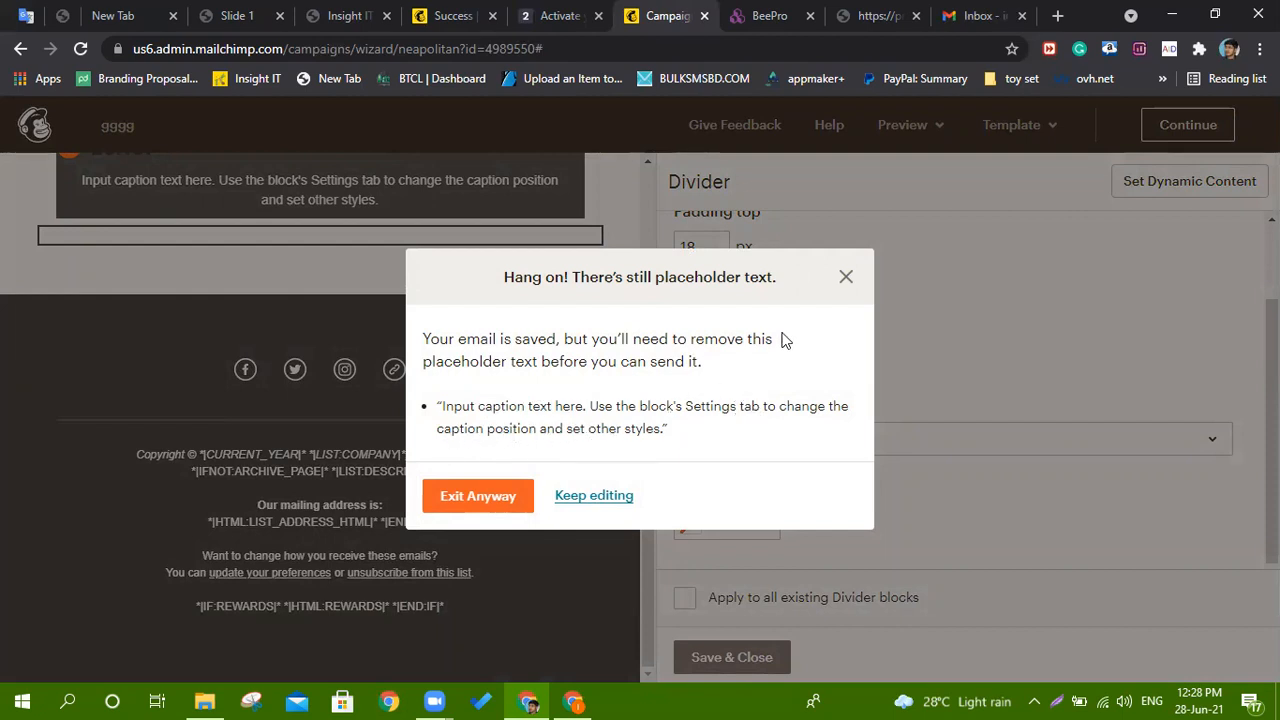
{"action": "left_click", "coordinate": [846, 278]}
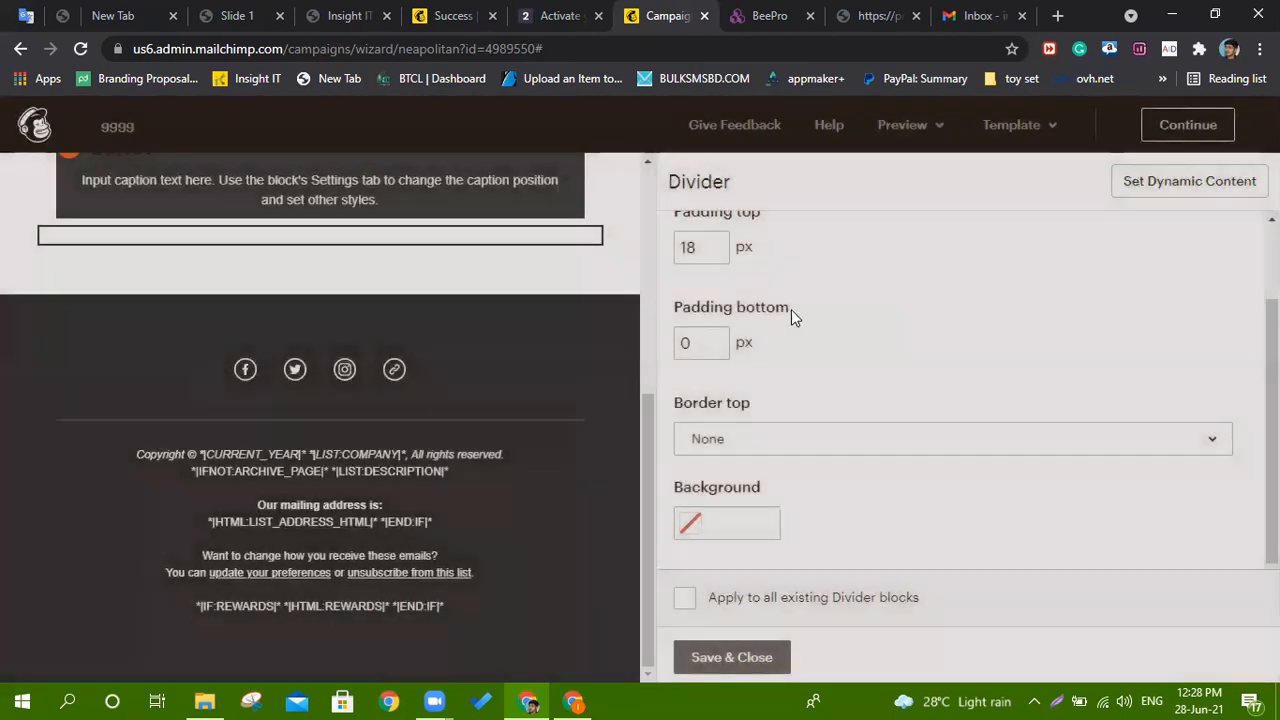
{"action": "left_click", "coordinate": [578, 463]}
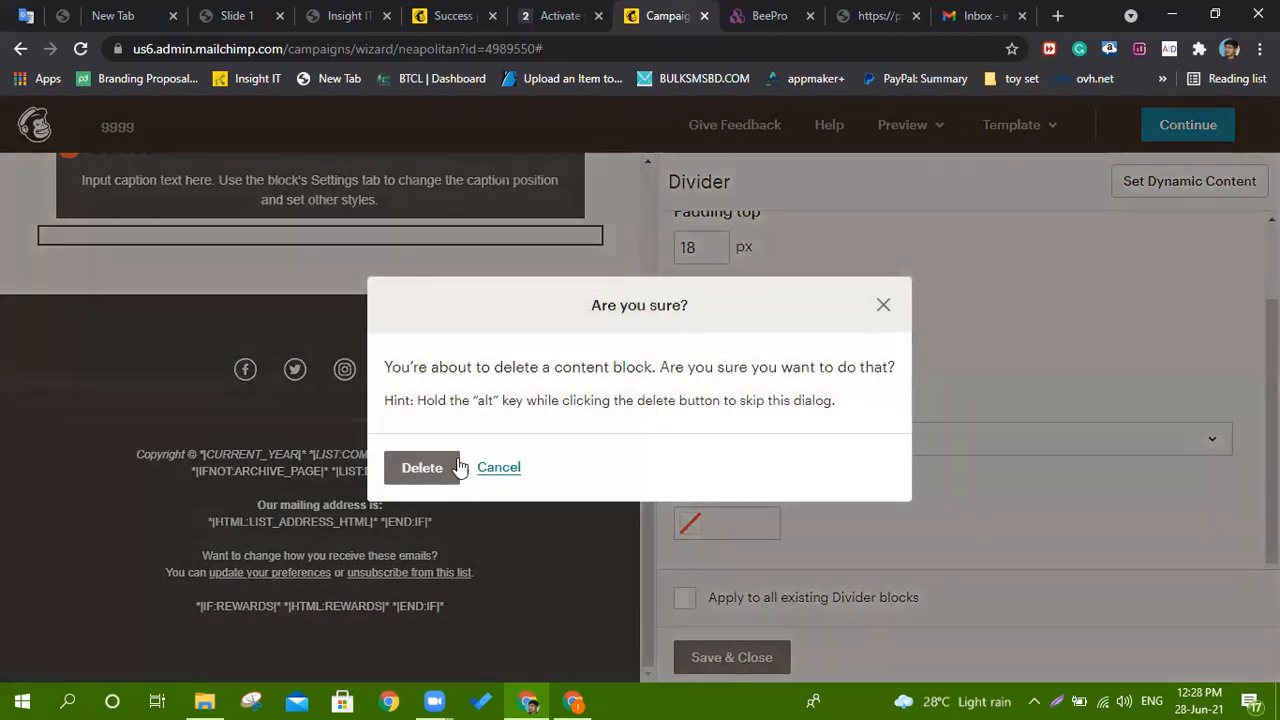
{"action": "left_click", "coordinate": [437, 472]}
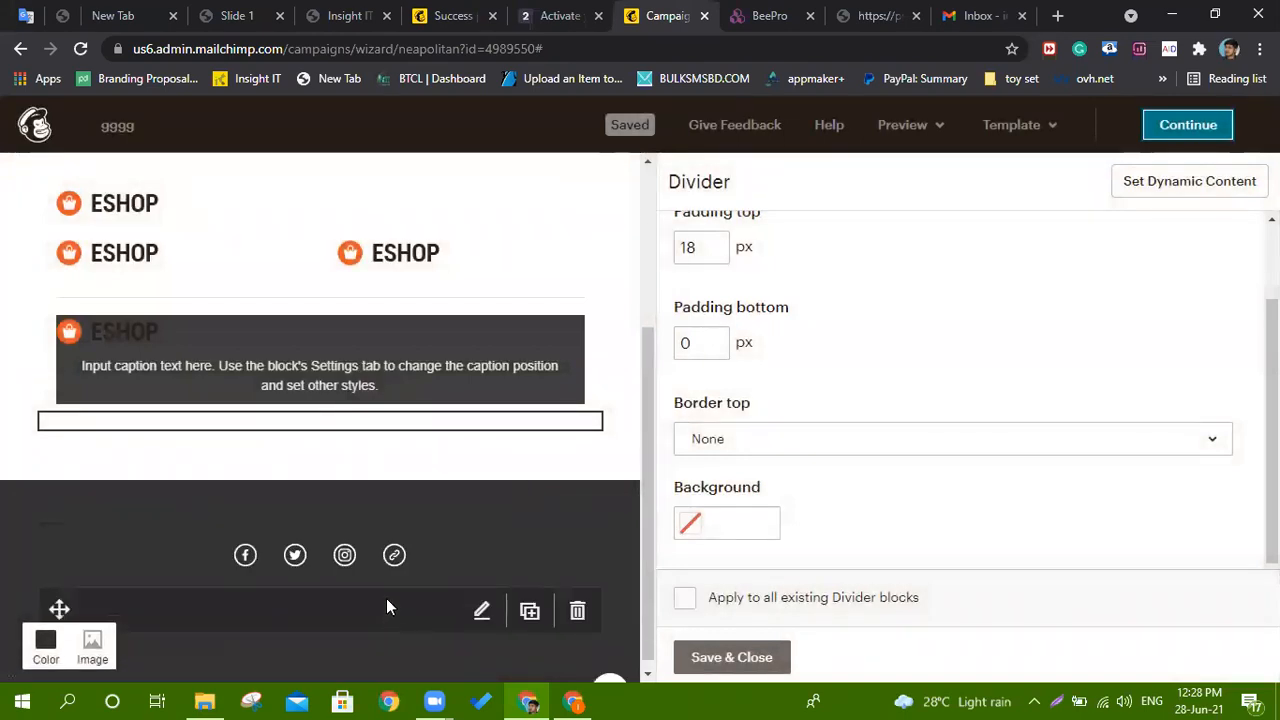
{"action": "scroll", "coordinate": [383, 570], "scroll_direction": "up", "scroll_amount": 3}
{"action": "scroll", "coordinate": [338, 566], "scroll_direction": "down", "scroll_amount": 2}
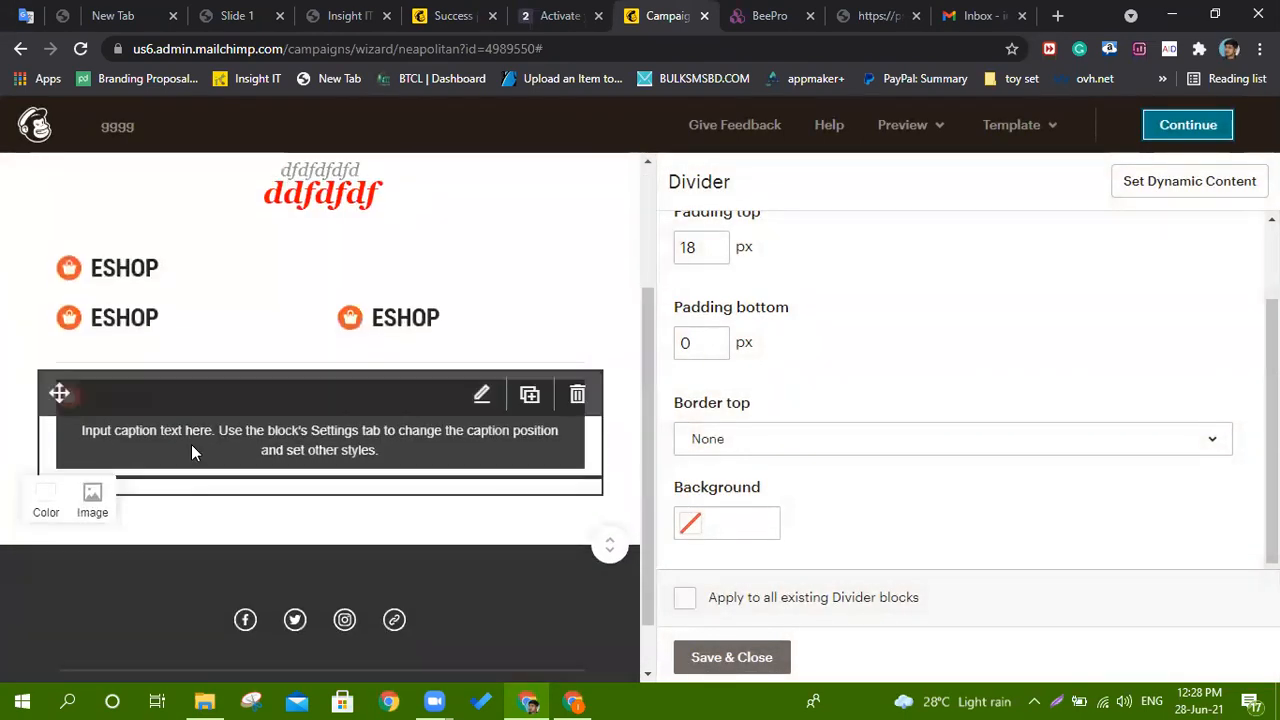
Replace the image card's placeholder caption with 'dfsdssdsdsdsdsdsd'.
{"action": "left_click", "coordinate": [311, 435]}
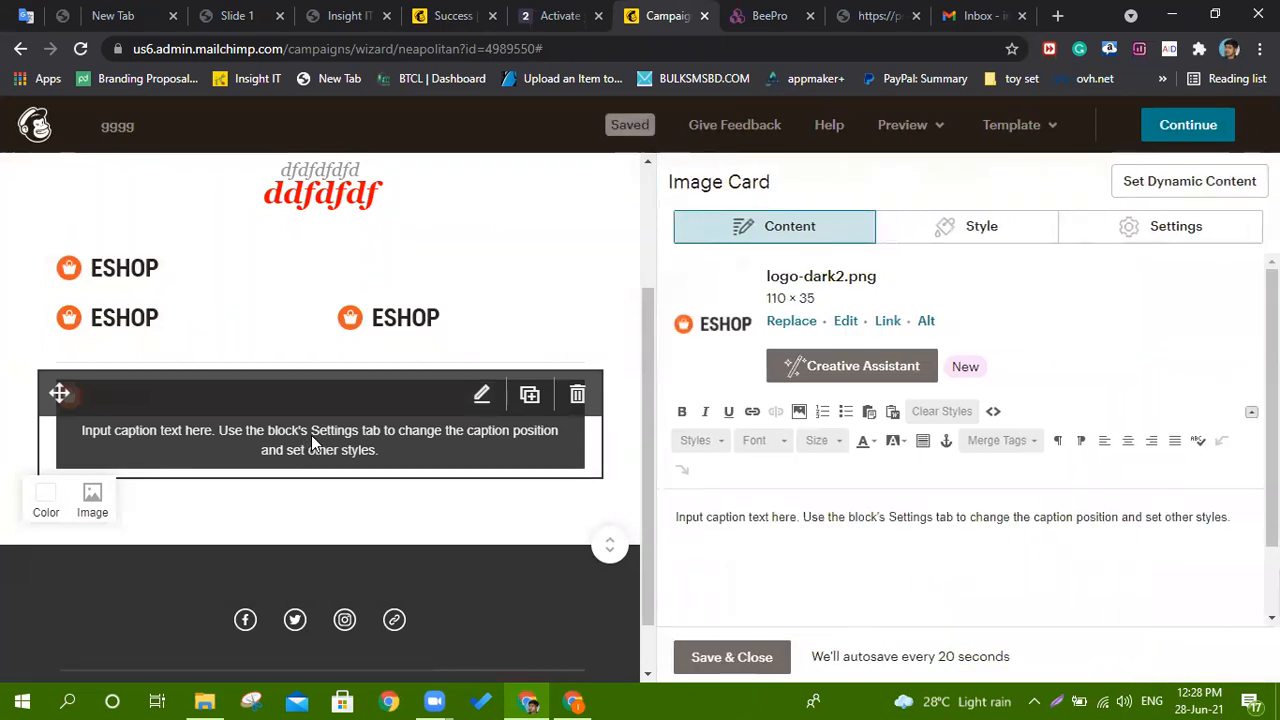
{"action": "double_click", "coordinate": [784, 517]}
{"action": "left_click", "coordinate": [785, 515]}
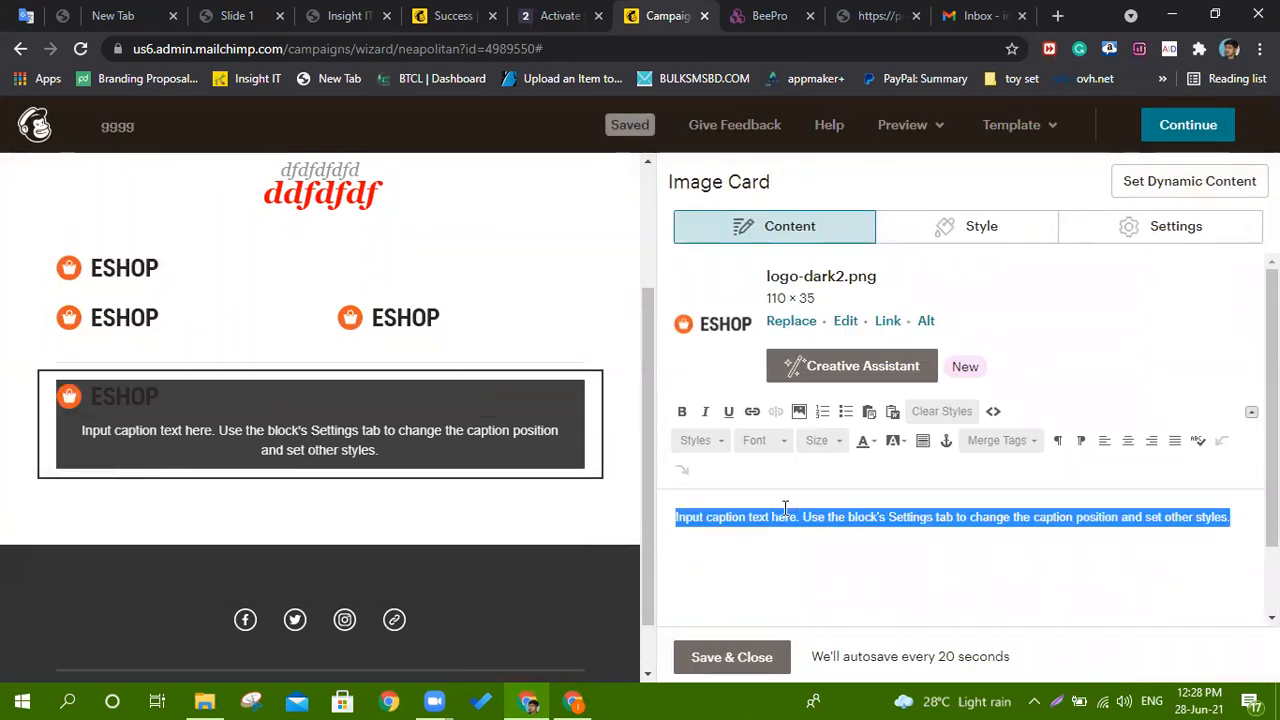
{"action": "type", "text": "dfsdssdsdsdsdsdsd"}
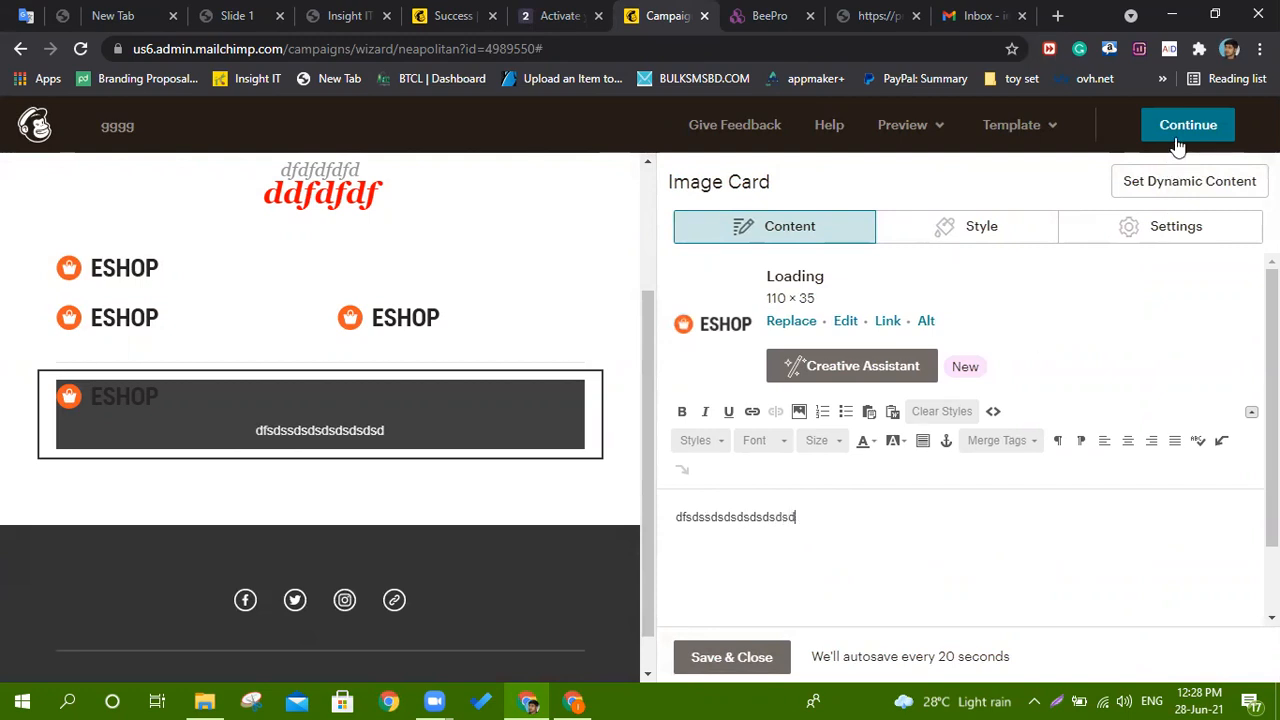
Save and close the image card, dismiss the warning and tip, and continue to the campaign.
{"action": "left_click", "coordinate": [1180, 138]}
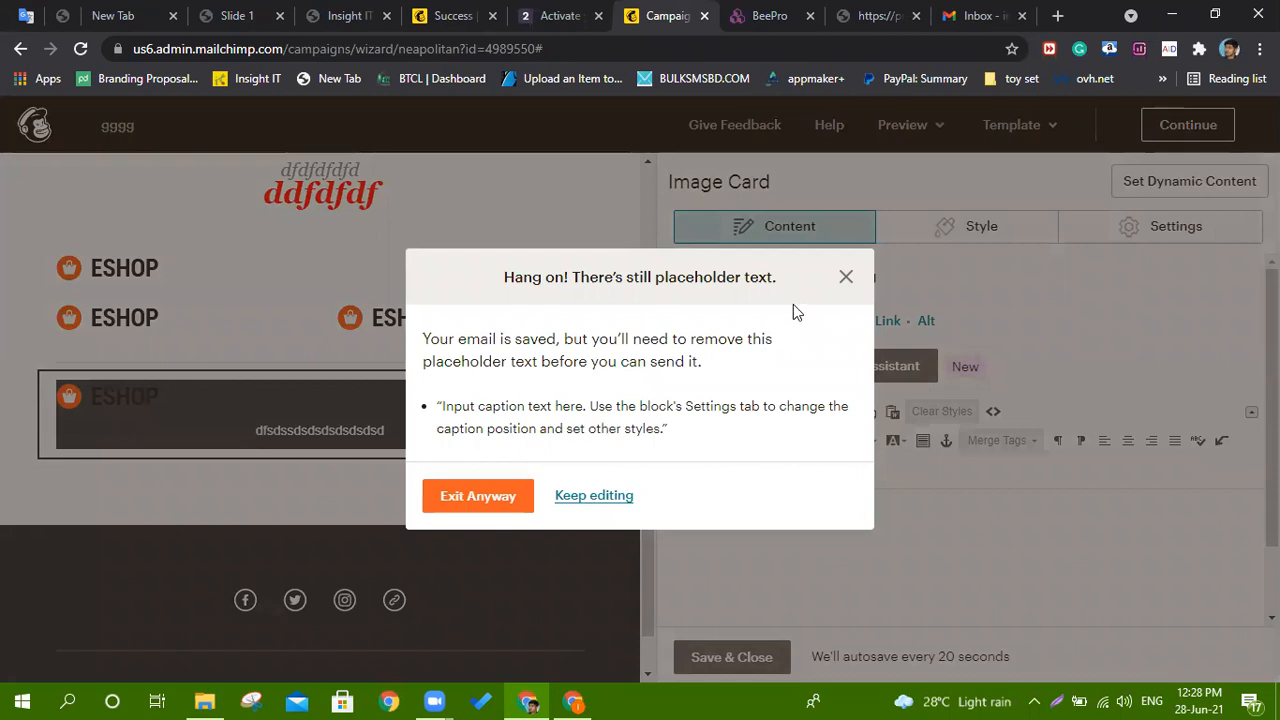
{"action": "left_click", "coordinate": [846, 277]}
{"action": "left_click", "coordinate": [752, 650]}
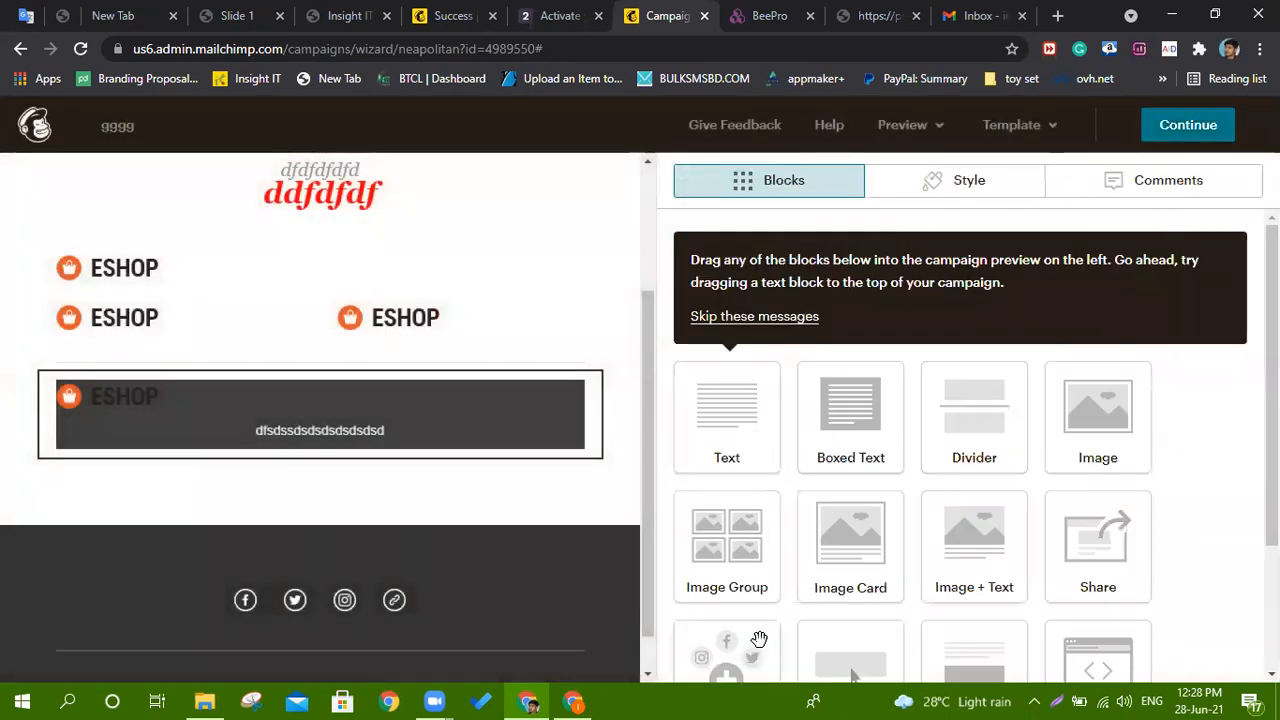
{"action": "left_click", "coordinate": [705, 316]}
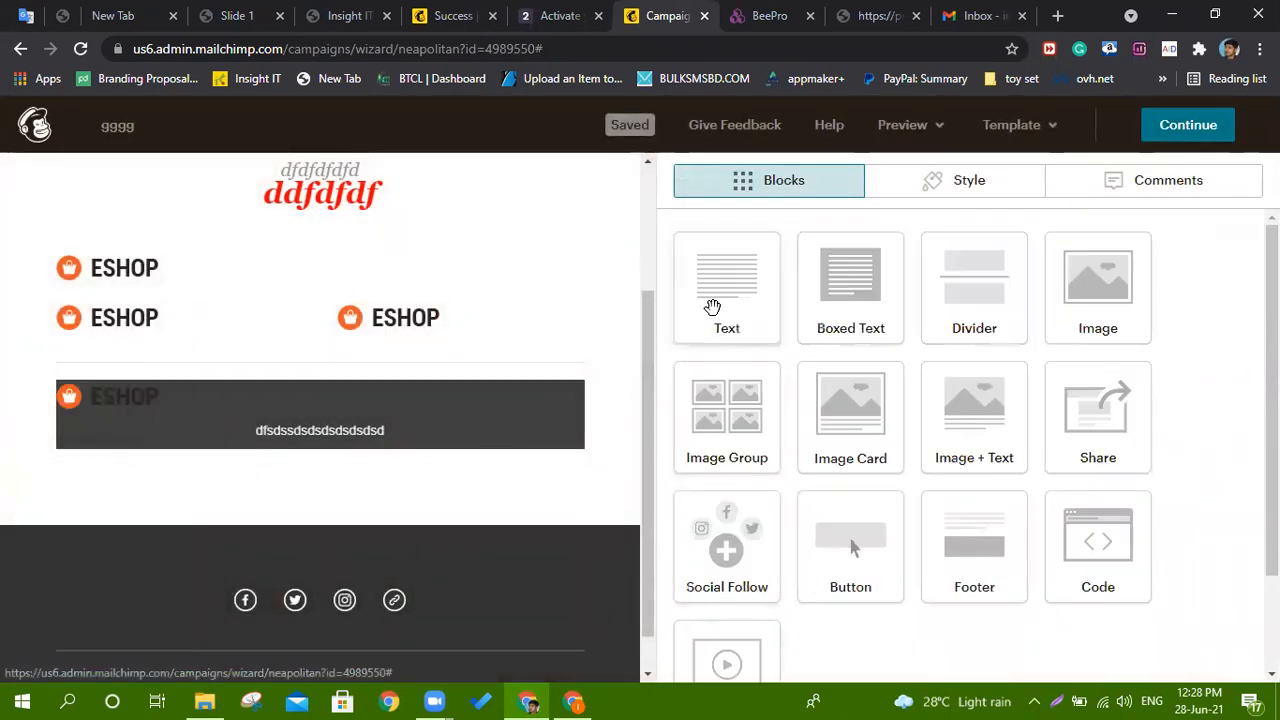
{"action": "scroll", "coordinate": [428, 451], "scroll_direction": "down", "scroll_amount": 1}
{"action": "scroll", "coordinate": [428, 450], "scroll_direction": "up", "scroll_amount": 2}
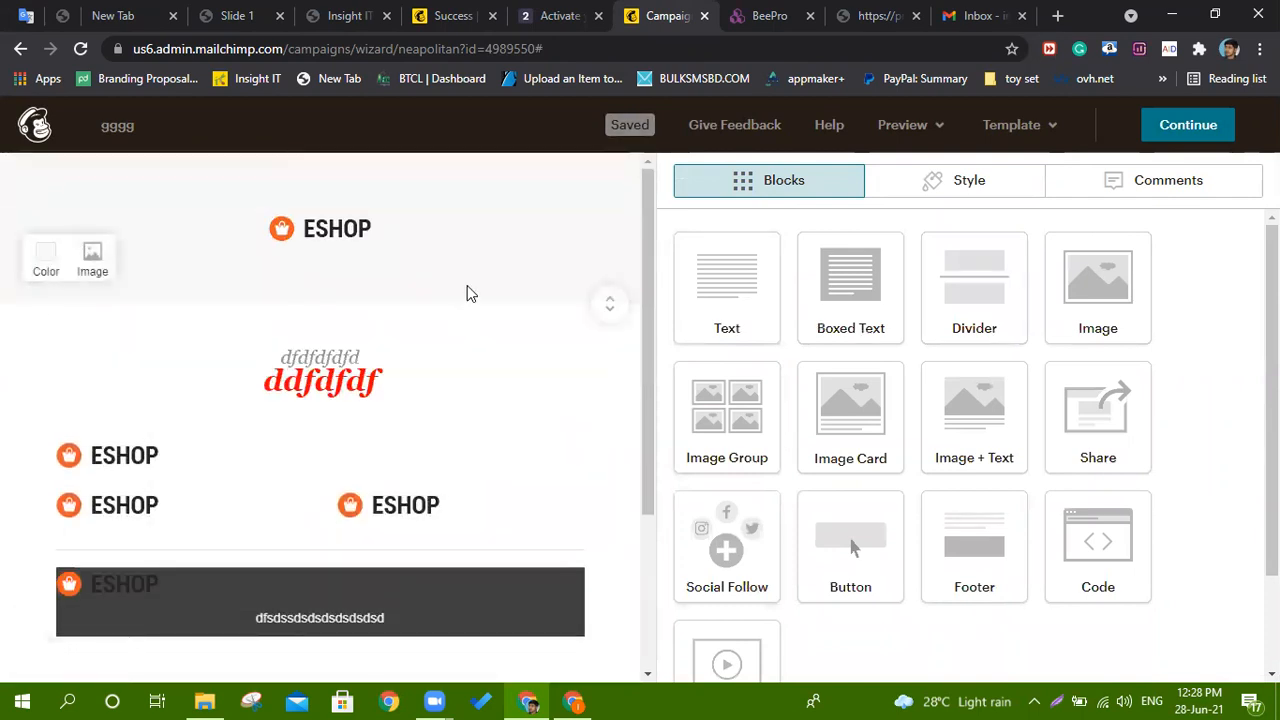
{"action": "scroll", "coordinate": [429, 425], "scroll_direction": "down", "scroll_amount": 2}
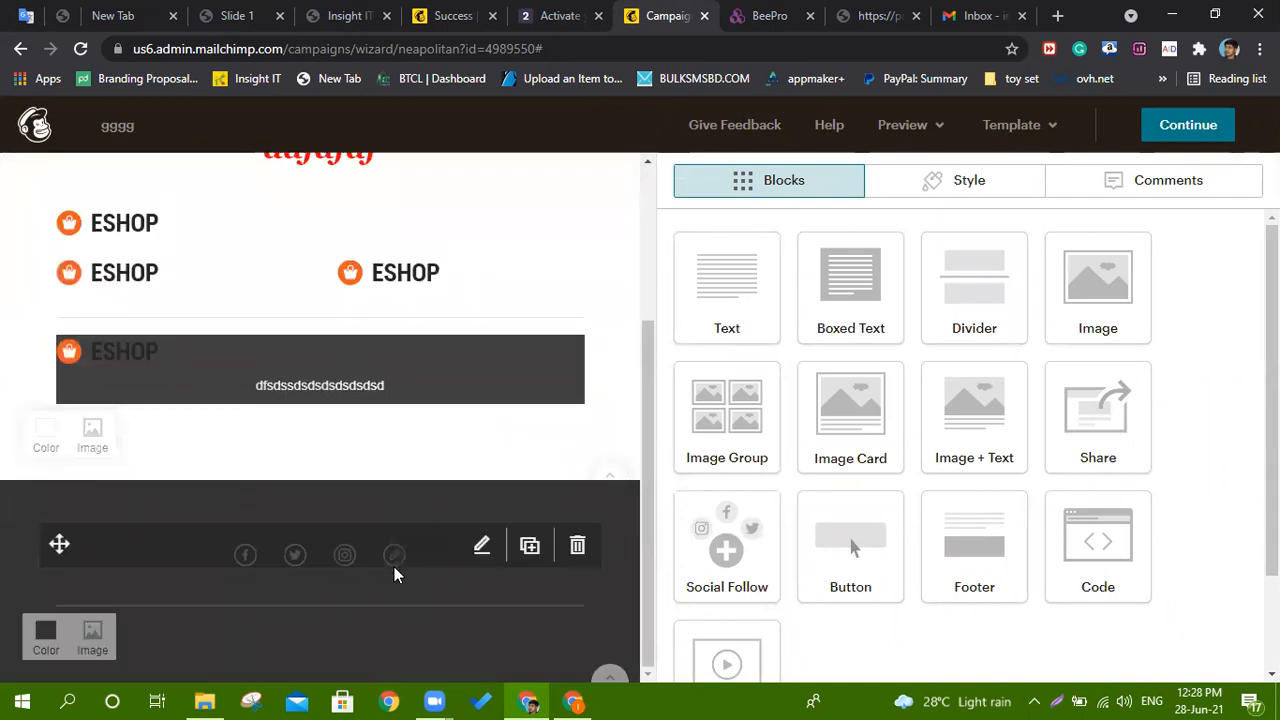
{"action": "left_click", "coordinate": [1172, 123]}
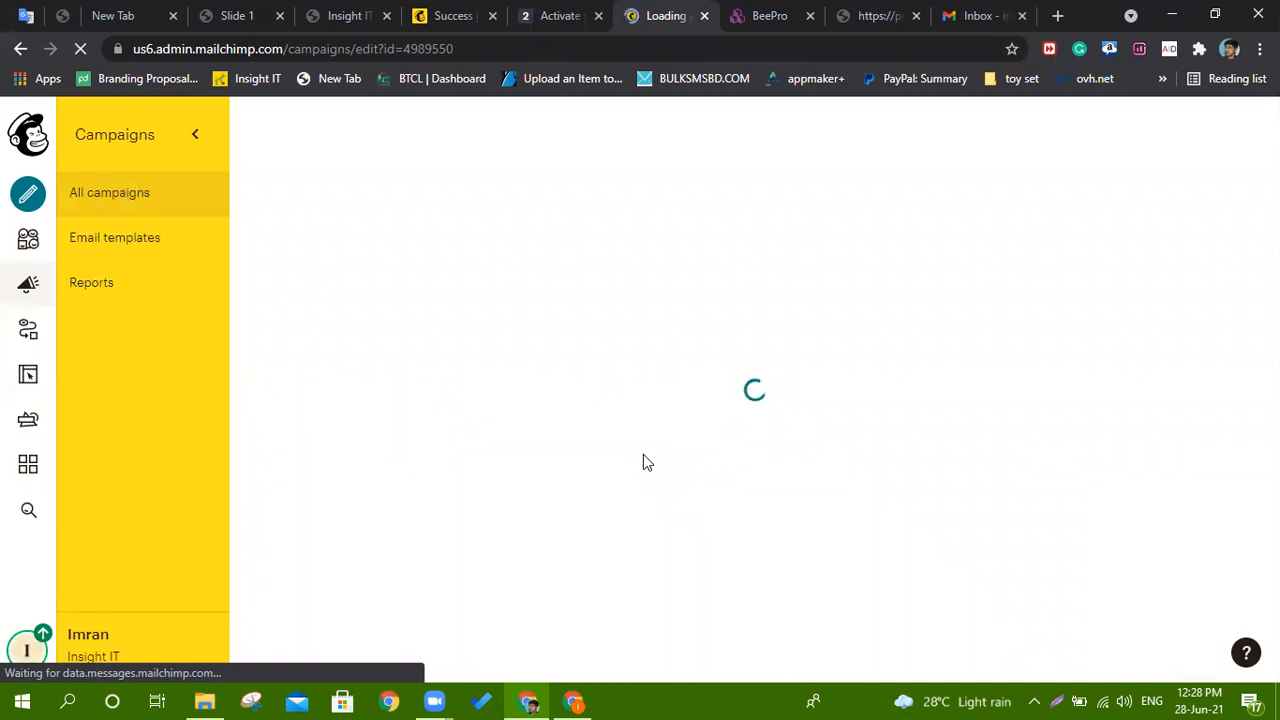
Scroll down the campaign checklist and open the Send a Test Email dialog under Content.
{"action": "scroll", "coordinate": [643, 454], "scroll_direction": "down", "scroll_amount": 3}
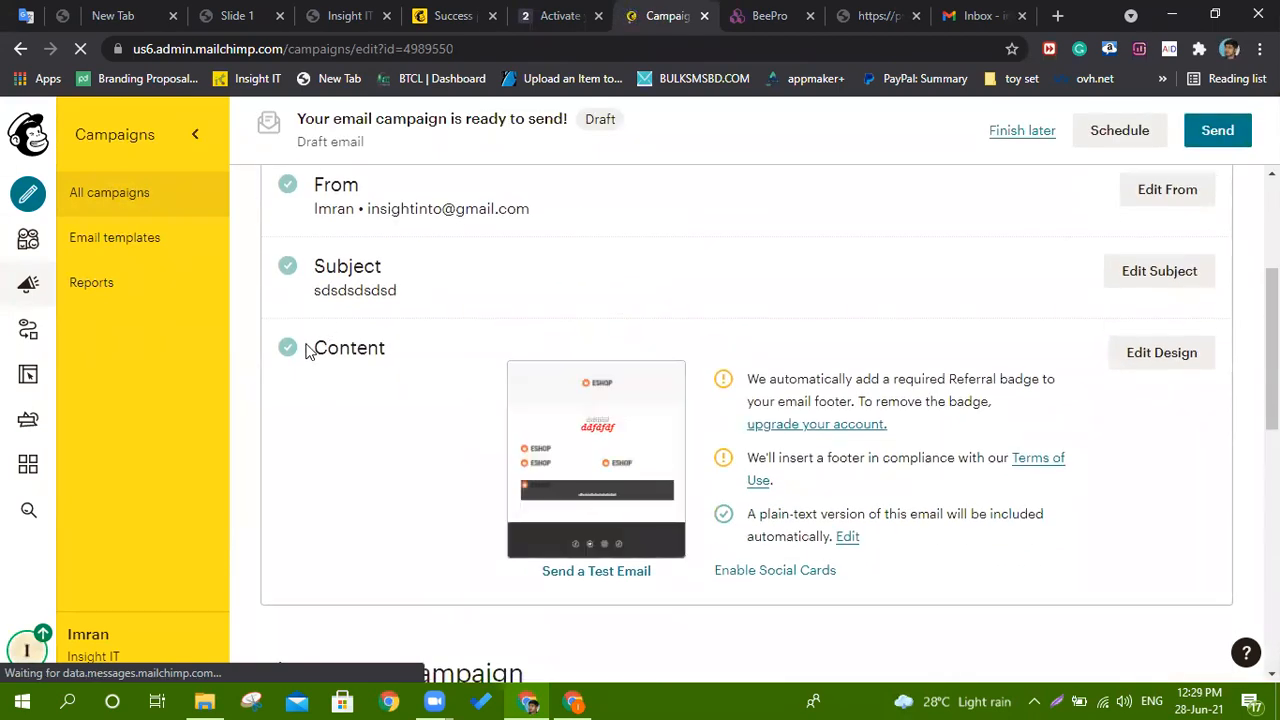
{"action": "mouse_move", "coordinate": [600, 434]}
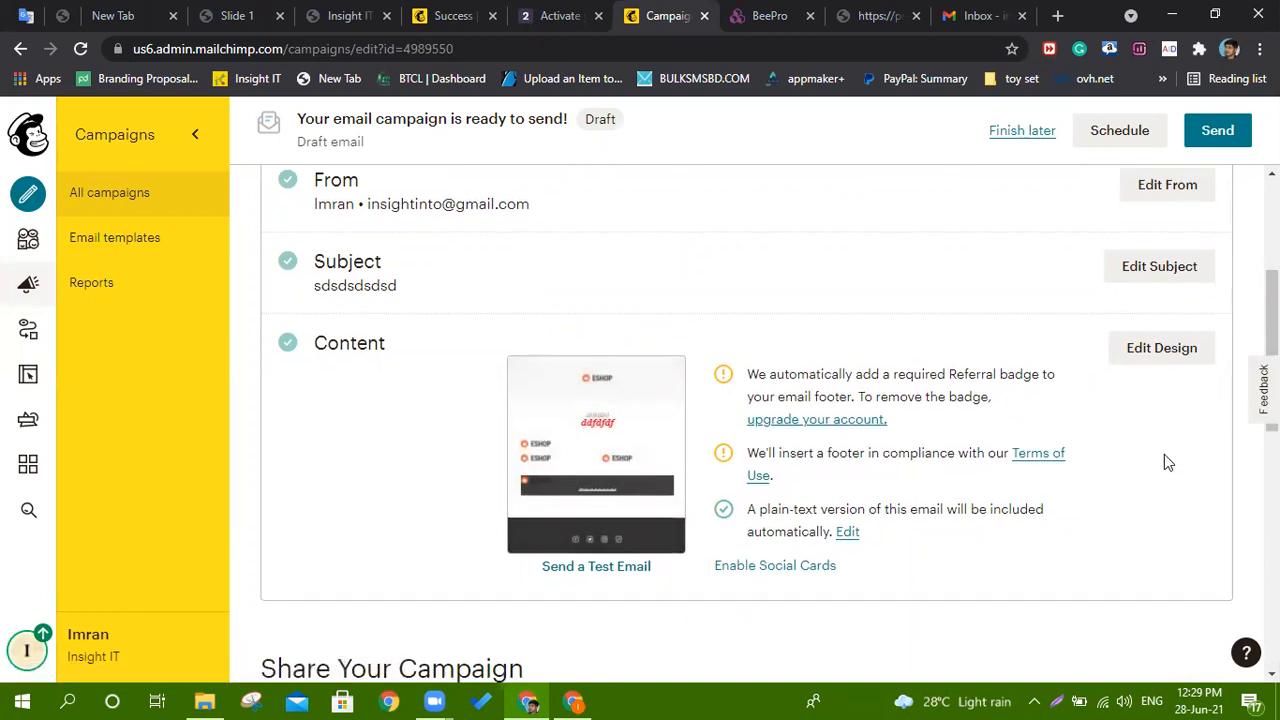
{"action": "scroll", "coordinate": [1164, 454], "scroll_direction": "down", "scroll_amount": 1}
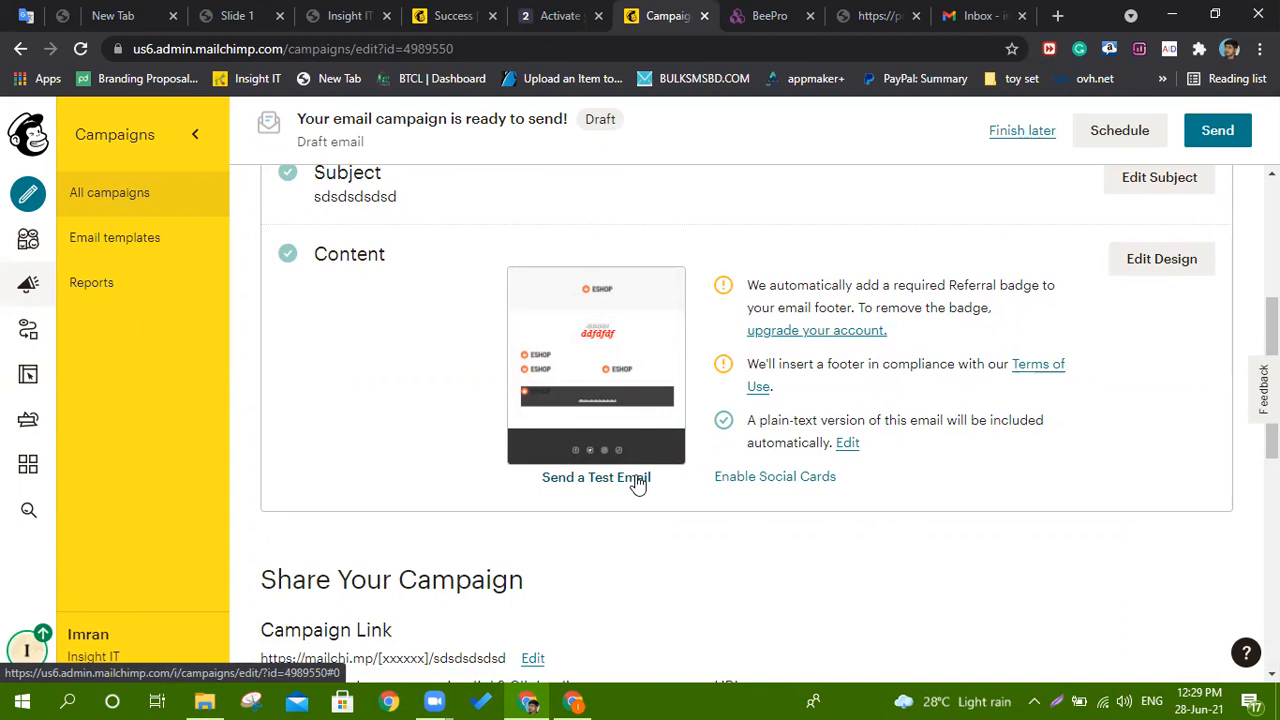
{"action": "left_click", "coordinate": [637, 481]}
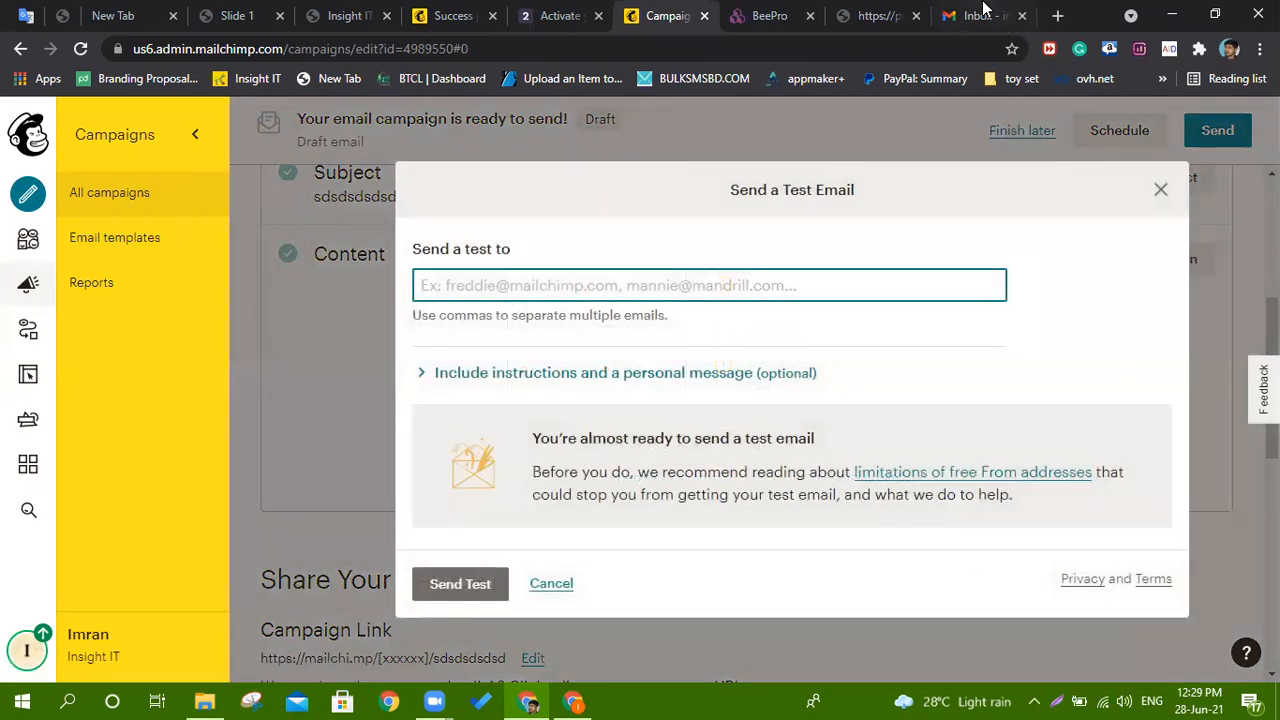
Copy the signed-in Gmail account's email address from its account panel.
{"action": "left_click", "coordinate": [975, 15]}
{"action": "left_click", "coordinate": [1247, 127]}
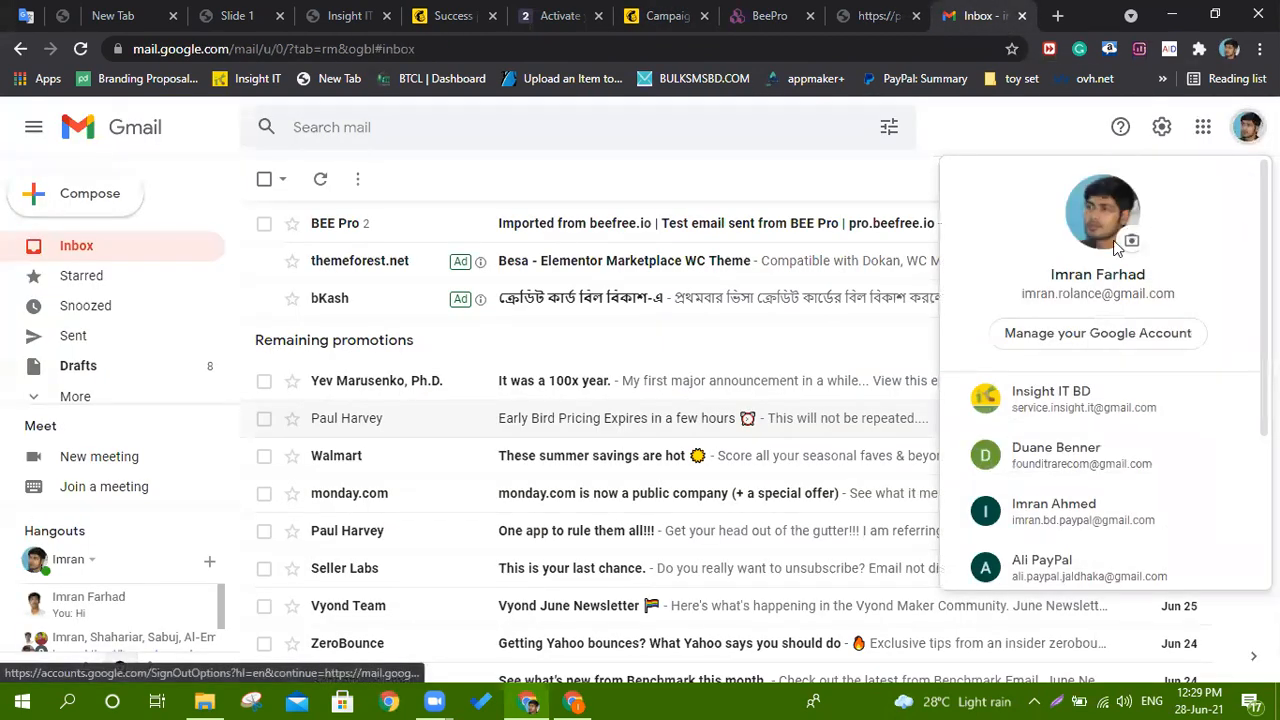
{"action": "triple_click", "coordinate": [1075, 294]}
{"action": "key", "text": "ctrl+c"}
{"action": "right_click", "coordinate": [1074, 294]}
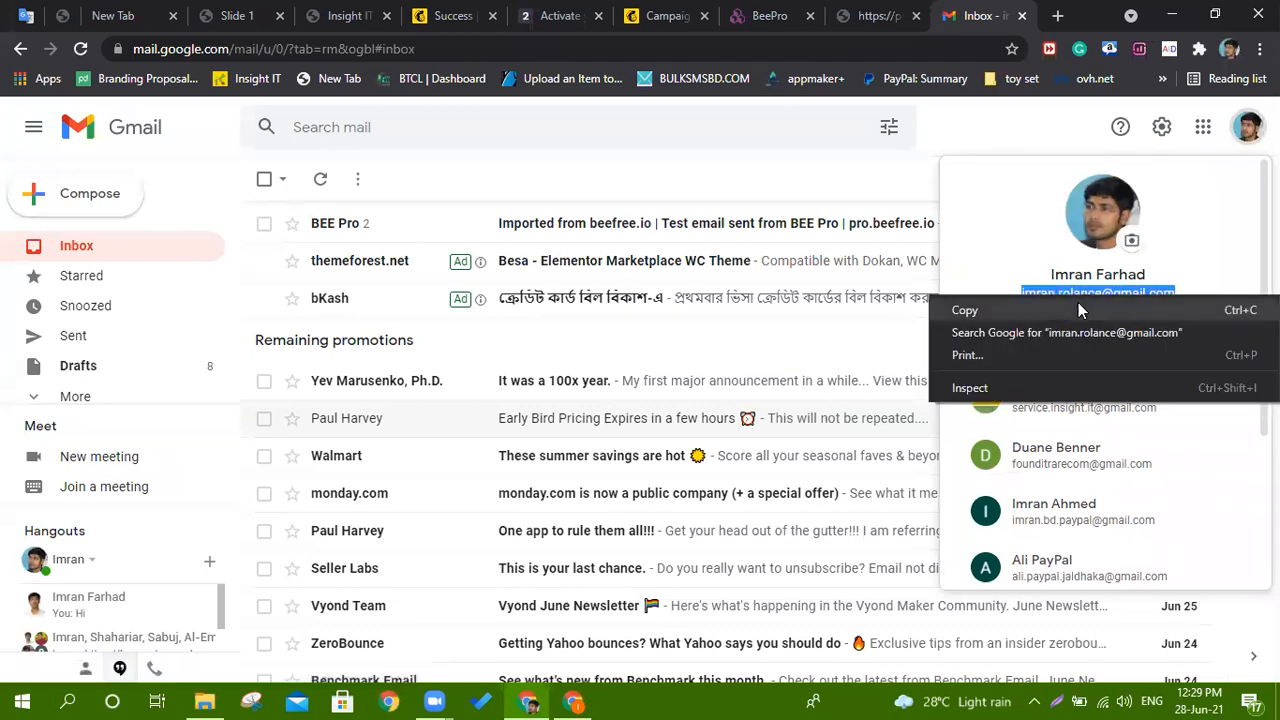
{"action": "left_click", "coordinate": [1078, 306]}
Paste that address as the test recipient in Mailchimp, send the test, and return to Gmail.
{"action": "left_click", "coordinate": [770, 15]}
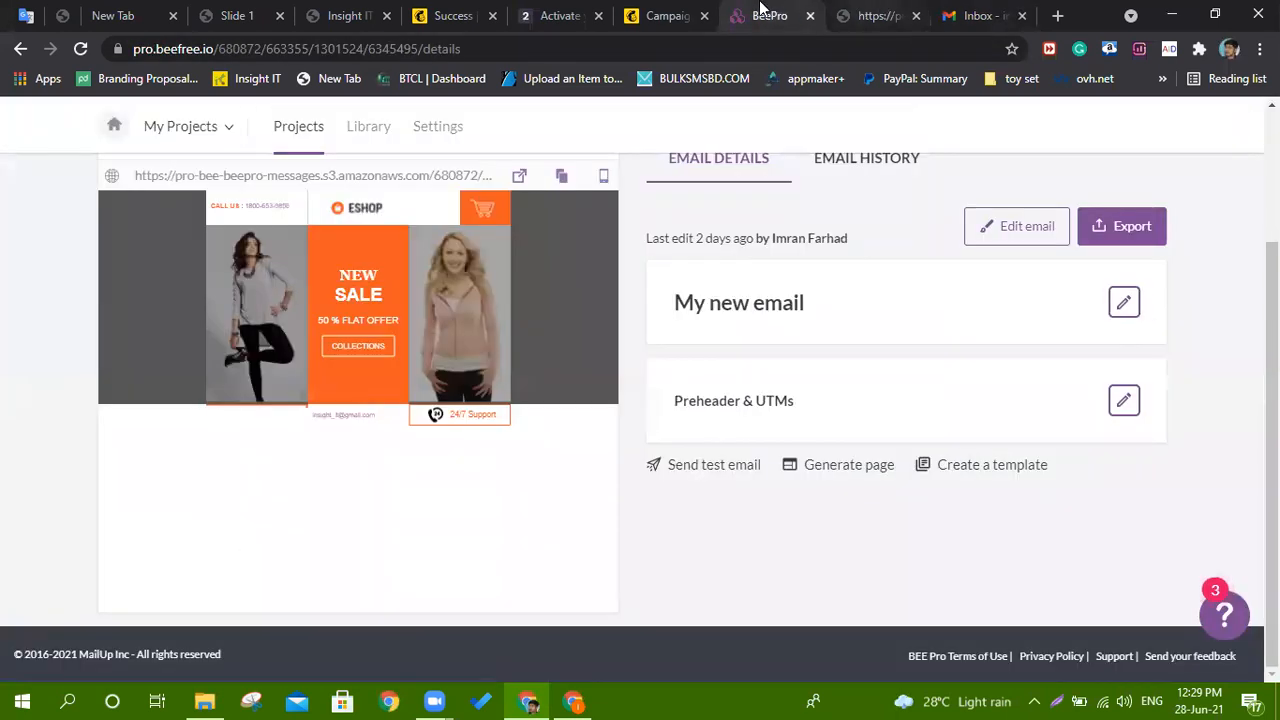
{"action": "left_click", "coordinate": [668, 15]}
{"action": "right_click", "coordinate": [460, 288]}
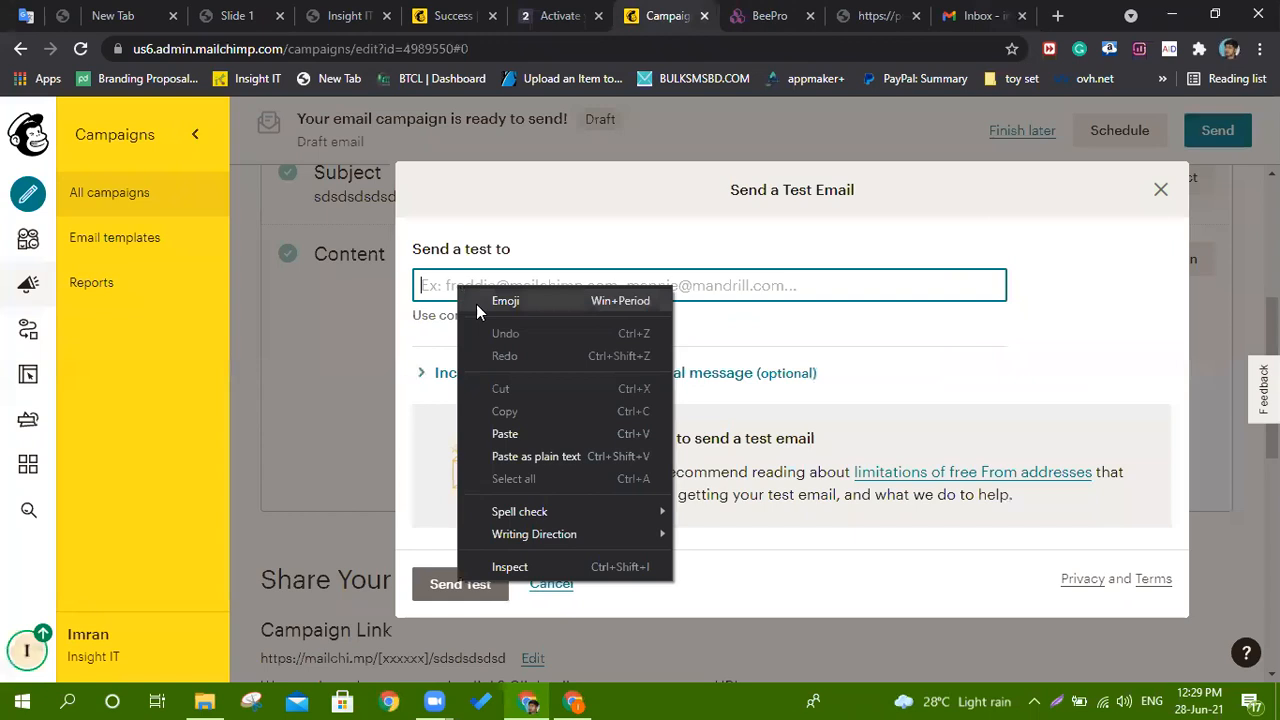
{"action": "left_click", "coordinate": [505, 433]}
{"action": "left_click", "coordinate": [460, 586]}
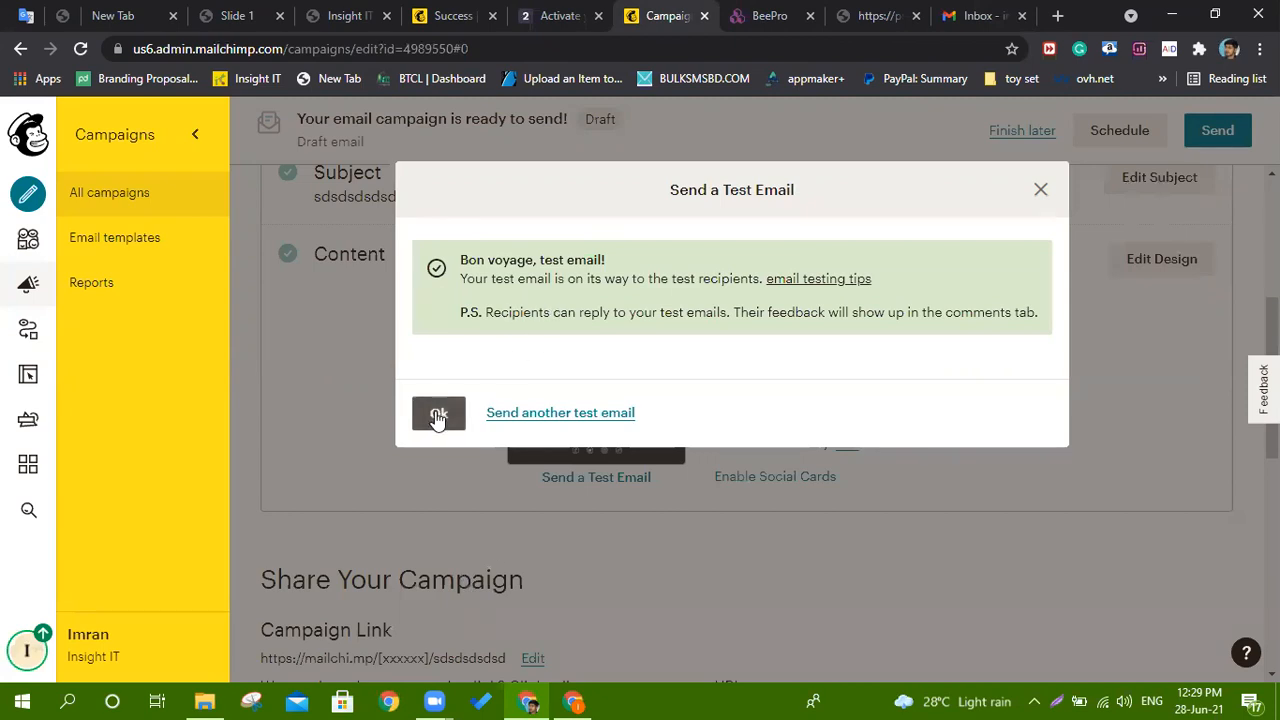
{"action": "left_click", "coordinate": [438, 414]}
{"action": "left_click", "coordinate": [975, 15]}
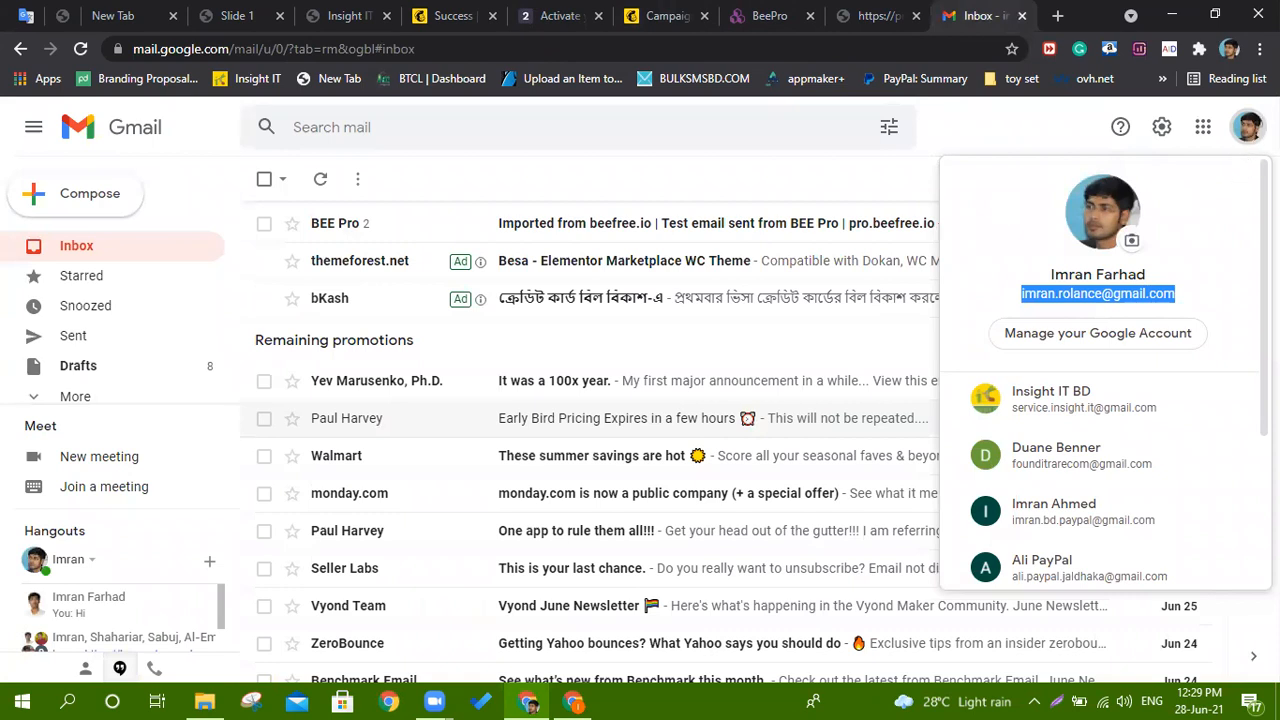
Close the account panel and check the Updates category, viewing the Daraz package-cancelled email.
{"action": "left_click", "coordinate": [1247, 127]}
{"action": "left_click", "coordinate": [103, 251]}
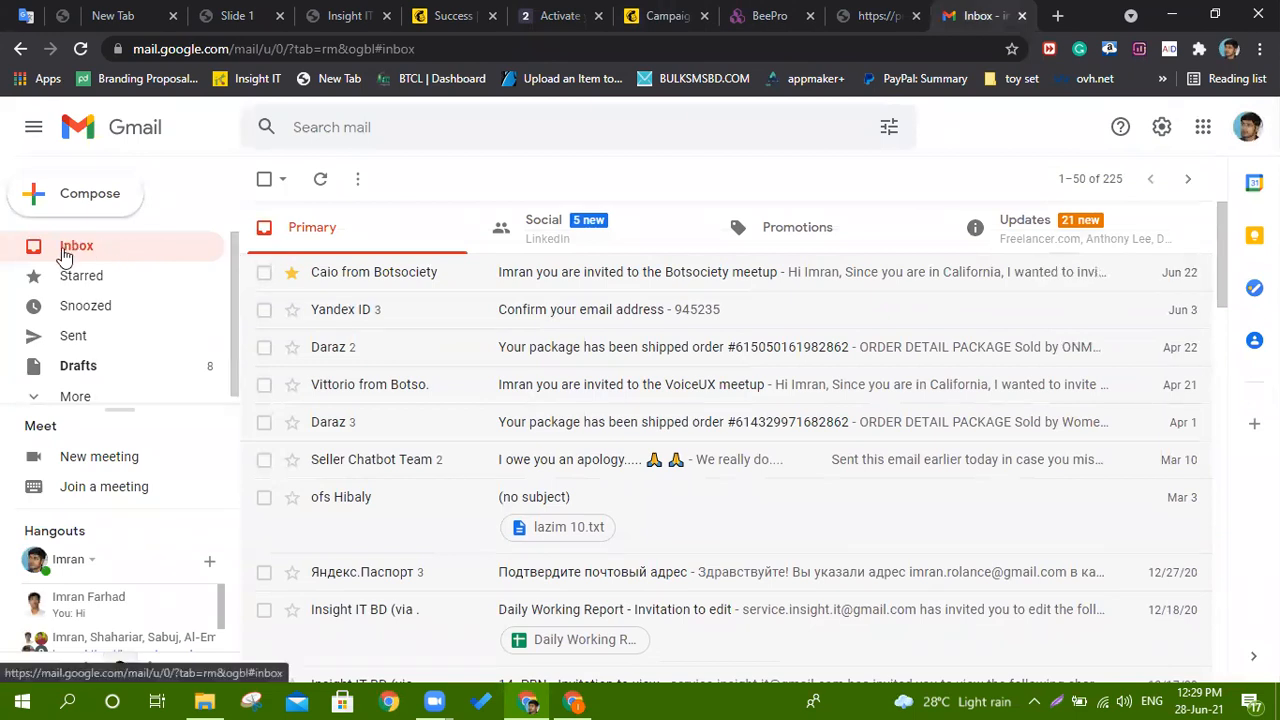
{"action": "left_click", "coordinate": [1037, 236]}
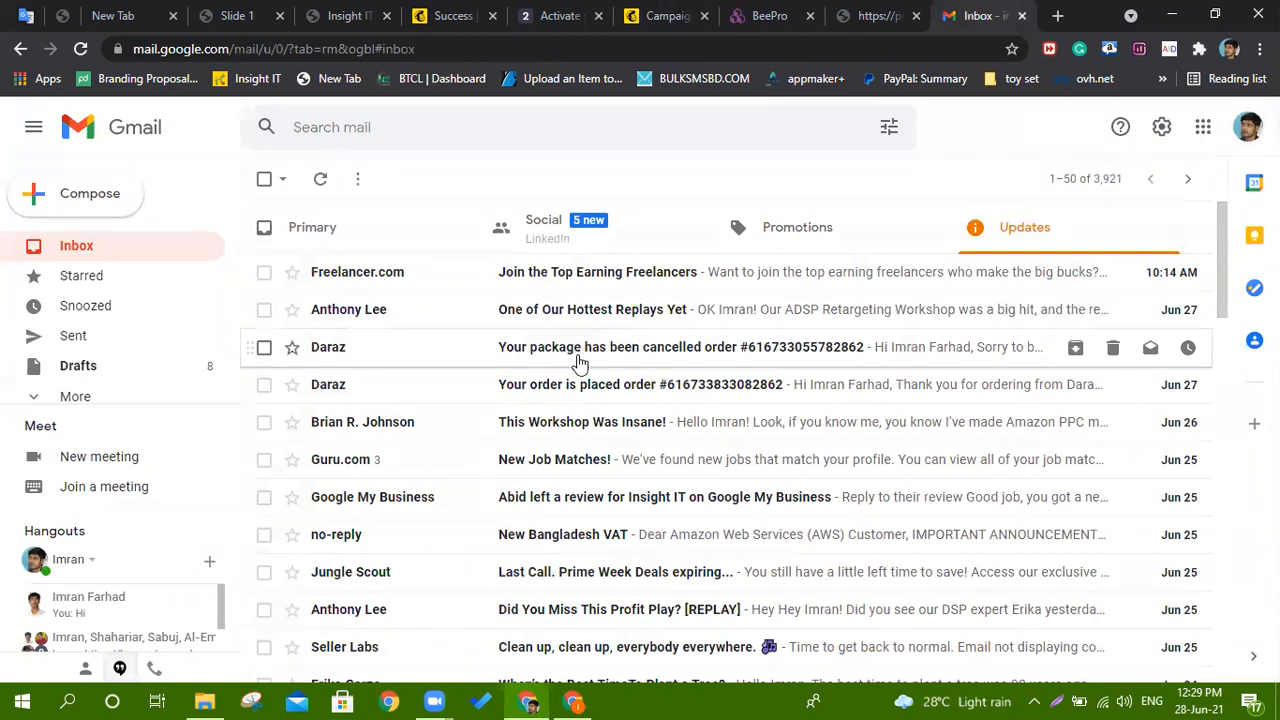
{"action": "left_click", "coordinate": [578, 352]}
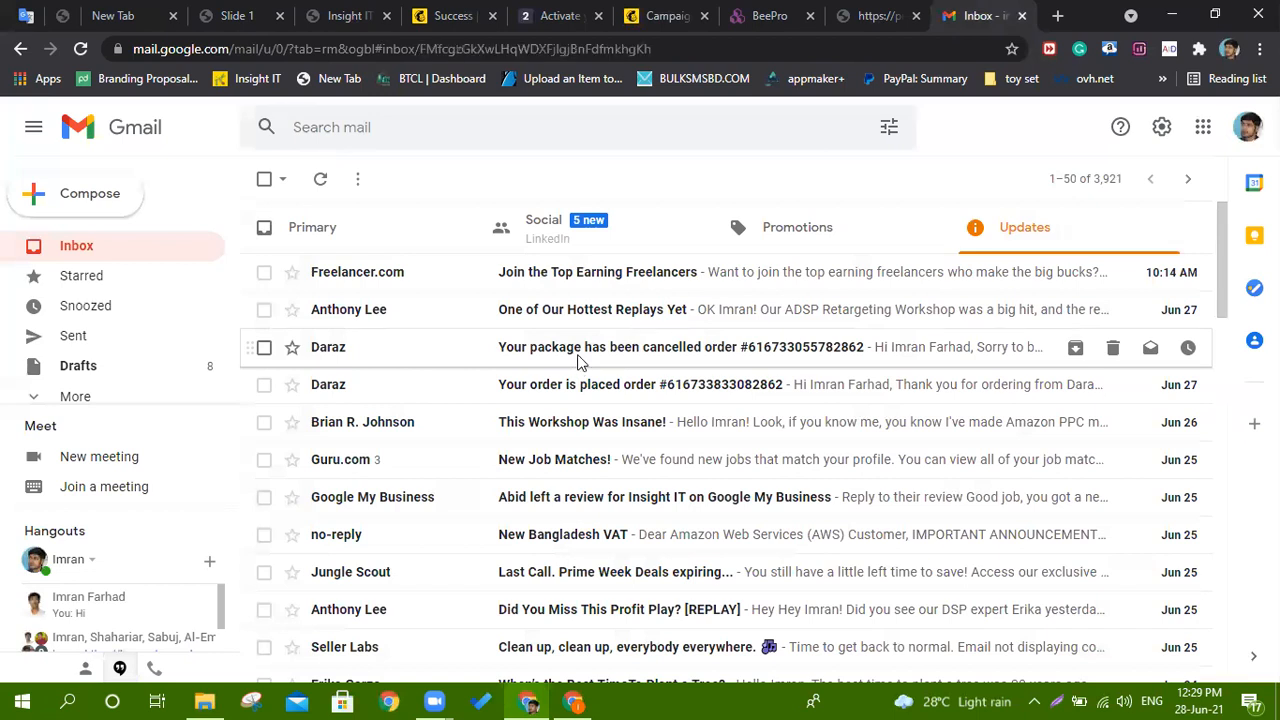
{"action": "scroll", "coordinate": [596, 370], "scroll_direction": "down", "scroll_amount": 3}
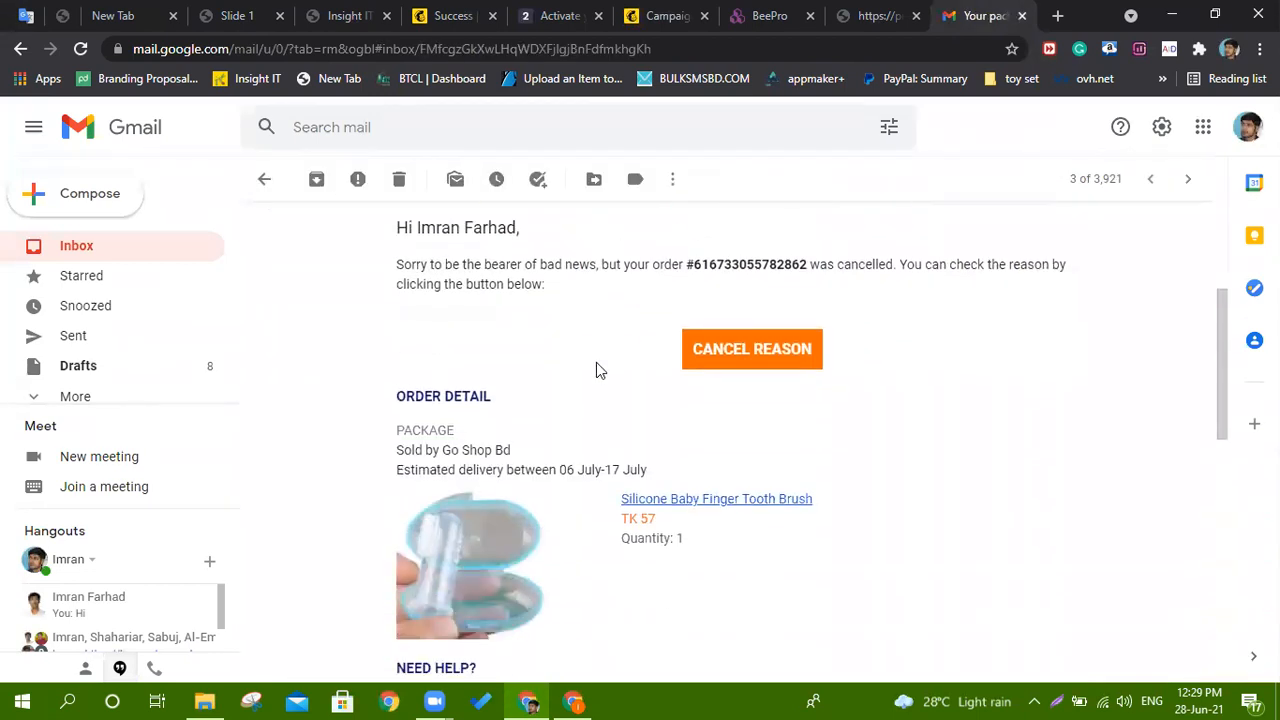
{"action": "scroll", "coordinate": [596, 370], "scroll_direction": "up", "scroll_amount": 2}
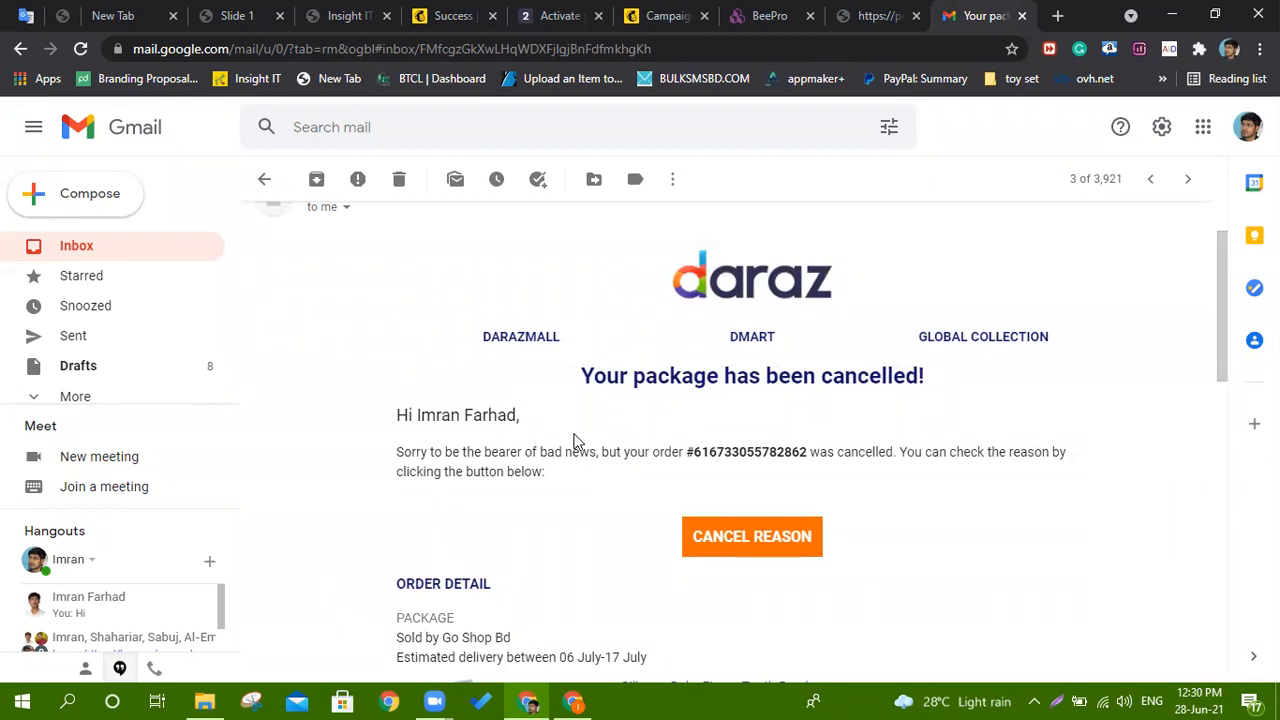
{"action": "left_click", "coordinate": [88, 251]}
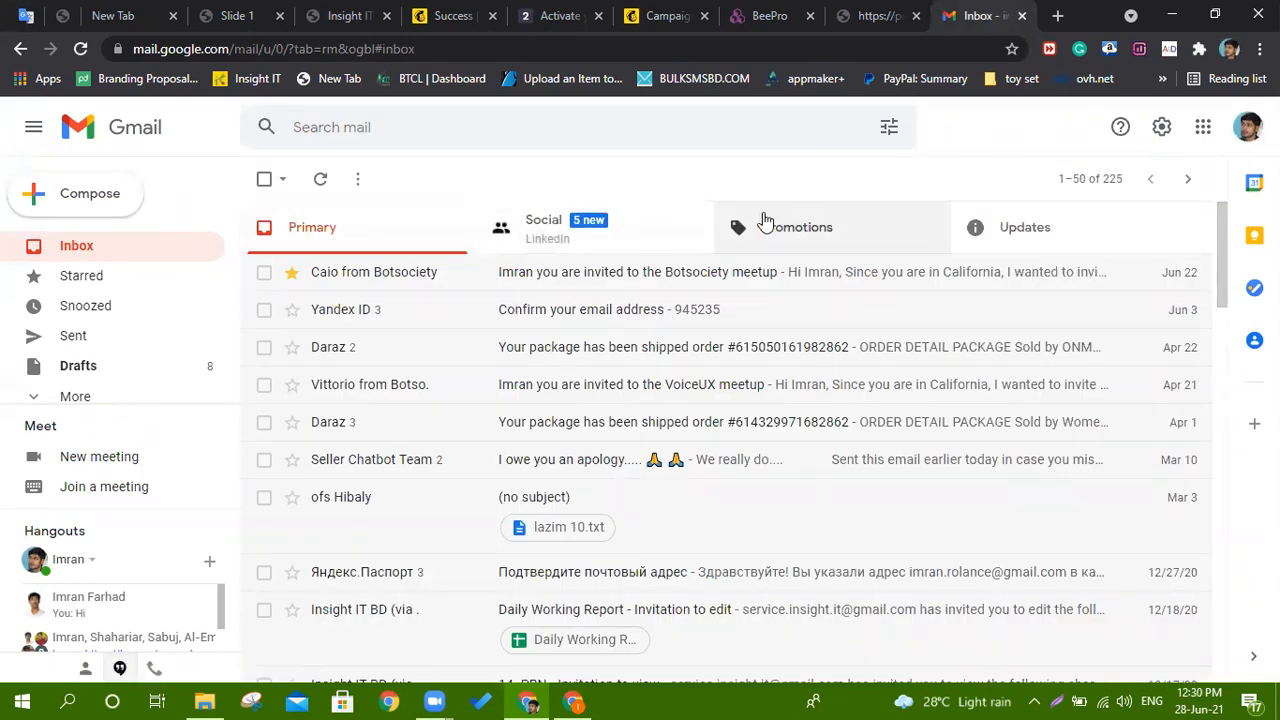
Review the [Test] sdsdsdsdsd email's ESHOP design in Promotions and dismiss the time-tracking reminder.
{"action": "left_click", "coordinate": [764, 221]}
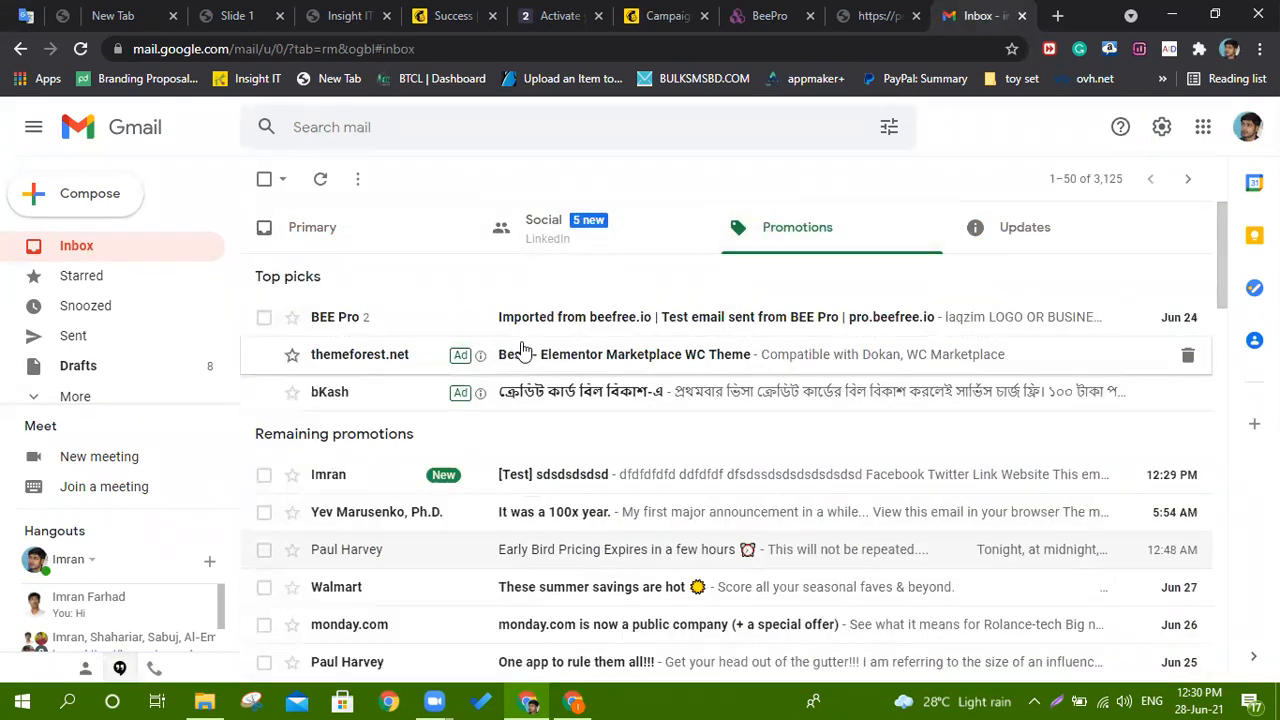
{"action": "scroll", "coordinate": [848, 233], "scroll_direction": "down", "scroll_amount": 2}
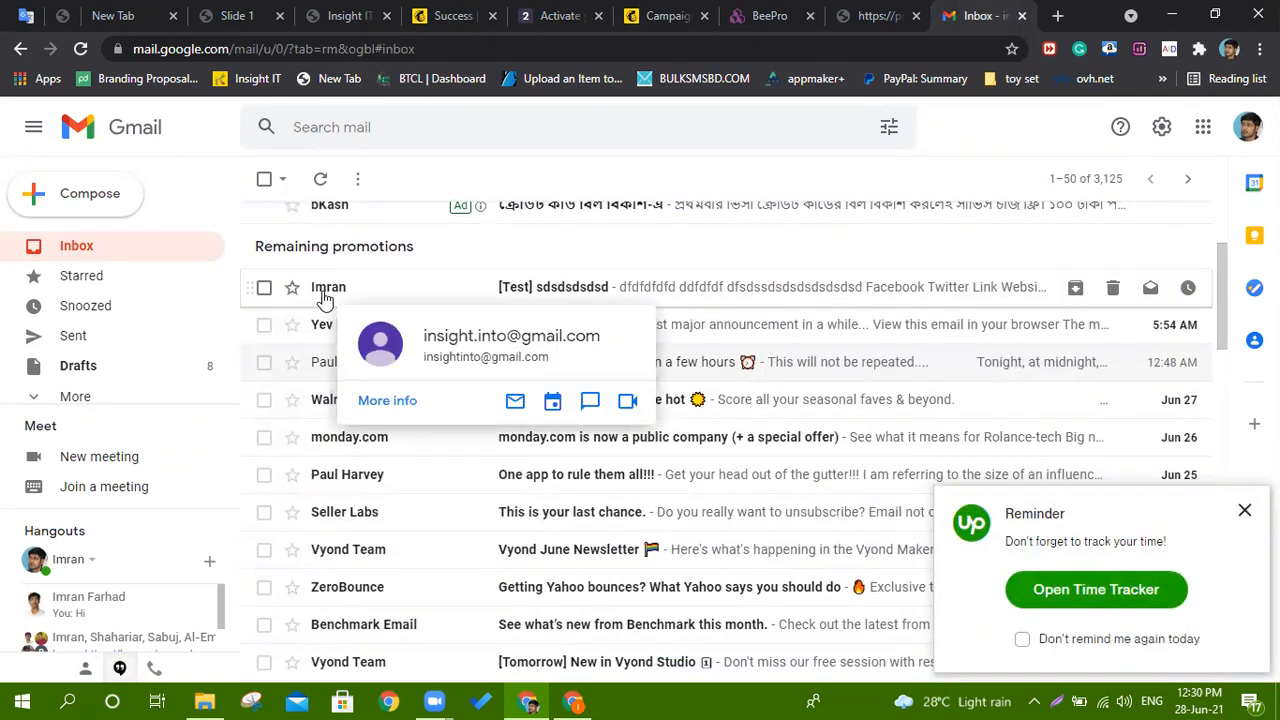
{"action": "left_click", "coordinate": [578, 290]}
{"action": "scroll", "coordinate": [637, 330], "scroll_direction": "down", "scroll_amount": 5}
{"action": "scroll", "coordinate": [686, 451], "scroll_direction": "down", "scroll_amount": 3}
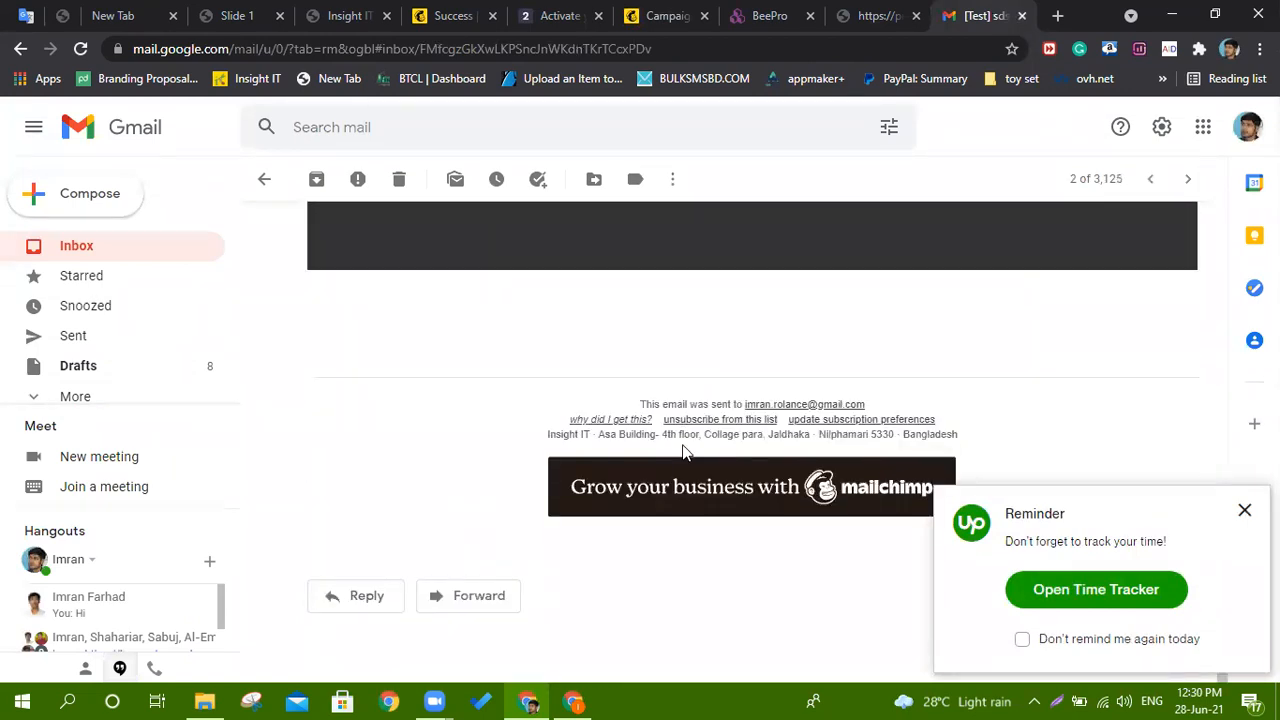
{"action": "scroll", "coordinate": [684, 450], "scroll_direction": "up", "scroll_amount": 5}
{"action": "scroll", "coordinate": [810, 372], "scroll_direction": "up", "scroll_amount": 3}
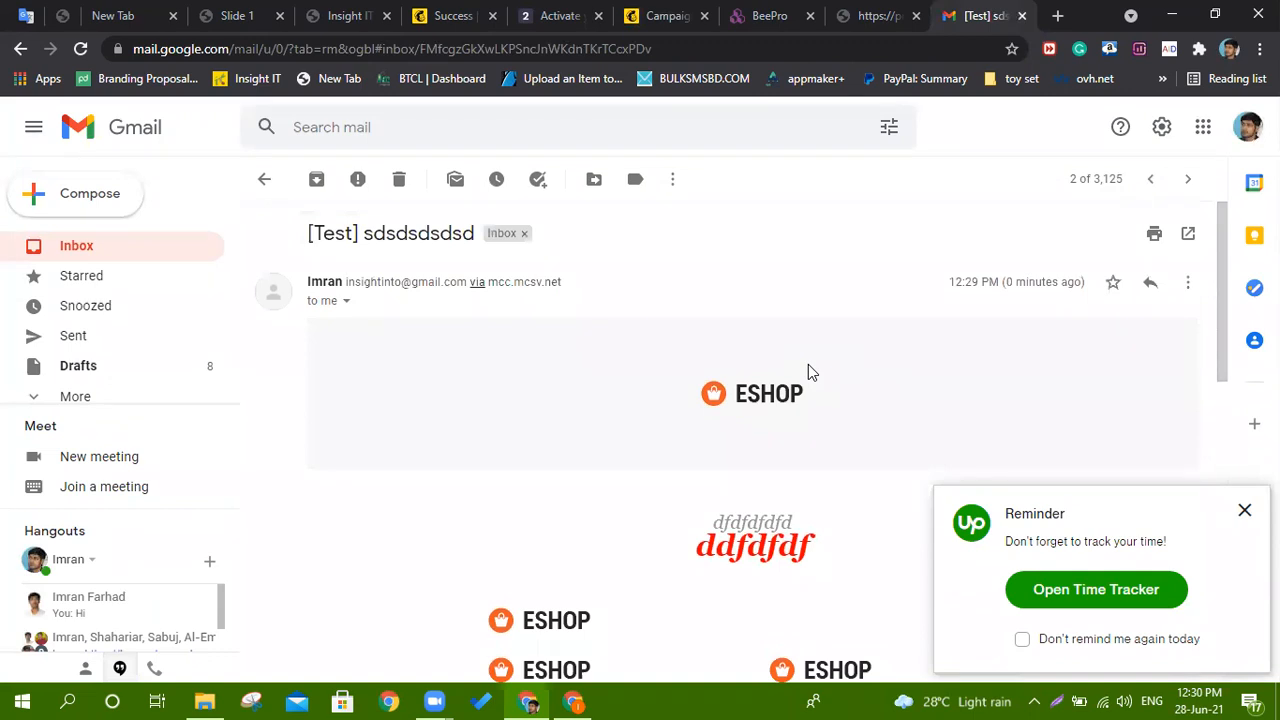
{"action": "left_click", "coordinate": [1245, 512]}
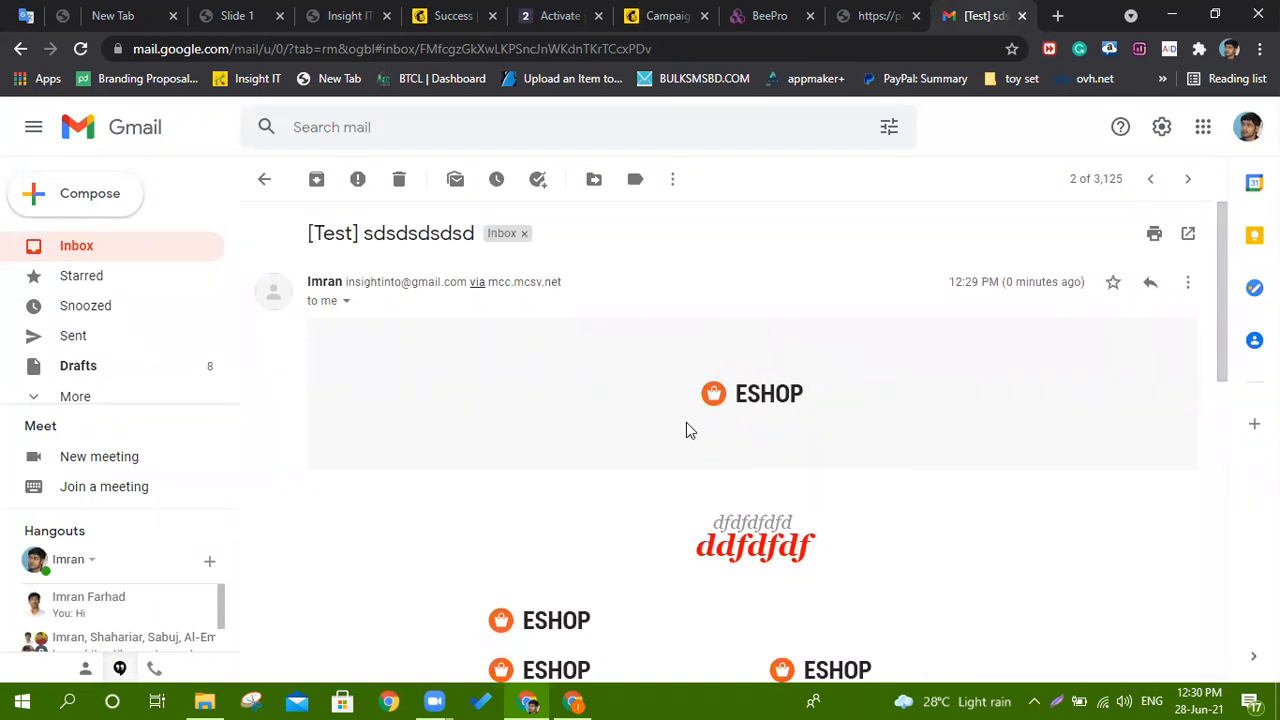
{"action": "left_click", "coordinate": [263, 179]}
Switch back to the gggg campaign in Mailchimp and scroll to the top of the page.
{"action": "left_click", "coordinate": [664, 16]}
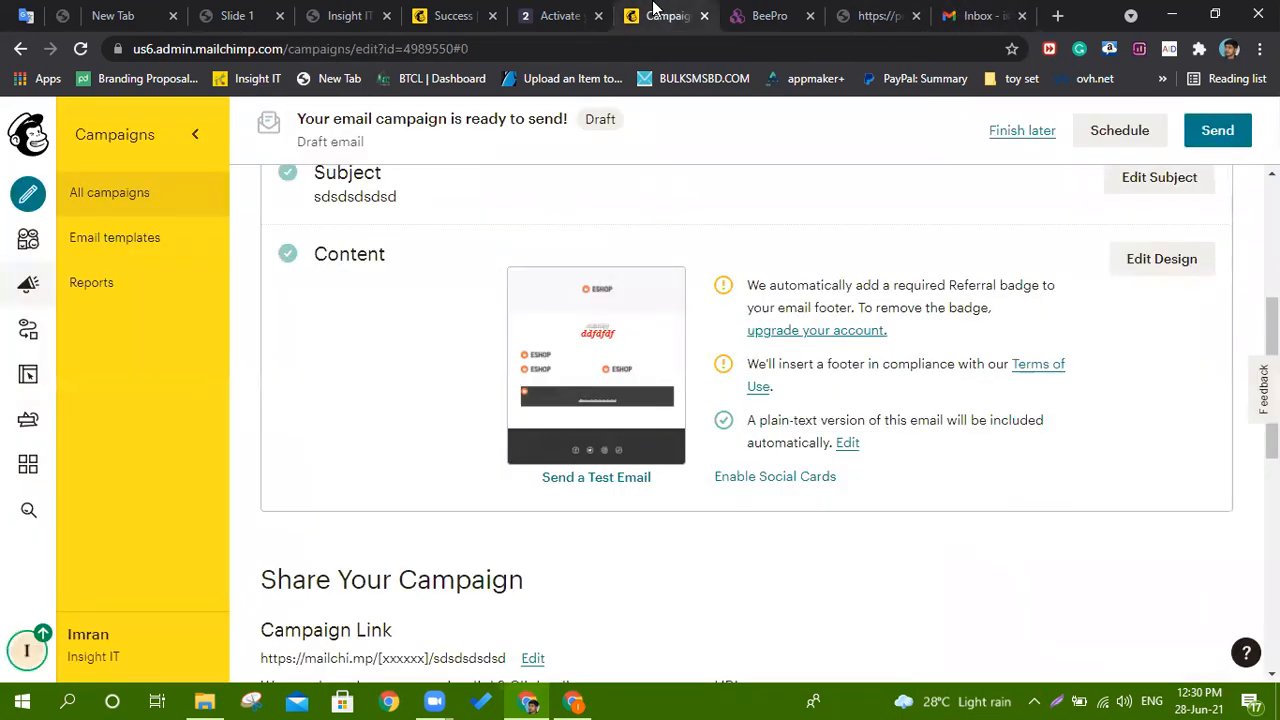
{"action": "scroll", "coordinate": [694, 306], "scroll_direction": "down", "scroll_amount": 3}
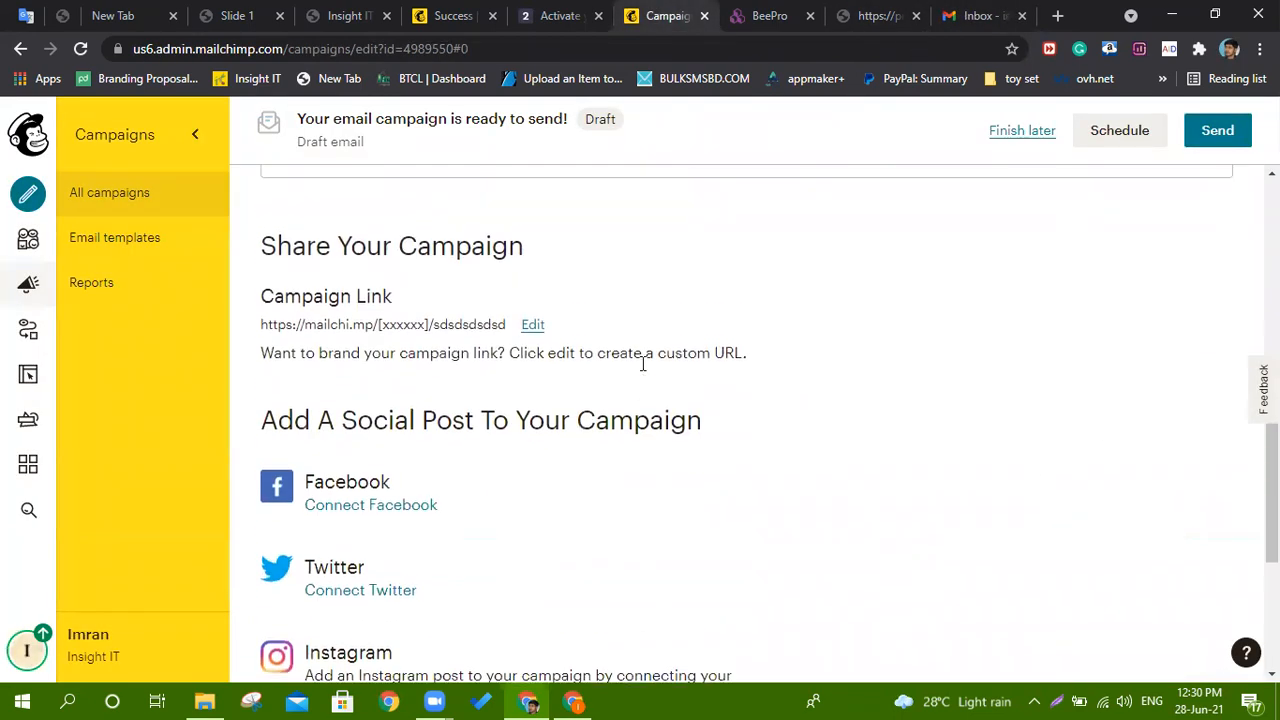
{"action": "scroll", "coordinate": [643, 363], "scroll_direction": "up", "scroll_amount": 8}
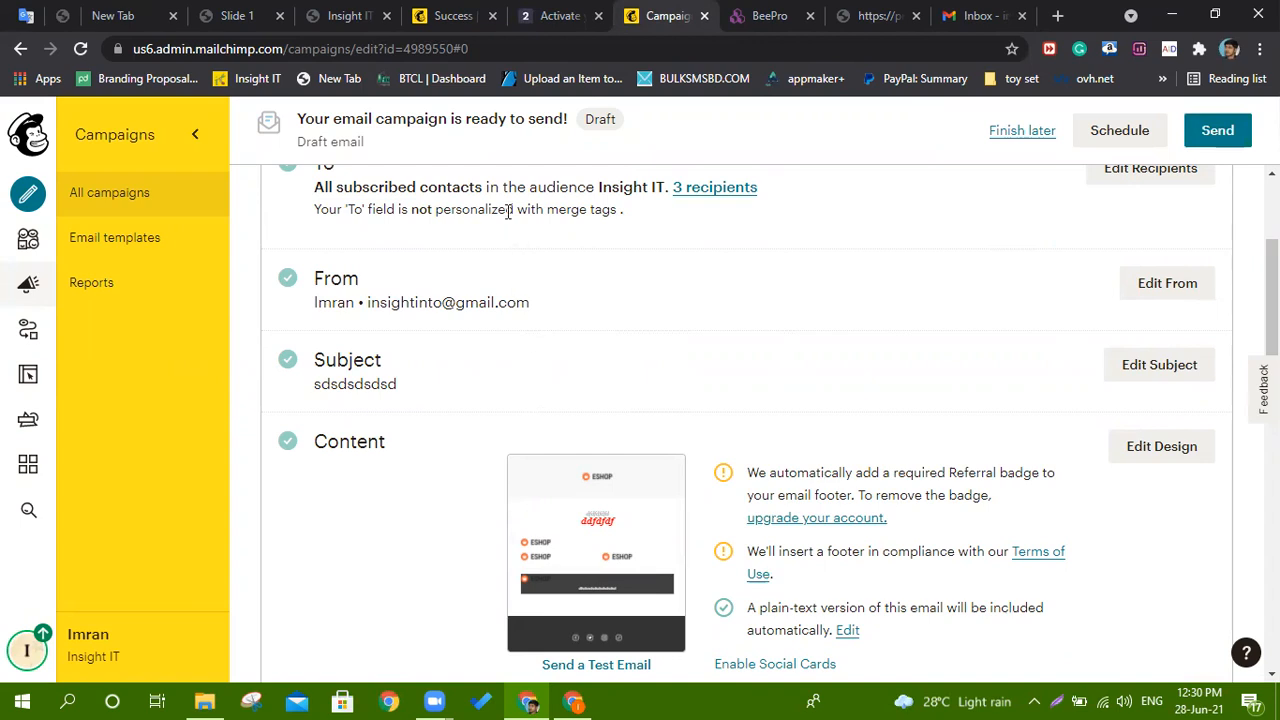
{"action": "scroll", "coordinate": [505, 207], "scroll_direction": "up", "scroll_amount": 2}
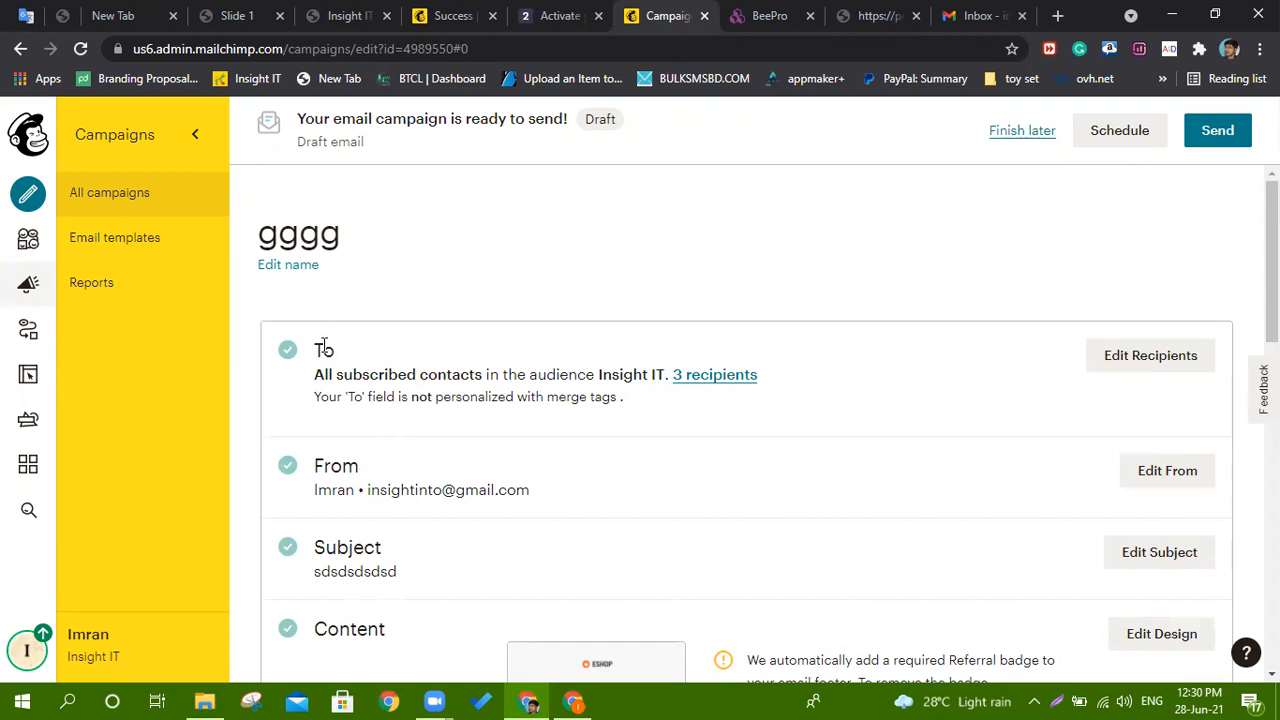
Change the campaign recipients to the Insight IT audience (3 subscribed contacts) and save.
{"action": "left_click", "coordinate": [1178, 357]}
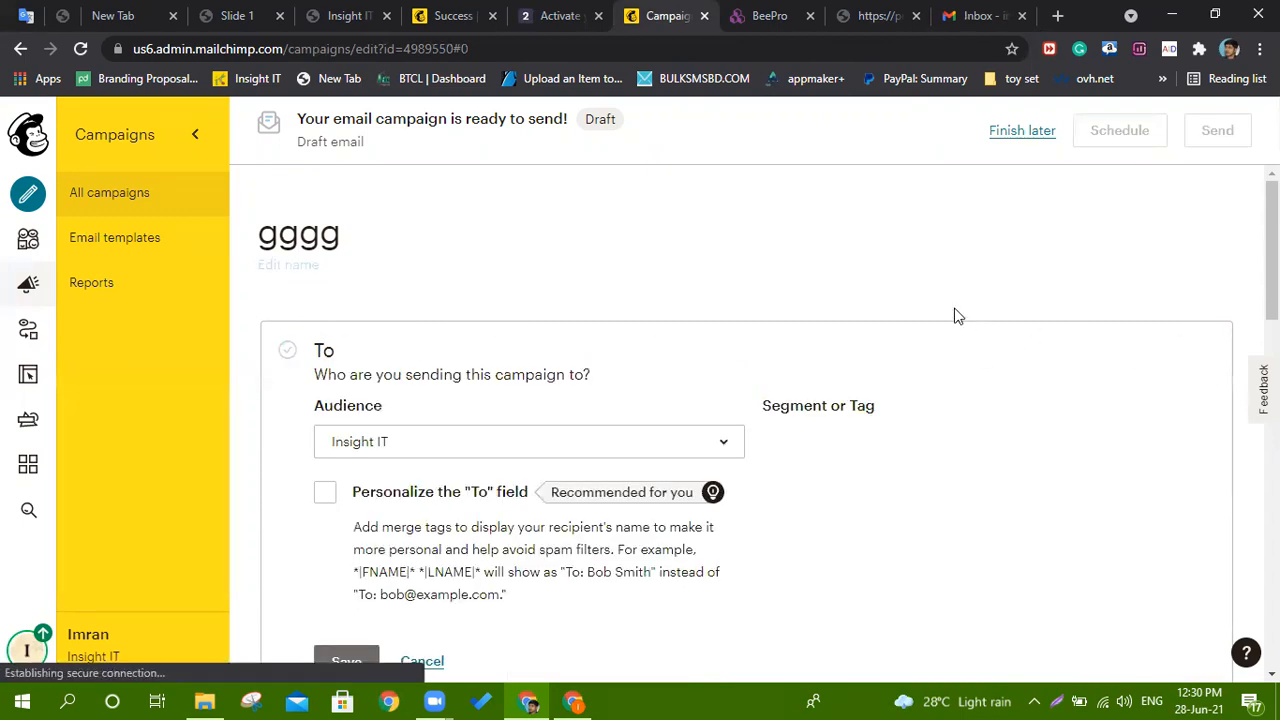
{"action": "left_click", "coordinate": [428, 256]}
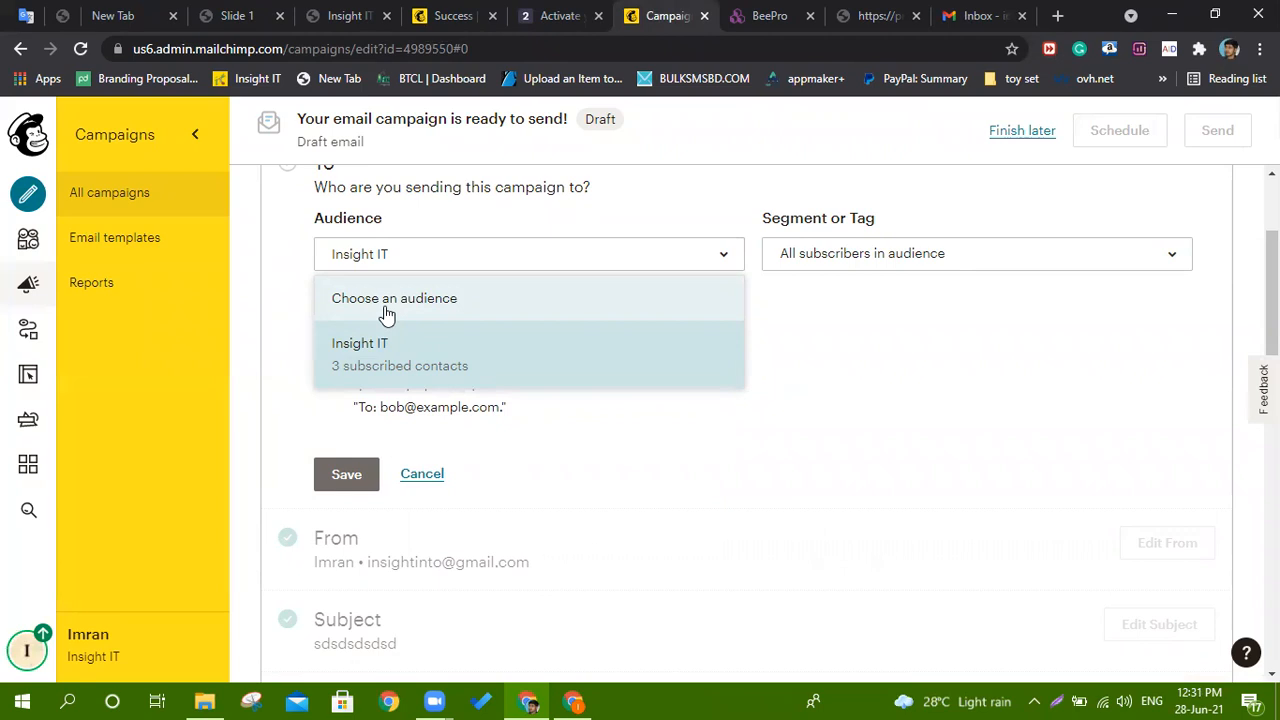
{"action": "left_click", "coordinate": [405, 364]}
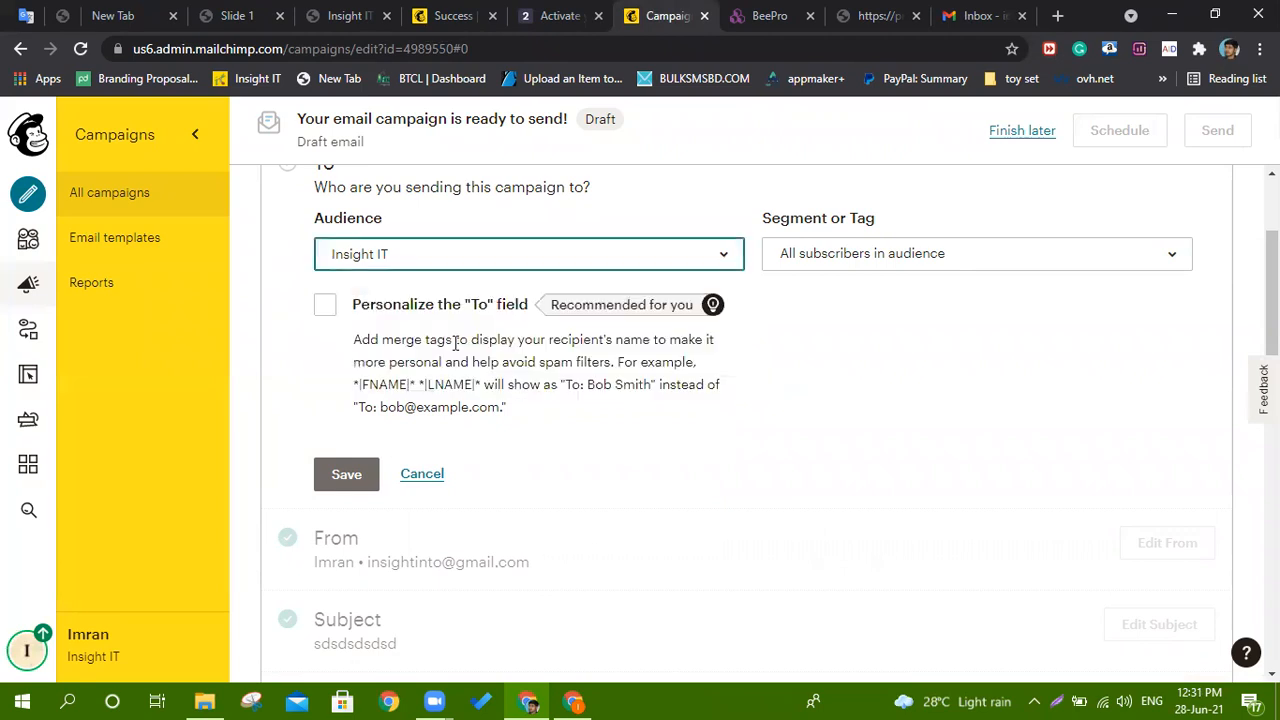
{"action": "left_click", "coordinate": [360, 471]}
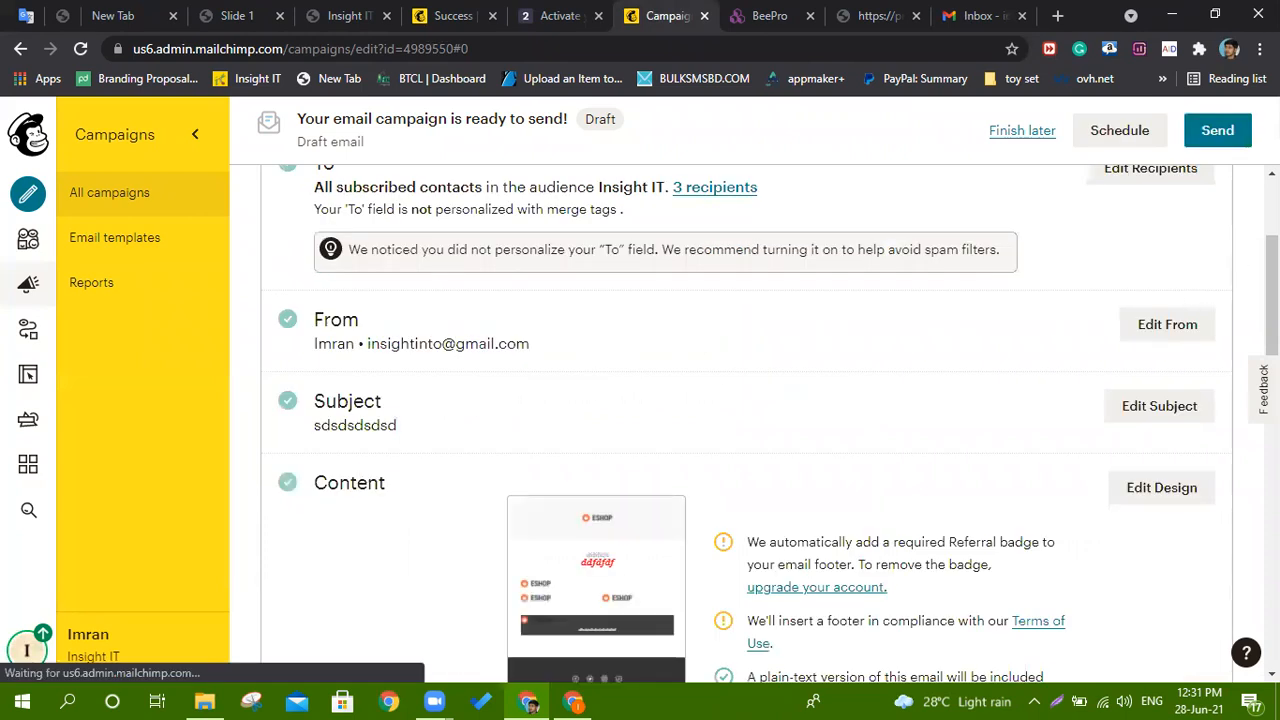
Send the gggg campaign now to the 3 Insight IT subscribers and view its public link and stats page.
{"action": "left_click", "coordinate": [1218, 131]}
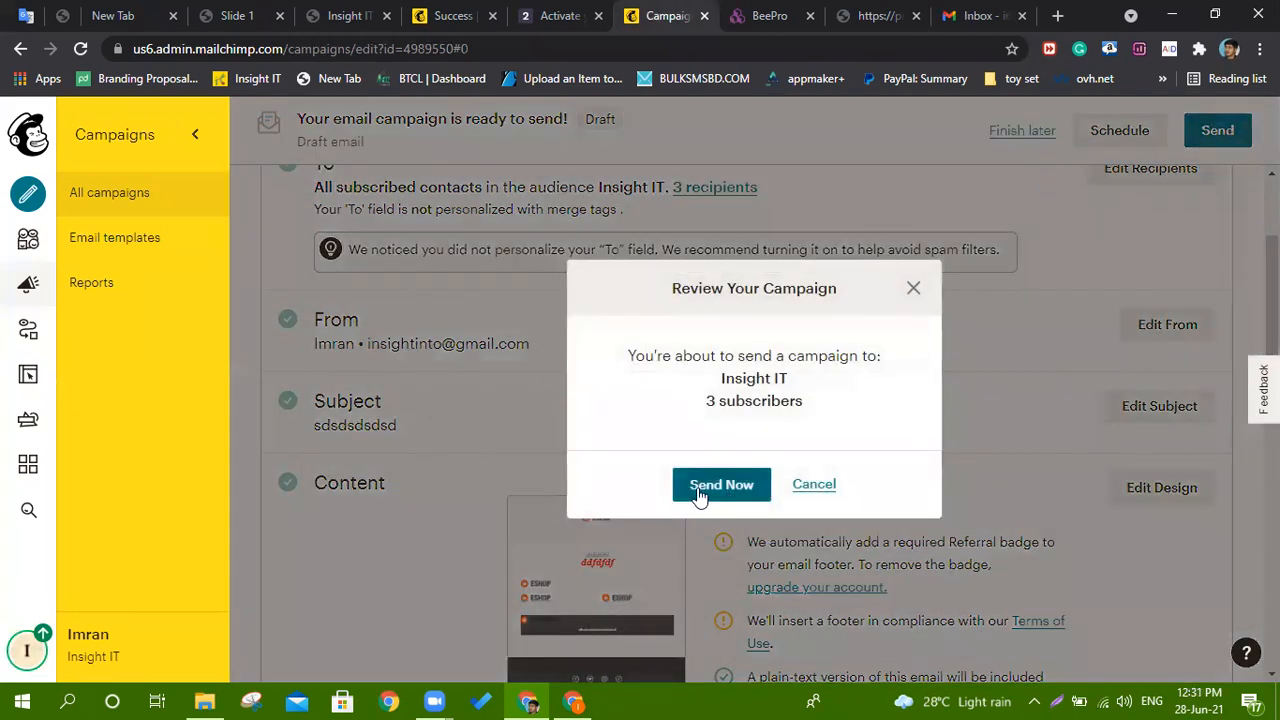
{"action": "left_click", "coordinate": [712, 487]}
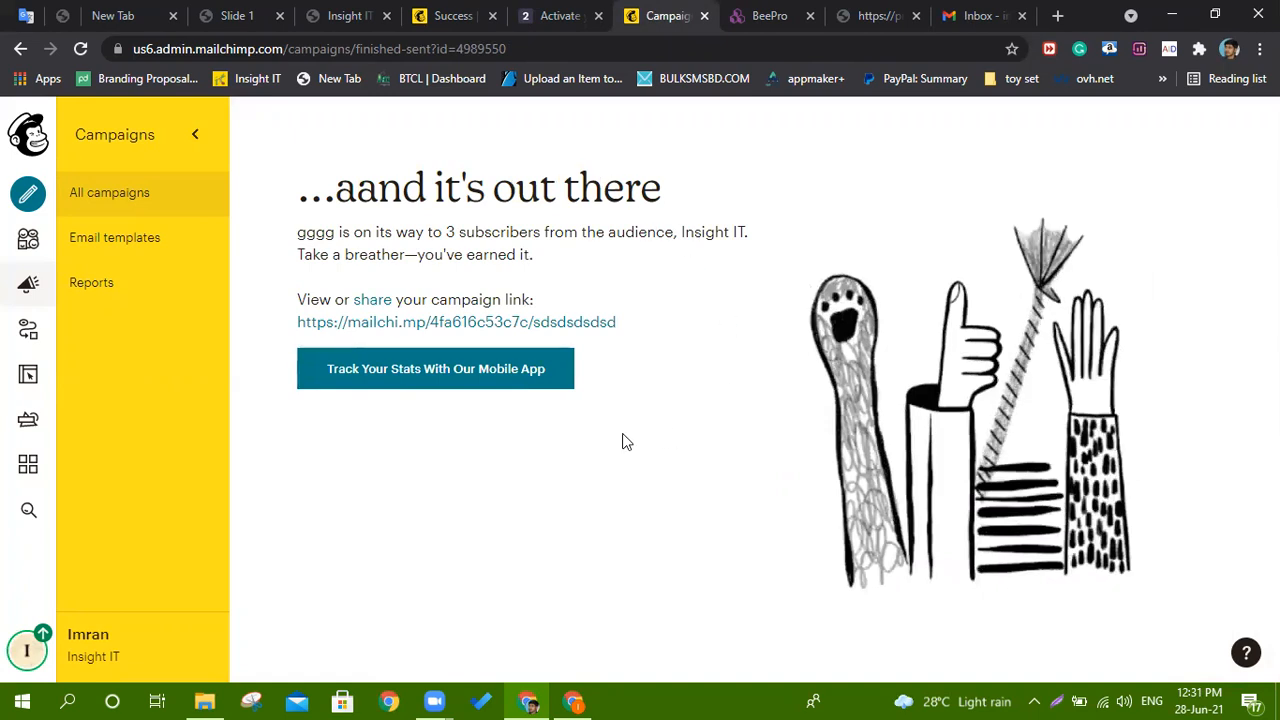
{"action": "left_click", "coordinate": [523, 321]}
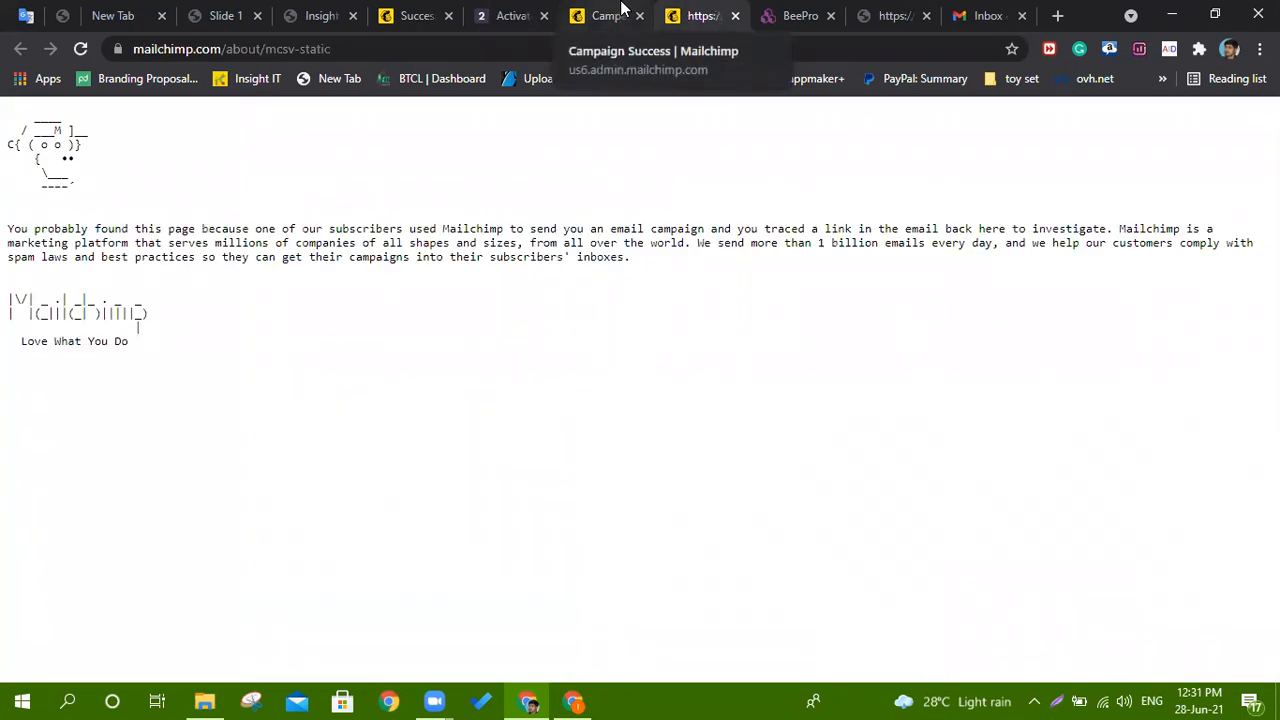
{"action": "left_click", "coordinate": [622, 8]}
{"action": "left_click", "coordinate": [384, 379]}
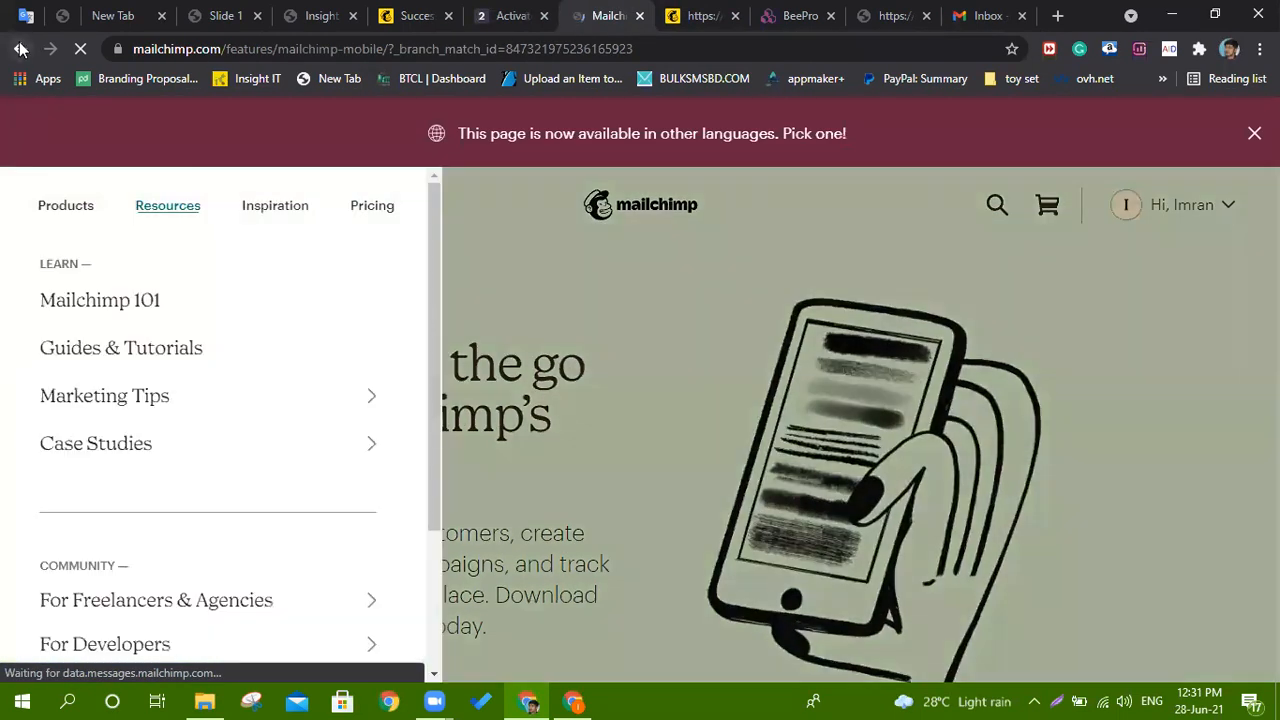
{"action": "left_click", "coordinate": [20, 48]}
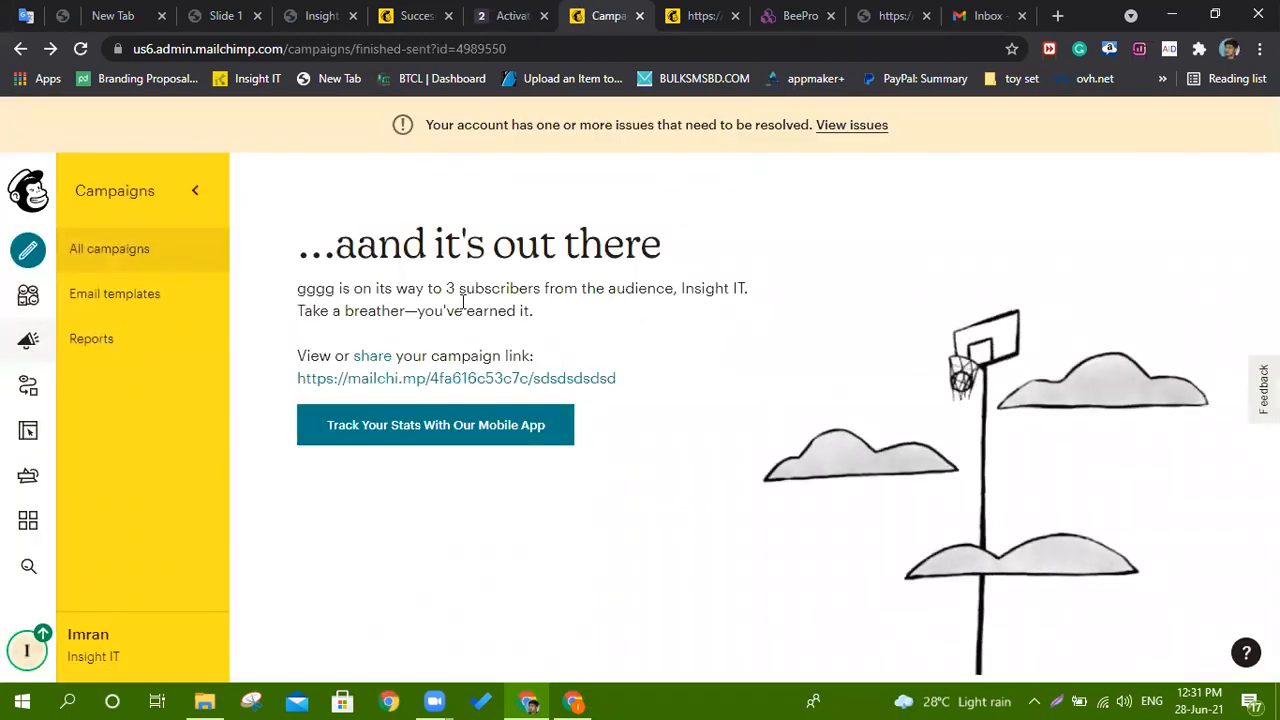
{"action": "left_click", "coordinate": [780, 10]}
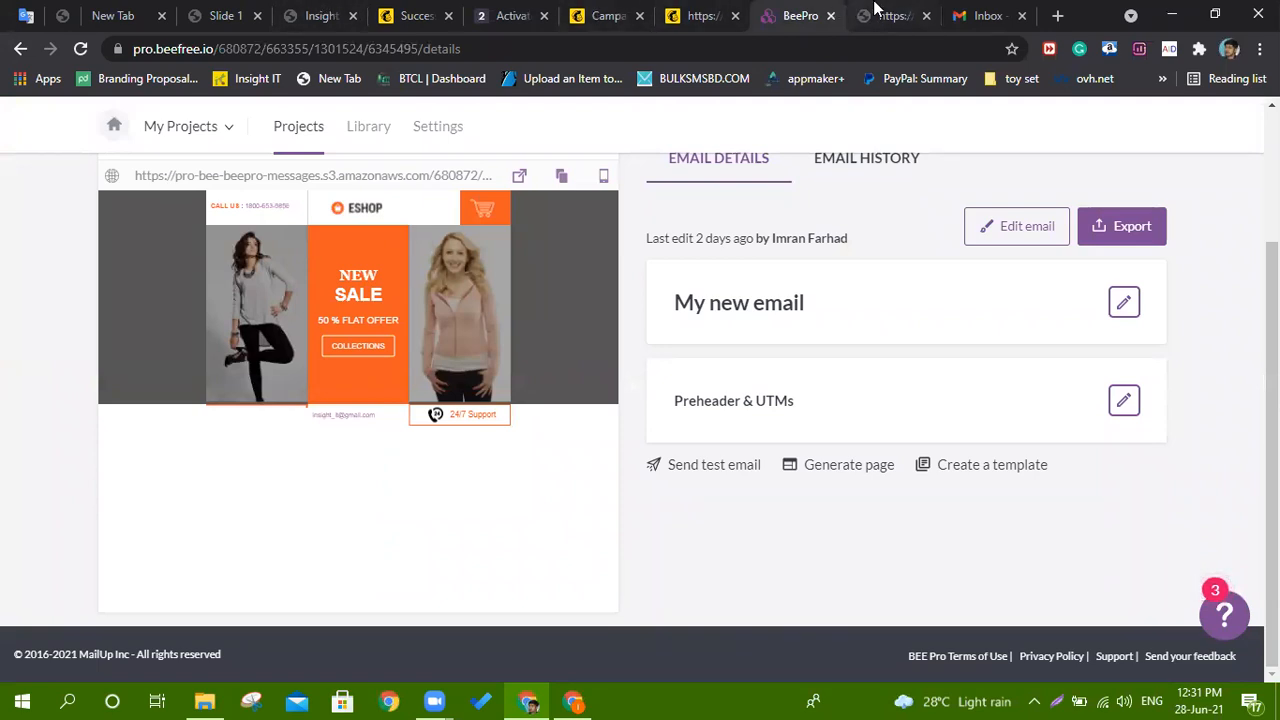
Read the Mailchimp Support message about the Acceptable Use violation in the temporary inbox.
{"action": "left_click", "coordinate": [510, 12]}
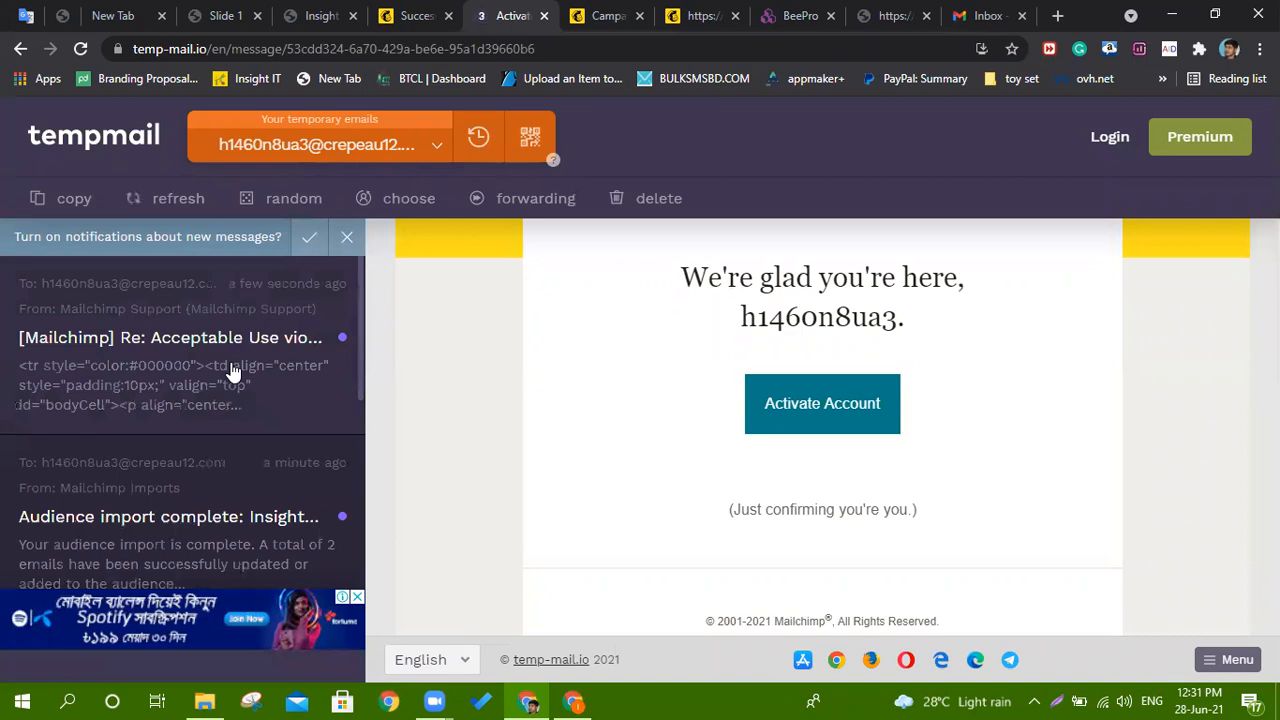
{"action": "left_click", "coordinate": [200, 375]}
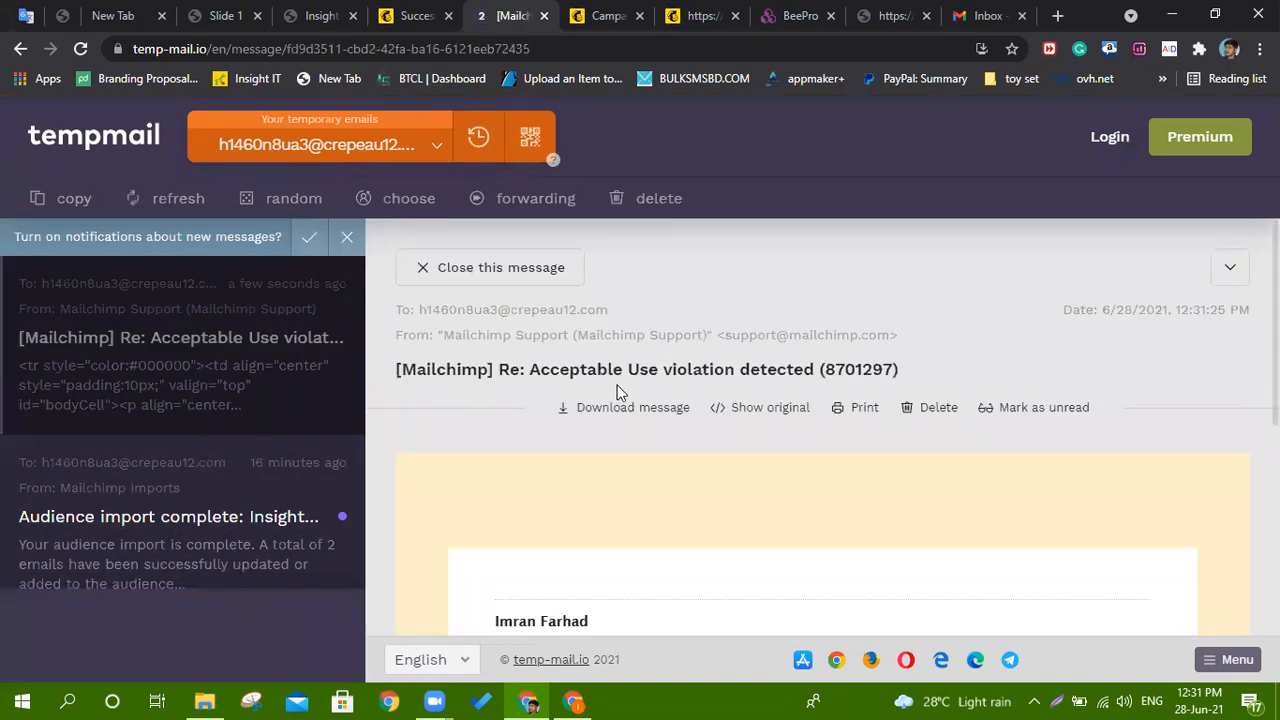
{"action": "scroll", "coordinate": [640, 400], "scroll_direction": "down", "scroll_amount": 5}
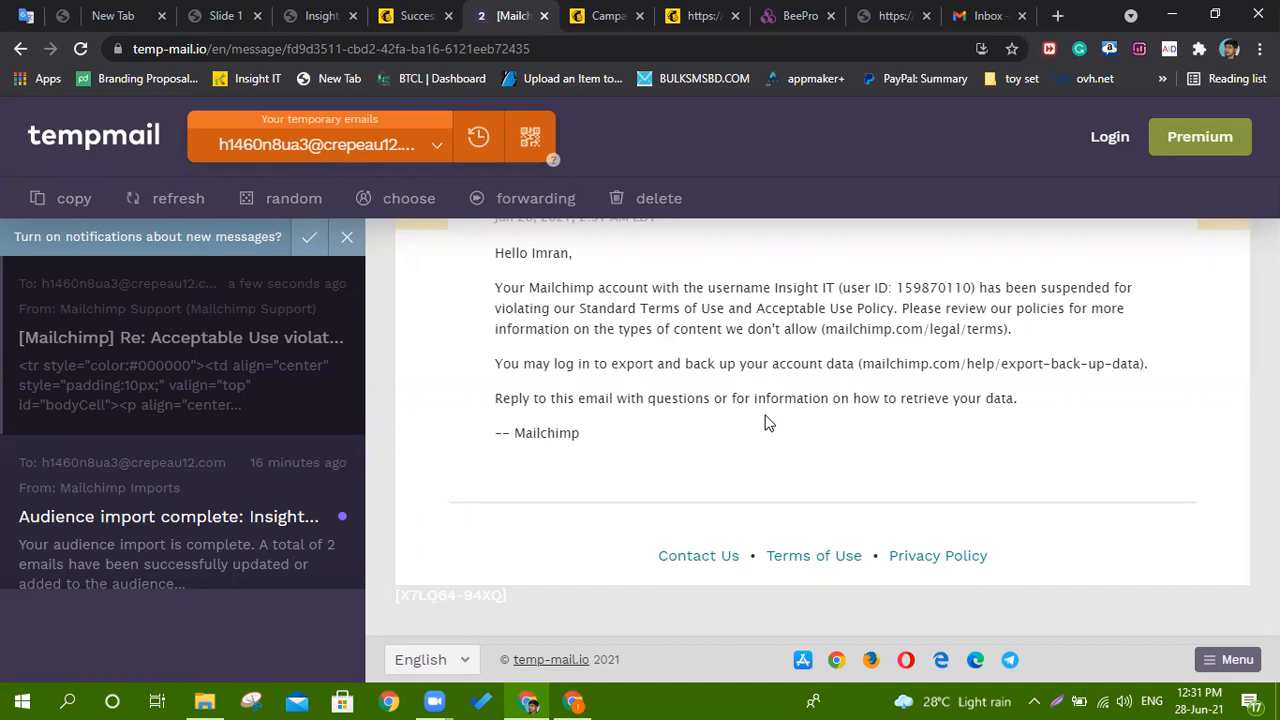
{"action": "scroll", "coordinate": [766, 414], "scroll_direction": "up", "scroll_amount": 5}
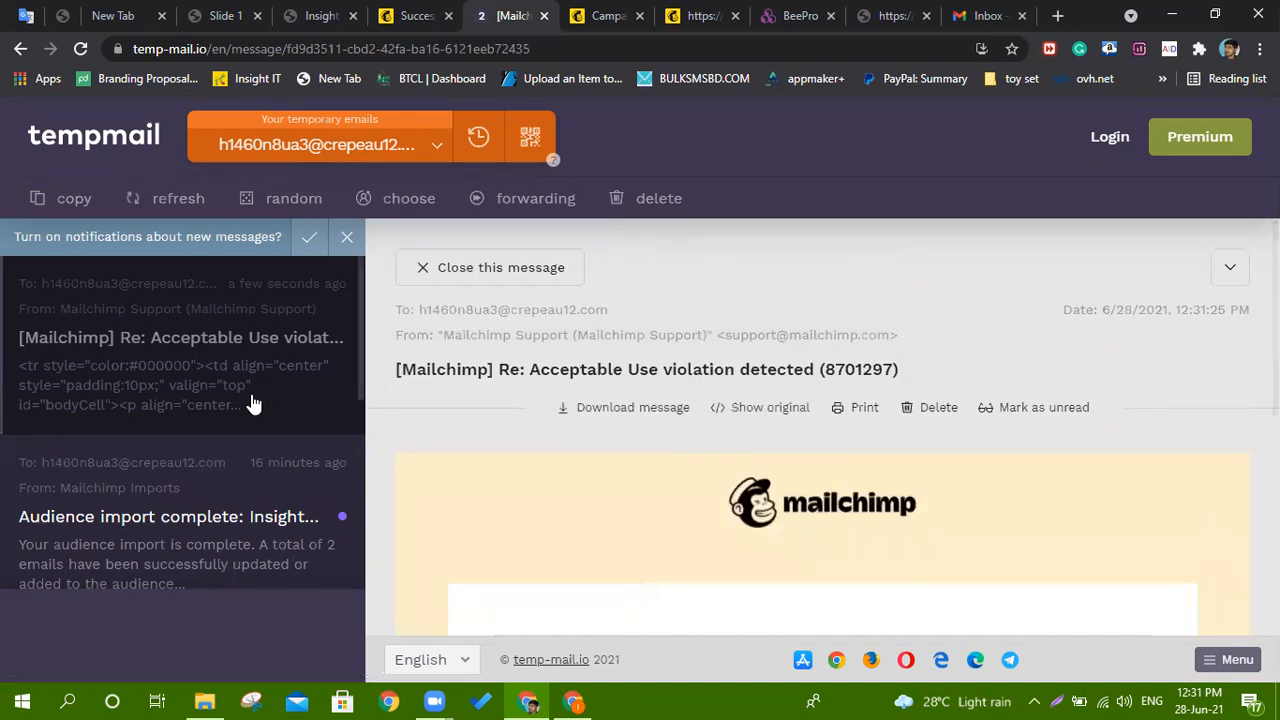
{"action": "scroll", "coordinate": [245, 405], "scroll_direction": "down", "scroll_amount": 3}
Open the Welcome to Courier and Audience import complete messages, then reread the violation notice.
{"action": "left_click", "coordinate": [112, 448]}
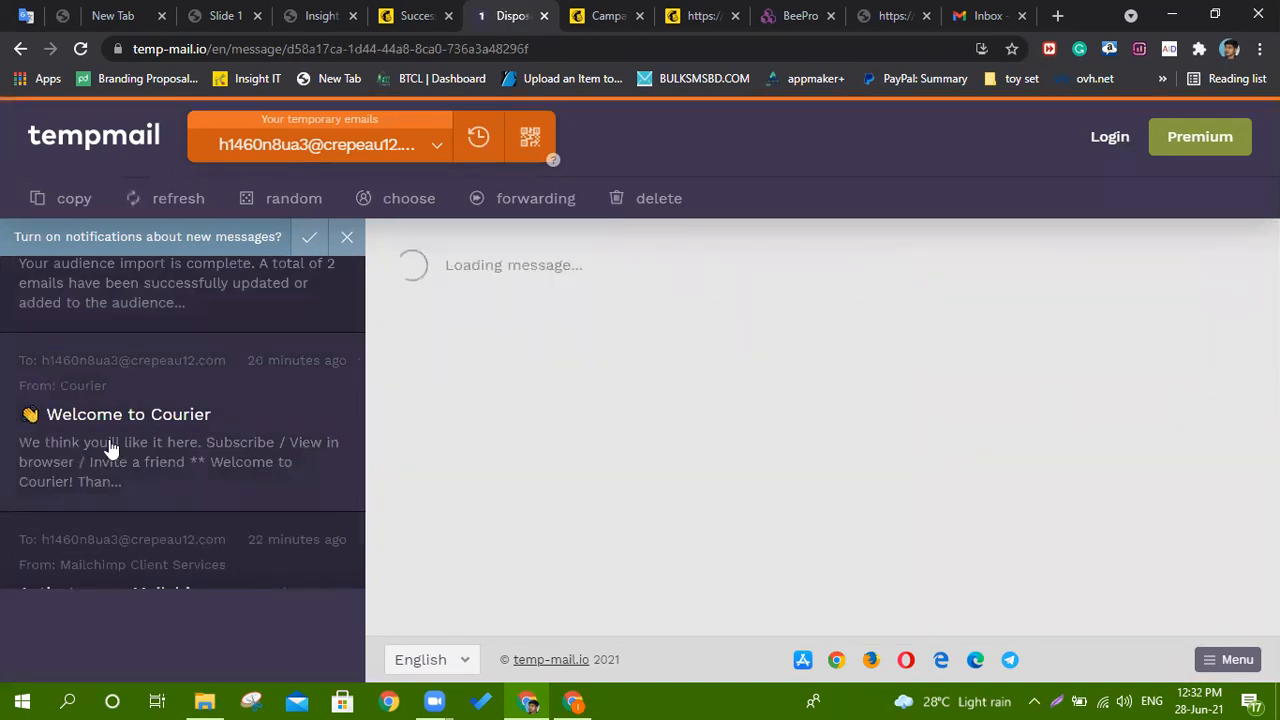
{"action": "scroll", "coordinate": [108, 449], "scroll_direction": "up", "scroll_amount": 1}
{"action": "left_click", "coordinate": [126, 370]}
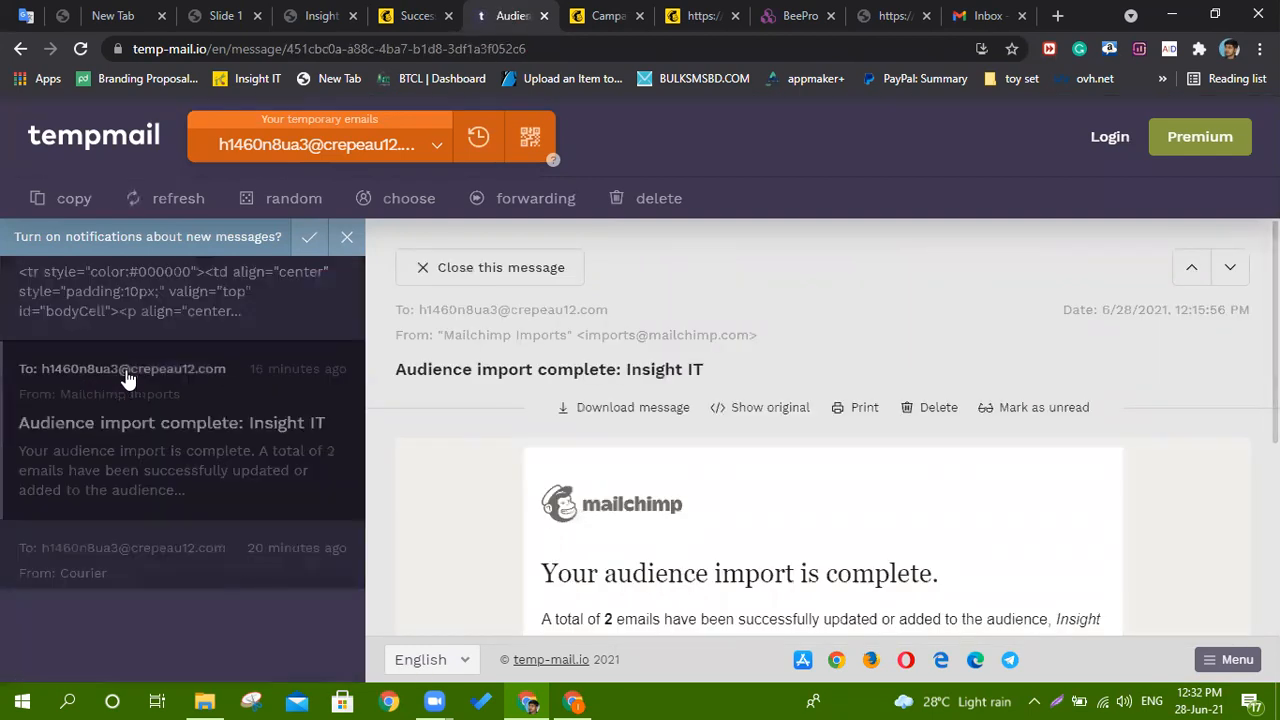
{"action": "scroll", "coordinate": [650, 418], "scroll_direction": "down", "scroll_amount": 4}
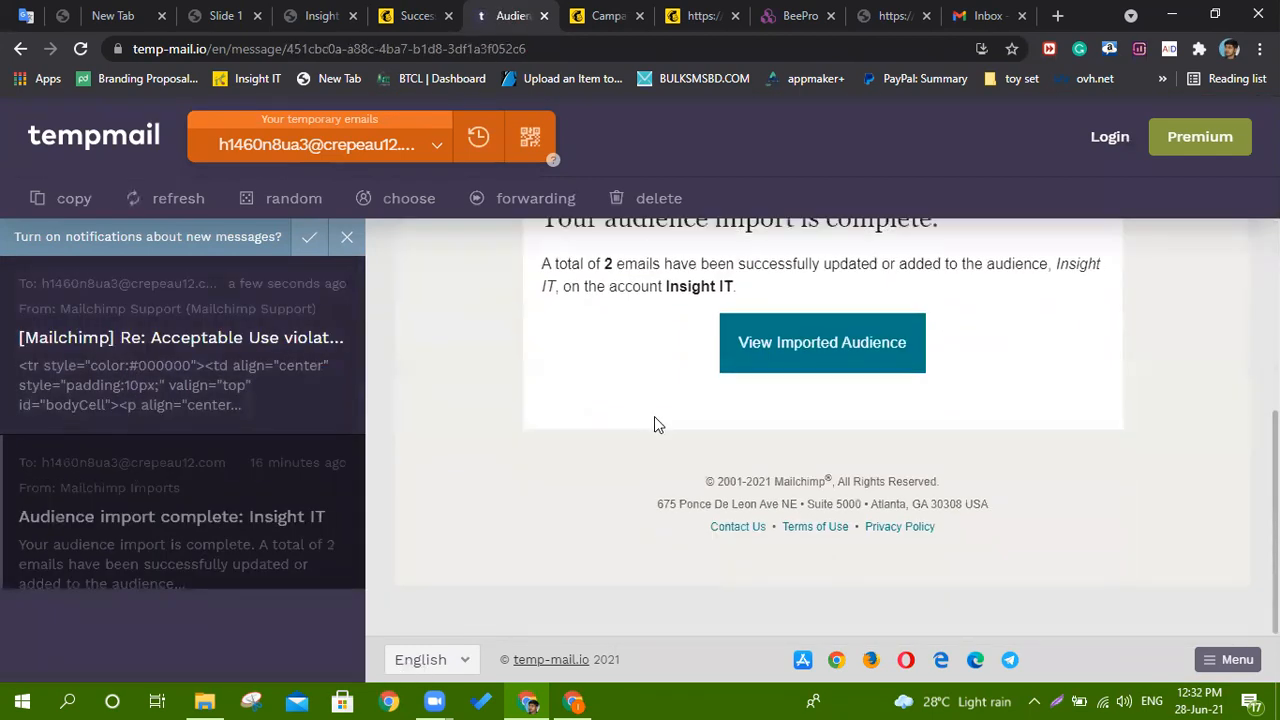
{"action": "left_click", "coordinate": [143, 362]}
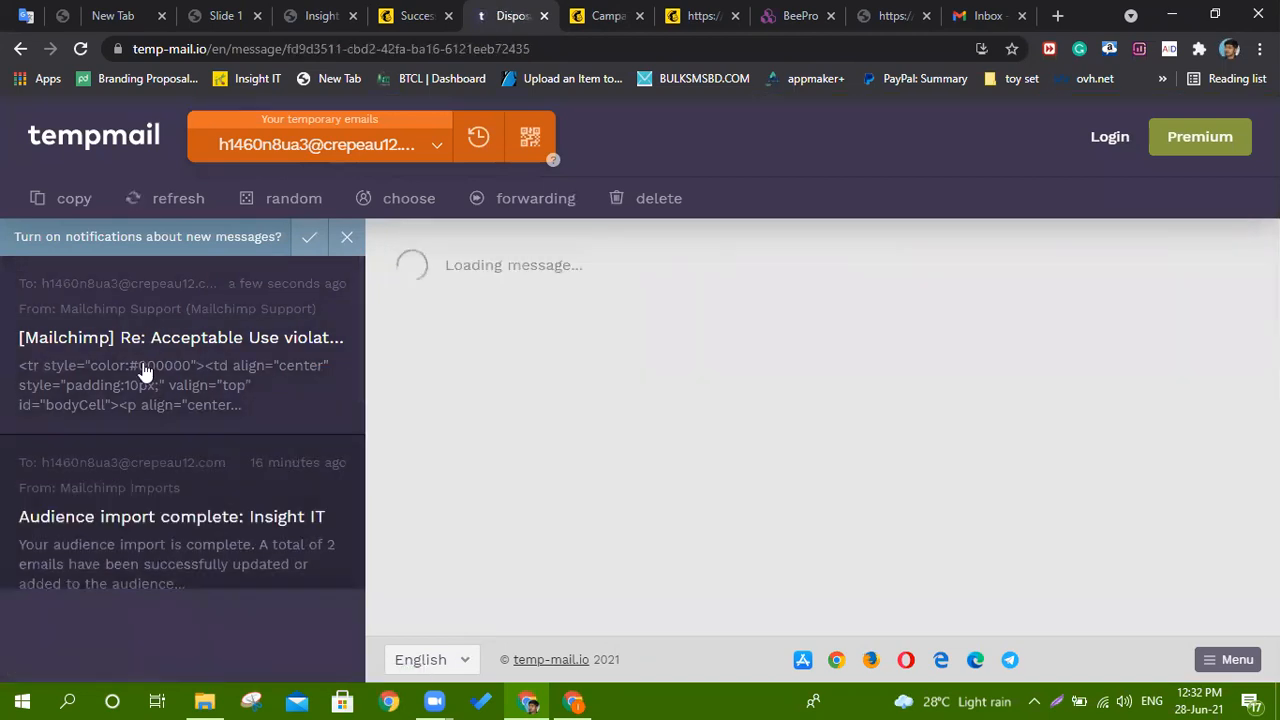
Dismiss the notifications prompt, refresh the temporary inbox, and return to Mailchimp's sent confirmation.
{"action": "left_click", "coordinate": [343, 240]}
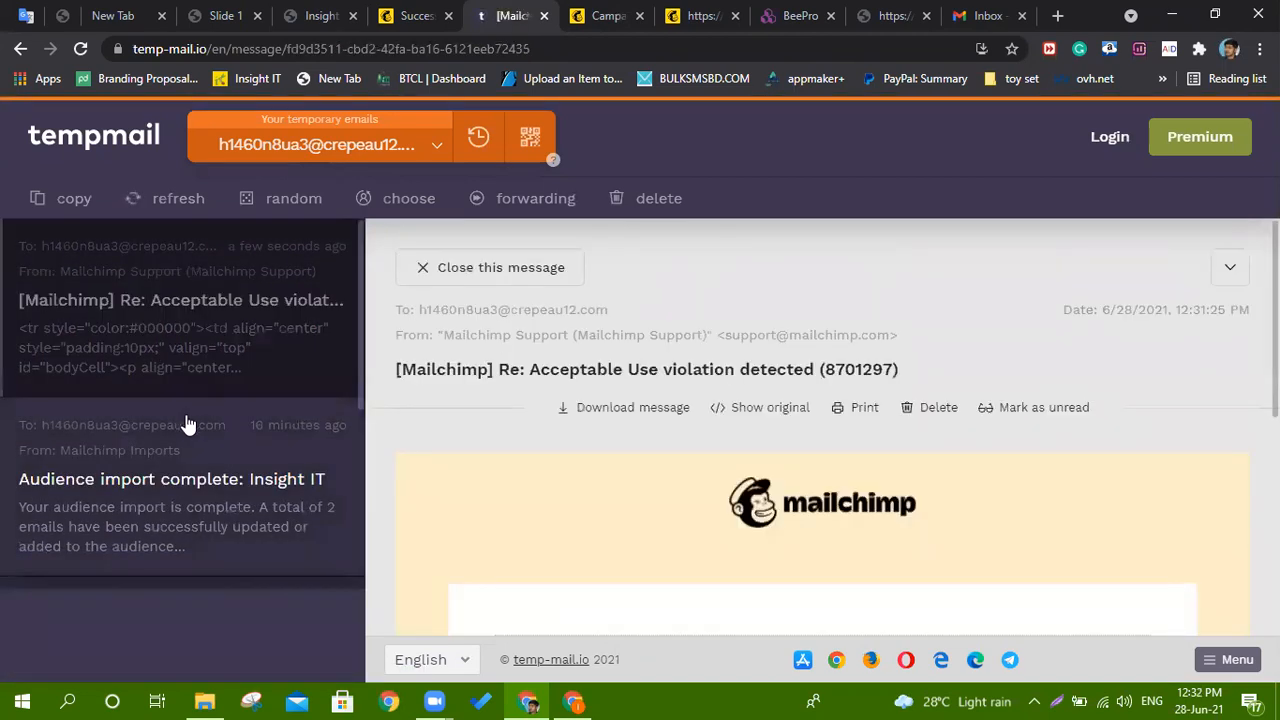
{"action": "left_click", "coordinate": [162, 198]}
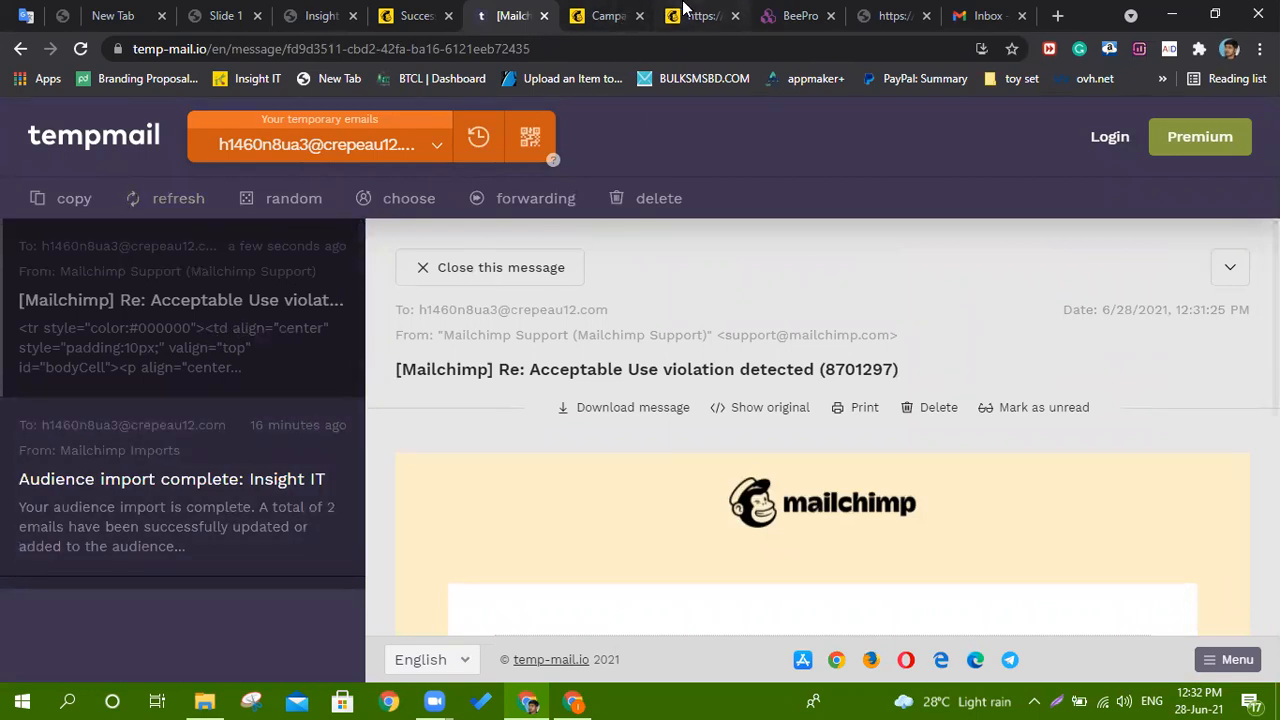
{"action": "left_click", "coordinate": [684, 10]}
{"action": "left_click", "coordinate": [604, 12]}
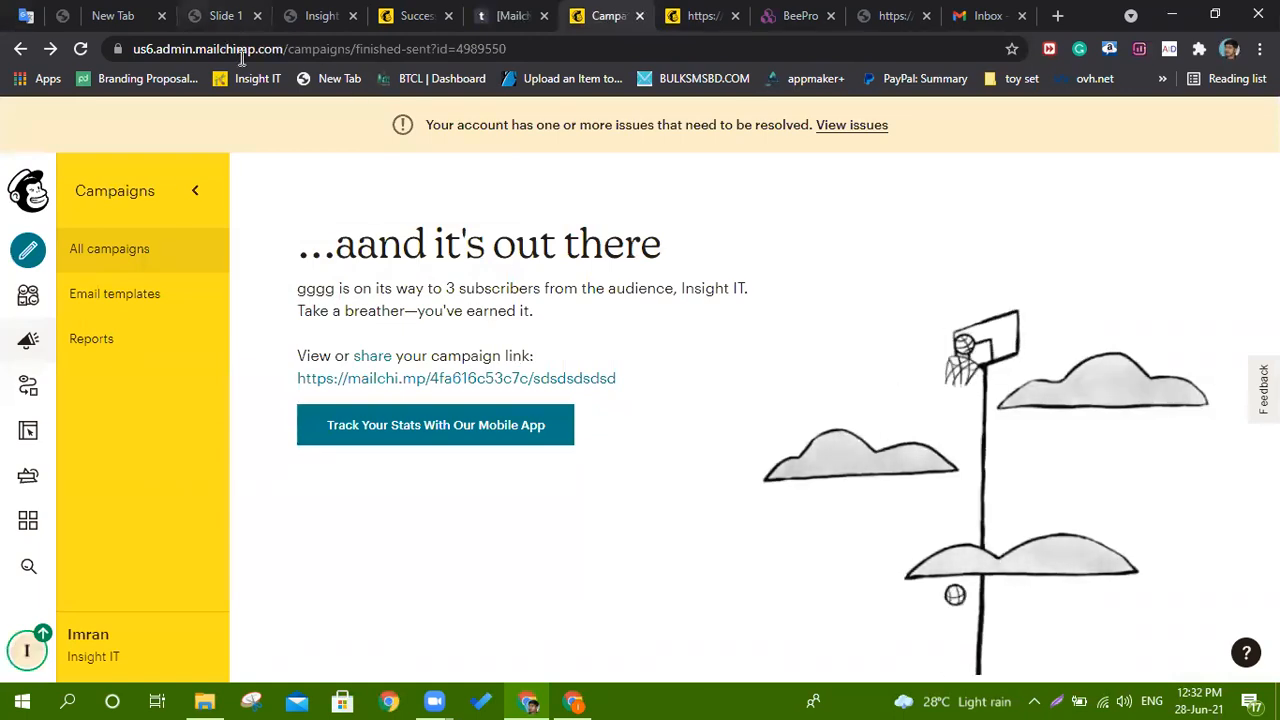
{"action": "left_click", "coordinate": [228, 13]}
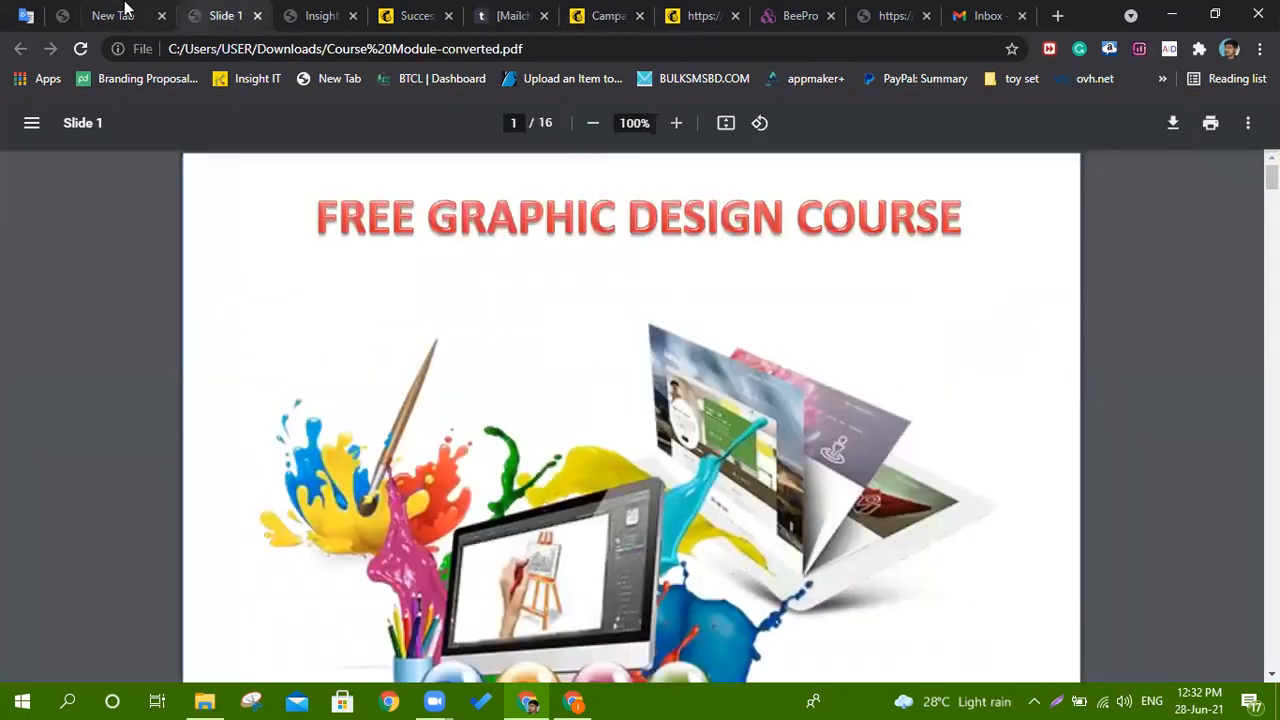
{"action": "left_click", "coordinate": [125, 10]}
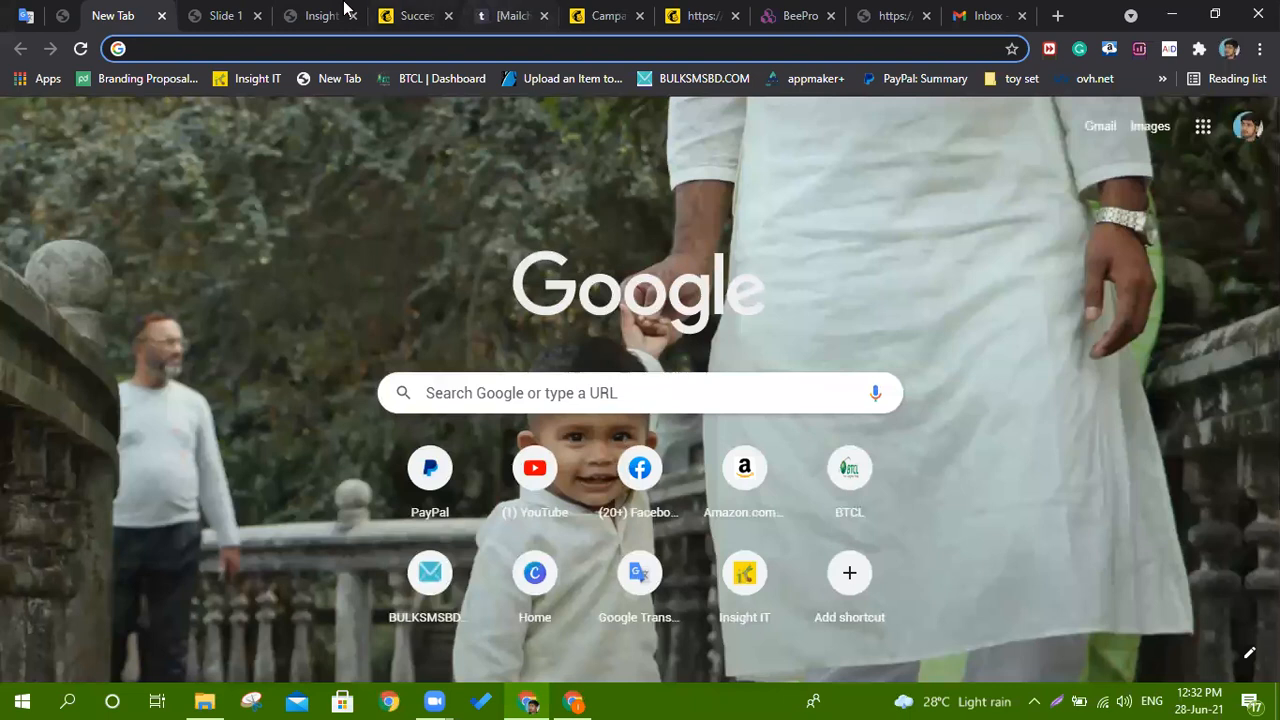
{"action": "left_click", "coordinate": [333, 10]}
{"action": "left_click_drag", "start_coordinate": [256, 499], "coordinate": [545, 498]}
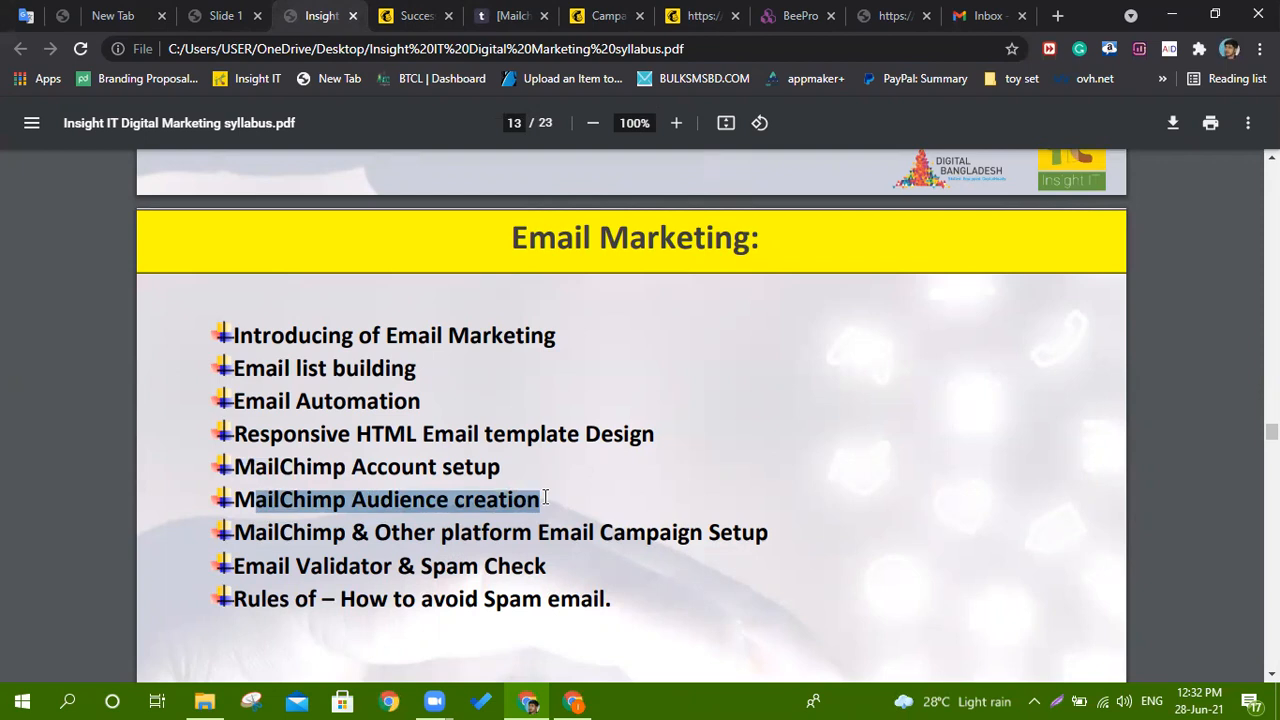
{"action": "left_click_drag", "start_coordinate": [236, 532], "coordinate": [779, 530]}
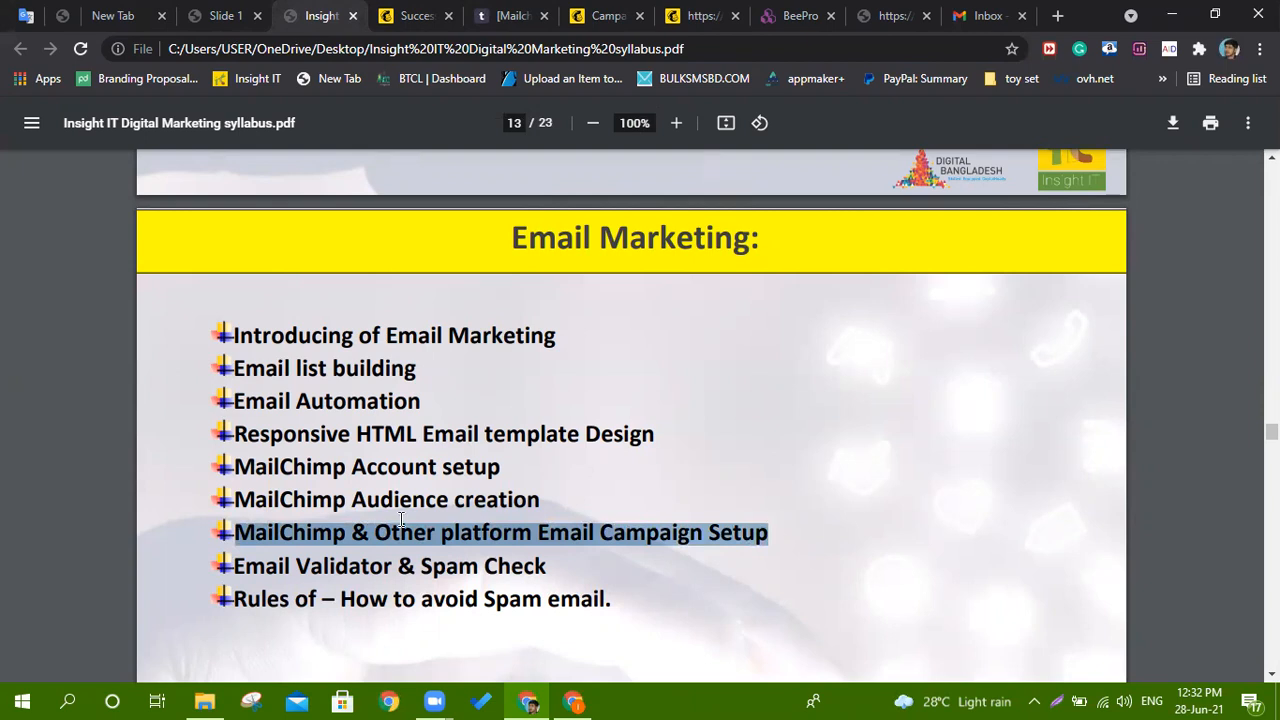
{"action": "left_click_drag", "start_coordinate": [372, 532], "coordinate": [624, 545]}
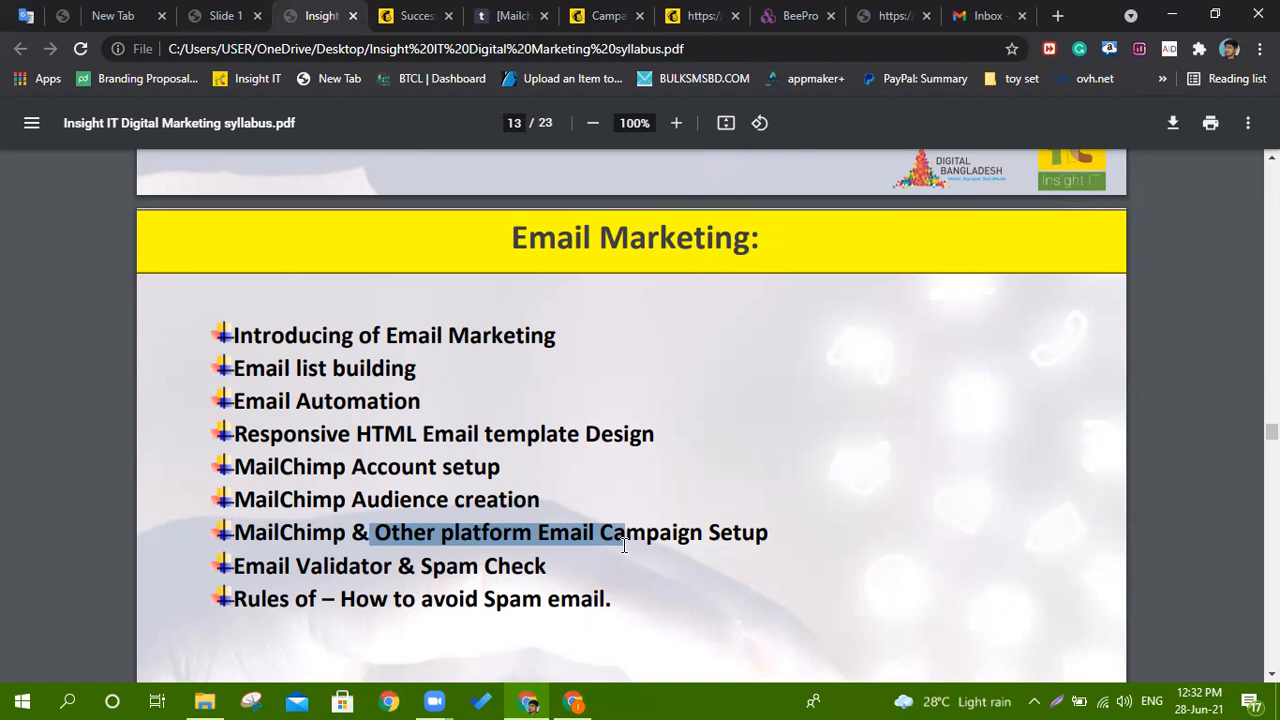
{"action": "left_click_drag", "start_coordinate": [252, 566], "coordinate": [558, 567]}
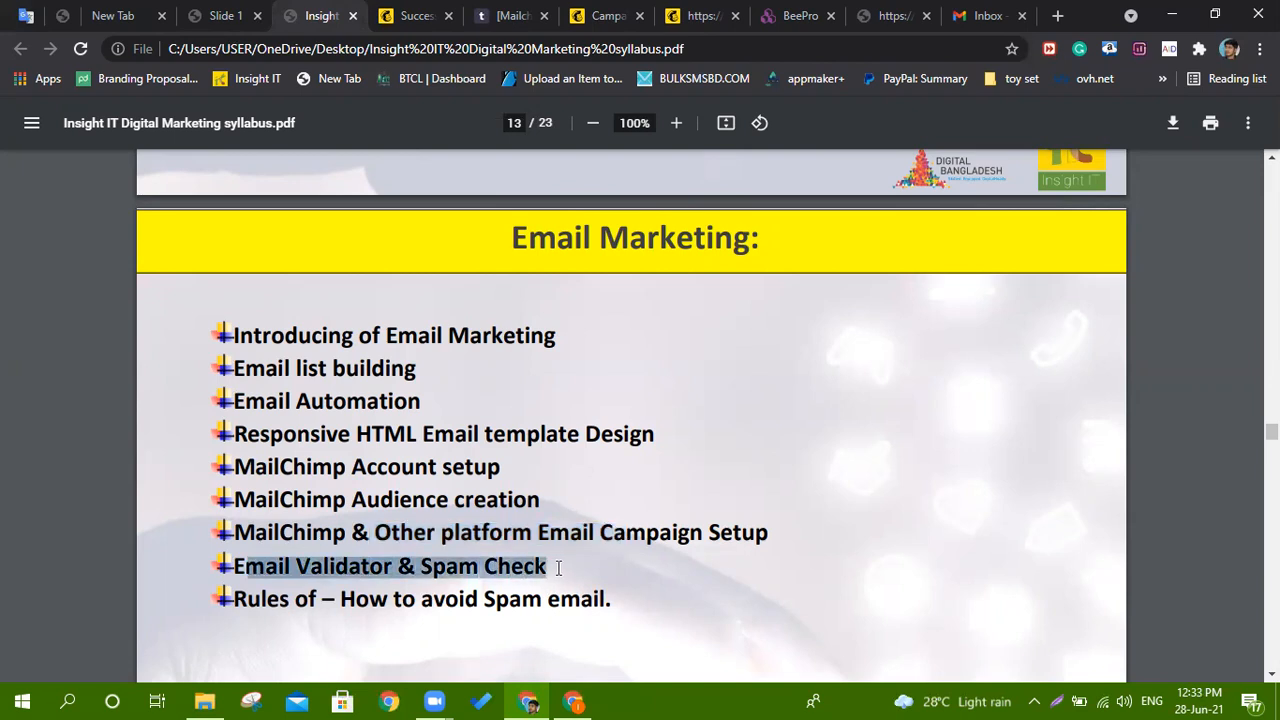
{"action": "left_click", "coordinate": [262, 566]}
{"action": "left_click_drag", "start_coordinate": [235, 566], "coordinate": [547, 566]}
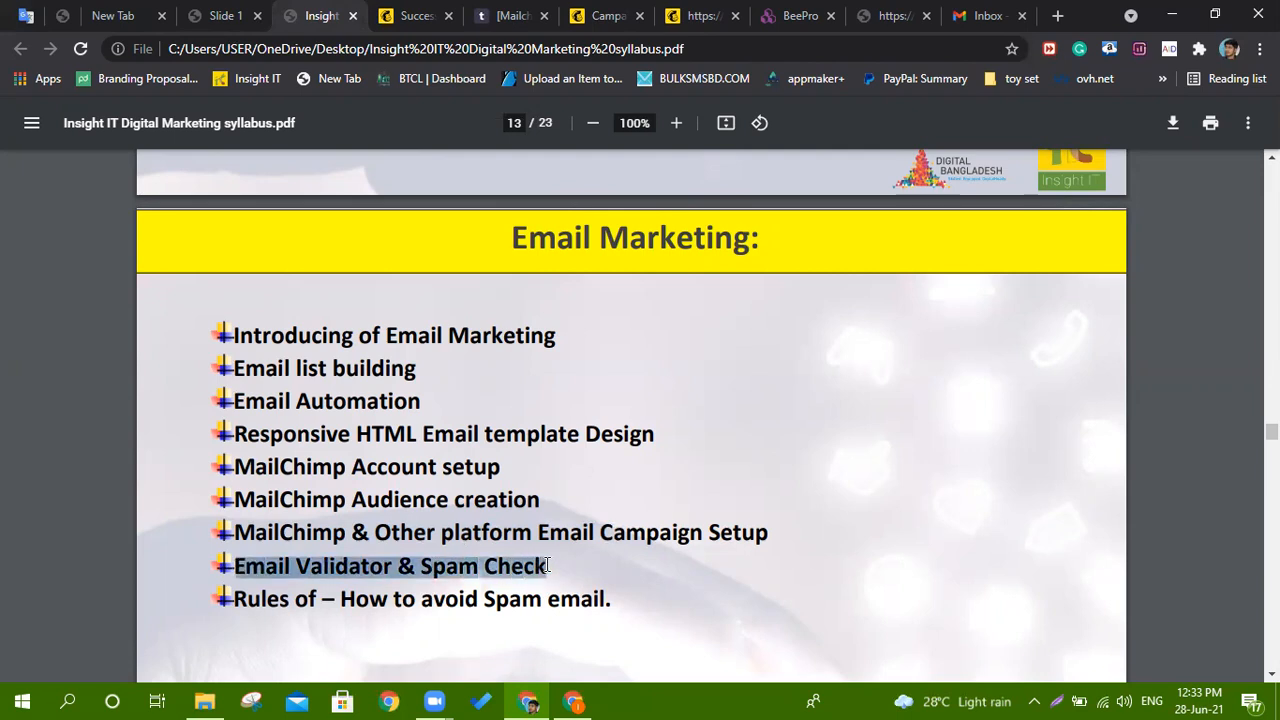
{"action": "left_click", "coordinate": [485, 562]}
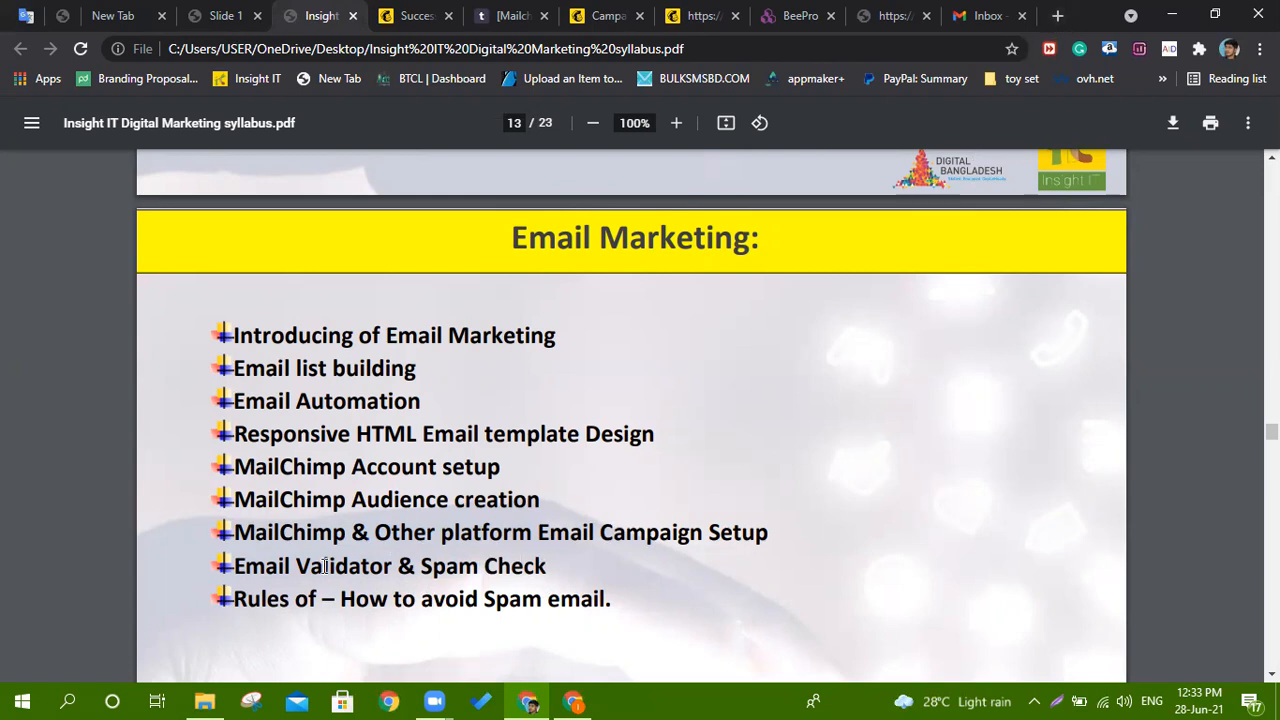
{"action": "left_click_drag", "start_coordinate": [247, 600], "coordinate": [617, 600]}
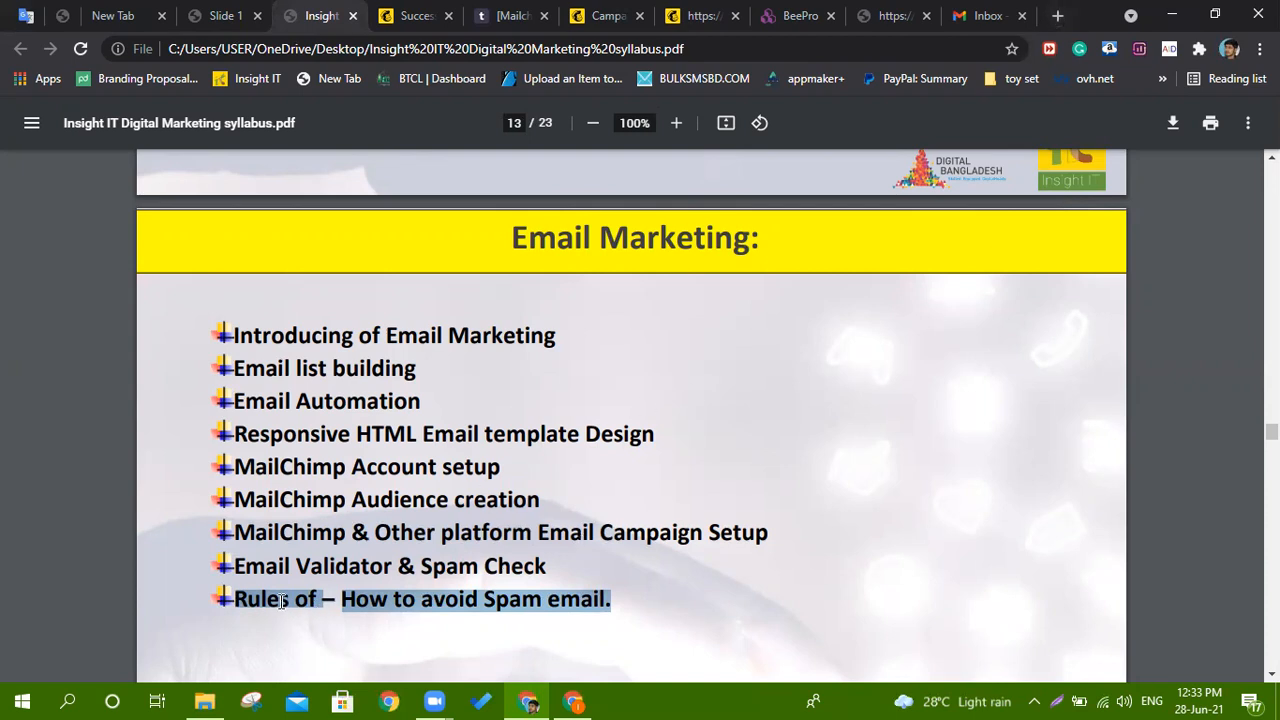
Search Google for 'email spam checker' in a new tab and open mail-tester.com.
{"action": "left_click", "coordinate": [1058, 15]}
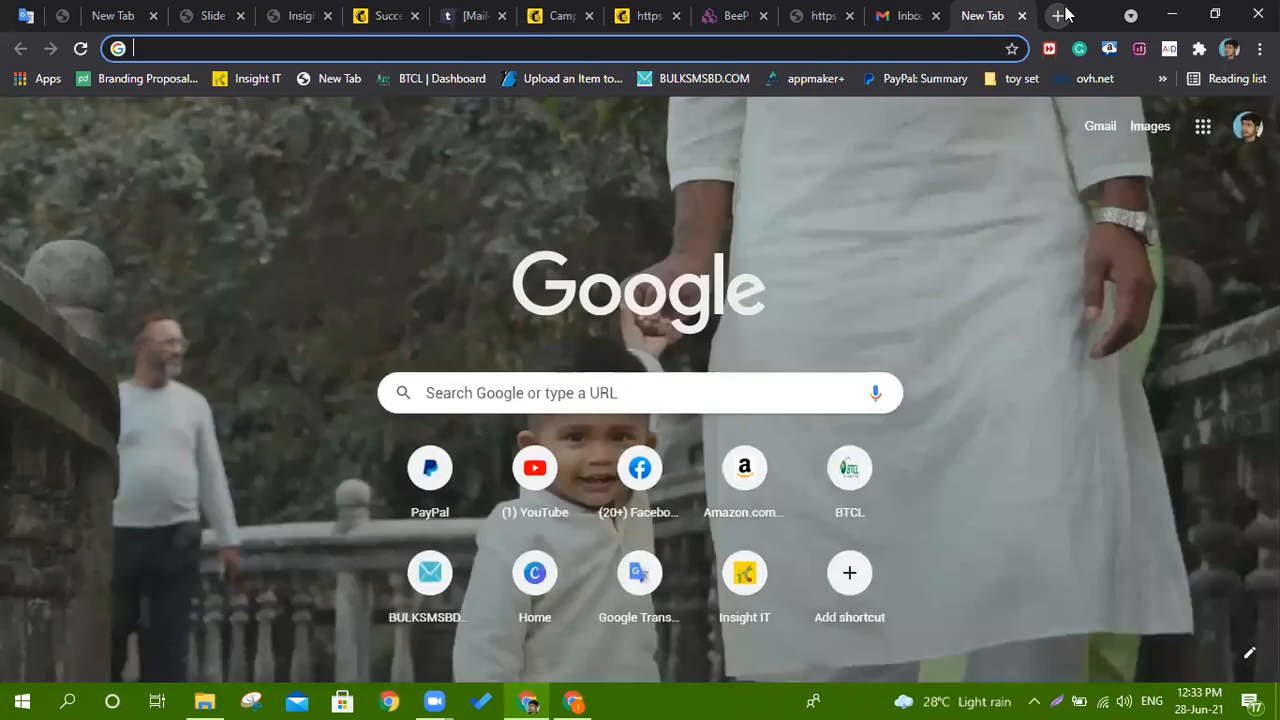
{"action": "type", "text": "email"}
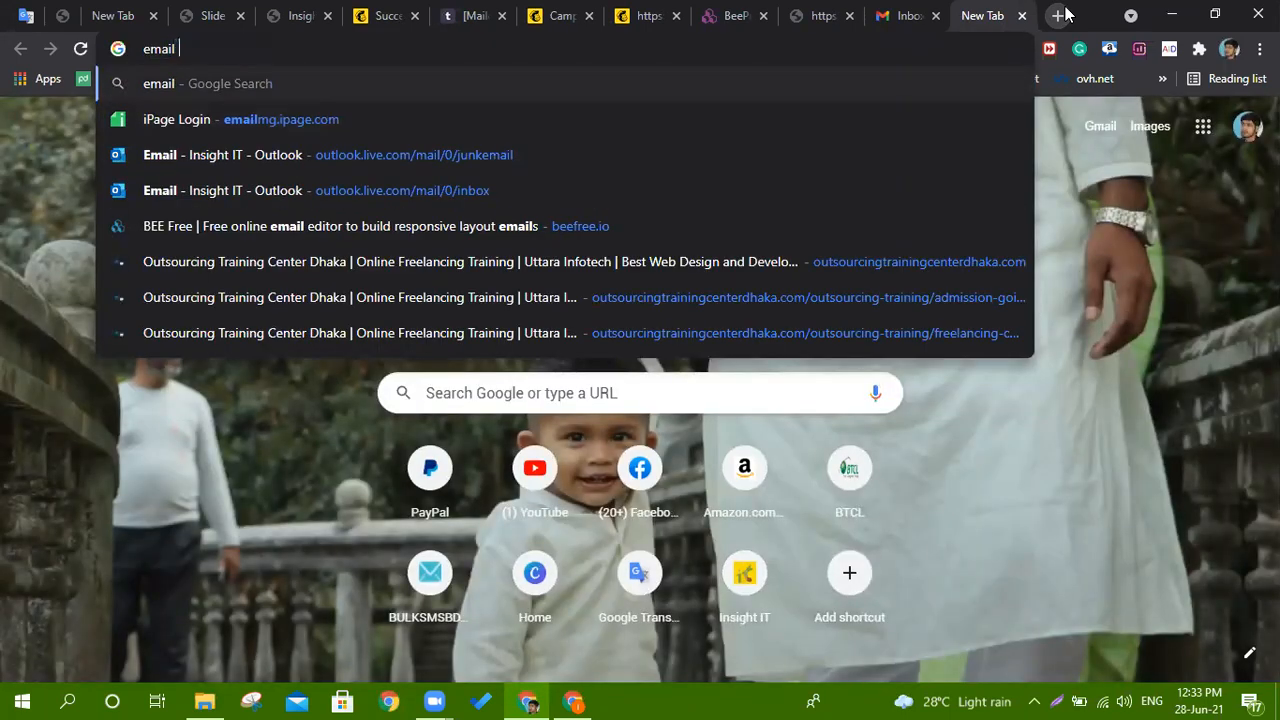
{"action": "type", "text": " sp"}
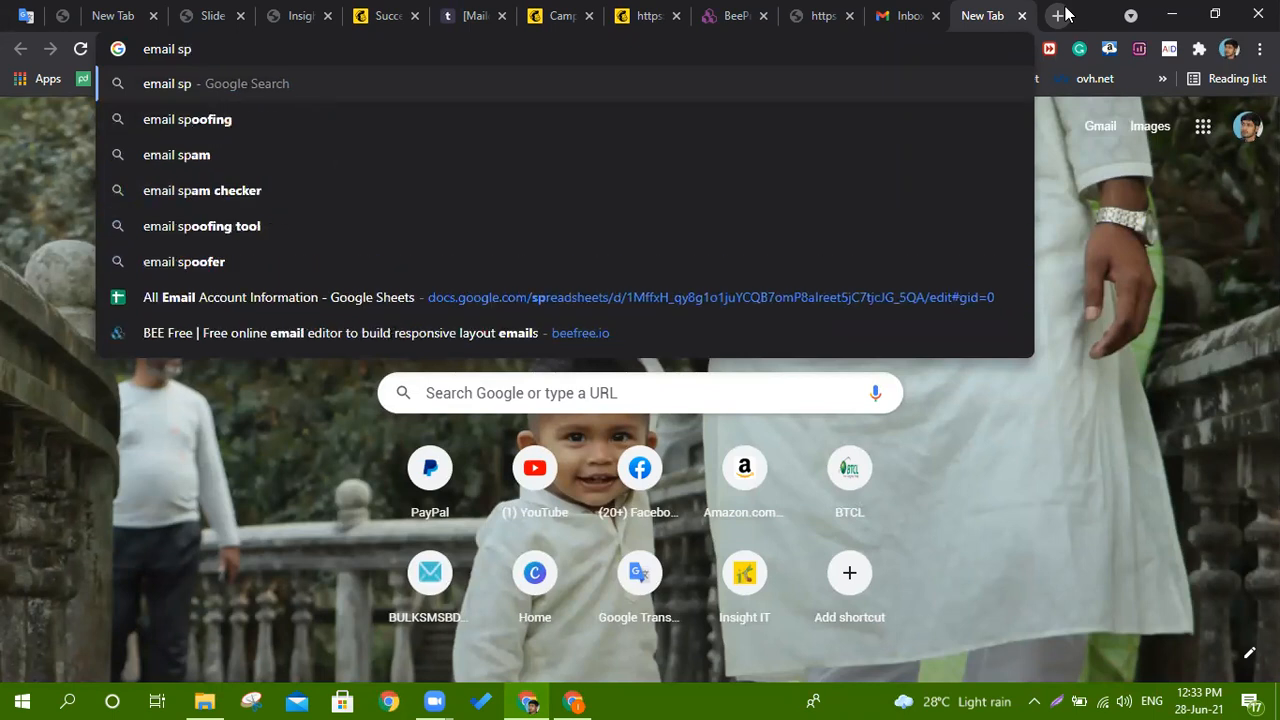
{"action": "key", "text": "Down"}
{"action": "key", "text": "Down"}
{"action": "key", "text": "Down"}
{"action": "key", "text": "Return"}
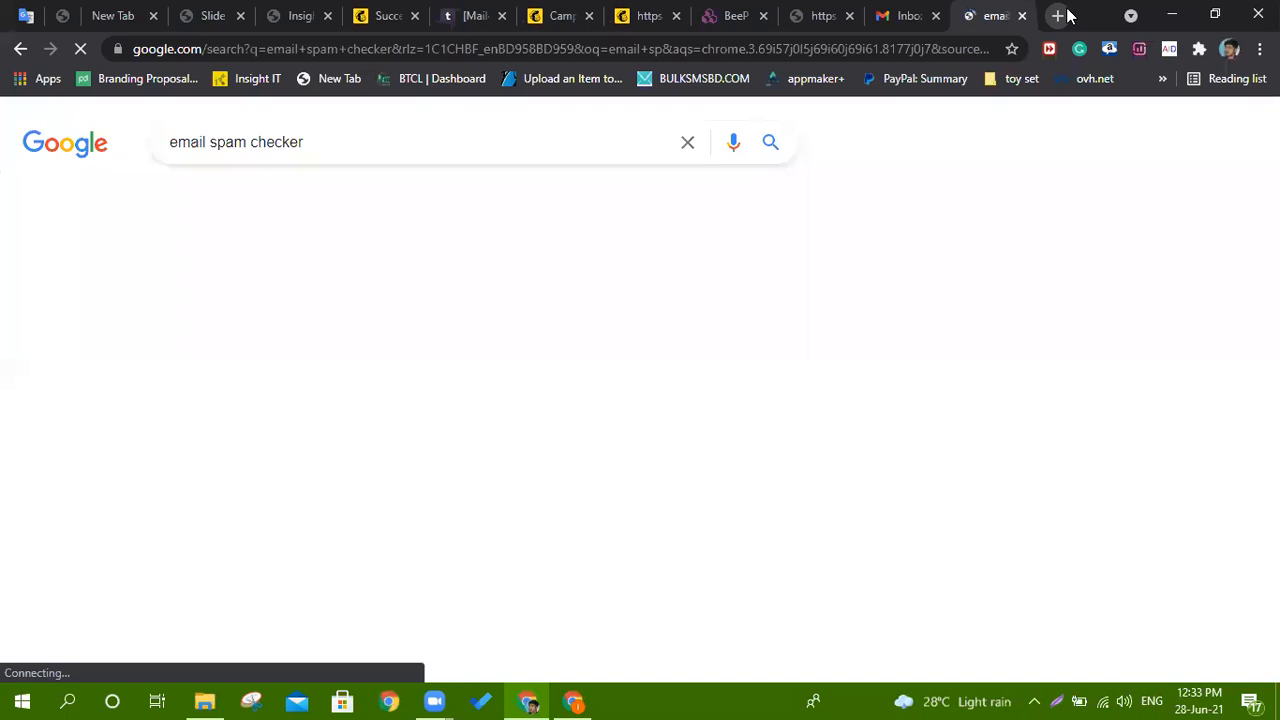
{"action": "left_click", "coordinate": [333, 318]}
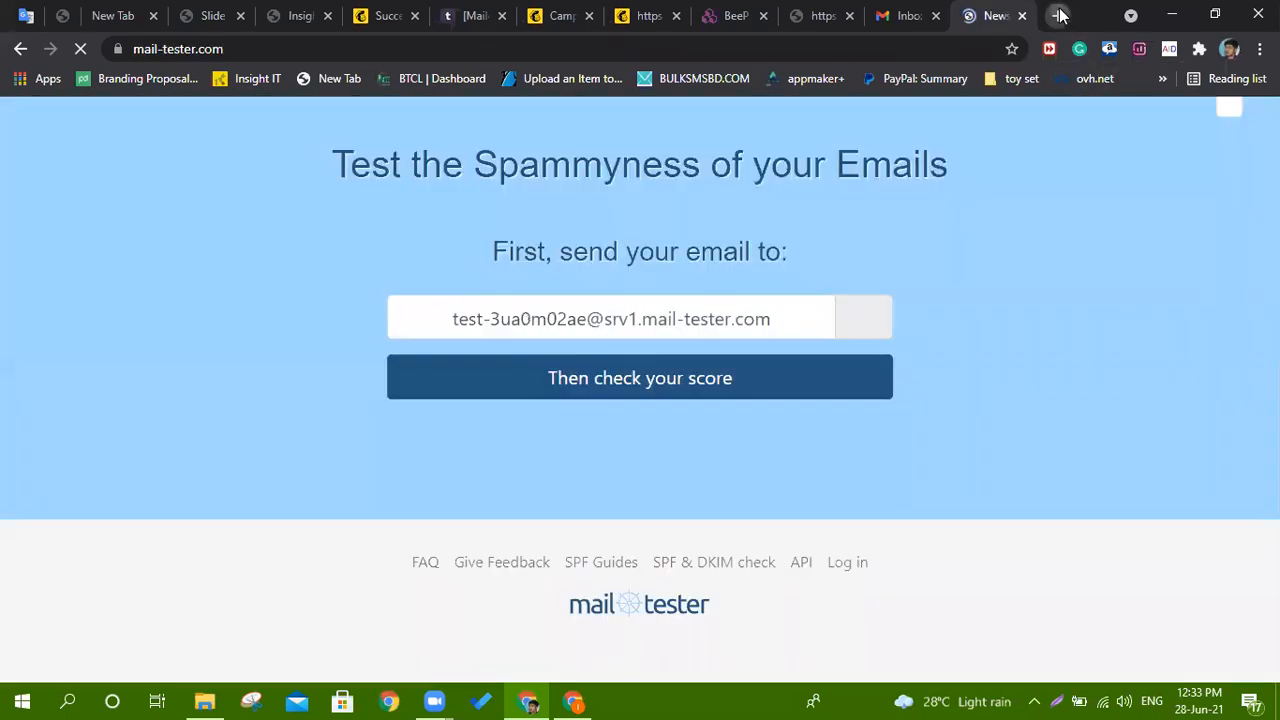
Search 'email validity checker' in another tab and open the Email Hippo verifier.
{"action": "left_click", "coordinate": [1059, 15]}
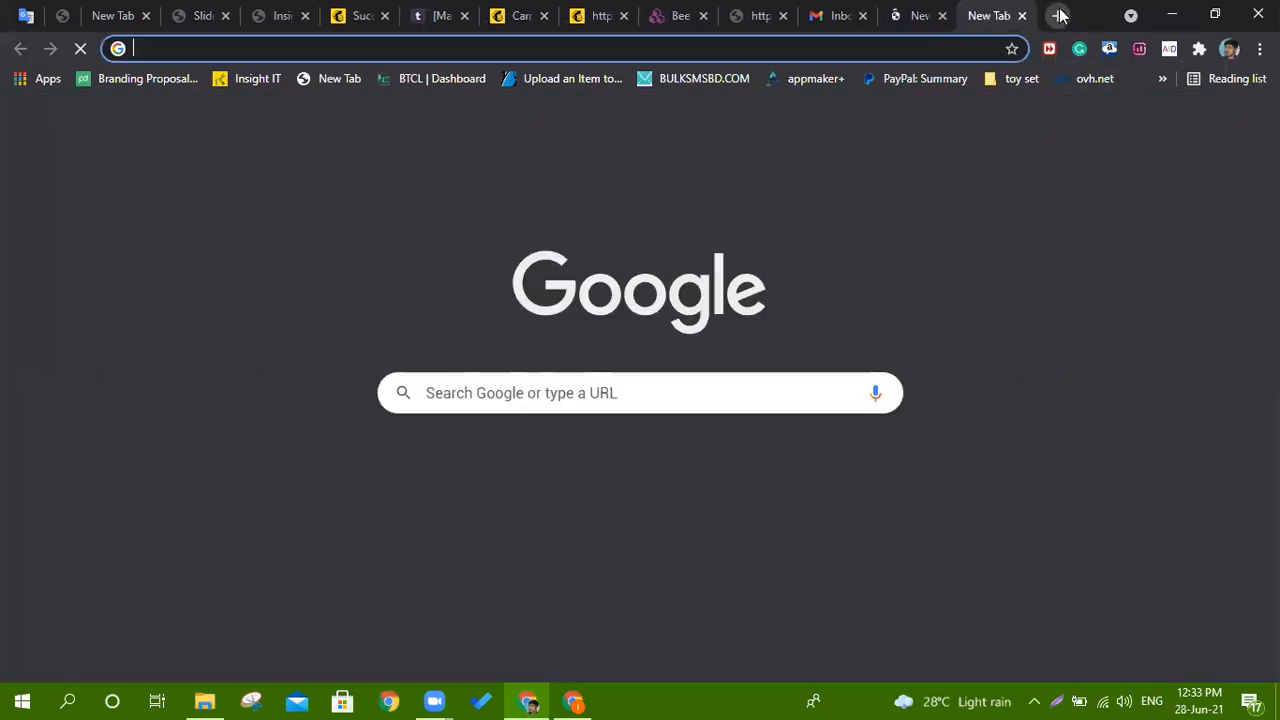
{"action": "type", "text": "email val"}
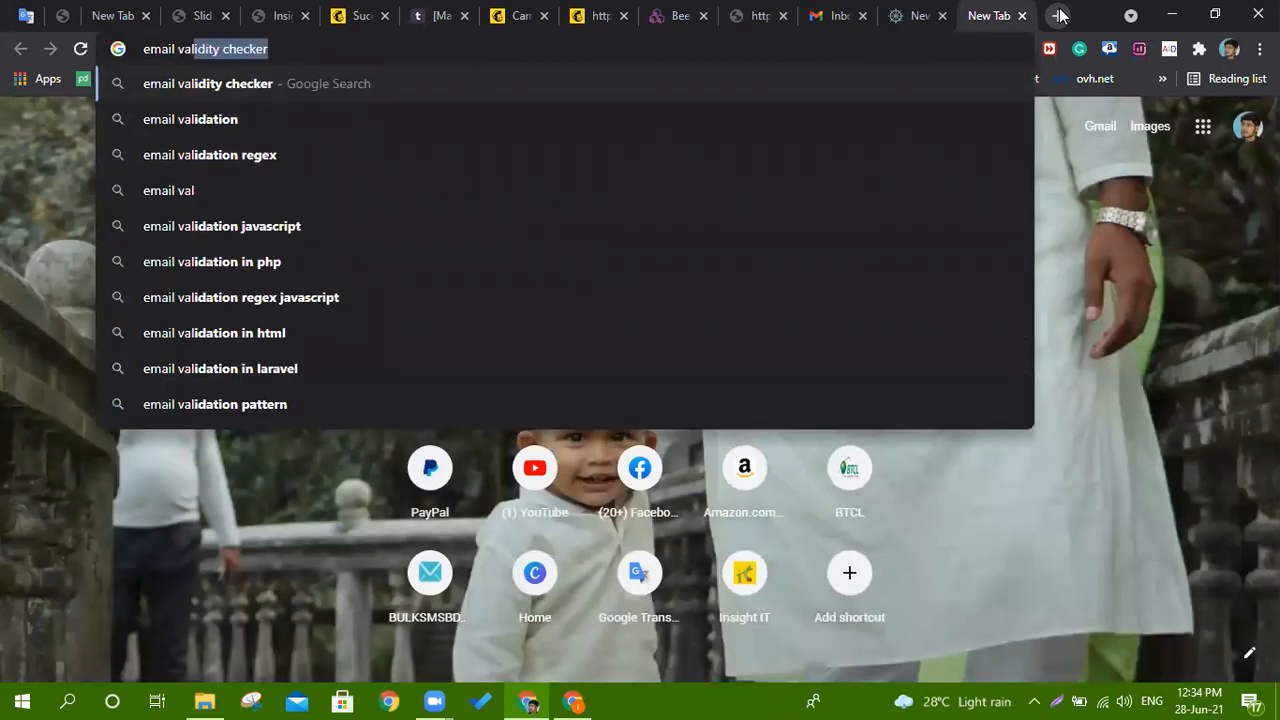
{"action": "key", "text": "Return"}
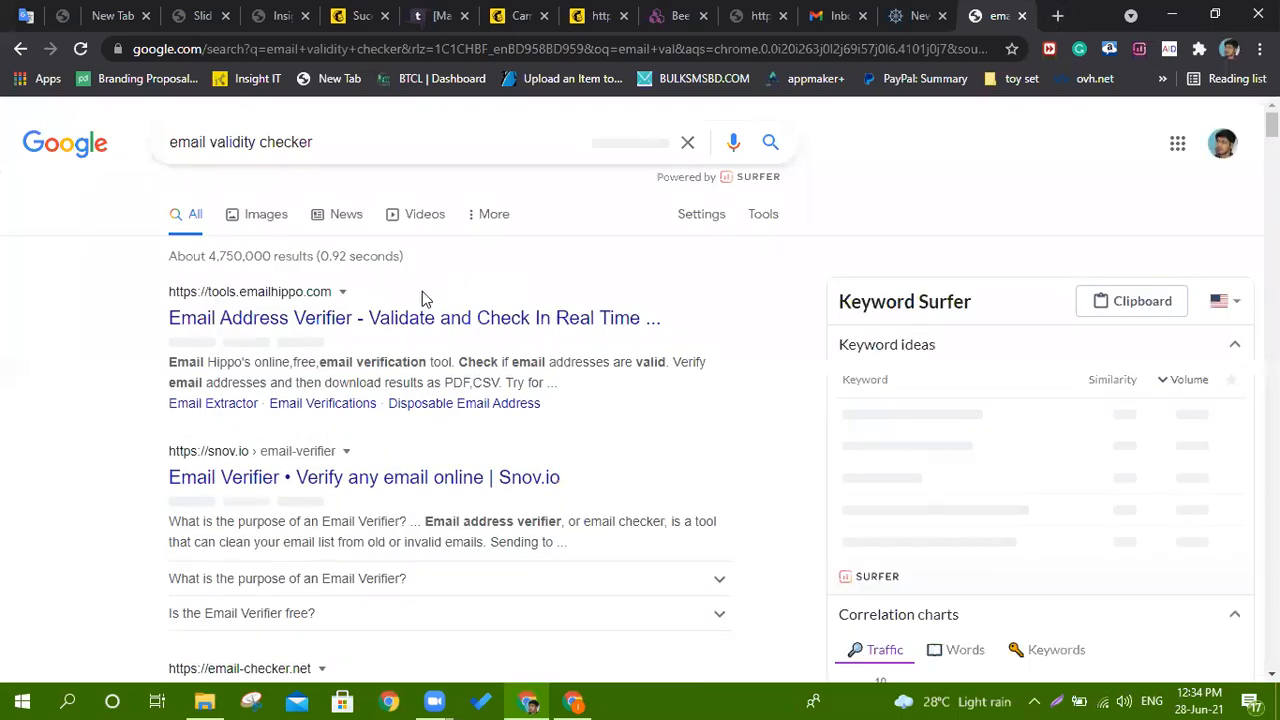
{"action": "left_click", "coordinate": [470, 288]}
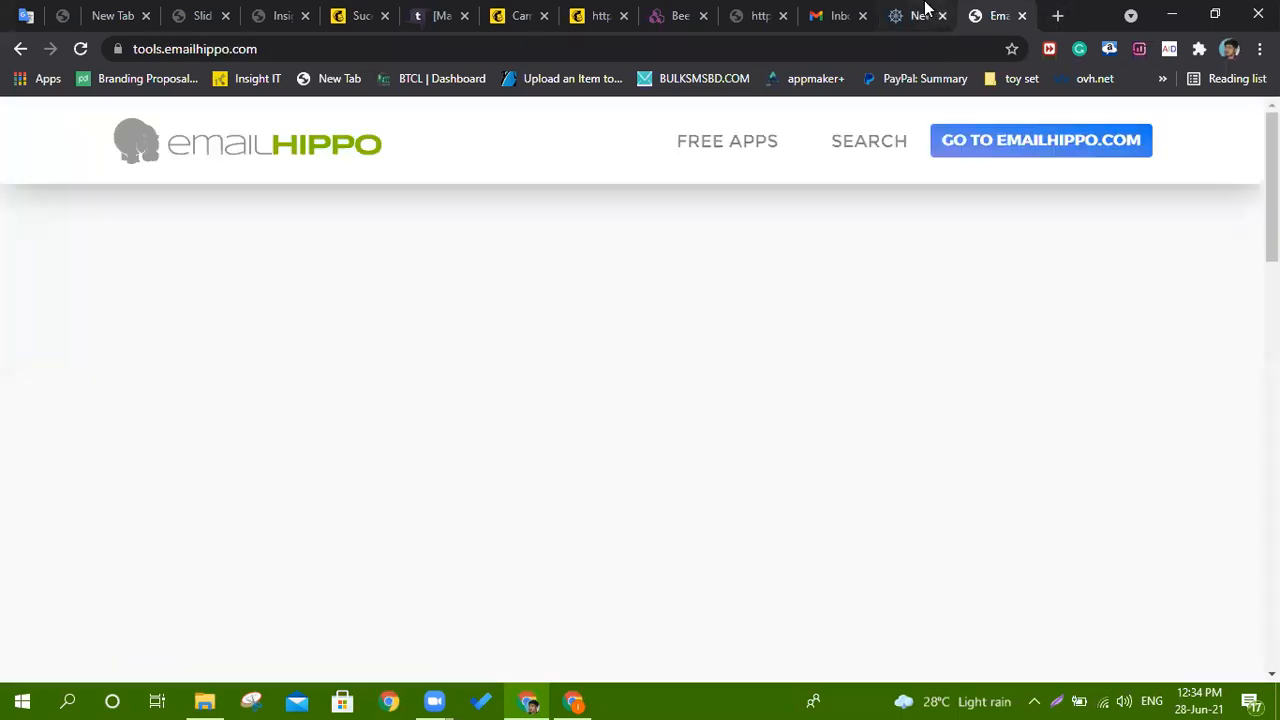
{"action": "left_click", "coordinate": [930, 12]}
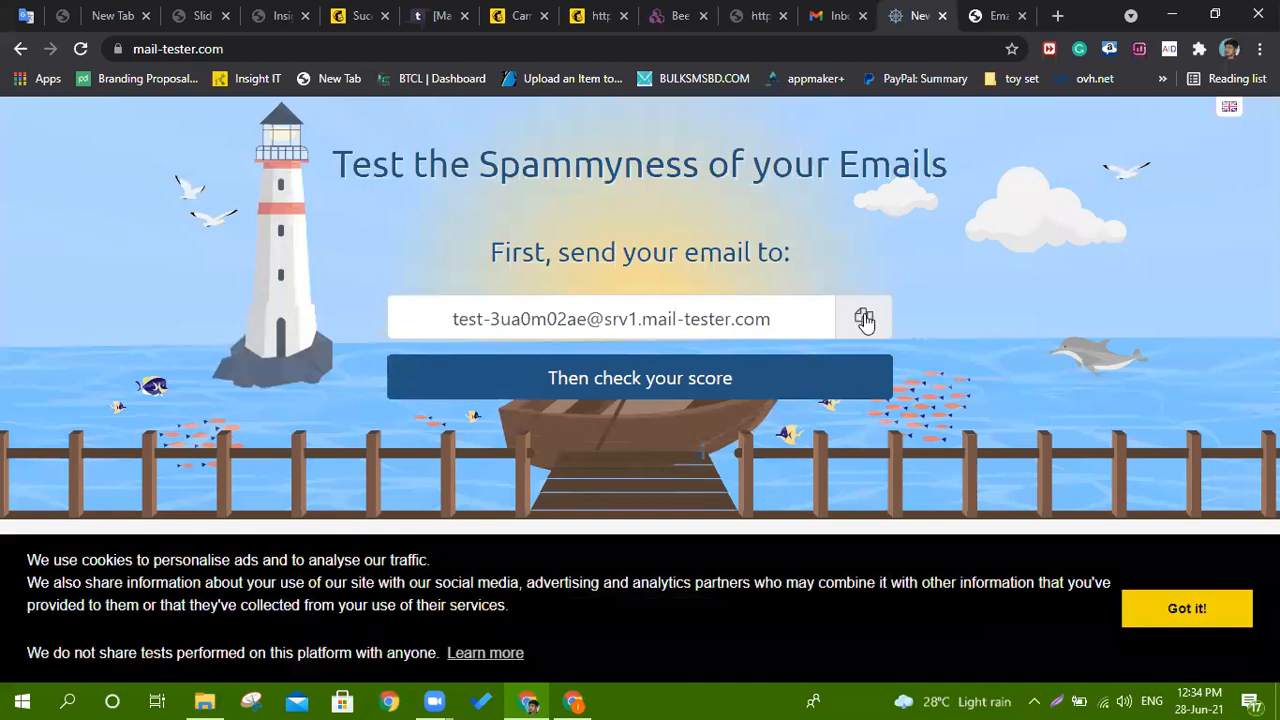
Copy mail-tester.com's generated test address and go back to the Mailchimp confirmation page.
{"action": "left_click", "coordinate": [862, 317]}
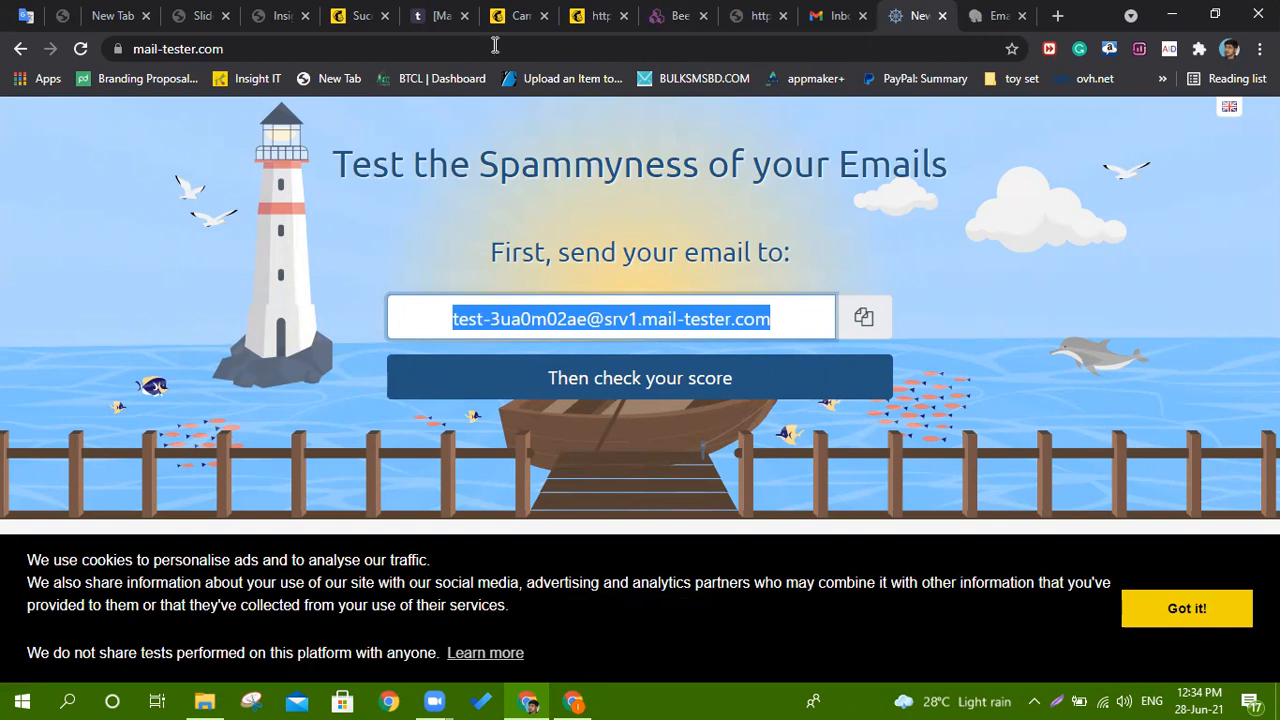
{"action": "left_click", "coordinate": [520, 12]}
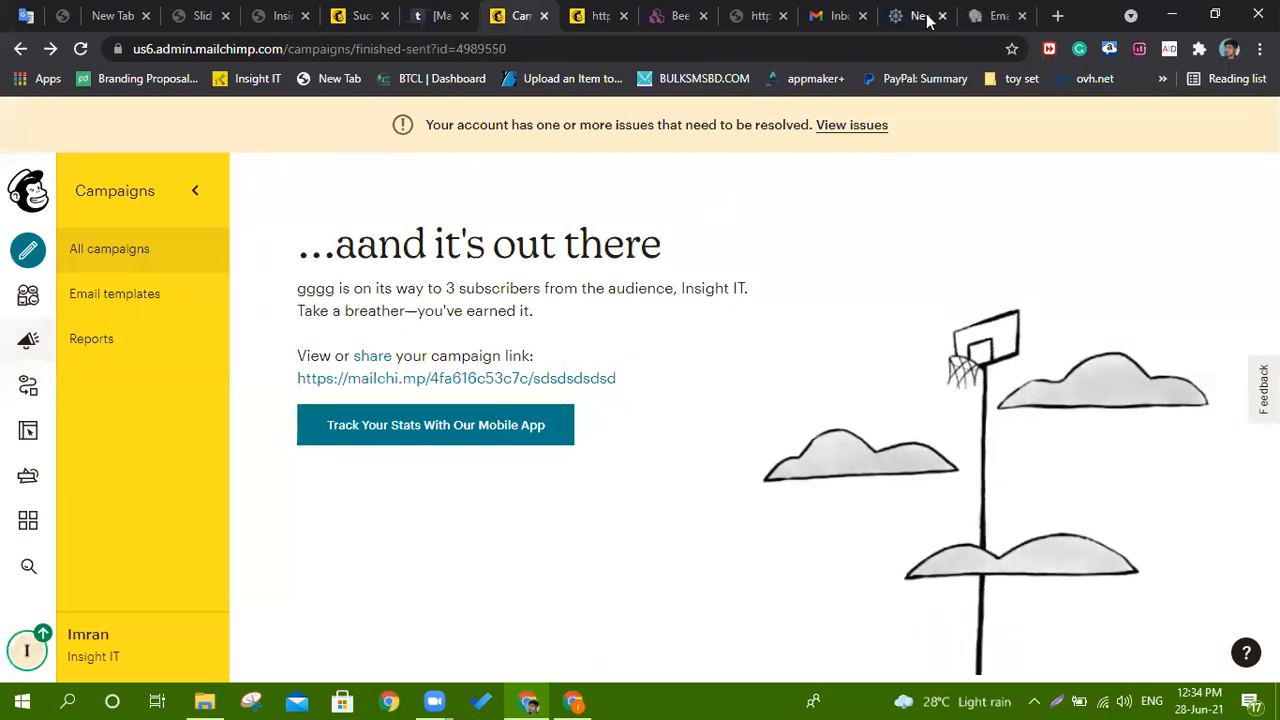
Compose a Gmail message to the mail-tester address with subject 'save 30% off your first shopping'.
{"action": "left_click", "coordinate": [838, 14]}
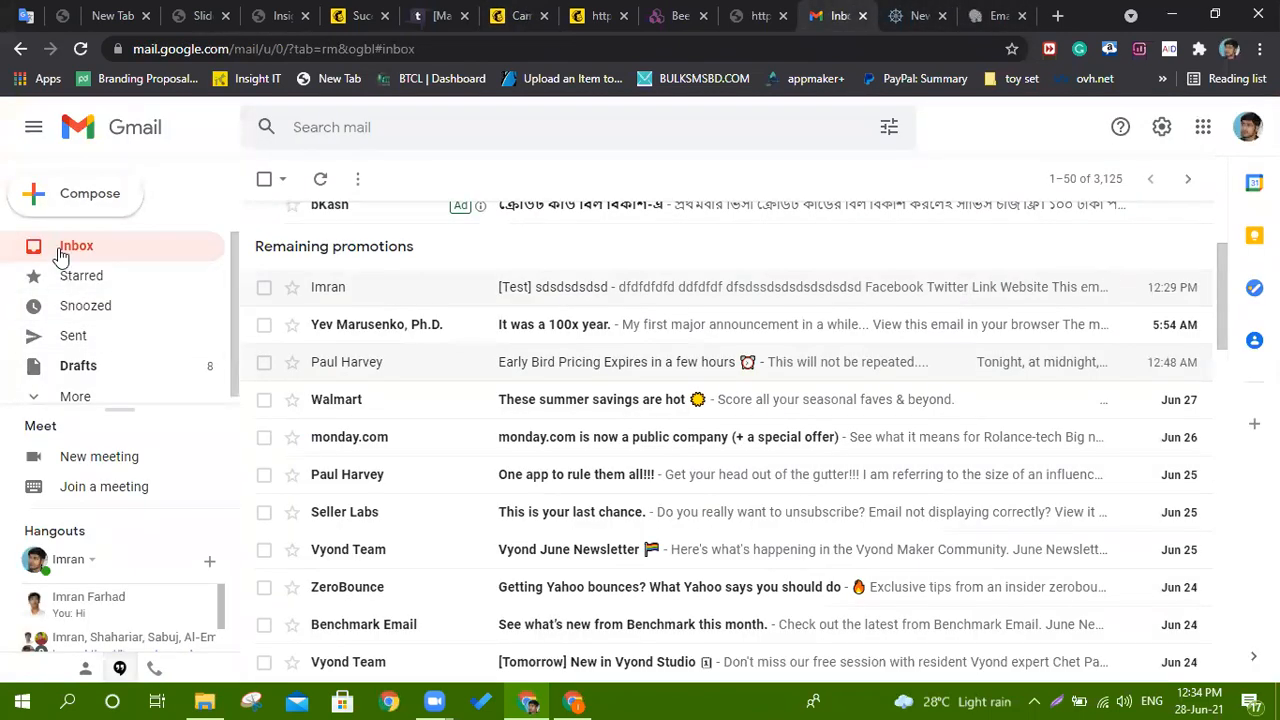
{"action": "left_click", "coordinate": [88, 194]}
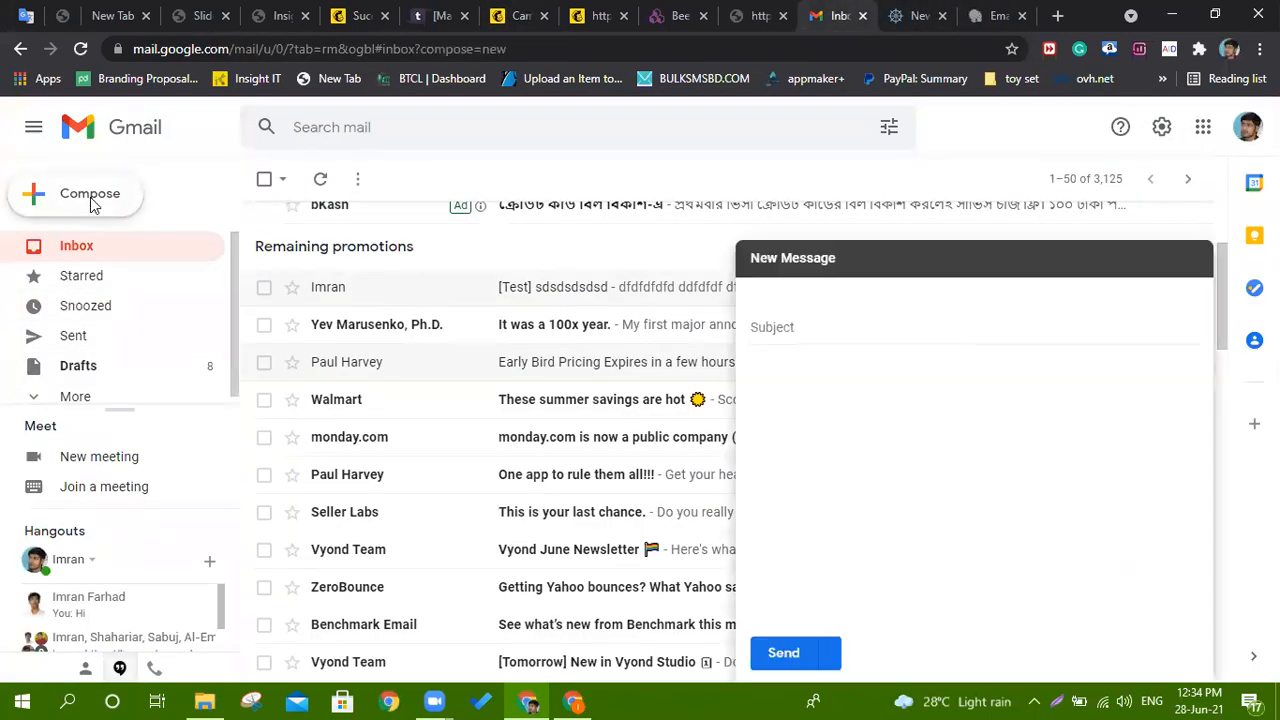
{"action": "right_click", "coordinate": [816, 294]}
{"action": "left_click", "coordinate": [900, 441]}
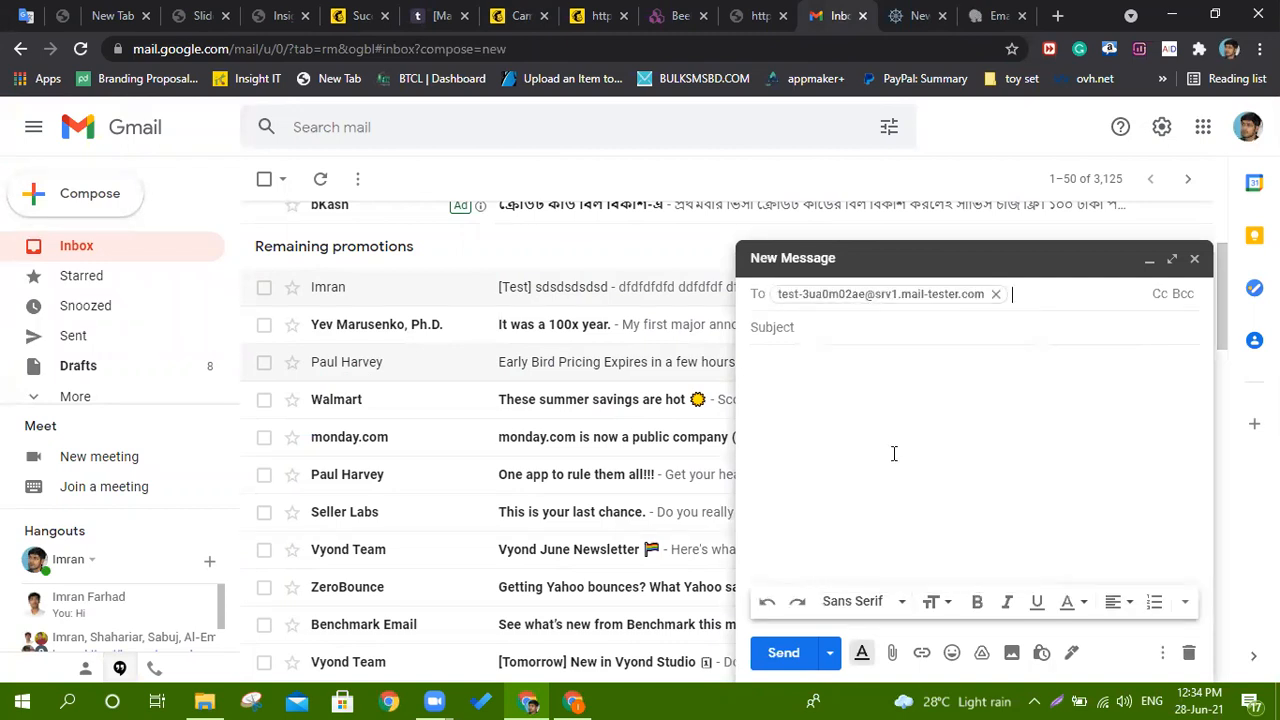
{"action": "left_click", "coordinate": [934, 334]}
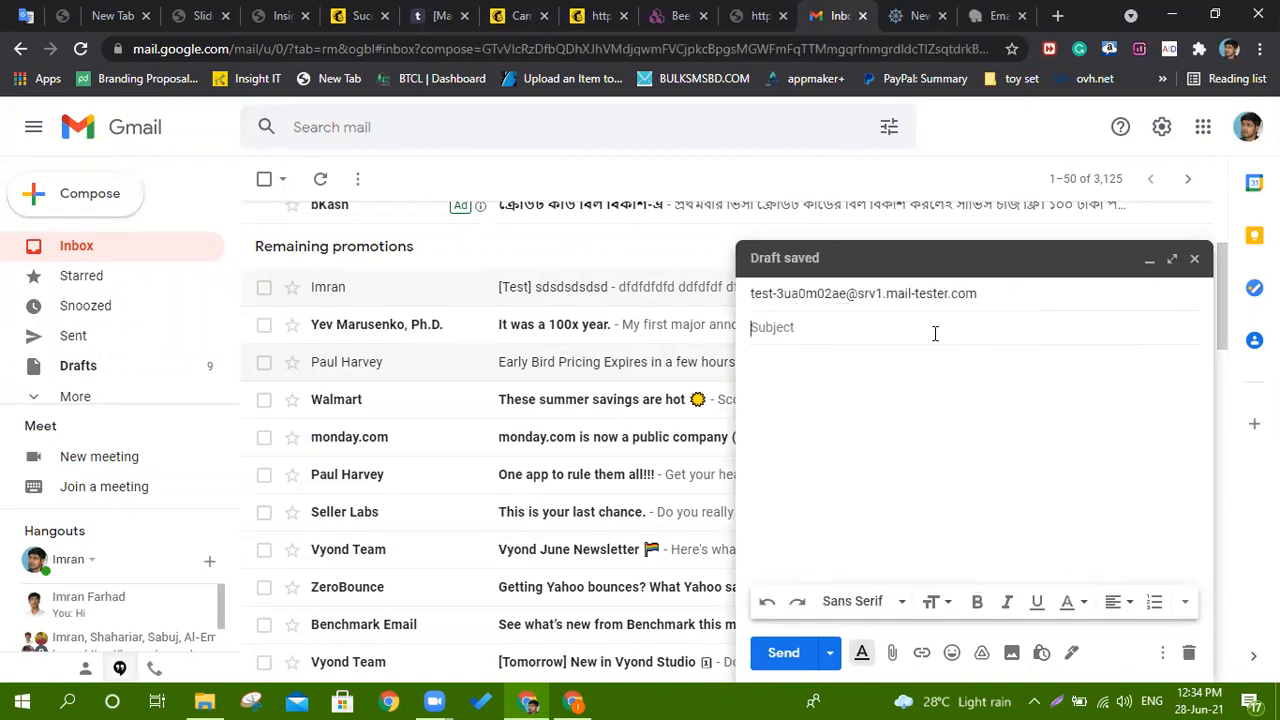
{"action": "type", "text": "save 3"}
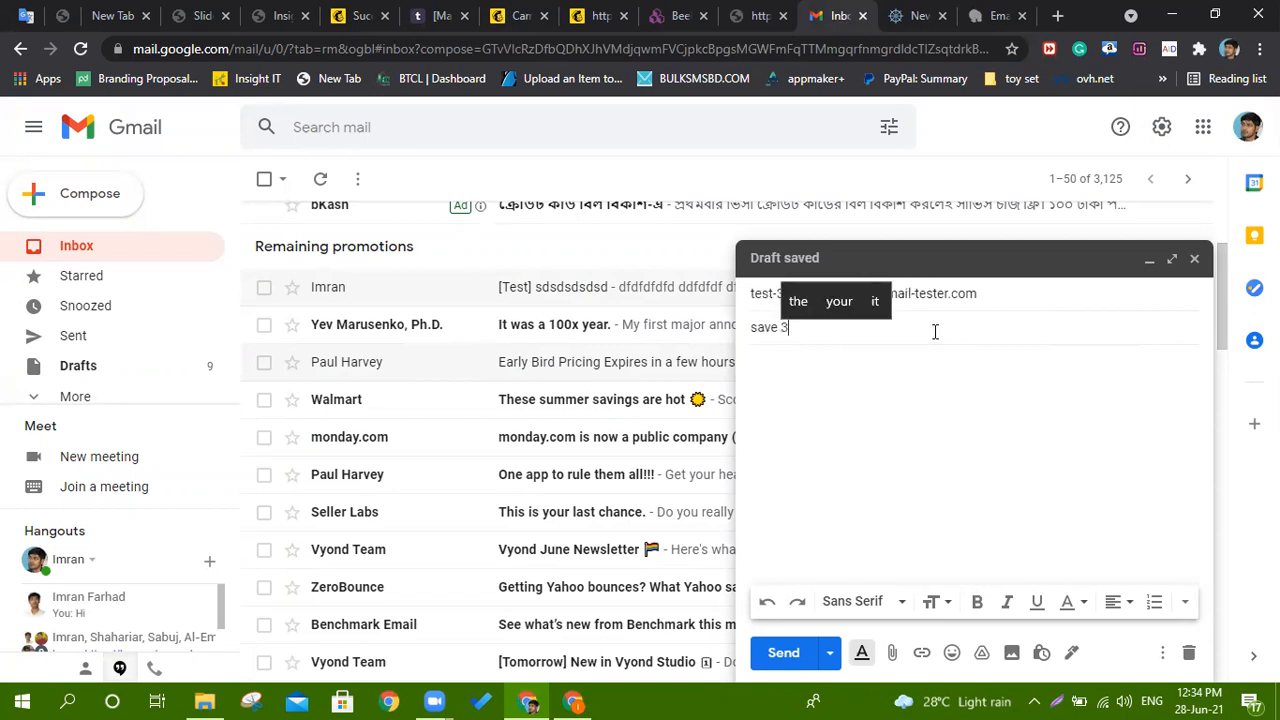
{"action": "type", "text": "0% off"}
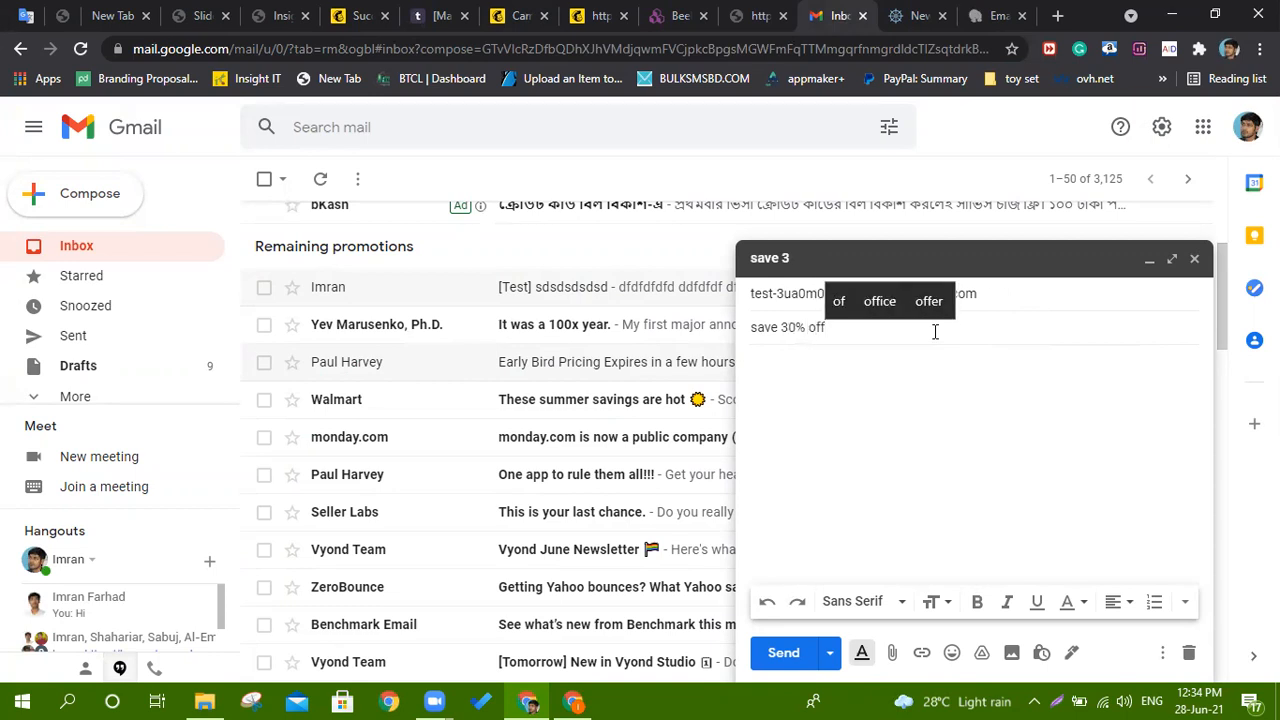
{"action": "type", "text": " you"}
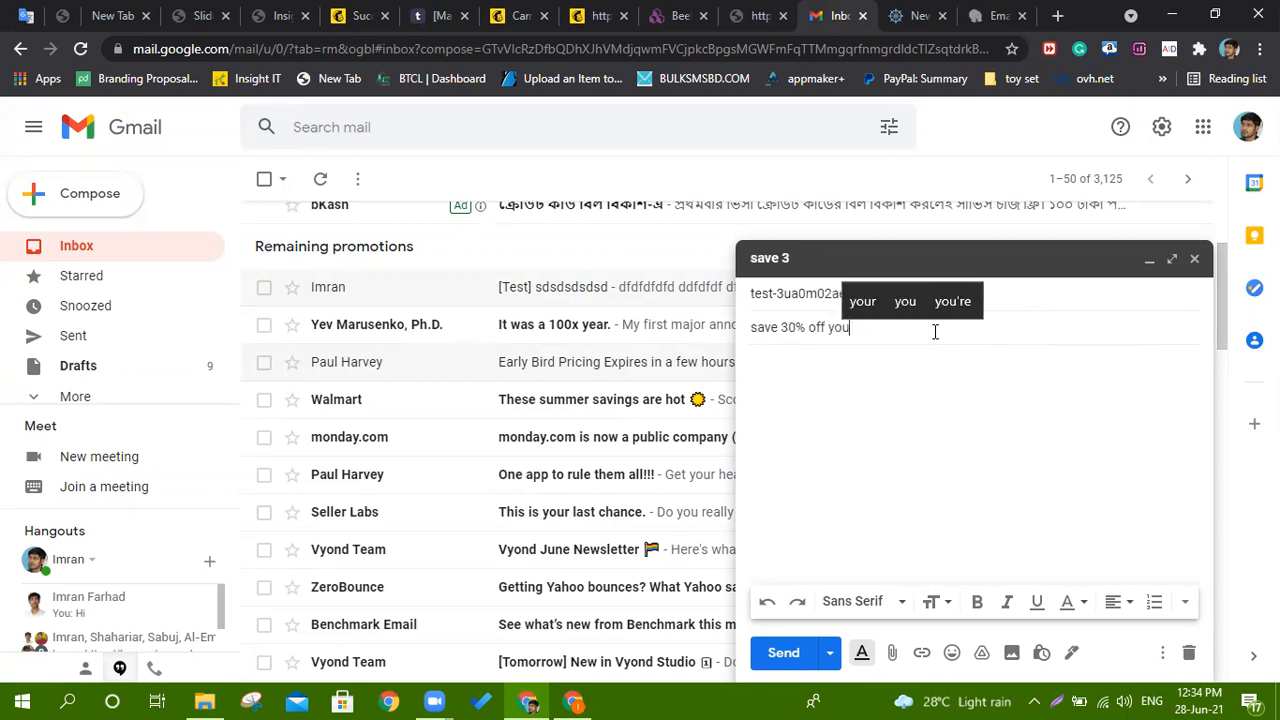
{"action": "type", "text": "r firs"}
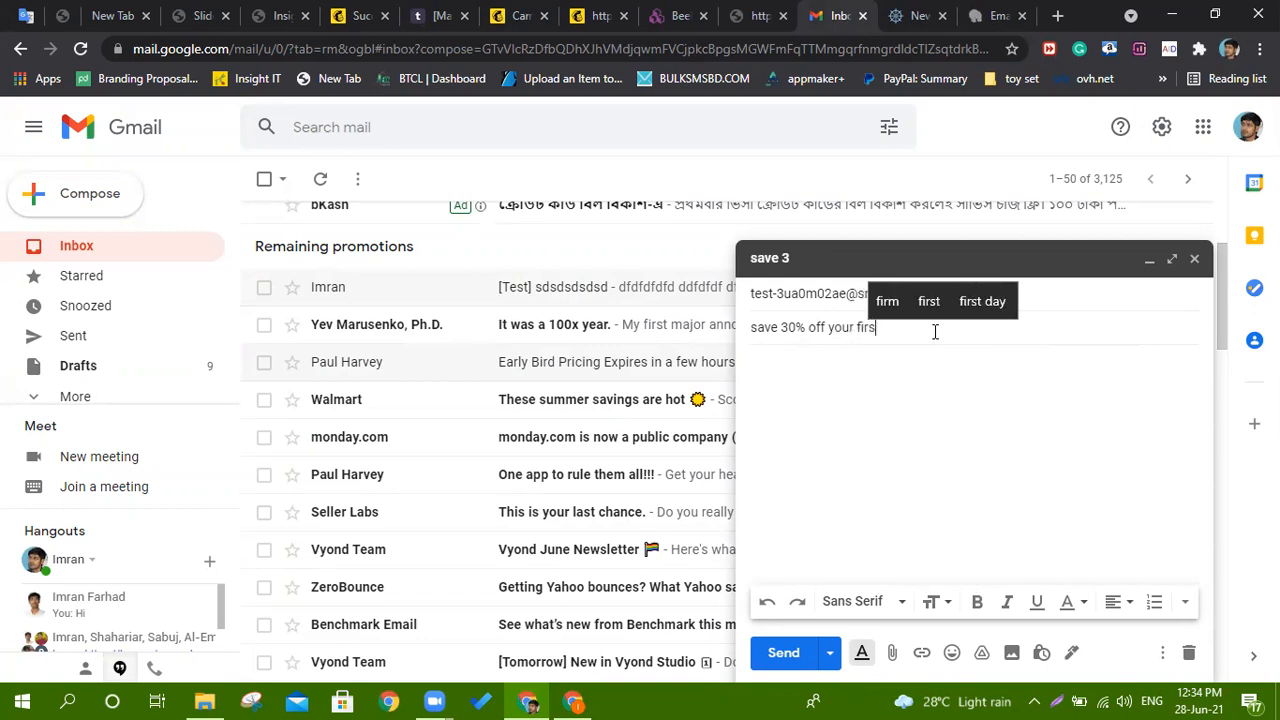
{"action": "type", "text": "t shopping"}
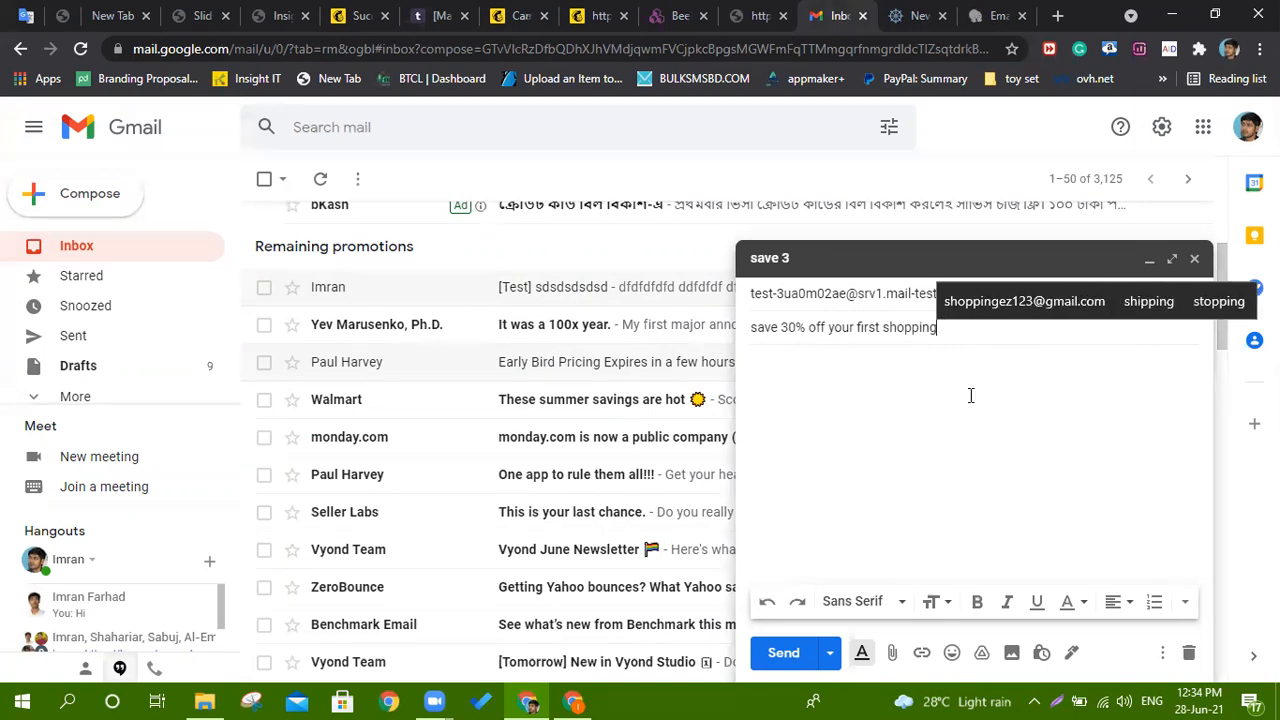
Place the cursor in the message body and reveal the extra formatting options.
{"action": "left_click", "coordinate": [960, 420]}
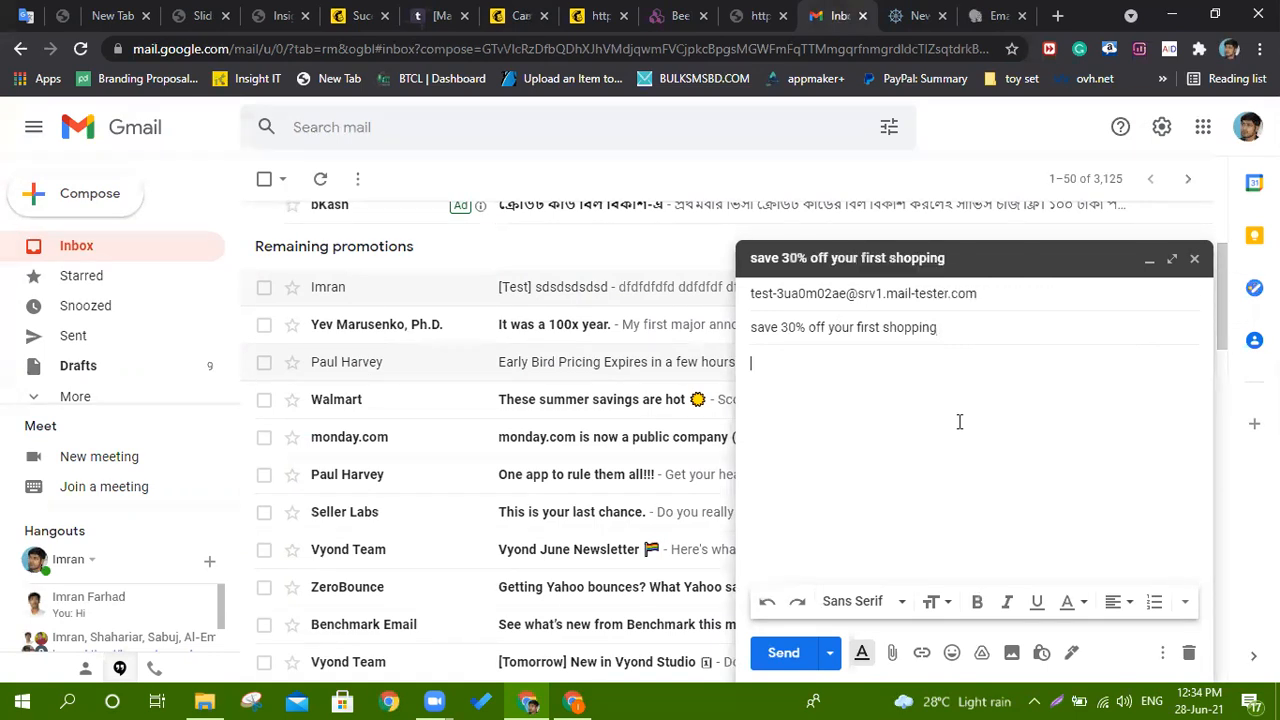
{"action": "left_click", "coordinate": [1184, 602]}
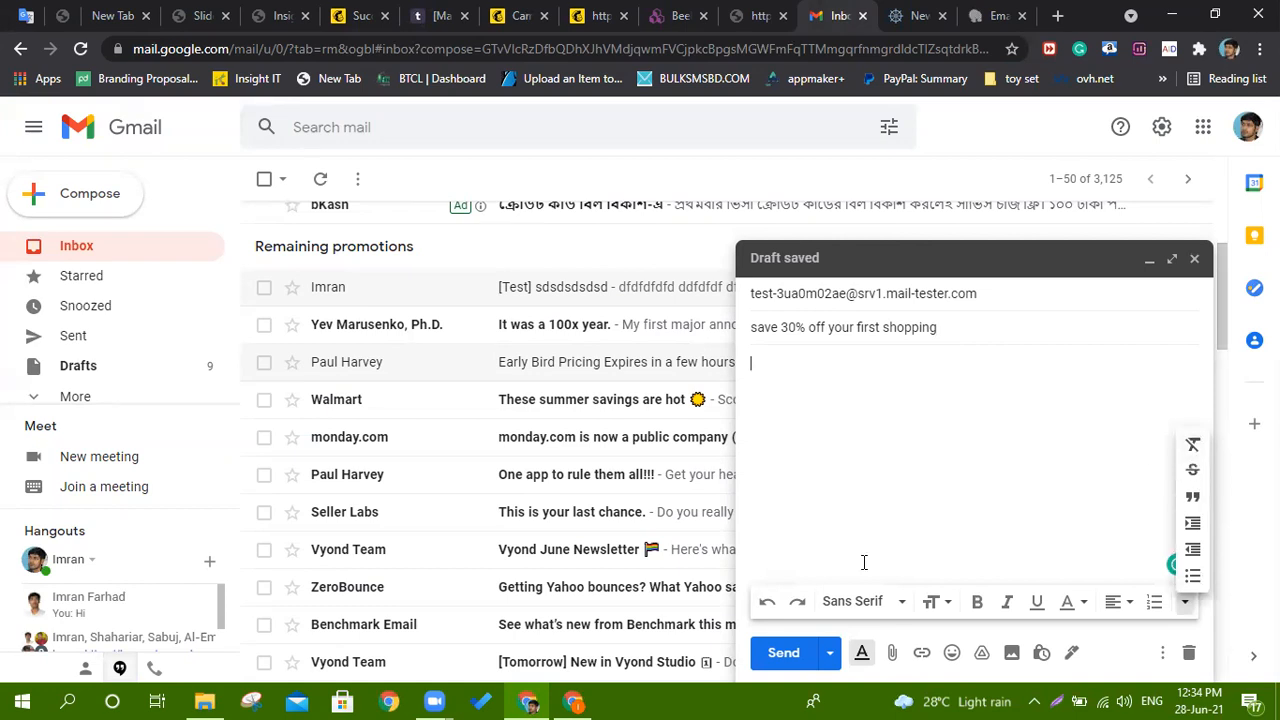
{"action": "left_click", "coordinate": [678, 15]}
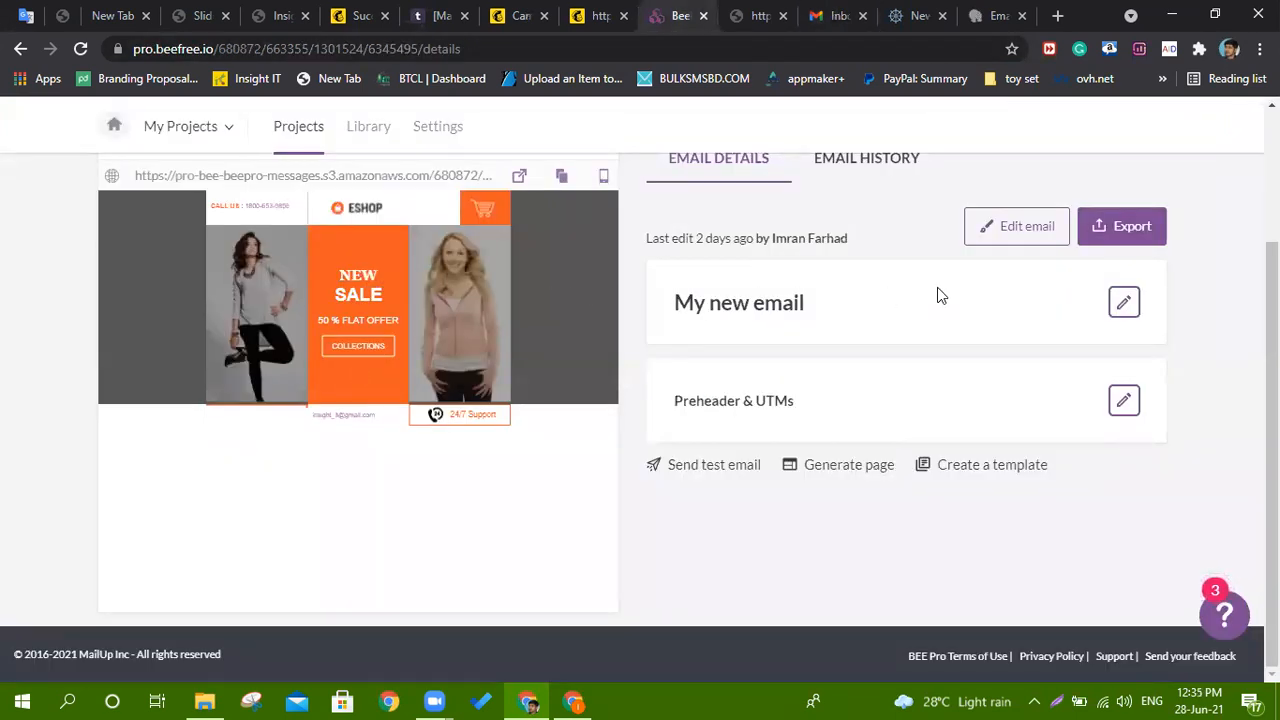
Export and copy the email's full HTML code from BEE Pro, then go back to the Gmail draft.
{"action": "left_click", "coordinate": [1138, 222]}
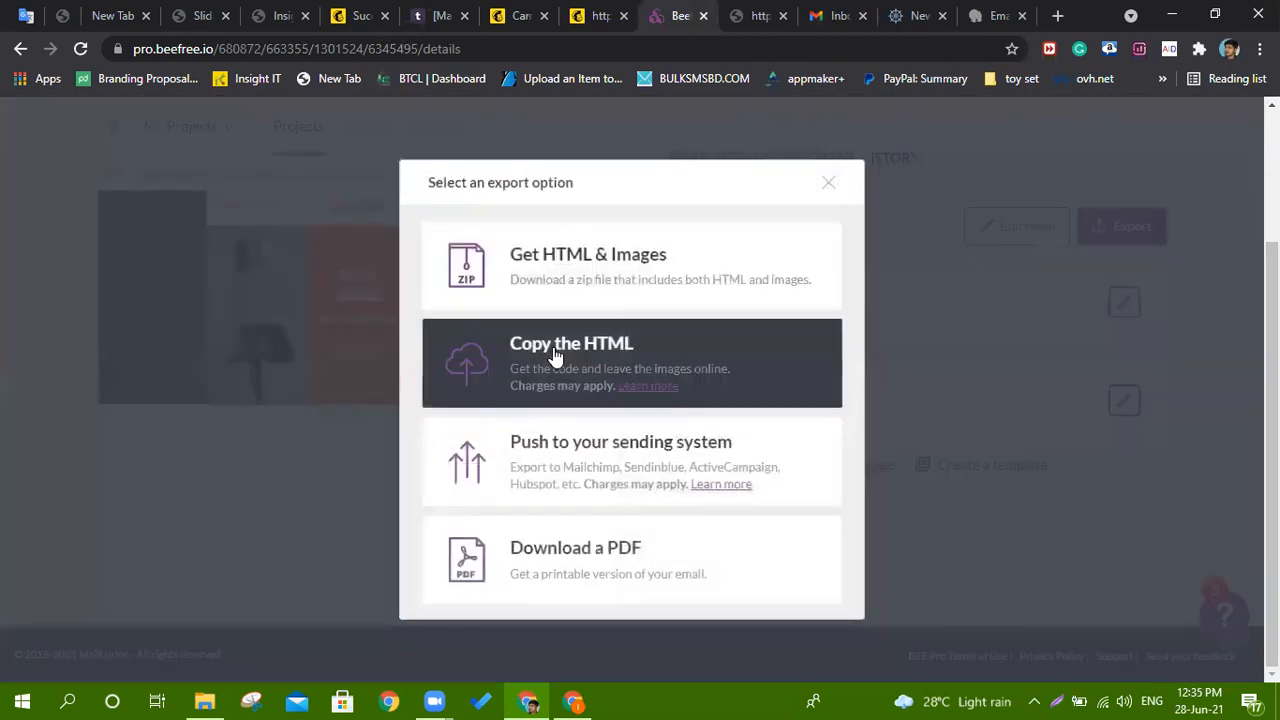
{"action": "left_click", "coordinate": [555, 355]}
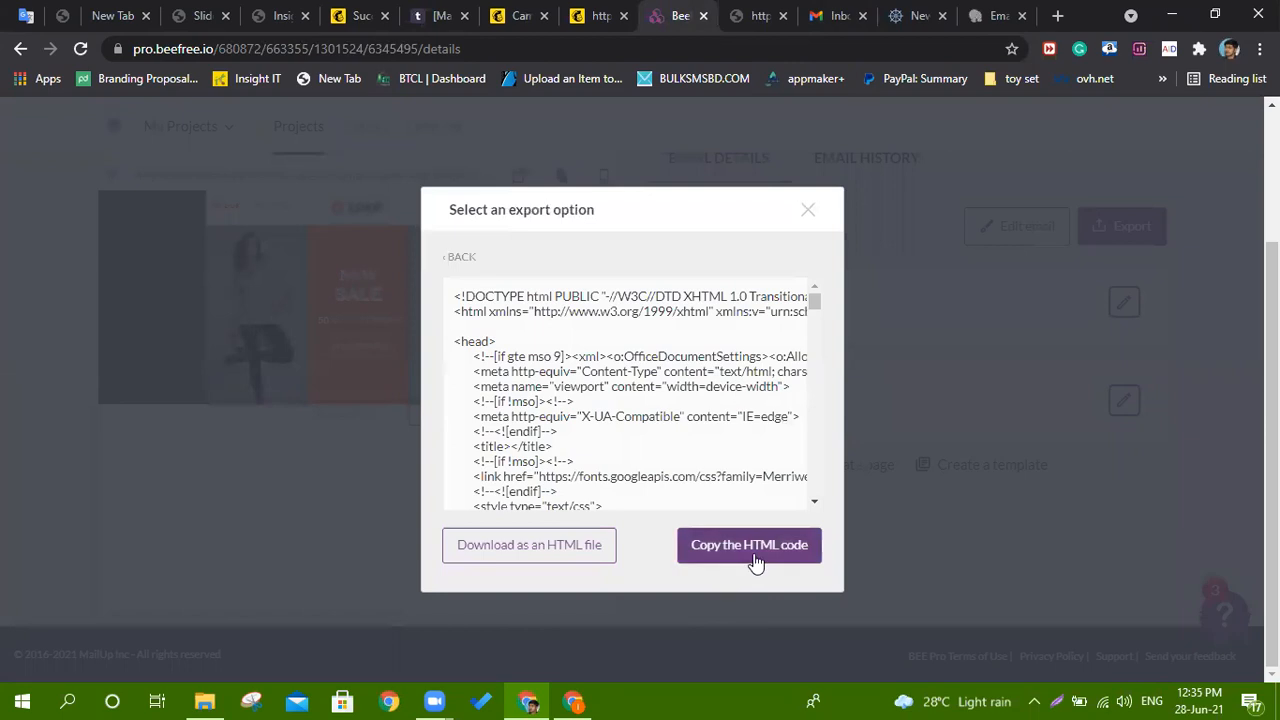
{"action": "left_click", "coordinate": [749, 548]}
{"action": "left_click", "coordinate": [836, 15]}
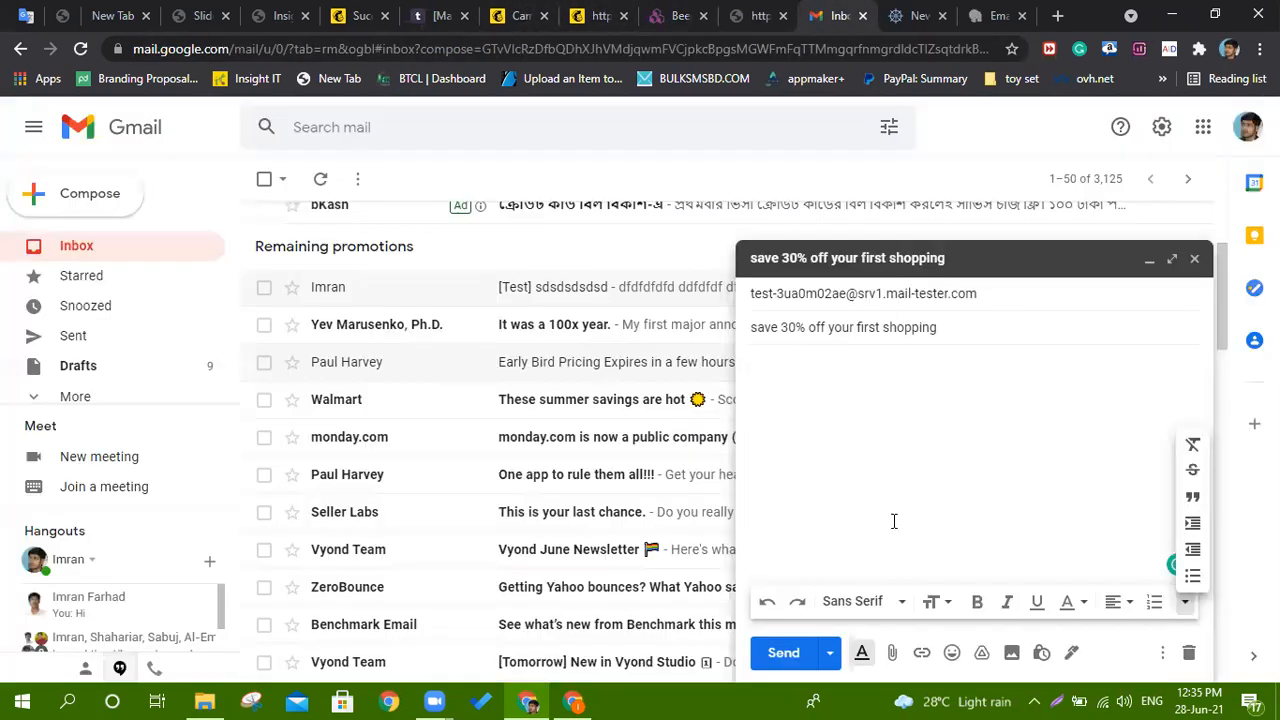
Toggle the draft's plain text mode and paste the copied HTML code into the body.
{"action": "left_click", "coordinate": [829, 652]}
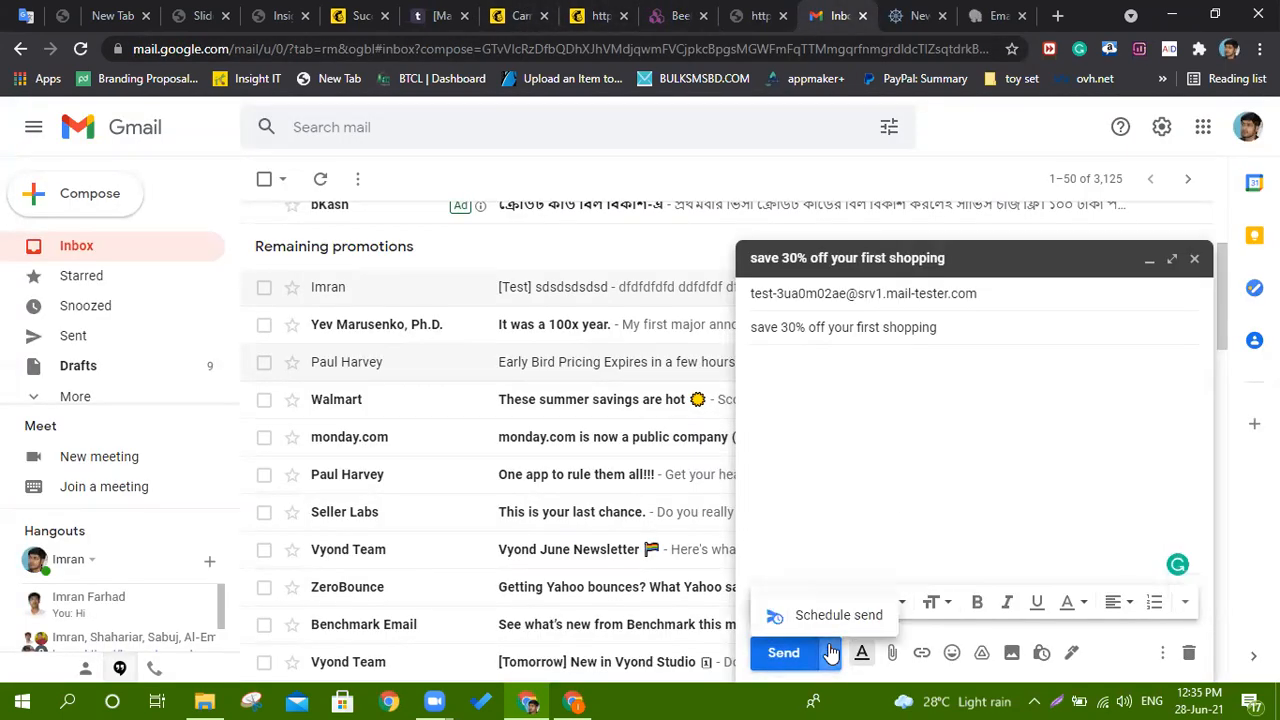
{"action": "left_click", "coordinate": [1162, 652]}
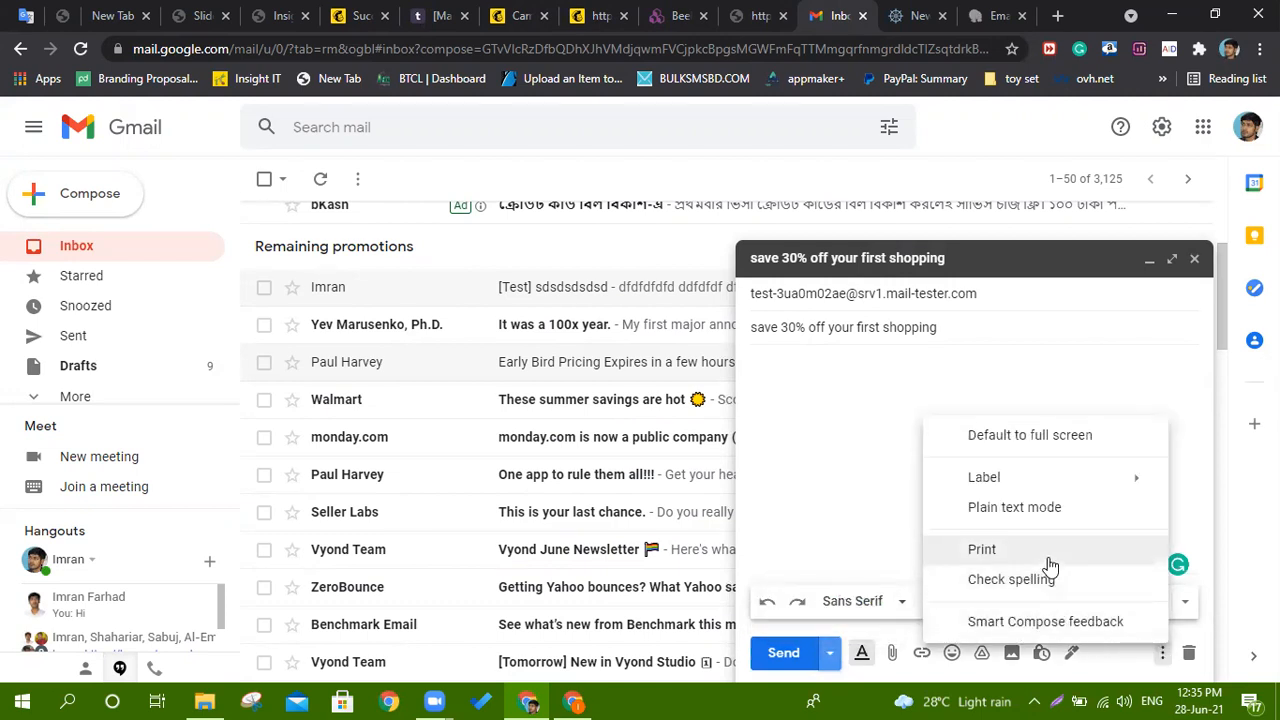
{"action": "left_click", "coordinate": [1031, 508]}
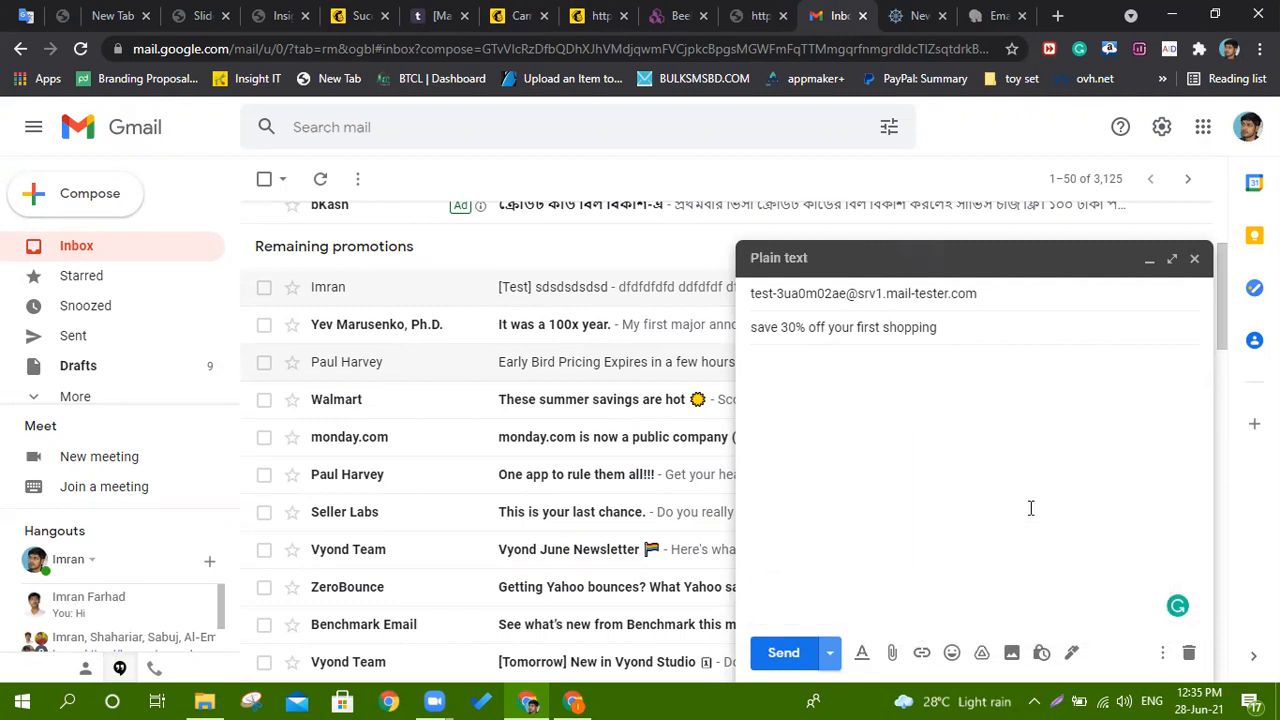
{"action": "left_click", "coordinate": [1162, 652]}
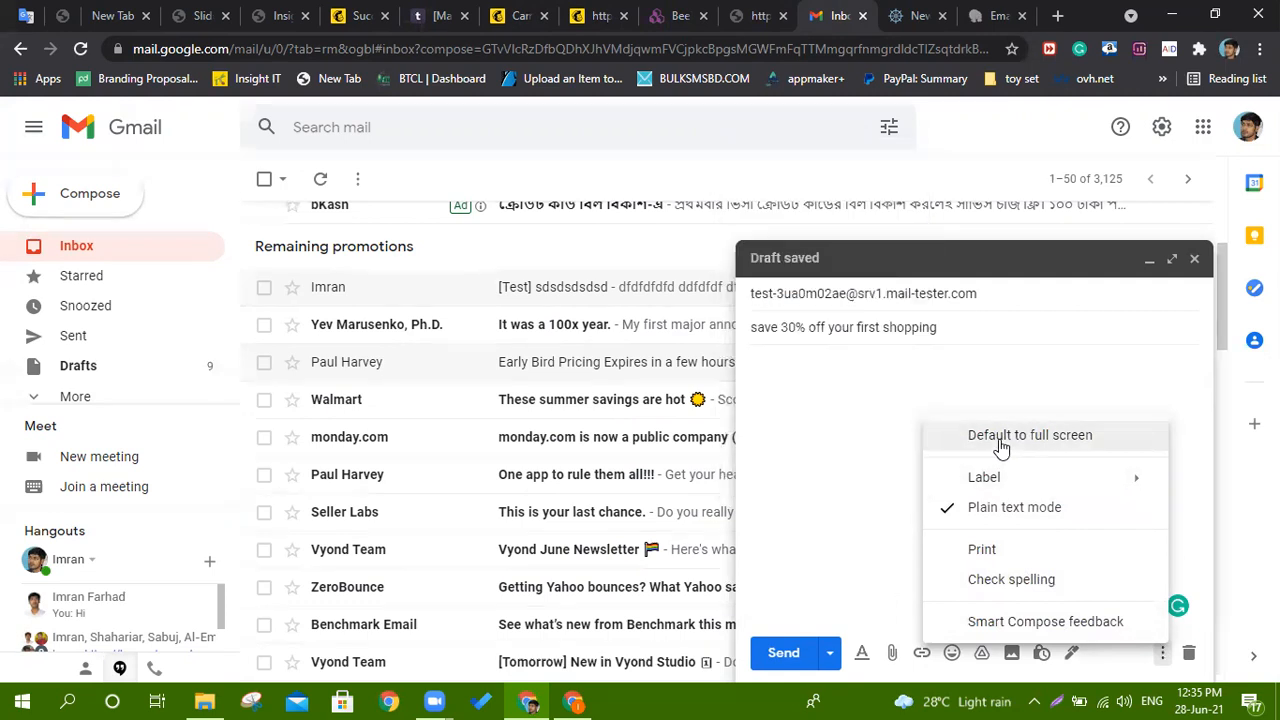
{"action": "left_click", "coordinate": [1006, 507]}
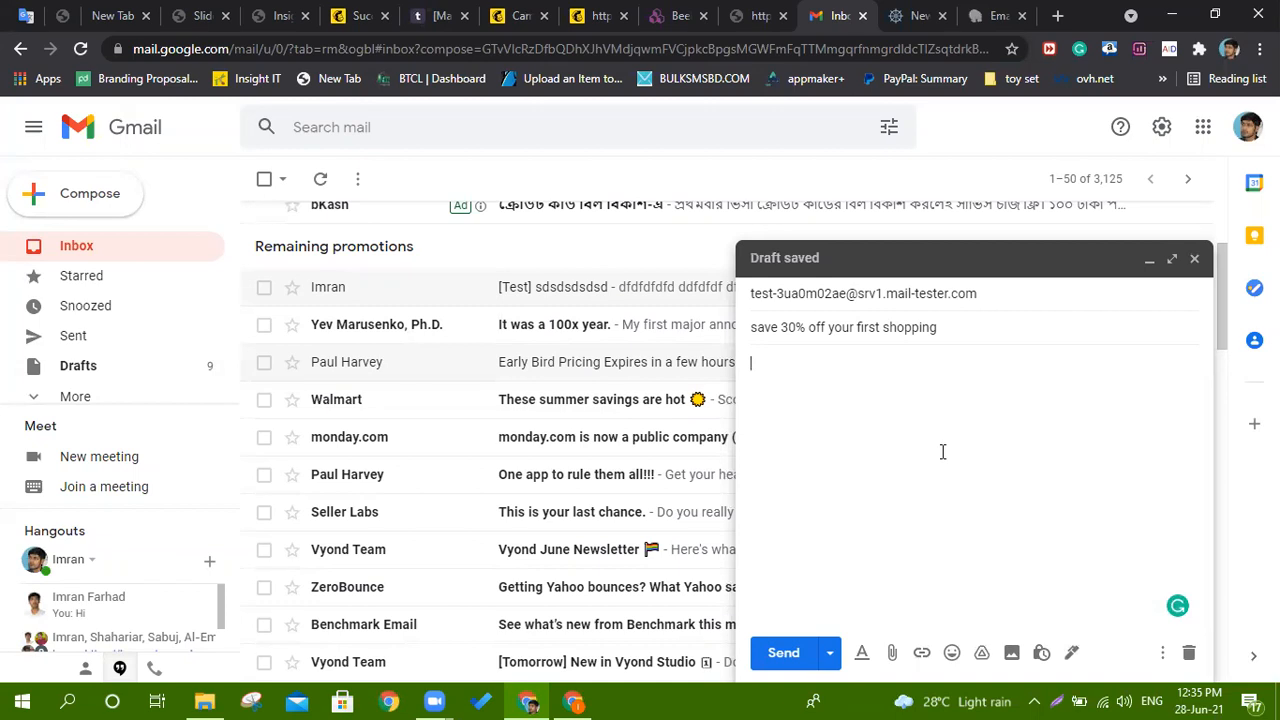
{"action": "key", "text": "ctrl+v"}
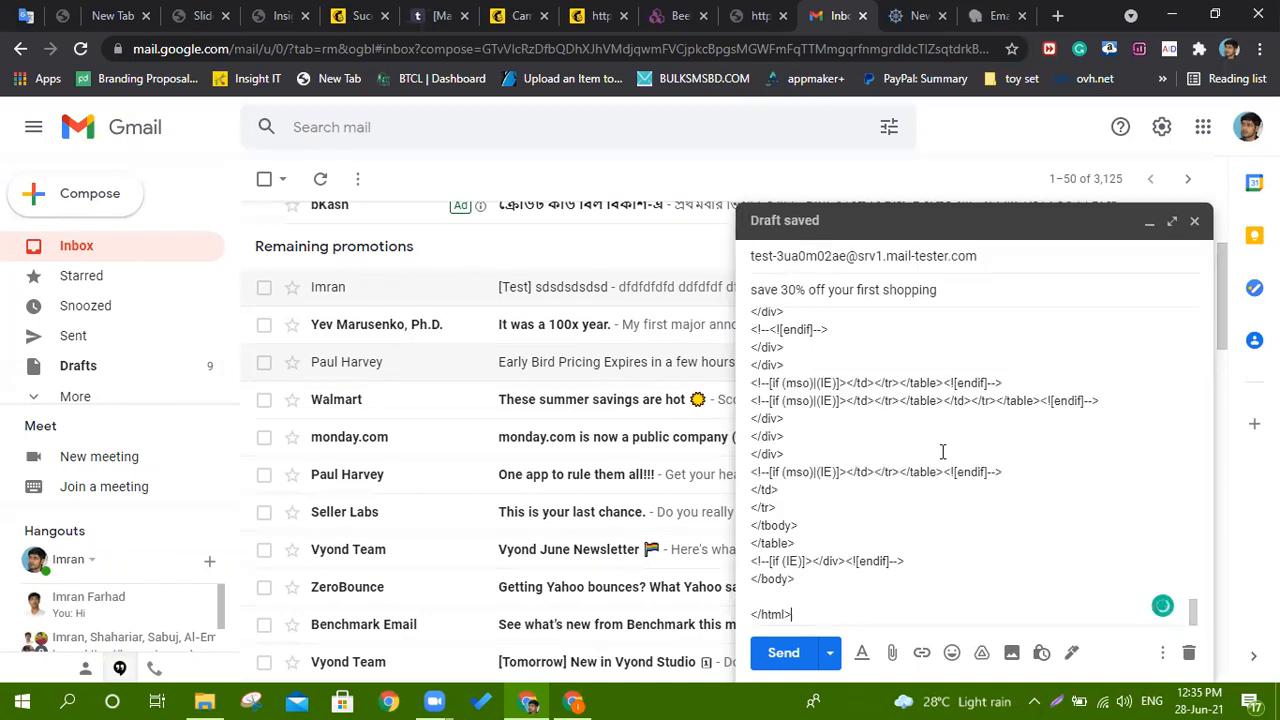
Switch plain text mode on and off again, then send the test email to mail-tester.
{"action": "left_click", "coordinate": [1162, 652]}
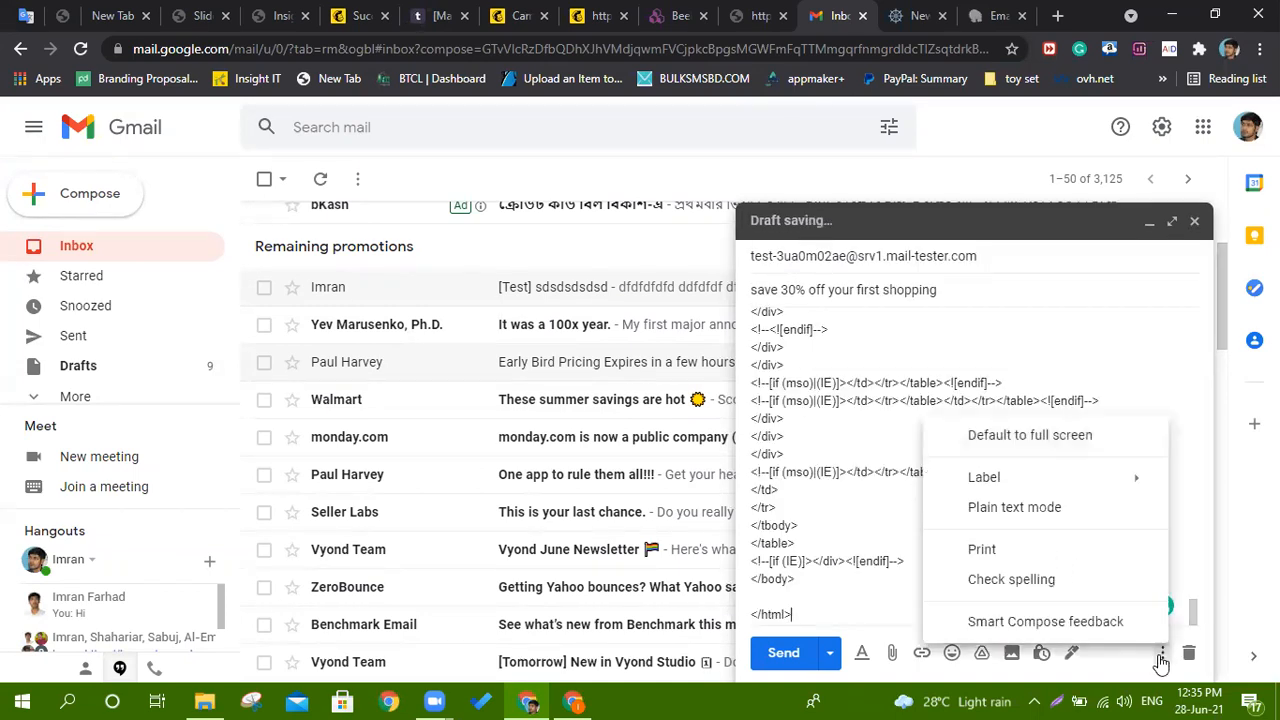
{"action": "left_click", "coordinate": [1014, 508]}
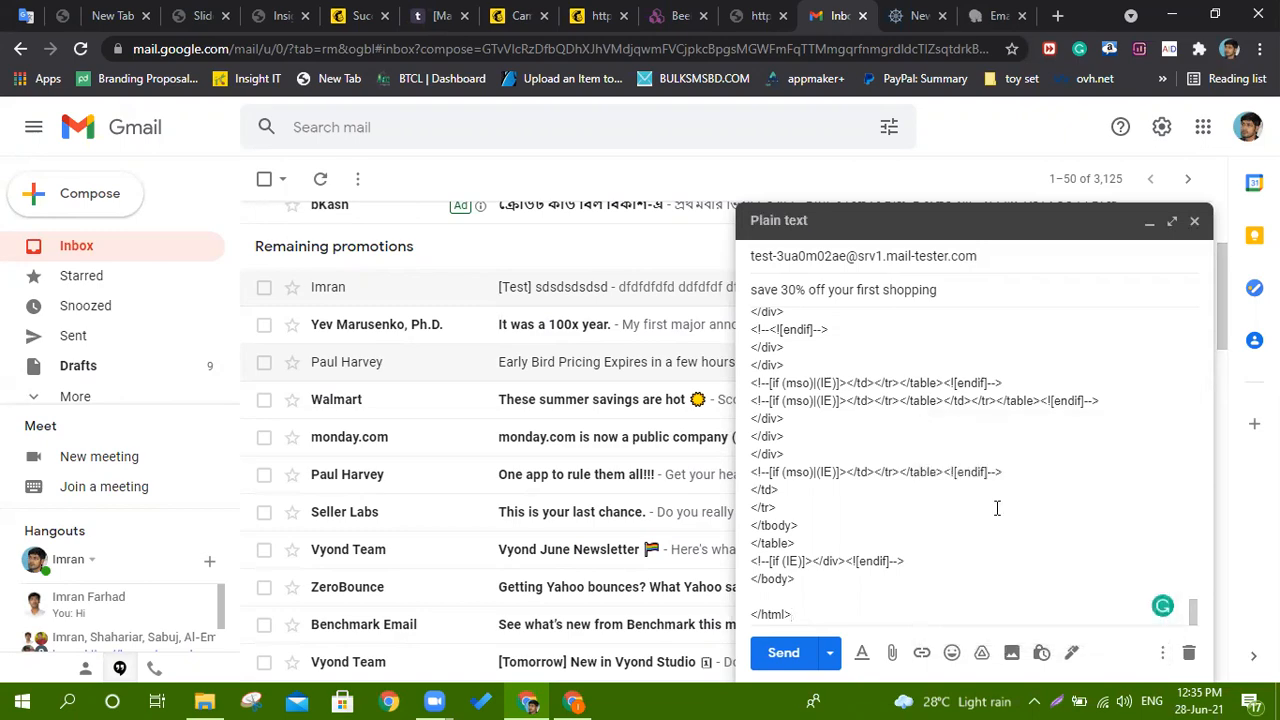
{"action": "scroll", "coordinate": [998, 500], "scroll_direction": "up", "scroll_amount": 10}
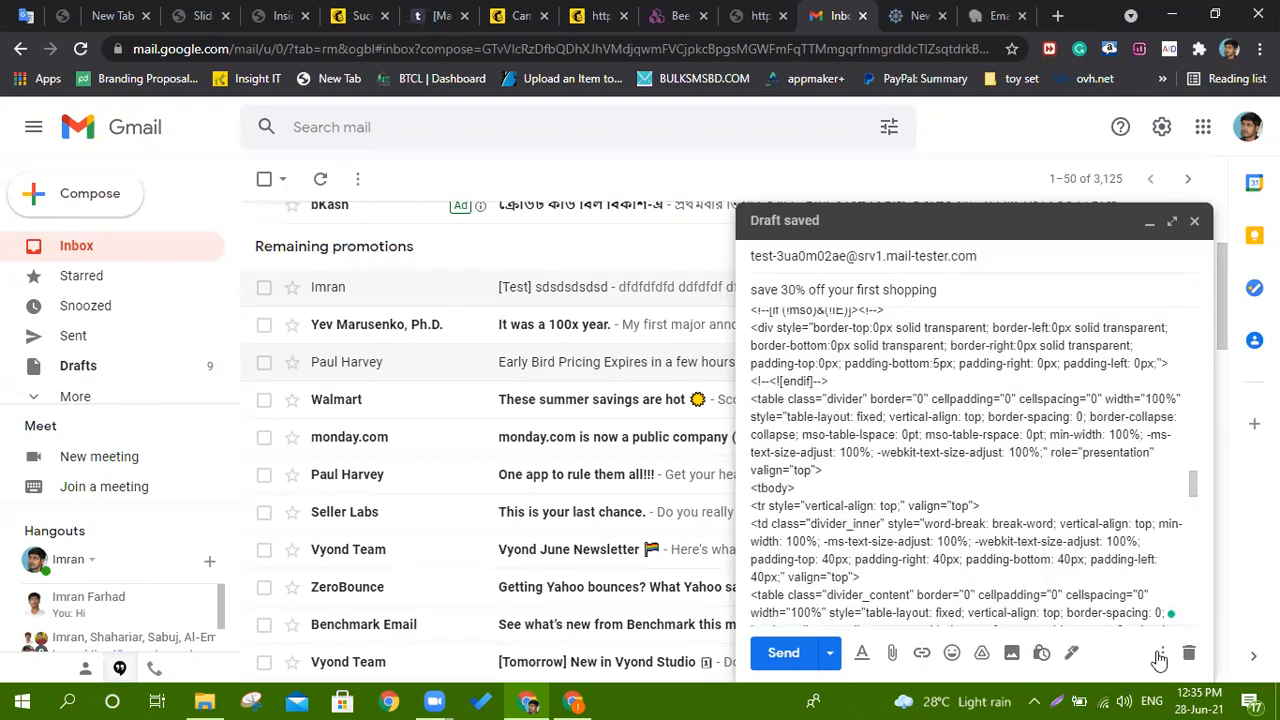
{"action": "left_click", "coordinate": [1162, 652]}
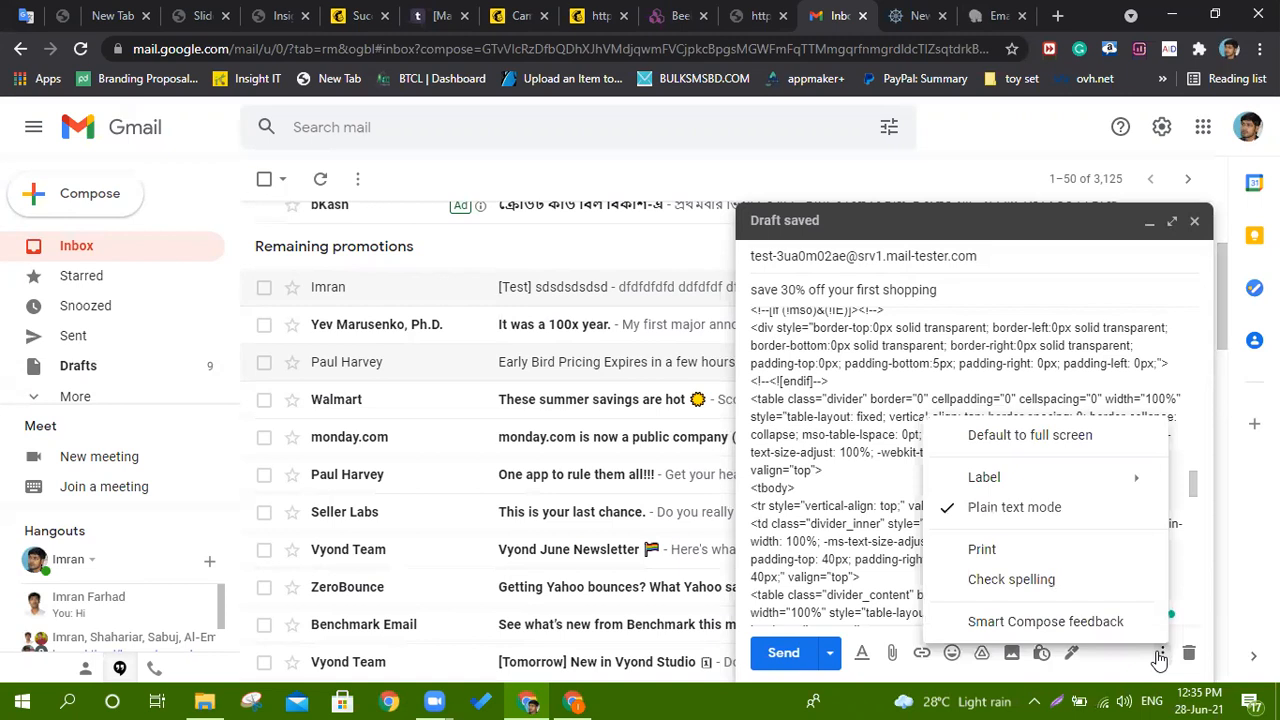
{"action": "left_click", "coordinate": [1003, 509]}
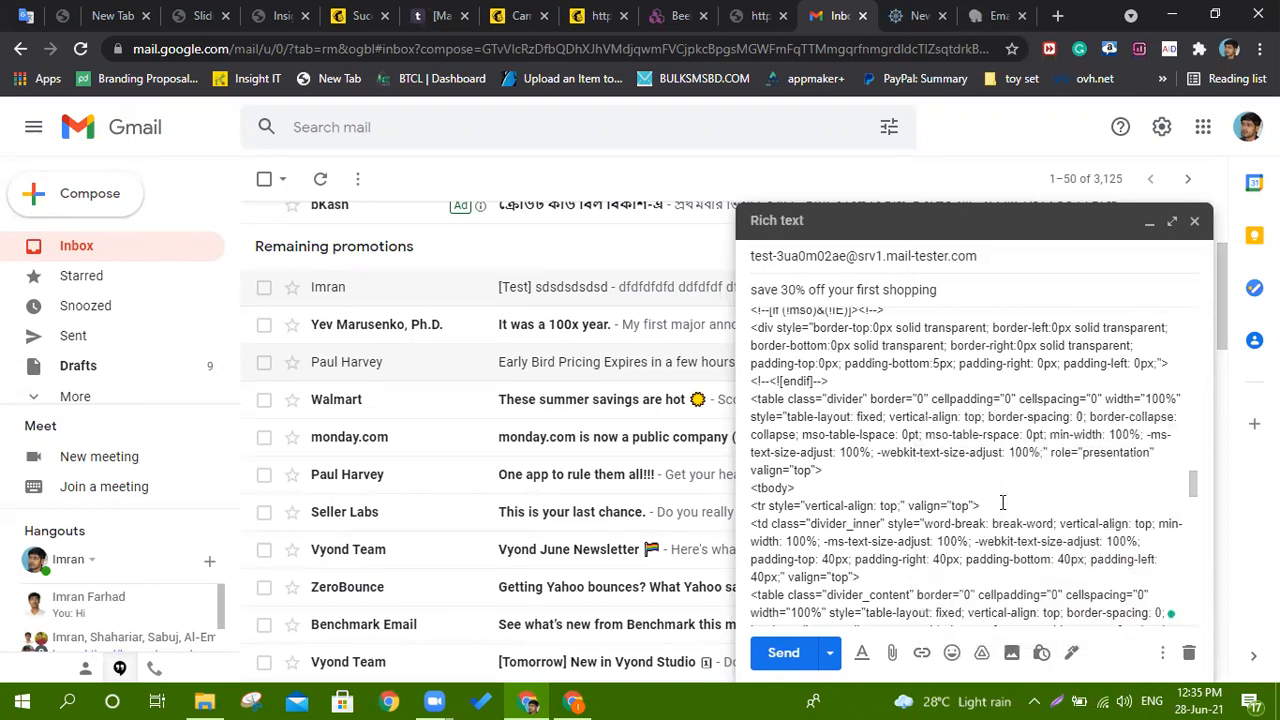
{"action": "scroll", "coordinate": [1000, 505], "scroll_direction": "up", "scroll_amount": 15}
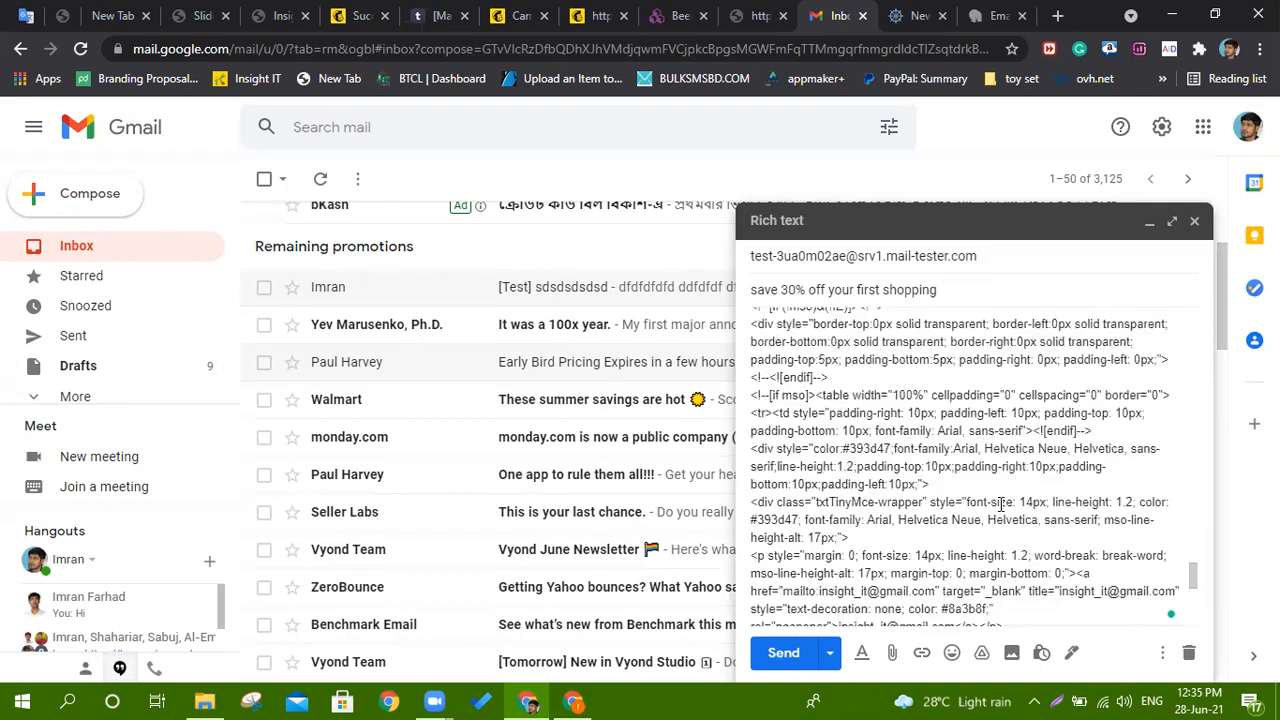
{"action": "scroll", "coordinate": [956, 591], "scroll_direction": "up", "scroll_amount": 3}
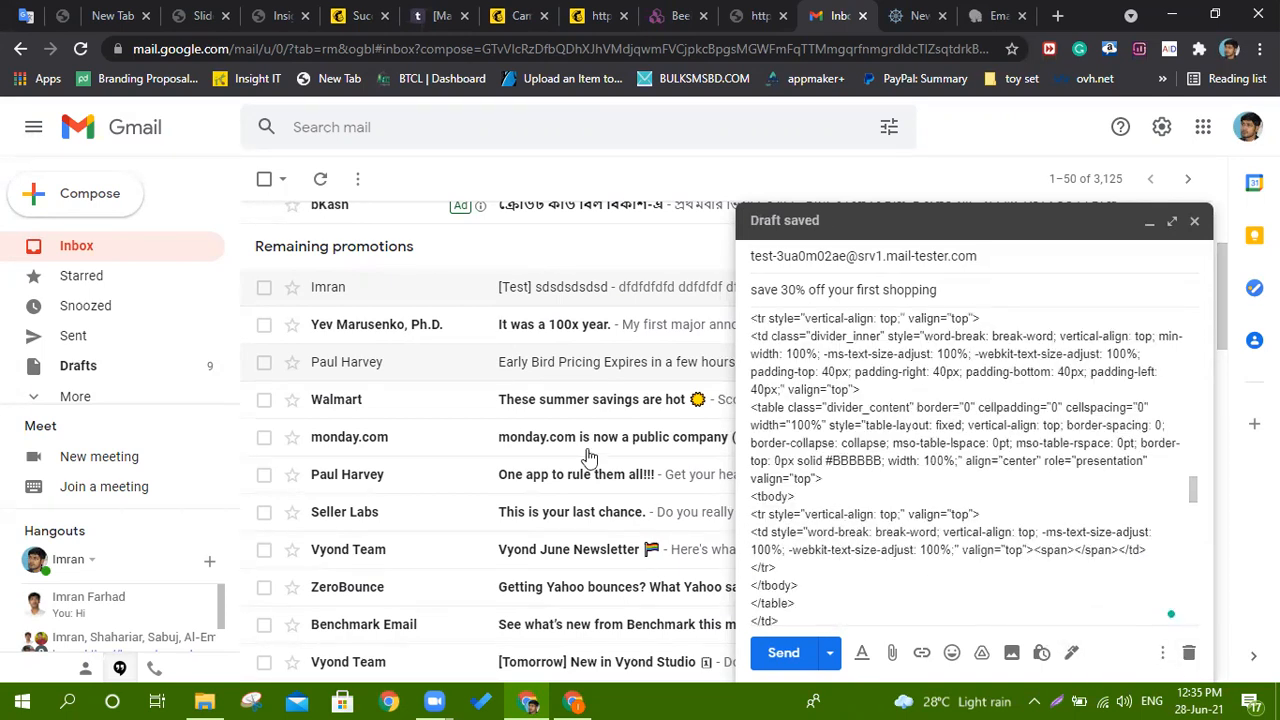
{"action": "left_click", "coordinate": [772, 655]}
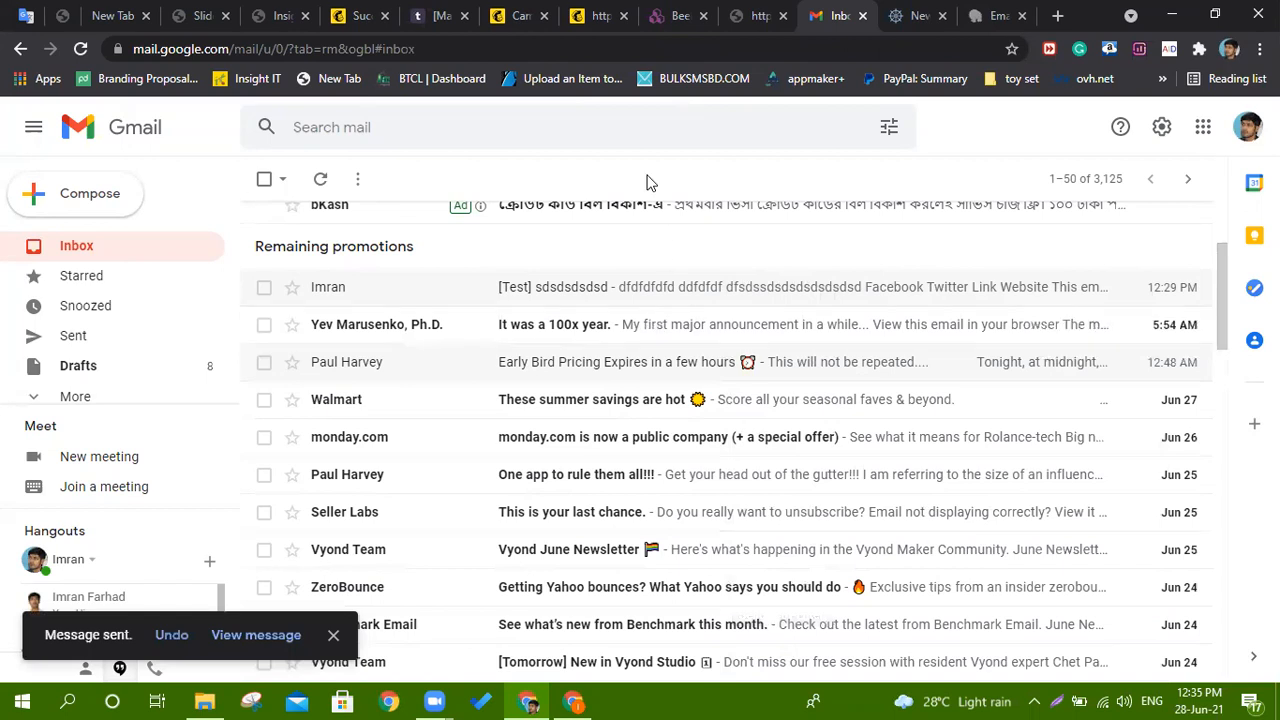
{"action": "left_click", "coordinate": [915, 15]}
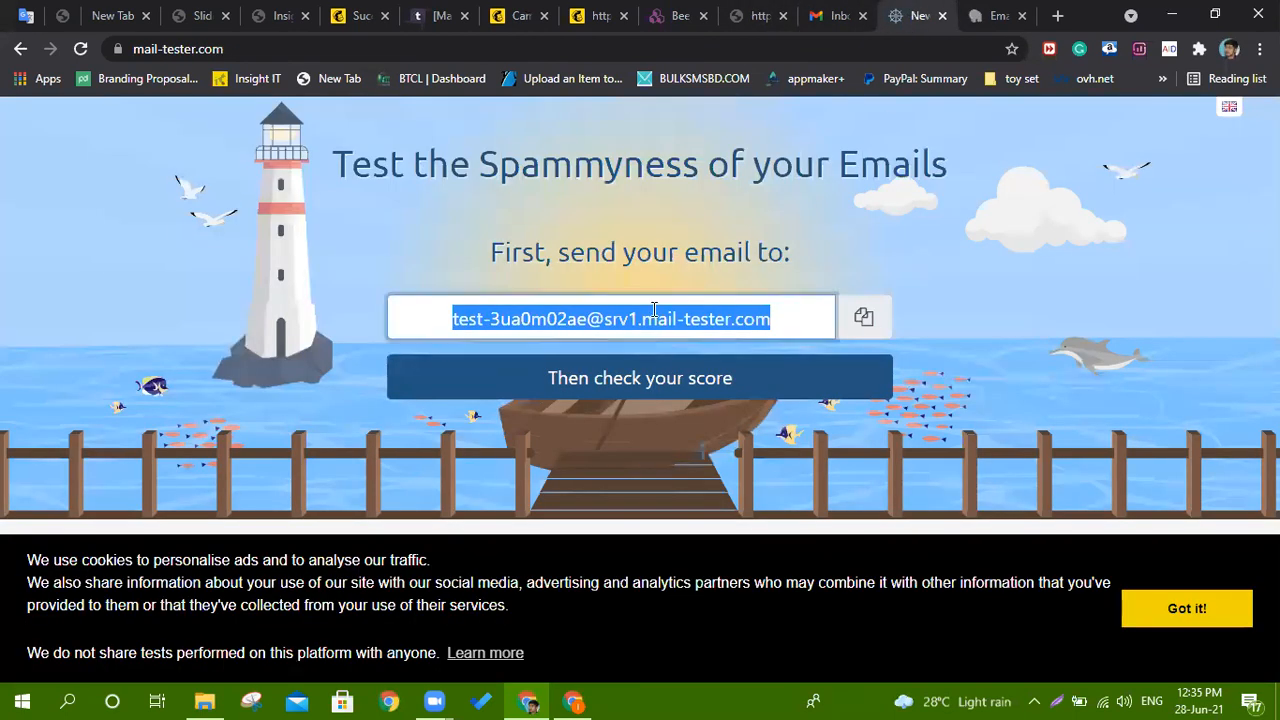
Start mail-tester's spam-score check for the test email just sent.
{"action": "left_click", "coordinate": [638, 386]}
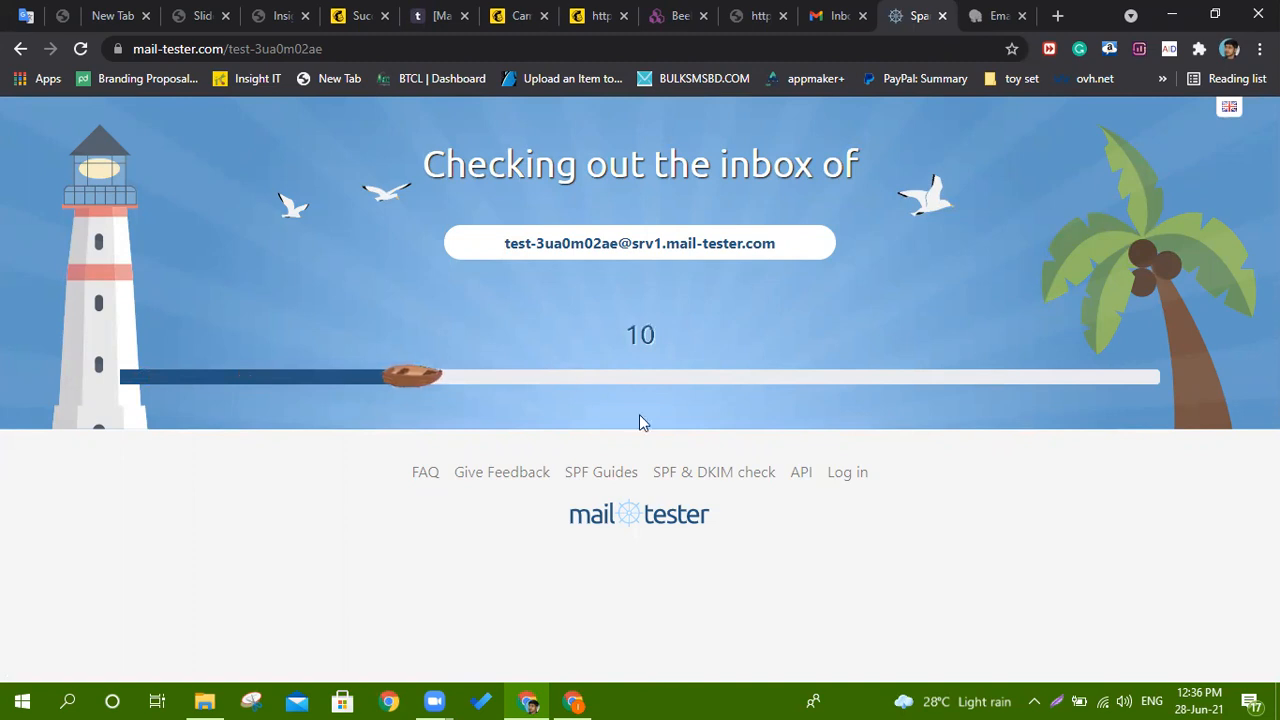
Enter a sample Gmail address in Email Hippo's verifier and submit it.
{"action": "left_click", "coordinate": [995, 15]}
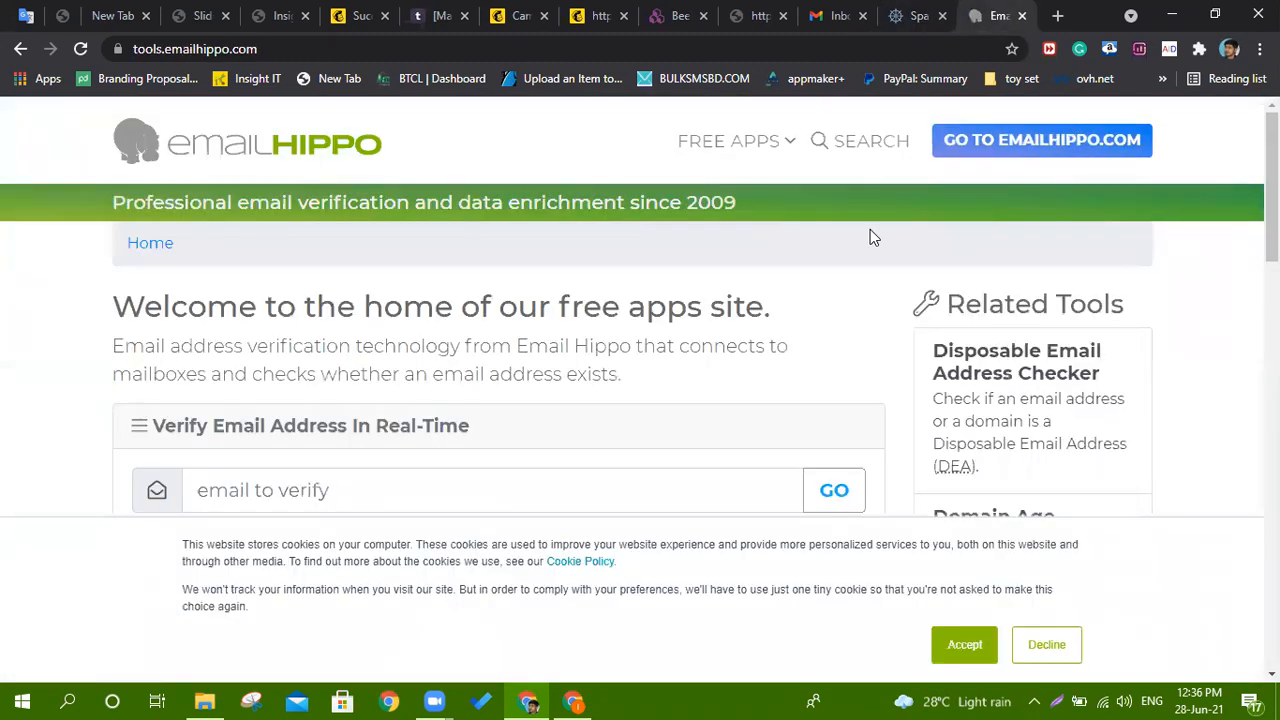
{"action": "left_click", "coordinate": [311, 497]}
{"action": "scroll", "coordinate": [326, 480], "scroll_direction": "down", "scroll_amount": 2}
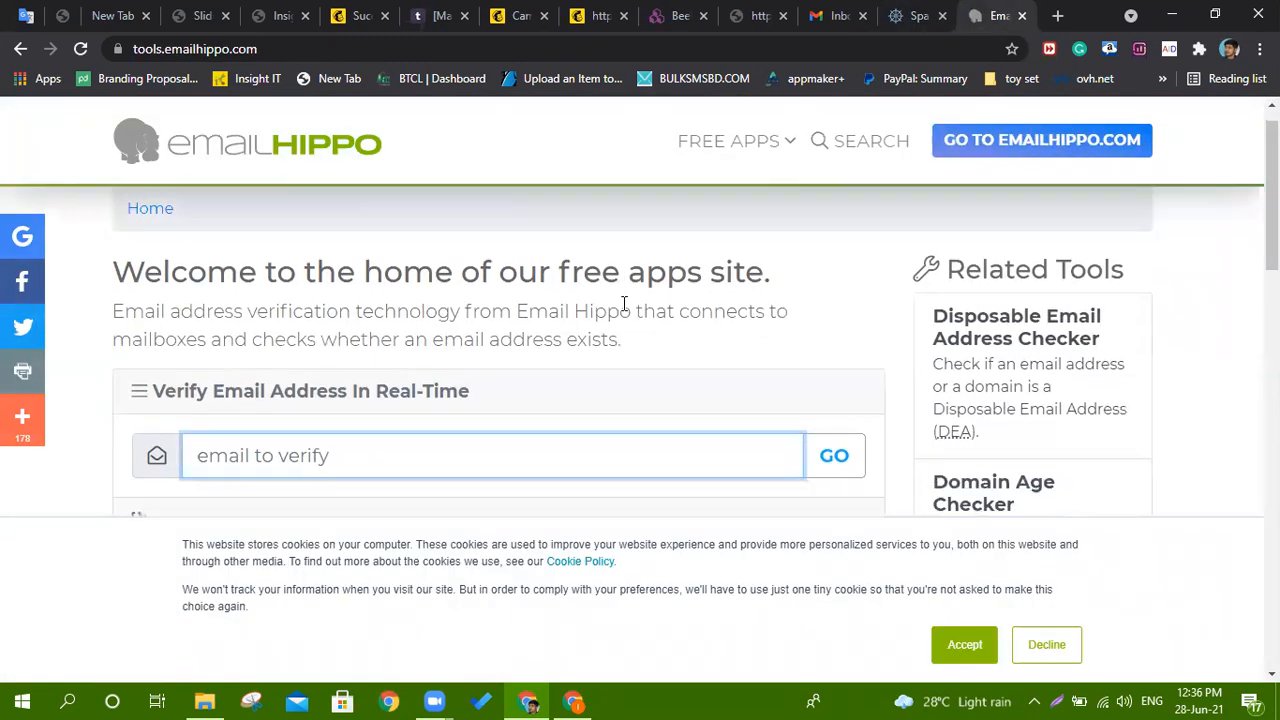
{"action": "type", "text": "d"}
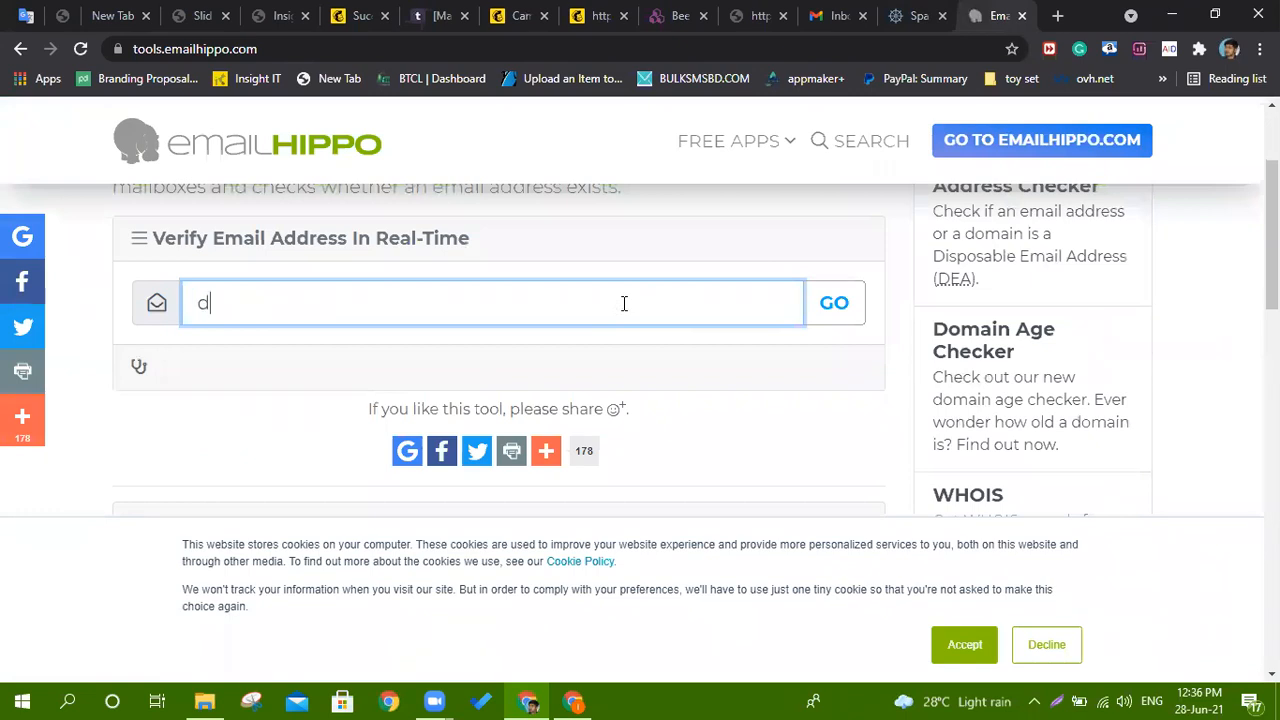
{"action": "type", "text": "dd@gmai"}
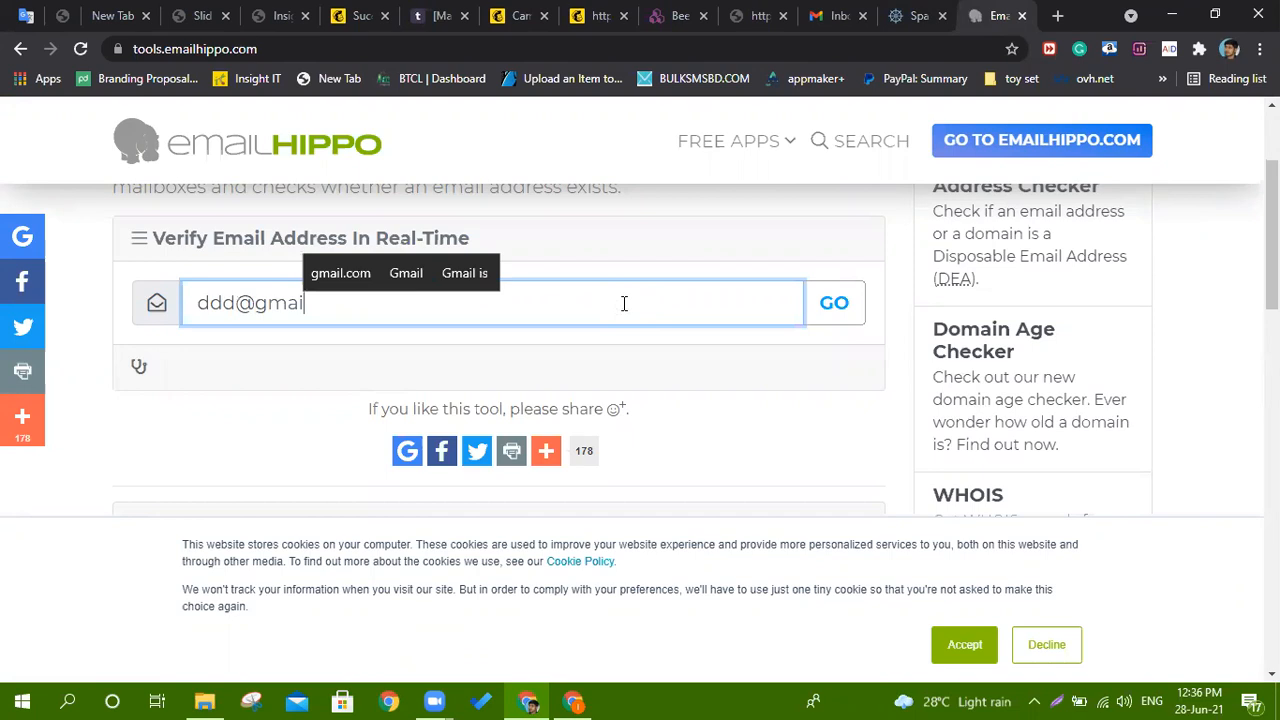
{"action": "type", "text": "l.com"}
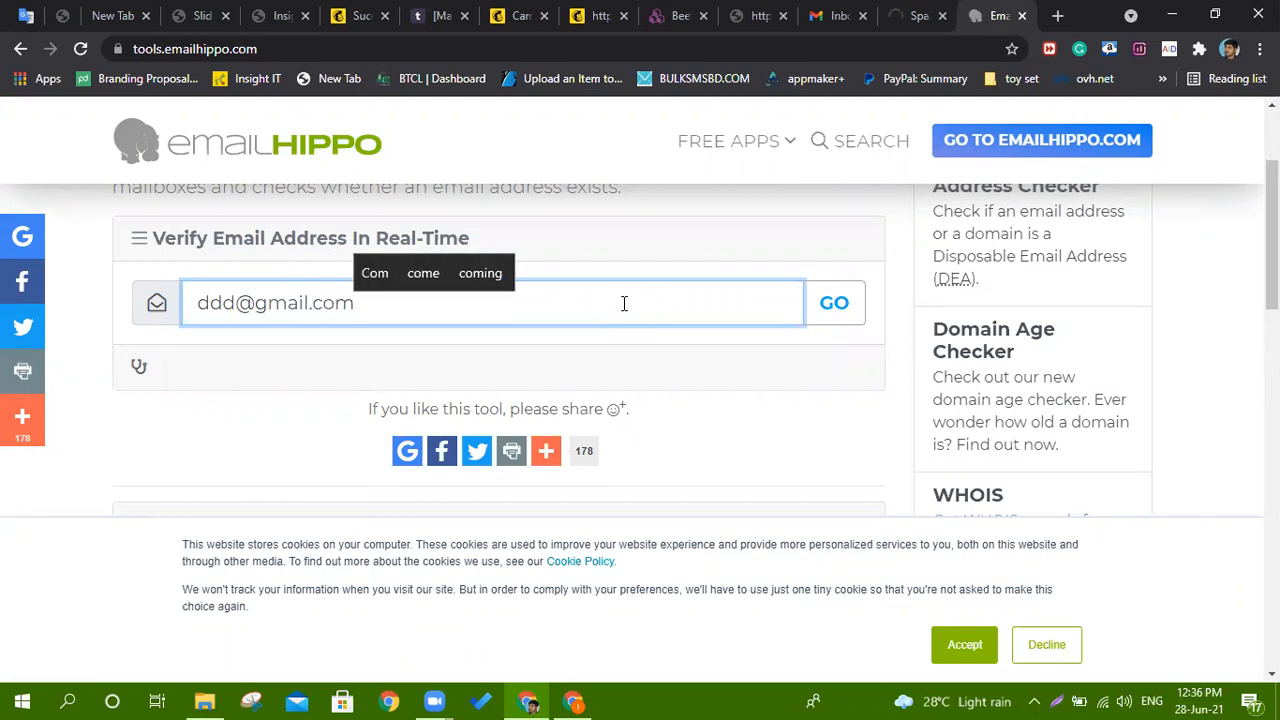
{"action": "left_click", "coordinate": [838, 307]}
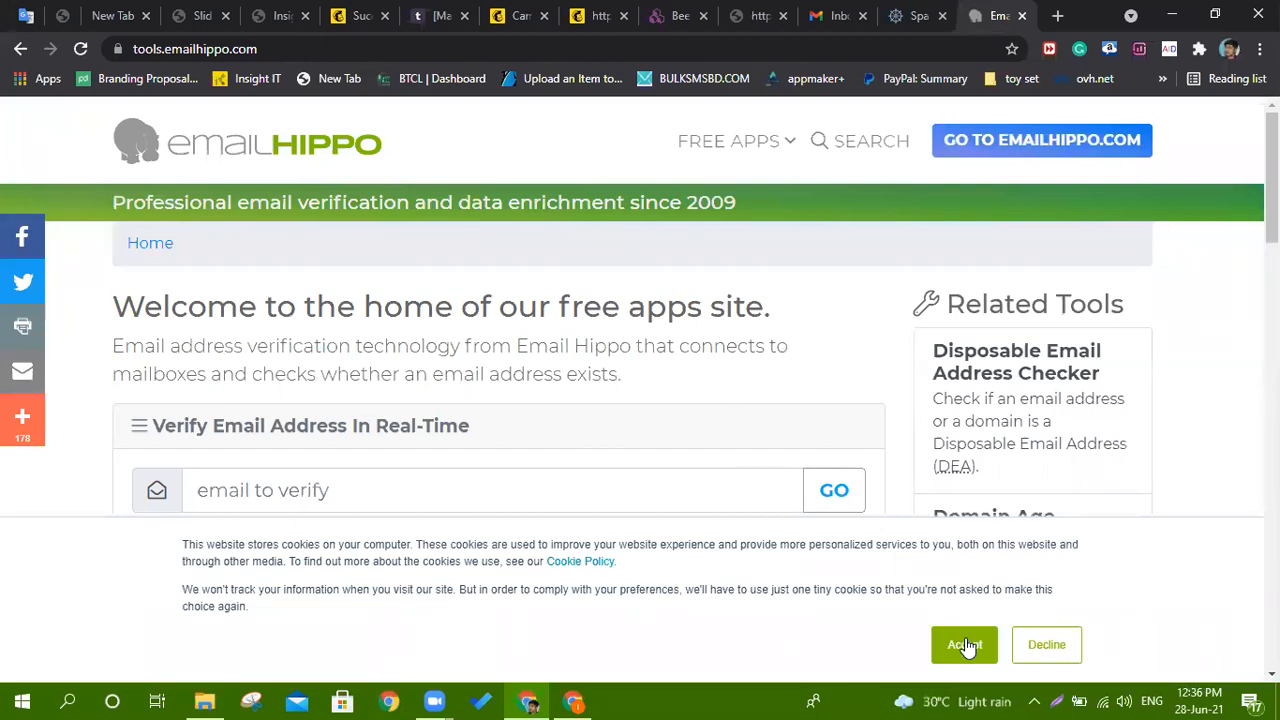
Dismiss the cookie notice, highlight the Bad result, and open the address's MORE INFO report.
{"action": "left_click", "coordinate": [1037, 655]}
{"action": "scroll", "coordinate": [614, 483], "scroll_direction": "down", "scroll_amount": 4}
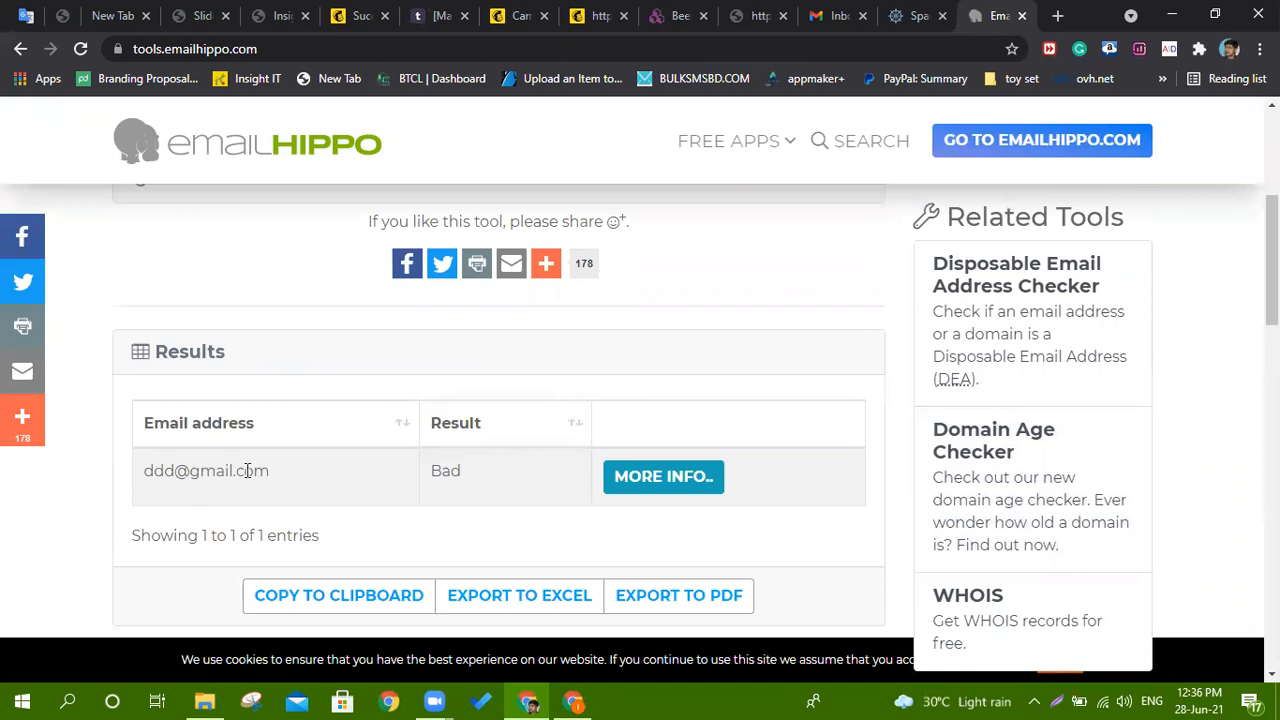
{"action": "double_click", "coordinate": [452, 471]}
{"action": "scroll", "coordinate": [450, 472], "scroll_direction": "down", "scroll_amount": 3}
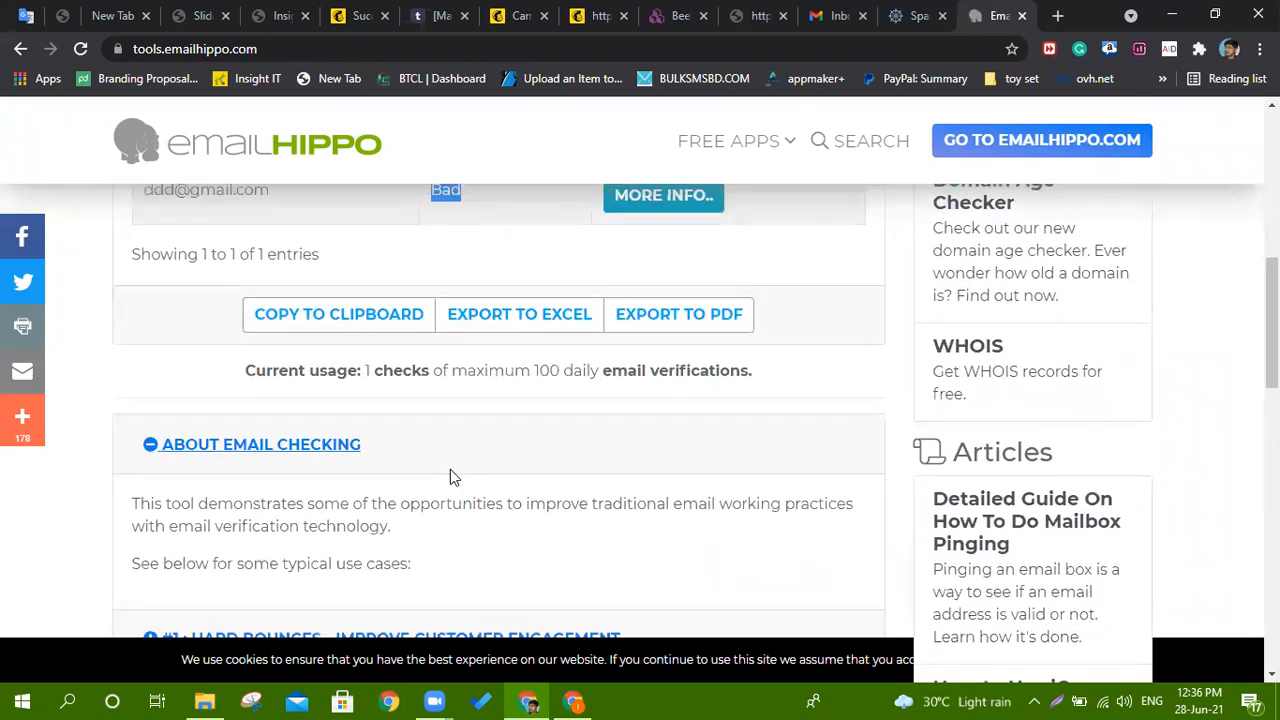
{"action": "scroll", "coordinate": [450, 470], "scroll_direction": "down", "scroll_amount": 3}
{"action": "scroll", "coordinate": [450, 470], "scroll_direction": "up", "scroll_amount": 4}
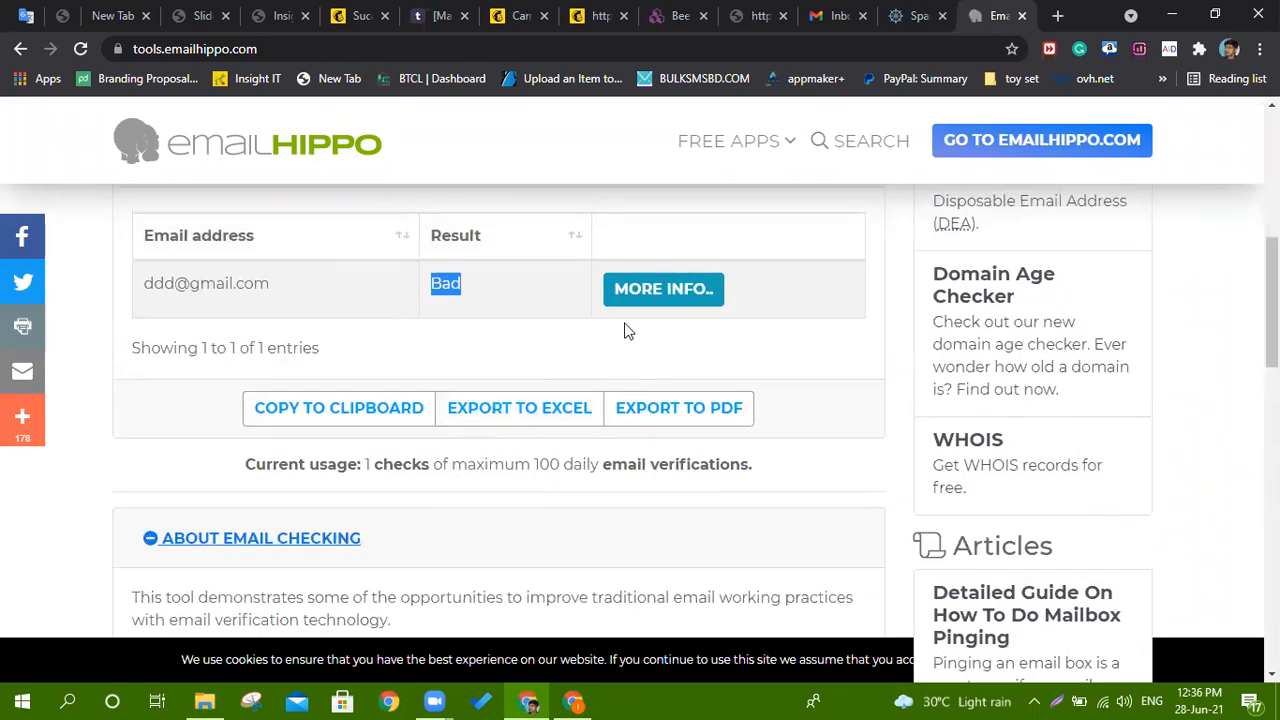
{"action": "left_click", "coordinate": [645, 290]}
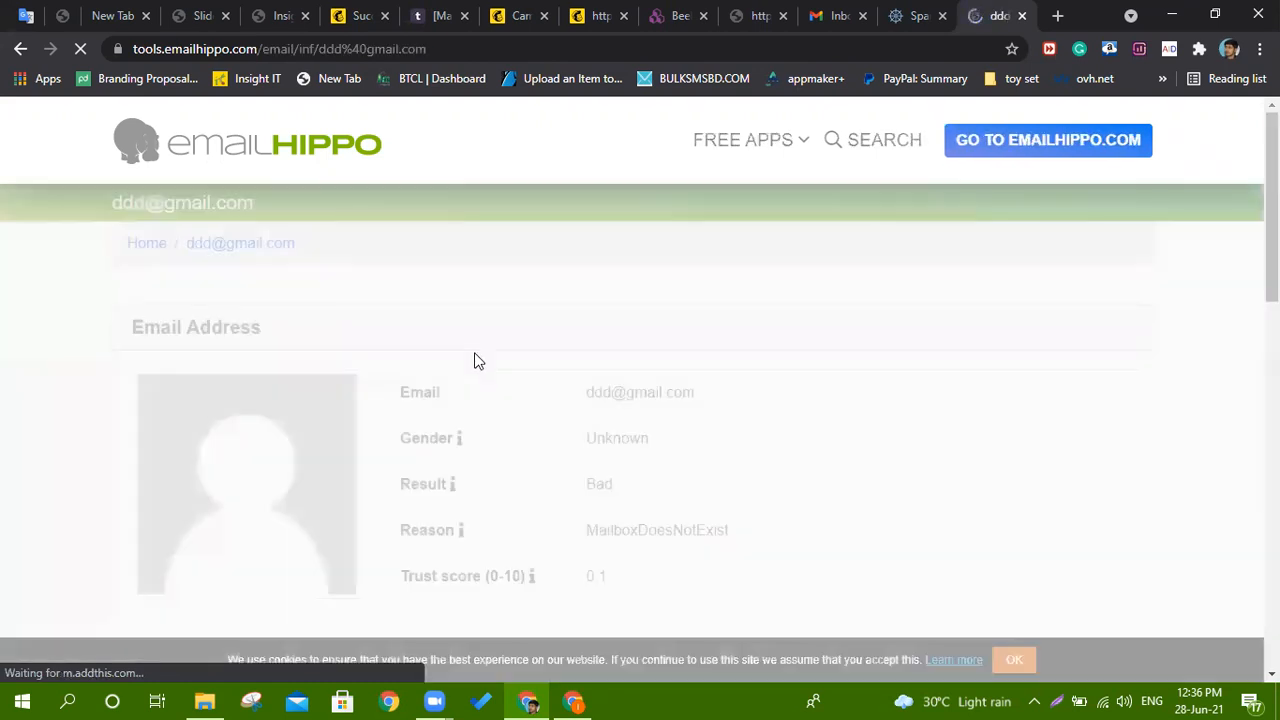
Highlight the Bad result, MailboxDoesNotExist reason and 0.1 trust score, then go back.
{"action": "left_click_drag", "start_coordinate": [597, 437], "coordinate": [643, 494]}
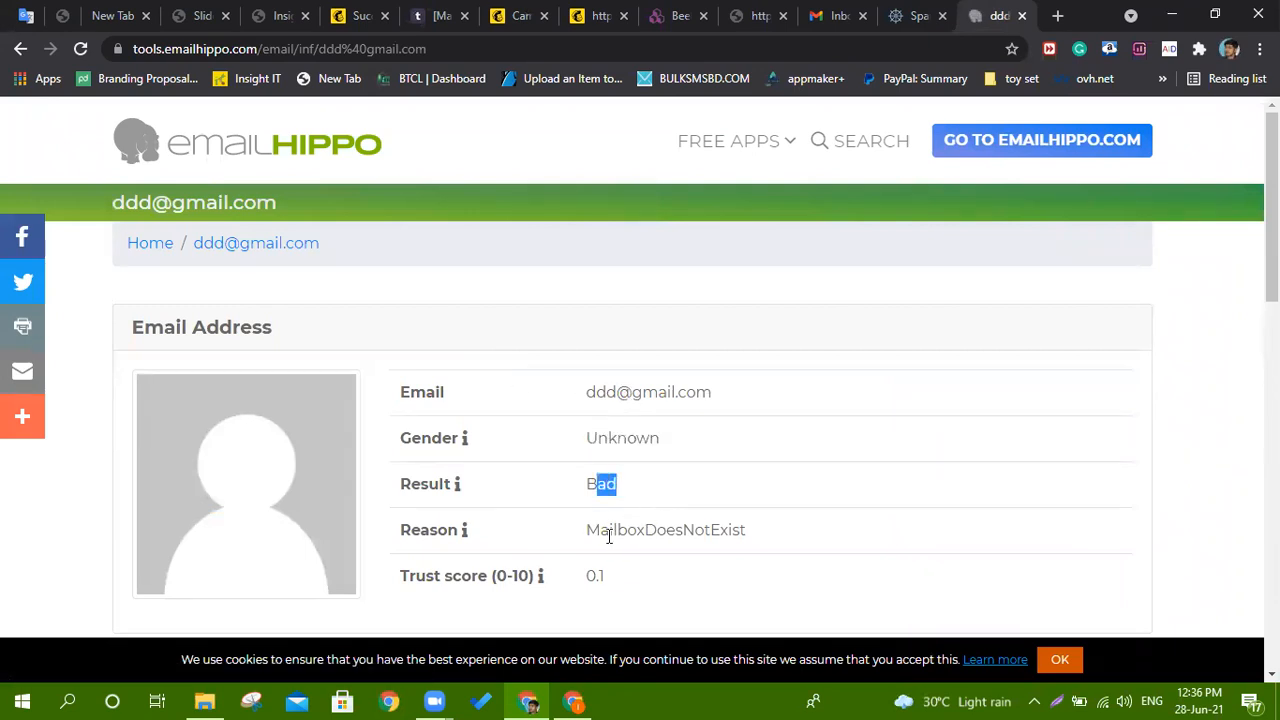
{"action": "left_click_drag", "start_coordinate": [609, 536], "coordinate": [760, 543]}
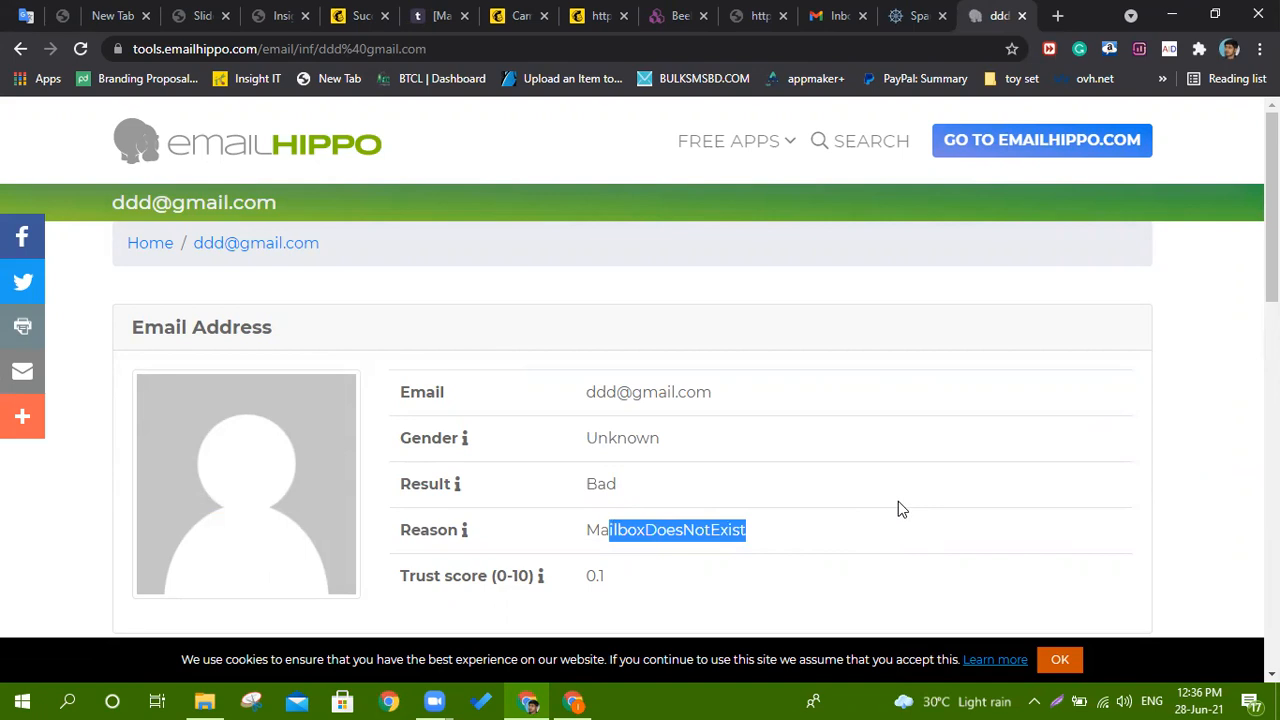
{"action": "scroll", "coordinate": [898, 503], "scroll_direction": "down", "scroll_amount": 2}
{"action": "double_click", "coordinate": [597, 389]}
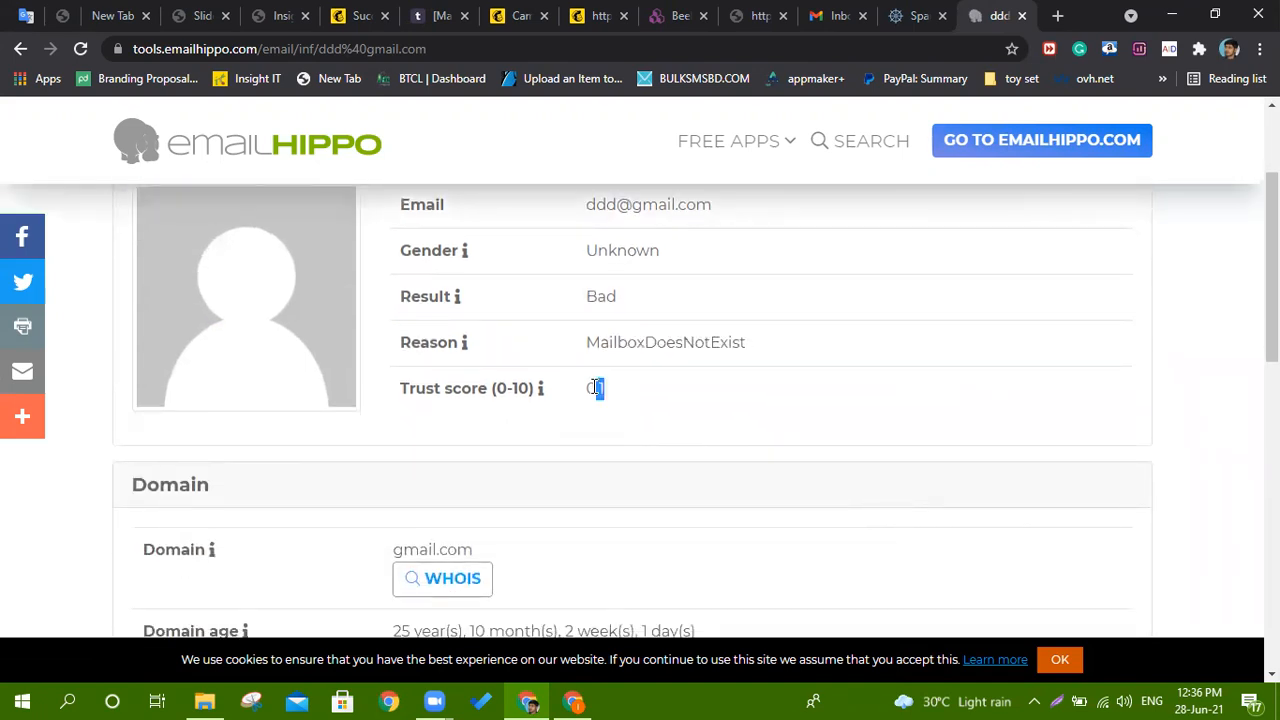
{"action": "scroll", "coordinate": [603, 393], "scroll_direction": "down", "scroll_amount": 3}
{"action": "scroll", "coordinate": [603, 393], "scroll_direction": "up", "scroll_amount": 5}
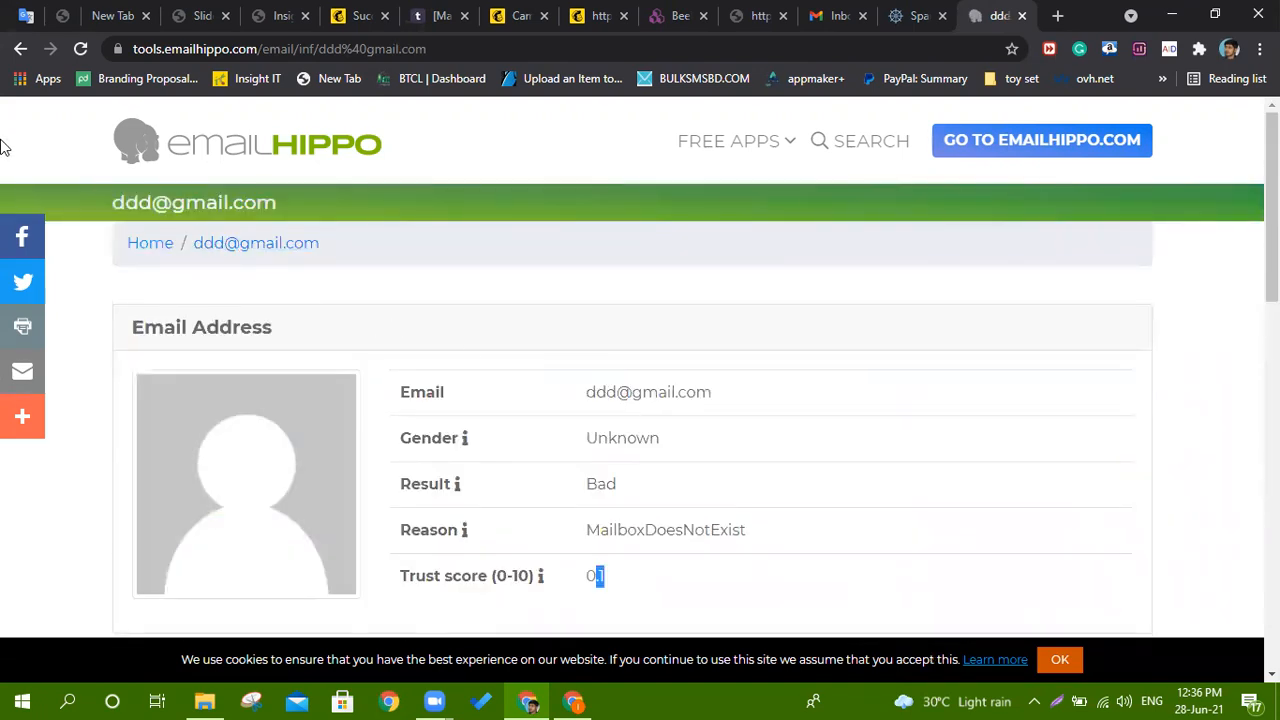
{"action": "left_click", "coordinate": [21, 48]}
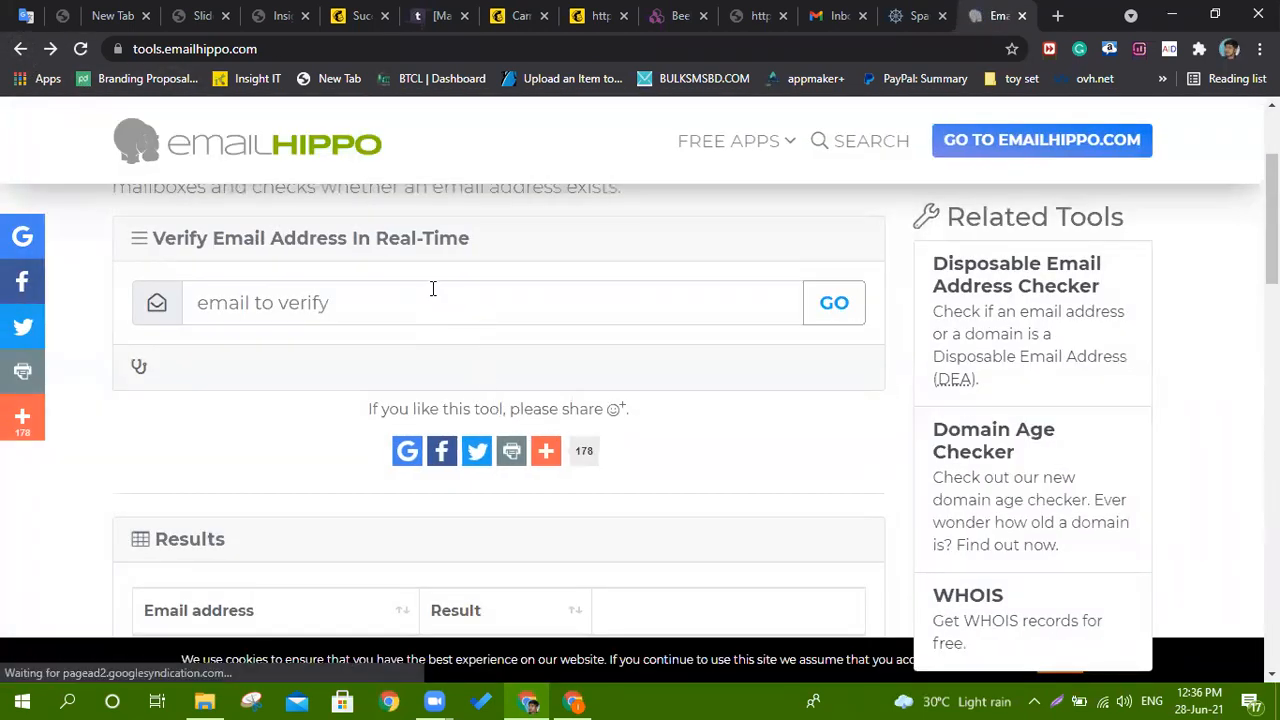
Enter the suggested Gmail address from autofill and run the verification.
{"action": "left_click", "coordinate": [433, 289]}
{"action": "type", "text": "im"}
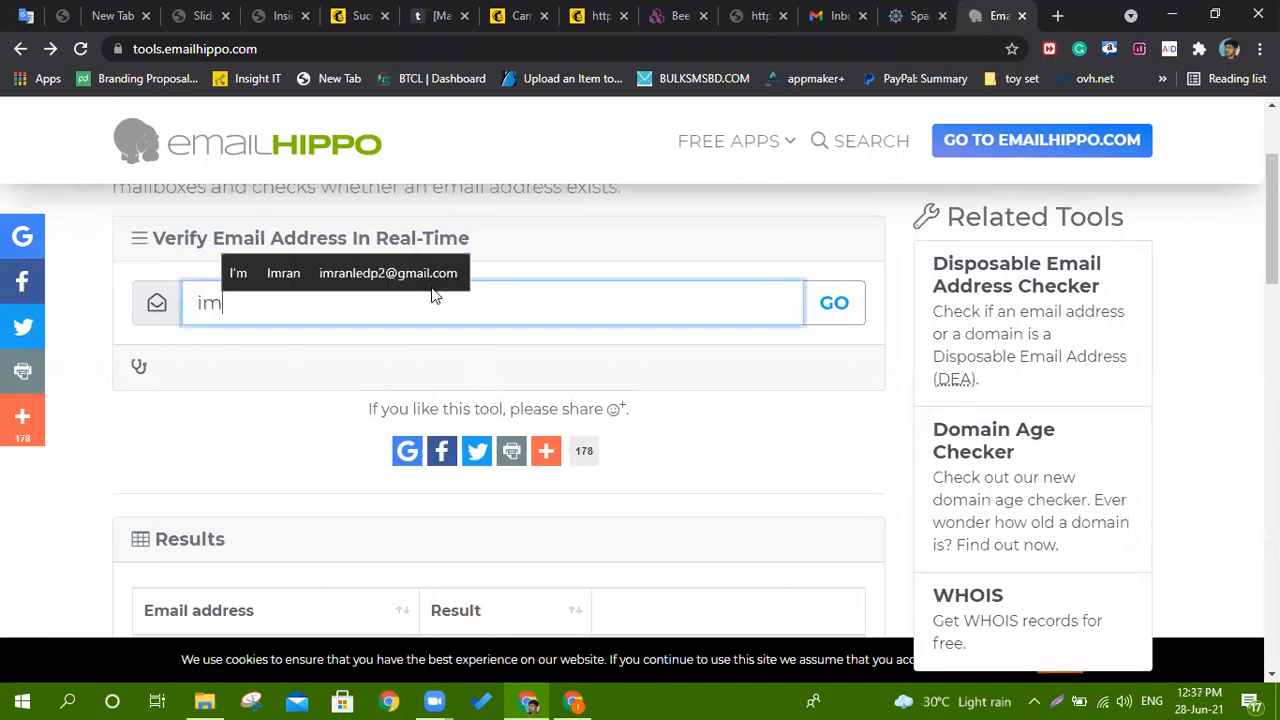
{"action": "left_click", "coordinate": [428, 287]}
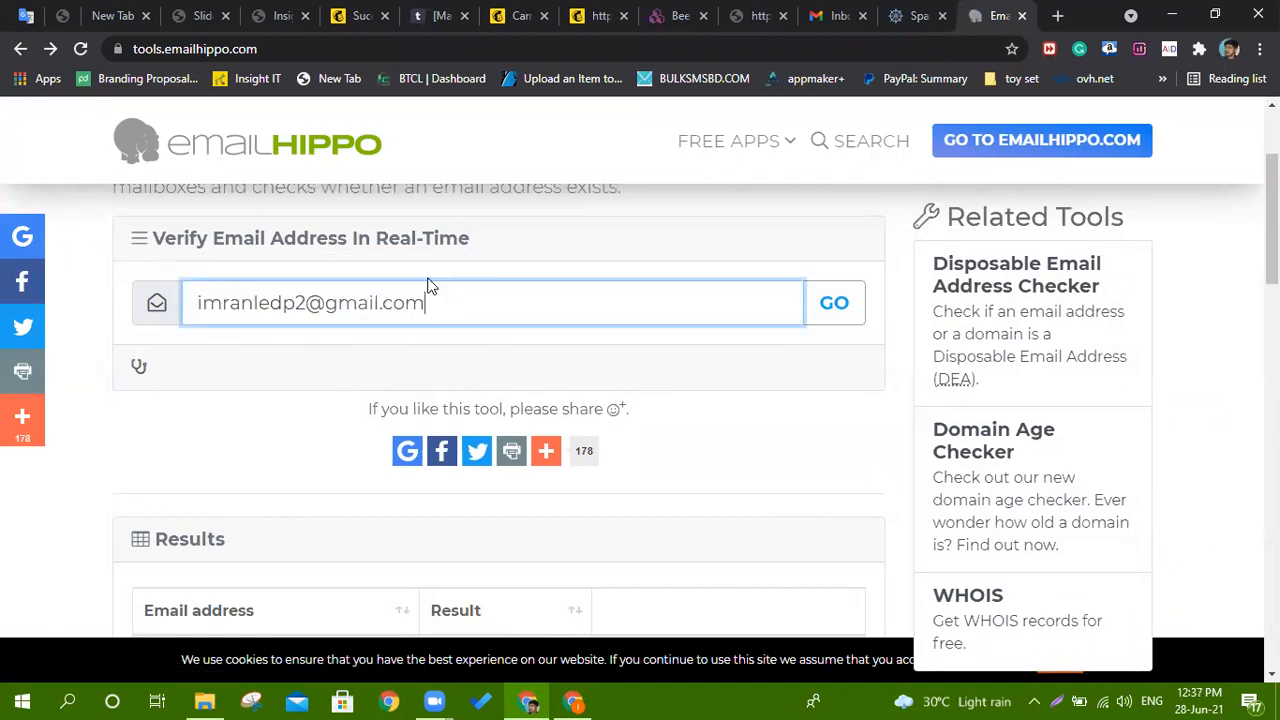
{"action": "left_click", "coordinate": [834, 303]}
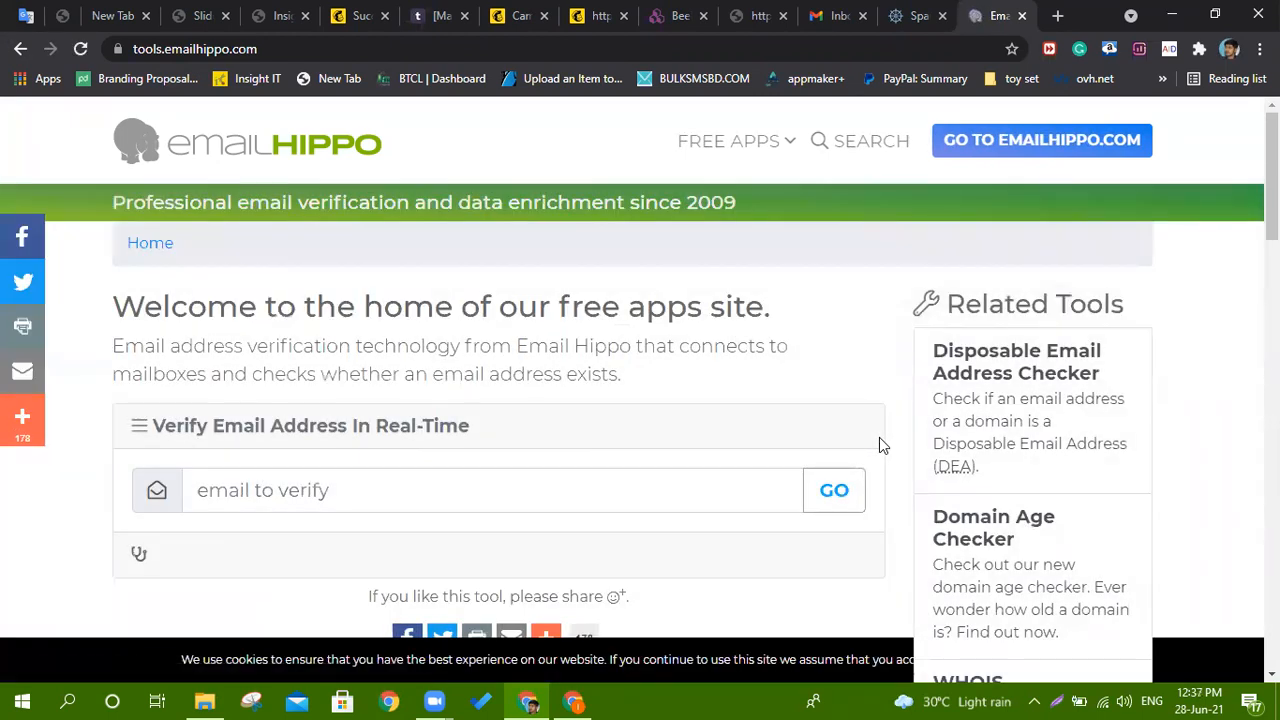
Review the new Ok result row in the Results table beside the Bad one.
{"action": "scroll", "coordinate": [707, 338], "scroll_direction": "down", "scroll_amount": 2}
{"action": "scroll", "coordinate": [707, 347], "scroll_direction": "down", "scroll_amount": 3}
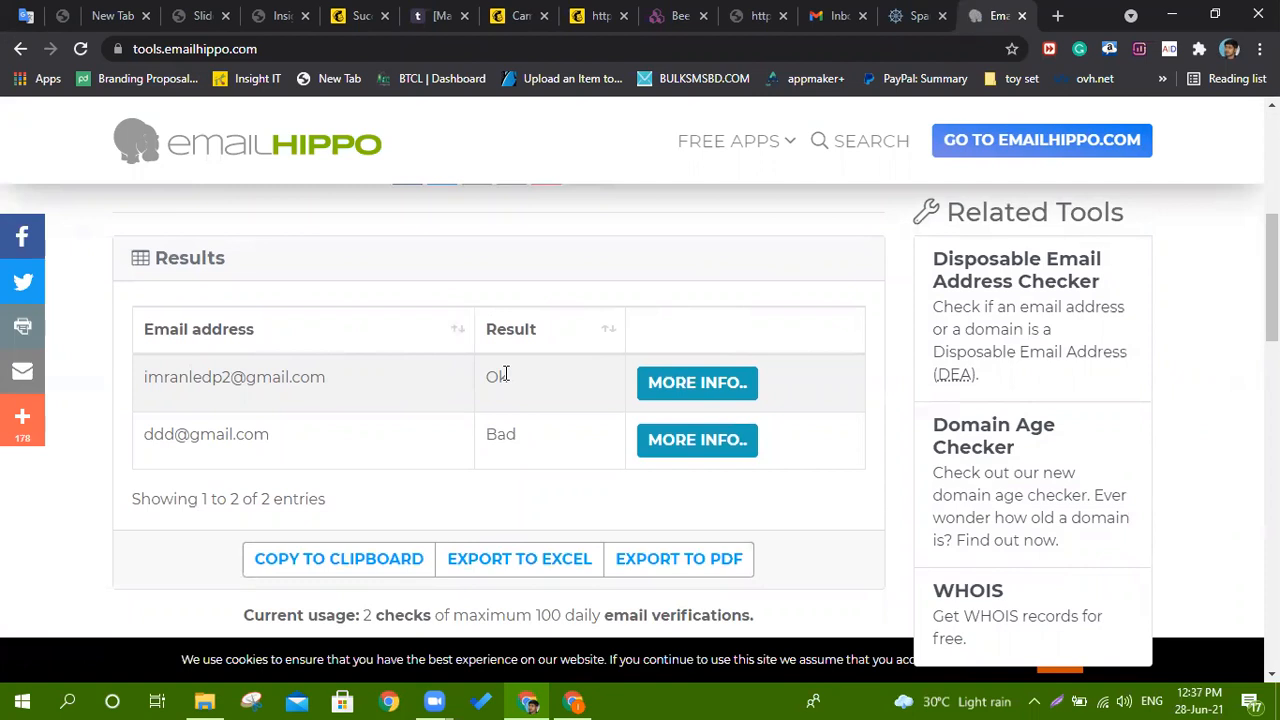
{"action": "left_click", "coordinate": [465, 375]}
{"action": "scroll", "coordinate": [465, 375], "scroll_direction": "down", "scroll_amount": 4}
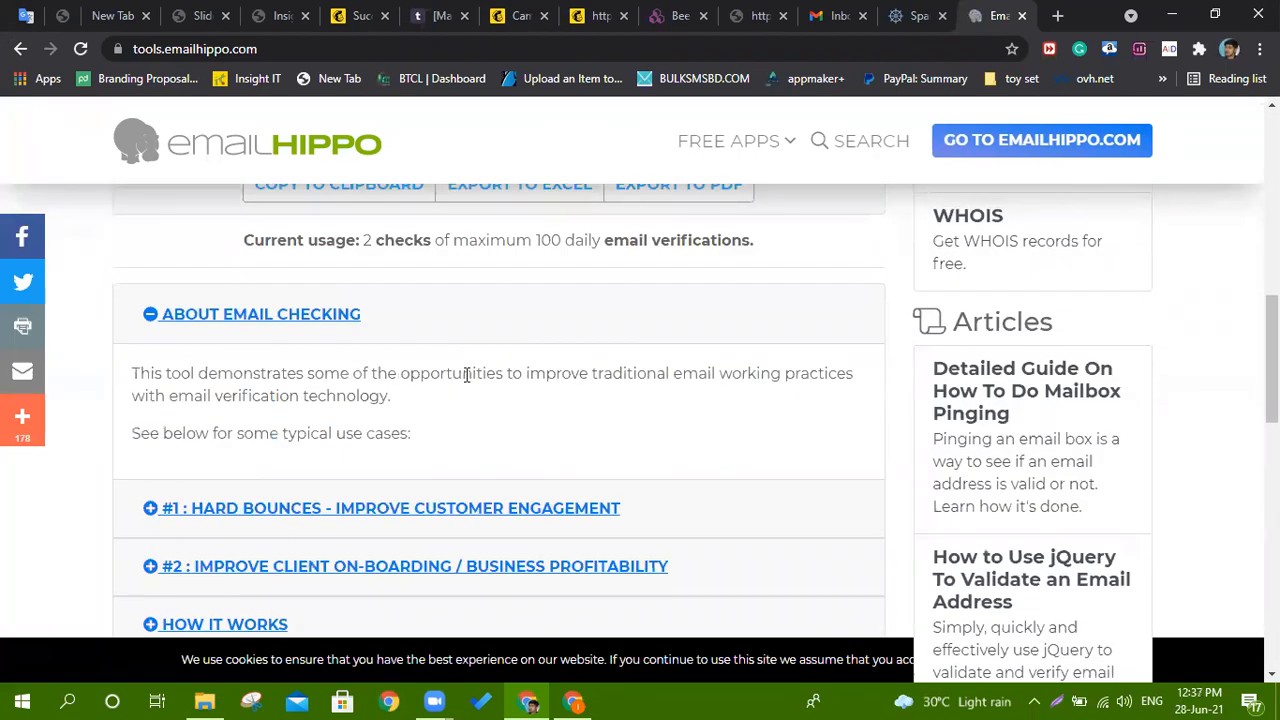
{"action": "scroll", "coordinate": [466, 375], "scroll_direction": "down", "scroll_amount": 5}
{"action": "scroll", "coordinate": [465, 383], "scroll_direction": "up", "scroll_amount": 6}
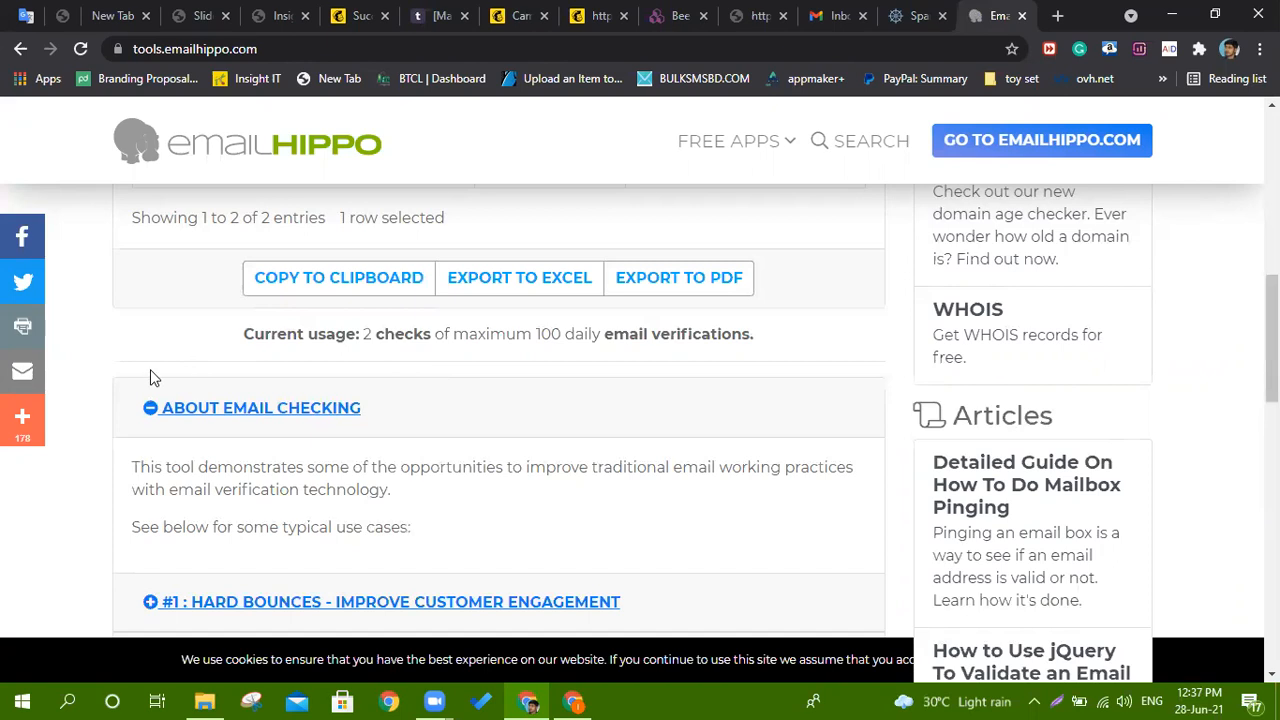
{"action": "scroll", "coordinate": [143, 354], "scroll_direction": "up", "scroll_amount": 5}
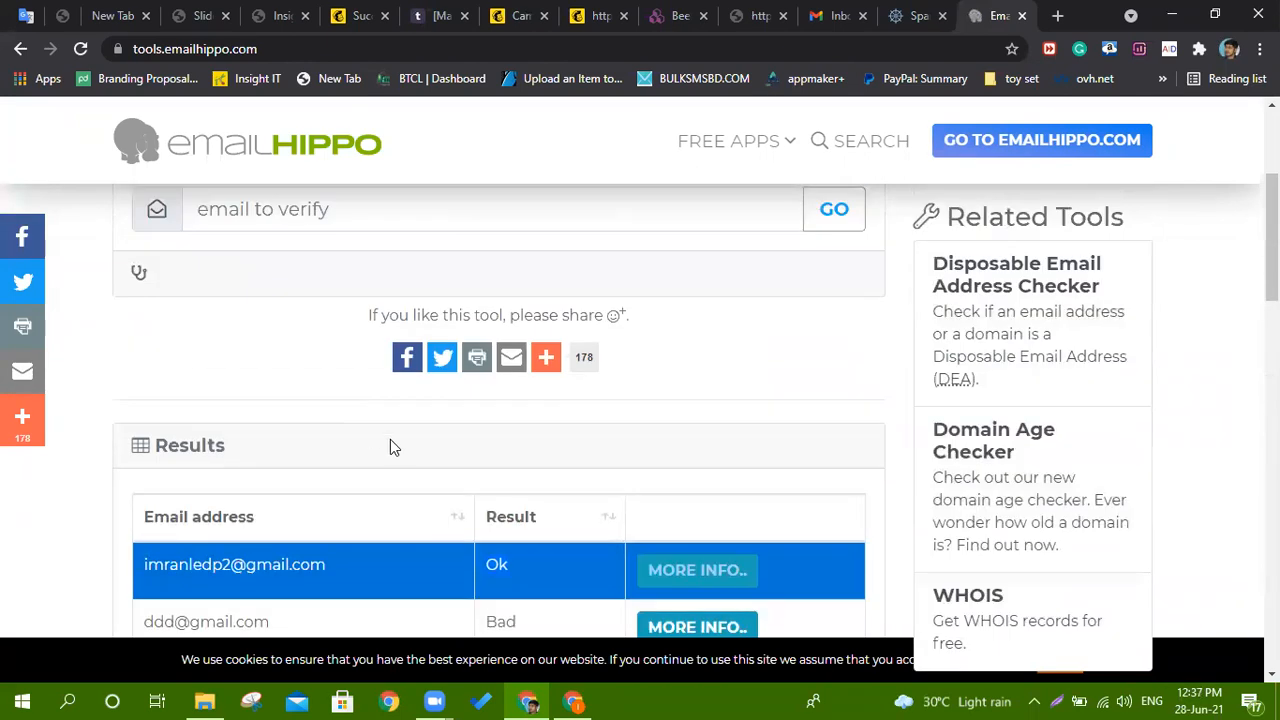
{"action": "scroll", "coordinate": [343, 449], "scroll_direction": "up", "scroll_amount": 2}
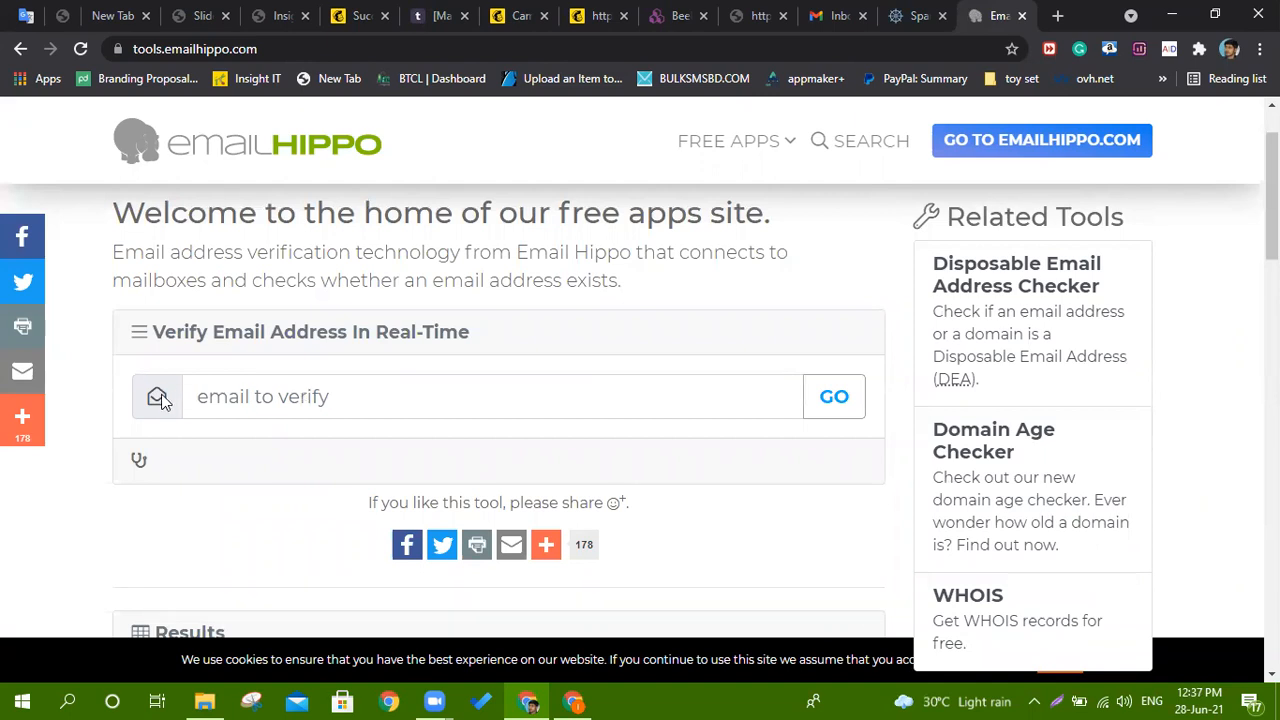
Copy the temporary address from temp-mail.io and paste it into Email Hippo's field.
{"action": "left_click", "coordinate": [444, 12]}
{"action": "left_click", "coordinate": [434, 145]}
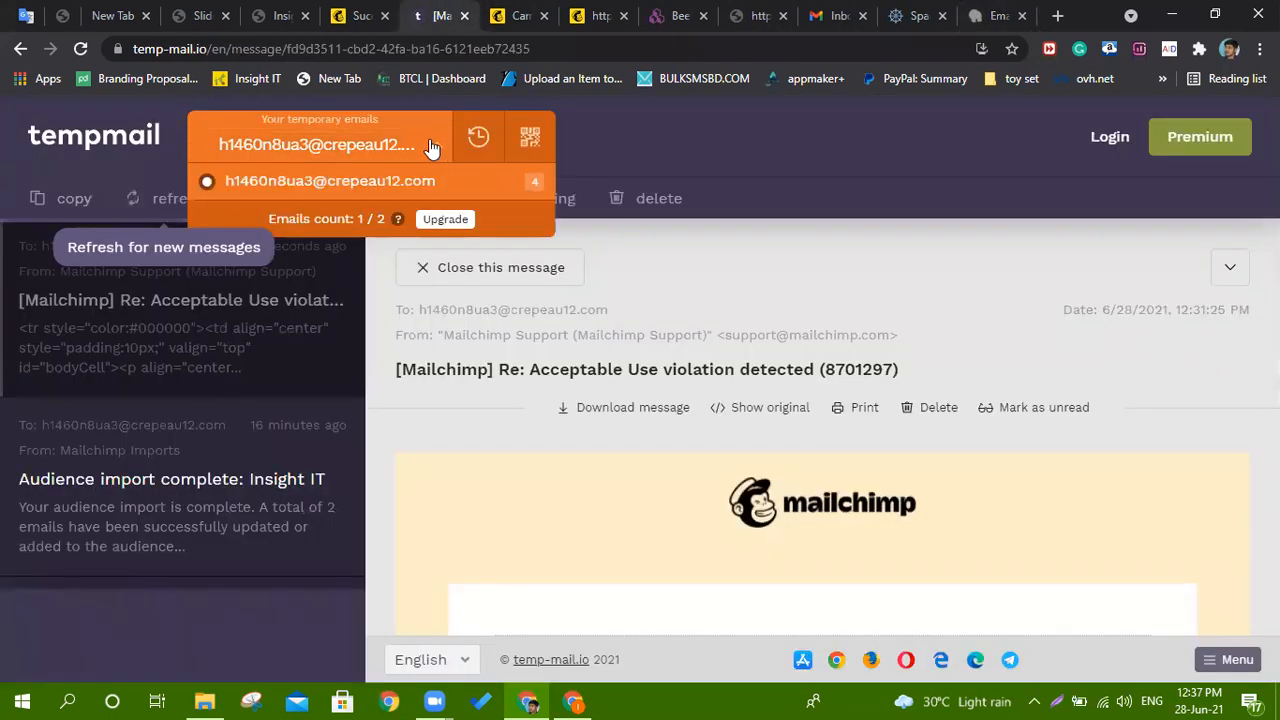
{"action": "left_click", "coordinate": [285, 145]}
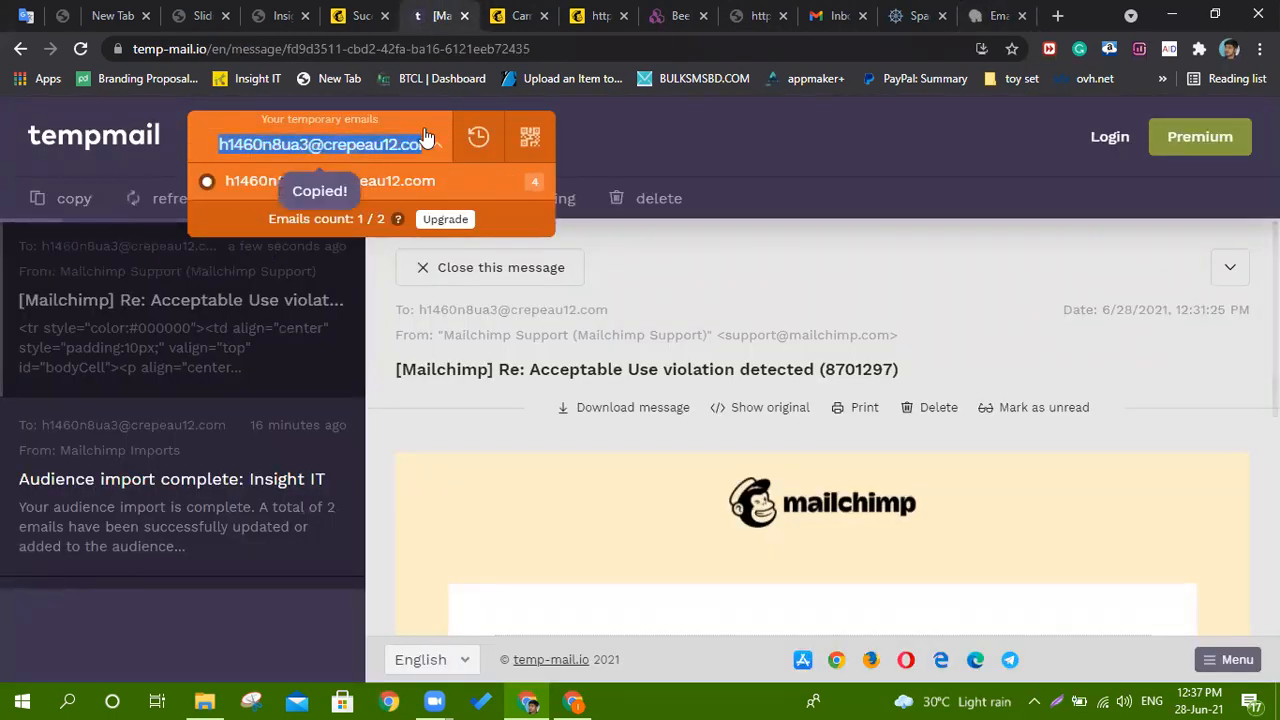
{"action": "left_click", "coordinate": [990, 15]}
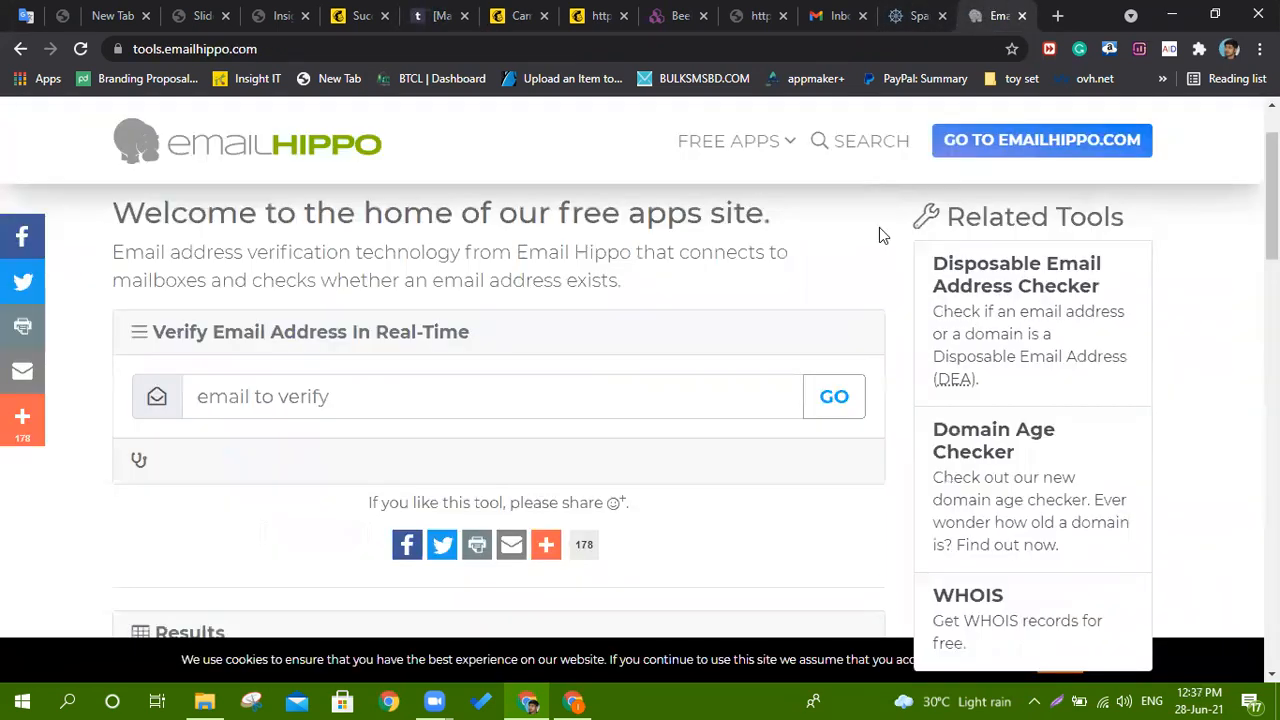
{"action": "right_click", "coordinate": [403, 406]}
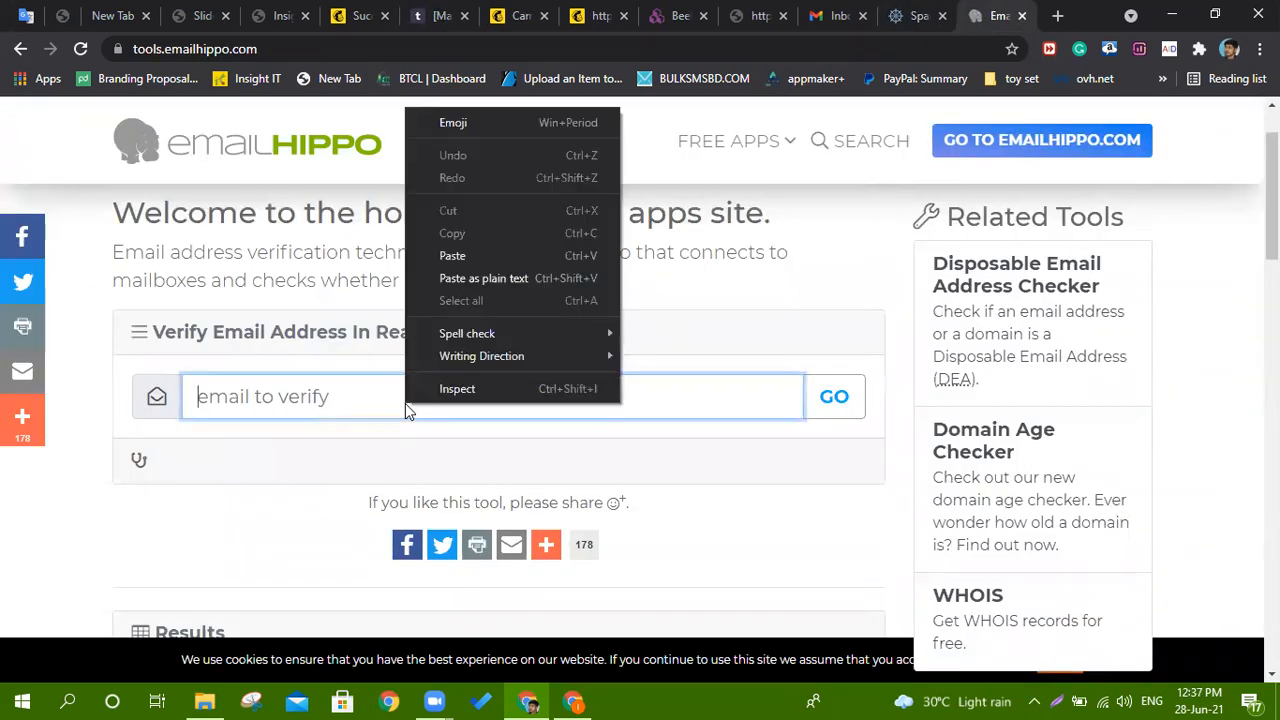
{"action": "left_click", "coordinate": [463, 257]}
Verify the temporary address, highlight its Unverifiable result, and open its detail page.
{"action": "scroll", "coordinate": [763, 438], "scroll_direction": "down", "scroll_amount": 3}
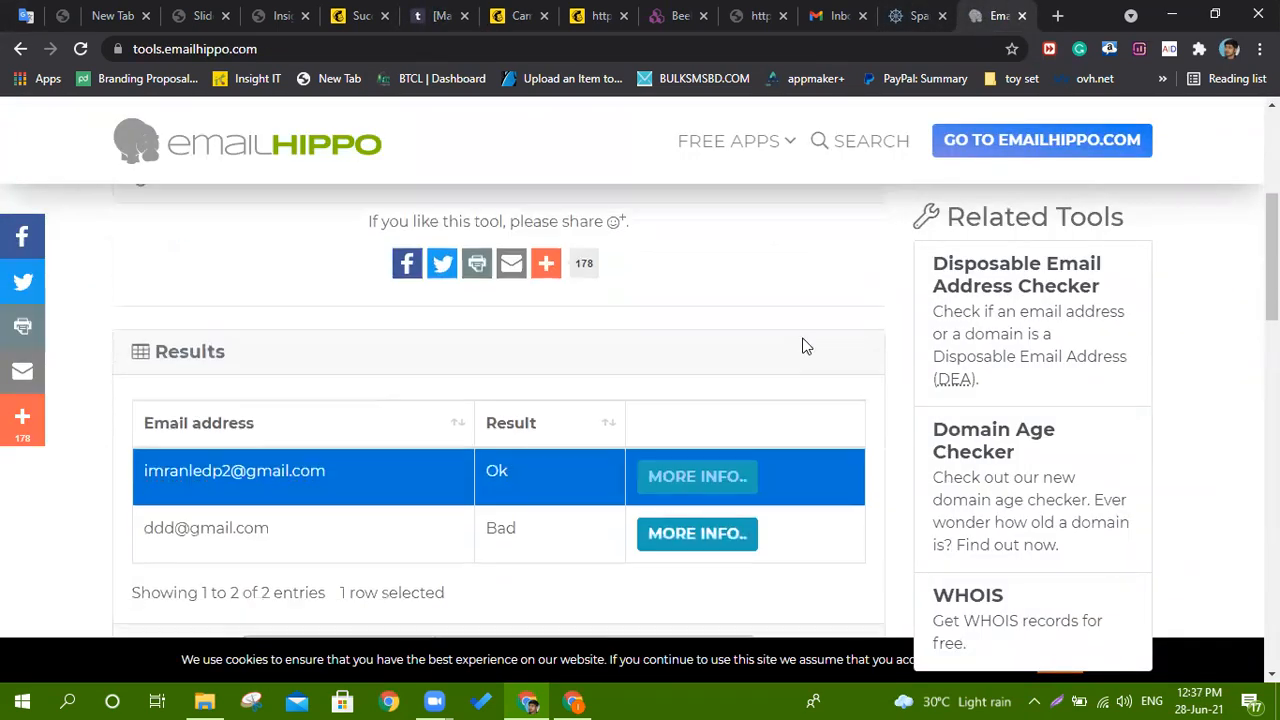
{"action": "scroll", "coordinate": [803, 343], "scroll_direction": "up", "scroll_amount": 2}
{"action": "left_click", "coordinate": [834, 302]}
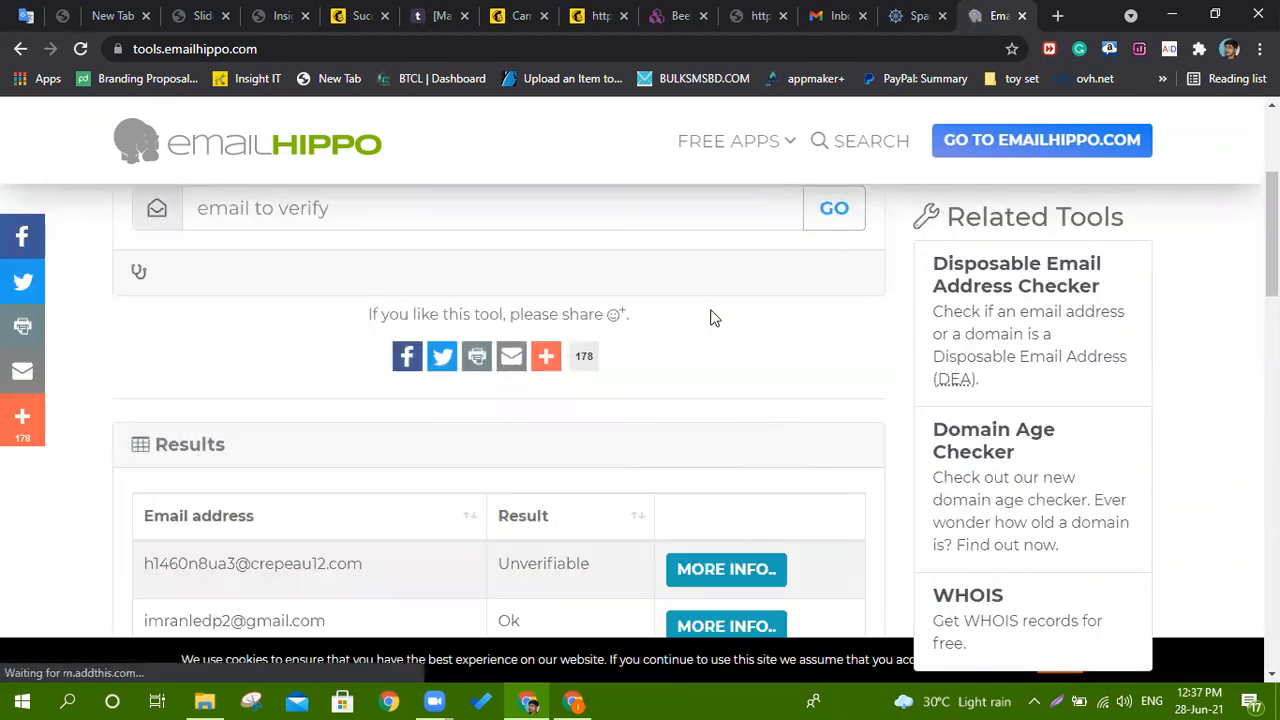
{"action": "scroll", "coordinate": [711, 317], "scroll_direction": "down", "scroll_amount": 2}
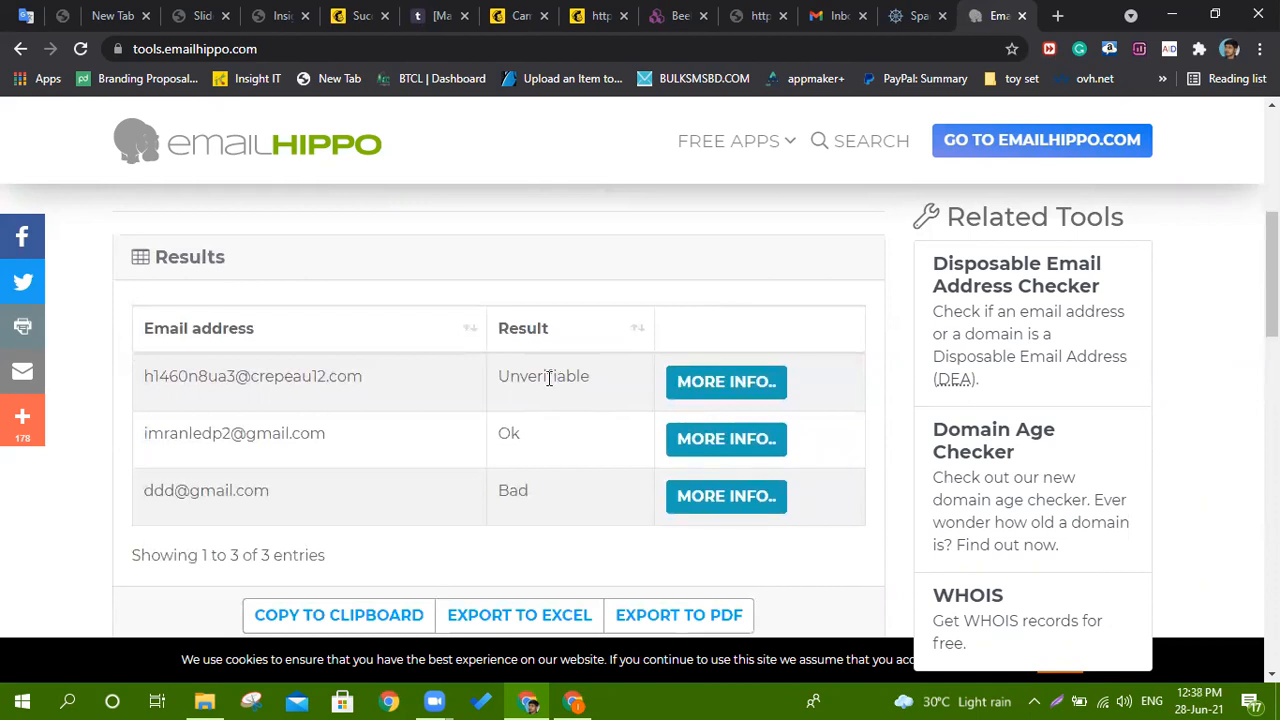
{"action": "left_click_drag", "start_coordinate": [506, 375], "coordinate": [586, 375]}
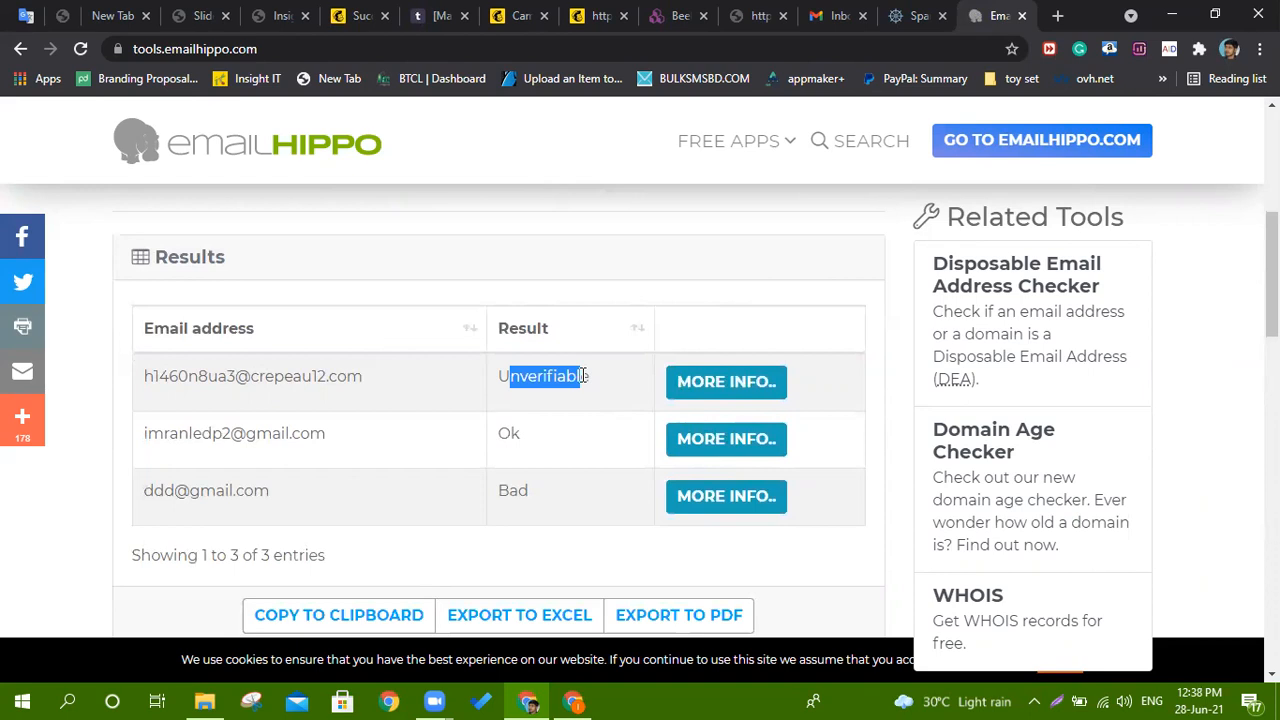
{"action": "left_click", "coordinate": [586, 375]}
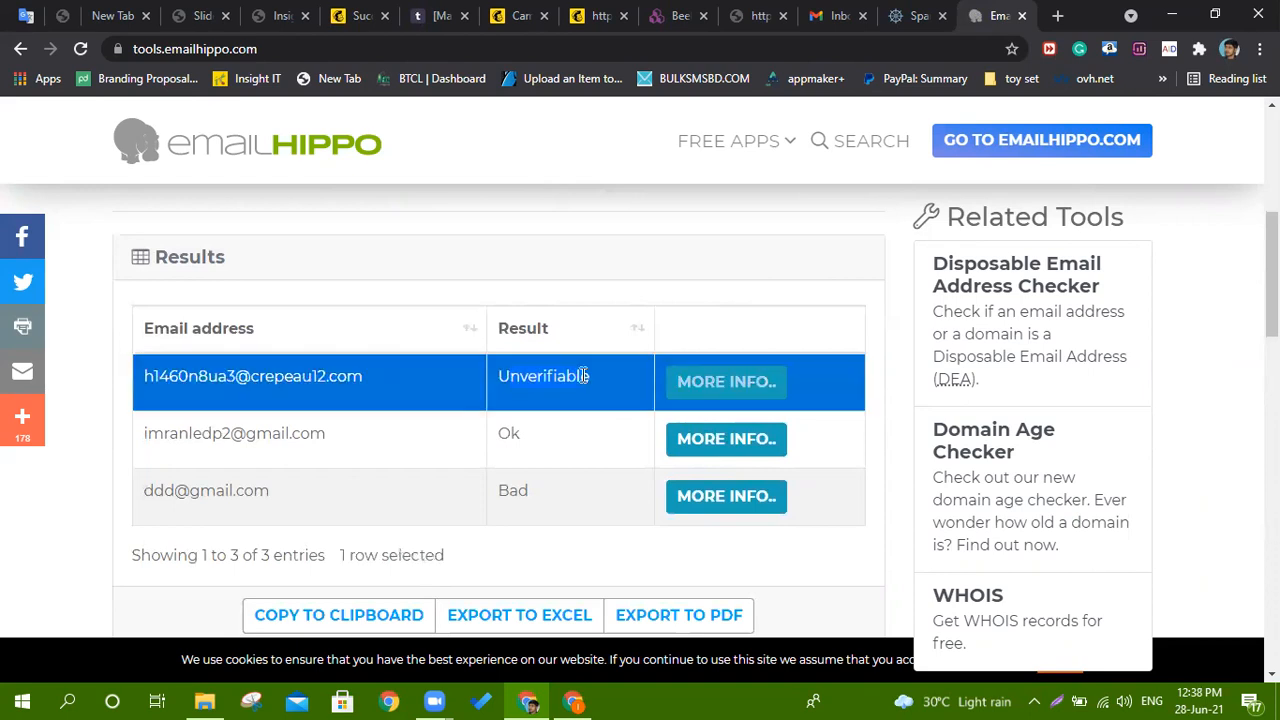
{"action": "scroll", "coordinate": [620, 350], "scroll_direction": "down", "scroll_amount": 2}
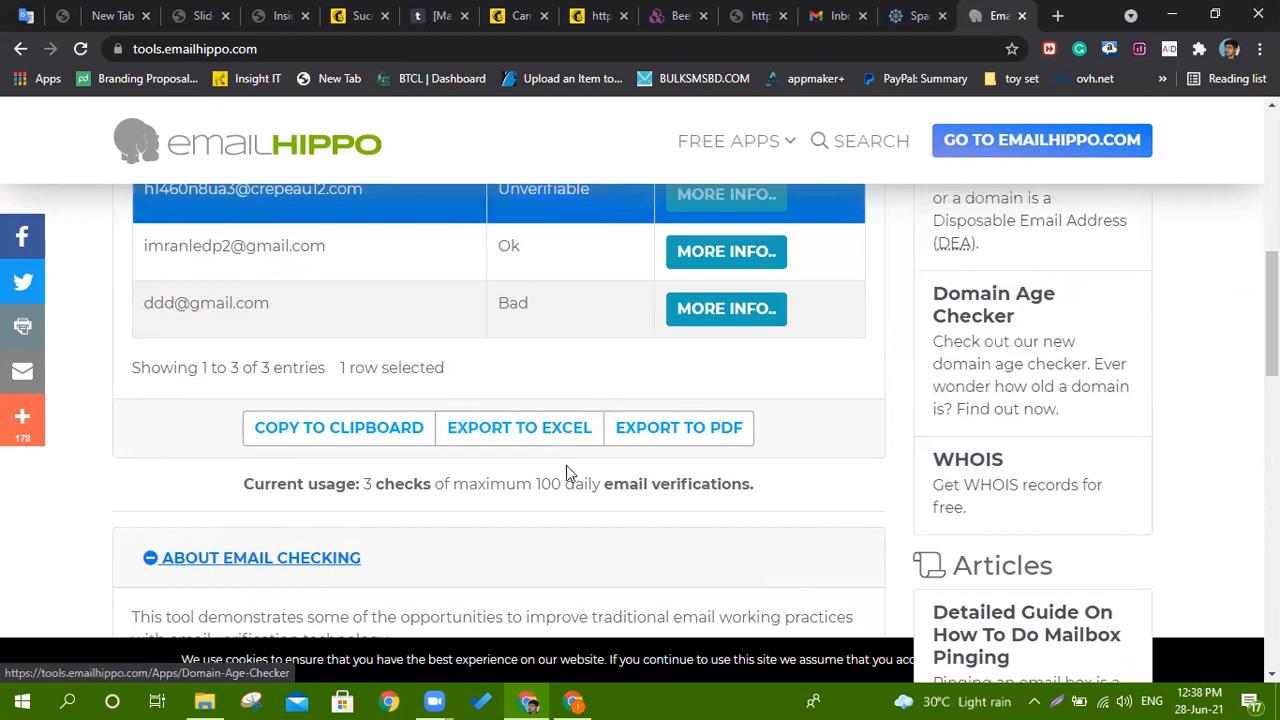
{"action": "scroll", "coordinate": [560, 460], "scroll_direction": "down", "scroll_amount": 5}
{"action": "scroll", "coordinate": [551, 431], "scroll_direction": "up", "scroll_amount": 5}
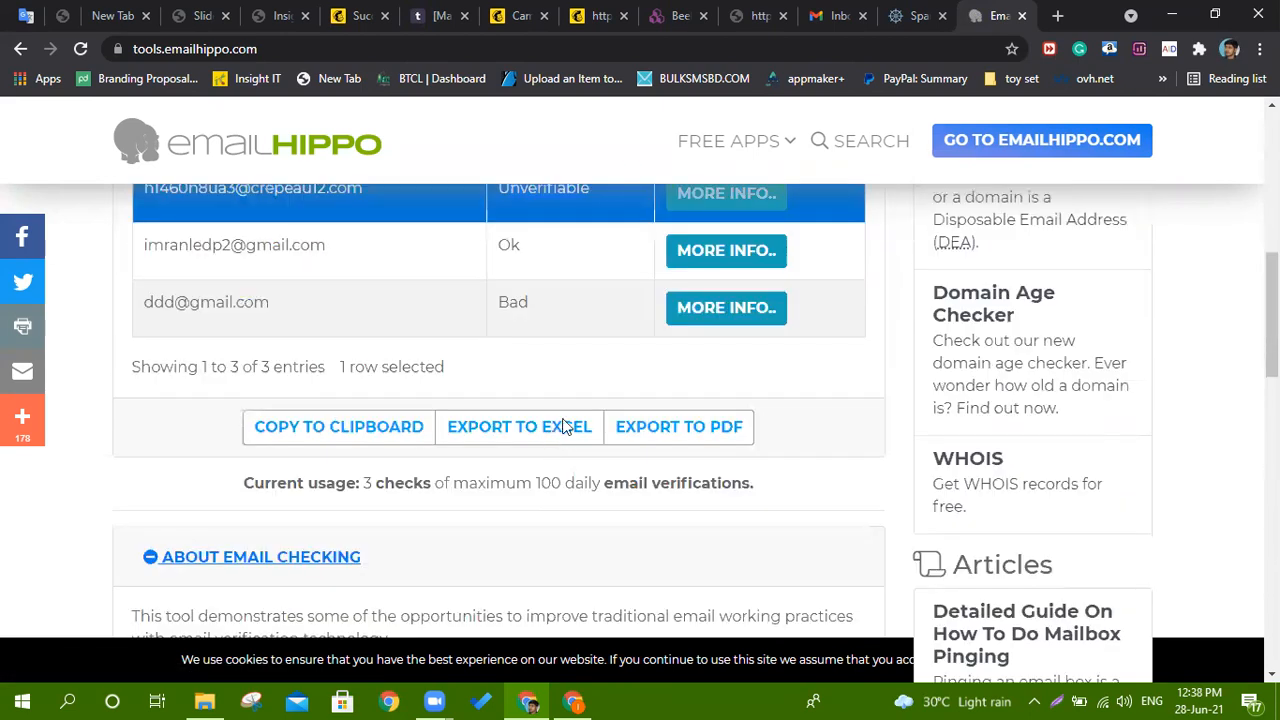
{"action": "scroll", "coordinate": [551, 431], "scroll_direction": "up", "scroll_amount": 2}
{"action": "left_click", "coordinate": [705, 381]}
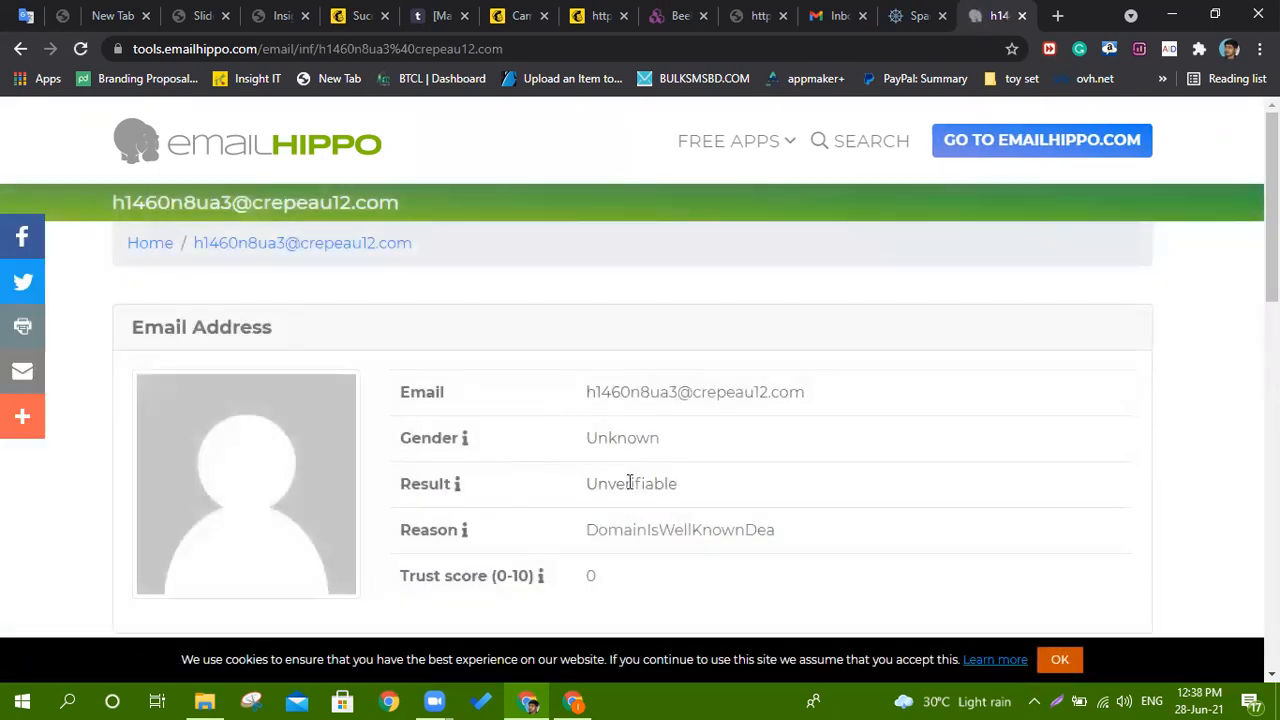
Highlight the DomainIsWellKnownDea reason, the domain, and its 2-month domain age.
{"action": "left_click_drag", "start_coordinate": [624, 529], "coordinate": [780, 526]}
{"action": "left_click_drag", "start_coordinate": [643, 392], "coordinate": [766, 374]}
{"action": "scroll", "coordinate": [660, 400], "scroll_direction": "down", "scroll_amount": 4}
{"action": "scroll", "coordinate": [644, 405], "scroll_direction": "down", "scroll_amount": 1}
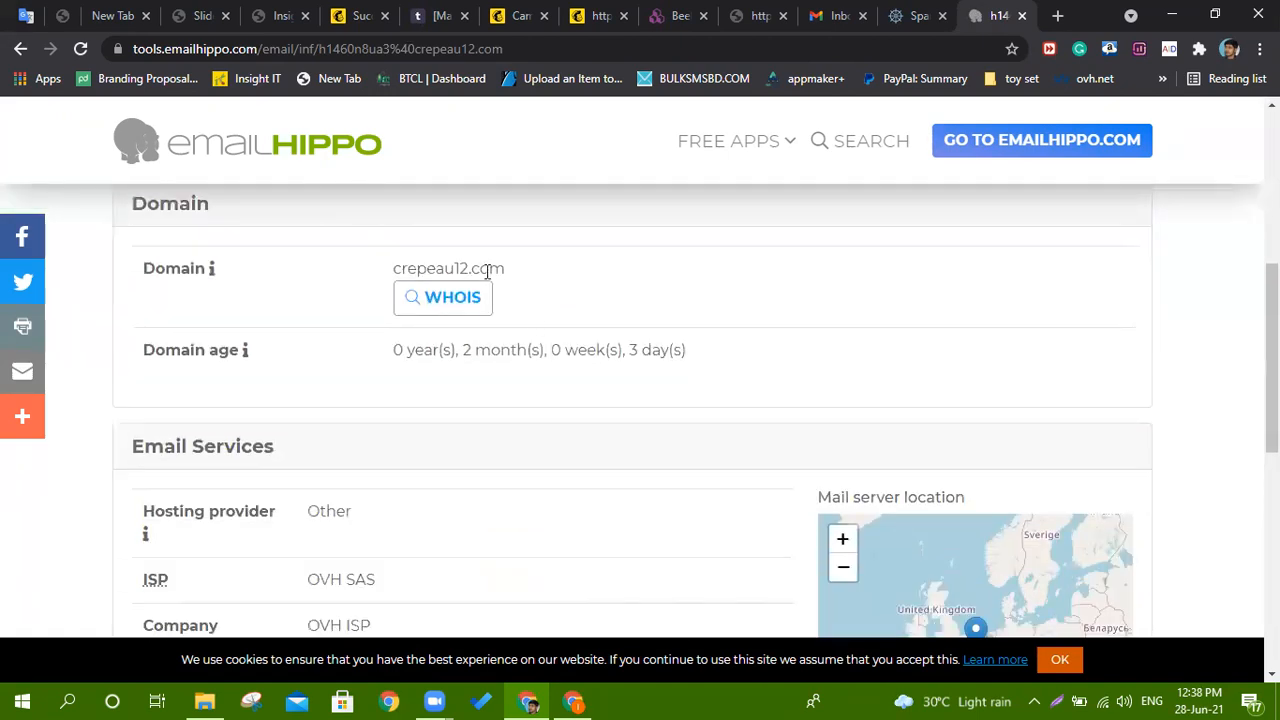
{"action": "left_click_drag", "start_coordinate": [419, 270], "coordinate": [529, 274]}
{"action": "scroll", "coordinate": [609, 292], "scroll_direction": "up", "scroll_amount": 4}
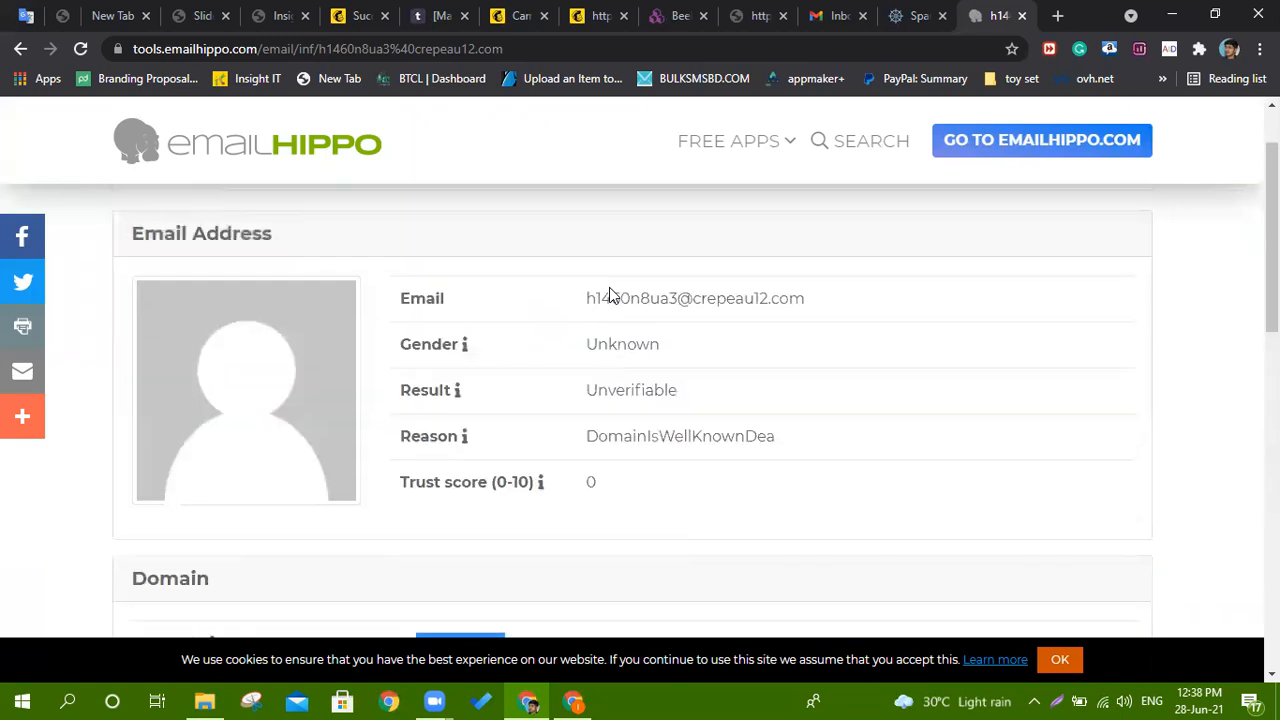
{"action": "scroll", "coordinate": [609, 292], "scroll_direction": "down", "scroll_amount": 4}
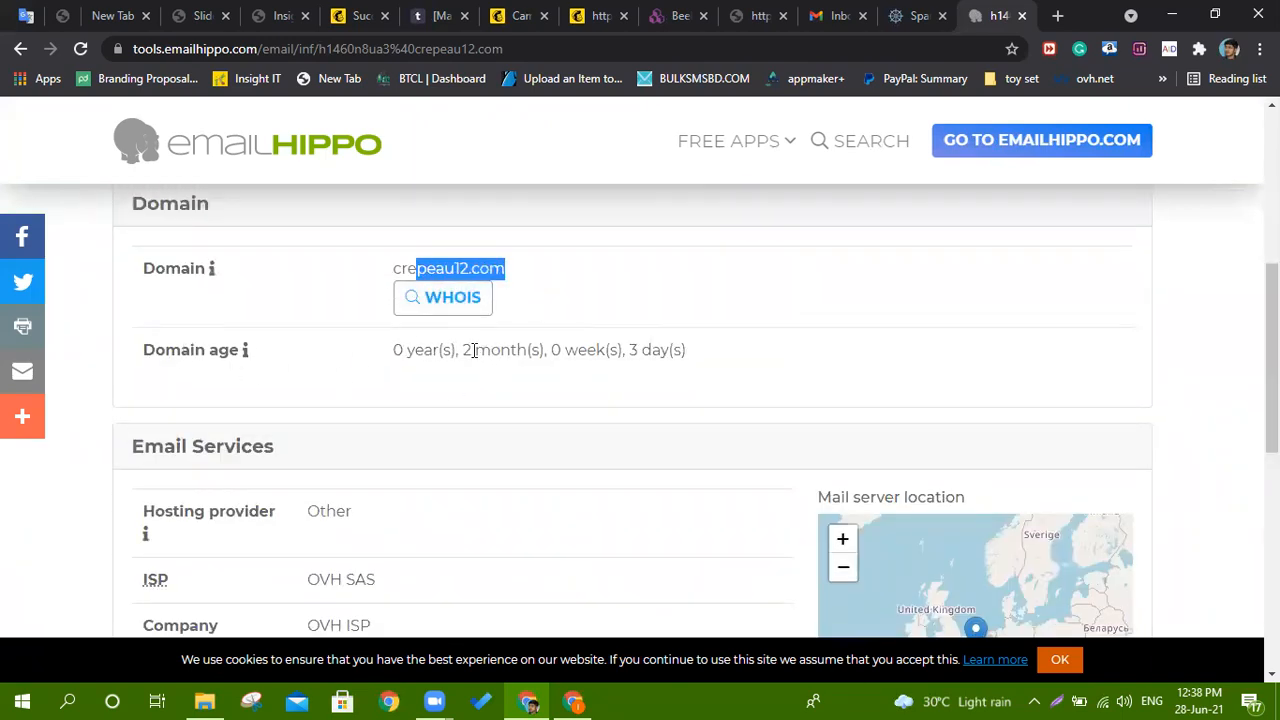
{"action": "left_click_drag", "start_coordinate": [466, 348], "coordinate": [688, 351]}
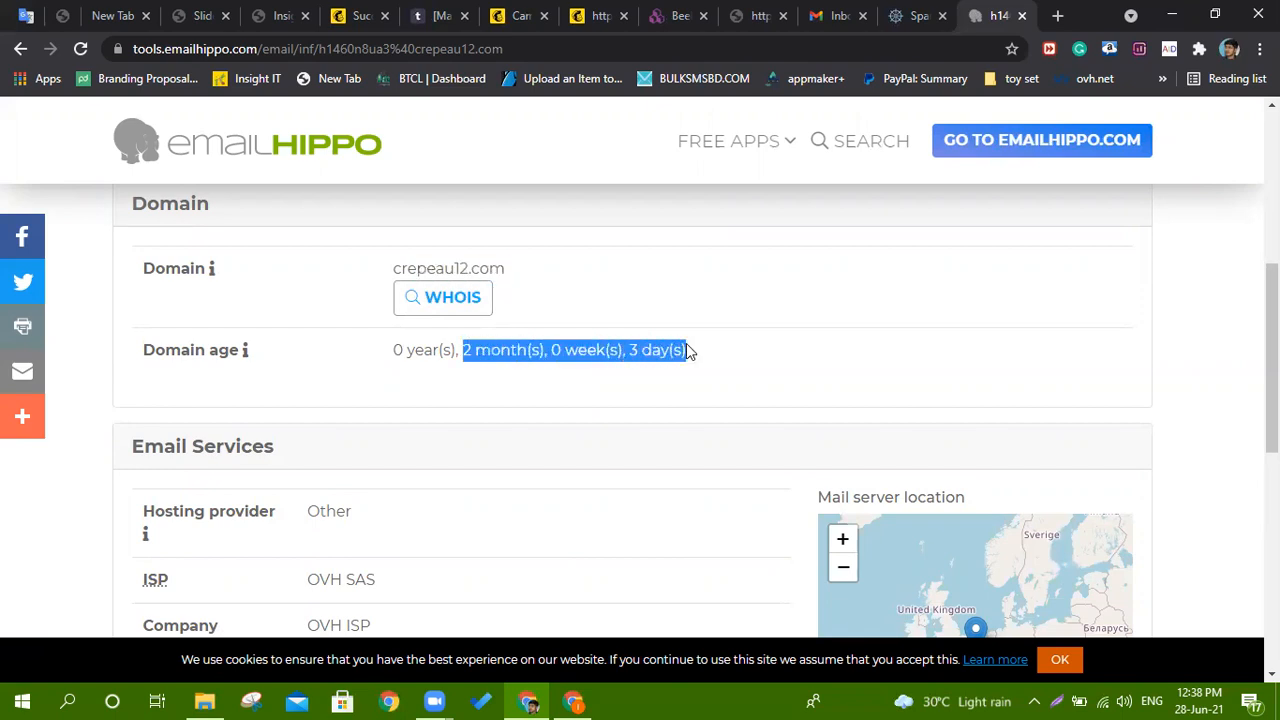
{"action": "scroll", "coordinate": [688, 351], "scroll_direction": "down", "scroll_amount": 1}
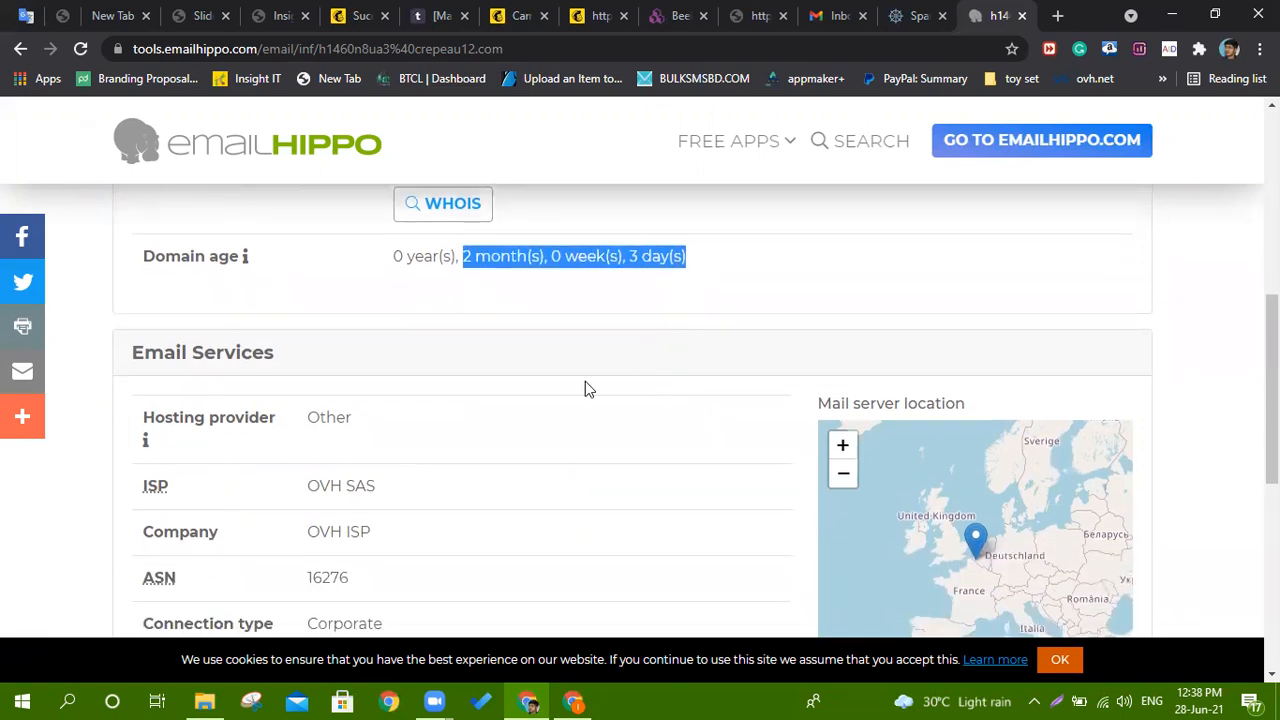
{"action": "scroll", "coordinate": [585, 381], "scroll_direction": "down", "scroll_amount": 3}
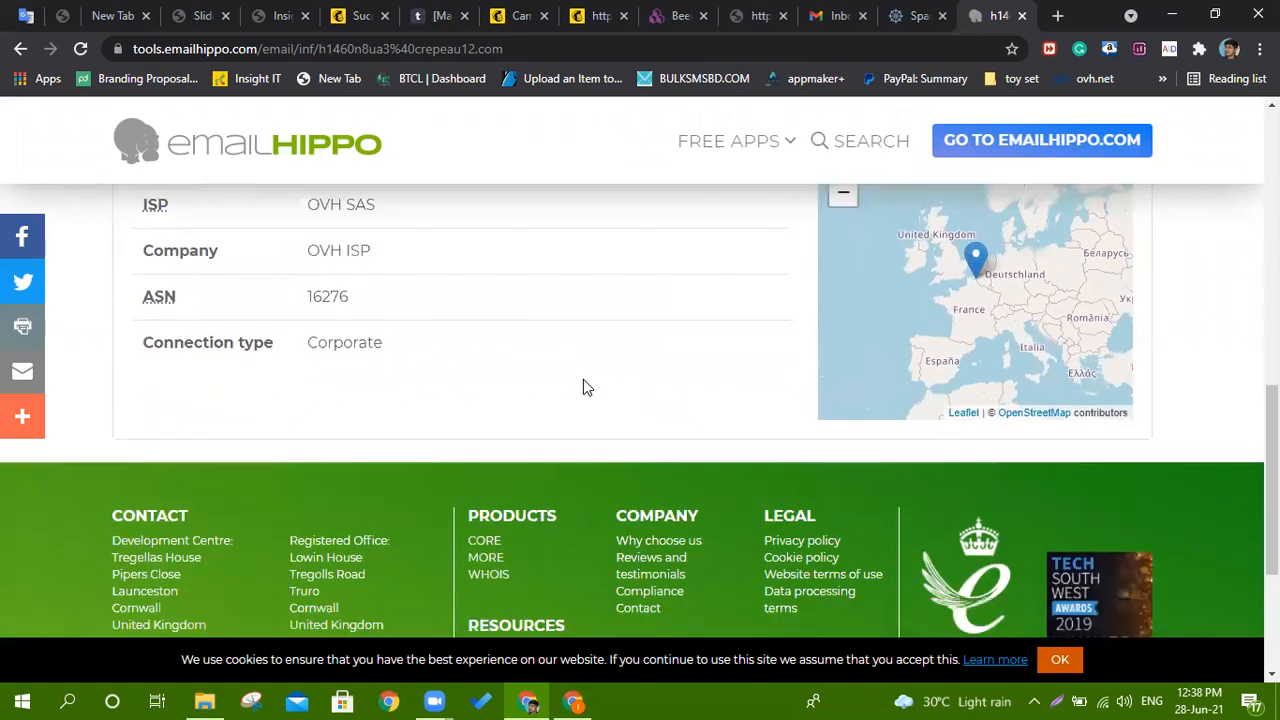
{"action": "scroll", "coordinate": [585, 386], "scroll_direction": "up", "scroll_amount": 10}
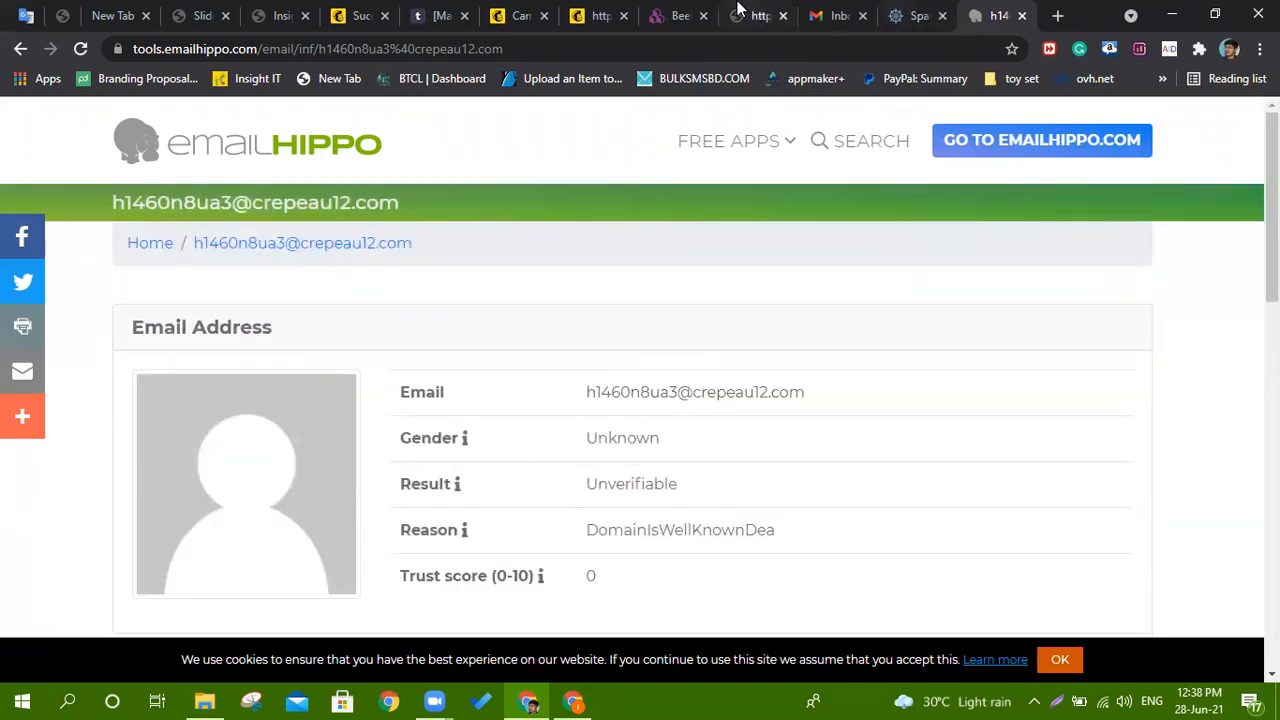
Highlight the Email Validator & Spam Check topic in the course syllabus PDF.
{"action": "left_click", "coordinate": [285, 15]}
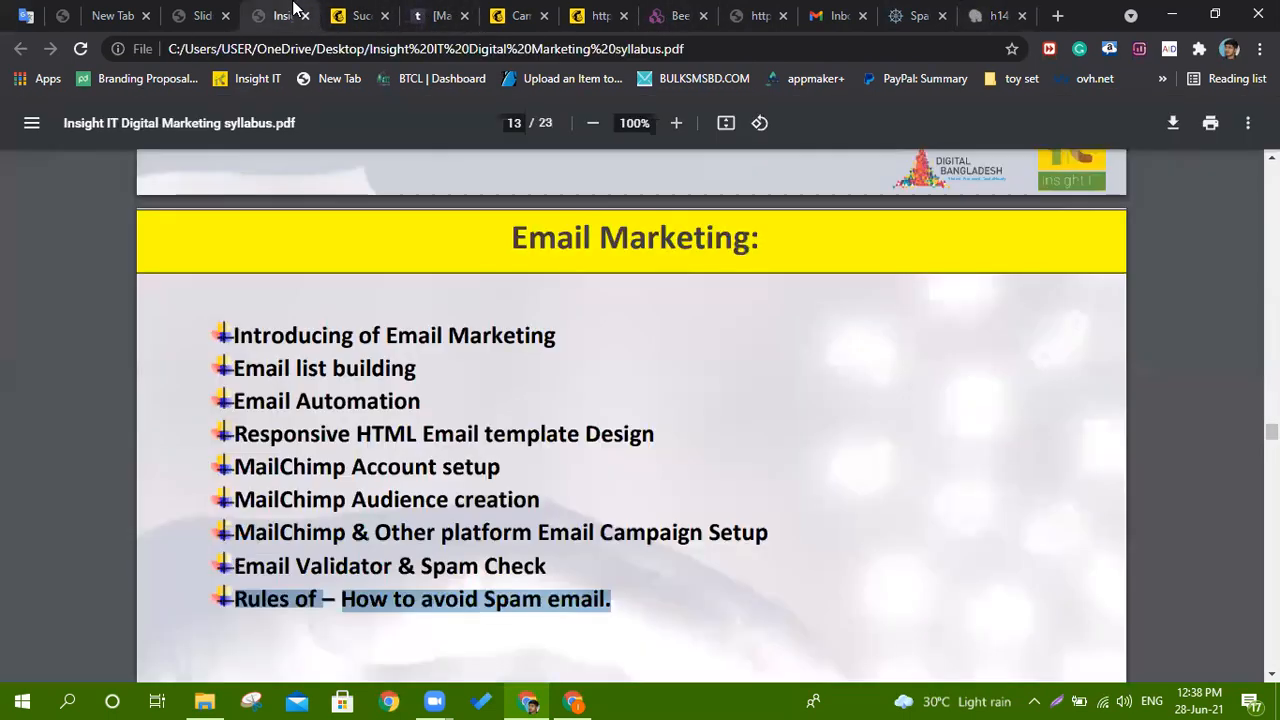
{"action": "left_click_drag", "start_coordinate": [268, 566], "coordinate": [546, 567]}
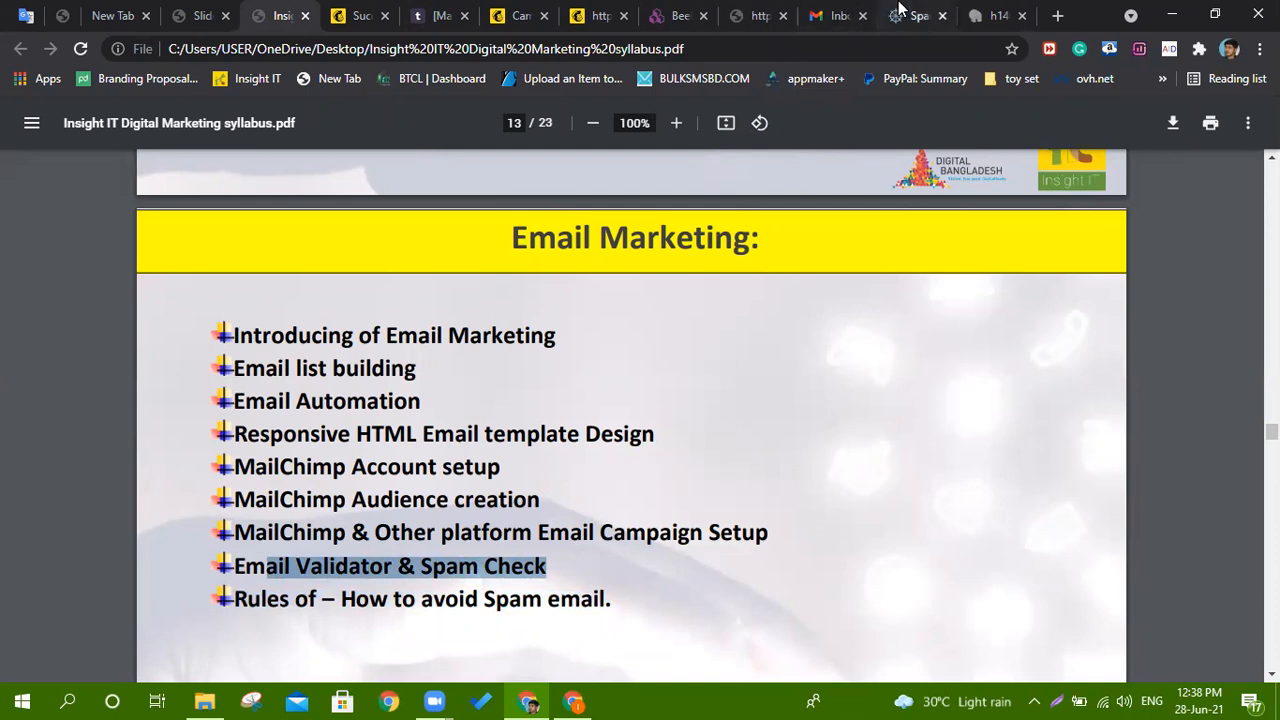
{"action": "left_click", "coordinate": [758, 16]}
Expand and collapse the tested email's HTML version, then expand 'SpamAssassin thinks you can improve'.
{"action": "left_click", "coordinate": [912, 15]}
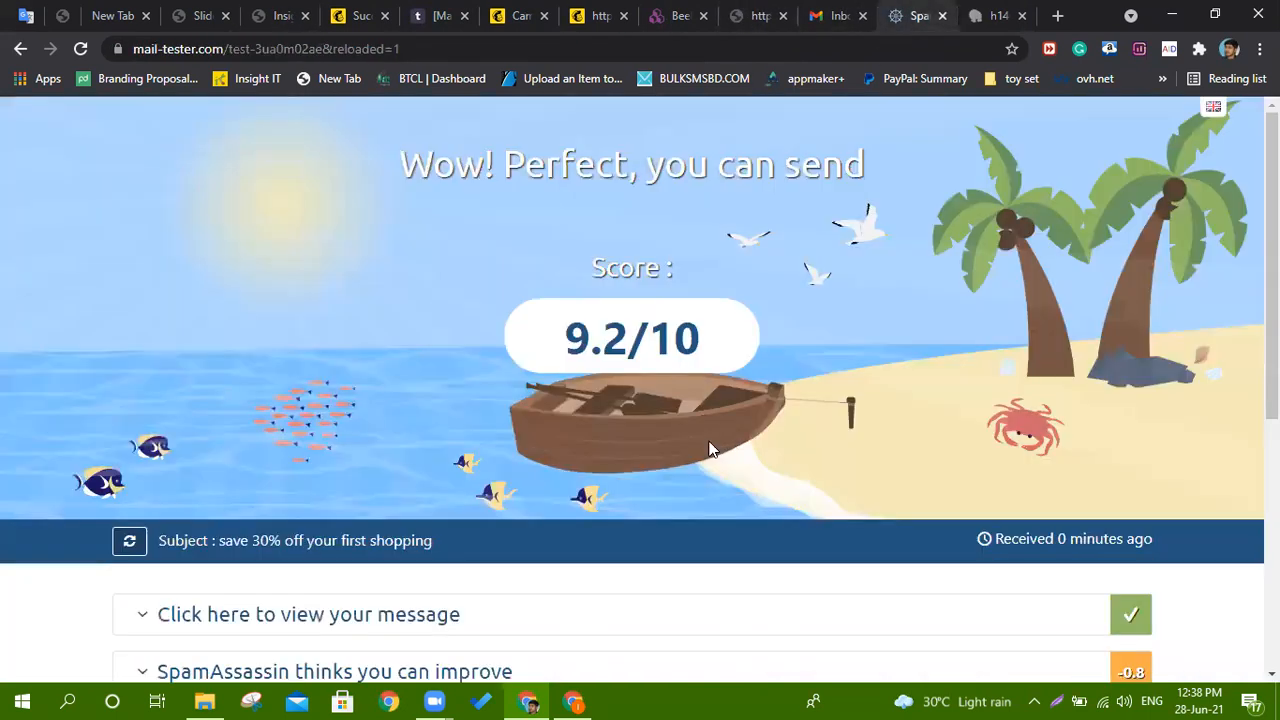
{"action": "scroll", "coordinate": [700, 440], "scroll_direction": "down", "scroll_amount": 4}
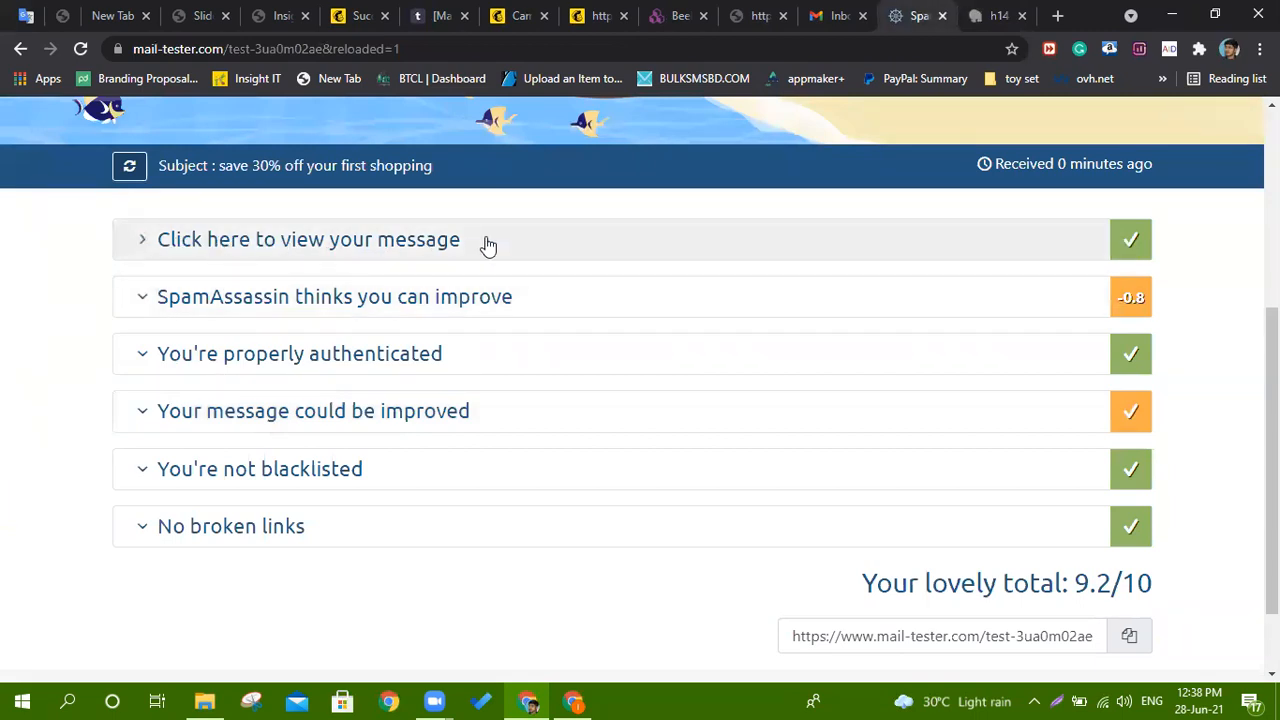
{"action": "left_click", "coordinate": [543, 246]}
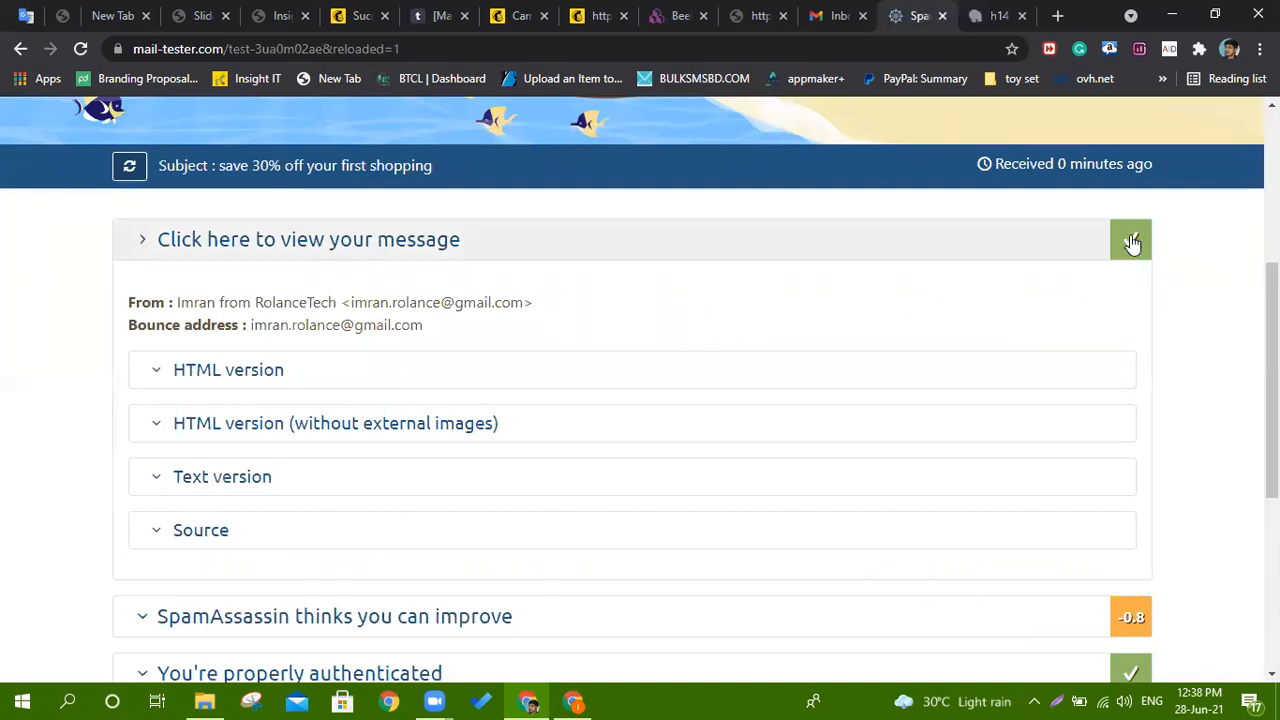
{"action": "left_click", "coordinate": [308, 375]}
{"action": "scroll", "coordinate": [434, 465], "scroll_direction": "down", "scroll_amount": 3}
{"action": "scroll", "coordinate": [435, 467], "scroll_direction": "up", "scroll_amount": 4}
{"action": "left_click", "coordinate": [435, 468]}
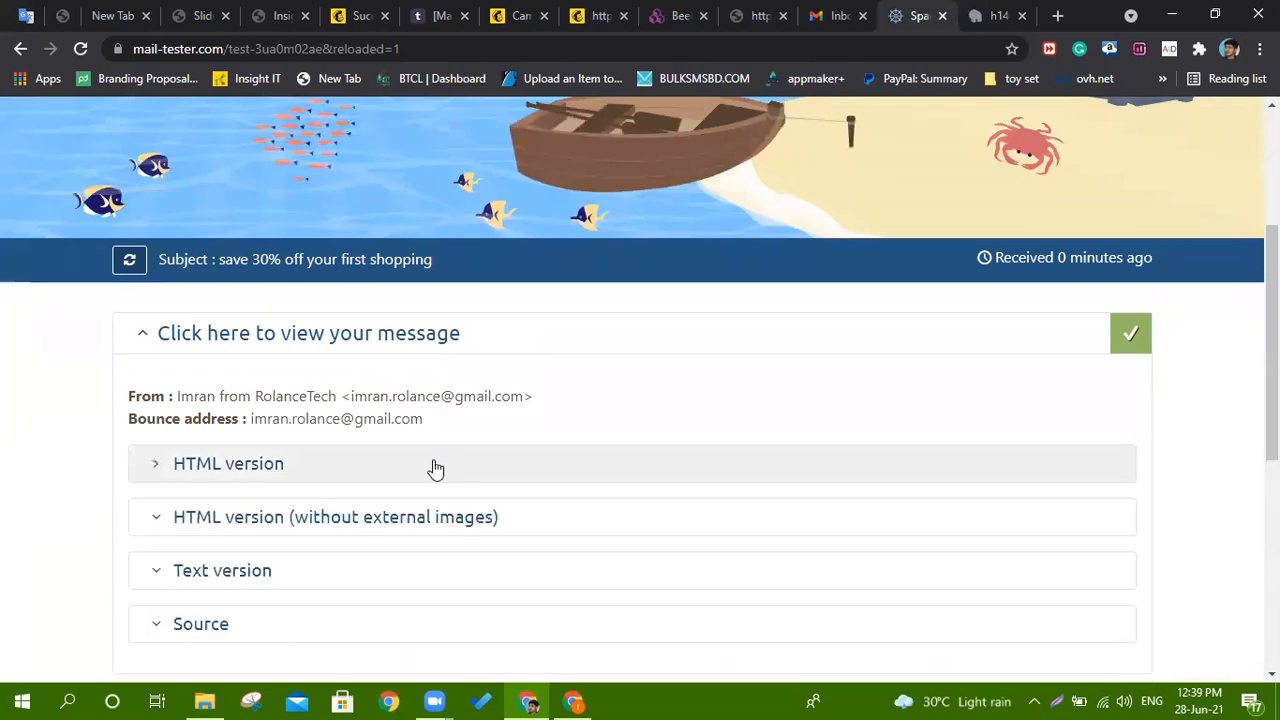
{"action": "scroll", "coordinate": [466, 409], "scroll_direction": "down", "scroll_amount": 3}
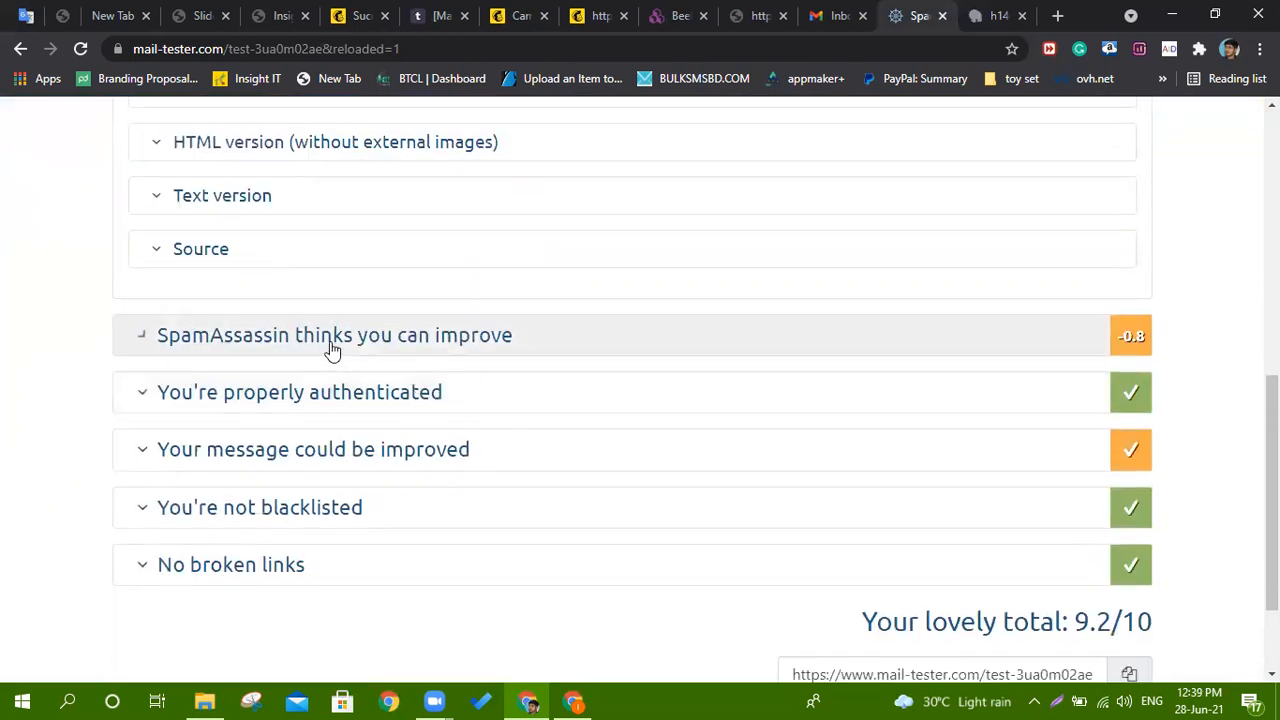
{"action": "left_click", "coordinate": [1138, 343]}
Highlight the FREEMAIL free-email sender warning, then collapse the SpamAssassin breakdown.
{"action": "scroll", "coordinate": [806, 349], "scroll_direction": "down", "scroll_amount": 2}
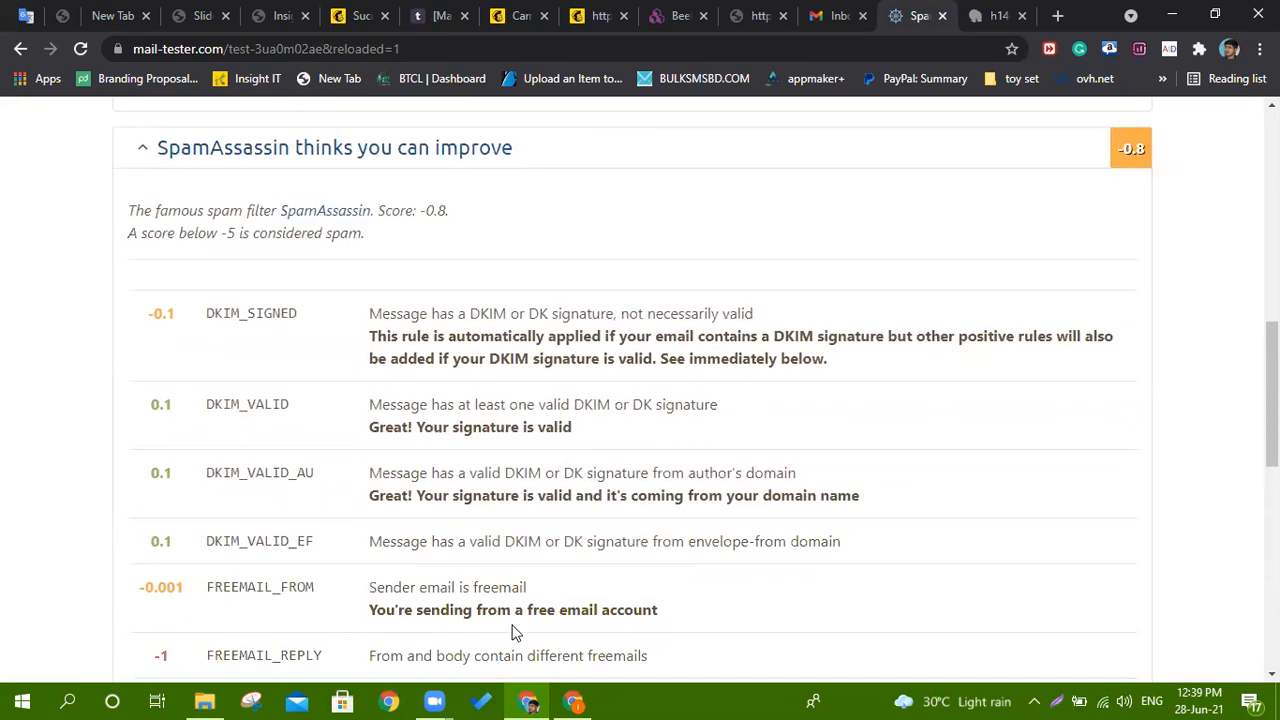
{"action": "left_click_drag", "start_coordinate": [384, 611], "coordinate": [668, 614]}
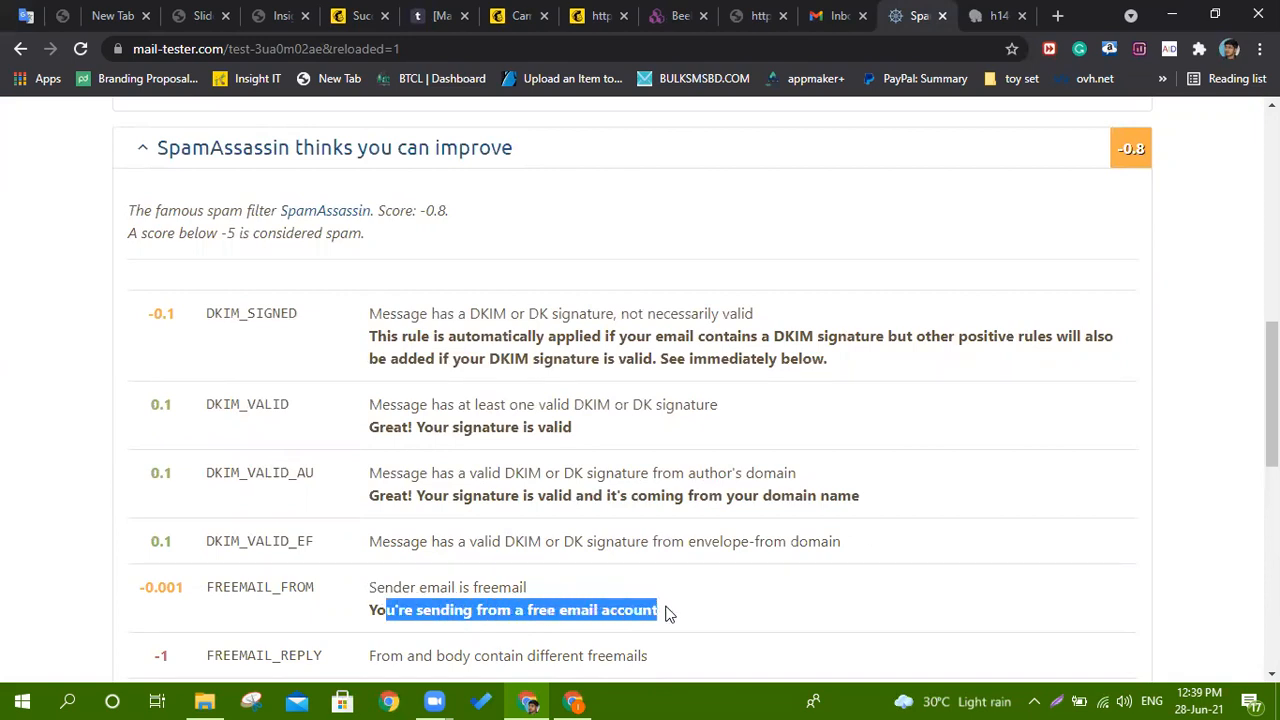
{"action": "left_click", "coordinate": [493, 619]}
{"action": "left_click_drag", "start_coordinate": [364, 612], "coordinate": [658, 613]}
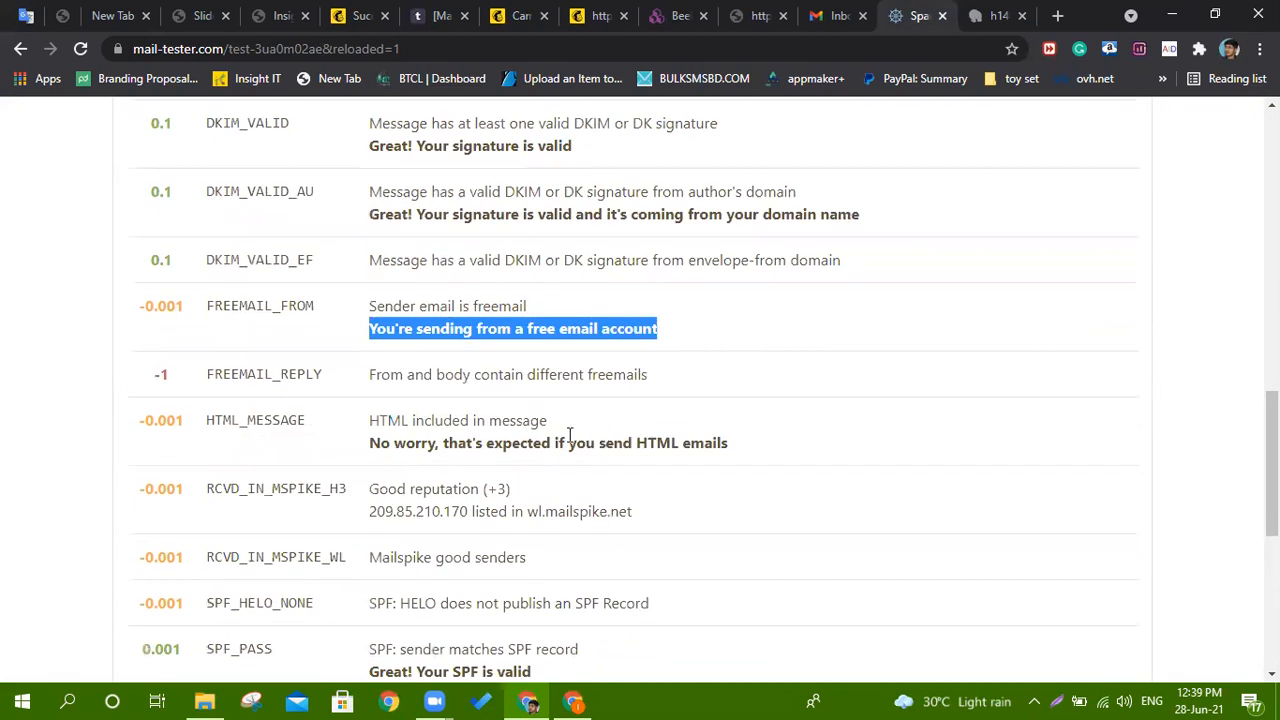
{"action": "scroll", "coordinate": [540, 558], "scroll_direction": "up", "scroll_amount": 5}
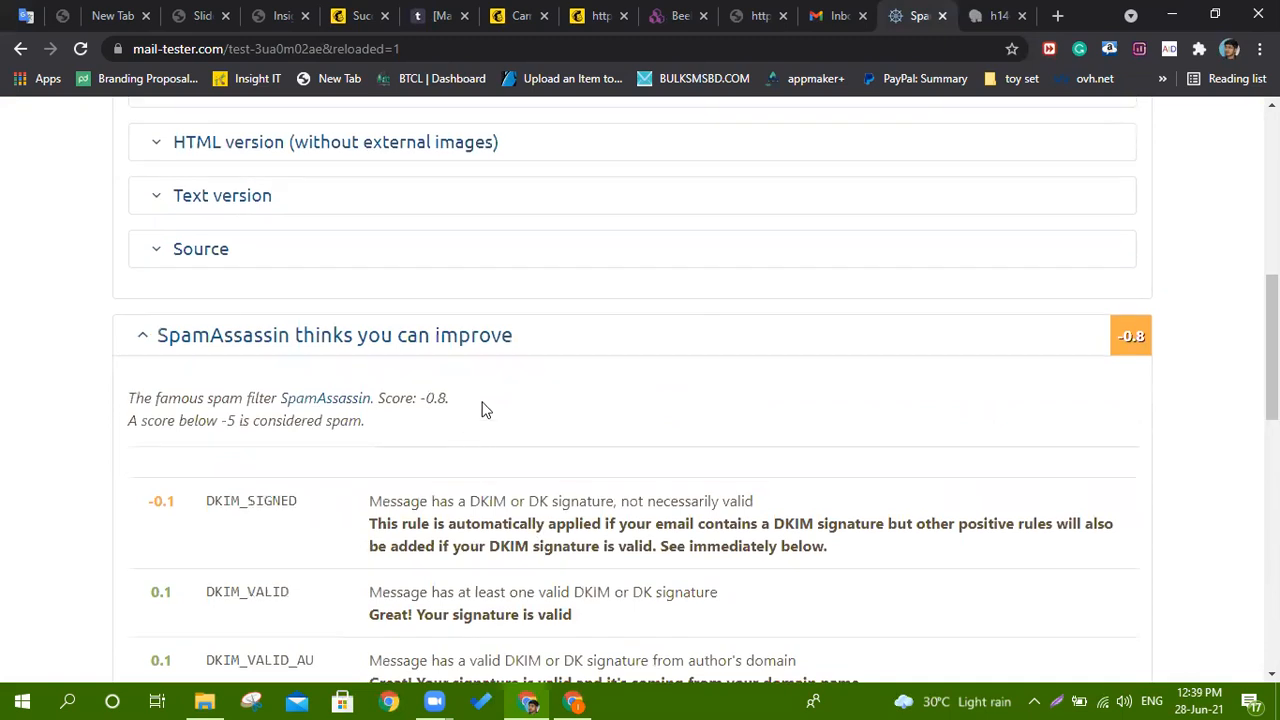
{"action": "left_click", "coordinate": [524, 345]}
Highlight the 'Your lovely total: 9.2/10' score, then go to the Gmail inbox.
{"action": "scroll", "coordinate": [527, 457], "scroll_direction": "down", "scroll_amount": 2}
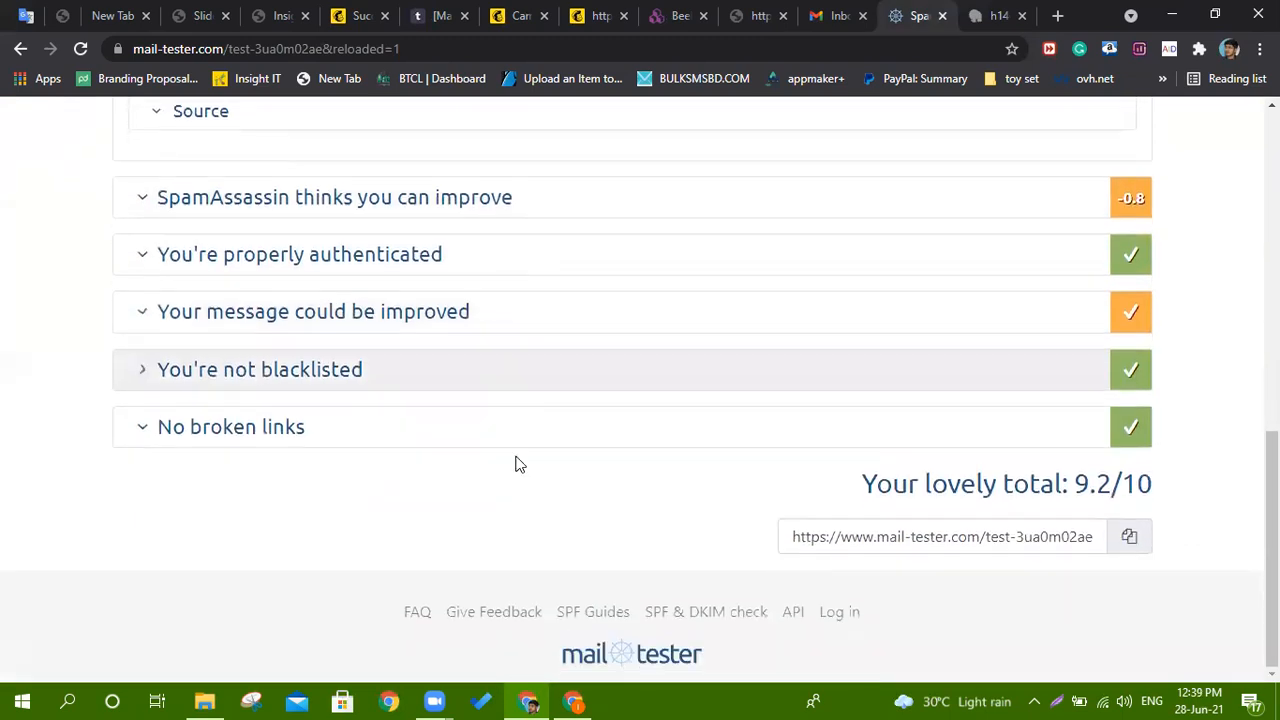
{"action": "left_click_drag", "start_coordinate": [876, 483], "coordinate": [1175, 483]}
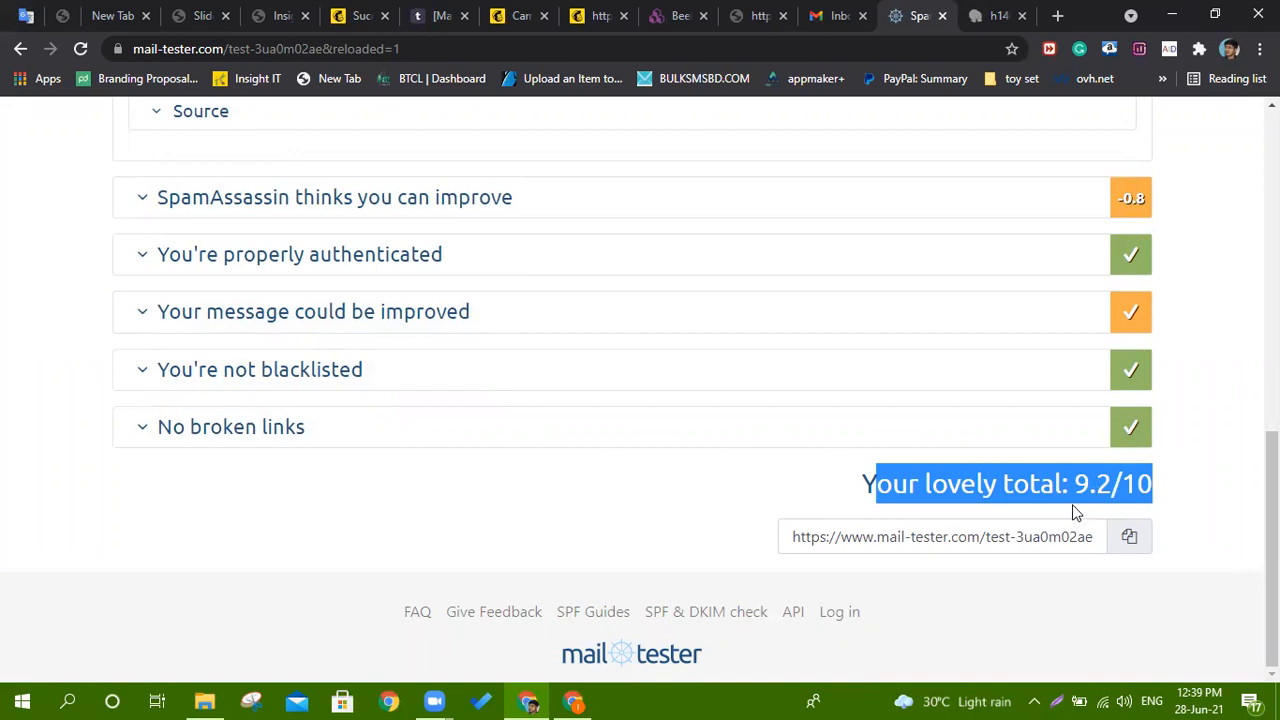
{"action": "left_click", "coordinate": [1029, 491]}
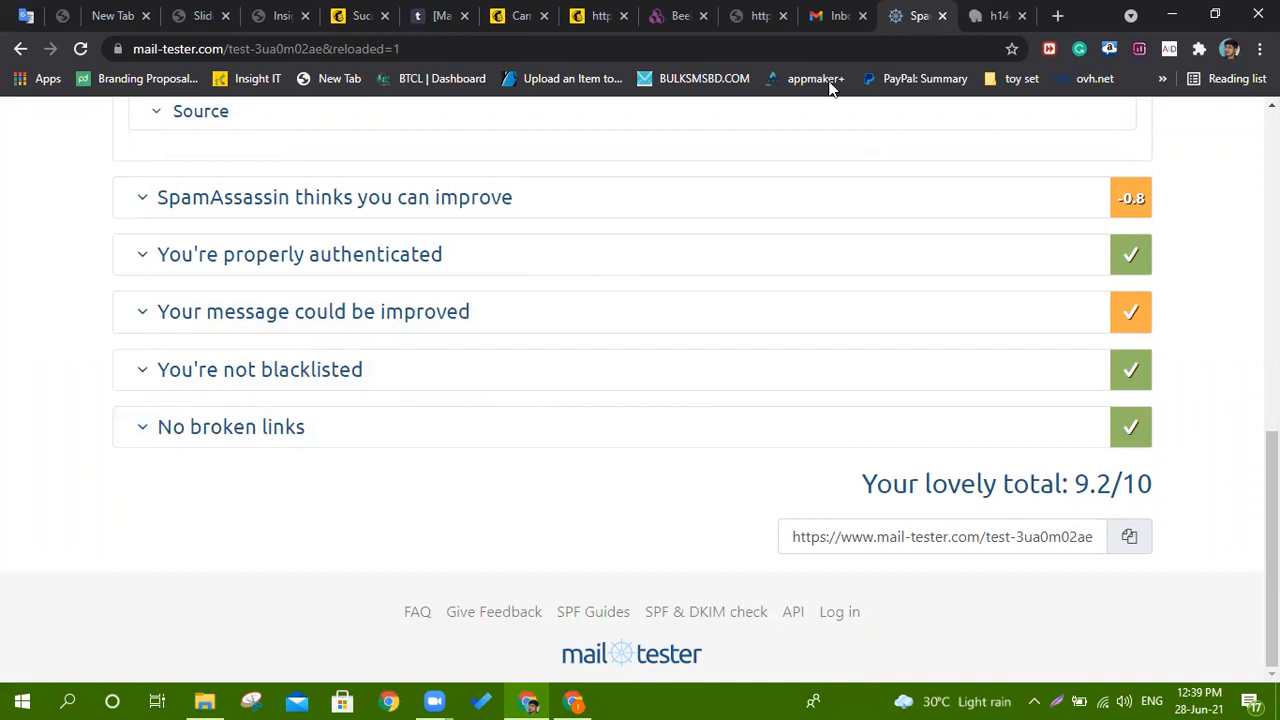
{"action": "left_click", "coordinate": [830, 15]}
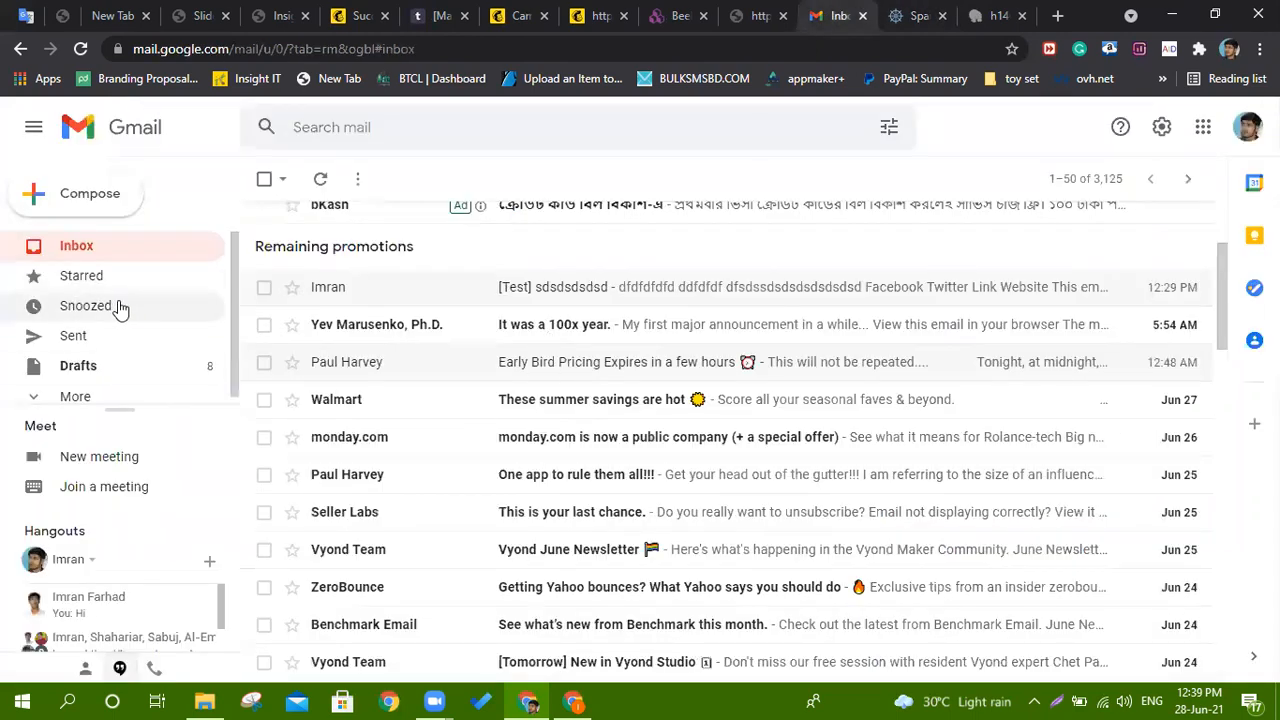
Open the '30% OFF for Kalles' message in the Gmail Spam folder.
{"action": "scroll", "coordinate": [86, 350], "scroll_direction": "down", "scroll_amount": 1}
{"action": "left_click", "coordinate": [70, 390]}
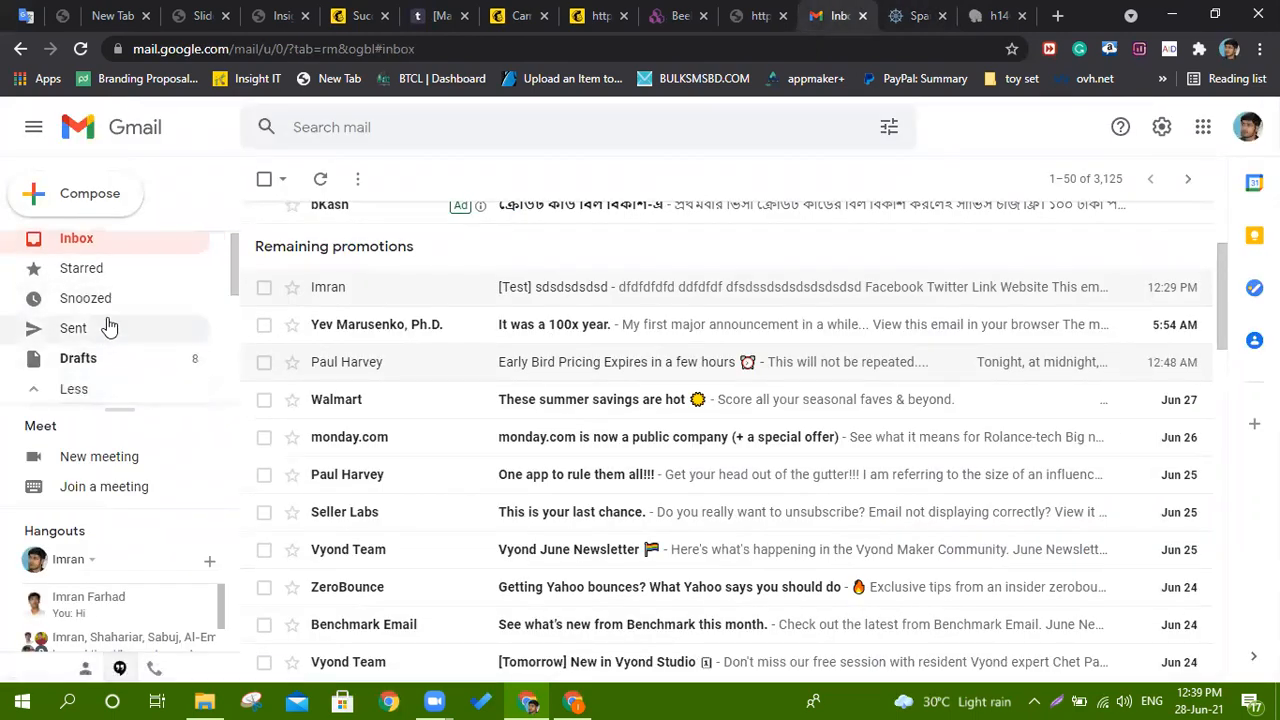
{"action": "scroll", "coordinate": [108, 326], "scroll_direction": "down", "scroll_amount": 3}
{"action": "left_click", "coordinate": [103, 356]}
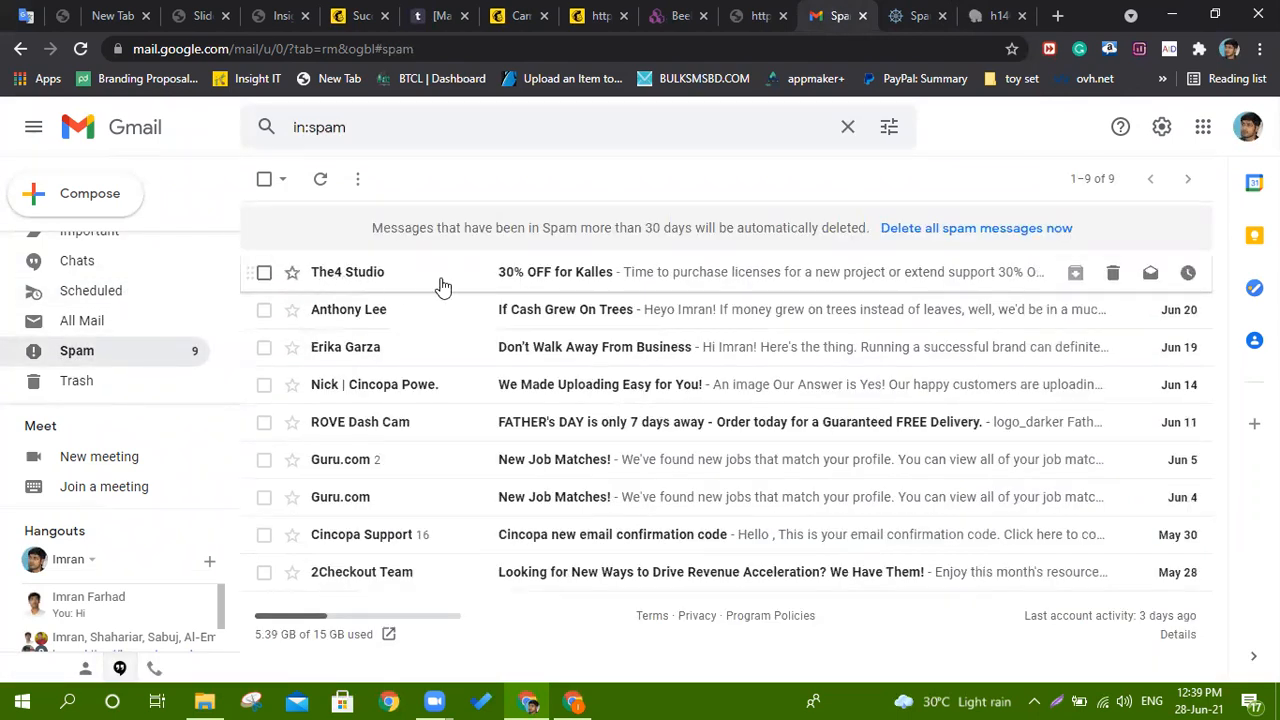
{"action": "left_click", "coordinate": [603, 282]}
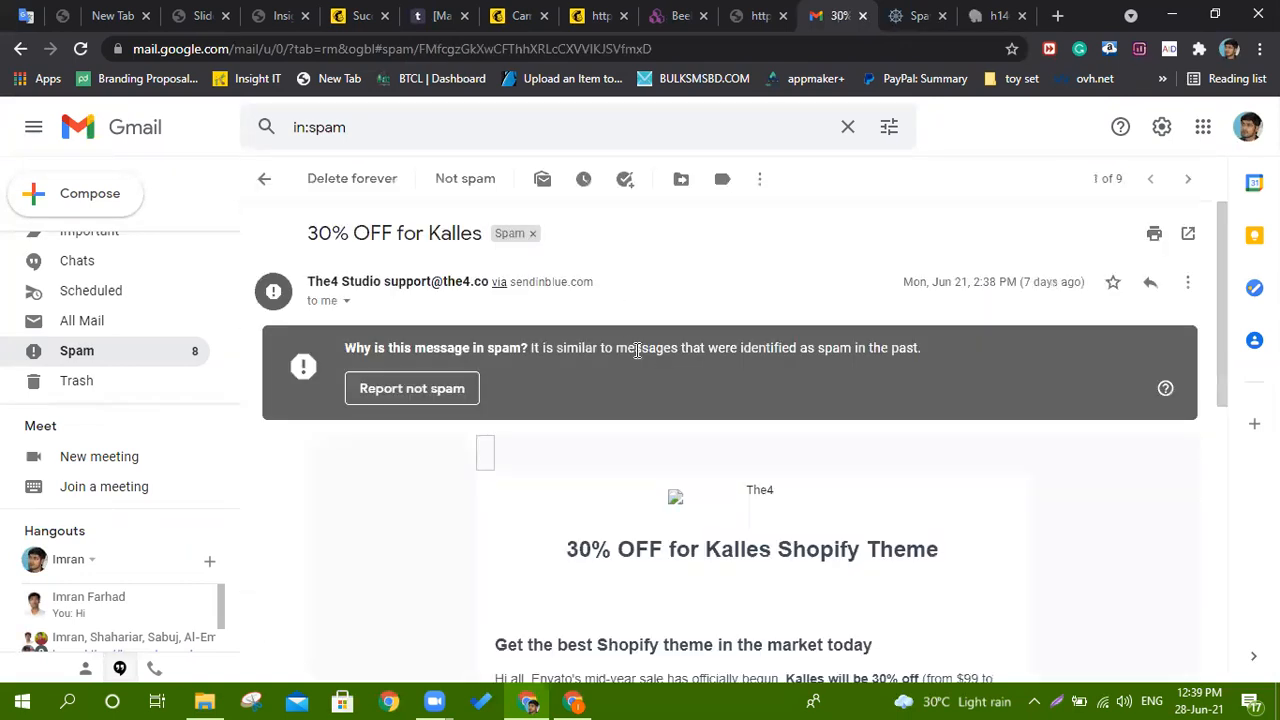
Unsubscribe from the Kalles sender, confirm the request, and close the confirmation page.
{"action": "scroll", "coordinate": [644, 347], "scroll_direction": "down", "scroll_amount": 4}
{"action": "scroll", "coordinate": [645, 360], "scroll_direction": "down", "scroll_amount": 3}
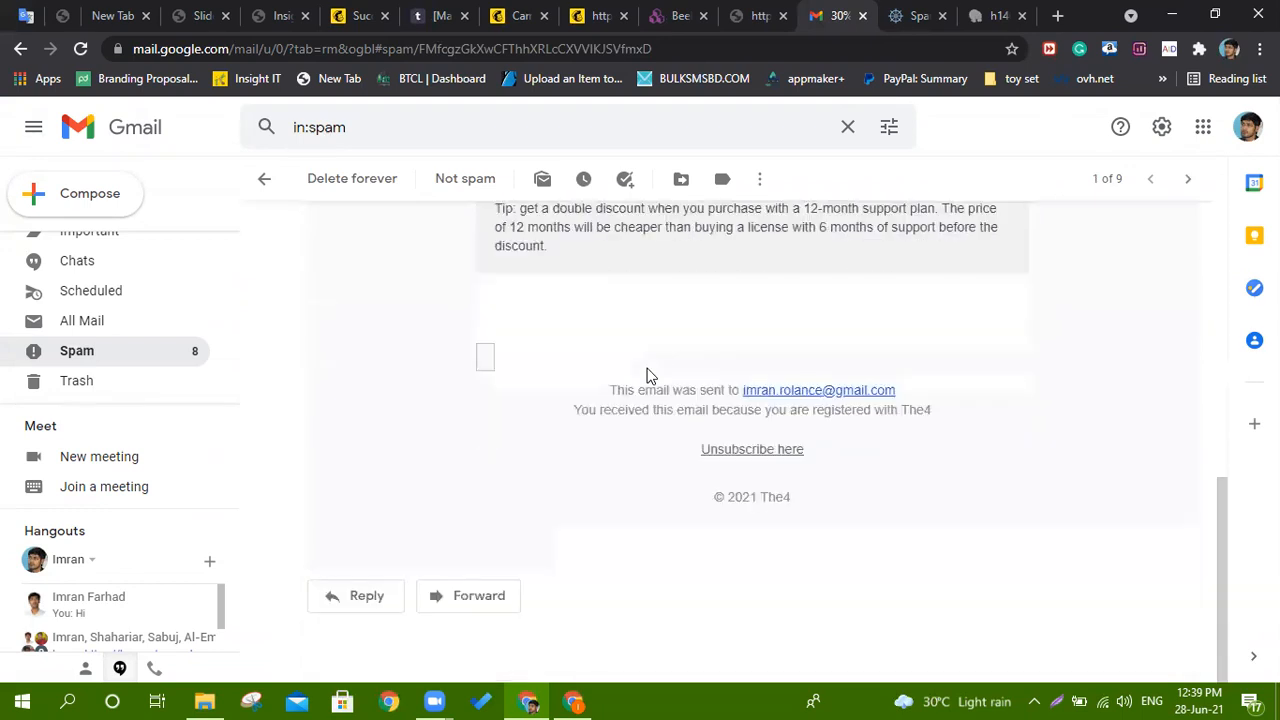
{"action": "scroll", "coordinate": [646, 374], "scroll_direction": "up", "scroll_amount": 6}
{"action": "scroll", "coordinate": [660, 437], "scroll_direction": "down", "scroll_amount": 6}
{"action": "left_click", "coordinate": [745, 451]}
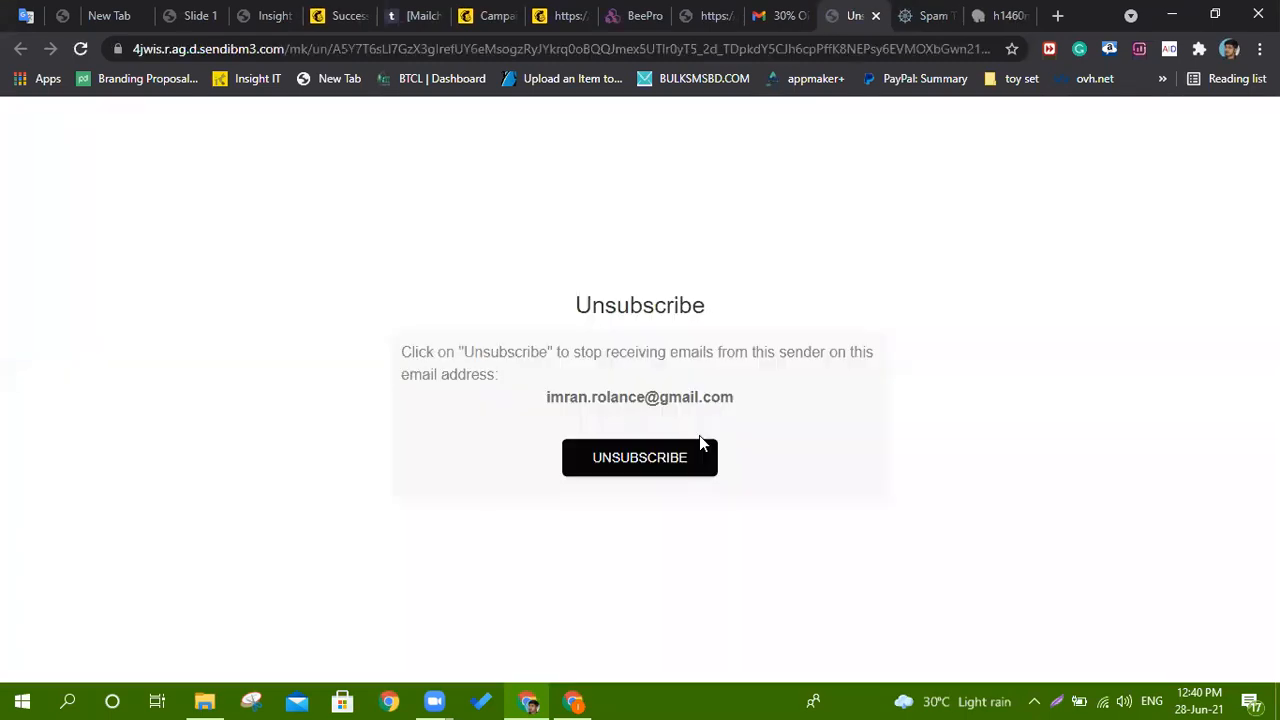
{"action": "left_click", "coordinate": [654, 463]}
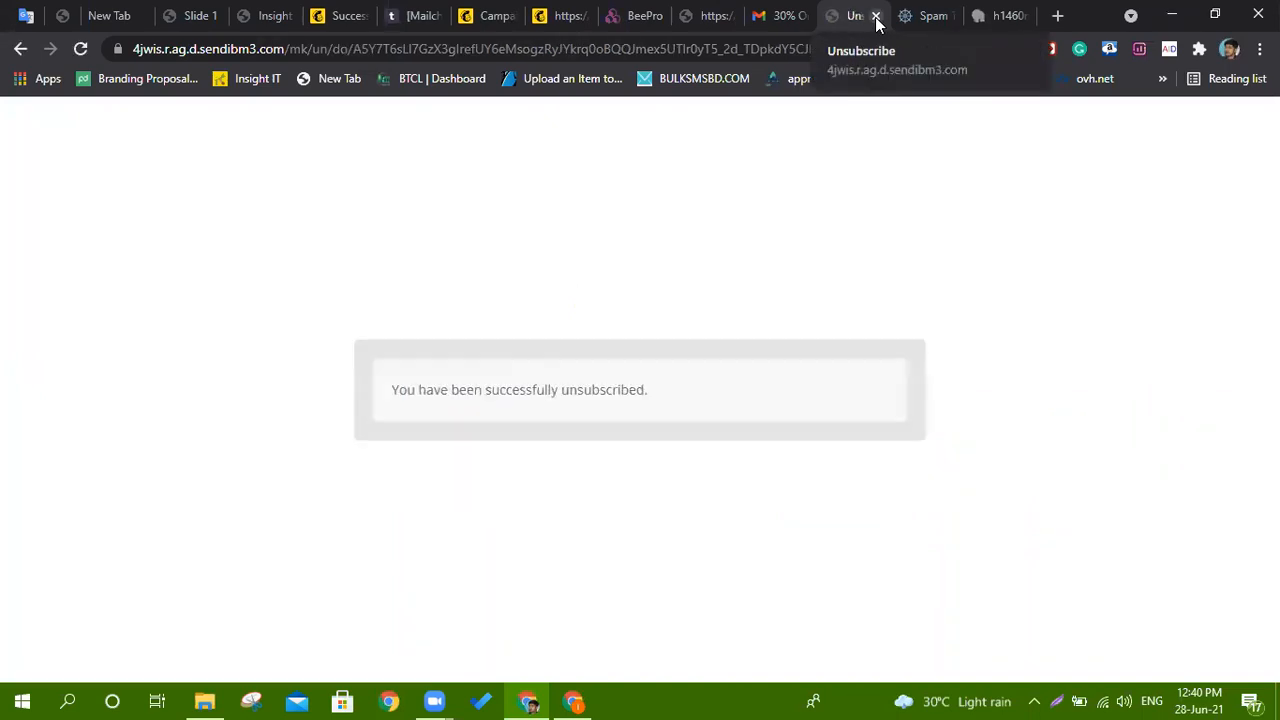
{"action": "left_click", "coordinate": [876, 17]}
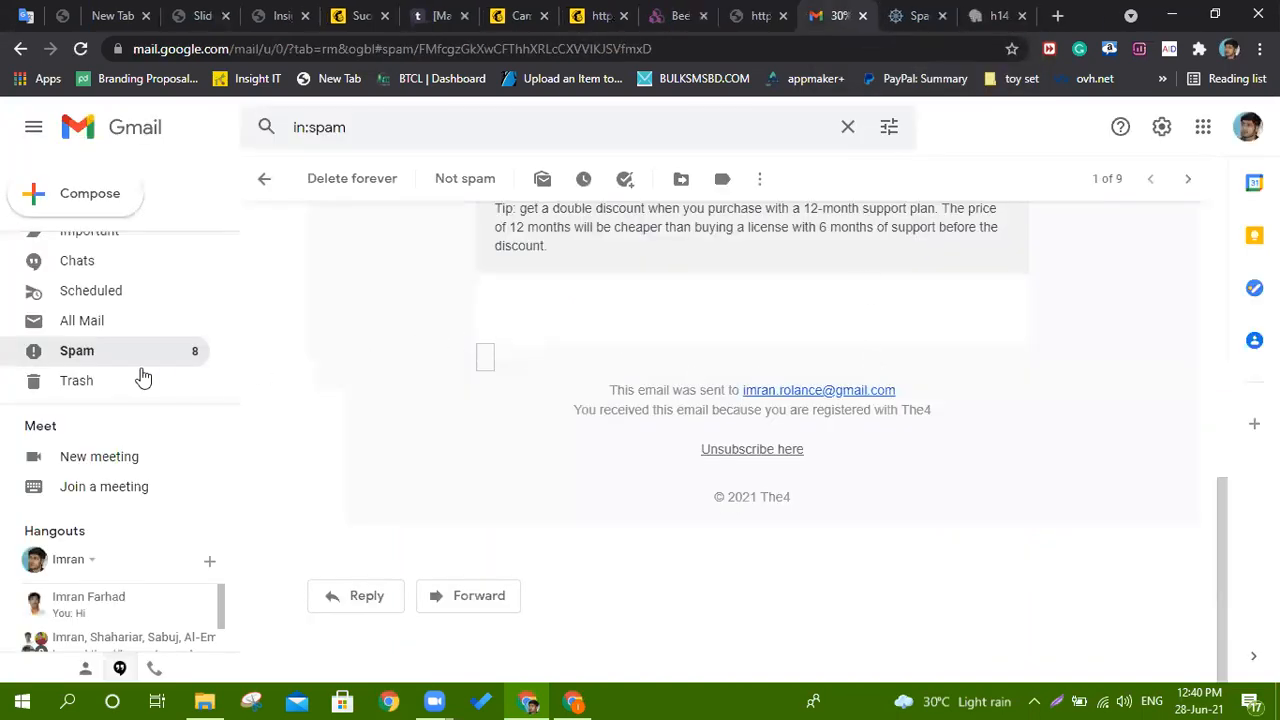
Read through the ROVE Dash Cam 'FATHER's DAY is only 7 days away' spam email, then return to the inbox.
{"action": "left_click", "coordinate": [90, 355]}
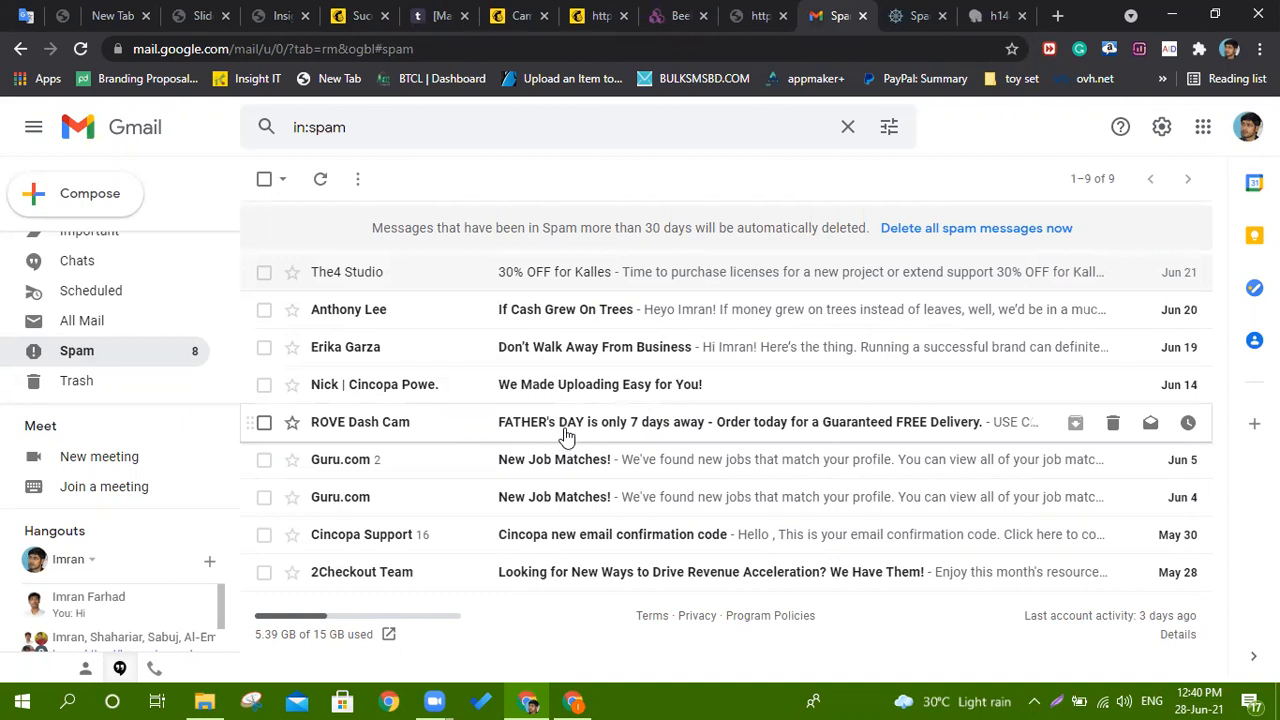
{"action": "left_click", "coordinate": [614, 430]}
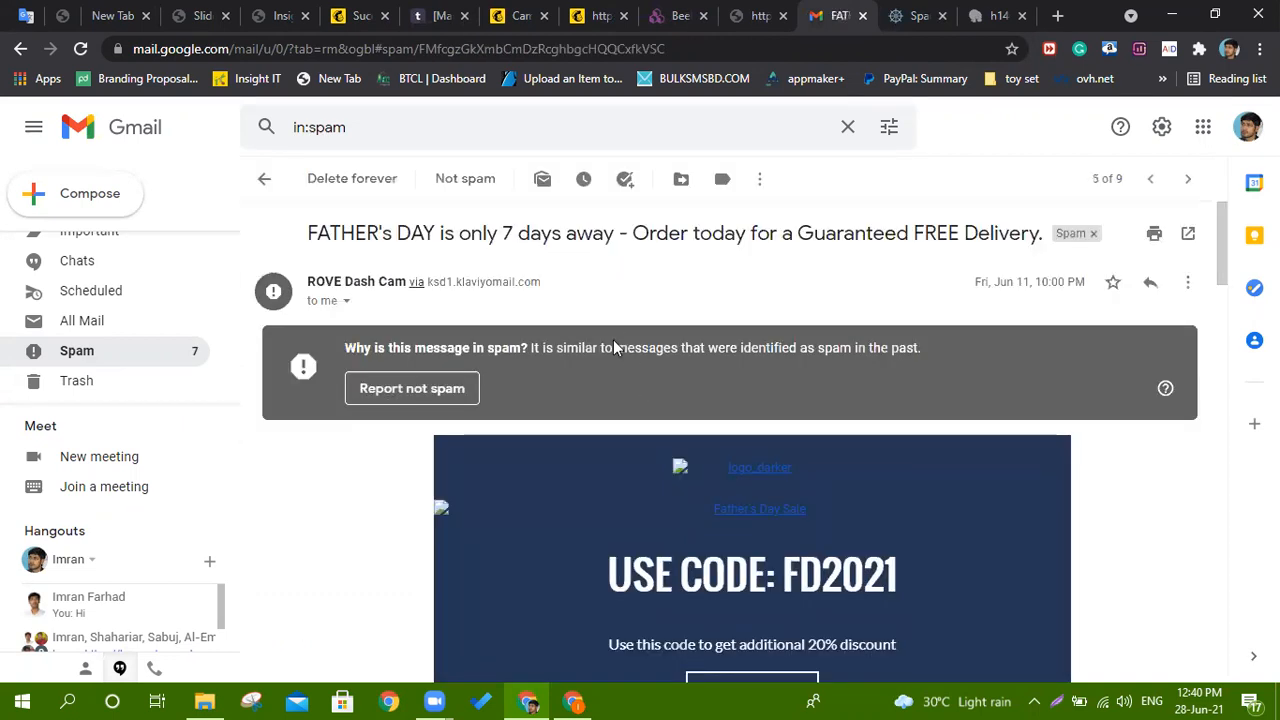
{"action": "scroll", "coordinate": [614, 347], "scroll_direction": "down", "scroll_amount": 4}
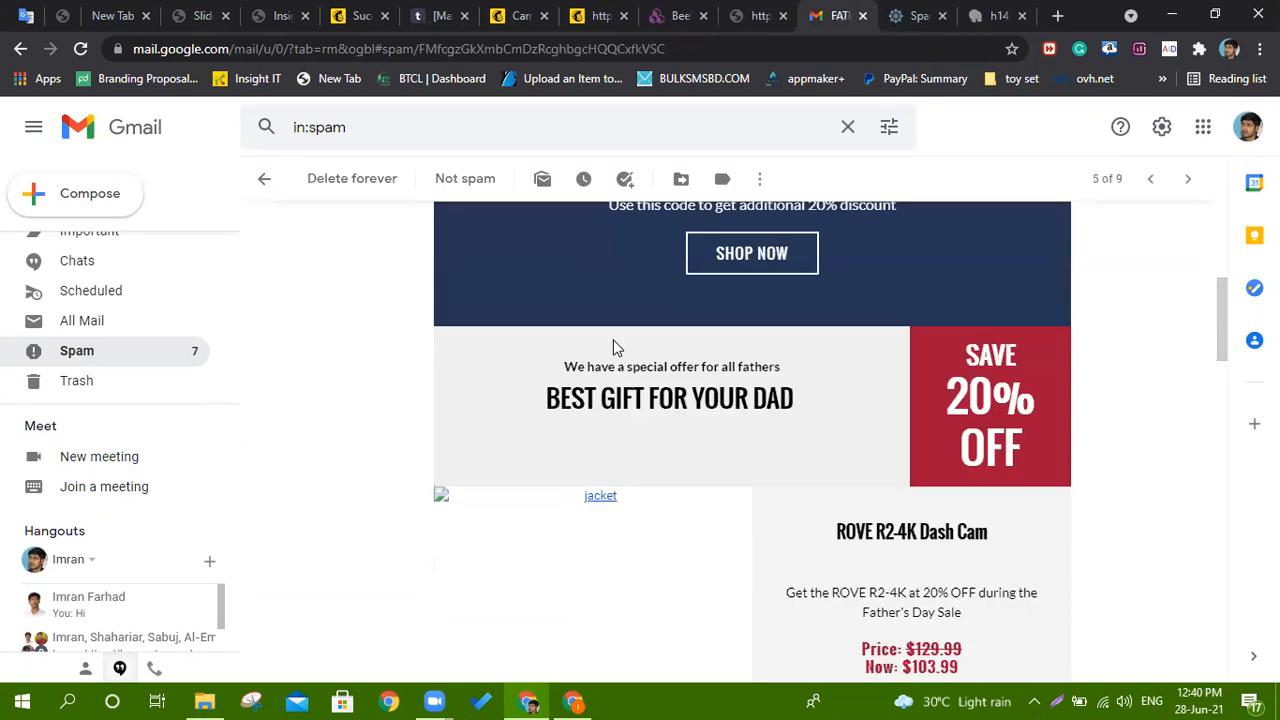
{"action": "scroll", "coordinate": [614, 347], "scroll_direction": "down", "scroll_amount": 1}
{"action": "scroll", "coordinate": [614, 347], "scroll_direction": "down", "scroll_amount": 5}
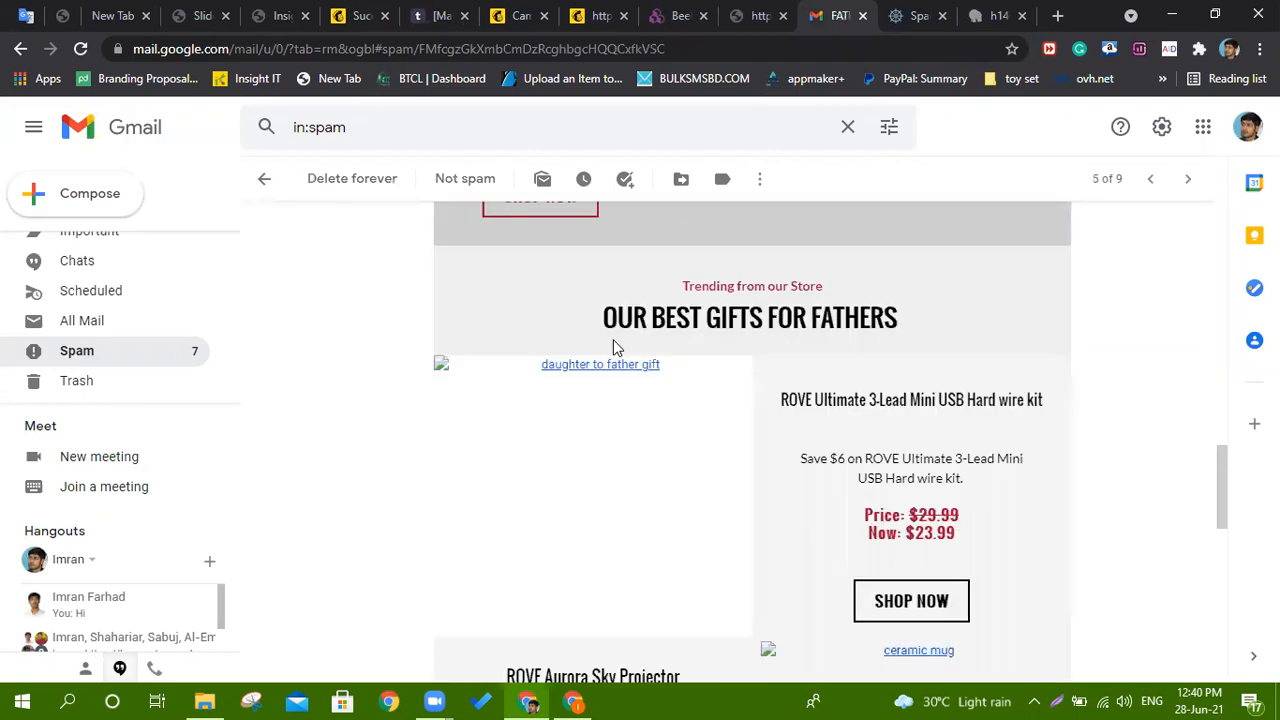
{"action": "scroll", "coordinate": [615, 345], "scroll_direction": "down", "scroll_amount": 5}
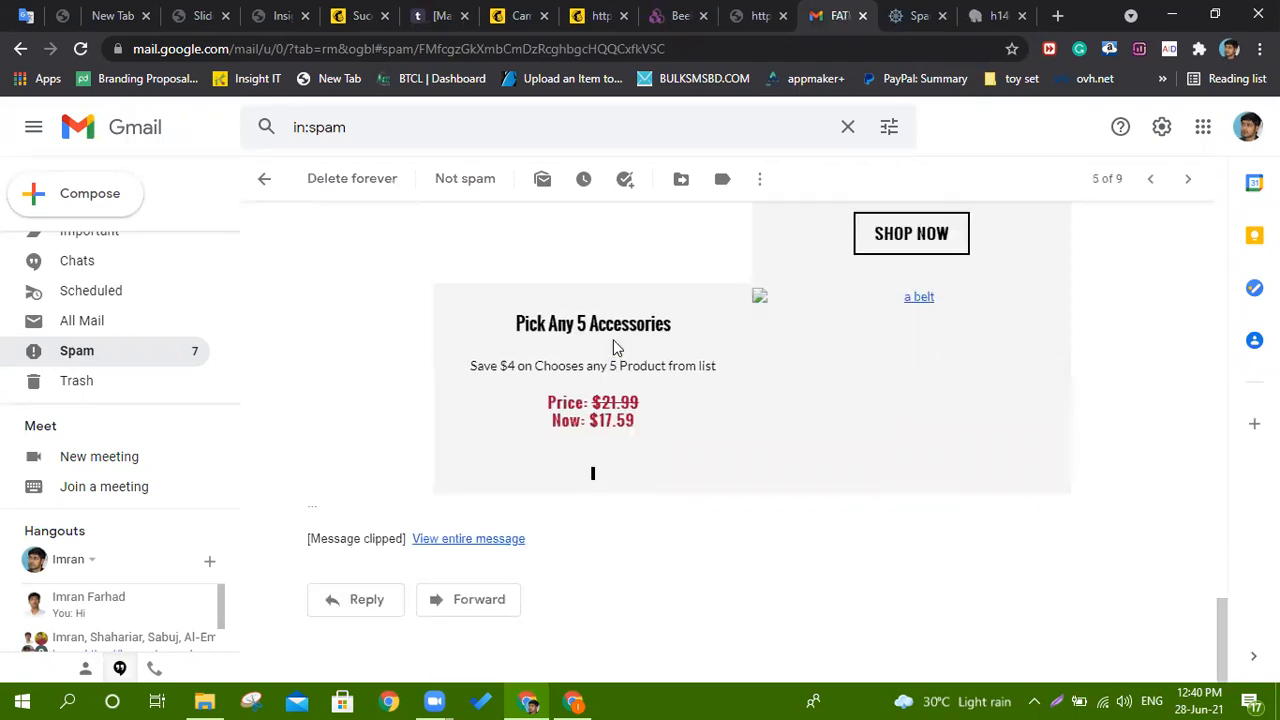
{"action": "scroll", "coordinate": [615, 345], "scroll_direction": "up", "scroll_amount": 12}
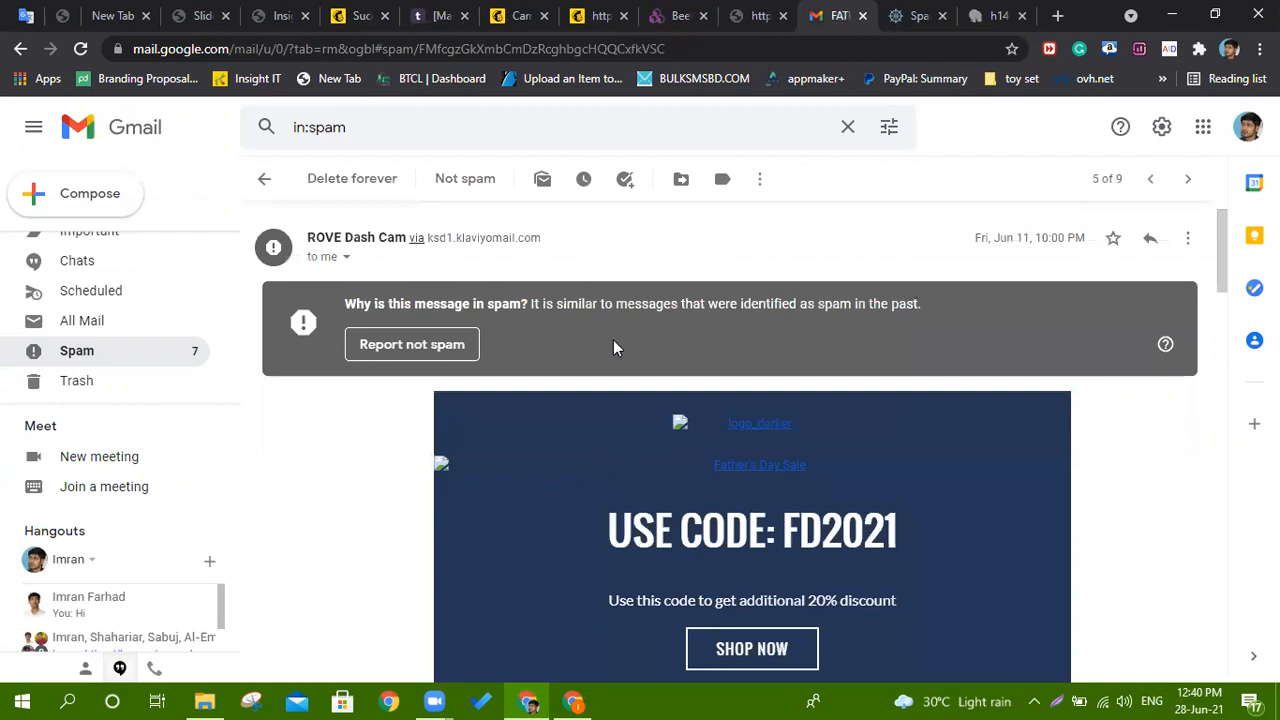
{"action": "scroll", "coordinate": [614, 345], "scroll_direction": "up", "scroll_amount": 1}
{"action": "scroll", "coordinate": [88, 270], "scroll_direction": "up", "scroll_amount": 3}
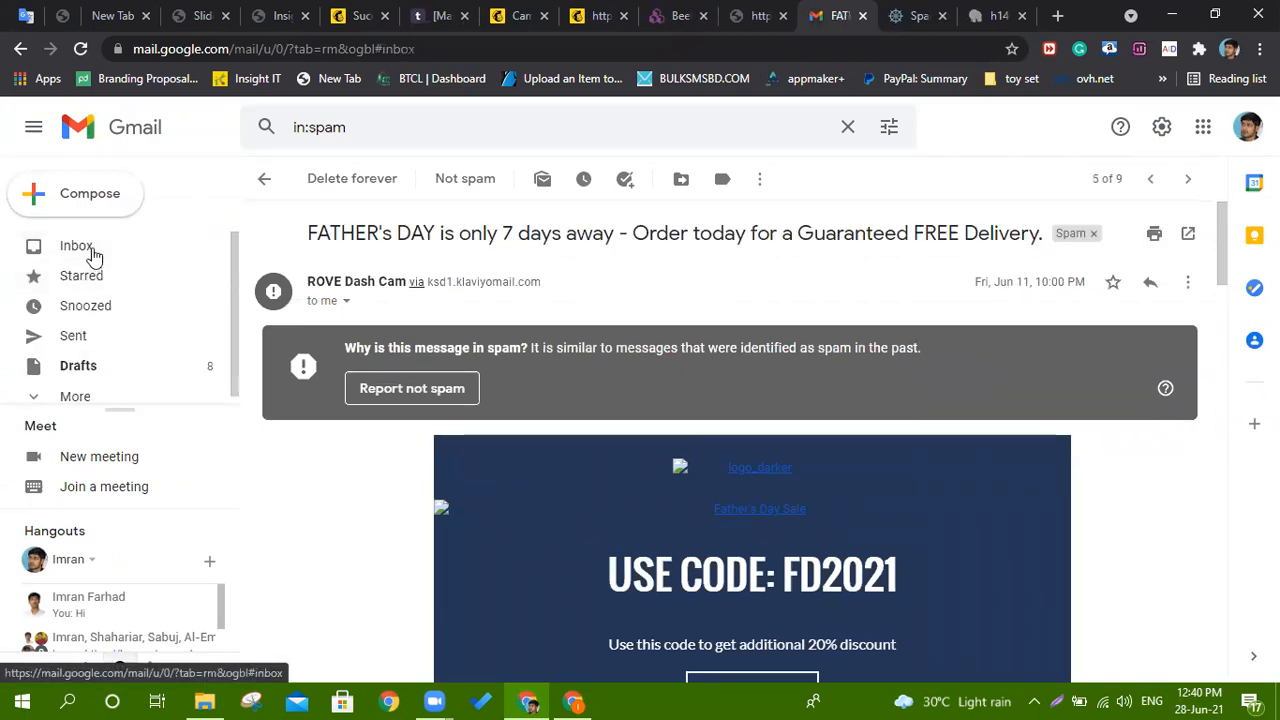
{"action": "left_click", "coordinate": [80, 246]}
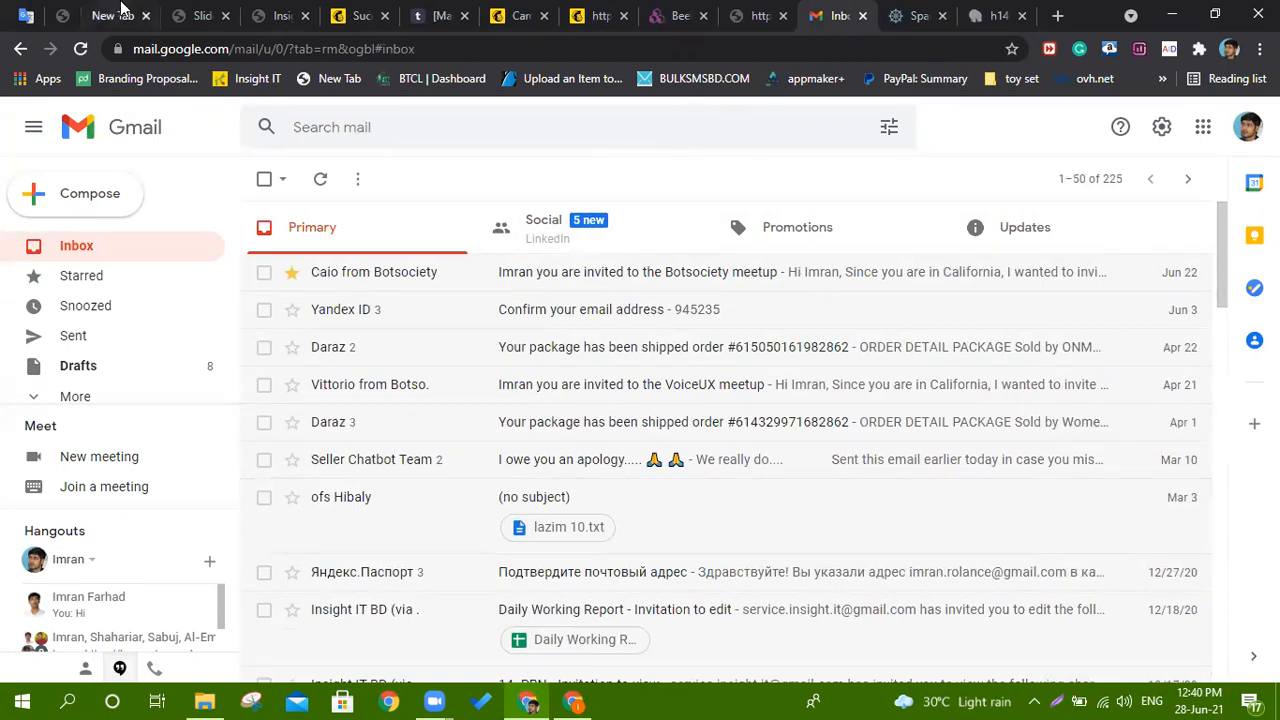
Switch to the 'Insight IT Digital Marketing syllabus.pdf' tab at its Email Marketing page.
{"action": "left_click", "coordinate": [281, 15]}
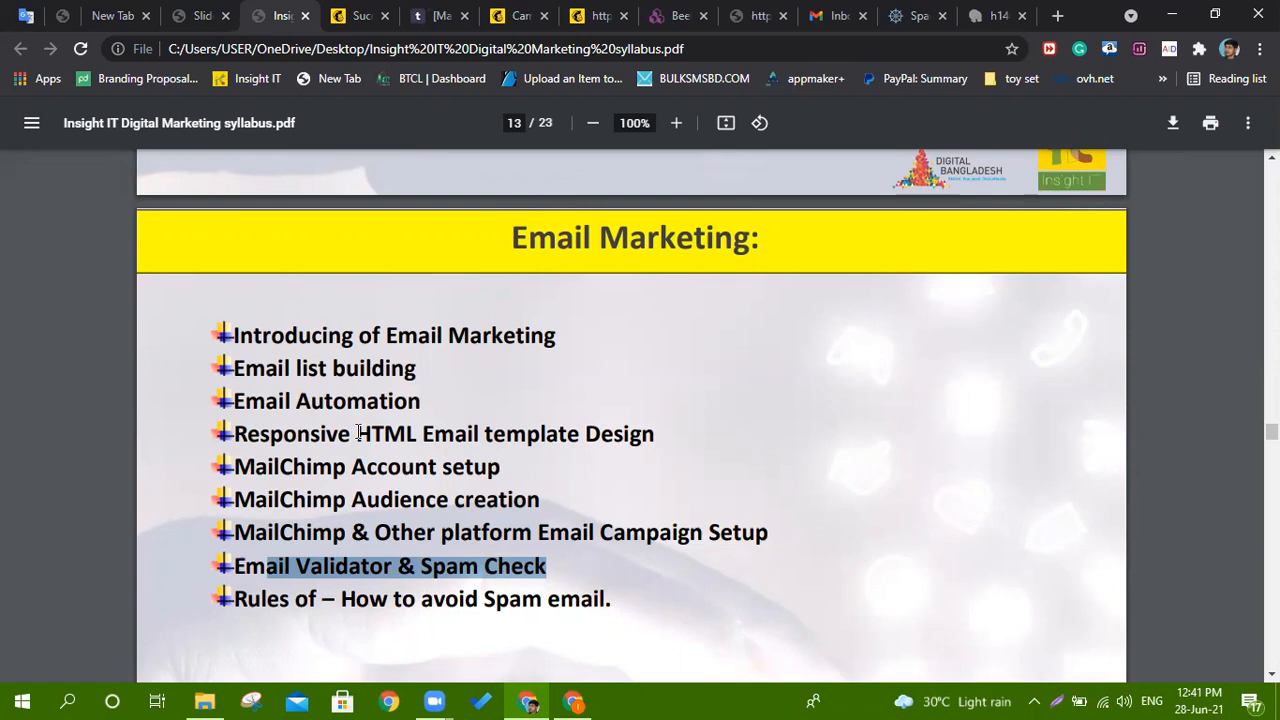
Scroll the syllabus from page 13 to page 15, the Video Marketing & YouTube Marketing topics.
{"action": "scroll", "coordinate": [474, 371], "scroll_direction": "down", "scroll_amount": 5}
{"action": "scroll", "coordinate": [468, 356], "scroll_direction": "down", "scroll_amount": 2}
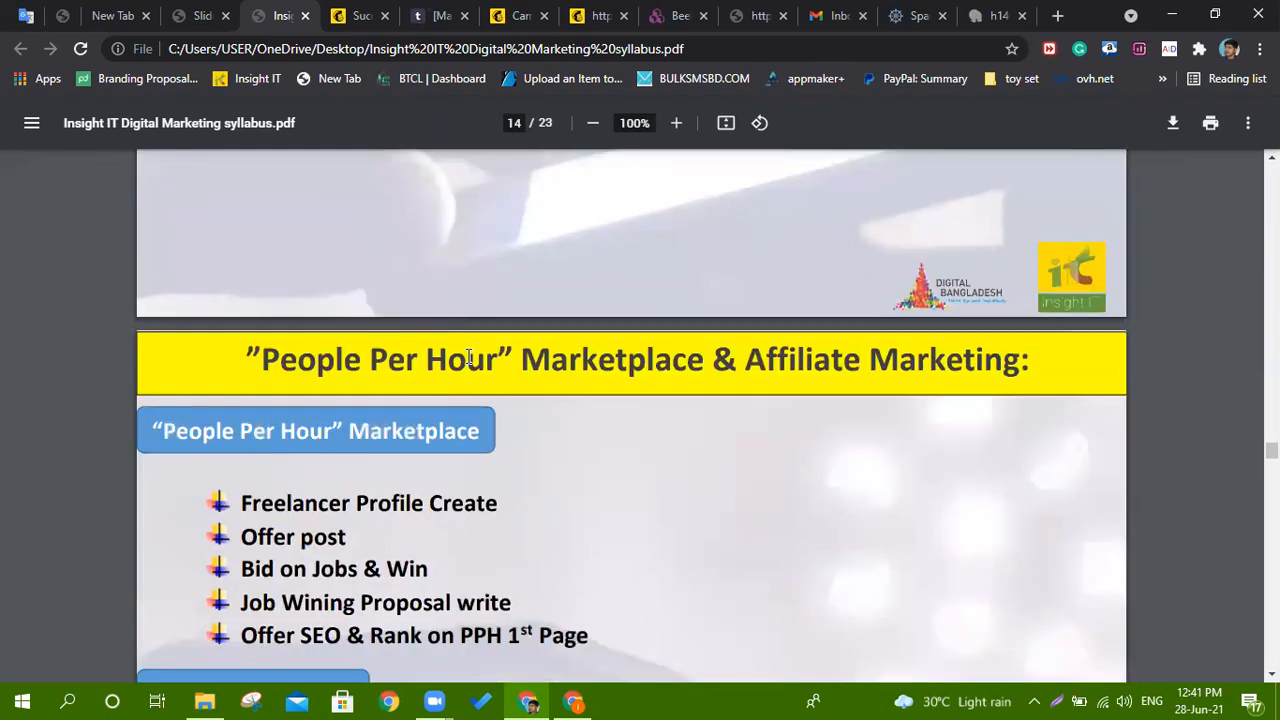
{"action": "scroll", "coordinate": [468, 354], "scroll_direction": "down", "scroll_amount": 5}
{"action": "scroll", "coordinate": [467, 351], "scroll_direction": "down", "scroll_amount": 3}
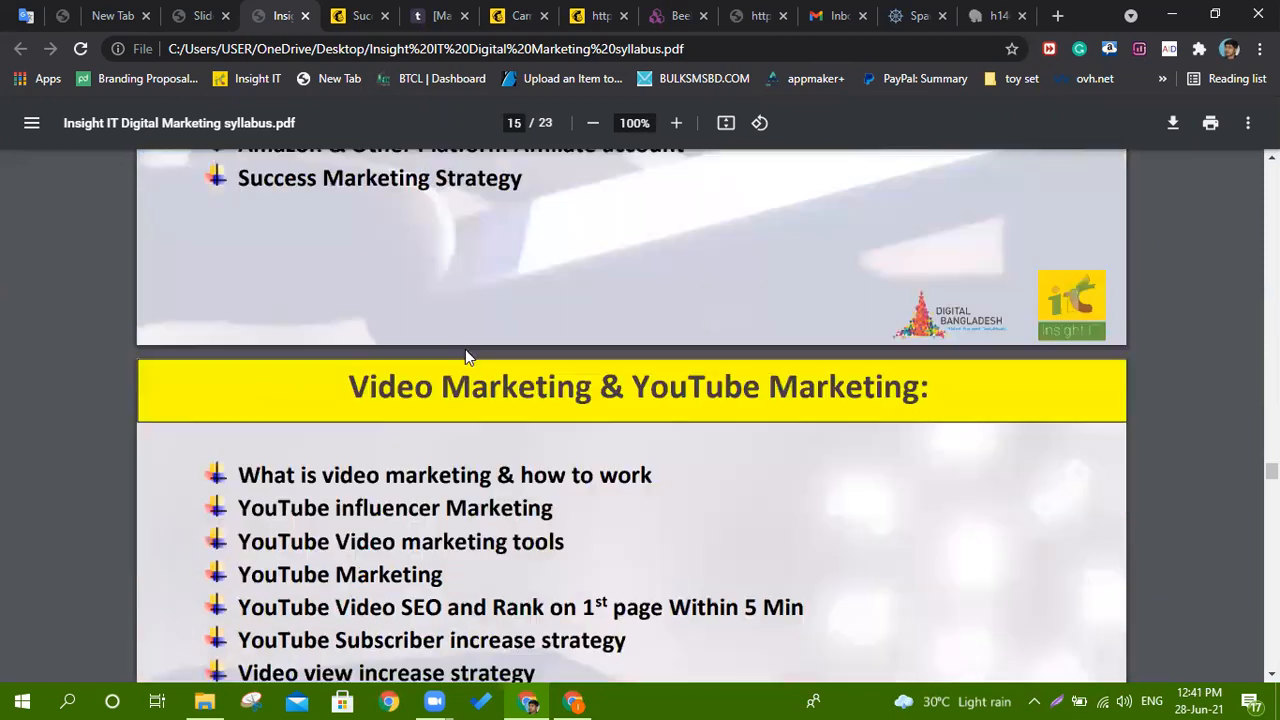